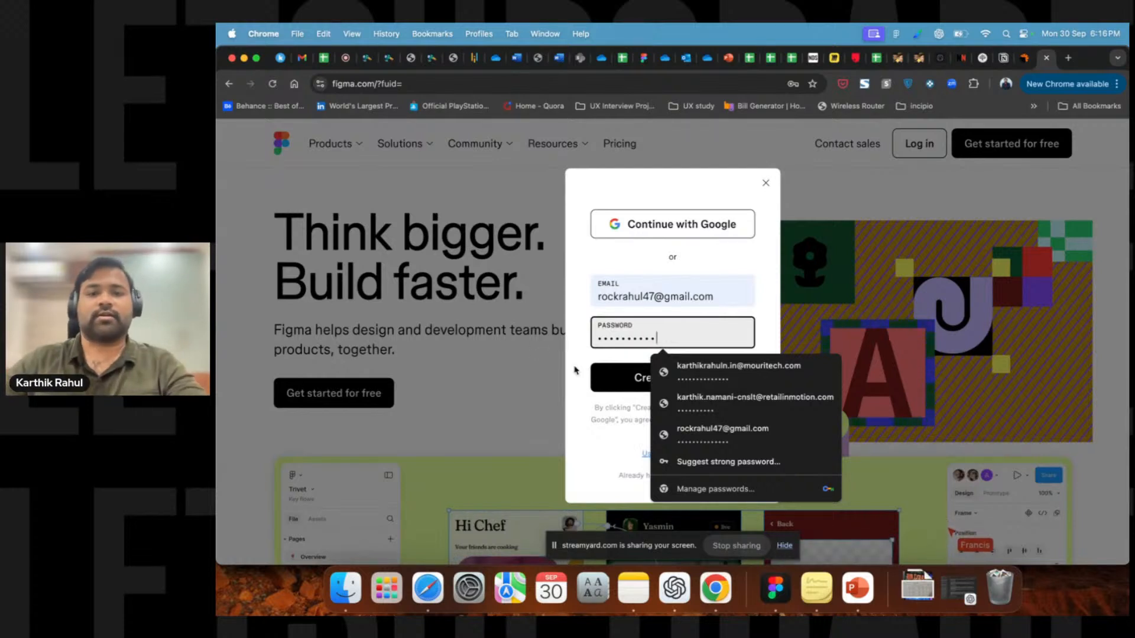
Try to create an account with the entered email and password, then sign in with Google instead.
{"action": "left_click", "coordinate": [610, 379]}
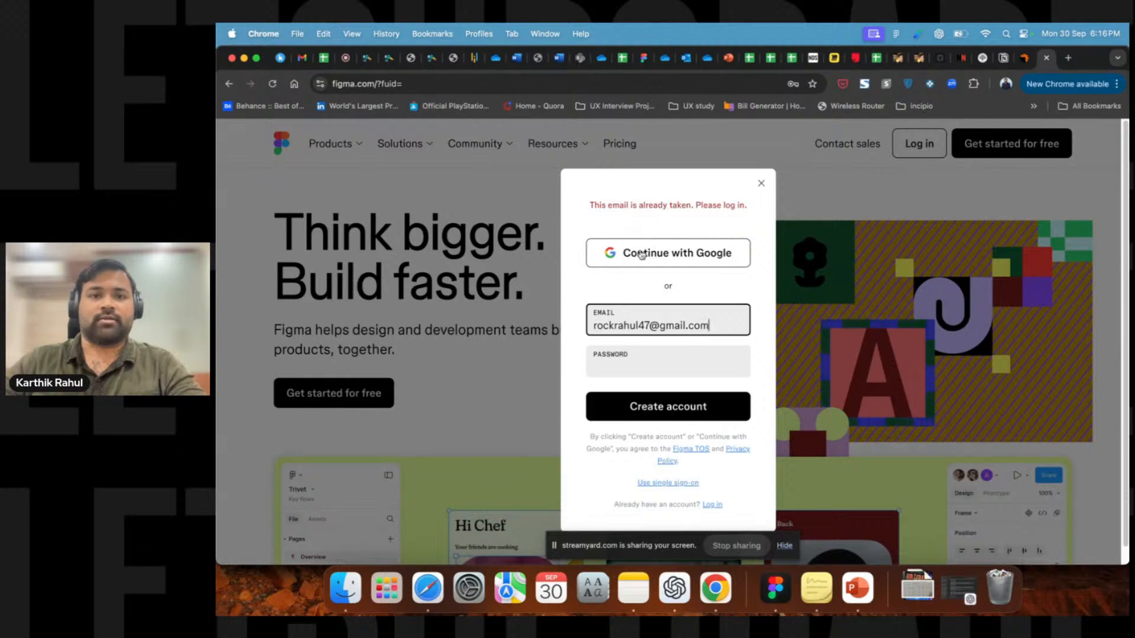
{"action": "left_click", "coordinate": [642, 254]}
{"action": "left_click", "coordinate": [455, 168]}
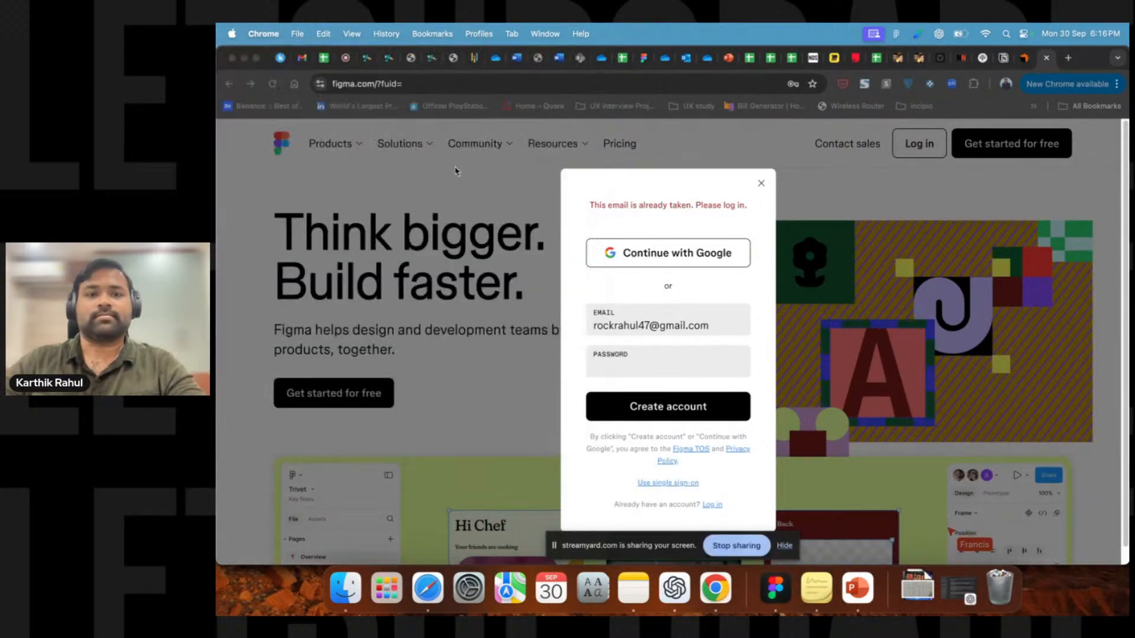
{"action": "left_click", "coordinate": [810, 112]}
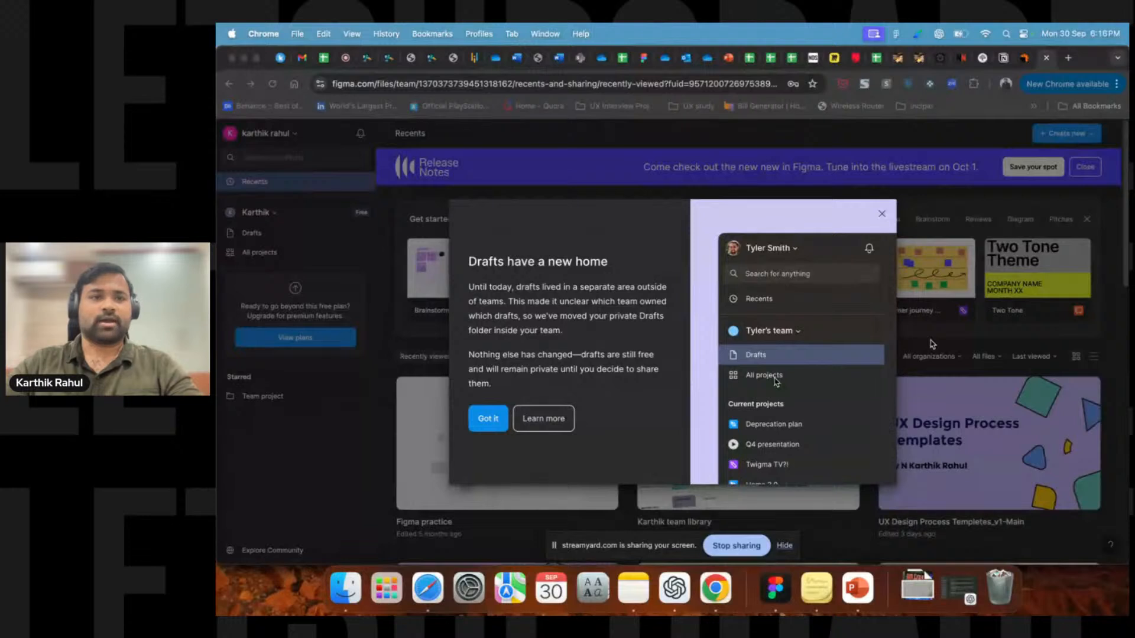
Dismiss the 'Drafts have a new home' announcement on the Recents page.
{"action": "left_click", "coordinate": [879, 215]}
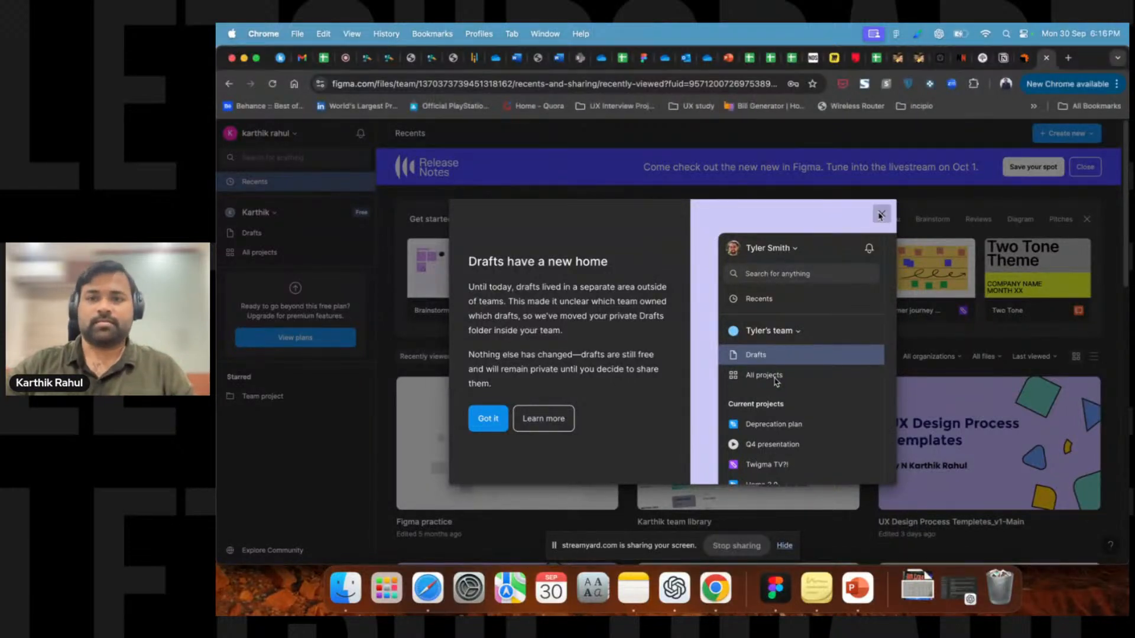
{"action": "left_click", "coordinate": [880, 215]}
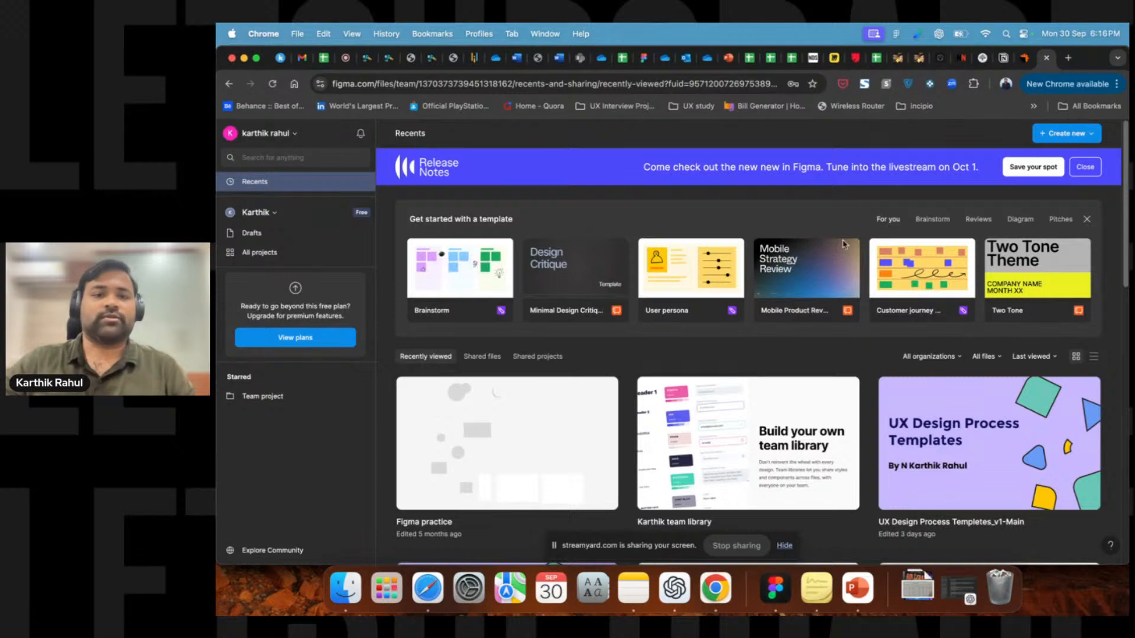
{"action": "scroll", "coordinate": [508, 359], "scroll_direction": "down", "scroll_amount": 4}
{"action": "scroll", "coordinate": [829, 401], "scroll_direction": "up", "scroll_amount": 3}
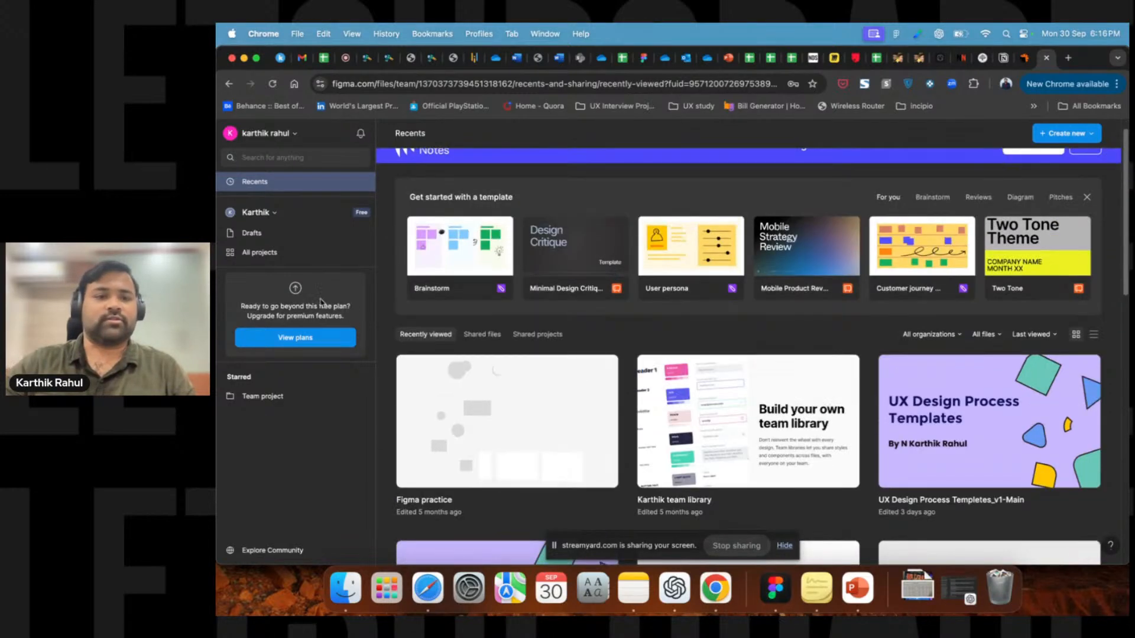
Open All projects and check the team switcher for the Karthik team.
{"action": "left_click", "coordinate": [263, 258]}
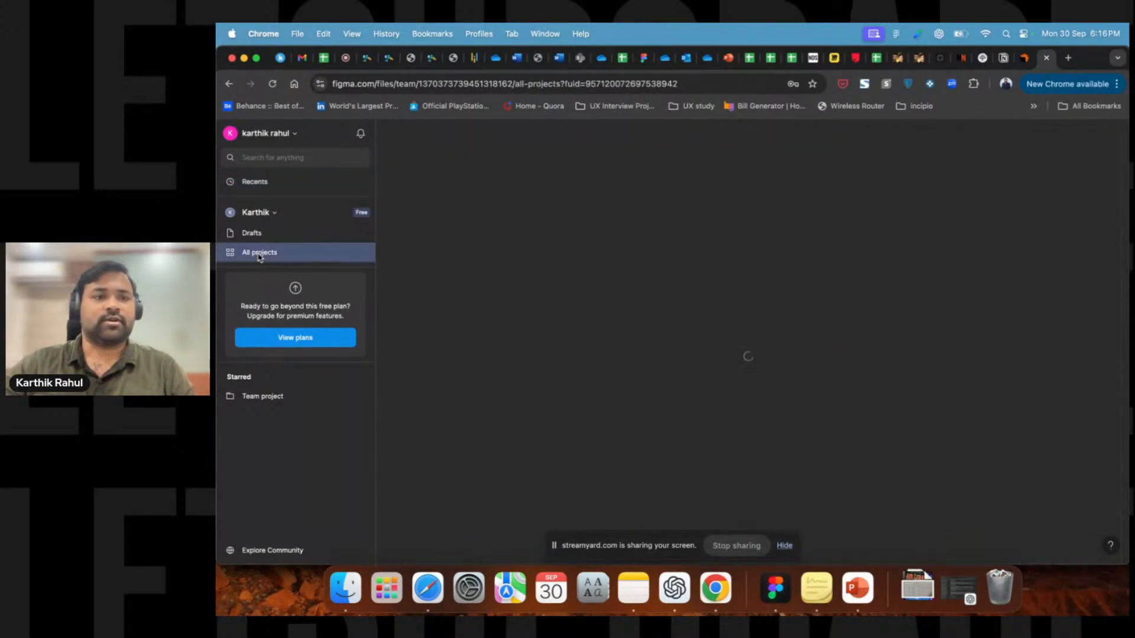
{"action": "left_click", "coordinate": [262, 219]}
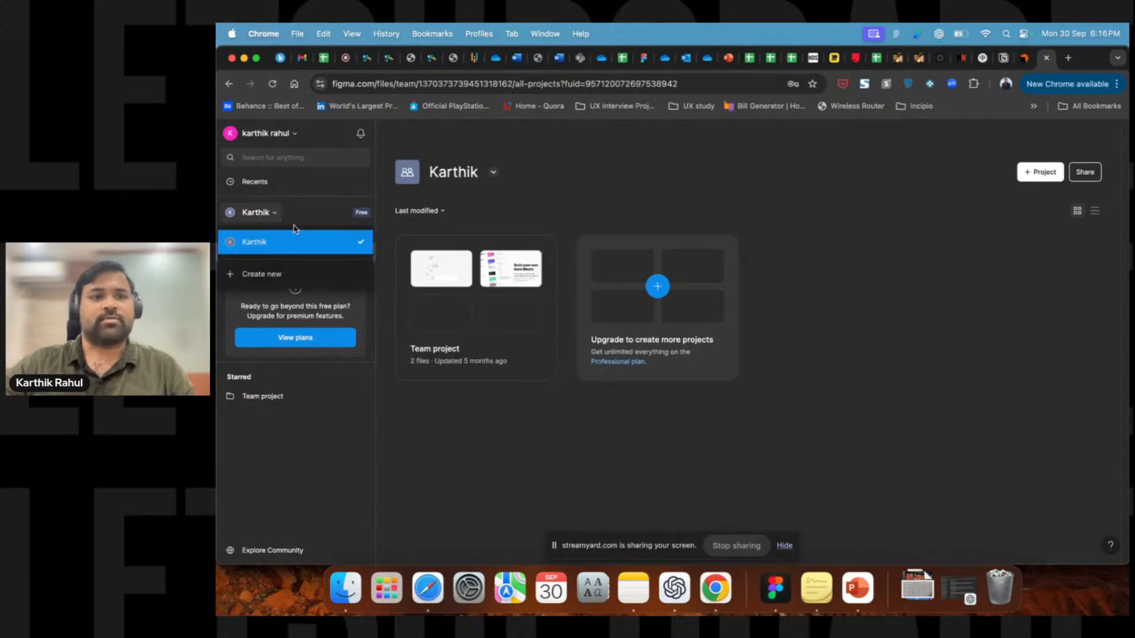
{"action": "left_click", "coordinate": [307, 217]}
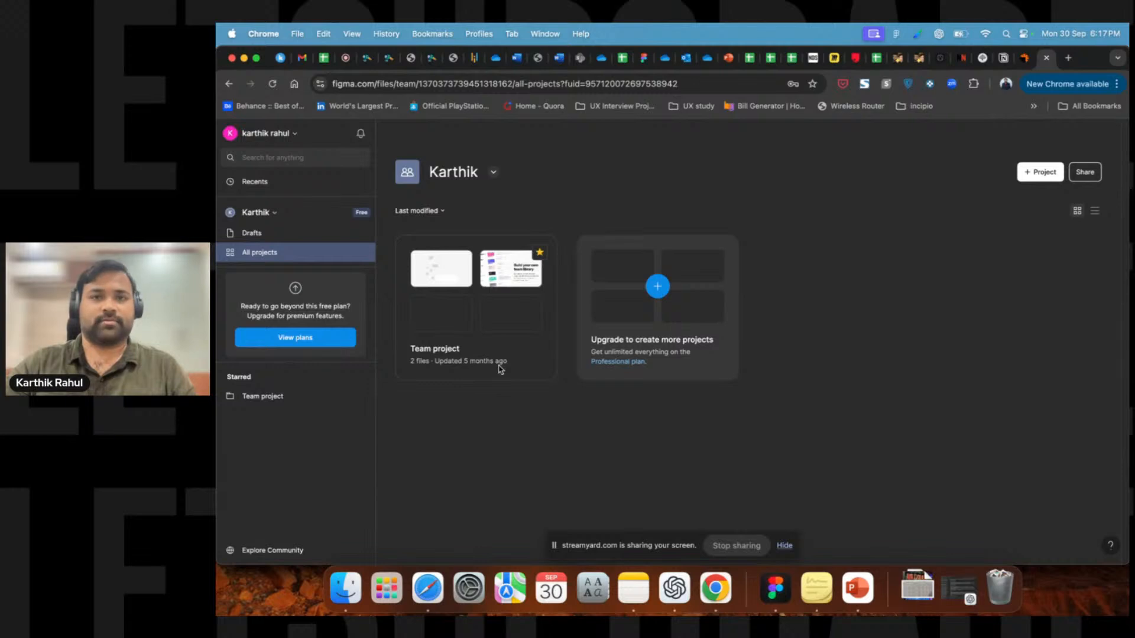
Open the Team project to view its files and team overview.
{"action": "left_click", "coordinate": [545, 360]}
{"action": "scroll", "coordinate": [768, 443], "scroll_direction": "down", "scroll_amount": 2}
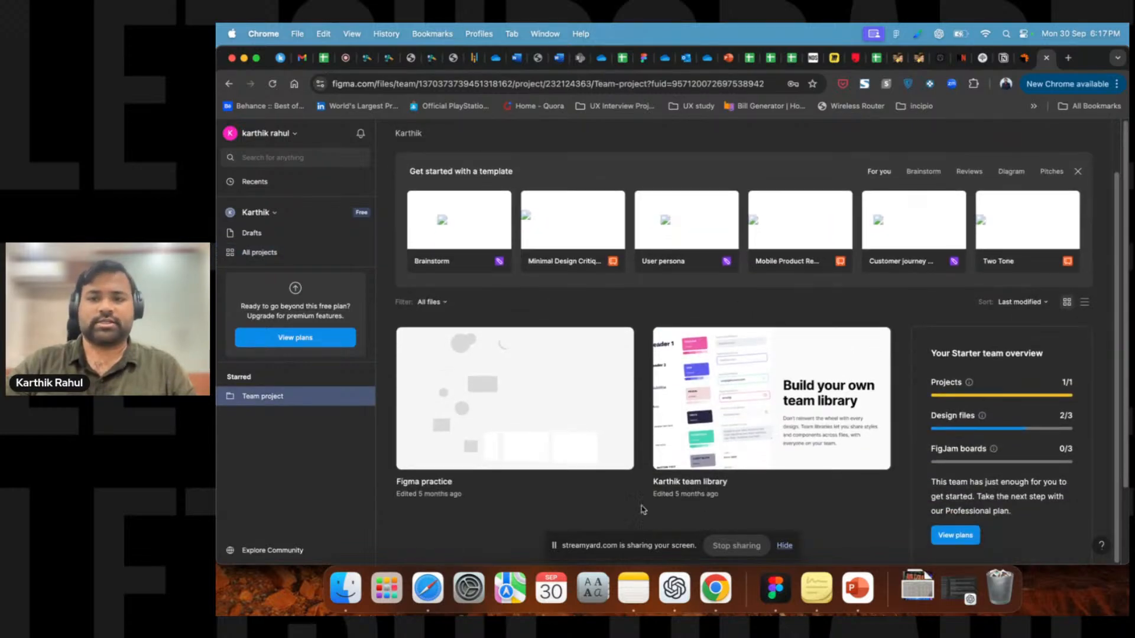
{"action": "scroll", "coordinate": [571, 332], "scroll_direction": "up", "scroll_amount": 2}
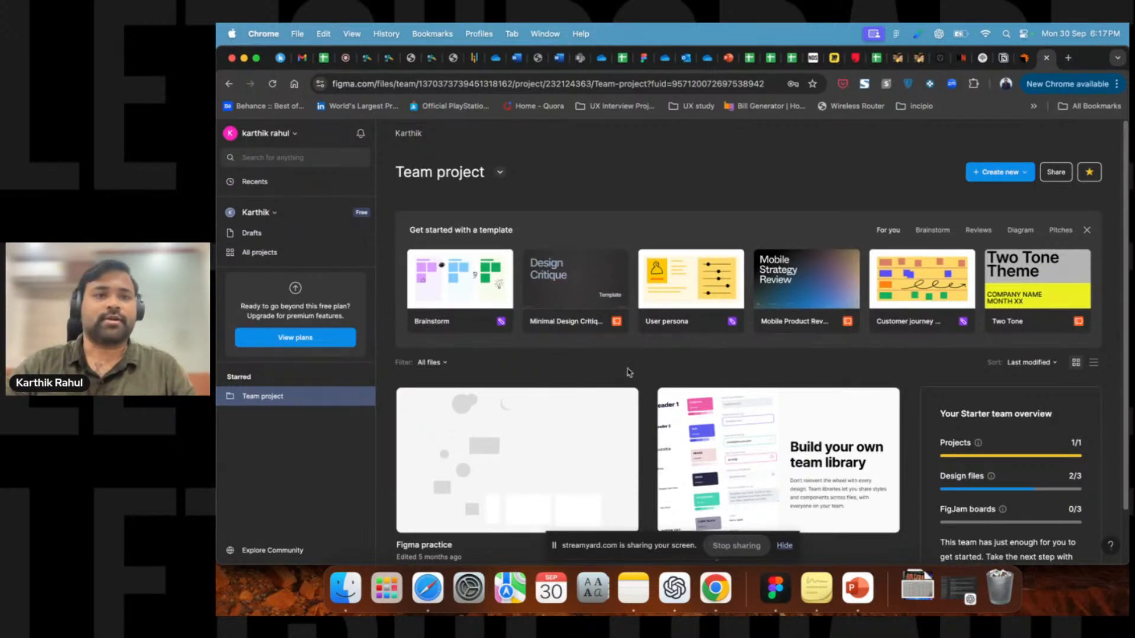
Try the Dark and then the Light interface theme from the account menu.
{"action": "left_click", "coordinate": [260, 134]}
{"action": "mouse_move", "coordinate": [285, 240]}
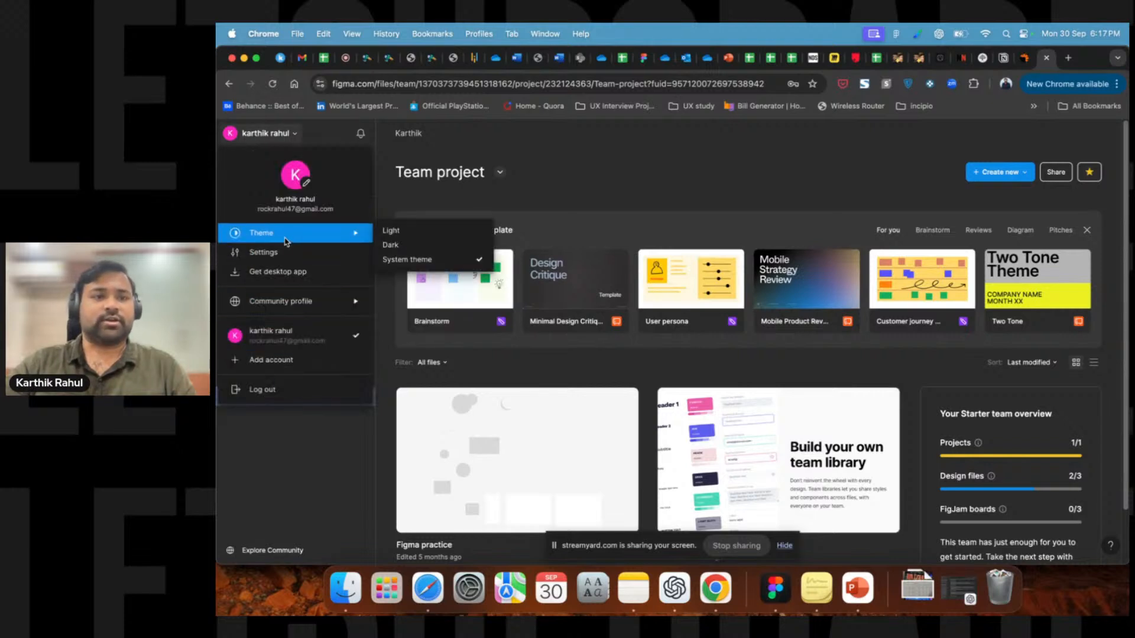
{"action": "left_click", "coordinate": [392, 244]}
{"action": "left_click", "coordinate": [276, 137]}
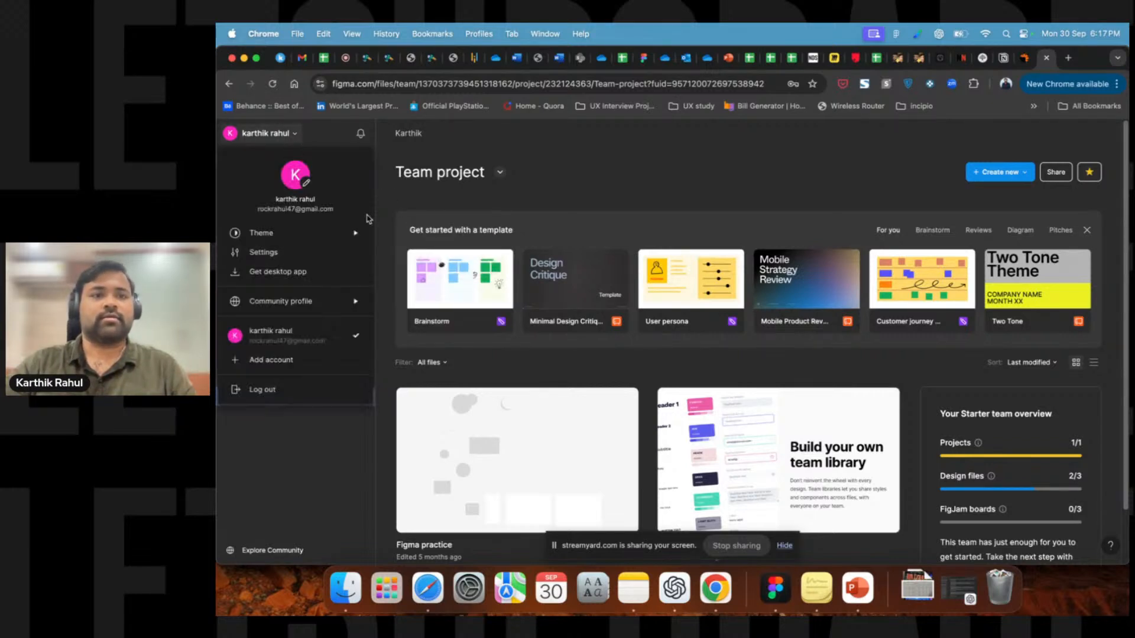
{"action": "mouse_move", "coordinate": [319, 241]}
{"action": "left_click", "coordinate": [395, 234]}
Set the interface theme back to System theme.
{"action": "left_click", "coordinate": [266, 136]}
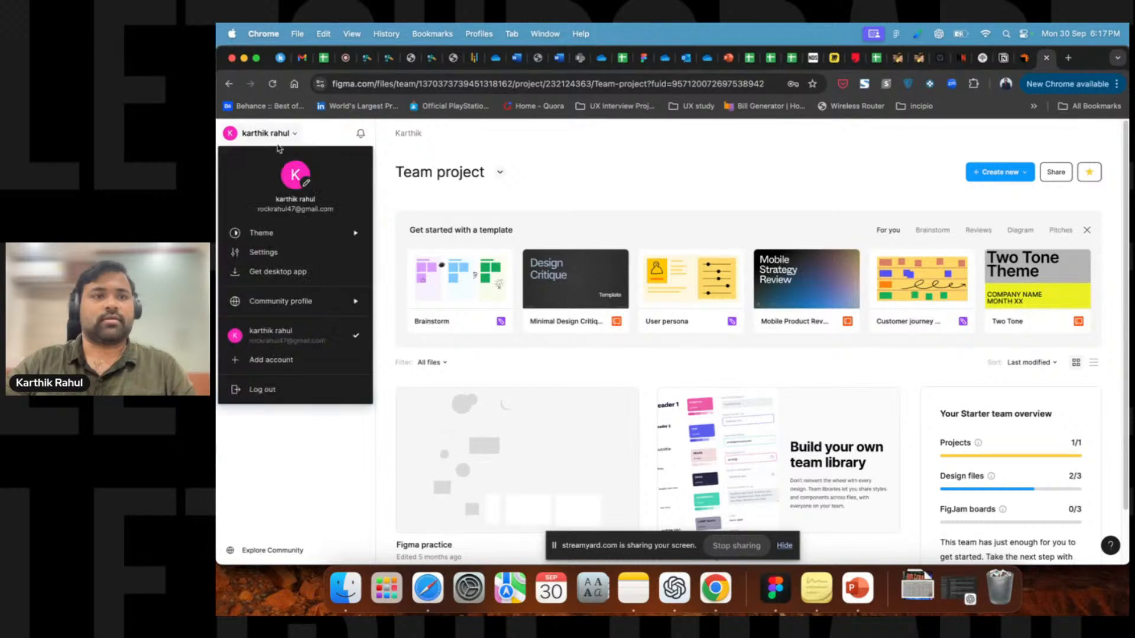
{"action": "left_click", "coordinate": [388, 258]}
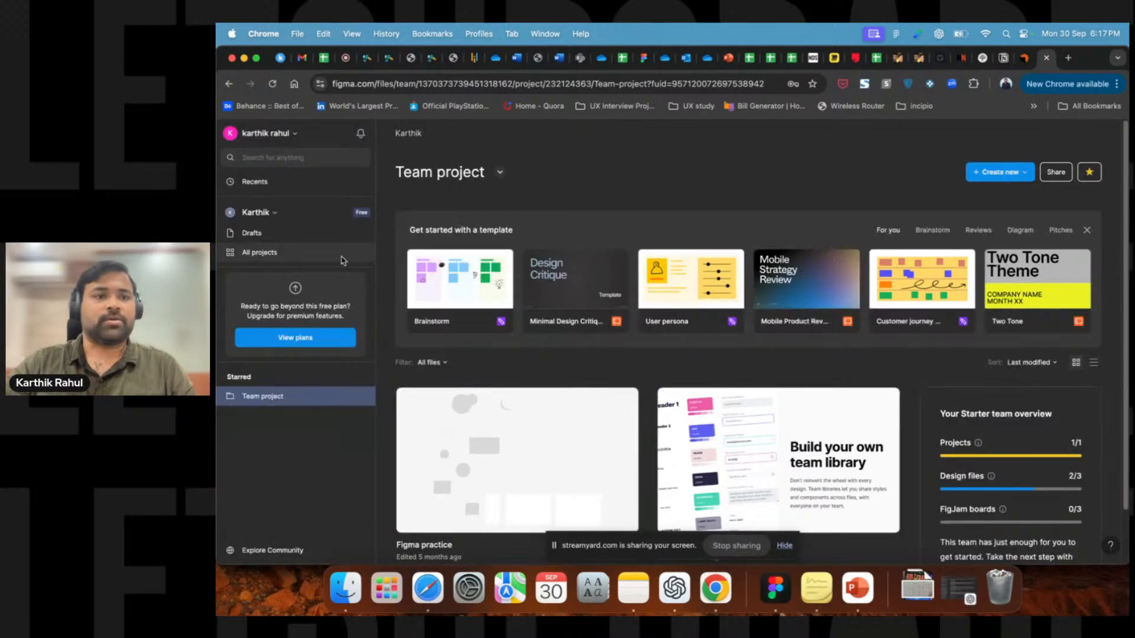
Open the team switcher to review the team list and Create new option.
{"action": "left_click", "coordinate": [257, 214]}
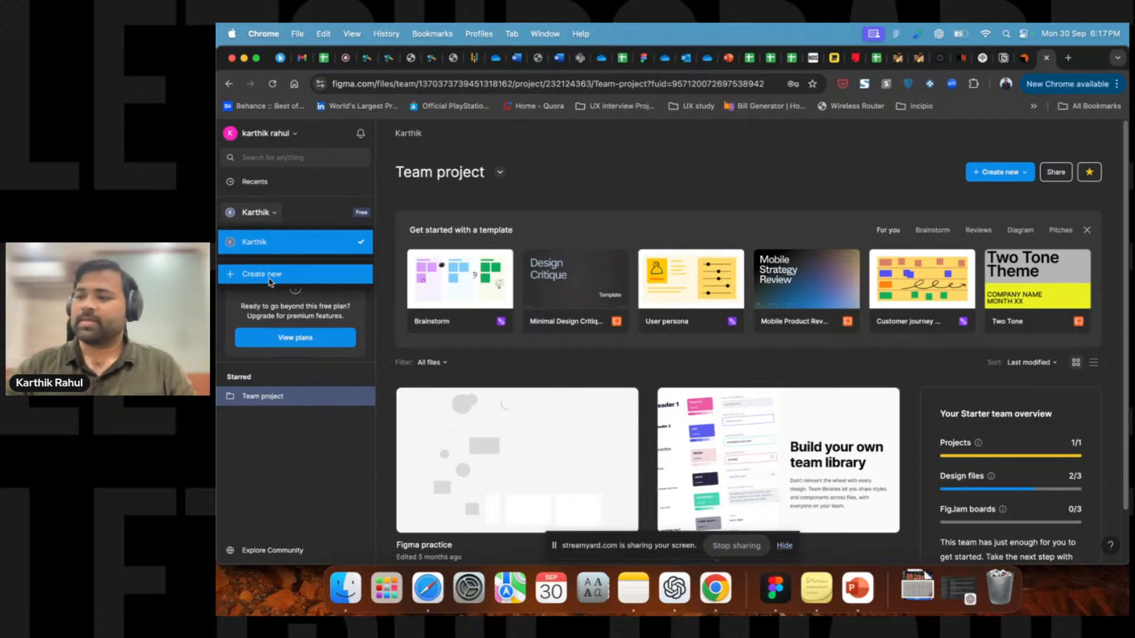
{"action": "left_click", "coordinate": [508, 194]}
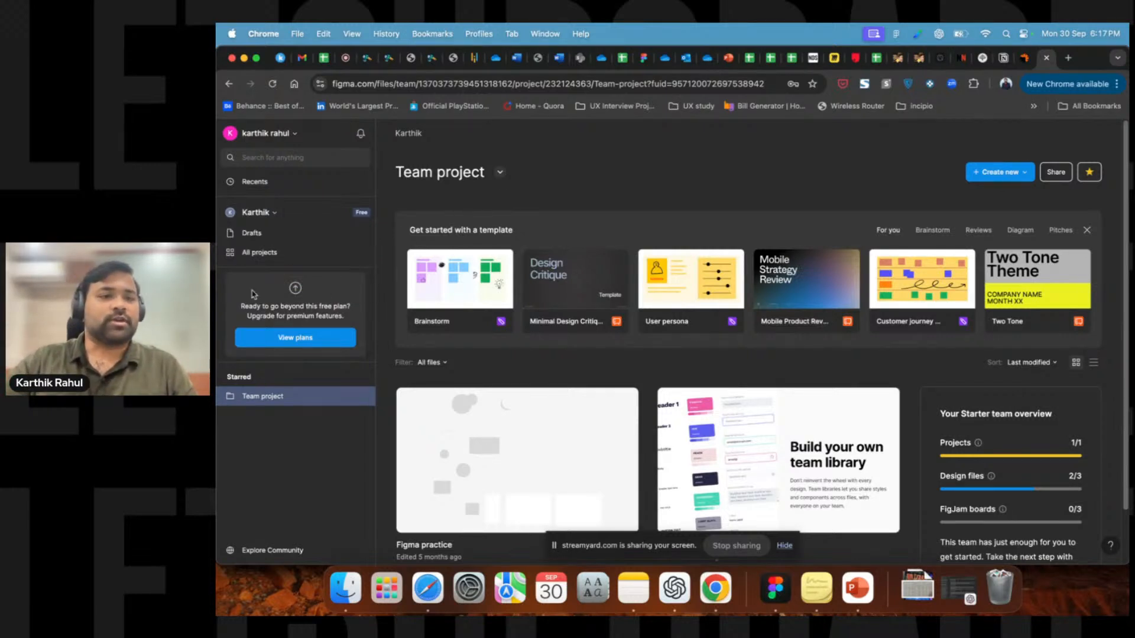
{"action": "scroll", "coordinate": [892, 408], "scroll_direction": "down", "scroll_amount": 2}
{"action": "scroll", "coordinate": [917, 414], "scroll_direction": "up", "scroll_amount": 2}
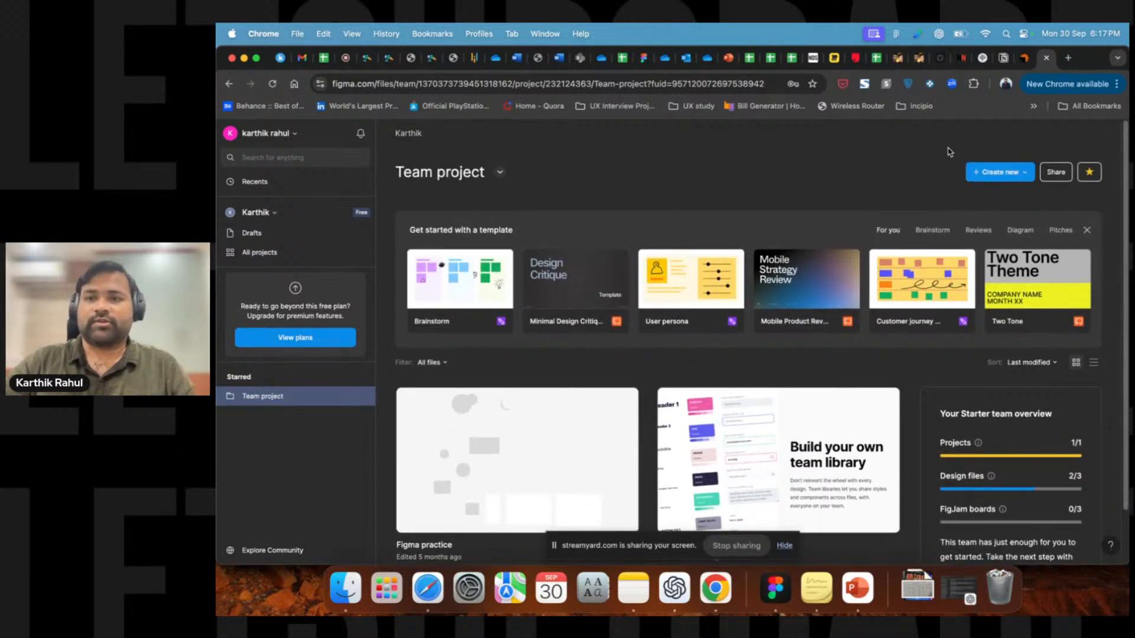
Review the Create new file types and the Team project's sharing dialog without changing anything.
{"action": "left_click", "coordinate": [989, 175]}
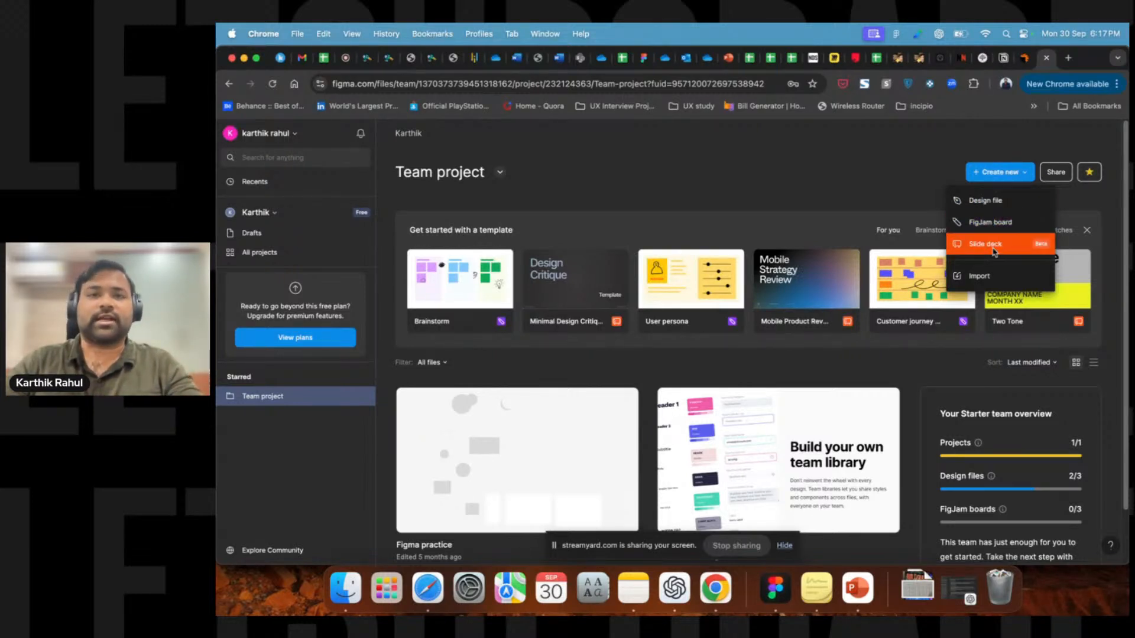
{"action": "left_click", "coordinate": [886, 199]}
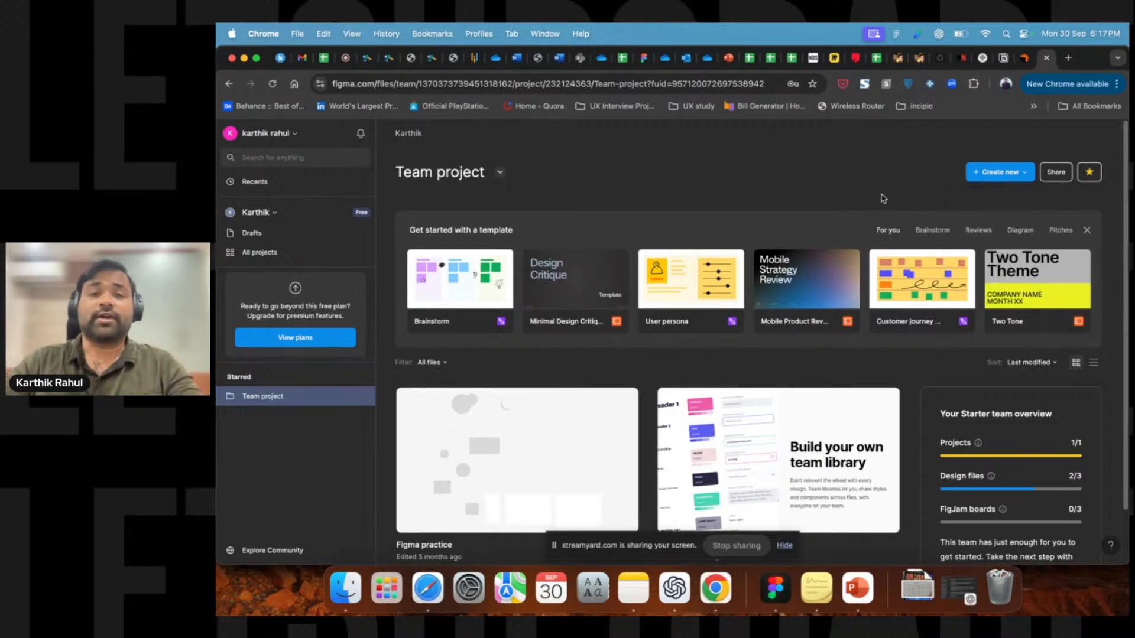
{"action": "left_click", "coordinate": [1008, 177]}
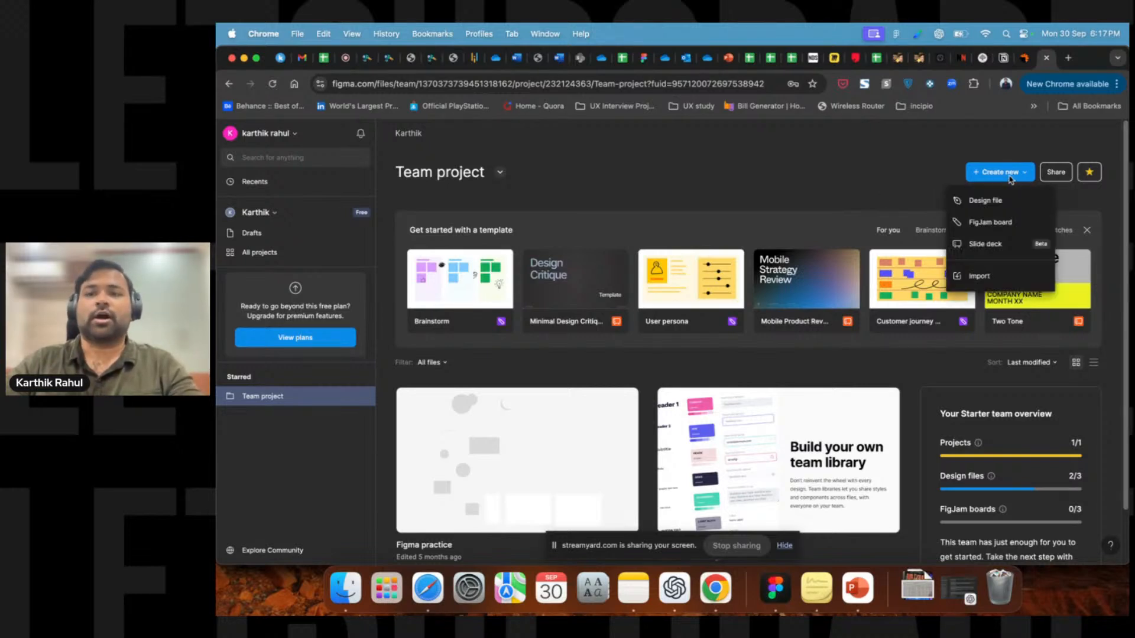
{"action": "left_click", "coordinate": [884, 204]}
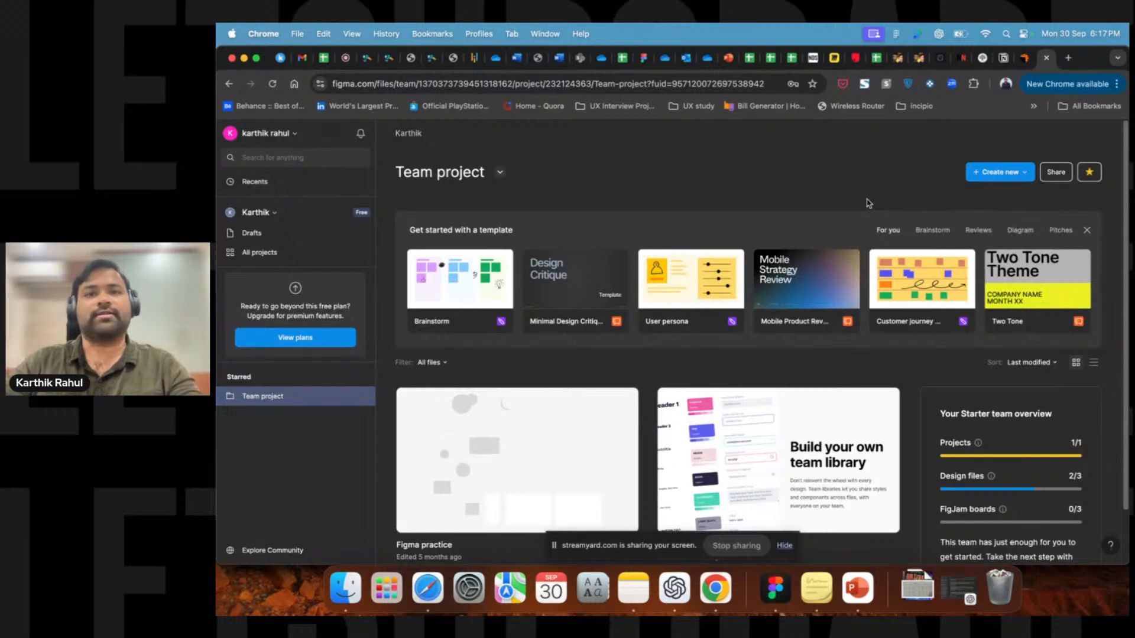
{"action": "left_click", "coordinate": [1057, 173]}
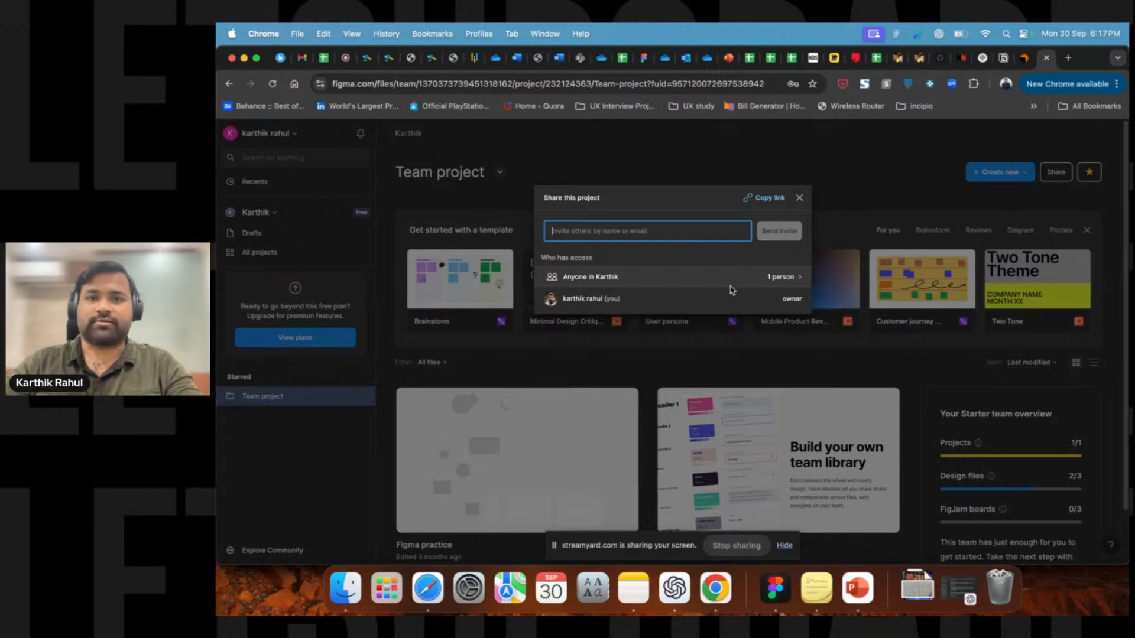
{"action": "left_click", "coordinate": [801, 199]}
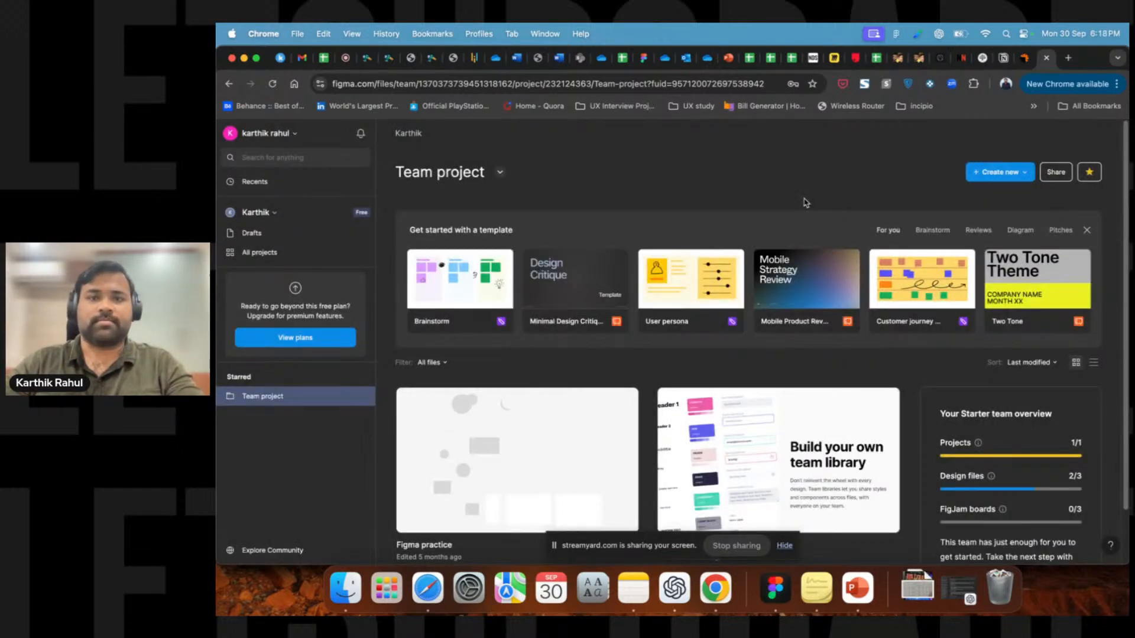
Open Drafts and view the files and Create new options there.
{"action": "left_click", "coordinate": [249, 234]}
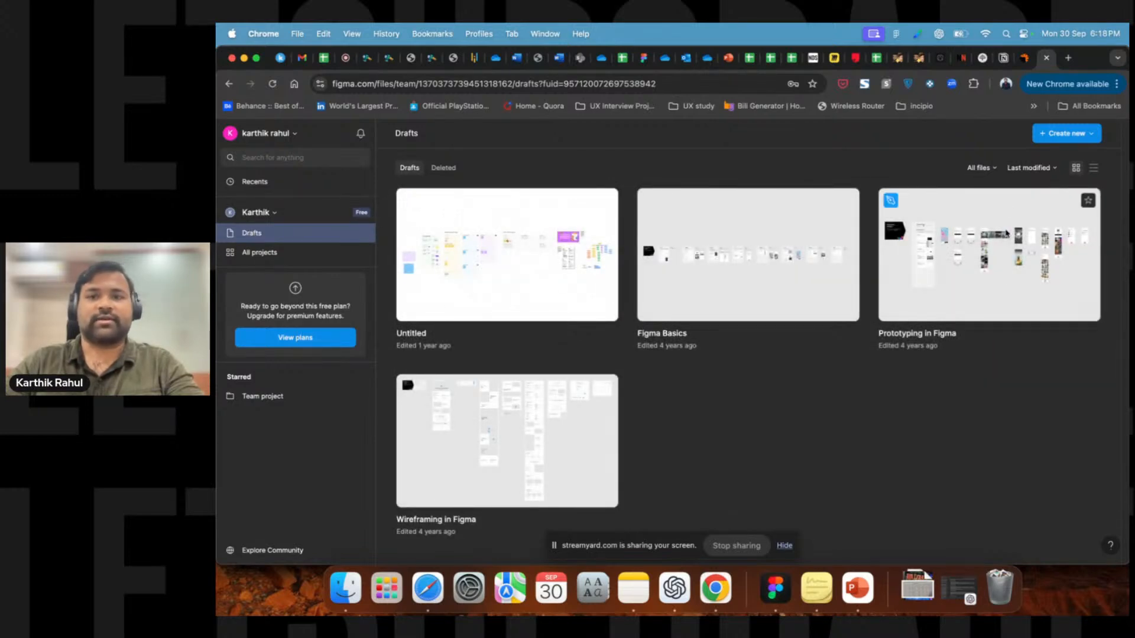
{"action": "left_click", "coordinate": [1085, 135]}
{"action": "left_click", "coordinate": [1045, 162]}
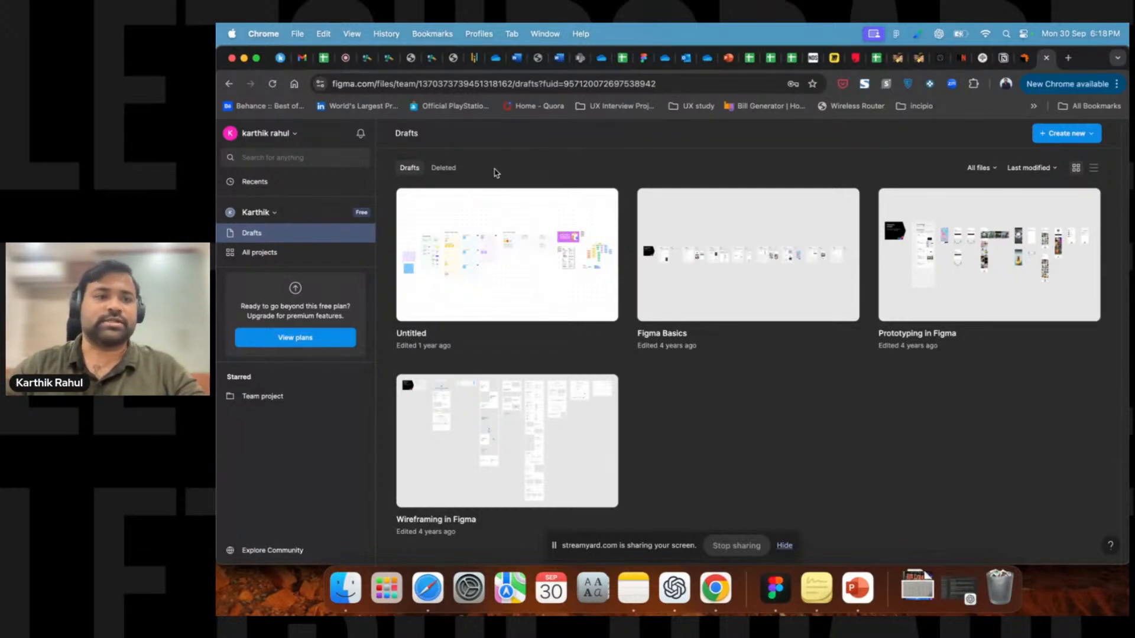
Return to Recents and open the Explore Community page.
{"action": "left_click", "coordinate": [272, 182]}
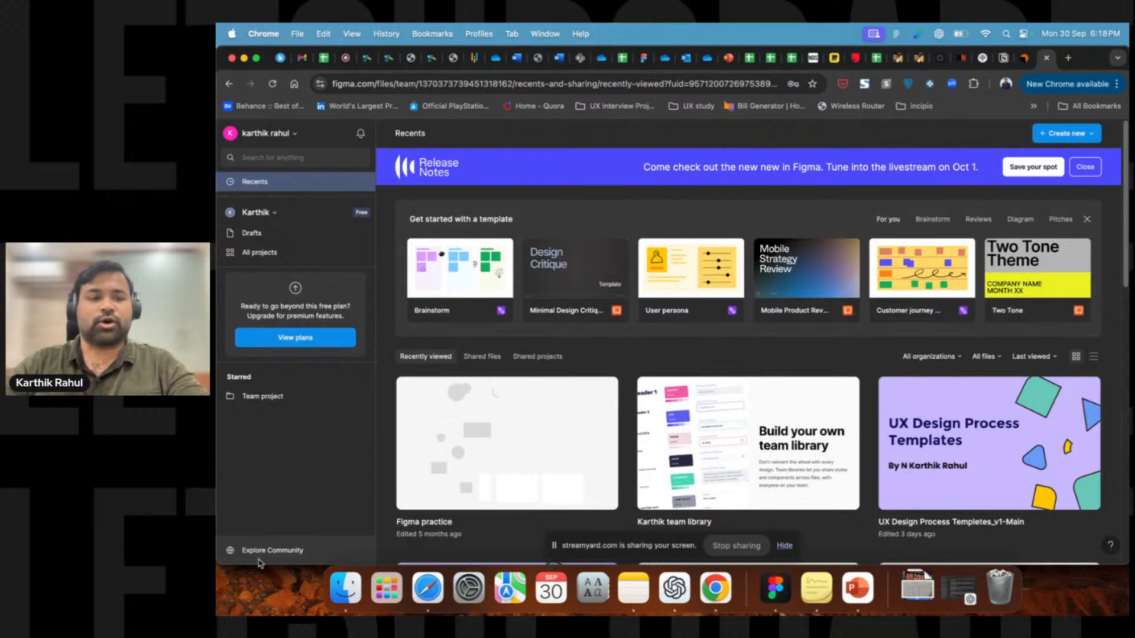
{"action": "left_click", "coordinate": [285, 555]}
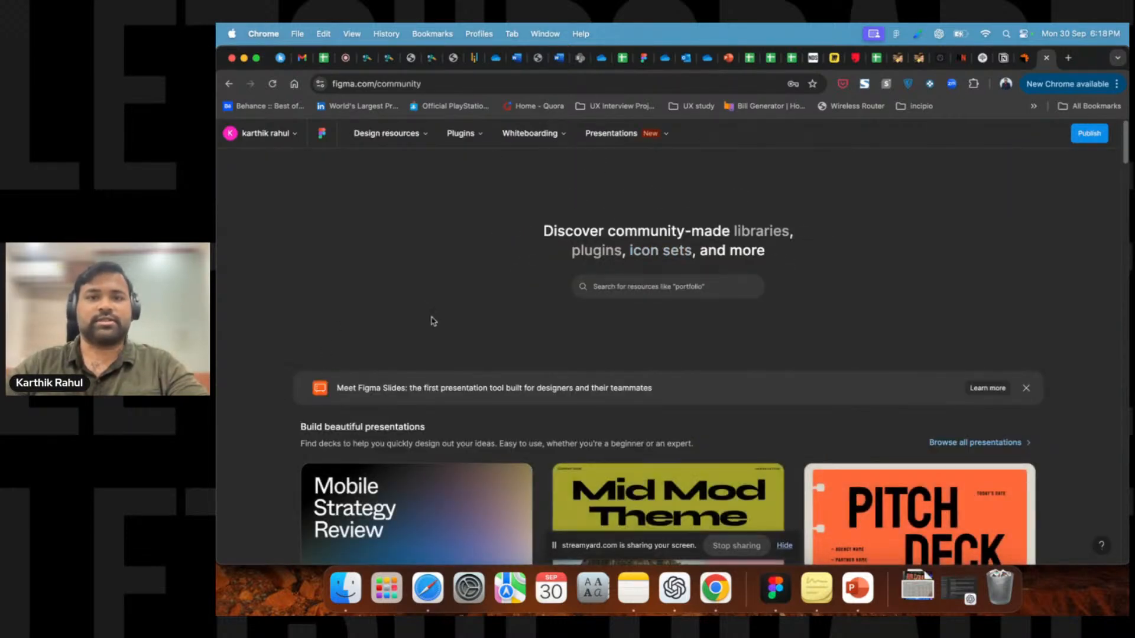
{"action": "scroll", "coordinate": [320, 385], "scroll_direction": "down", "scroll_amount": 4}
{"action": "scroll", "coordinate": [967, 296], "scroll_direction": "up", "scroll_amount": 4}
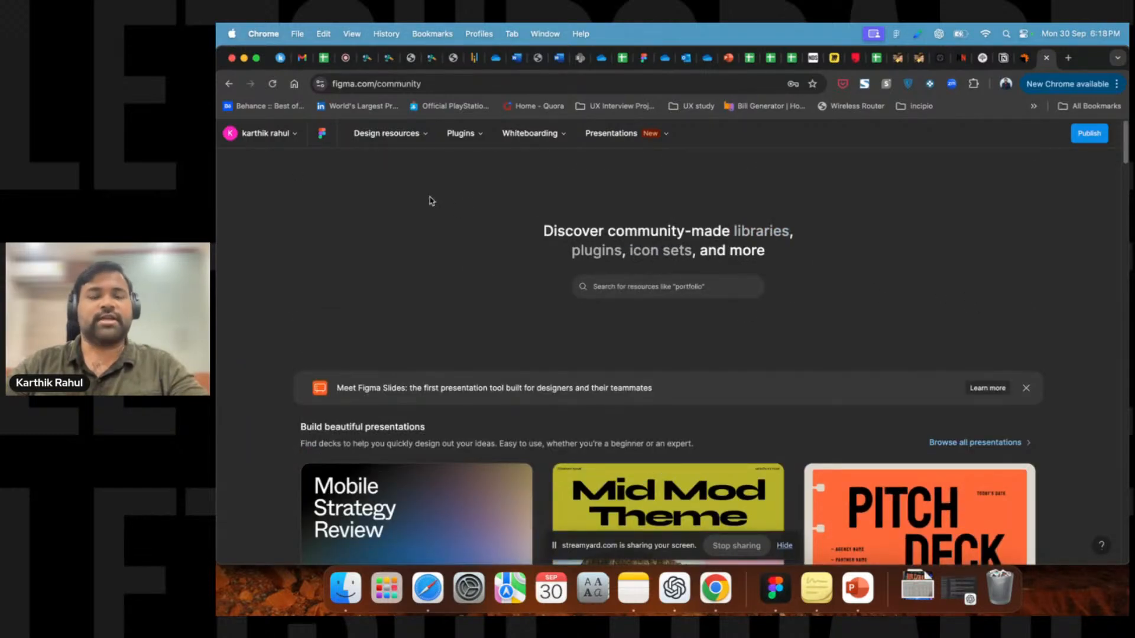
Search the Community for mobile app resources.
{"action": "left_click", "coordinate": [610, 282]}
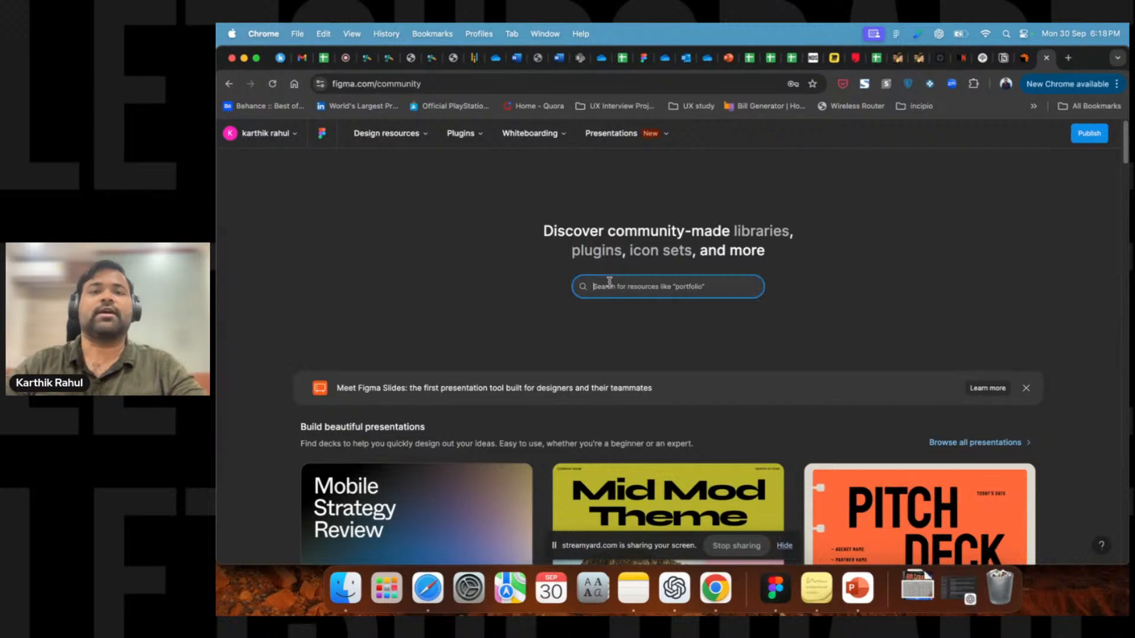
{"action": "type", "text": "m"}
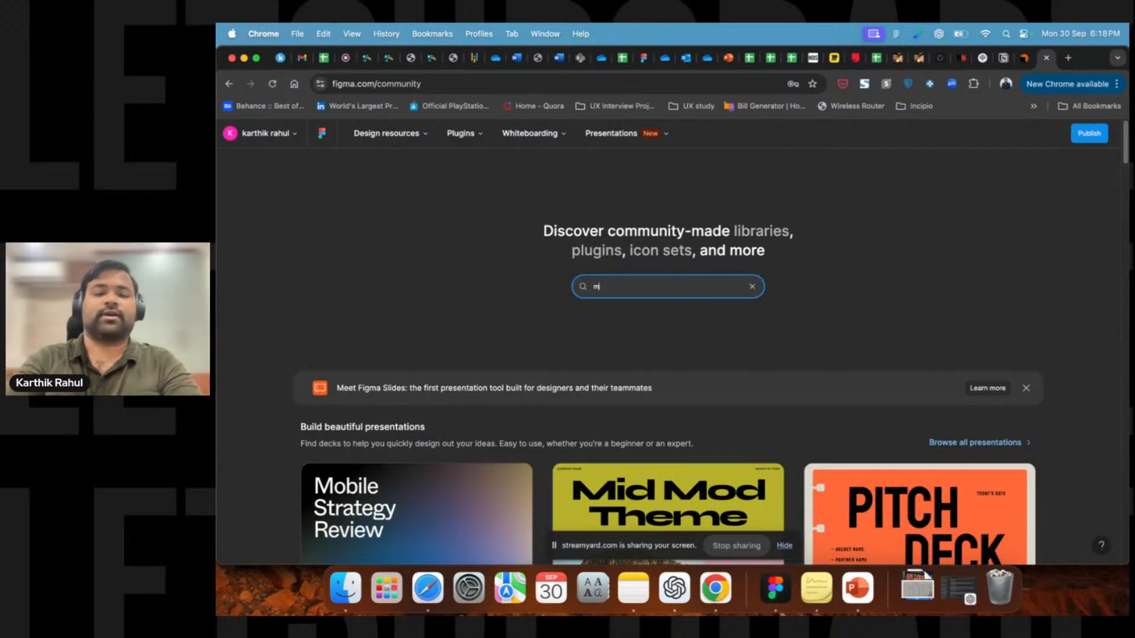
{"action": "type", "text": "obile app"}
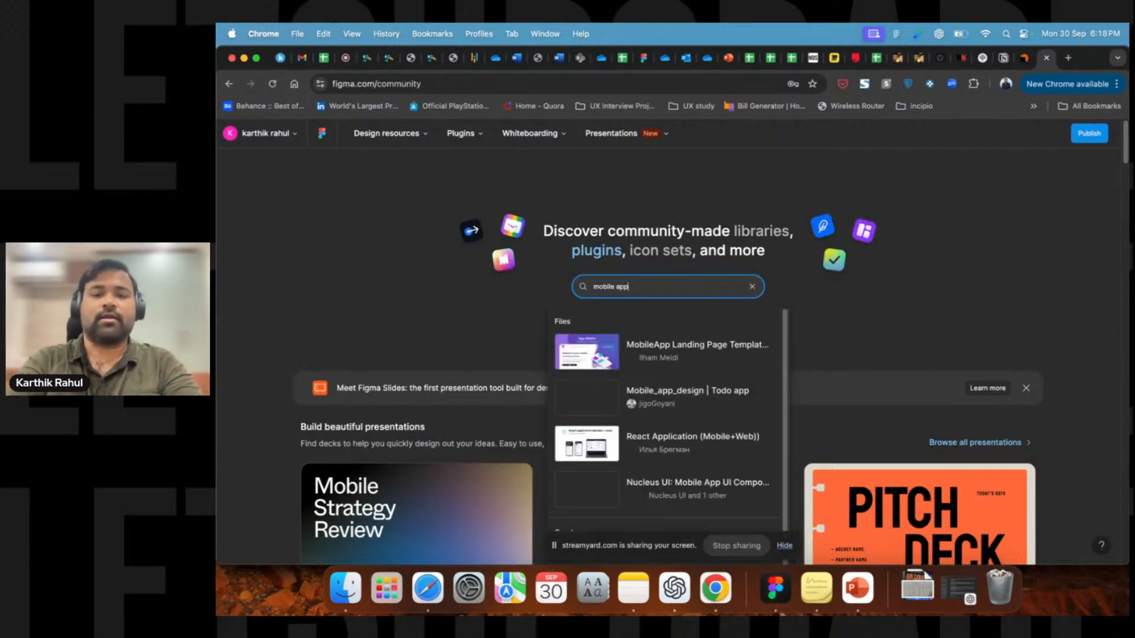
{"action": "key", "text": "Return"}
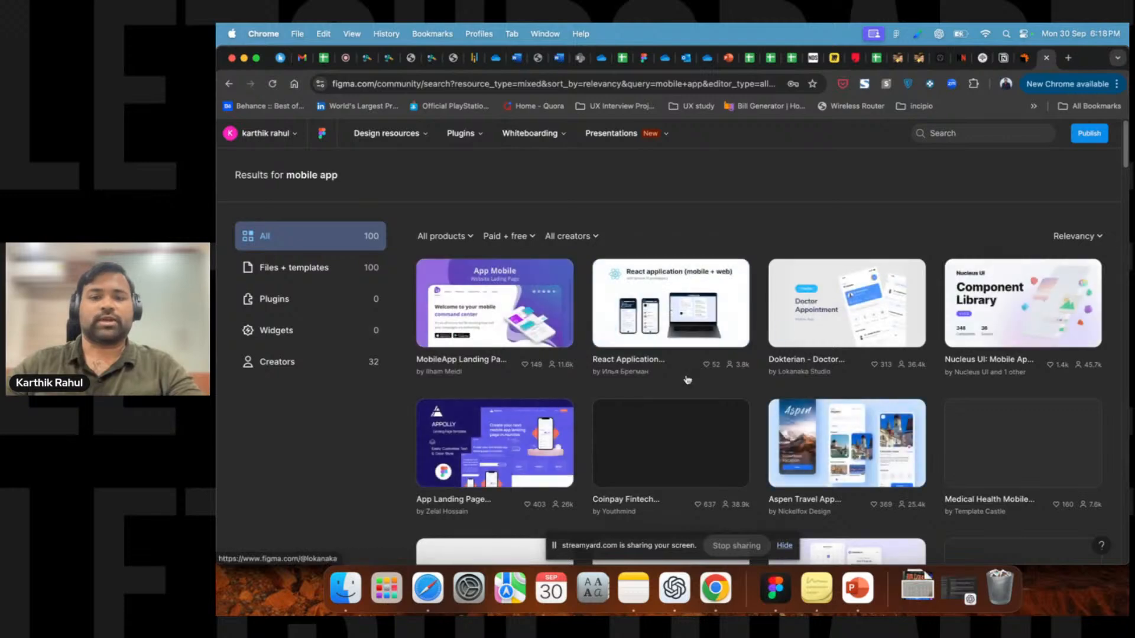
{"action": "scroll", "coordinate": [940, 391], "scroll_direction": "down", "scroll_amount": 3}
{"action": "scroll", "coordinate": [936, 395], "scroll_direction": "up", "scroll_amount": 3}
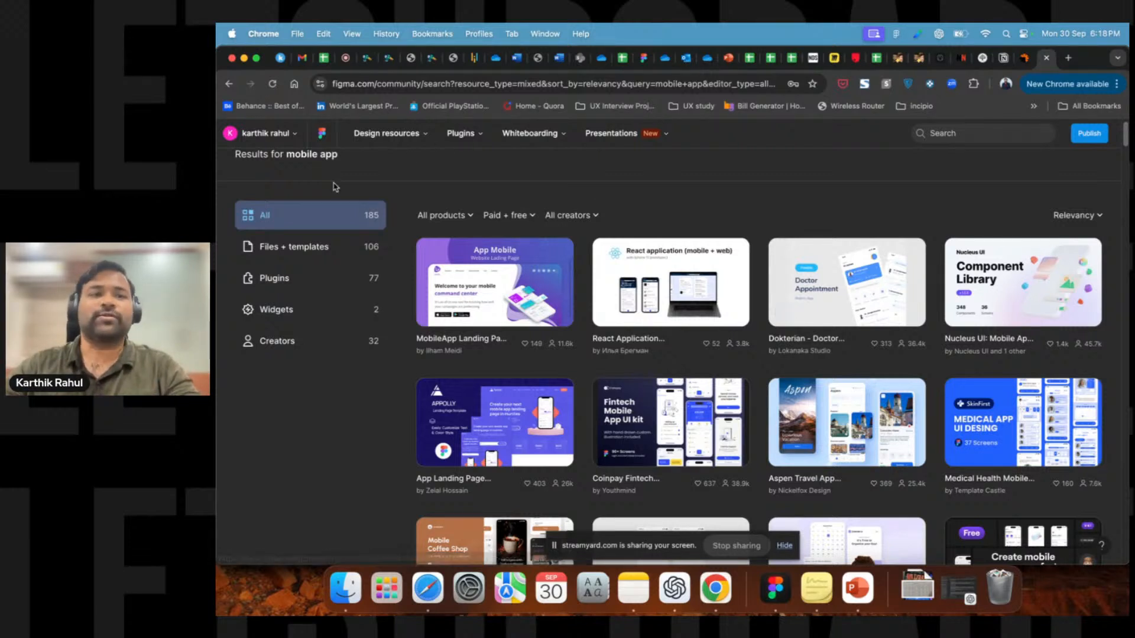
{"action": "scroll", "coordinate": [343, 195], "scroll_direction": "up", "scroll_amount": 1}
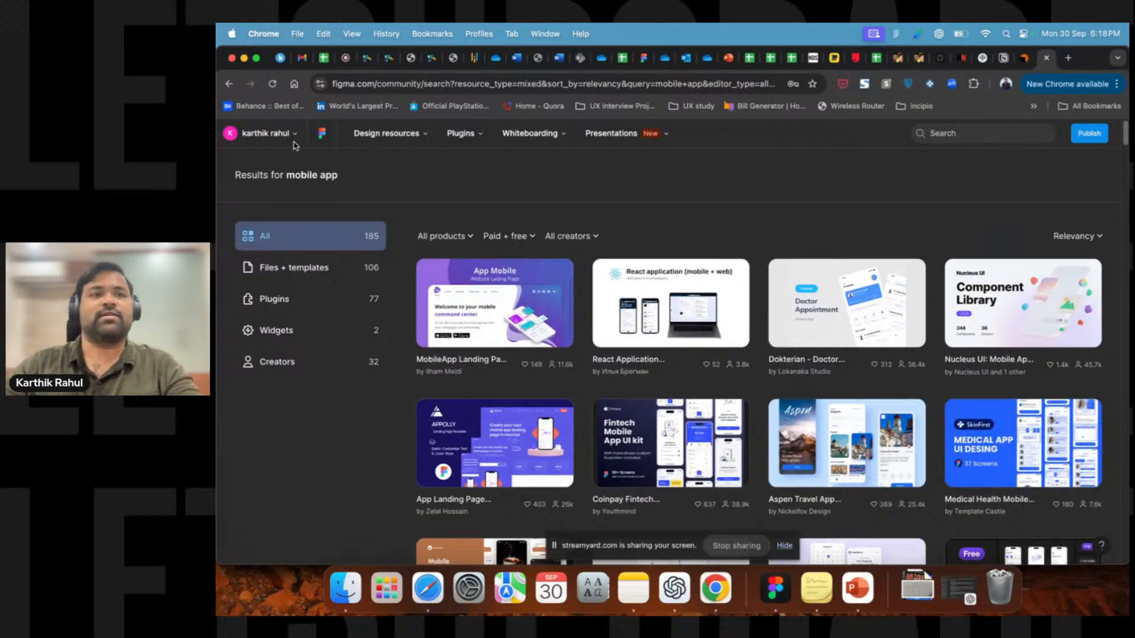
Review the account menu, then go back from the Community search to the Recents dashboard.
{"action": "left_click", "coordinate": [267, 135]}
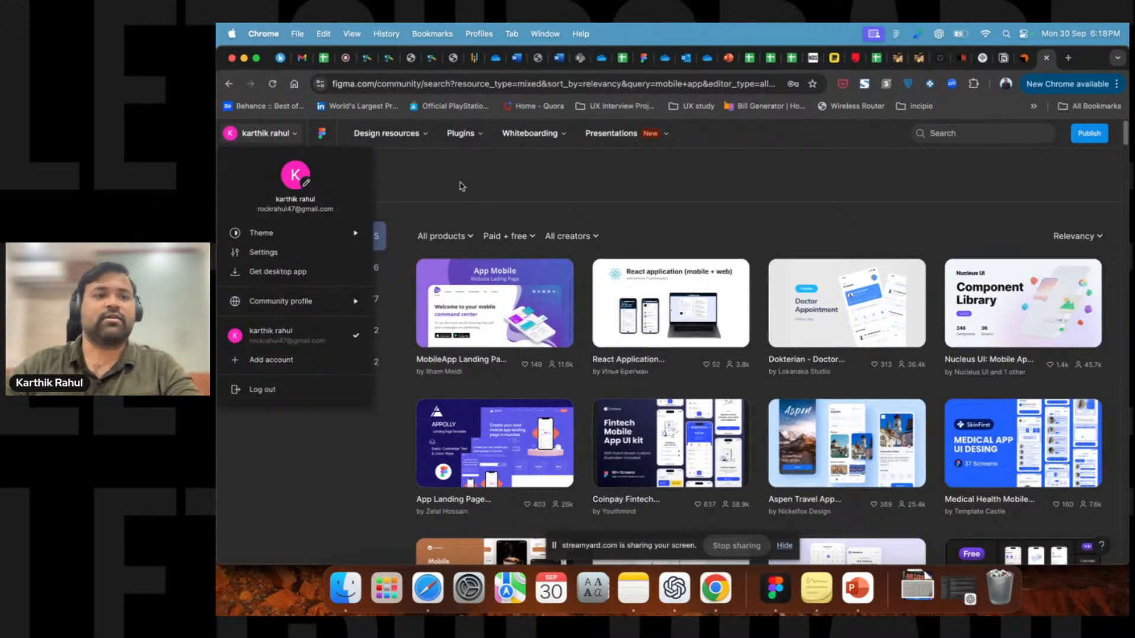
{"action": "left_click", "coordinate": [461, 187]}
{"action": "left_click", "coordinate": [227, 84]}
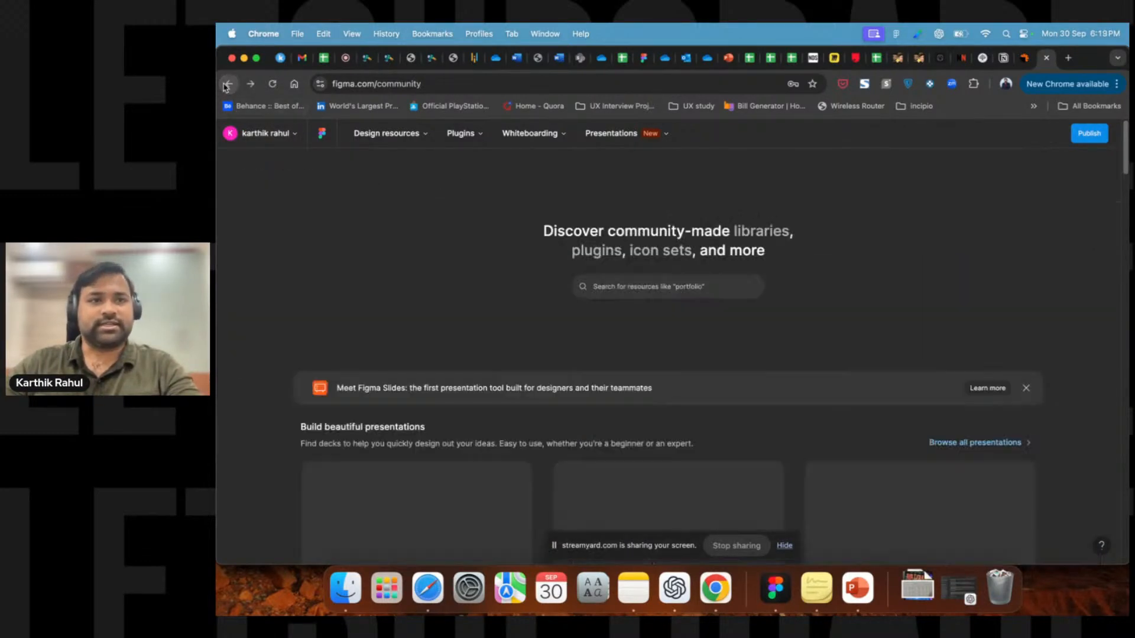
{"action": "left_click", "coordinate": [227, 83]}
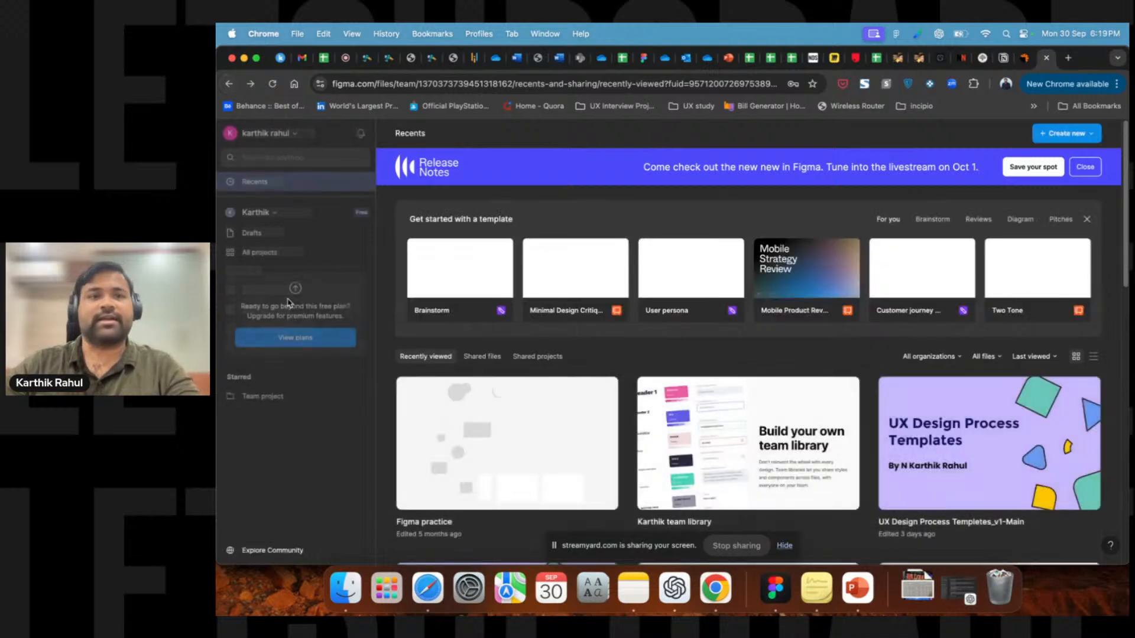
Open Team project from All projects and review the Create new file options without choosing one.
{"action": "left_click", "coordinate": [263, 255]}
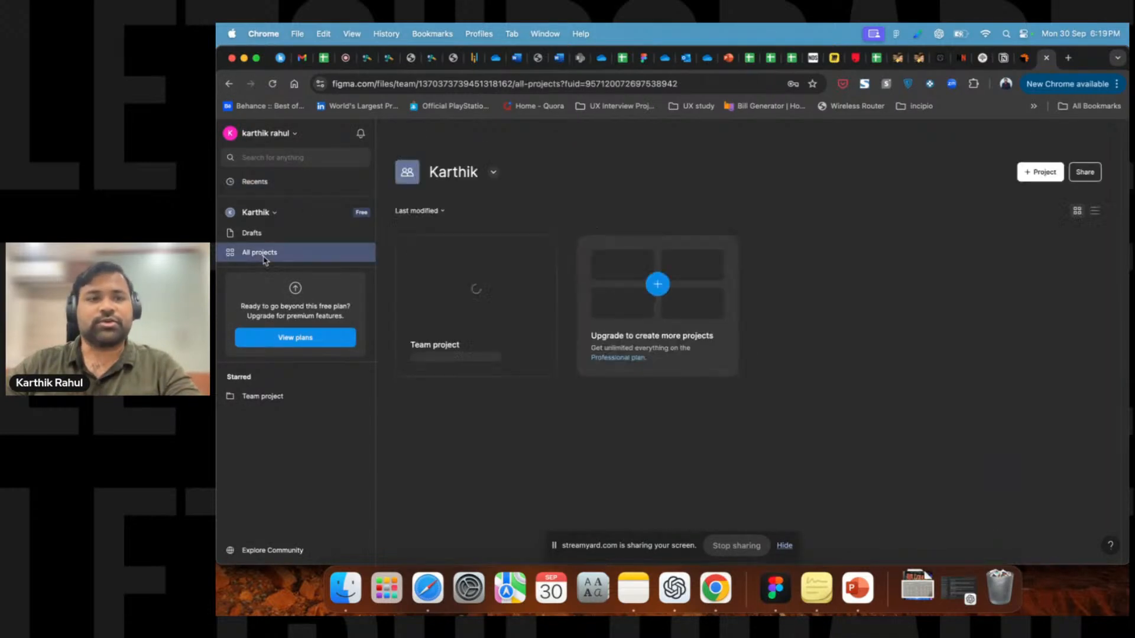
{"action": "left_click", "coordinate": [520, 354]}
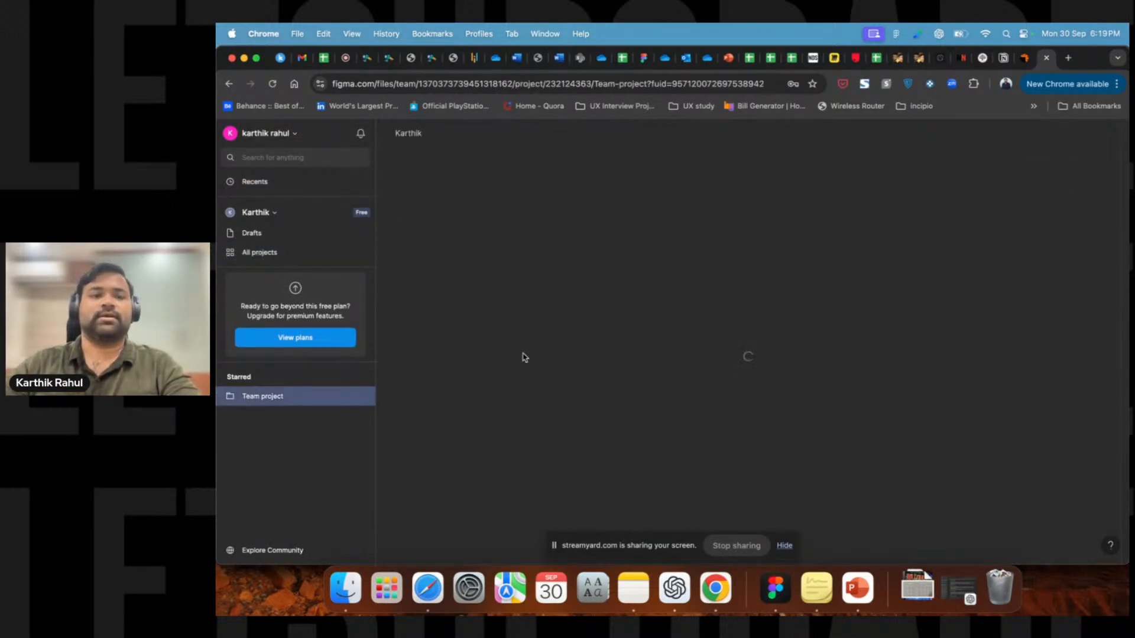
{"action": "left_click", "coordinate": [1022, 175]}
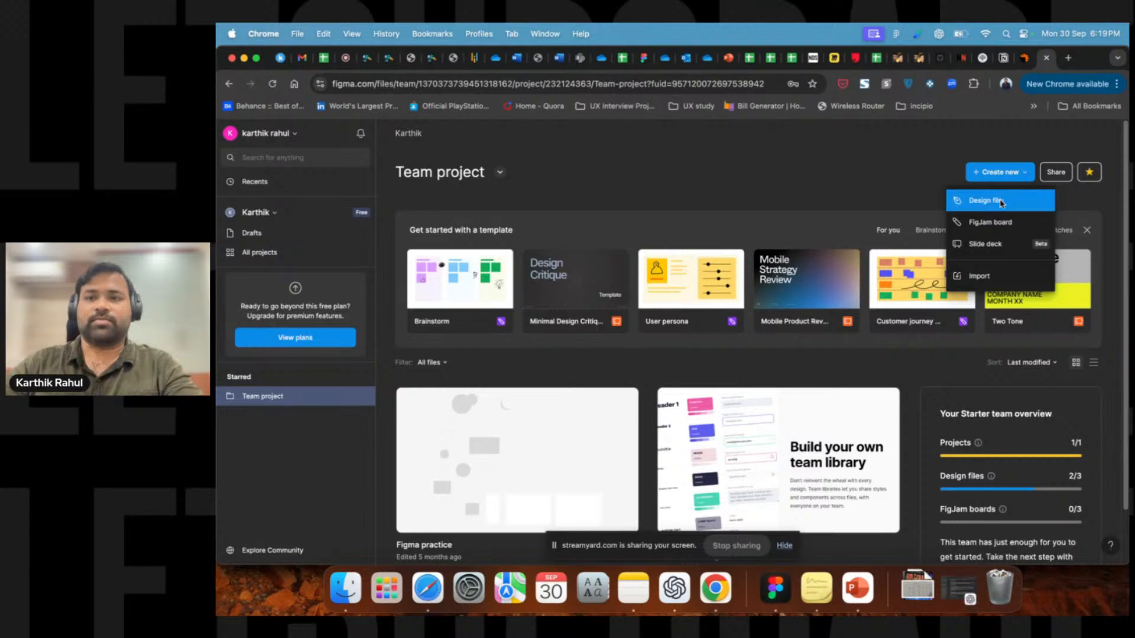
{"action": "left_click", "coordinate": [934, 202]}
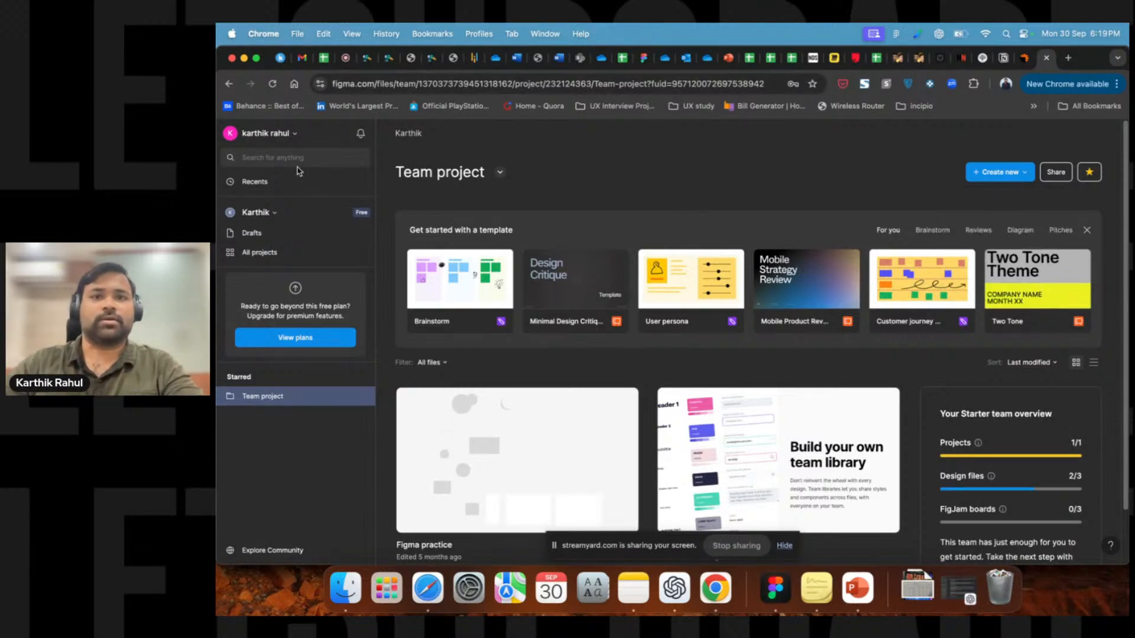
Switch to the Figma desktop app and choose to add another account from its account menu.
{"action": "left_click", "coordinate": [774, 603]}
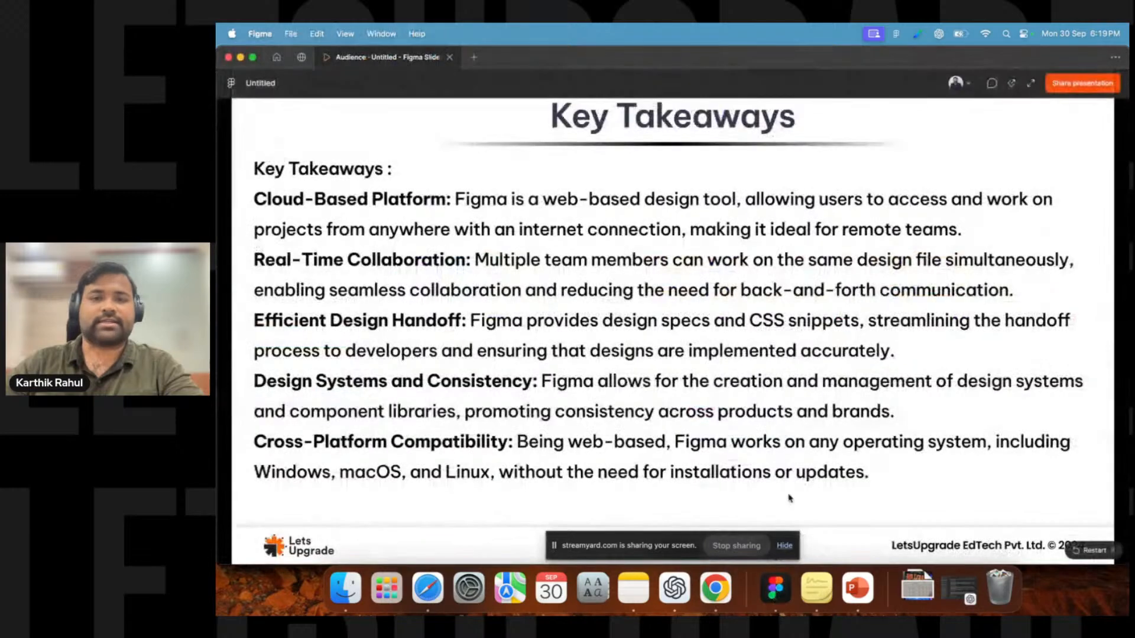
{"action": "left_click", "coordinate": [276, 57]}
{"action": "left_click", "coordinate": [254, 84]}
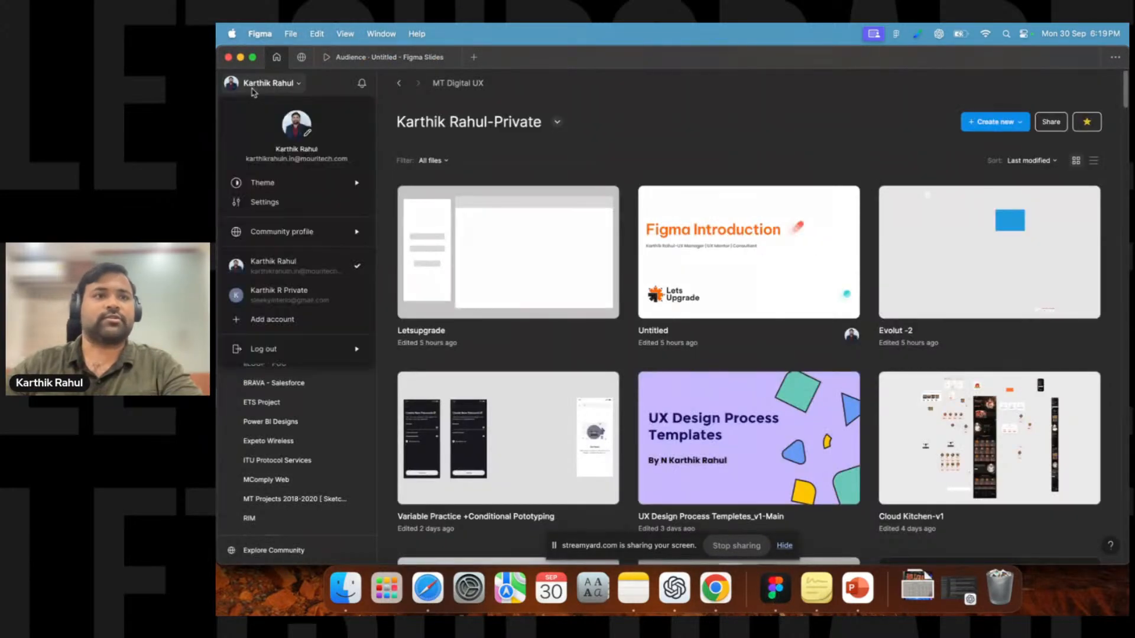
{"action": "left_click", "coordinate": [272, 320]}
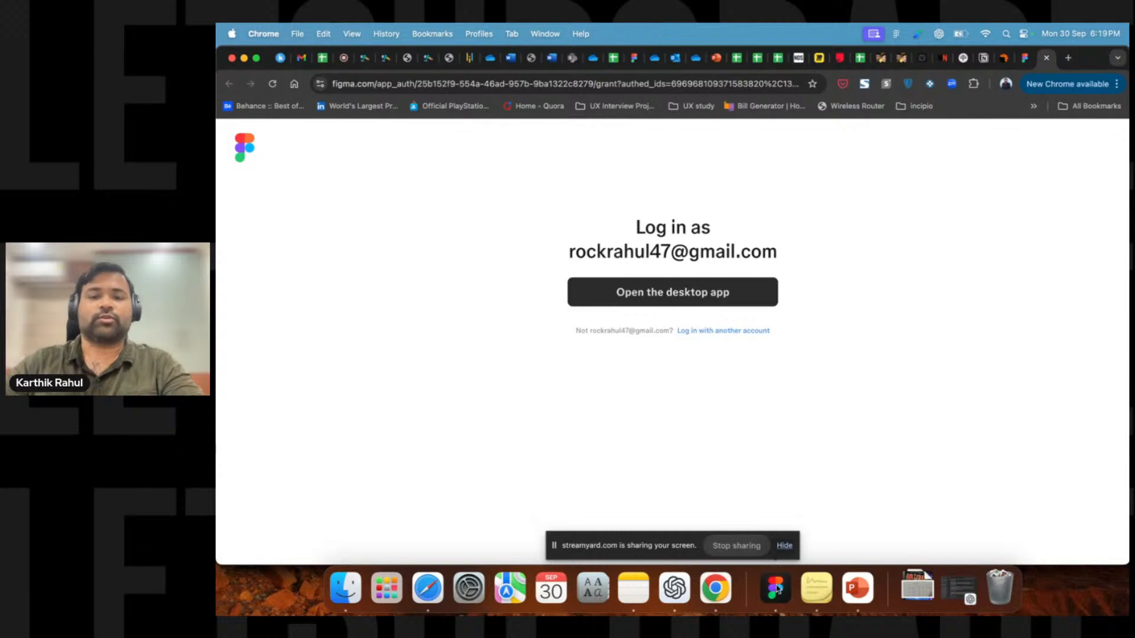
Approve the browser login and open the desktop app signed in with the added account.
{"action": "left_click", "coordinate": [1022, 59]}
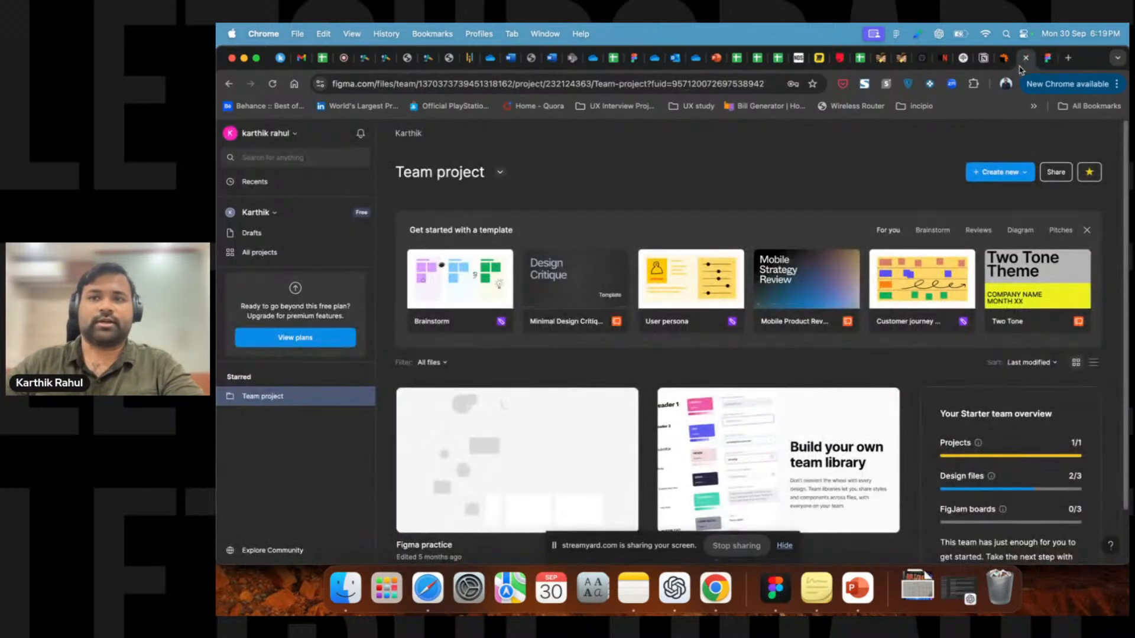
{"action": "left_click", "coordinate": [1045, 61]}
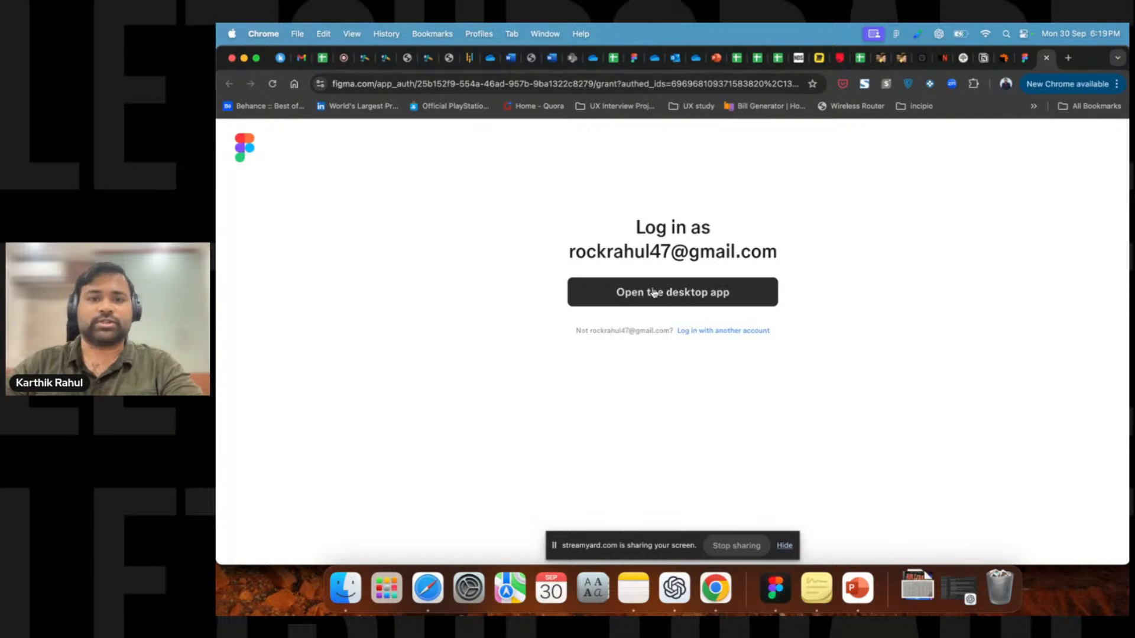
{"action": "left_click", "coordinate": [772, 589]}
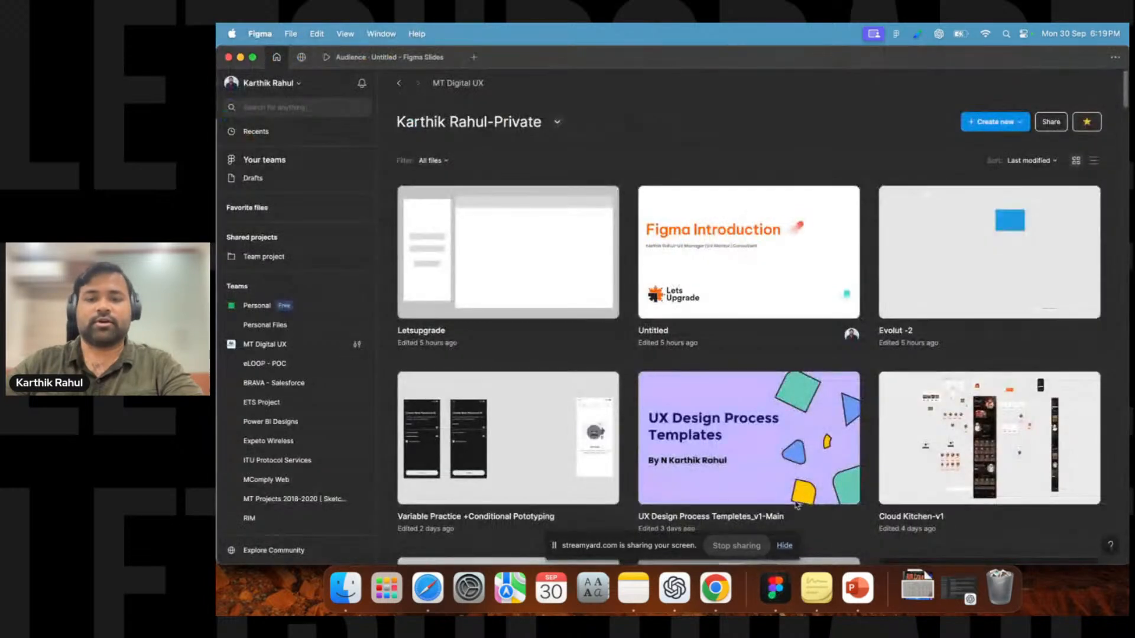
{"action": "left_click", "coordinate": [240, 57]}
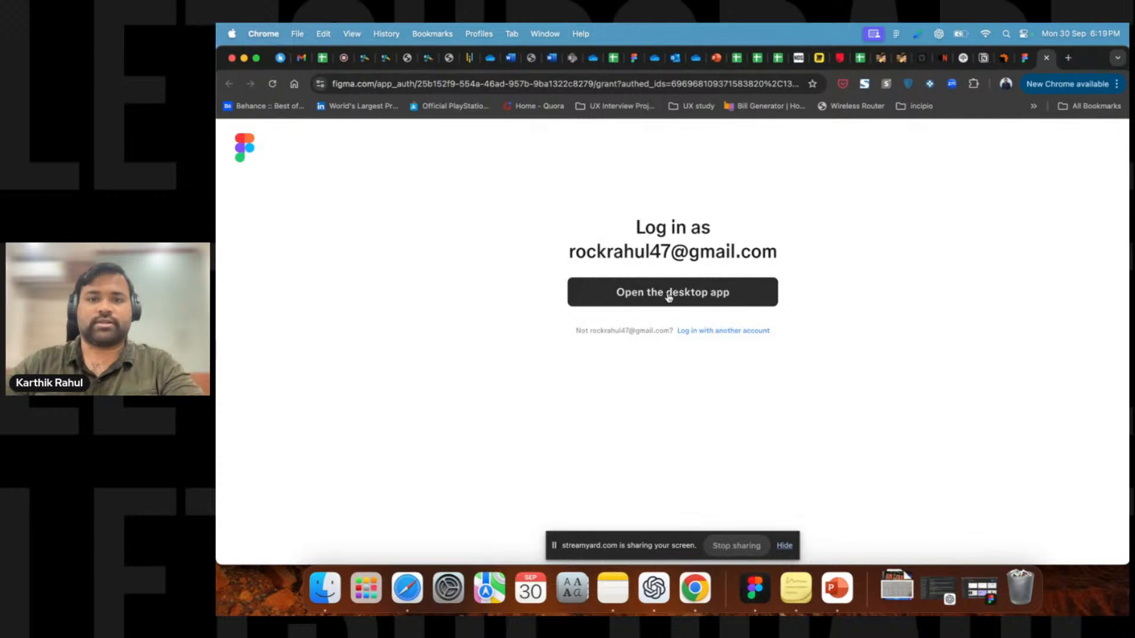
{"action": "left_click", "coordinate": [669, 297]}
{"action": "left_click", "coordinate": [764, 194]}
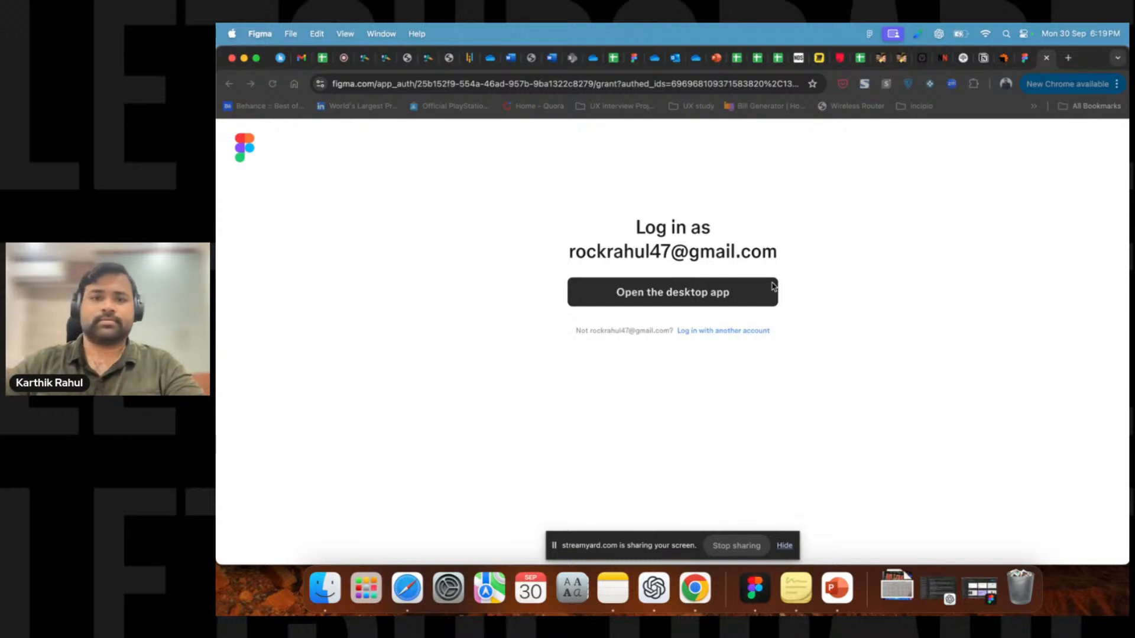
{"action": "left_click", "coordinate": [767, 589]}
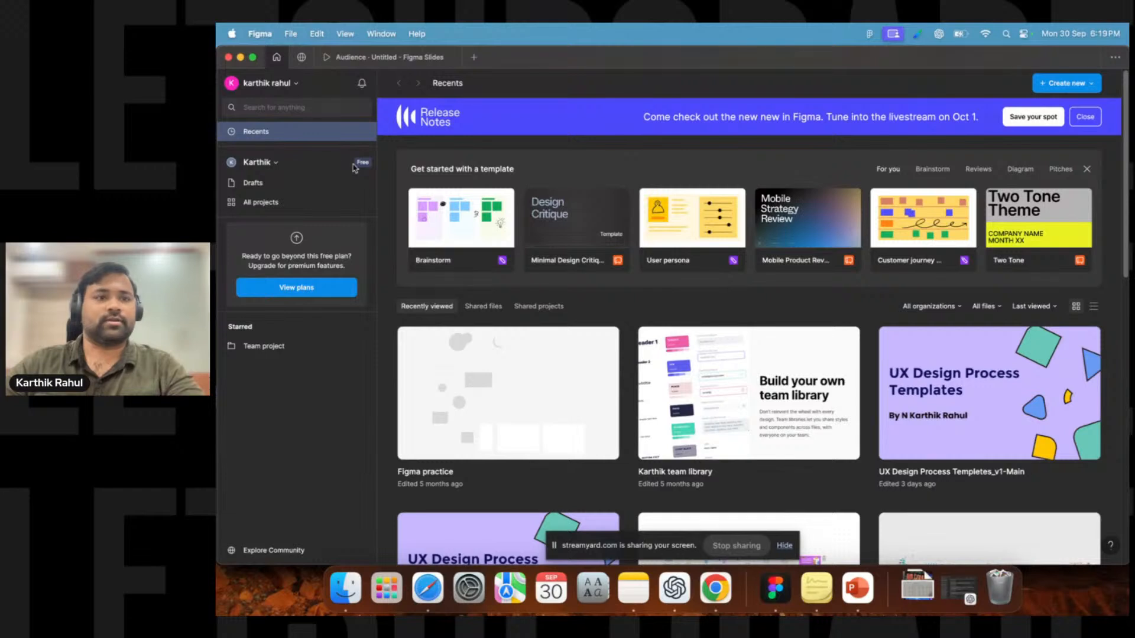
Review the team switcher in the desktop app and open All projects.
{"action": "left_click", "coordinate": [249, 168]}
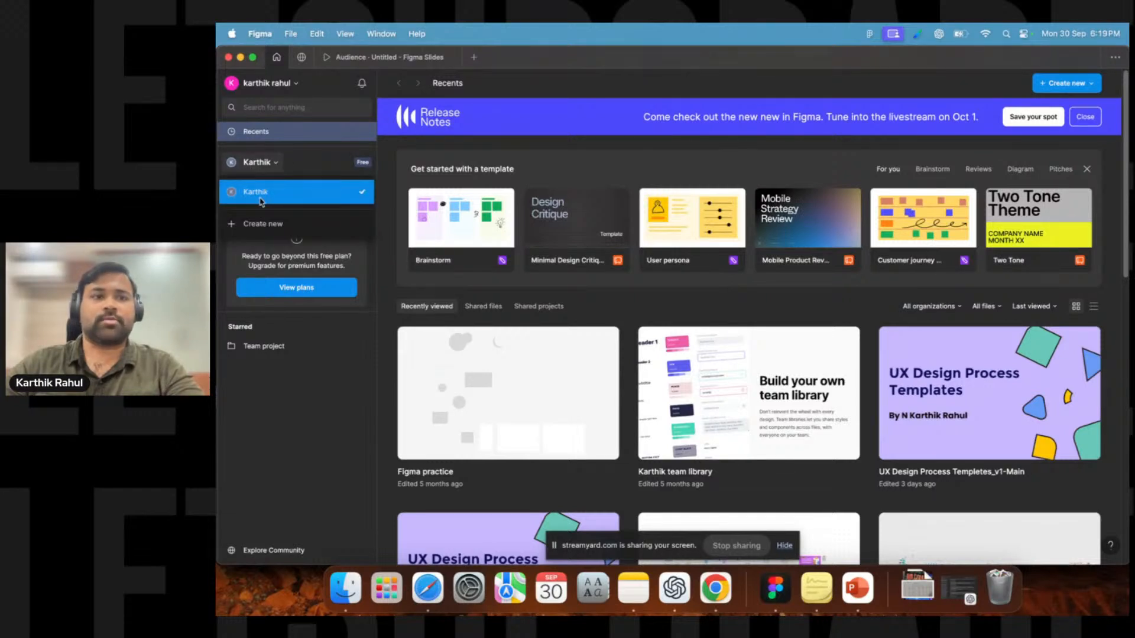
{"action": "left_click", "coordinate": [315, 384]}
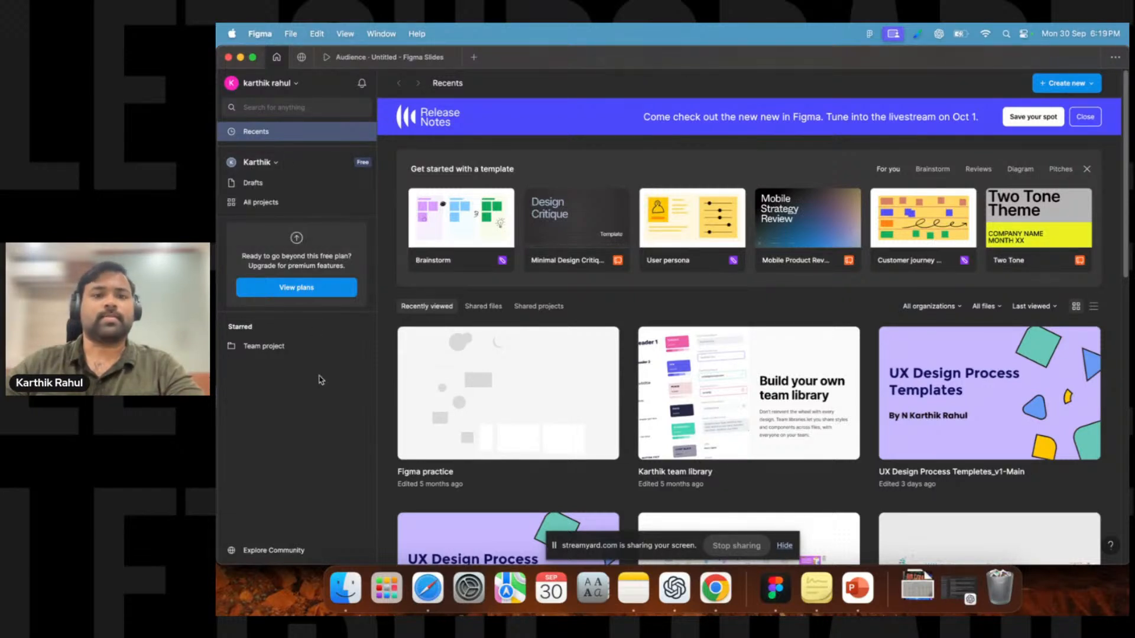
{"action": "left_click", "coordinate": [269, 202]}
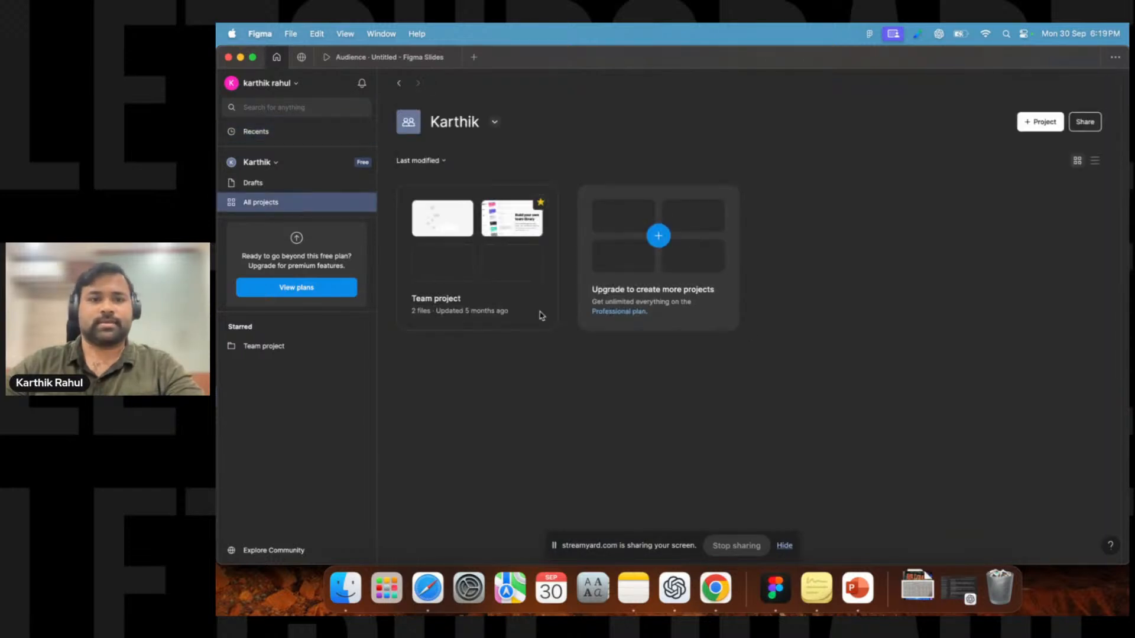
Compare the desktop app window with the browser dashboard by moving and switching between the two windows.
{"action": "left_click_drag", "start_coordinate": [521, 61], "coordinate": [568, 223]}
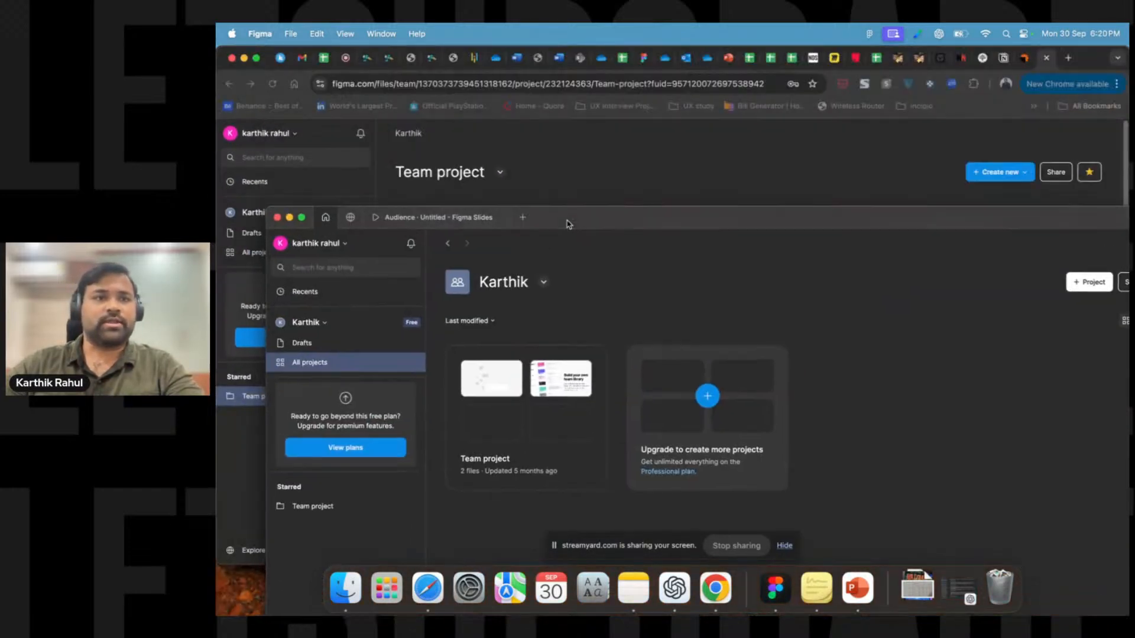
{"action": "left_click", "coordinate": [543, 139]}
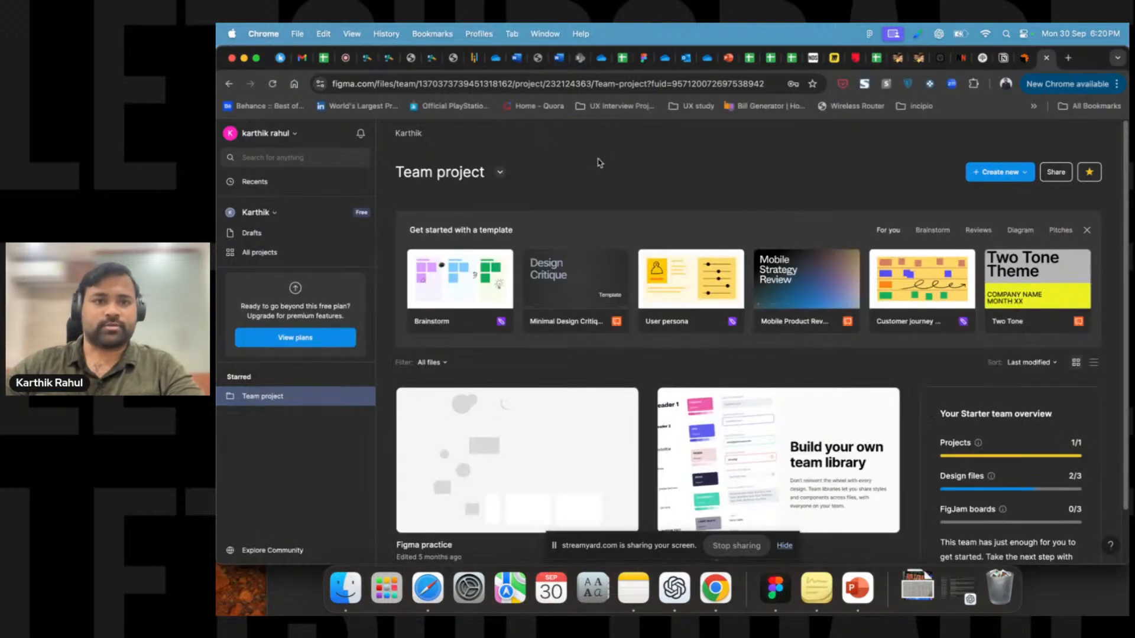
{"action": "left_click", "coordinate": [780, 591]}
{"action": "left_click_drag", "start_coordinate": [617, 220], "coordinate": [572, 56]}
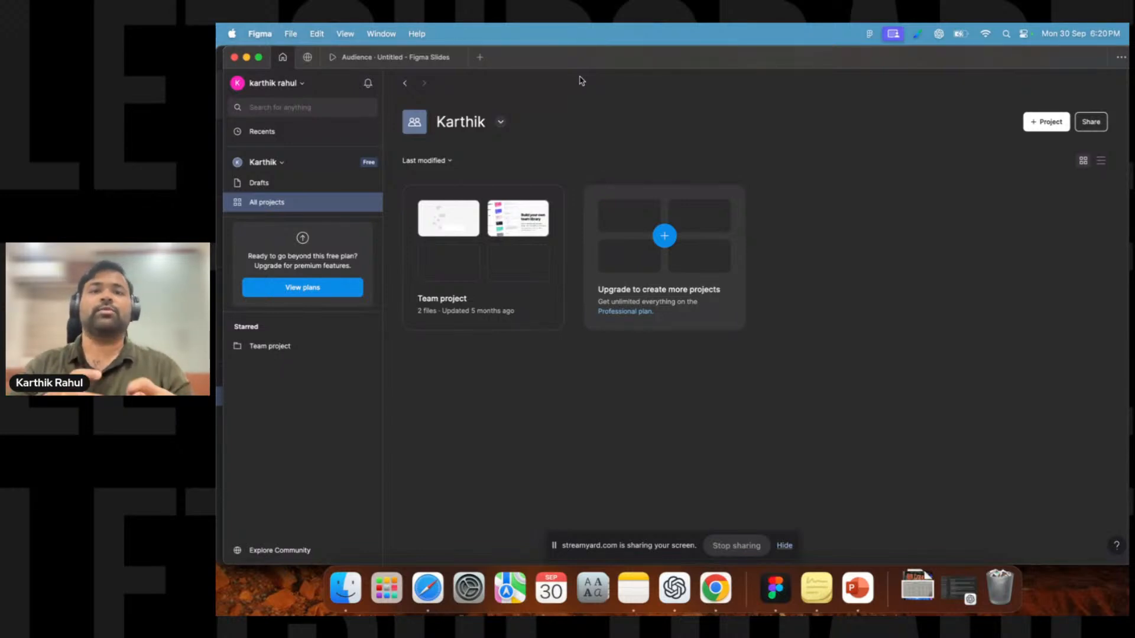
{"action": "left_click_drag", "start_coordinate": [573, 56], "coordinate": [583, 257]}
{"action": "left_click", "coordinate": [591, 162]}
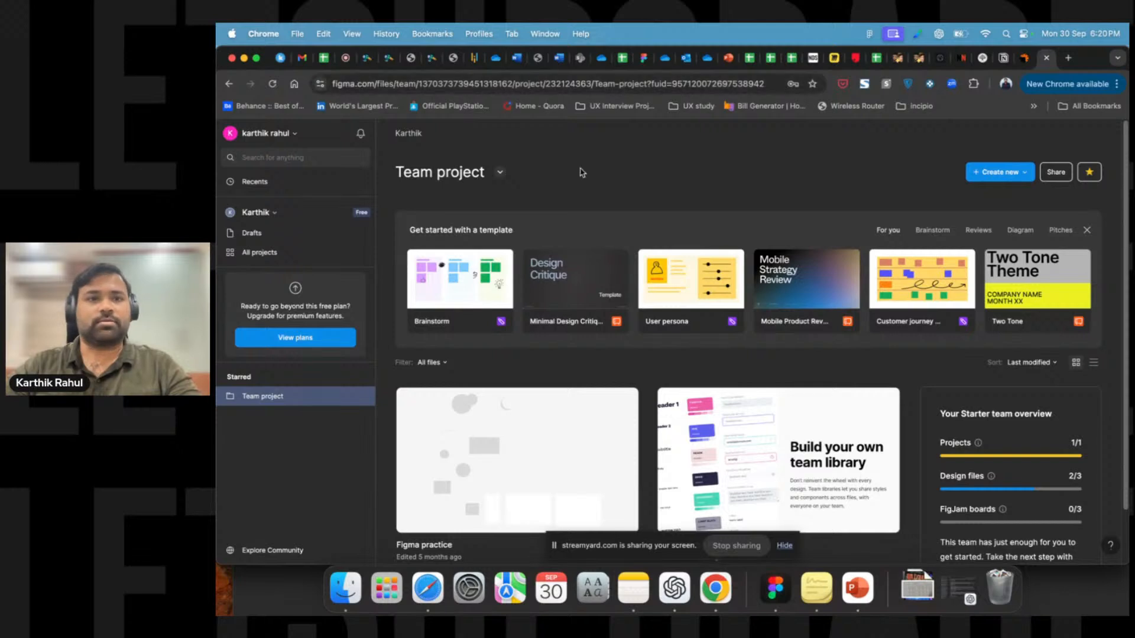
{"action": "left_click", "coordinate": [777, 586]}
{"action": "left_click_drag", "start_coordinate": [696, 274], "coordinate": [680, 64]}
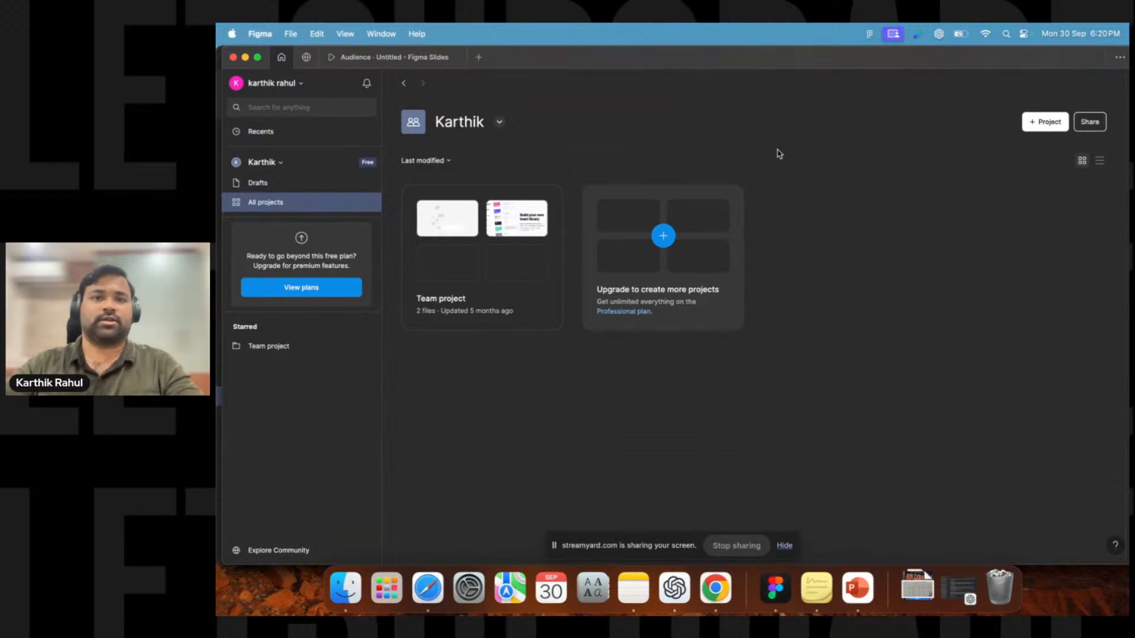
Create a new design file in Team project and dismiss the redesigned Figma welcome dialog.
{"action": "left_click", "coordinate": [512, 306]}
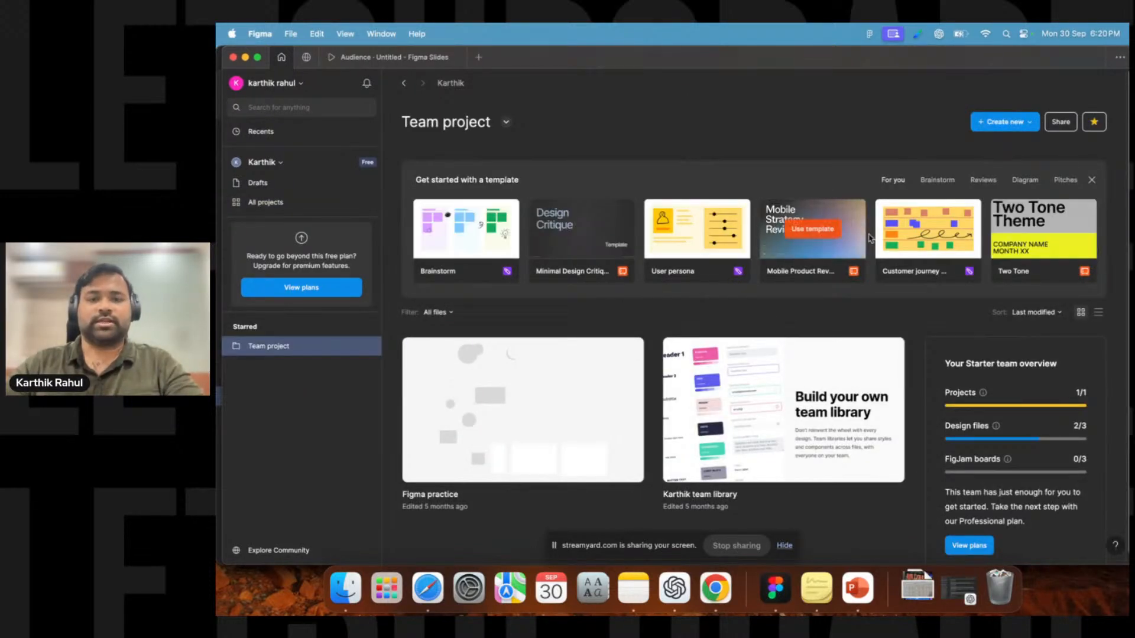
{"action": "left_click", "coordinate": [1016, 122]}
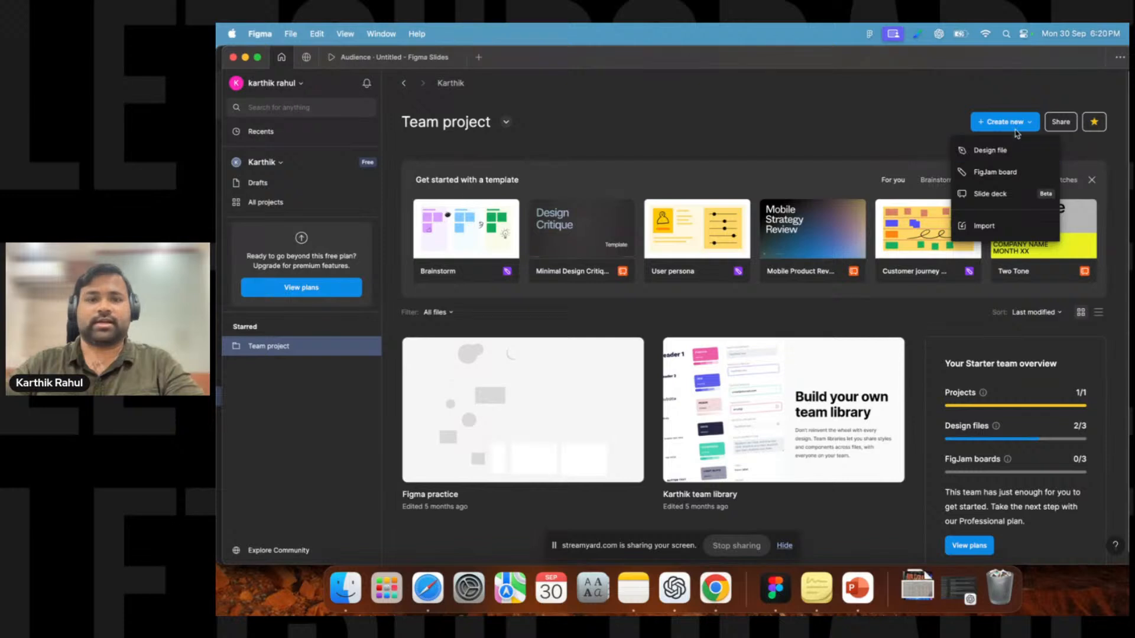
{"action": "left_click", "coordinate": [985, 155]}
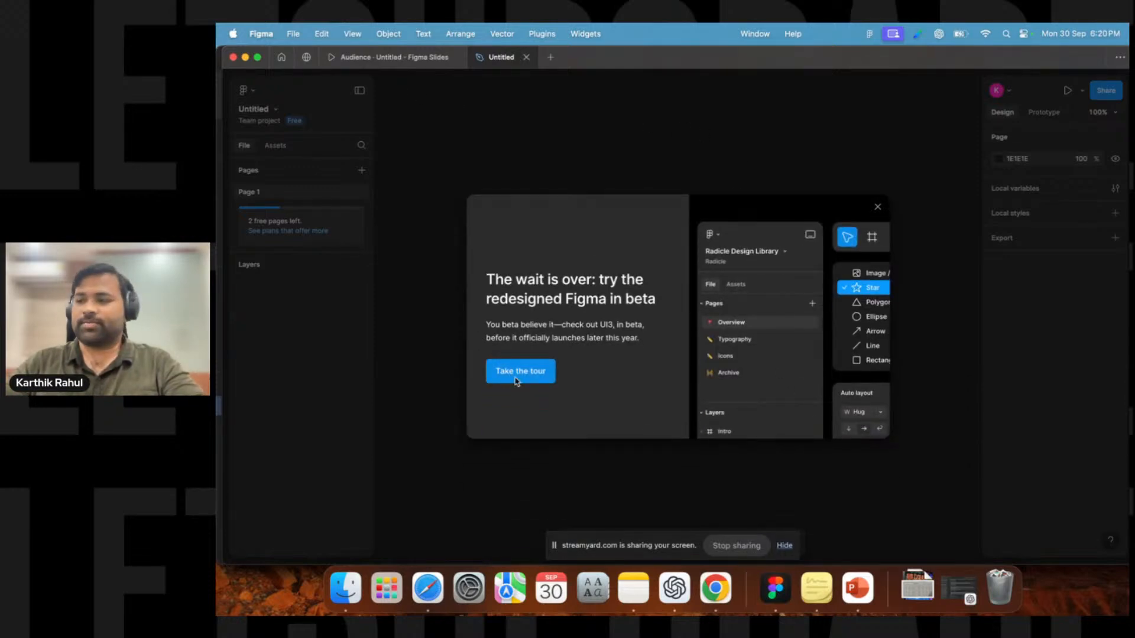
{"action": "left_click", "coordinate": [877, 206]}
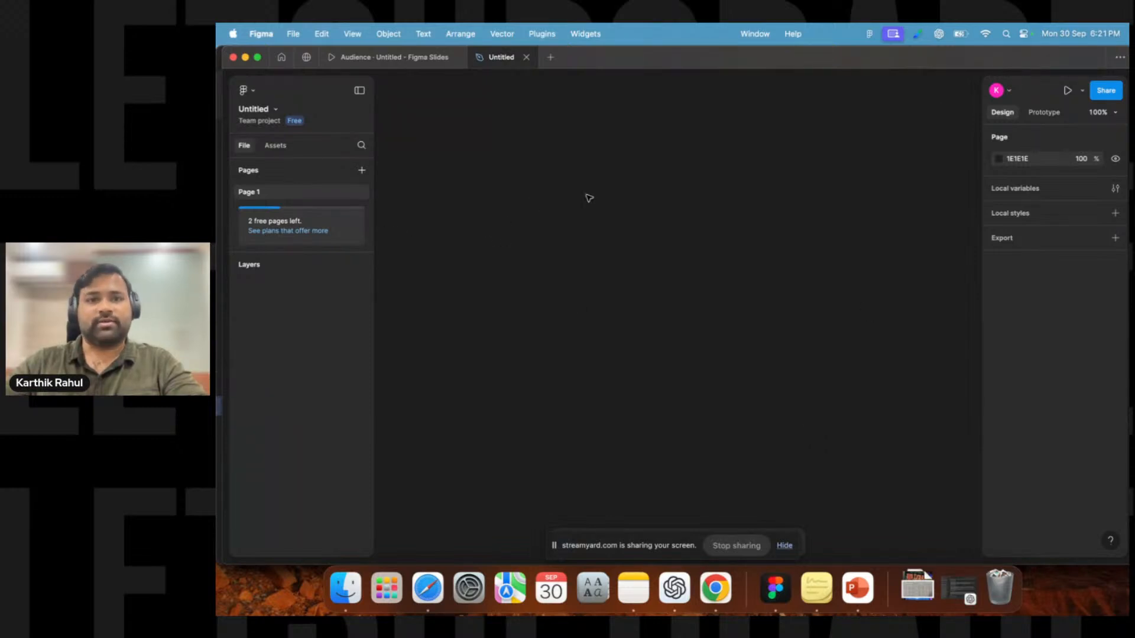
Set the page background colour to FFFFFF.
{"action": "left_click", "coordinate": [999, 158]}
{"action": "left_click_drag", "start_coordinate": [879, 209], "coordinate": [796, 171]}
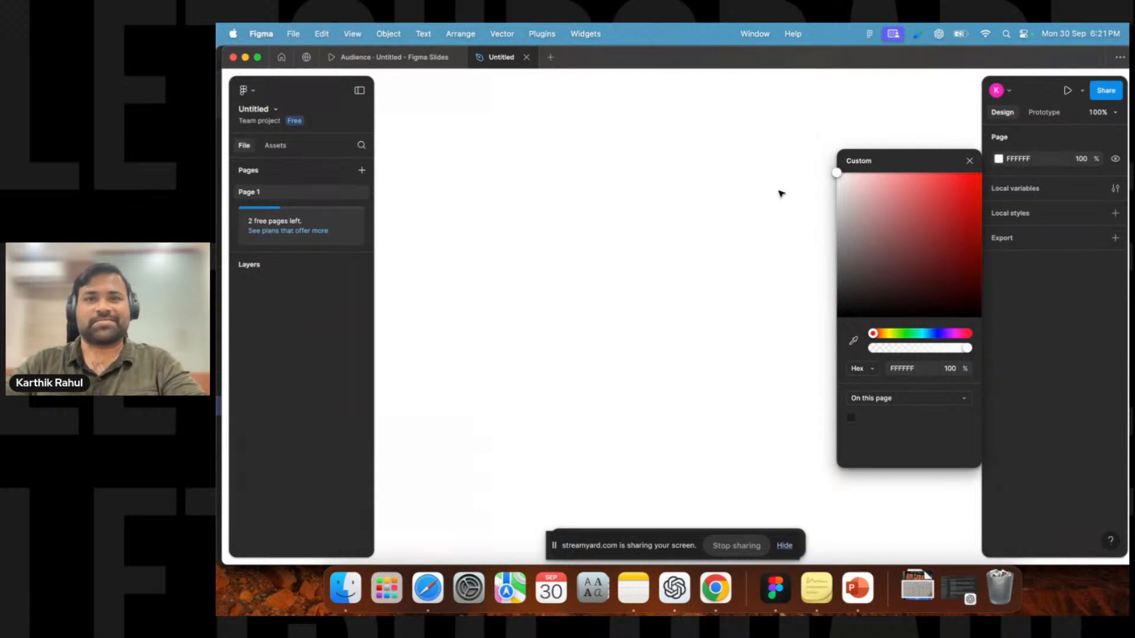
{"action": "left_click", "coordinate": [969, 161]}
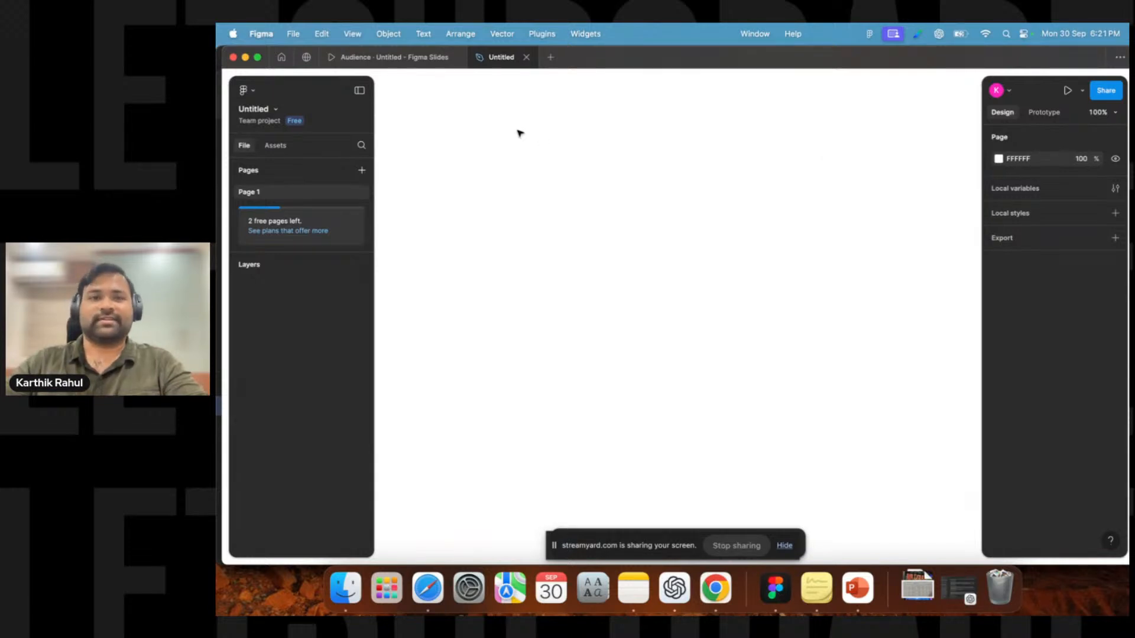
Add a second page to the design file.
{"action": "left_click_drag", "start_coordinate": [667, 544], "coordinate": [982, 590]}
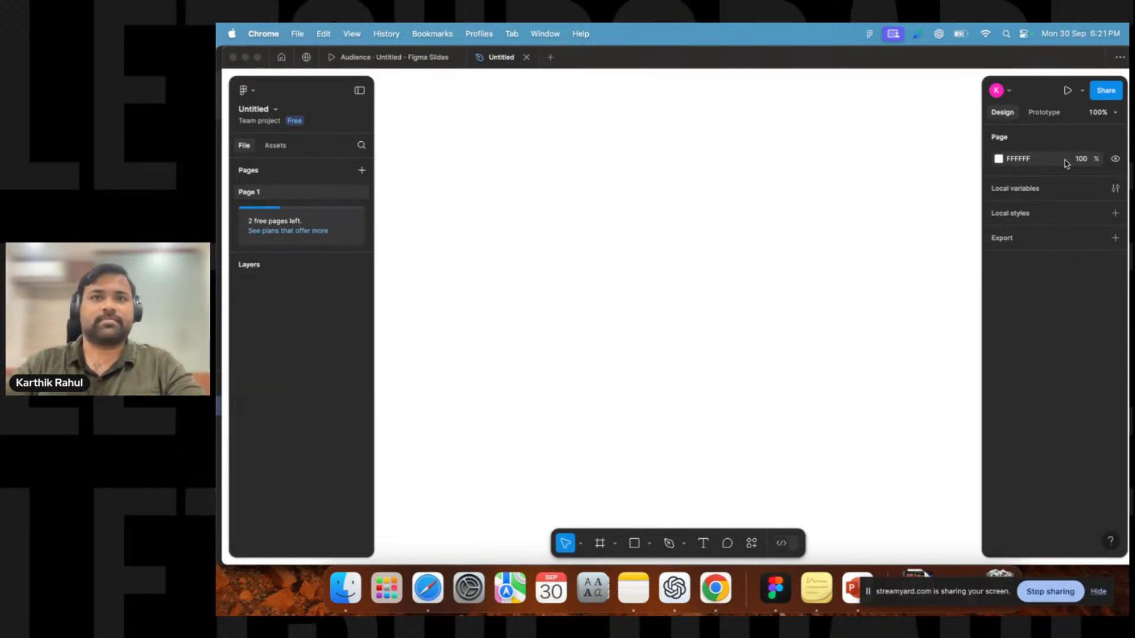
{"action": "left_click", "coordinate": [361, 173]}
{"action": "left_click", "coordinate": [361, 171]}
Rename Page 1 as Day 1.
{"action": "left_click", "coordinate": [275, 194]}
{"action": "double_click", "coordinate": [263, 197]}
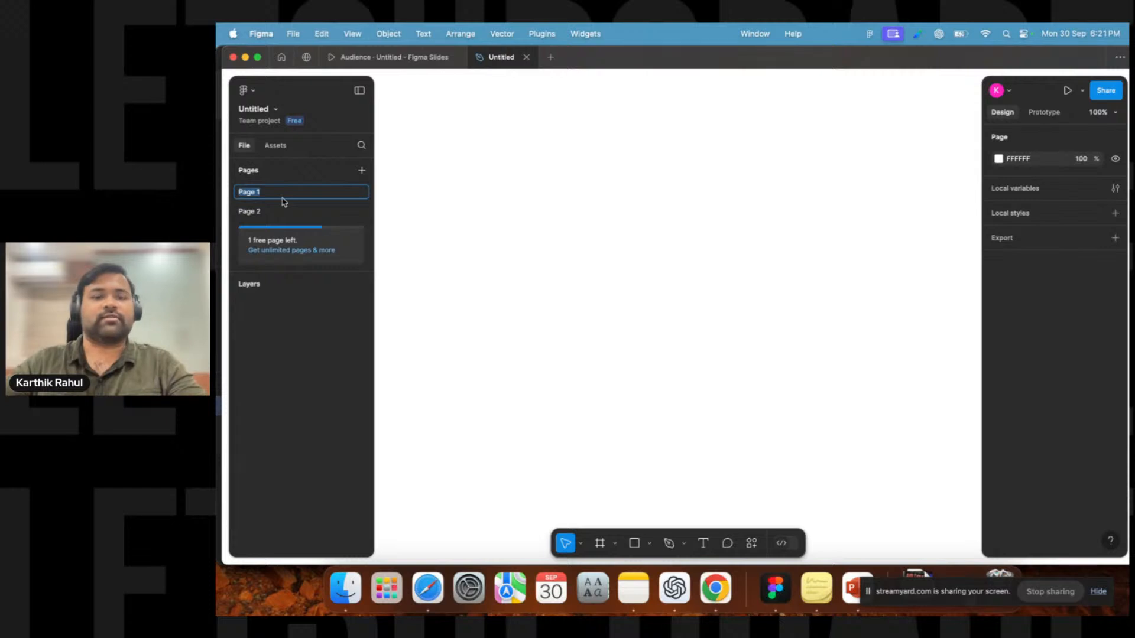
{"action": "type", "text": "Day 1"}
{"action": "key", "text": "Return"}
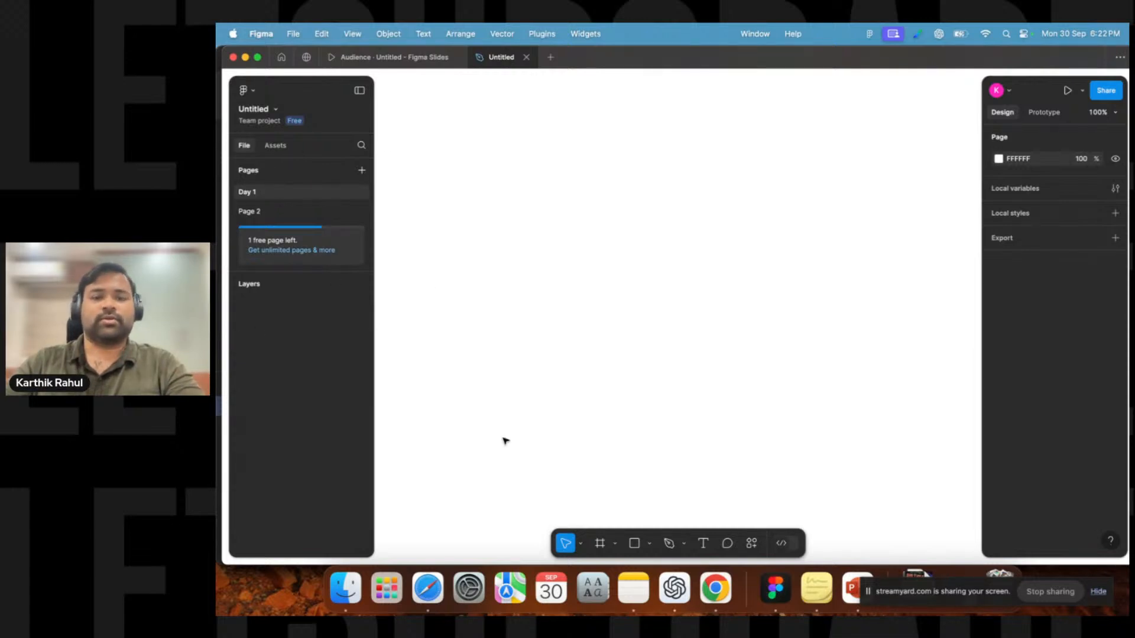
View the Move tool options in the toolbar without changing the tool.
{"action": "left_click", "coordinate": [581, 543]}
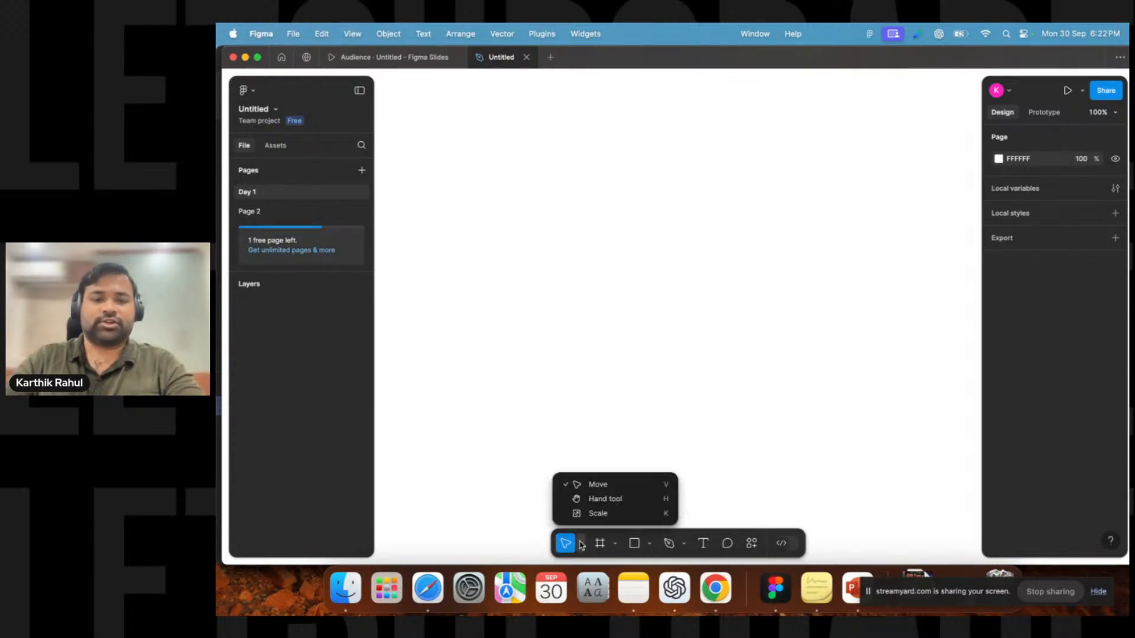
{"action": "left_click", "coordinate": [581, 544]}
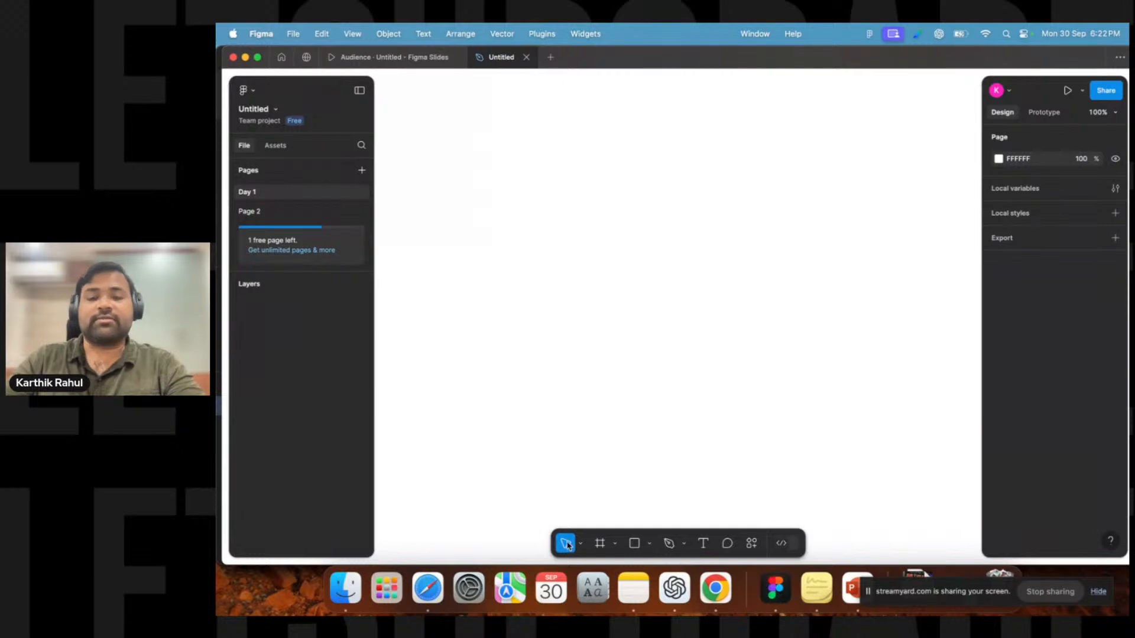
{"action": "left_click", "coordinate": [582, 544]}
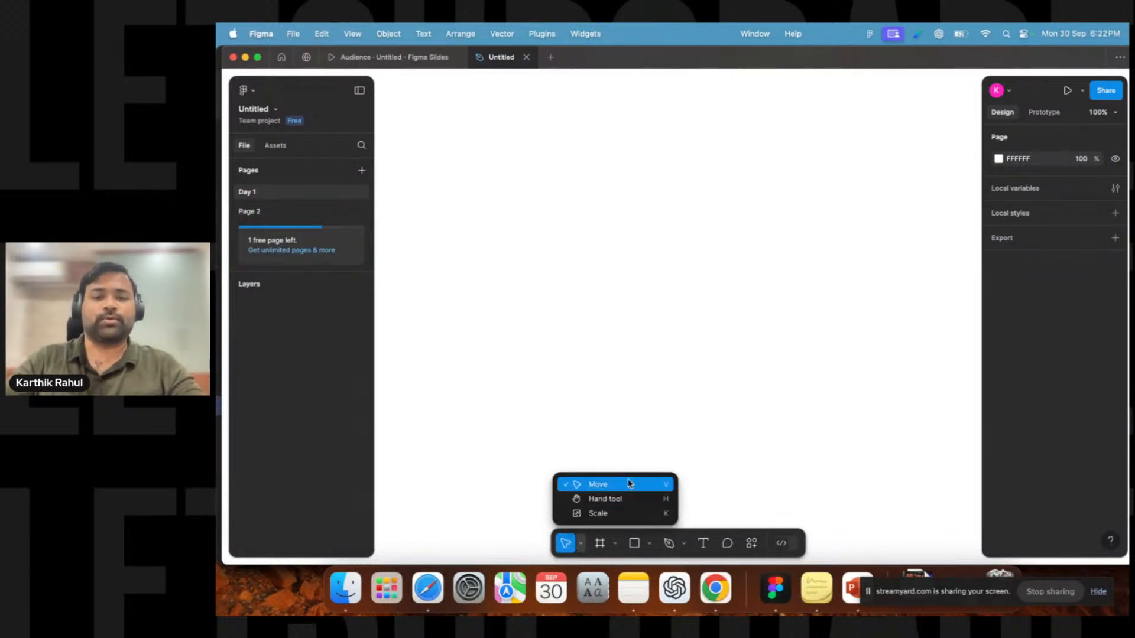
{"action": "left_click", "coordinate": [639, 349]}
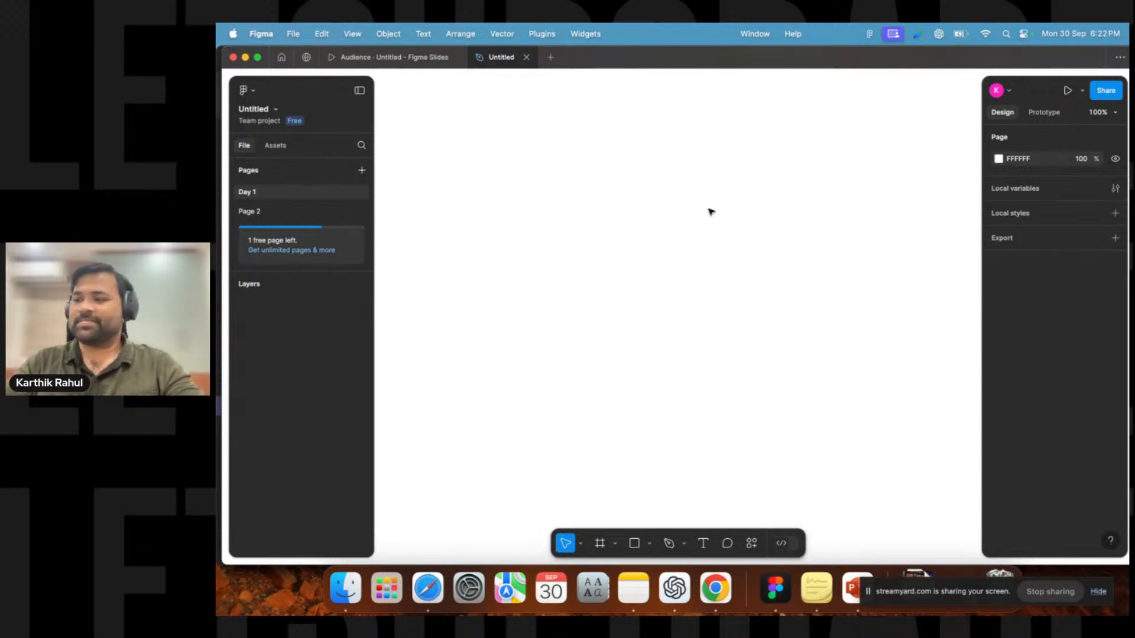
{"action": "left_click", "coordinate": [579, 545]}
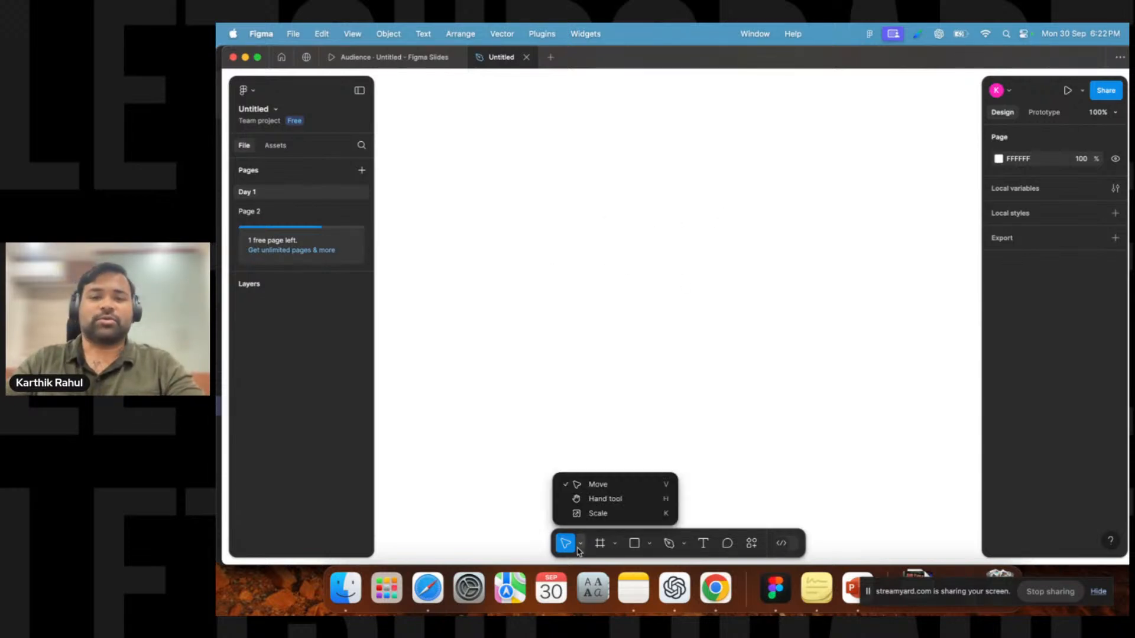
{"action": "left_click", "coordinate": [580, 550]}
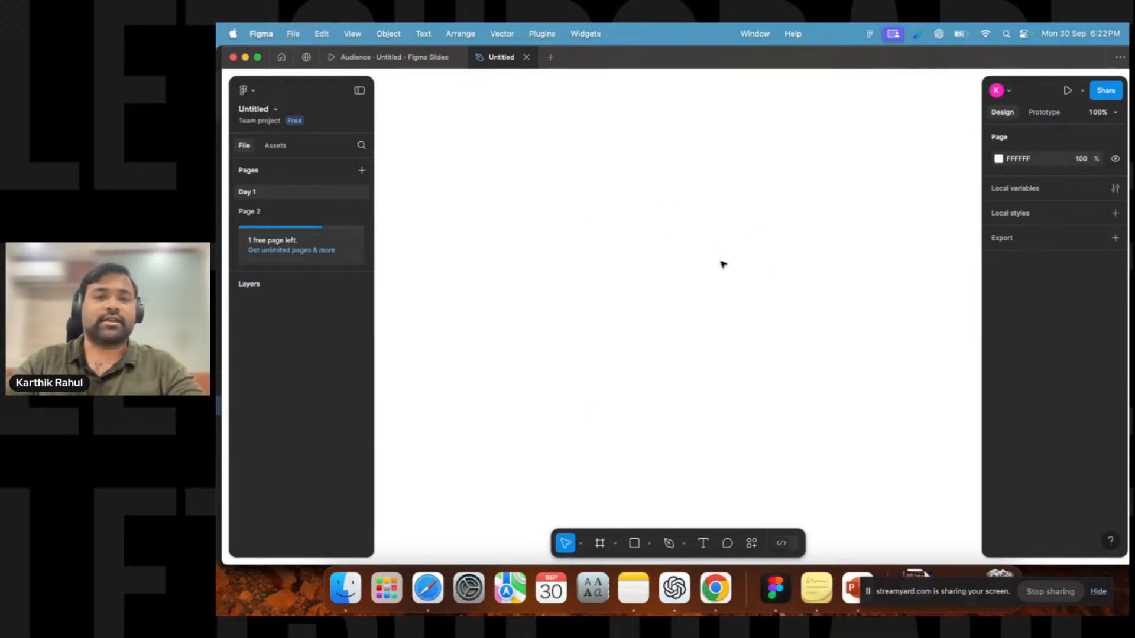
Draw a rectangle about 145 × 147 px on the Day 1 canvas with the Rectangle tool.
{"action": "left_click", "coordinate": [650, 543]}
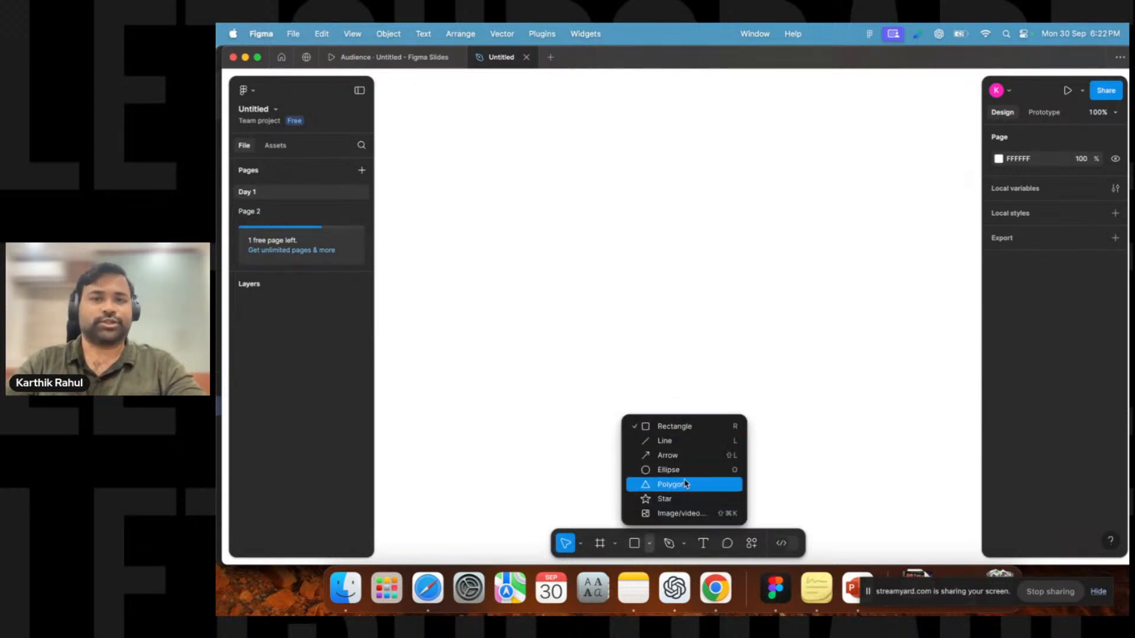
{"action": "left_click", "coordinate": [669, 428]}
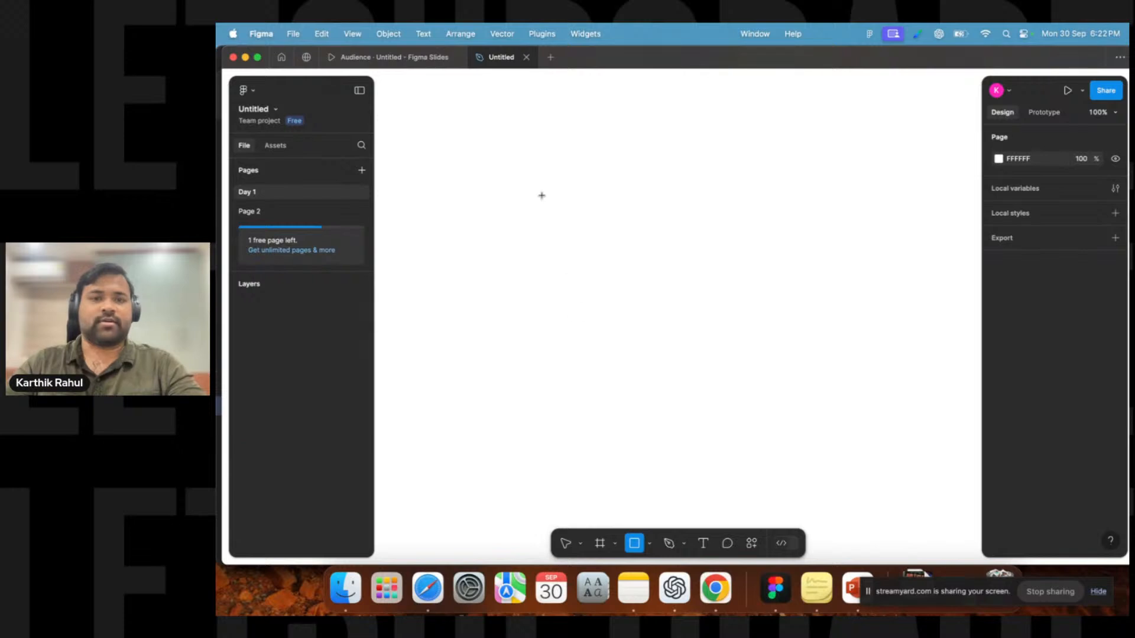
{"action": "left_click", "coordinate": [650, 543]}
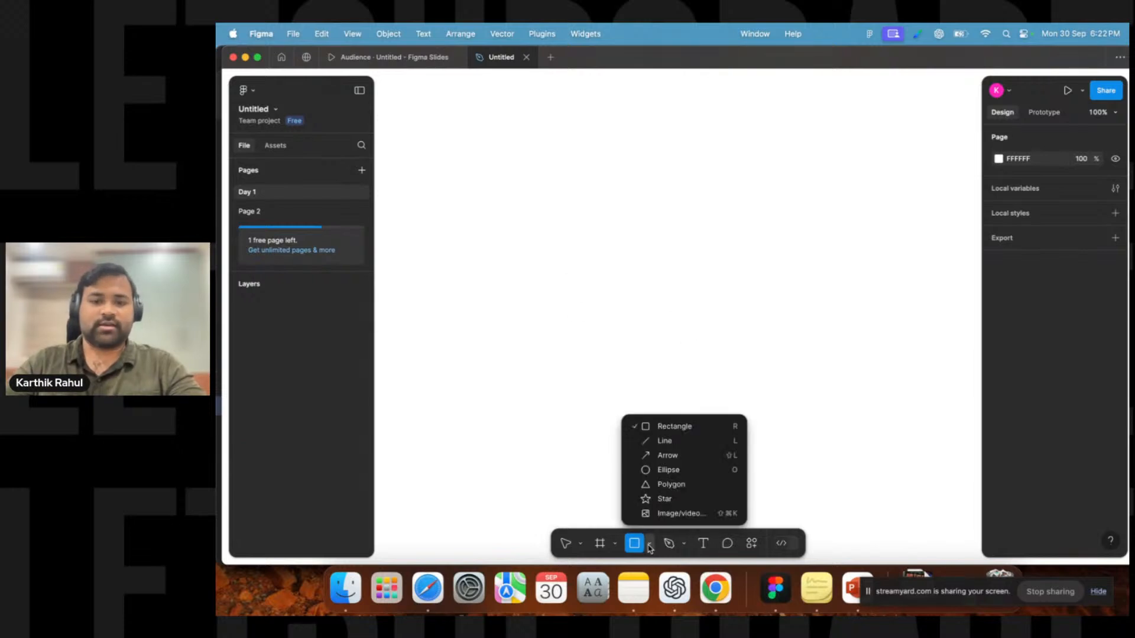
{"action": "left_click", "coordinate": [687, 431]}
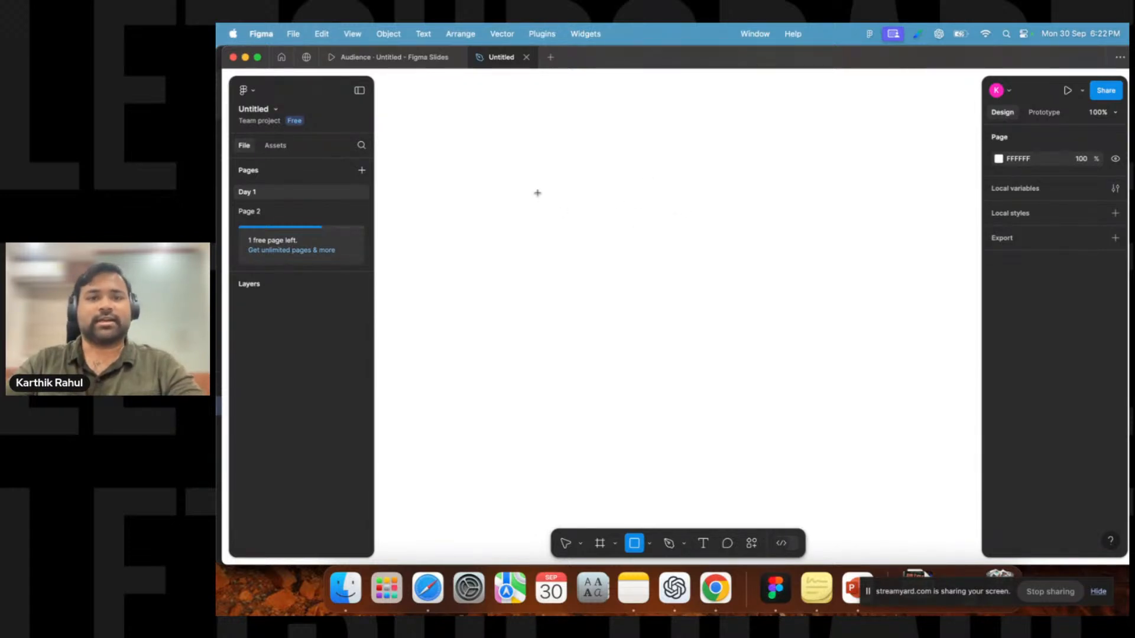
{"action": "left_click_drag", "start_coordinate": [538, 193], "coordinate": [626, 281]}
{"action": "left_click", "coordinate": [748, 269]}
{"action": "left_click", "coordinate": [555, 213]}
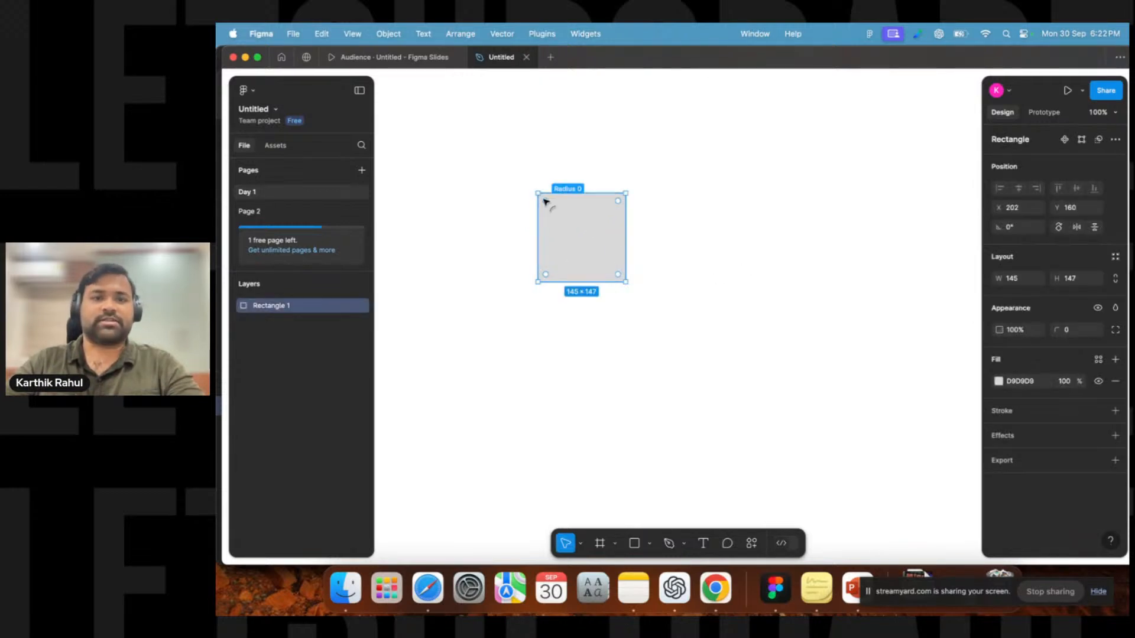
Draw an ellipse about 156 × 170 px to the right of the rectangle with the Ellipse tool.
{"action": "left_click", "coordinate": [634, 552]}
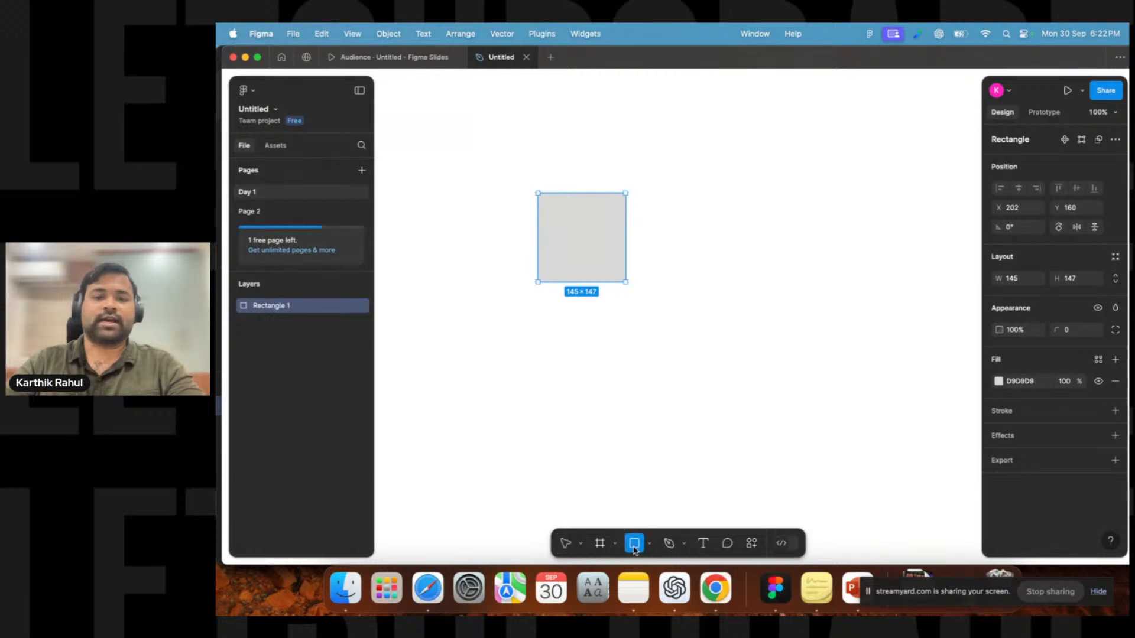
{"action": "left_click", "coordinate": [649, 543]}
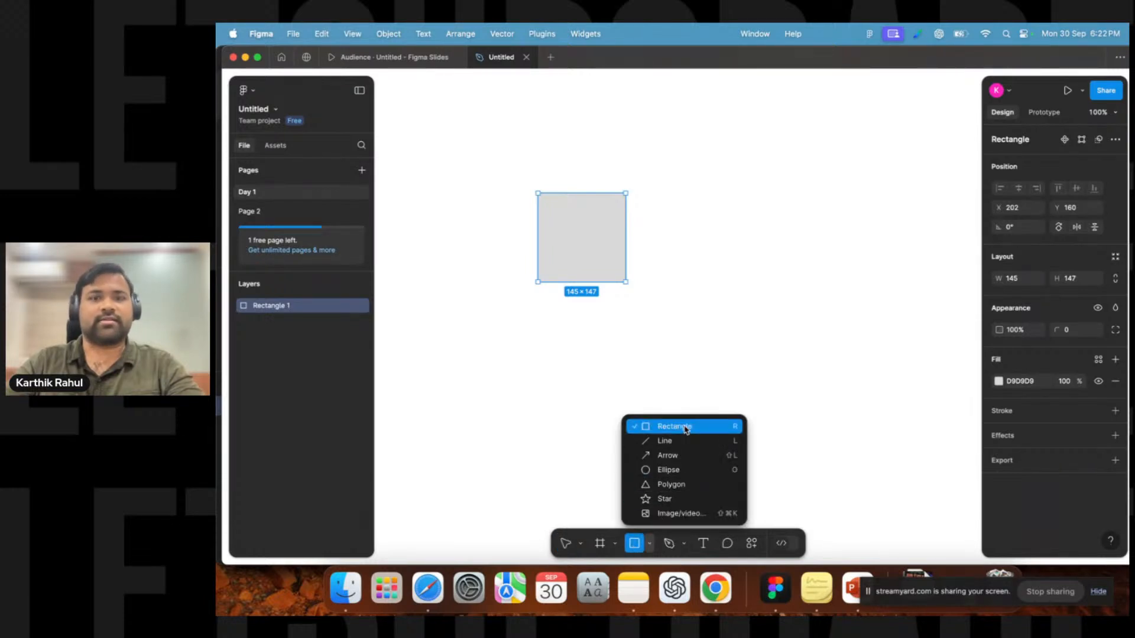
{"action": "left_click", "coordinate": [654, 473]}
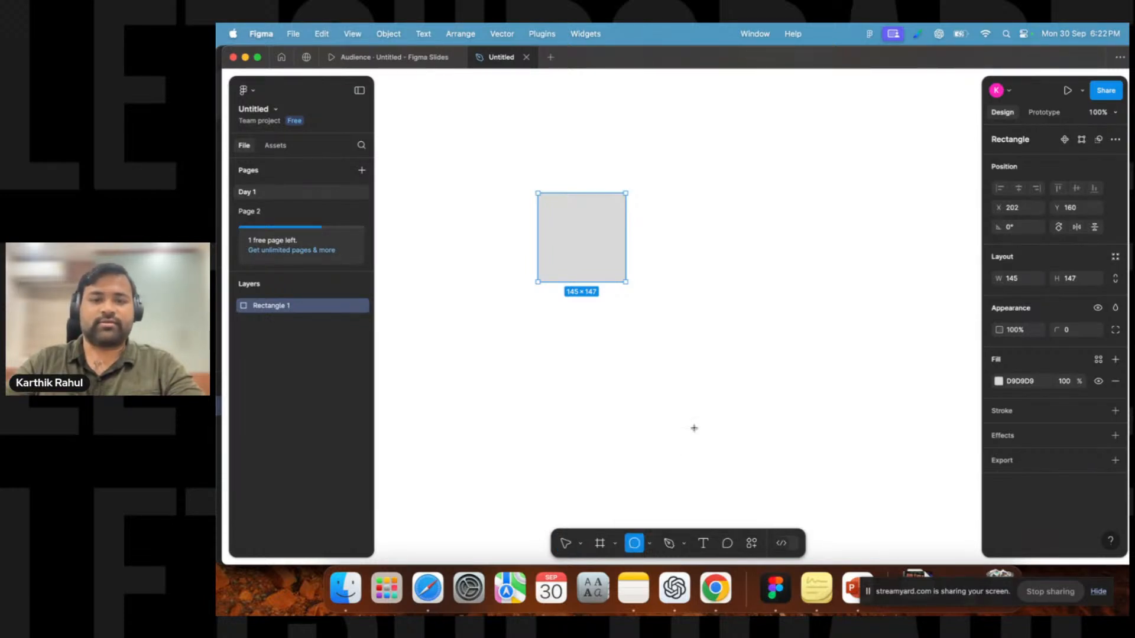
{"action": "left_click_drag", "start_coordinate": [710, 193], "coordinate": [805, 296]}
{"action": "left_click", "coordinate": [790, 388]}
Move the ellipse up and to the right, above the rectangle's top edge.
{"action": "left_click", "coordinate": [586, 260]}
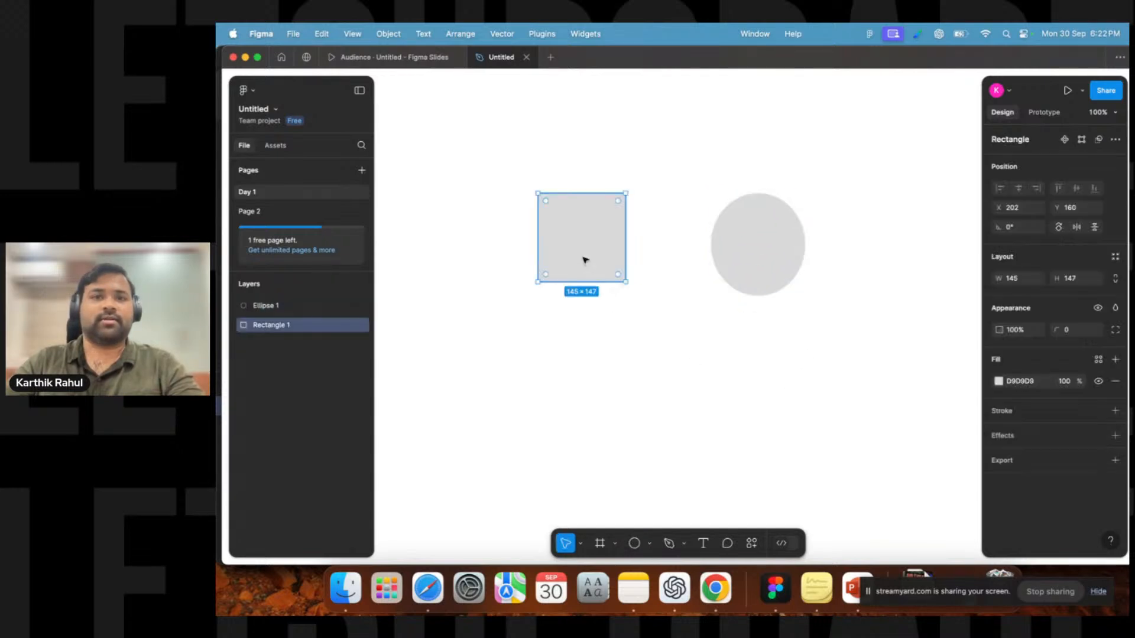
{"action": "left_click", "coordinate": [696, 309]}
{"action": "left_click", "coordinate": [775, 253]}
{"action": "left_click_drag", "start_coordinate": [776, 253], "coordinate": [833, 198]}
Draw a triangle with the Polygon tool below the ellipse.
{"action": "left_click", "coordinate": [649, 543]}
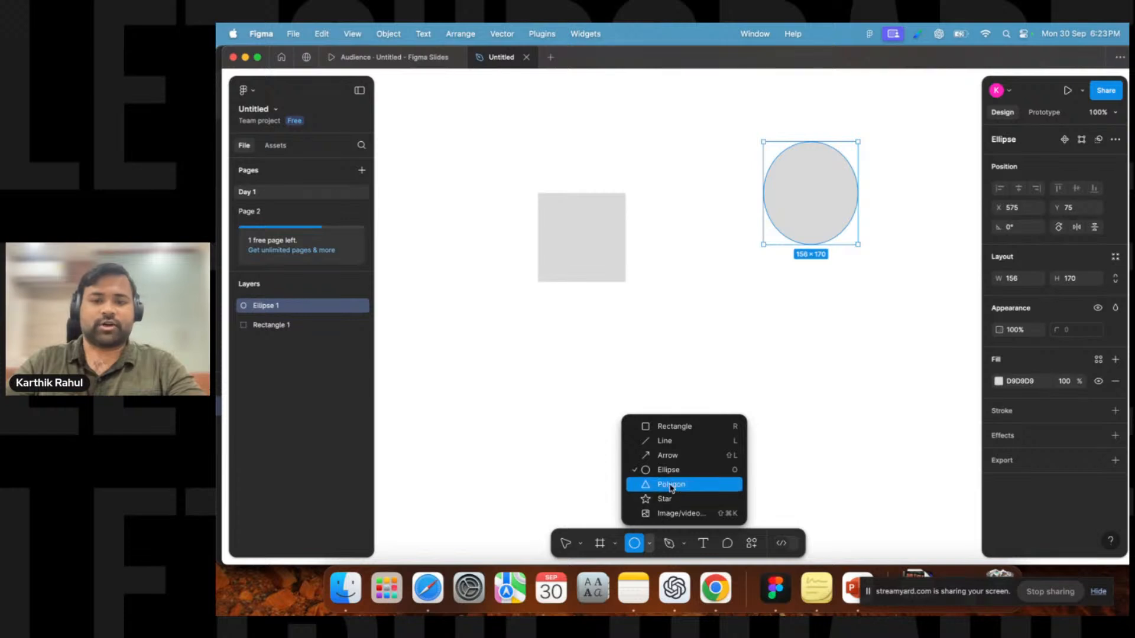
{"action": "left_click", "coordinate": [668, 482]}
{"action": "left_click_drag", "start_coordinate": [696, 328], "coordinate": [790, 389]}
{"action": "left_click", "coordinate": [590, 436]}
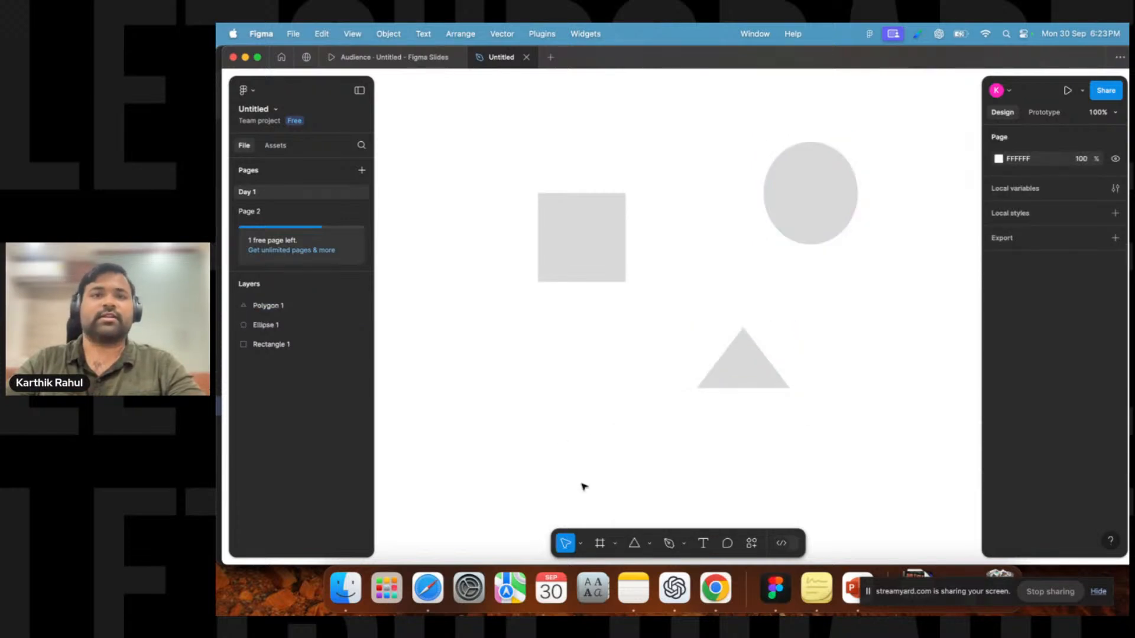
Zoom in and out and pan across the canvas around the three shapes, setting the zoom to 50%.
{"action": "left_click", "coordinate": [635, 544]}
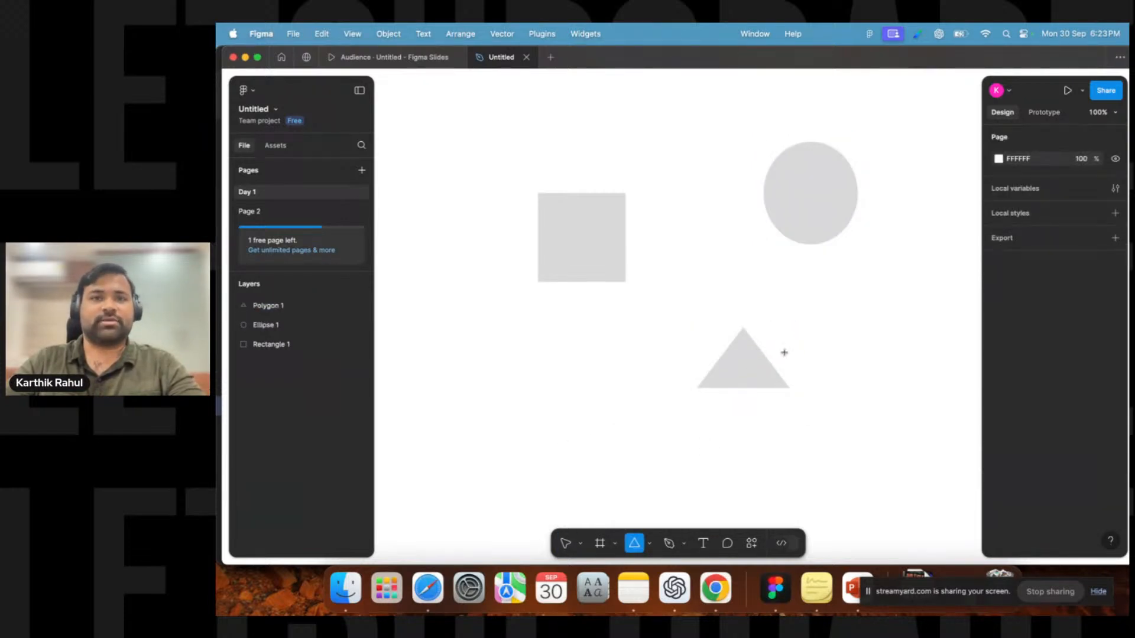
{"action": "left_click", "coordinate": [566, 543]}
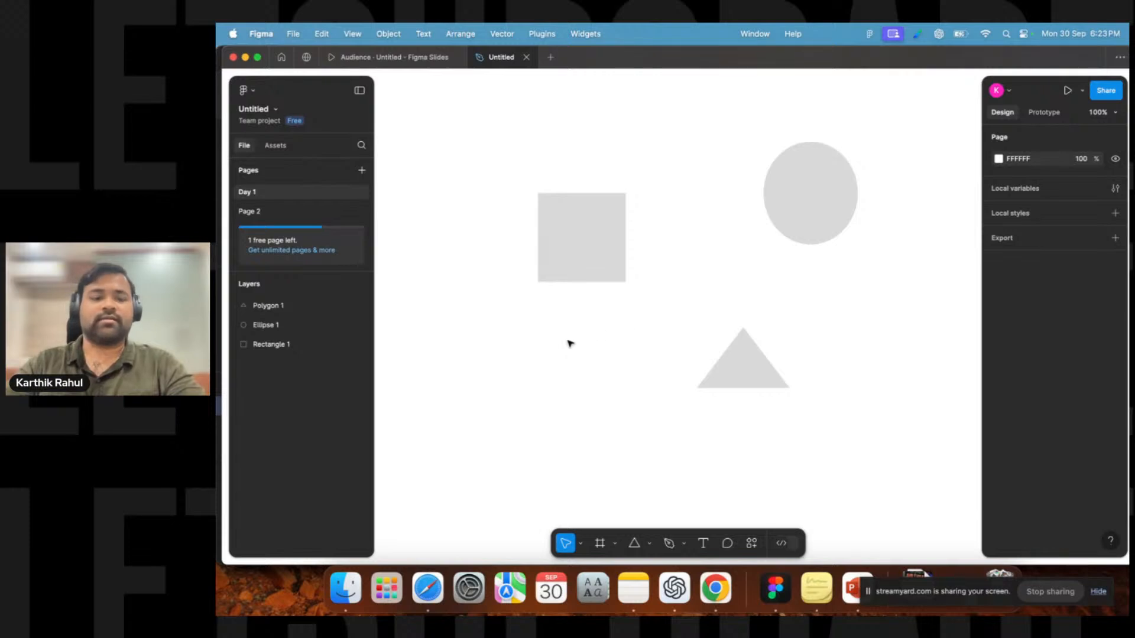
{"action": "left_click_drag", "start_coordinate": [699, 281], "coordinate": [493, 365]}
{"action": "left_click_drag", "start_coordinate": [565, 168], "coordinate": [799, 253]}
{"action": "left_click_drag", "start_coordinate": [671, 400], "coordinate": [562, 257]}
{"action": "left_click_drag", "start_coordinate": [734, 366], "coordinate": [930, 444]}
{"action": "left_click_drag", "start_coordinate": [672, 261], "coordinate": [507, 397]}
{"action": "left_click_drag", "start_coordinate": [668, 312], "coordinate": [719, 285]}
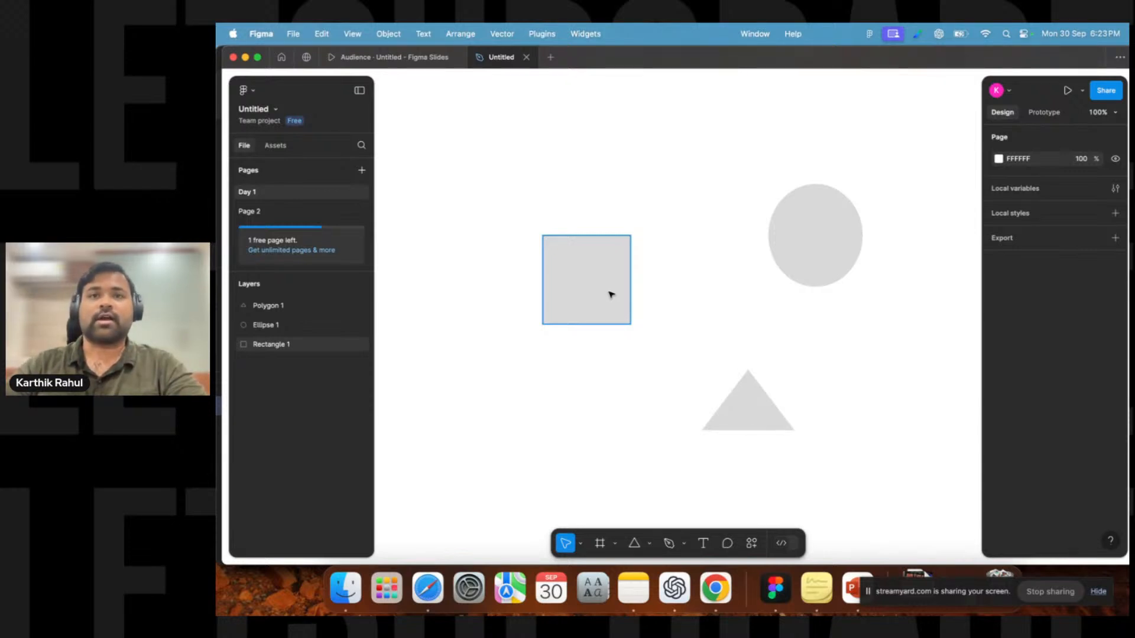
{"action": "scroll", "coordinate": [611, 295], "scroll_direction": "down", "scroll_amount": 5}
{"action": "scroll", "coordinate": [611, 294], "scroll_direction": "up", "scroll_amount": 8}
{"action": "scroll", "coordinate": [611, 294], "scroll_direction": "down", "scroll_amount": 5}
{"action": "scroll", "coordinate": [611, 294], "scroll_direction": "up", "scroll_amount": 6}
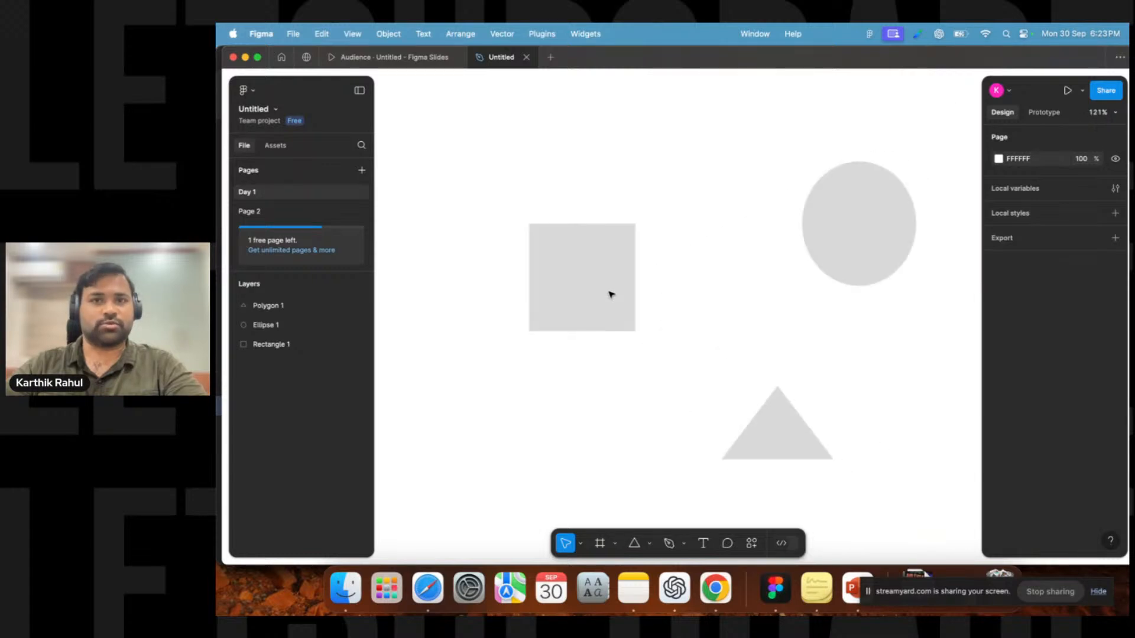
{"action": "scroll", "coordinate": [611, 294], "scroll_direction": "down", "scroll_amount": 5}
{"action": "scroll", "coordinate": [611, 295], "scroll_direction": "up", "scroll_amount": 4}
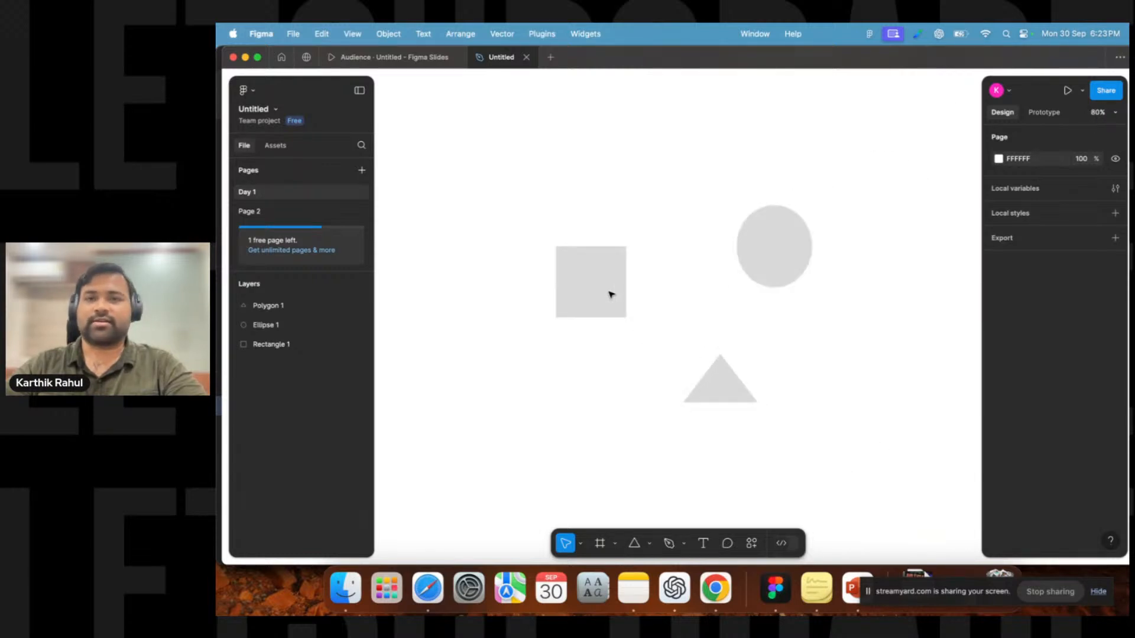
{"action": "scroll", "coordinate": [611, 295], "scroll_direction": "up", "scroll_amount": 1}
{"action": "key", "text": "space"}
{"action": "left_click_drag", "start_coordinate": [728, 305], "coordinate": [658, 296]}
{"action": "scroll", "coordinate": [684, 413], "scroll_direction": "down", "scroll_amount": 5}
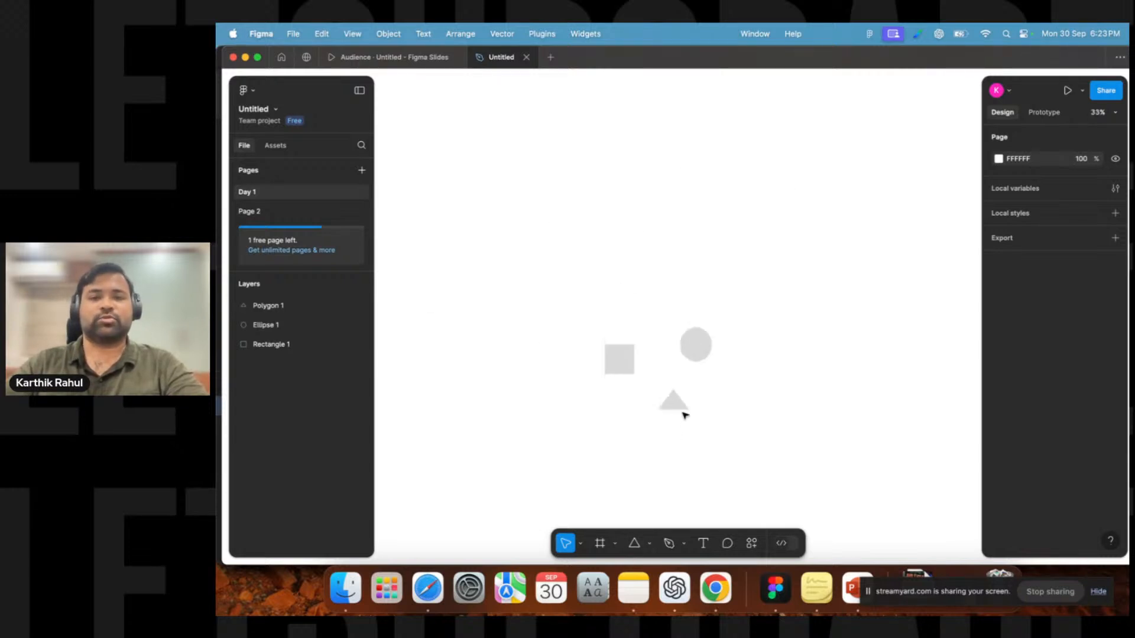
{"action": "scroll", "coordinate": [684, 415], "scroll_direction": "up", "scroll_amount": 3}
{"action": "left_click", "coordinate": [1101, 112]}
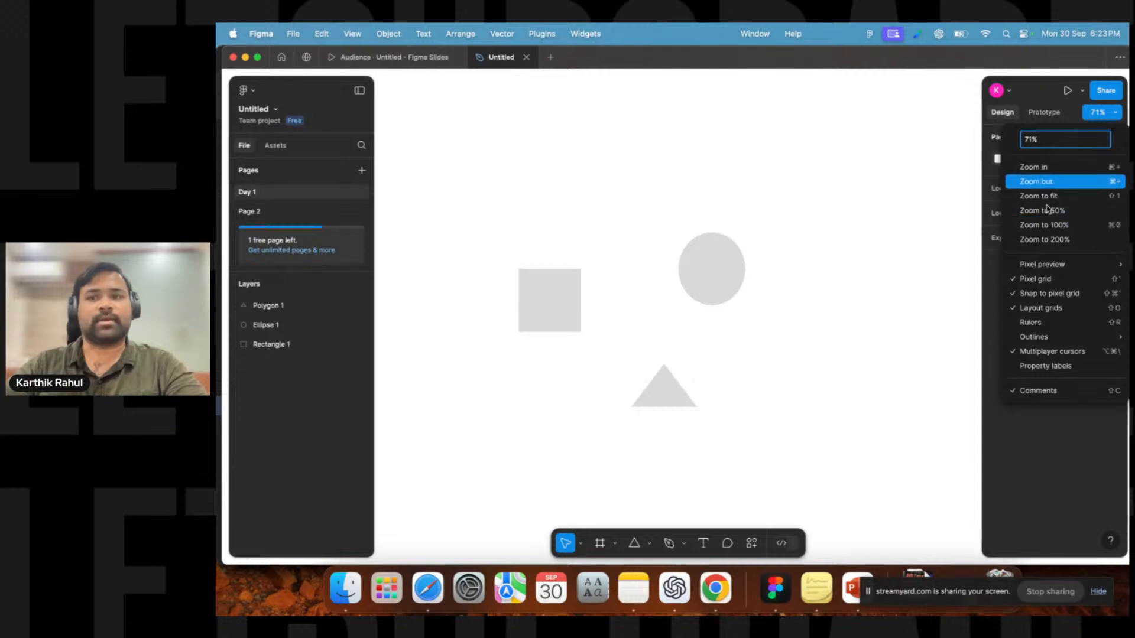
{"action": "left_click", "coordinate": [1048, 211]}
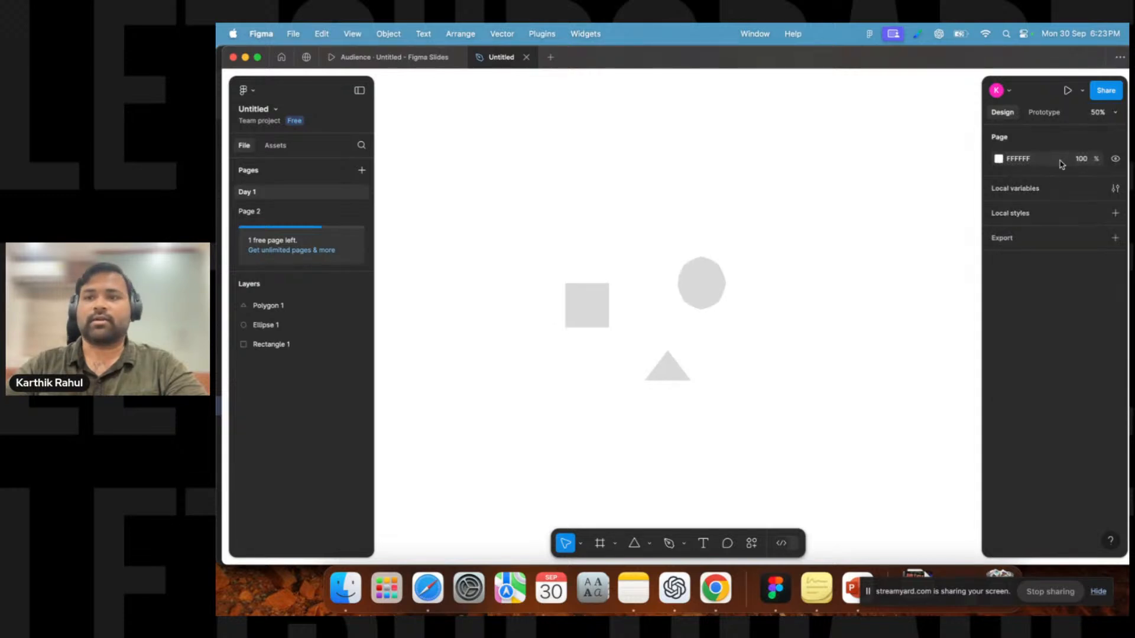
{"action": "left_click", "coordinate": [1098, 113]}
{"action": "left_click", "coordinate": [834, 191]}
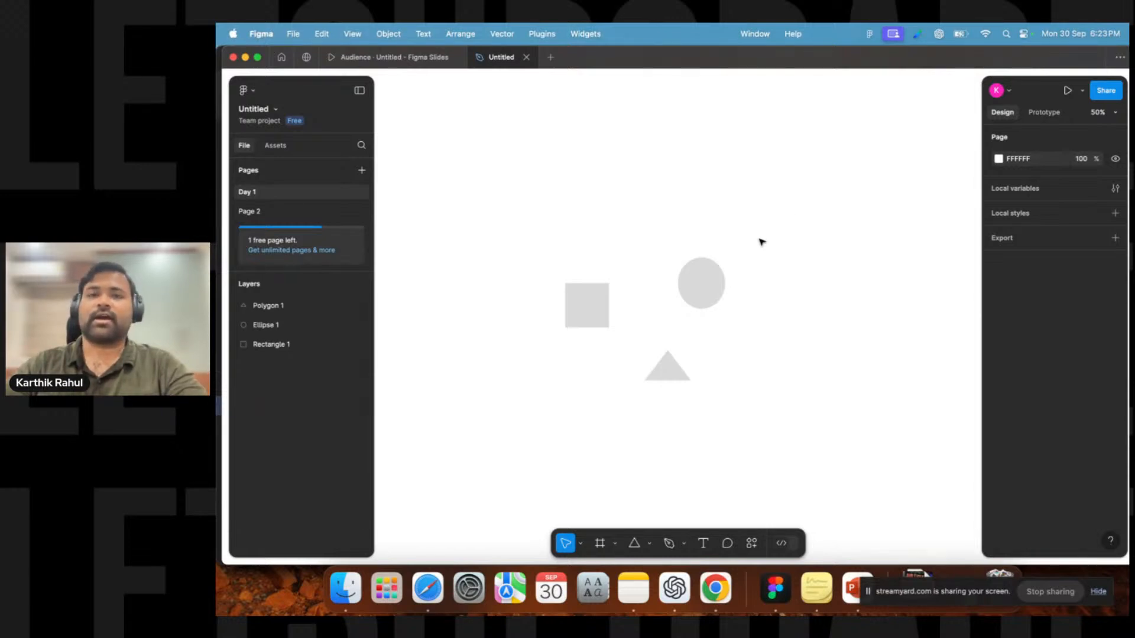
Draw a second rectangle about 258 × 258 px to the right of the ellipse.
{"action": "scroll", "coordinate": [761, 241], "scroll_direction": "up", "scroll_amount": 3}
{"action": "scroll", "coordinate": [762, 242], "scroll_direction": "up", "scroll_amount": 3}
{"action": "scroll", "coordinate": [762, 241], "scroll_direction": "down", "scroll_amount": 3}
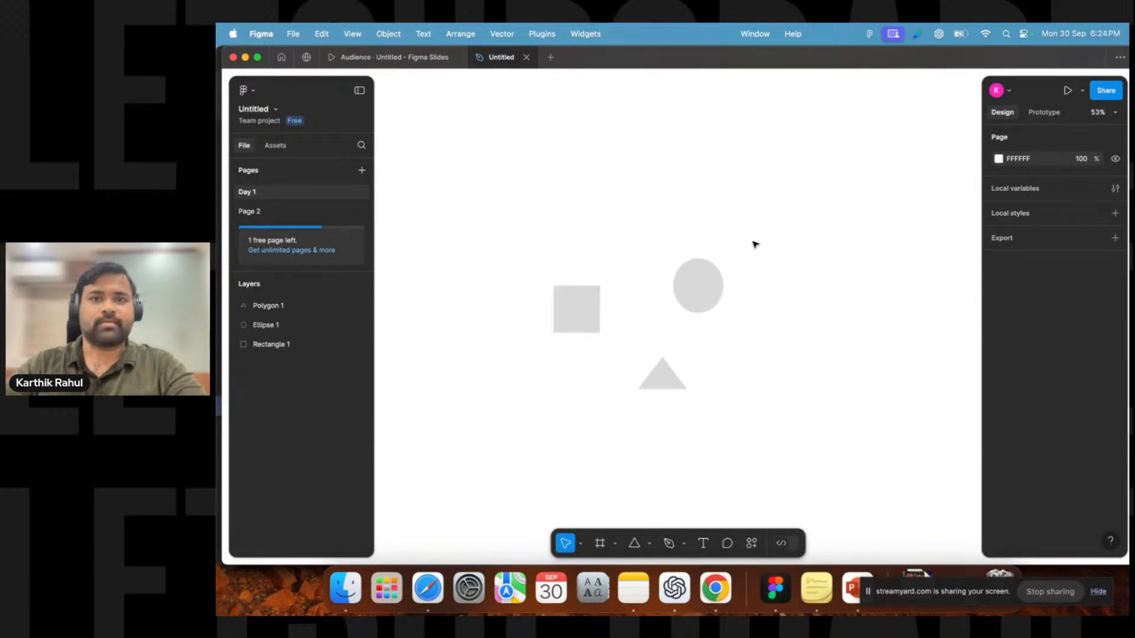
{"action": "left_click_drag", "start_coordinate": [659, 203], "coordinate": [655, 165]}
{"action": "scroll", "coordinate": [633, 270], "scroll_direction": "left", "scroll_amount": 2}
{"action": "scroll", "coordinate": [633, 271], "scroll_direction": "up", "scroll_amount": 3}
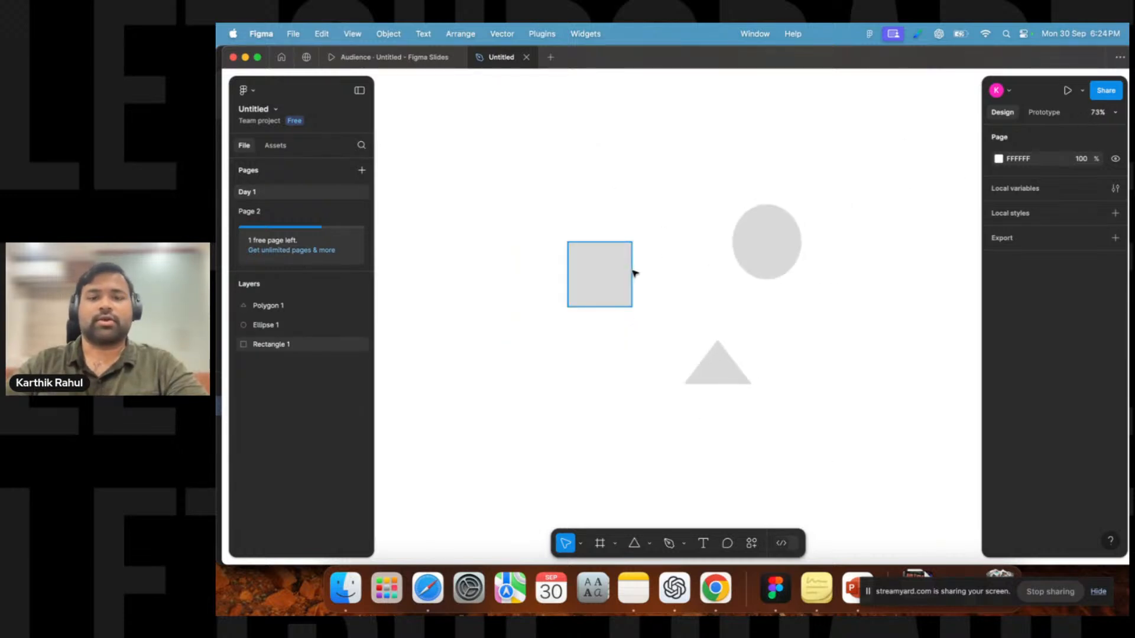
{"action": "left_click", "coordinate": [635, 544]}
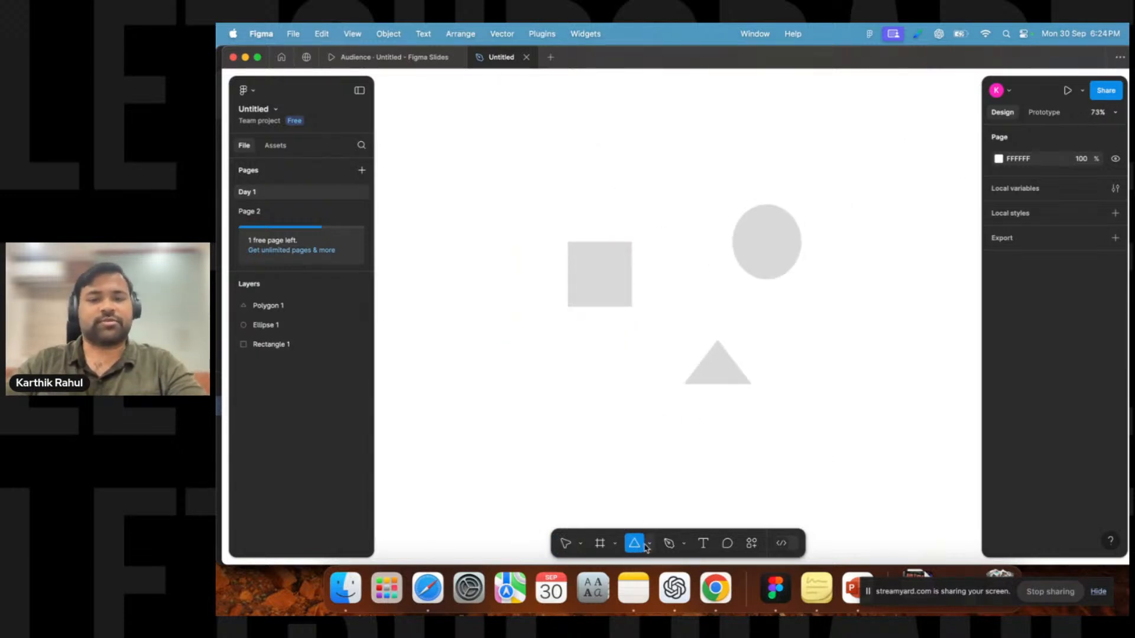
{"action": "left_click", "coordinate": [648, 545]}
{"action": "left_click", "coordinate": [654, 424]}
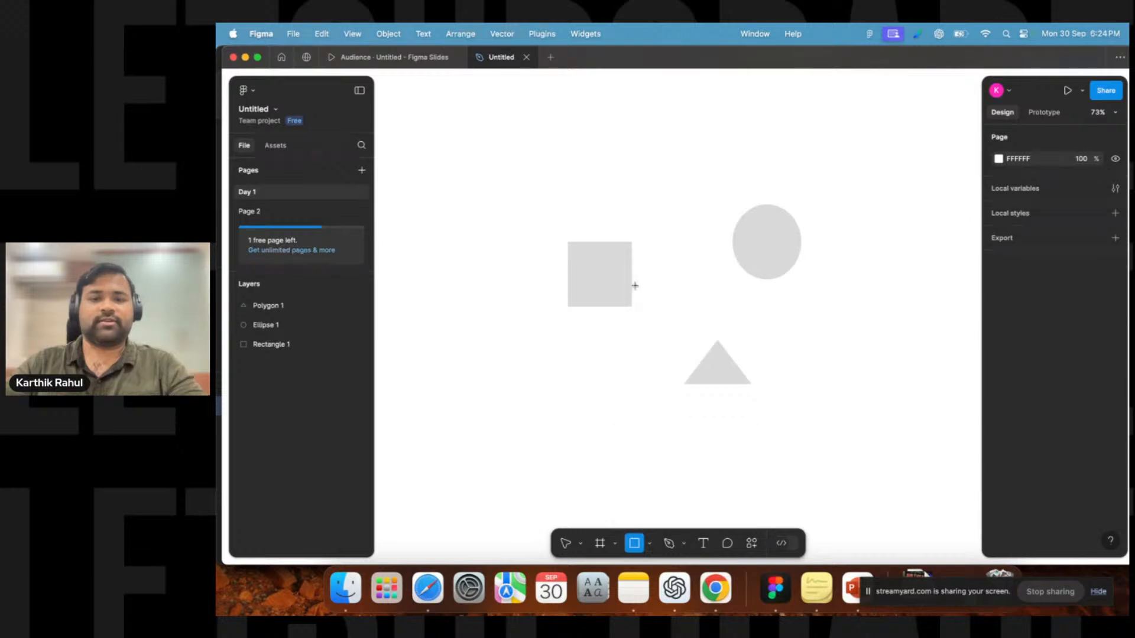
{"action": "left_click_drag", "start_coordinate": [537, 131], "coordinate": [651, 246]}
{"action": "left_click_drag", "start_coordinate": [768, 139], "coordinate": [857, 188]}
{"action": "left_click_drag", "start_coordinate": [568, 177], "coordinate": [879, 275]}
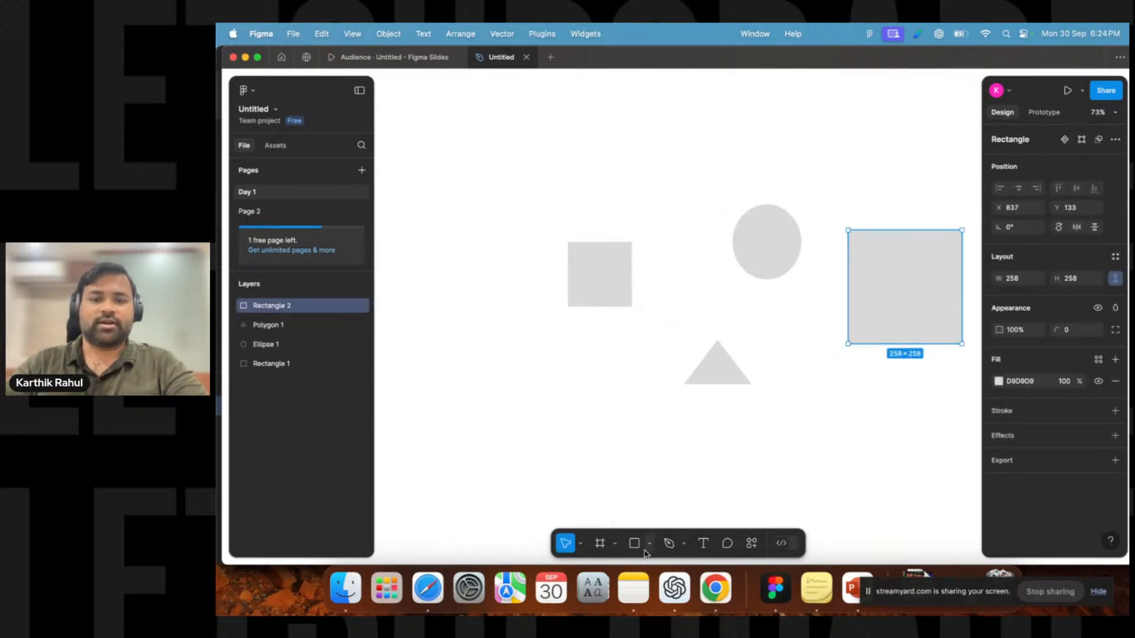
Draw a third rectangle about 197 × 197 px near the top-left corner of the canvas.
{"action": "left_click", "coordinate": [600, 273]}
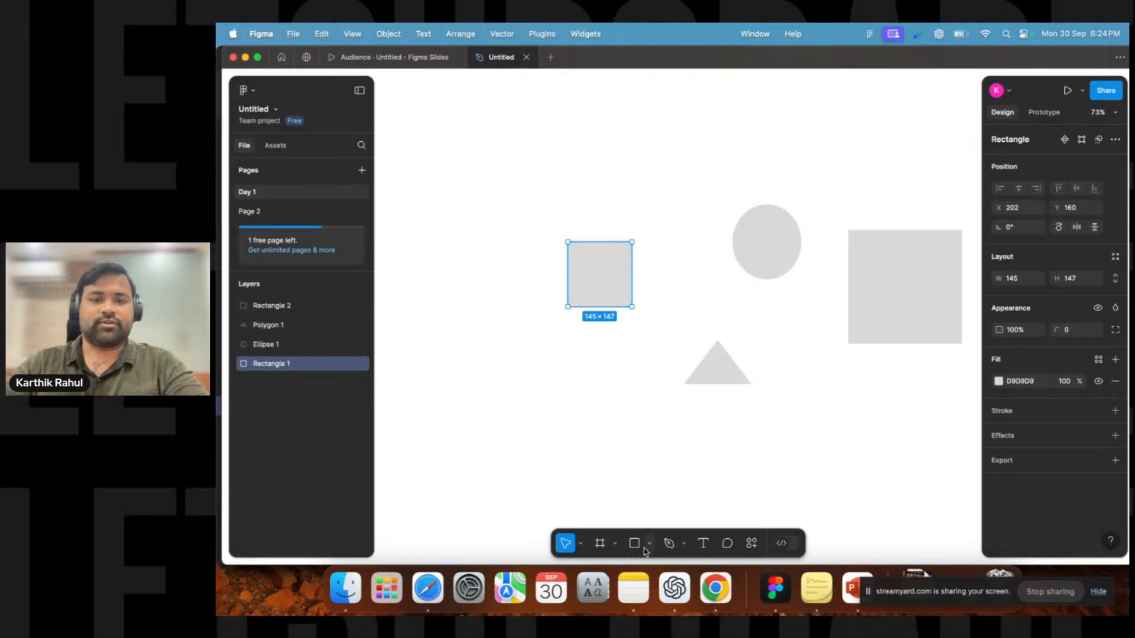
{"action": "left_click", "coordinate": [634, 543]}
{"action": "left_click", "coordinate": [651, 544]}
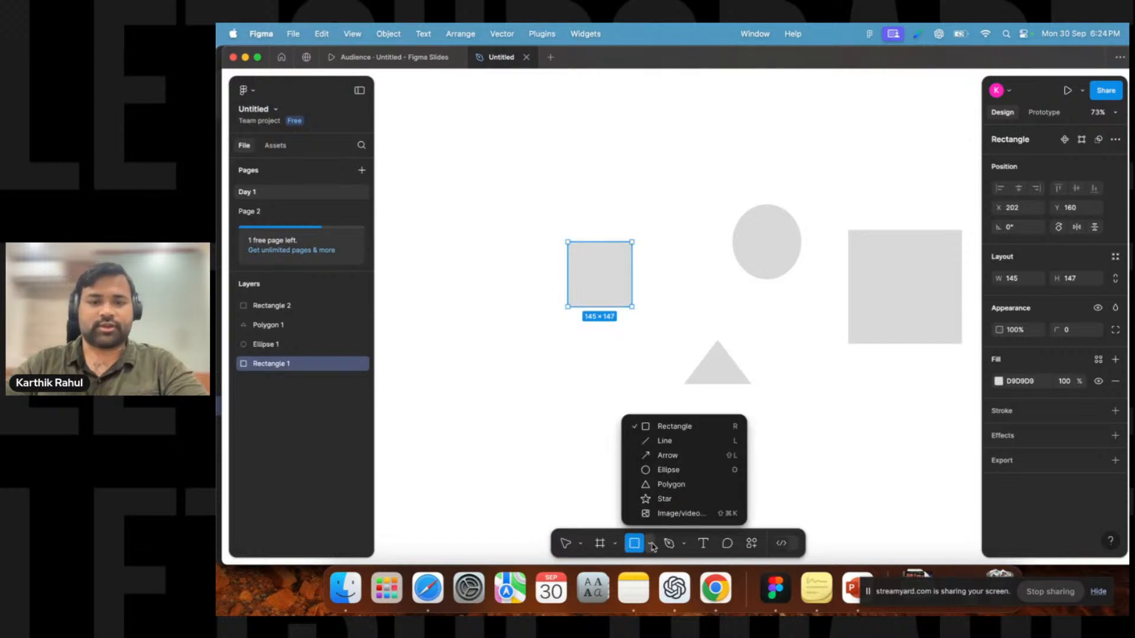
{"action": "left_click", "coordinate": [673, 426]}
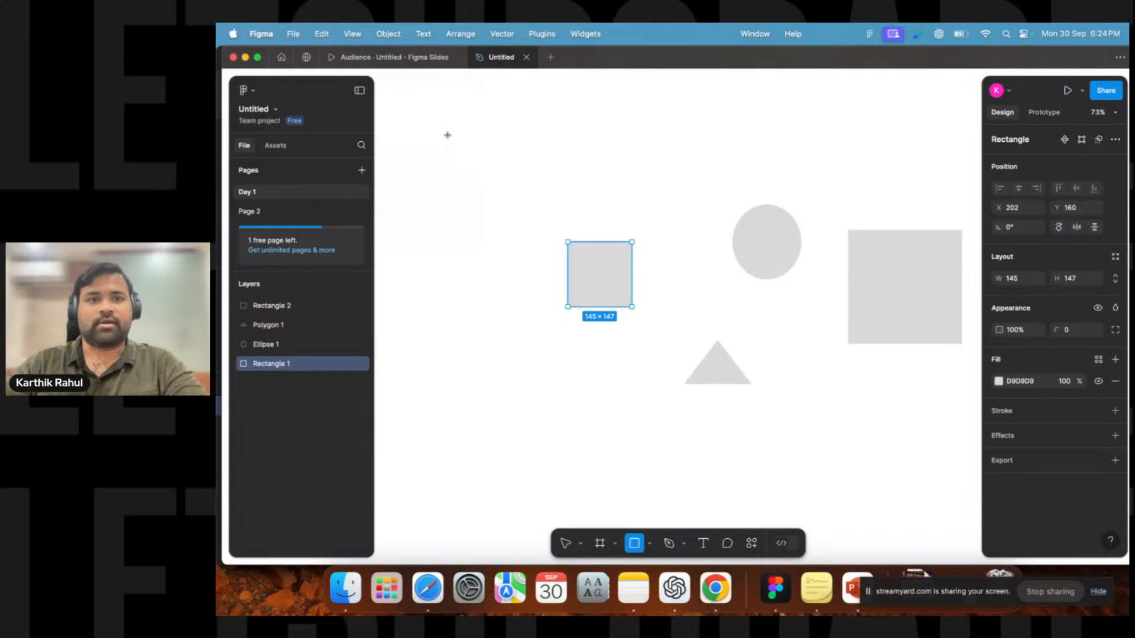
{"action": "left_click_drag", "start_coordinate": [449, 136], "coordinate": [535, 211]}
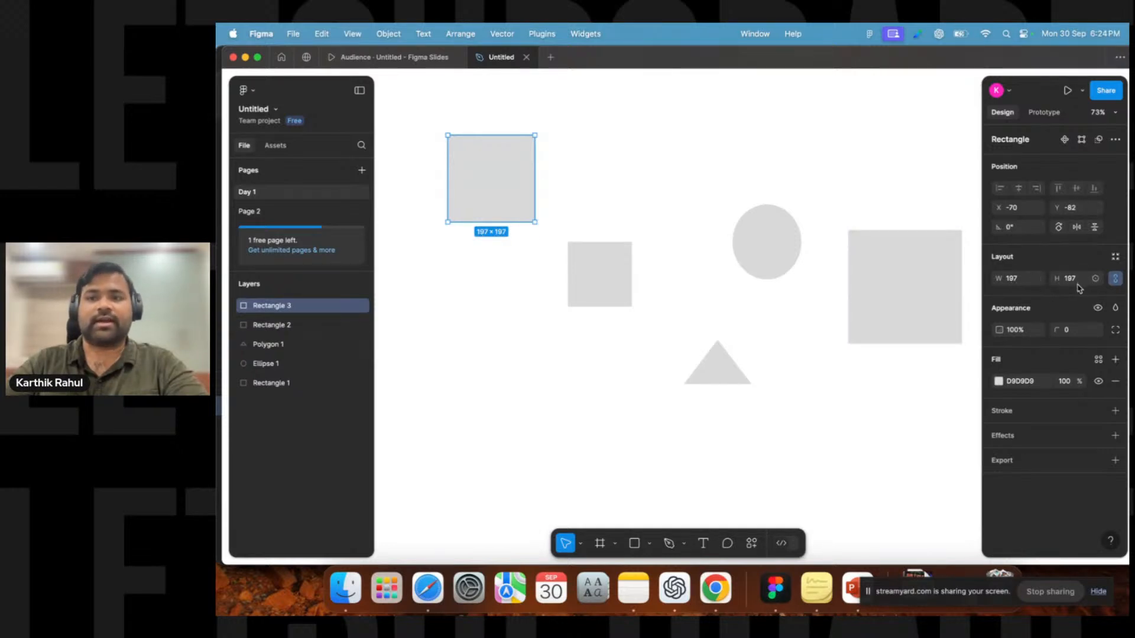
{"action": "left_click", "coordinate": [603, 288]}
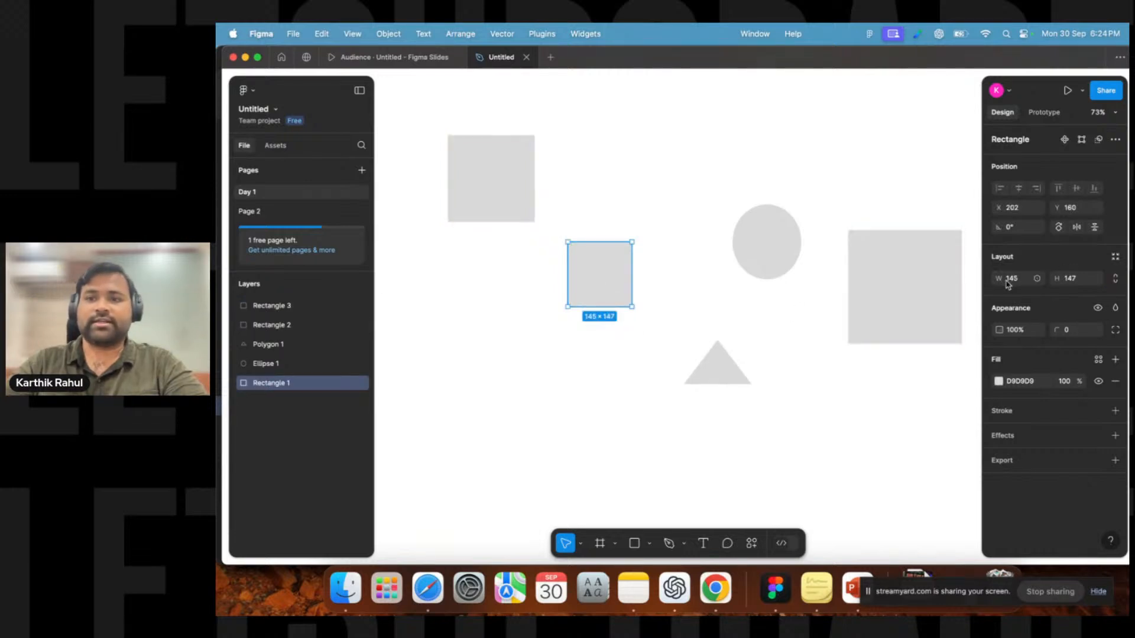
{"action": "left_click", "coordinate": [774, 258]}
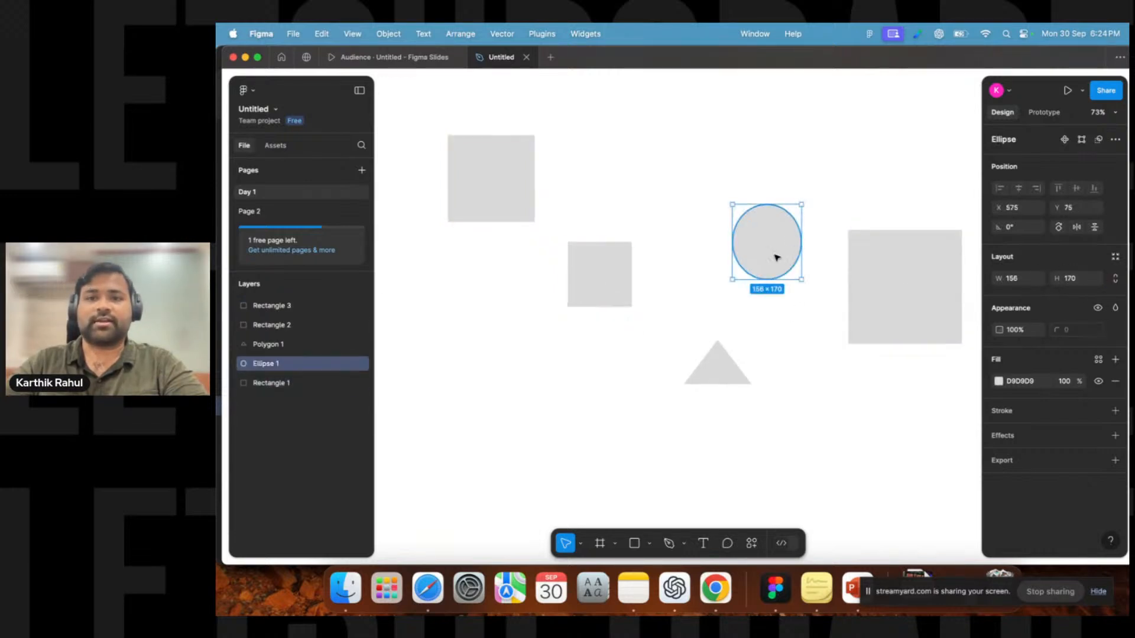
Draw a second ellipse about 298 × 298 px below the small rectangle and nudge it slightly up and left.
{"action": "left_click_drag", "start_coordinate": [803, 154], "coordinate": [611, 300]}
{"action": "left_click", "coordinate": [609, 394]}
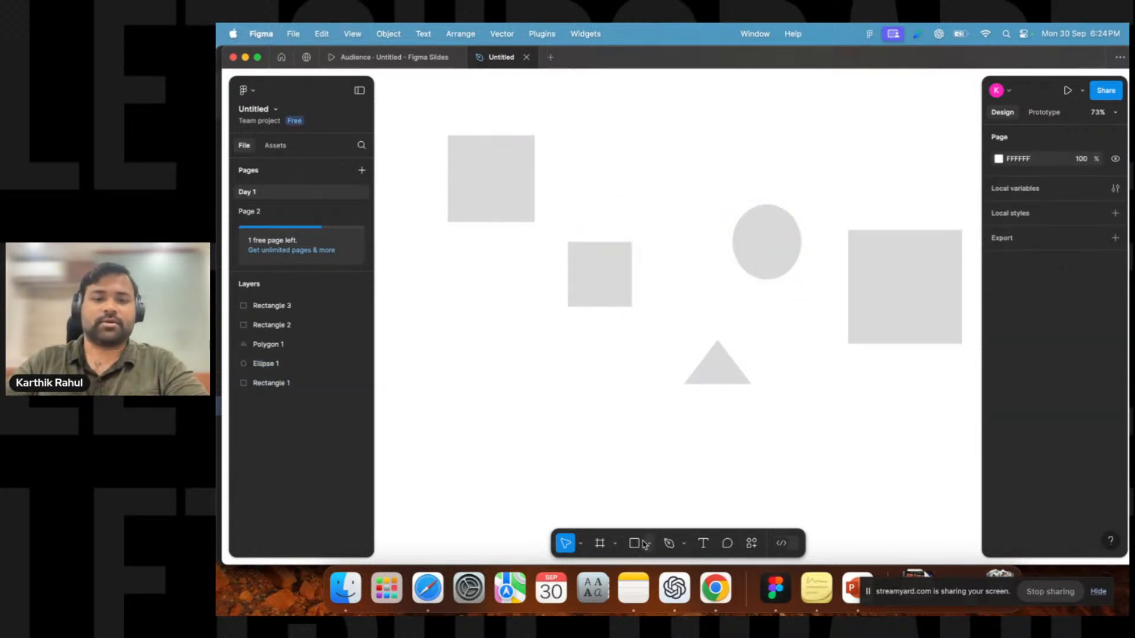
{"action": "left_click", "coordinate": [635, 543]}
{"action": "left_click", "coordinate": [649, 544]}
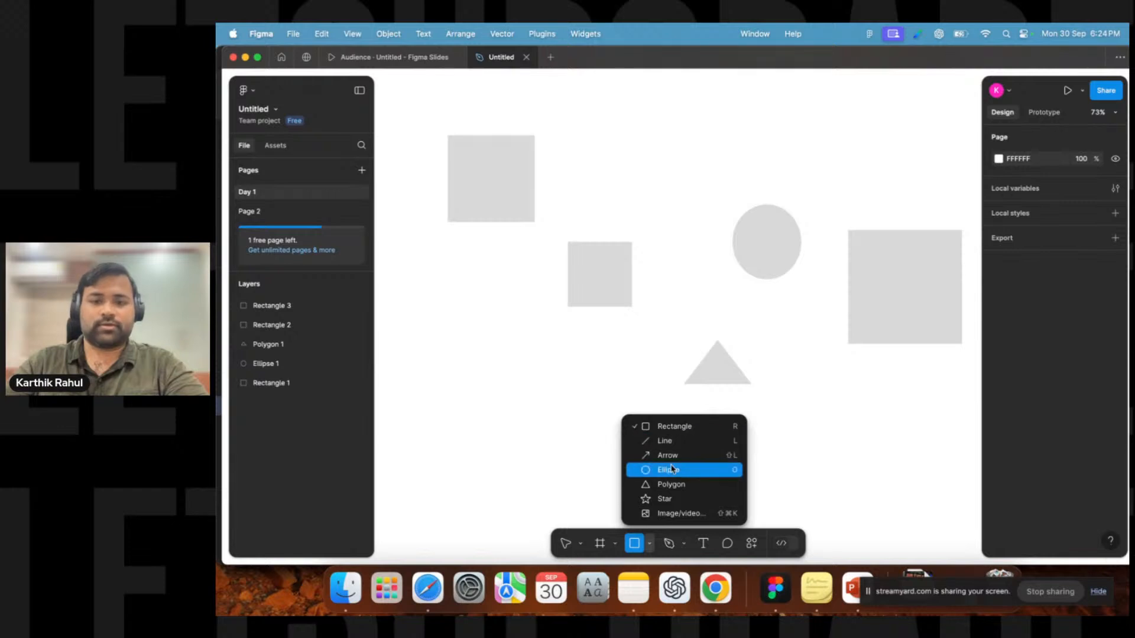
{"action": "left_click", "coordinate": [669, 471]}
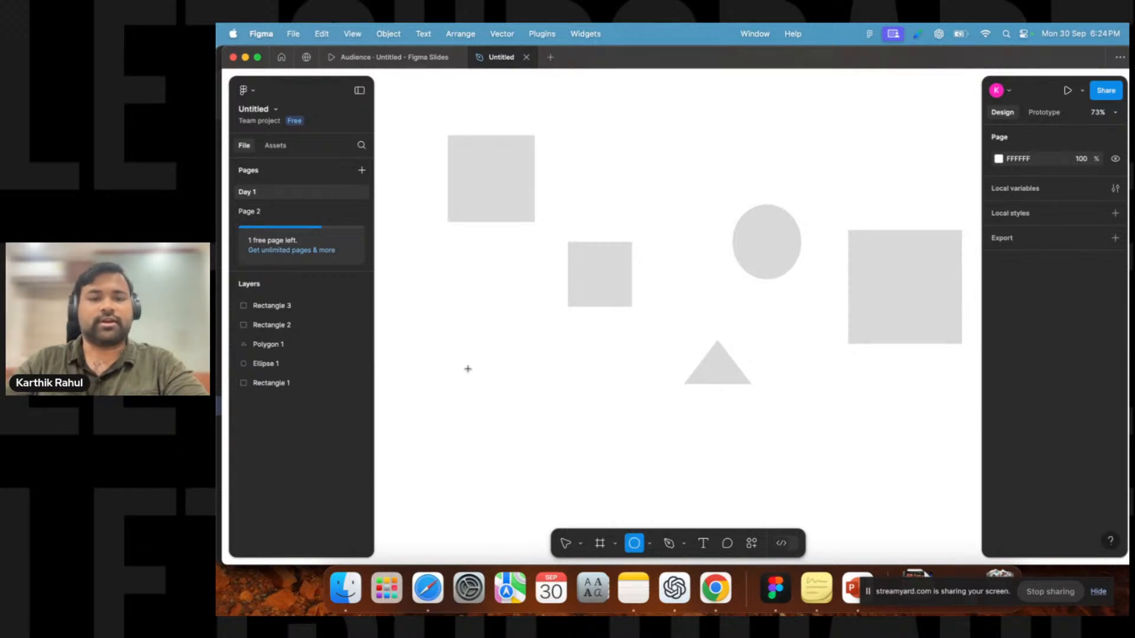
{"action": "left_click_drag", "start_coordinate": [467, 369], "coordinate": [599, 495]}
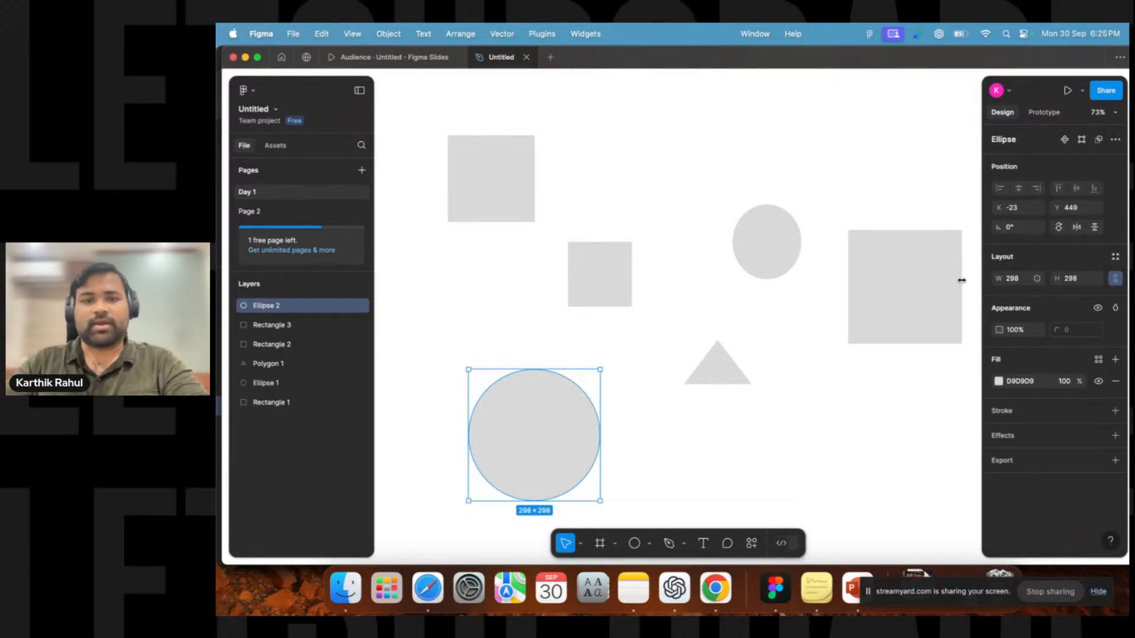
{"action": "left_click_drag", "start_coordinate": [524, 414], "coordinate": [490, 394]}
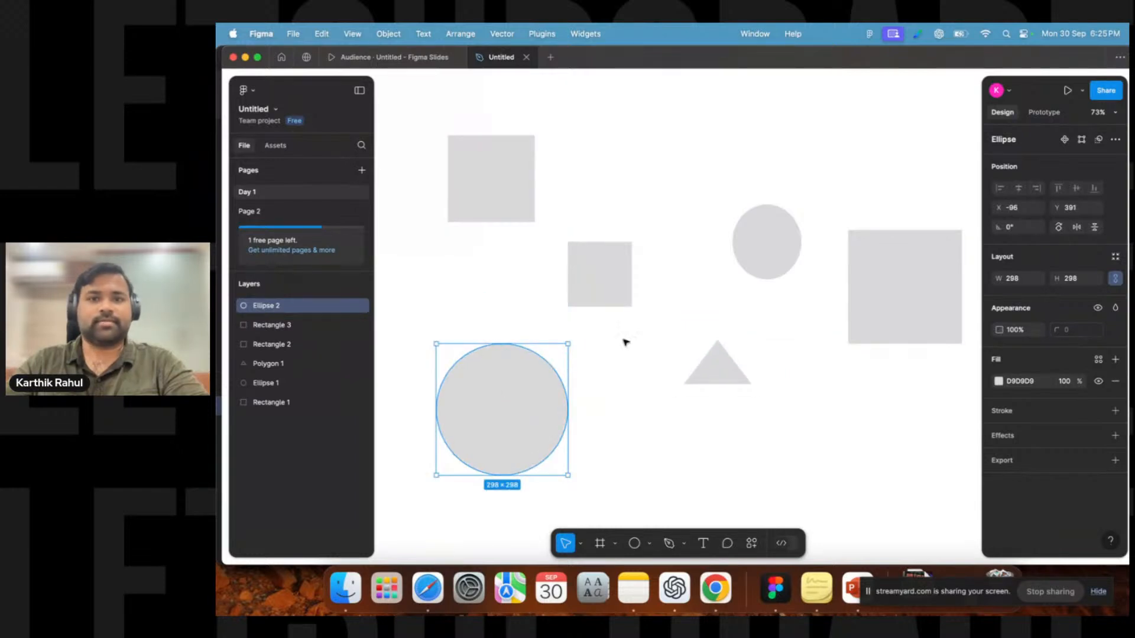
Draw a polygon about 189 × 189 px below the triangle with the Polygon tool.
{"action": "left_click", "coordinate": [649, 543]}
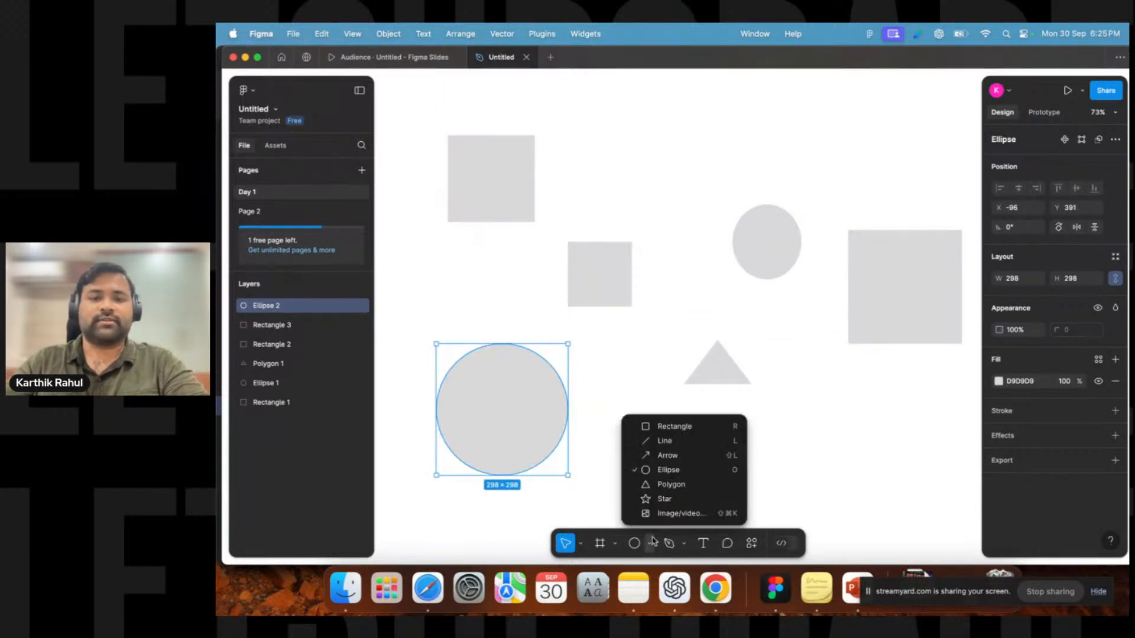
{"action": "left_click", "coordinate": [665, 486]}
{"action": "left_click_drag", "start_coordinate": [669, 436], "coordinate": [752, 520]}
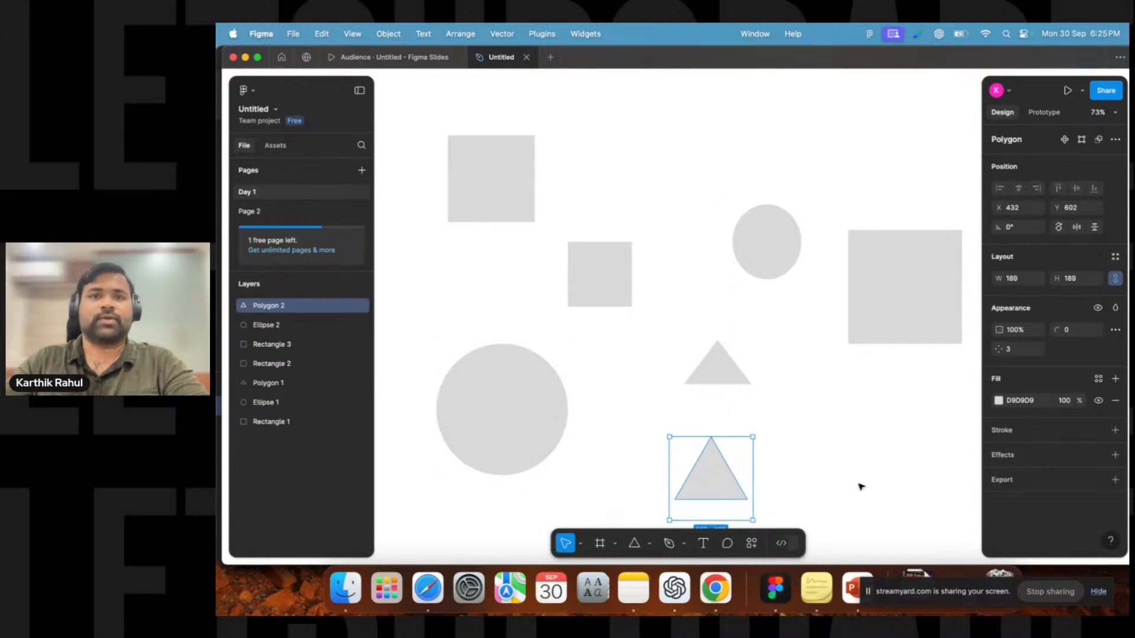
{"action": "scroll", "coordinate": [857, 473], "scroll_direction": "down", "scroll_amount": 3}
{"action": "scroll", "coordinate": [709, 370], "scroll_direction": "up", "scroll_amount": 3}
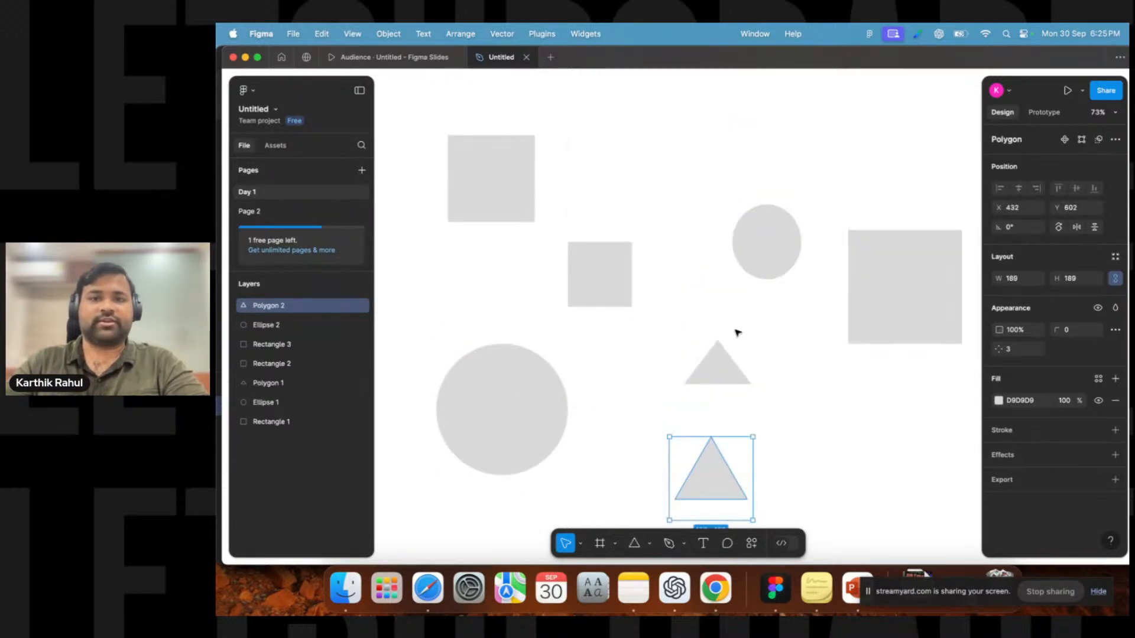
{"action": "scroll", "coordinate": [668, 462], "scroll_direction": "down", "scroll_amount": 1}
Move the new polygon slightly up and to the left.
{"action": "left_click", "coordinate": [650, 543]}
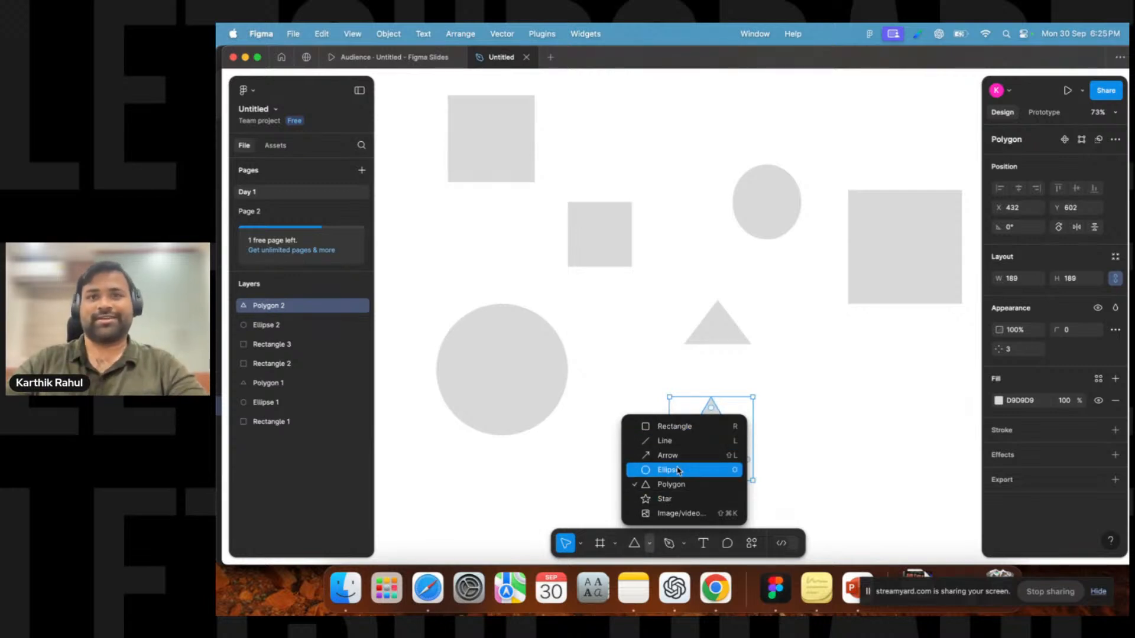
{"action": "left_click", "coordinate": [594, 454]}
{"action": "left_click_drag", "start_coordinate": [714, 453], "coordinate": [683, 441]}
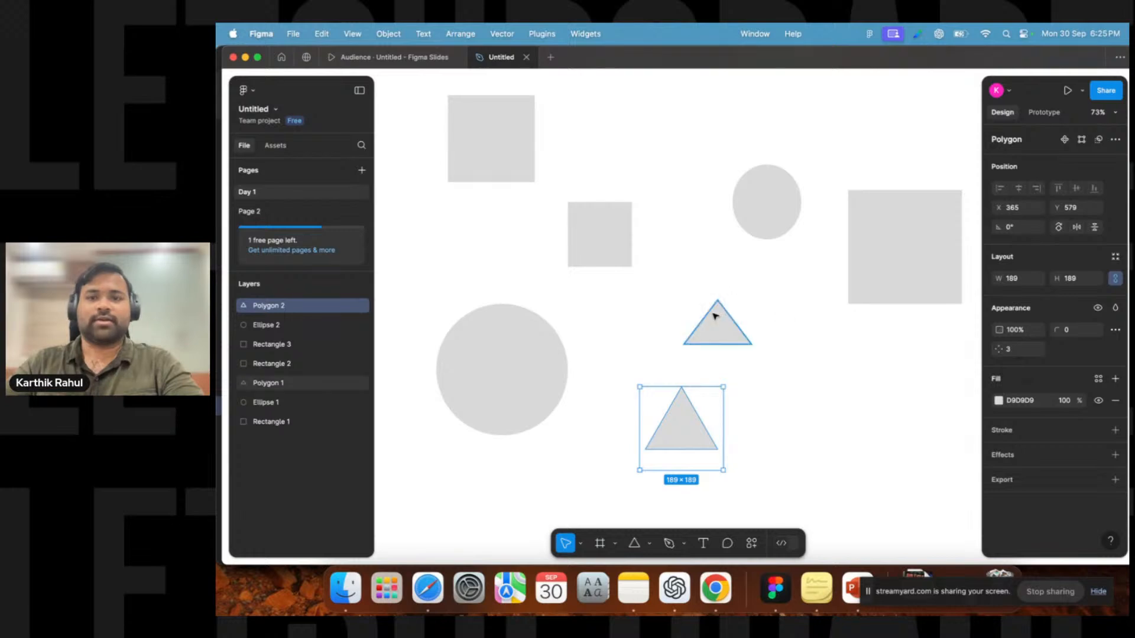
Select the new polygon and set its number of sides to 7.
{"action": "left_click", "coordinate": [603, 243]}
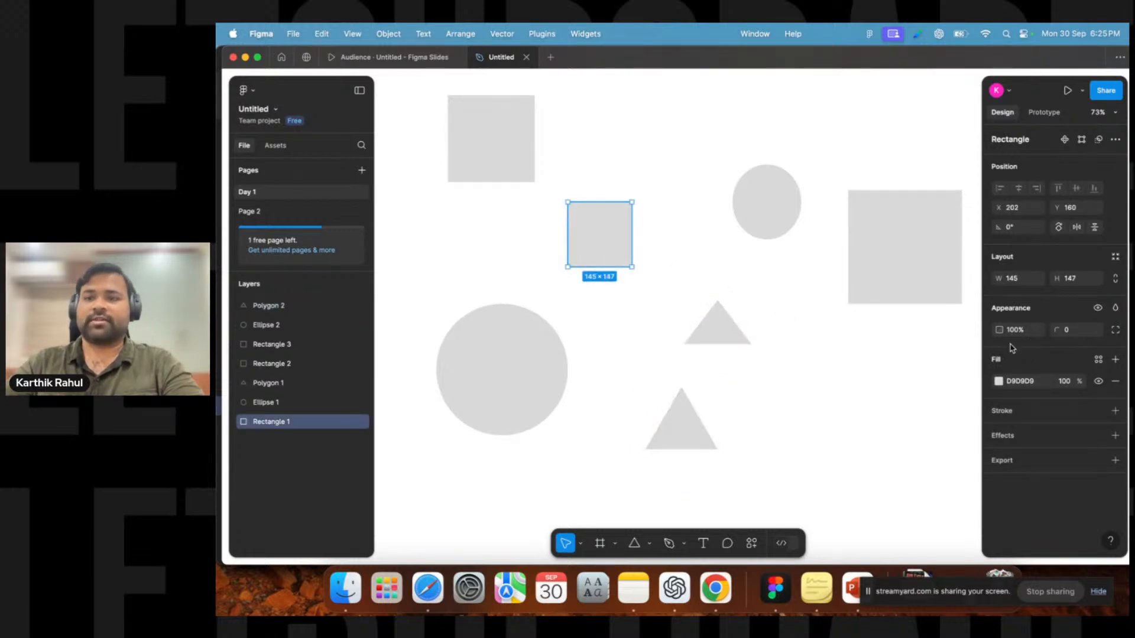
{"action": "left_click", "coordinate": [669, 431]}
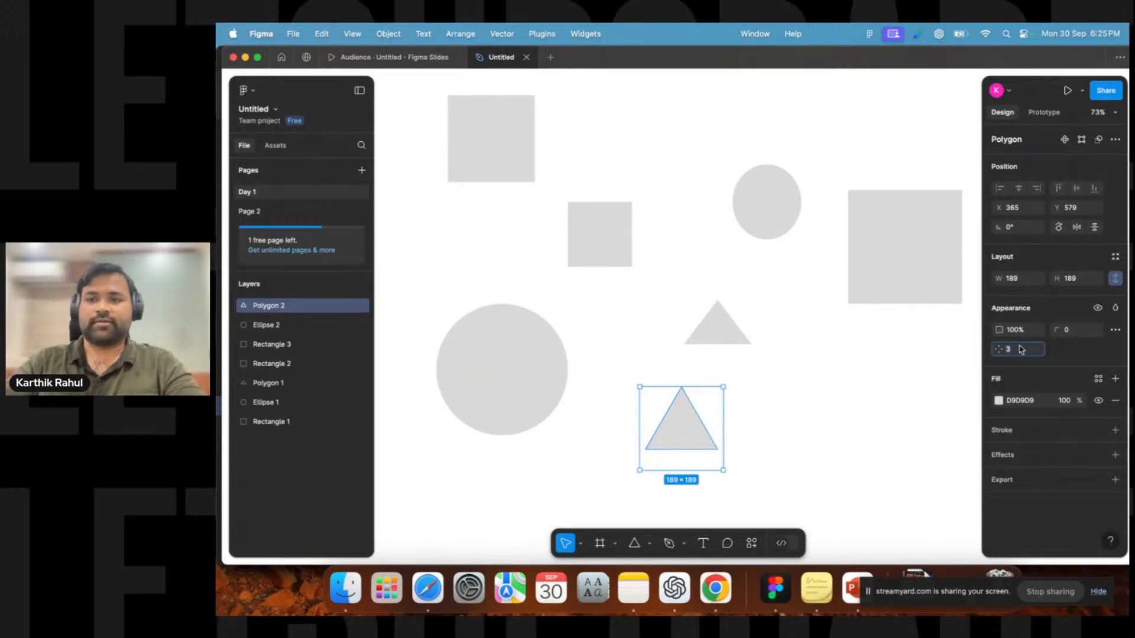
{"action": "key", "text": "Up"}
{"action": "key", "text": "Down"}
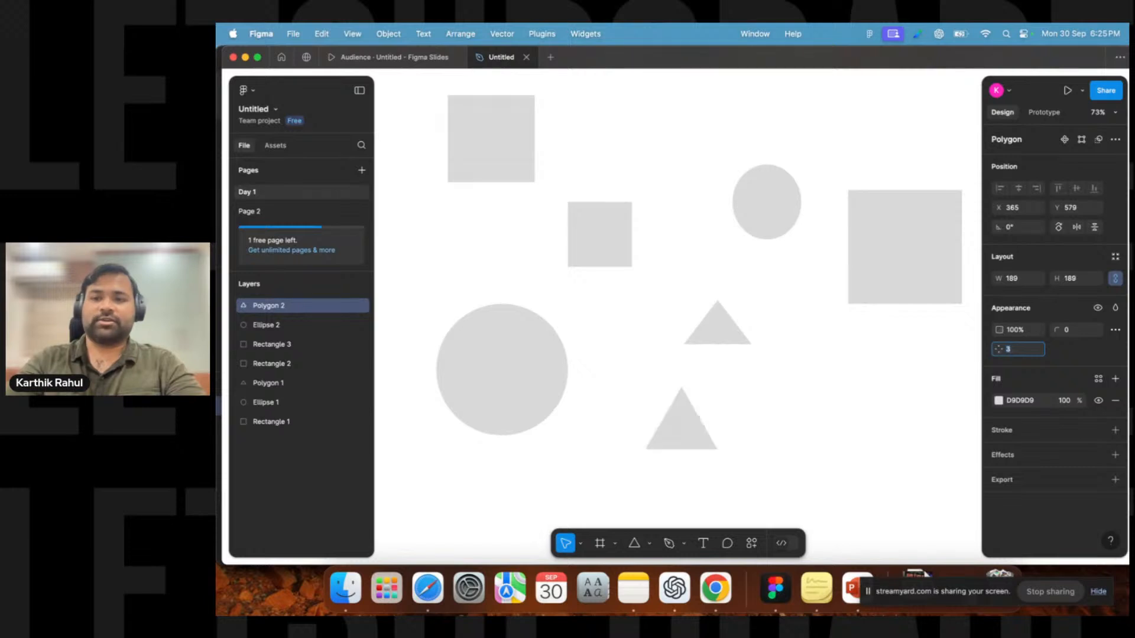
{"action": "key", "text": "Up"}
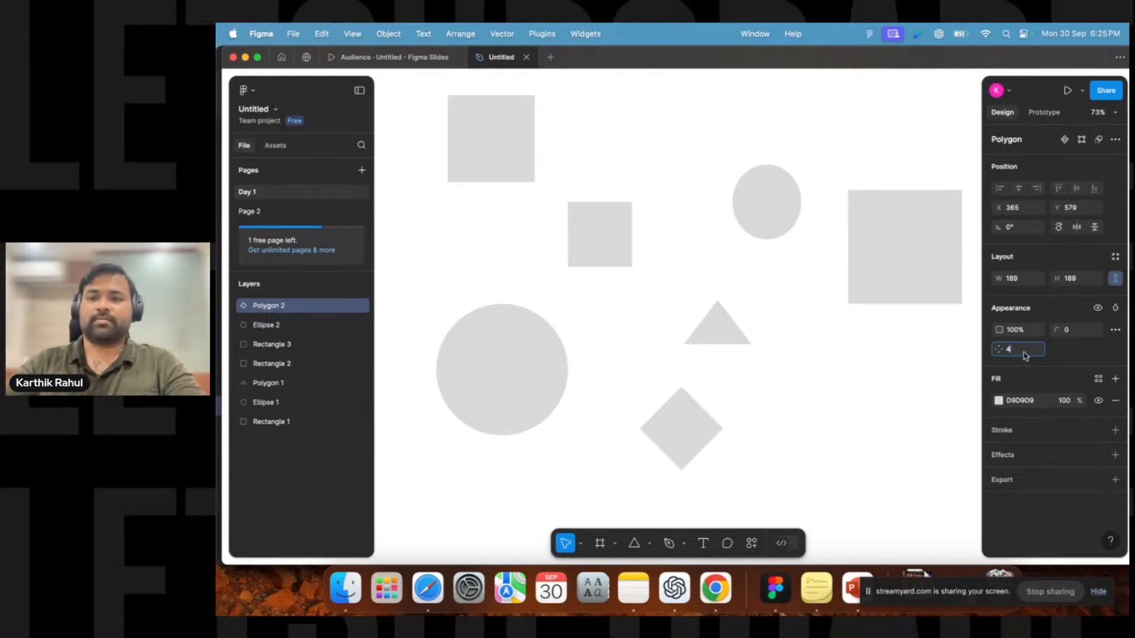
{"action": "key", "text": "BackSpace"}
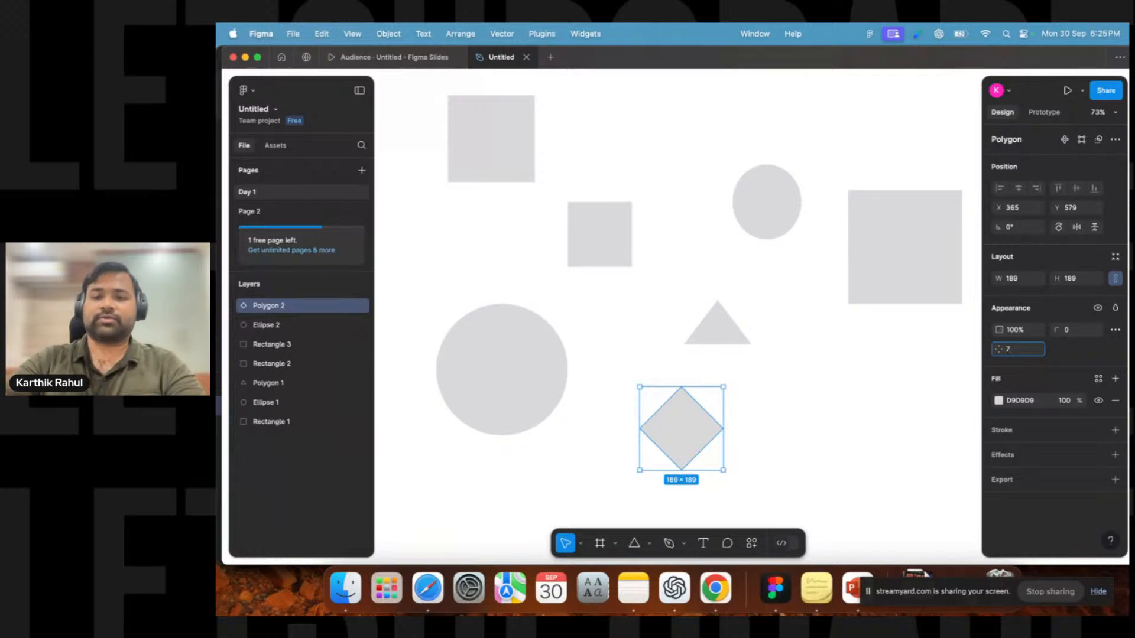
{"action": "key", "text": "Return"}
Step the polygon's side count up and down and settle on 5 sides.
{"action": "left_click", "coordinate": [1016, 353]}
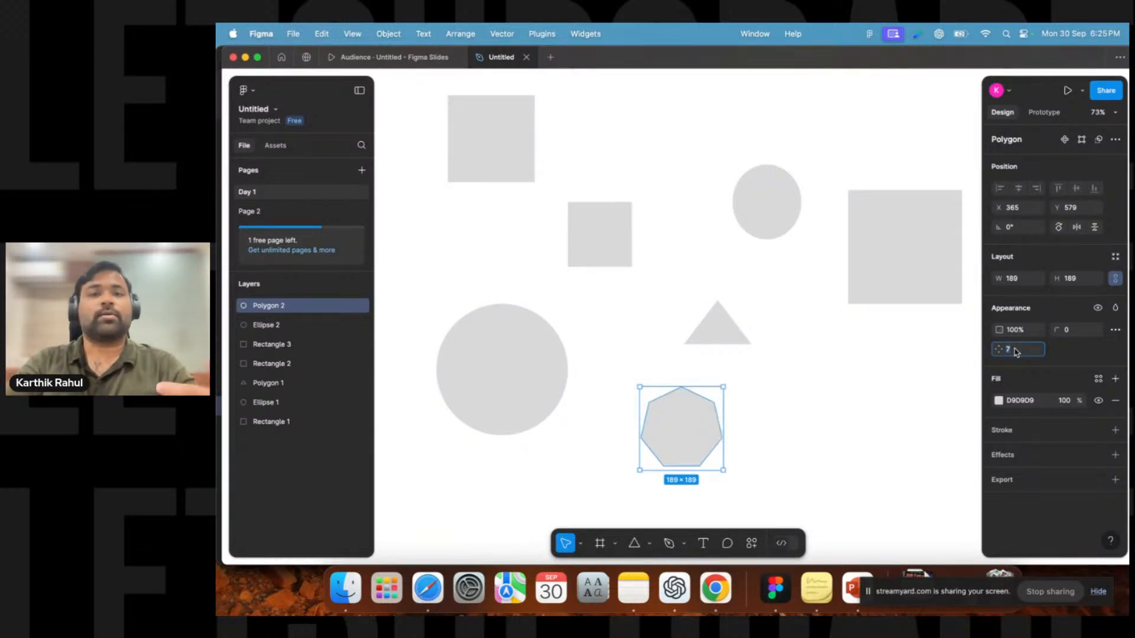
{"action": "key", "text": "Up"}
{"action": "key", "text": "Down"}
{"action": "key", "text": "Down"}
{"action": "key", "text": "Down"}
{"action": "key", "text": "Down"}
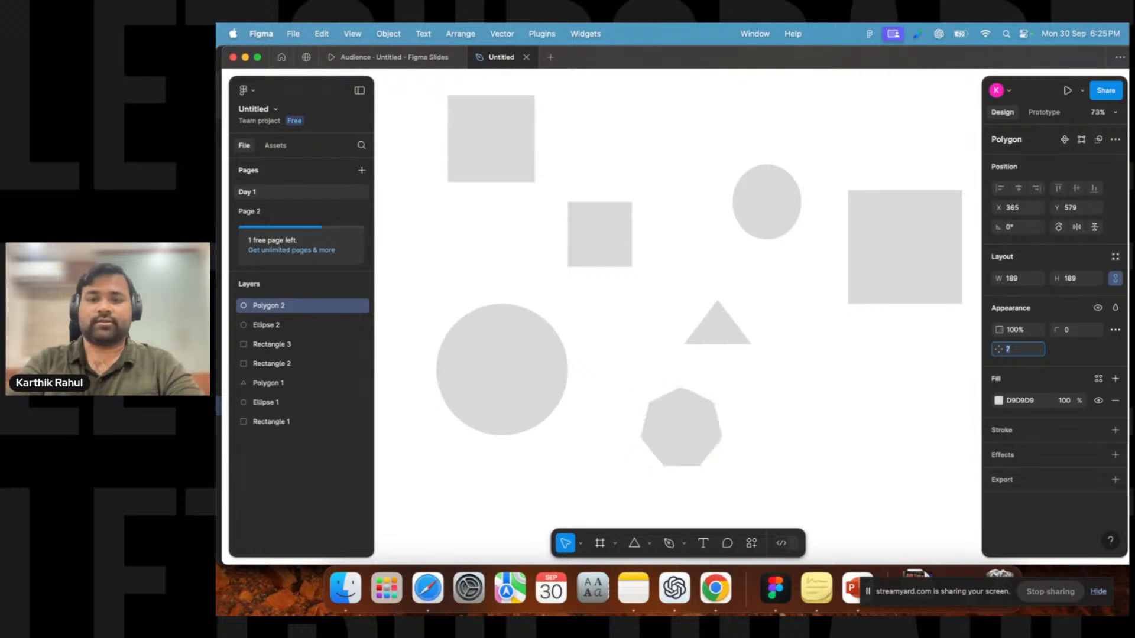
{"action": "key", "text": "Up"}
{"action": "key", "text": "Up"}
{"action": "key", "text": "Up"}
{"action": "key", "text": "Up"}
{"action": "key", "text": "Down"}
{"action": "key", "text": "Down"}
{"action": "key", "text": "Down"}
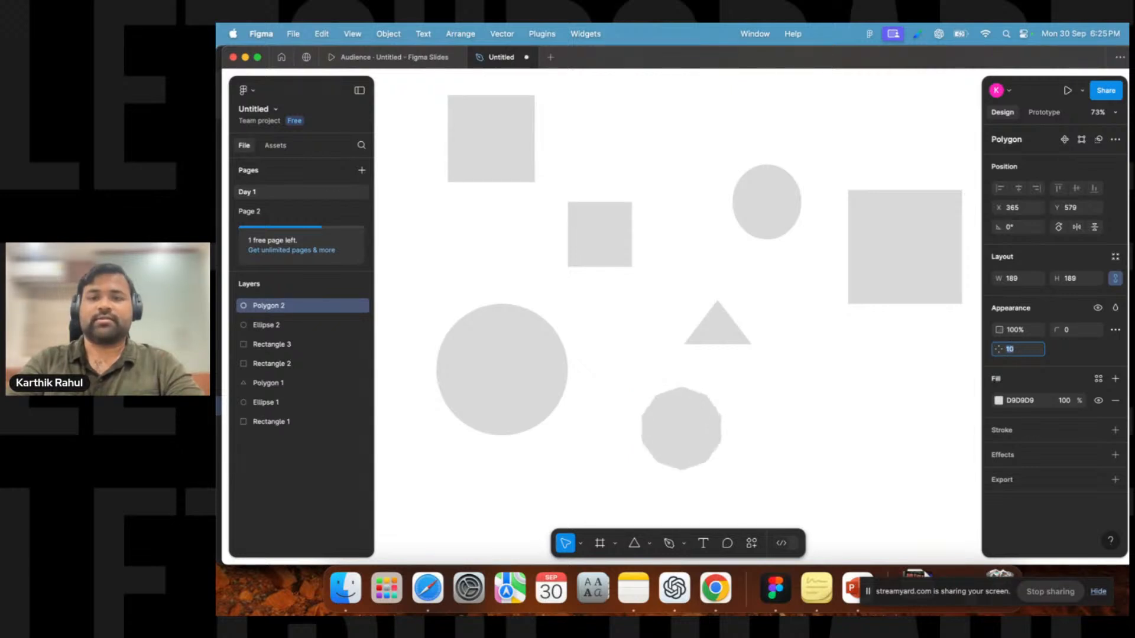
{"action": "key", "text": "Up"}
{"action": "key", "text": "Down"}
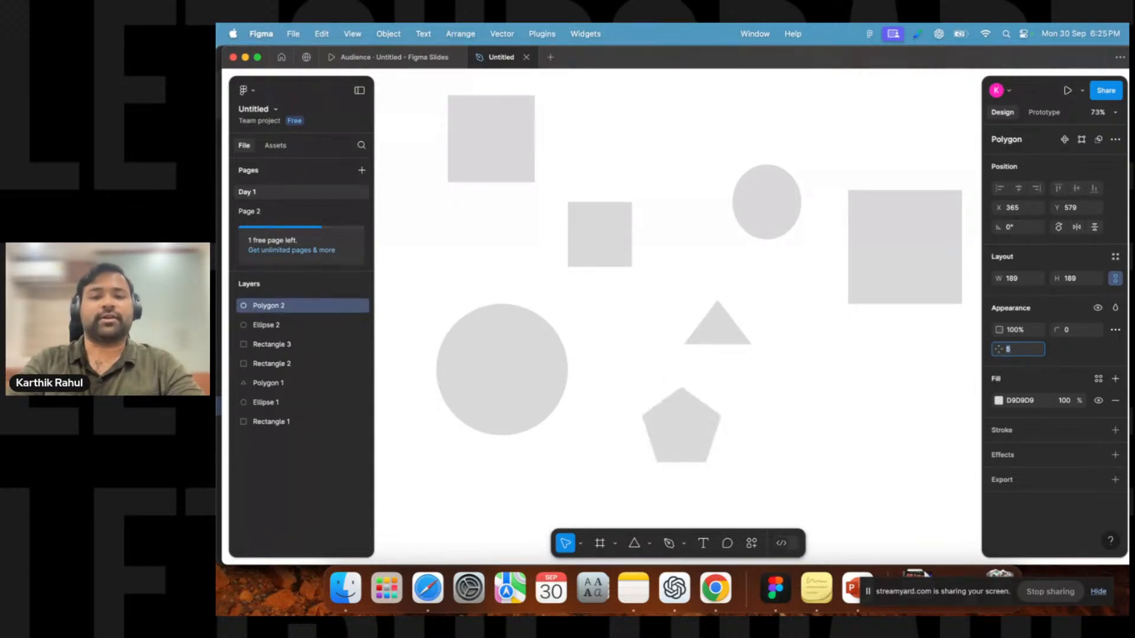
{"action": "key", "text": "Escape"}
Move the pentagon to the right, below the large right-hand rectangle.
{"action": "left_click", "coordinate": [749, 446]}
{"action": "left_click_drag", "start_coordinate": [700, 421], "coordinate": [830, 406]}
{"action": "left_click", "coordinate": [649, 544]}
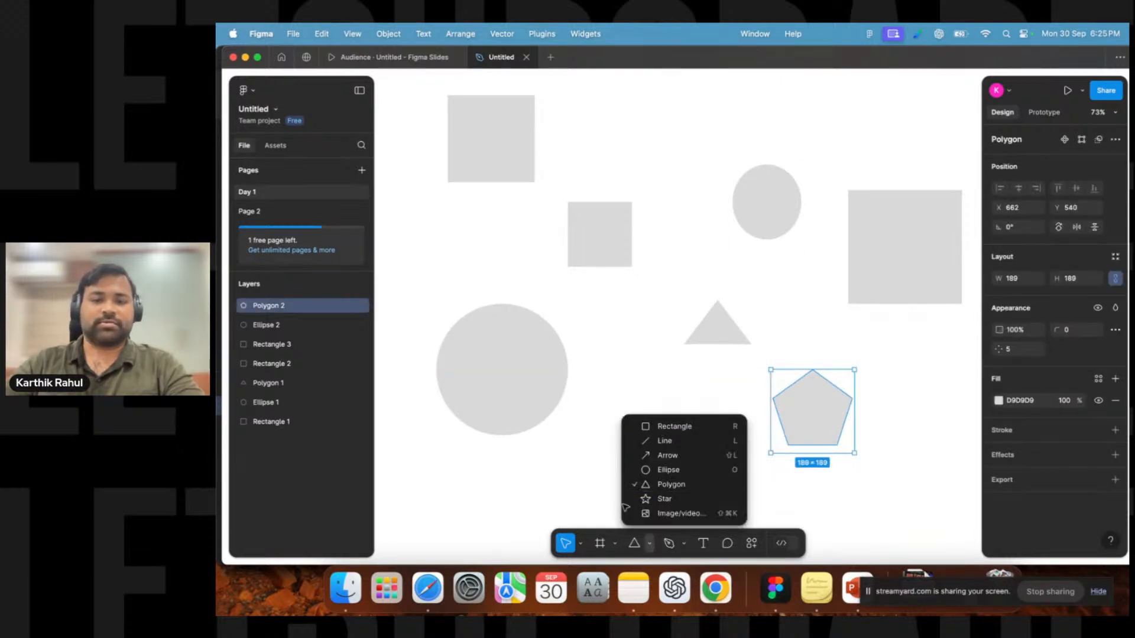
{"action": "left_click", "coordinate": [600, 432]}
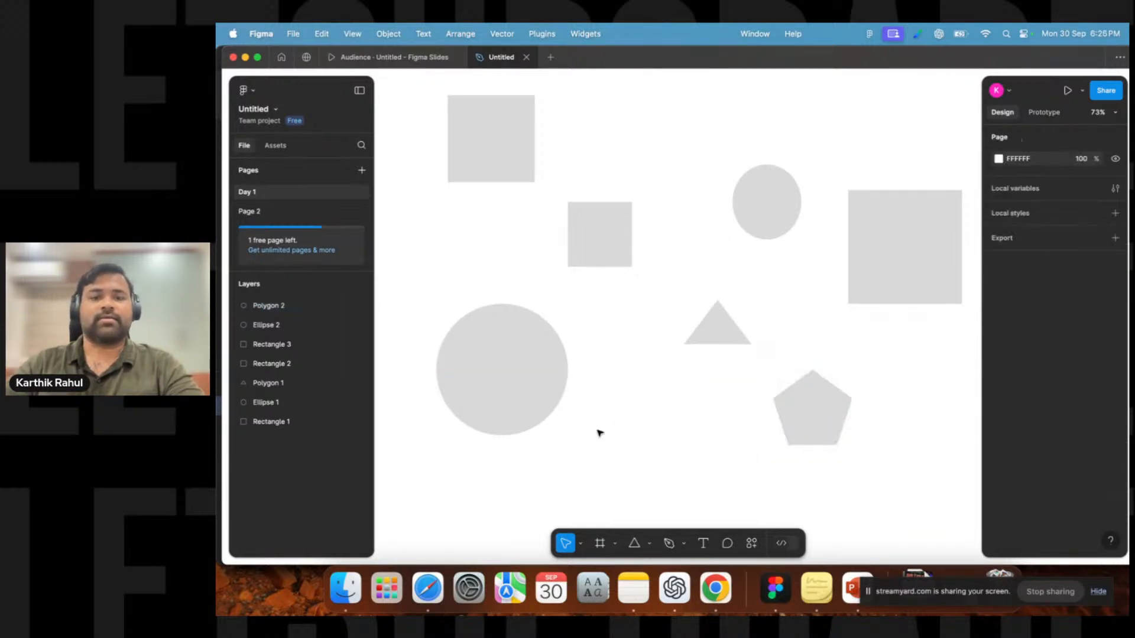
Select each shape on the canvas in turn to review them.
{"action": "left_click", "coordinate": [538, 357]}
{"action": "scroll", "coordinate": [591, 308], "scroll_direction": "up", "scroll_amount": 3}
{"action": "scroll", "coordinate": [592, 308], "scroll_direction": "left", "scroll_amount": 3}
{"action": "left_click", "coordinate": [623, 232]}
{"action": "left_click", "coordinate": [696, 319]}
{"action": "left_click", "coordinate": [854, 278]}
{"action": "left_click", "coordinate": [883, 420]}
{"action": "left_click", "coordinate": [564, 220]}
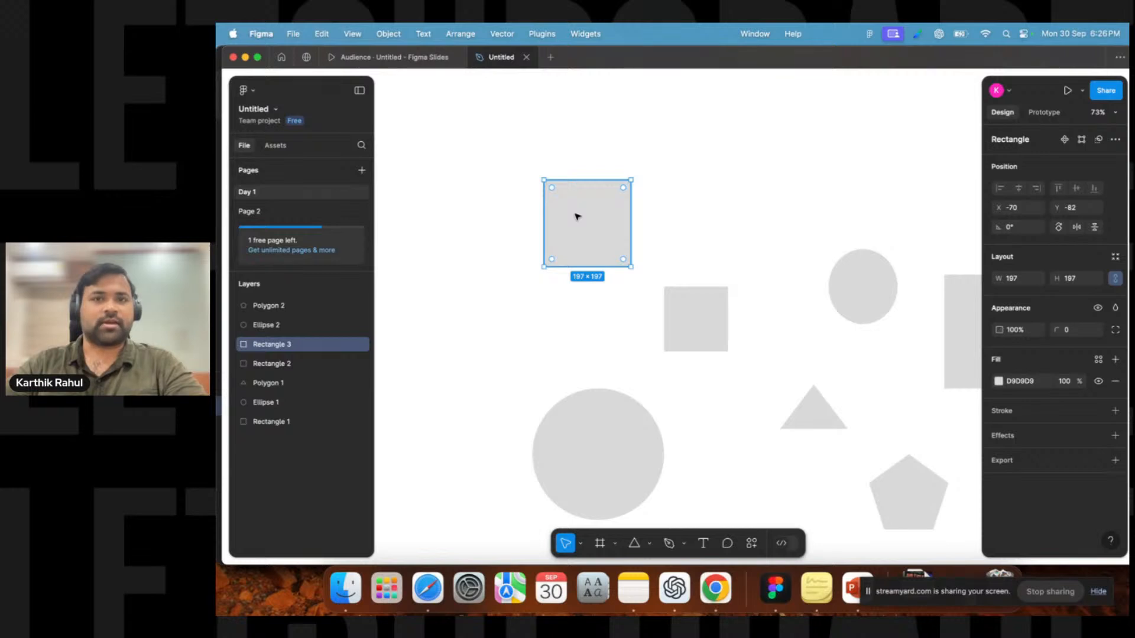
{"action": "left_click", "coordinate": [472, 266]}
{"action": "scroll", "coordinate": [530, 261], "scroll_direction": "down", "scroll_amount": 3}
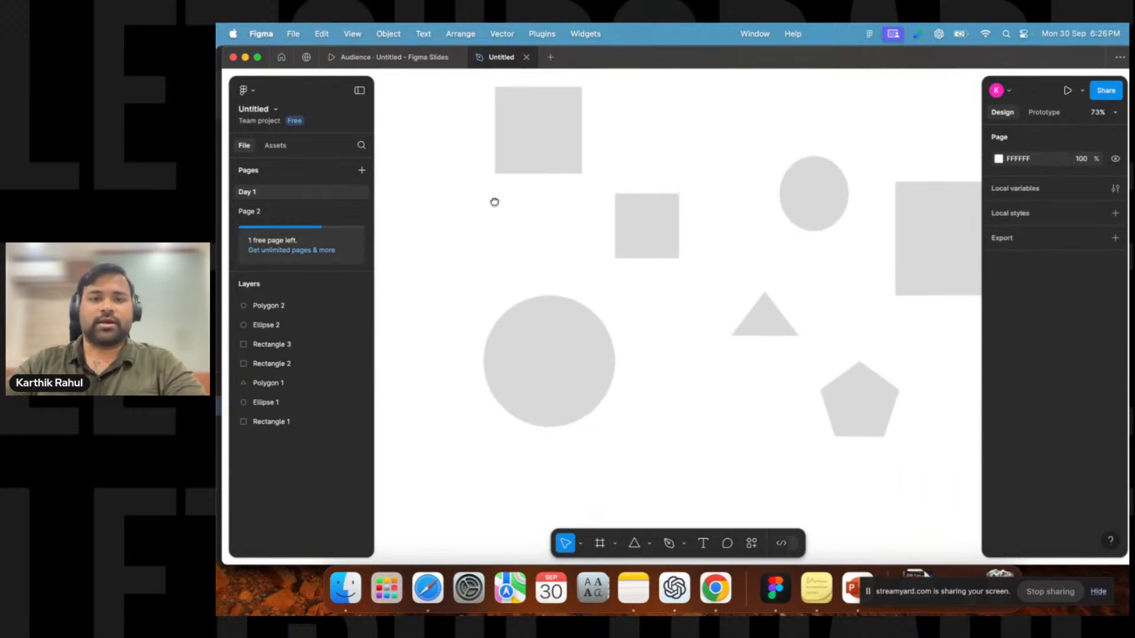
Box-select the shapes and pick individual layers to examine how selection works.
{"action": "left_click_drag", "start_coordinate": [456, 131], "coordinate": [883, 327]}
{"action": "left_click", "coordinate": [812, 230]}
{"action": "left_click", "coordinate": [735, 329]}
{"action": "left_click", "coordinate": [679, 286]}
{"action": "left_click", "coordinate": [258, 308]}
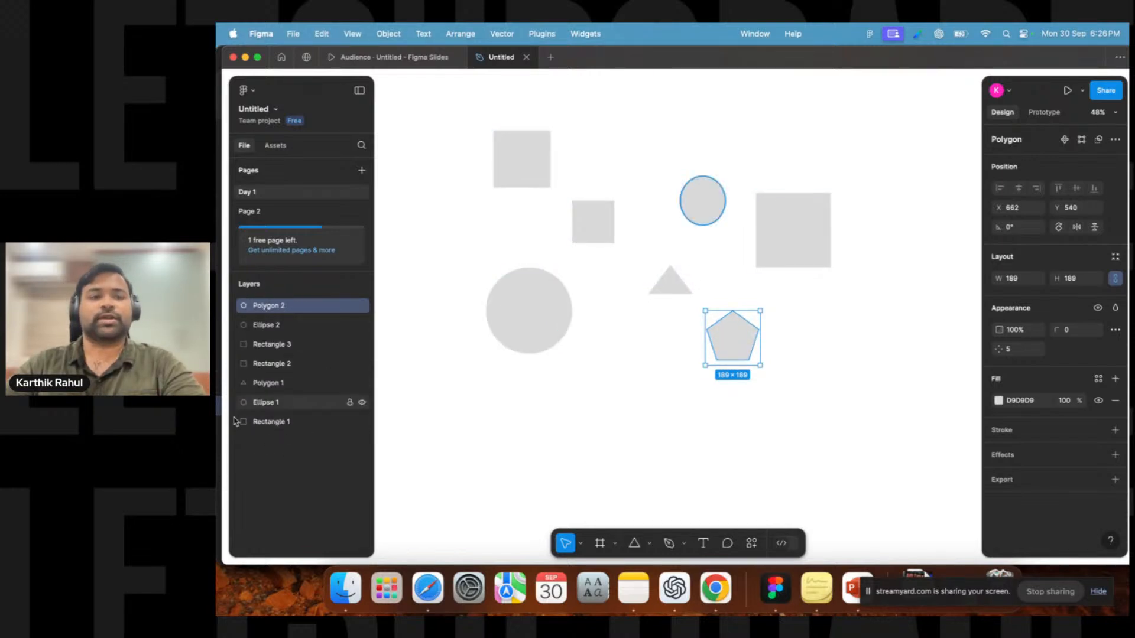
{"action": "left_click", "coordinate": [433, 209]}
{"action": "scroll", "coordinate": [459, 147], "scroll_direction": "up", "scroll_amount": 2}
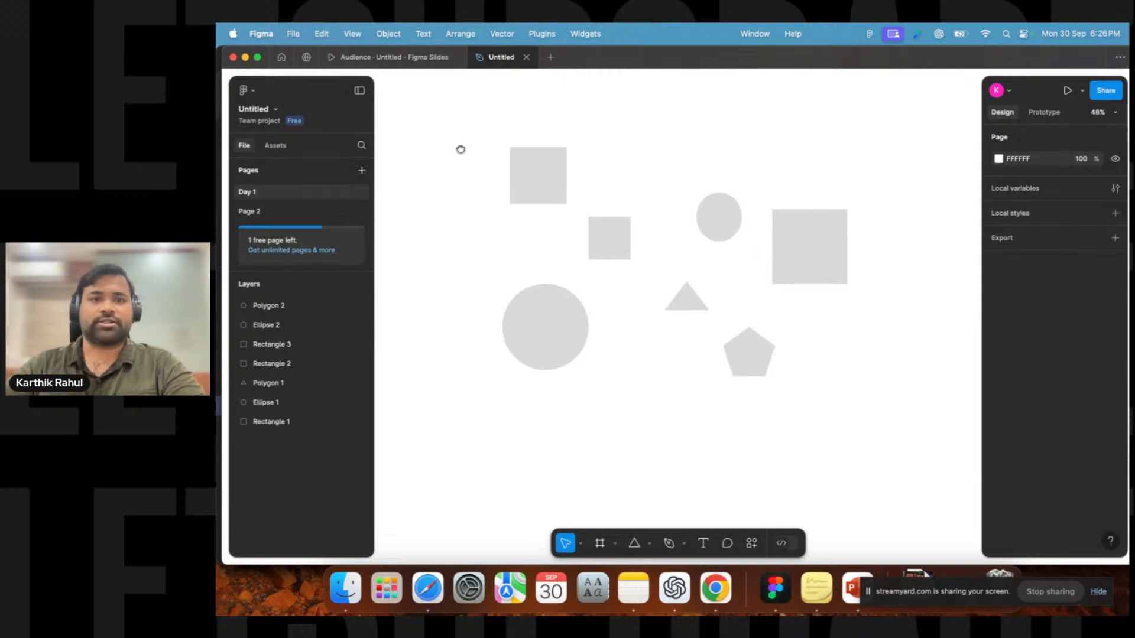
{"action": "left_click_drag", "start_coordinate": [462, 138], "coordinate": [833, 441]}
{"action": "left_click", "coordinate": [583, 463]}
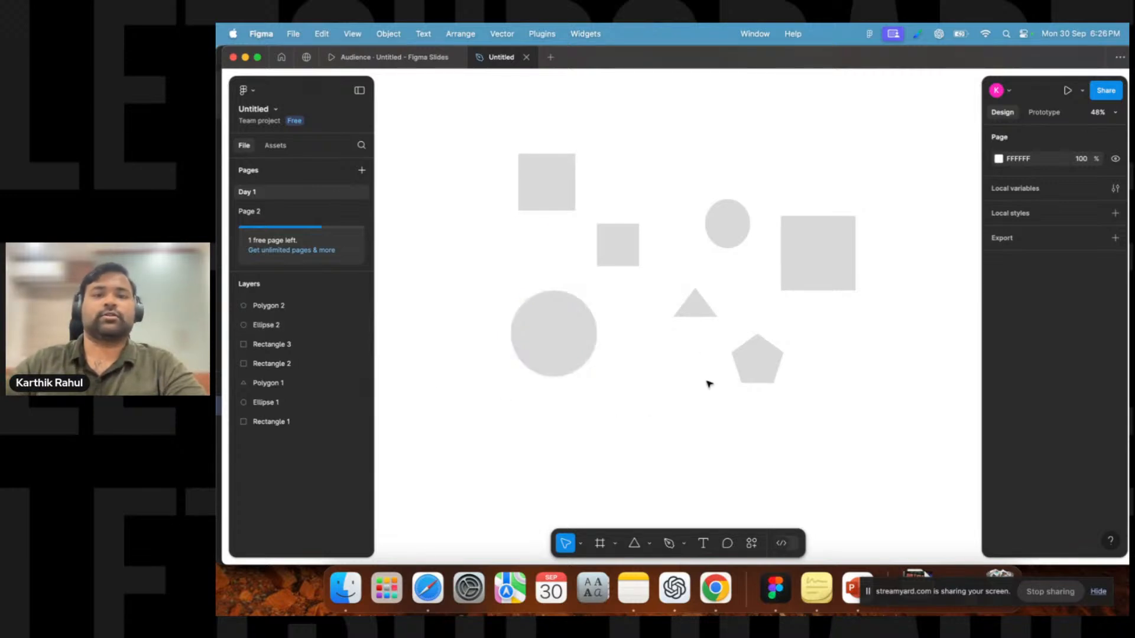
Rename the top-left rectangle's layer as box 1.
{"action": "left_click", "coordinate": [545, 193]}
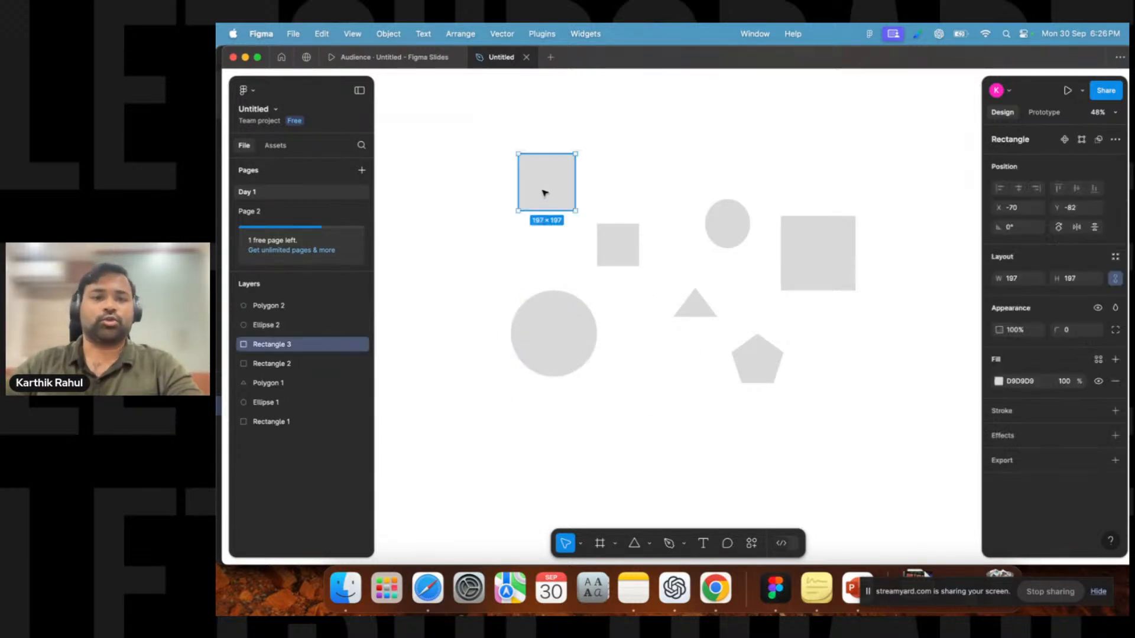
{"action": "double_click", "coordinate": [284, 348]}
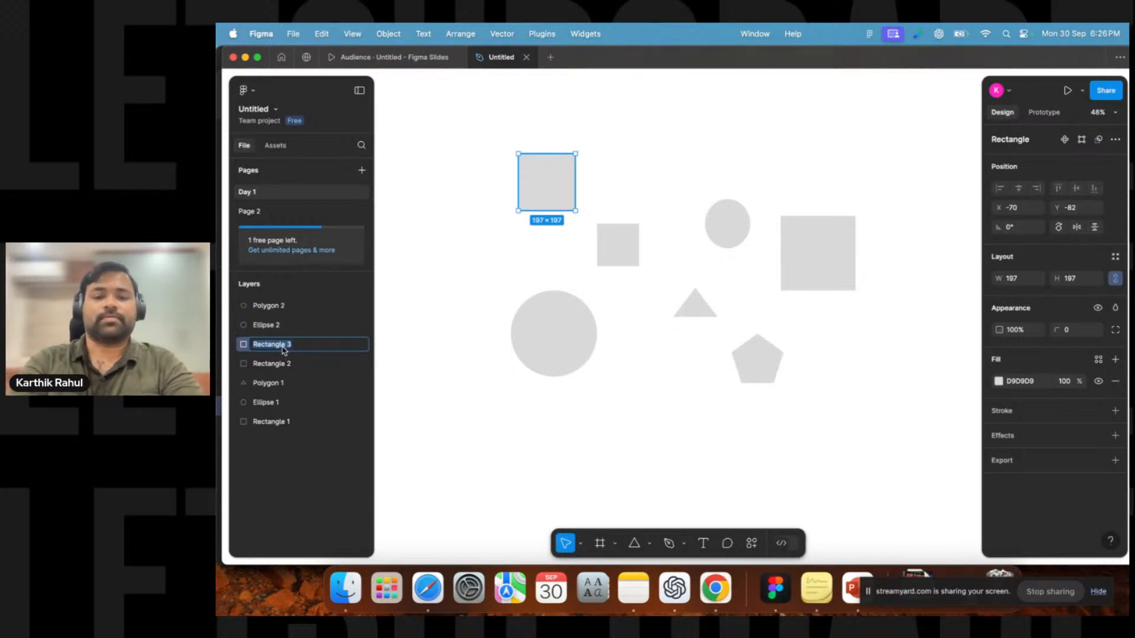
{"action": "type", "text": "re"}
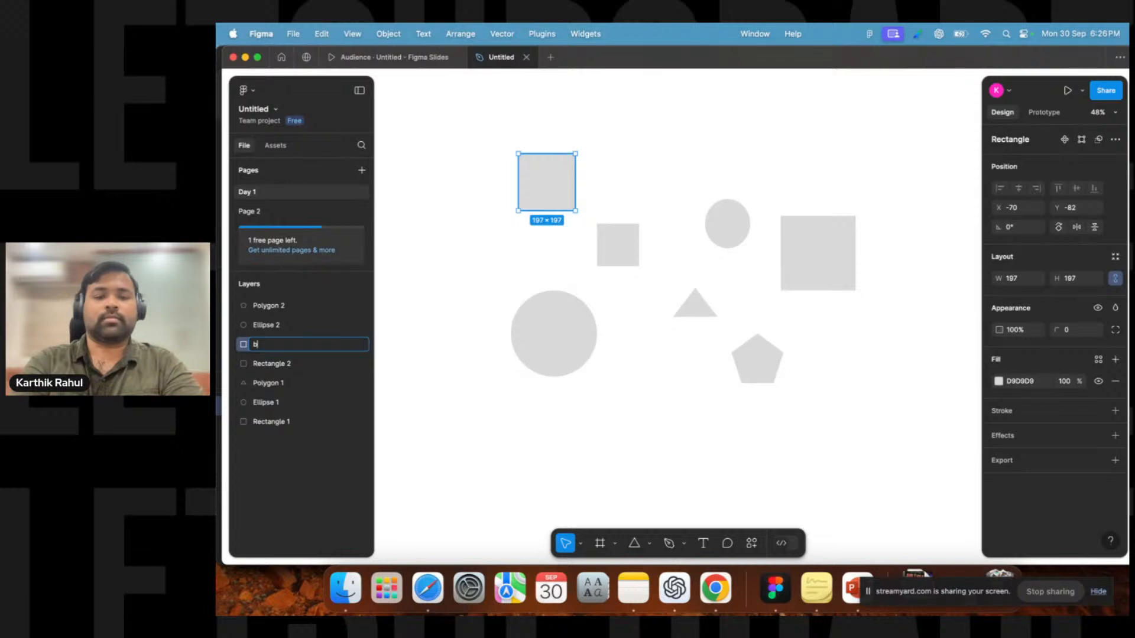
{"action": "type", "text": "x 1"}
{"action": "key", "text": "Return"}
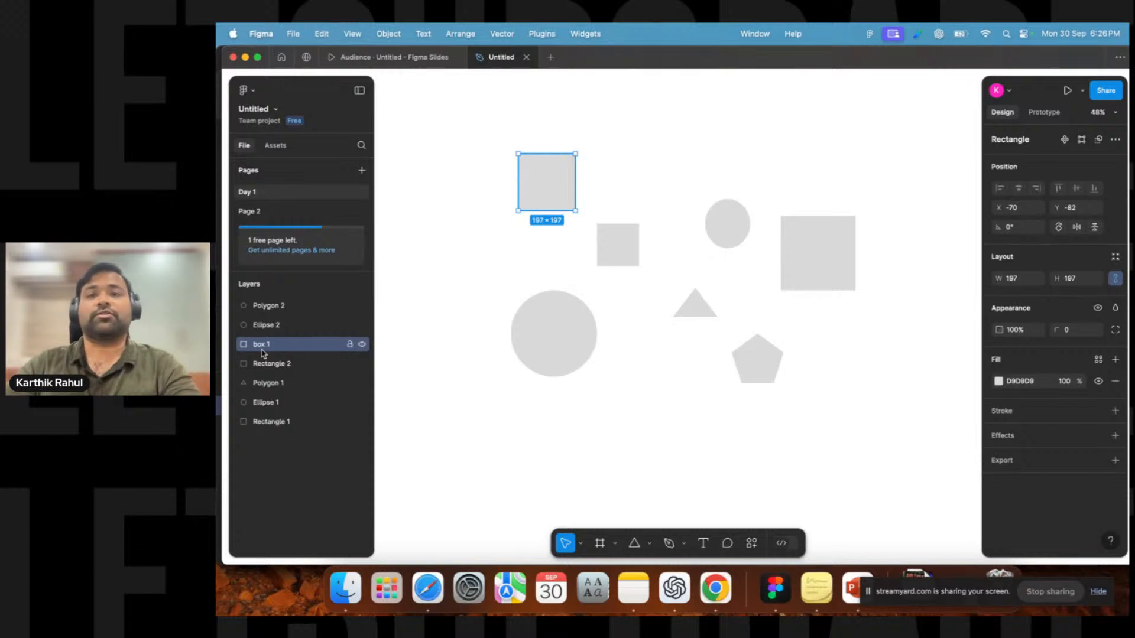
Move the large ellipse down and to the right, next to the pentagon.
{"action": "left_click", "coordinate": [565, 325]}
{"action": "left_click", "coordinate": [603, 252]}
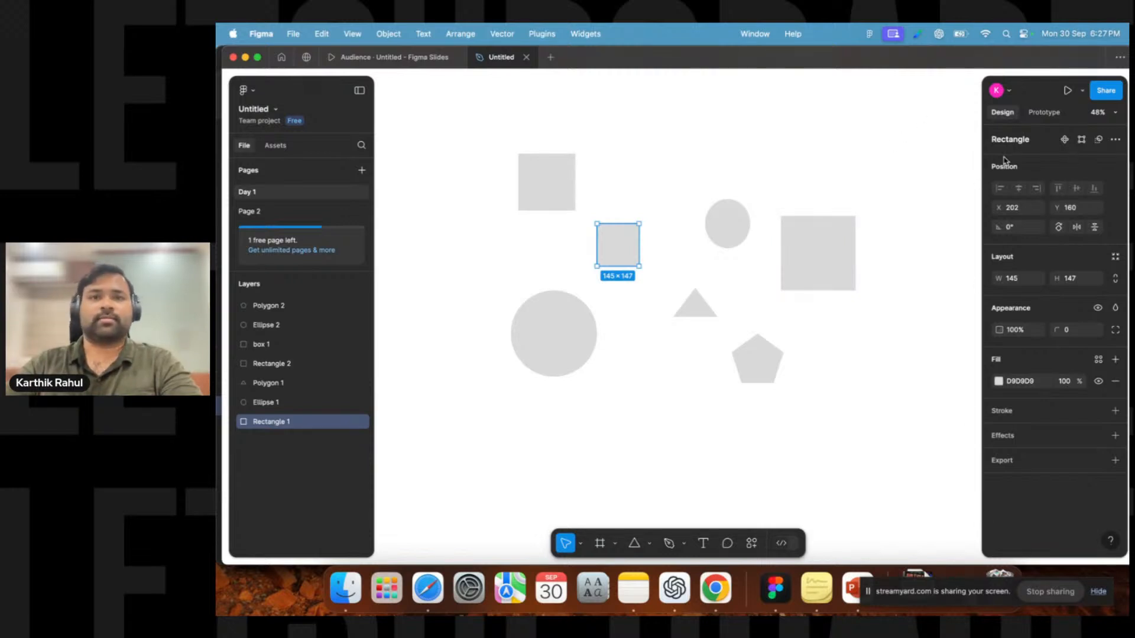
{"action": "left_click", "coordinate": [676, 288]}
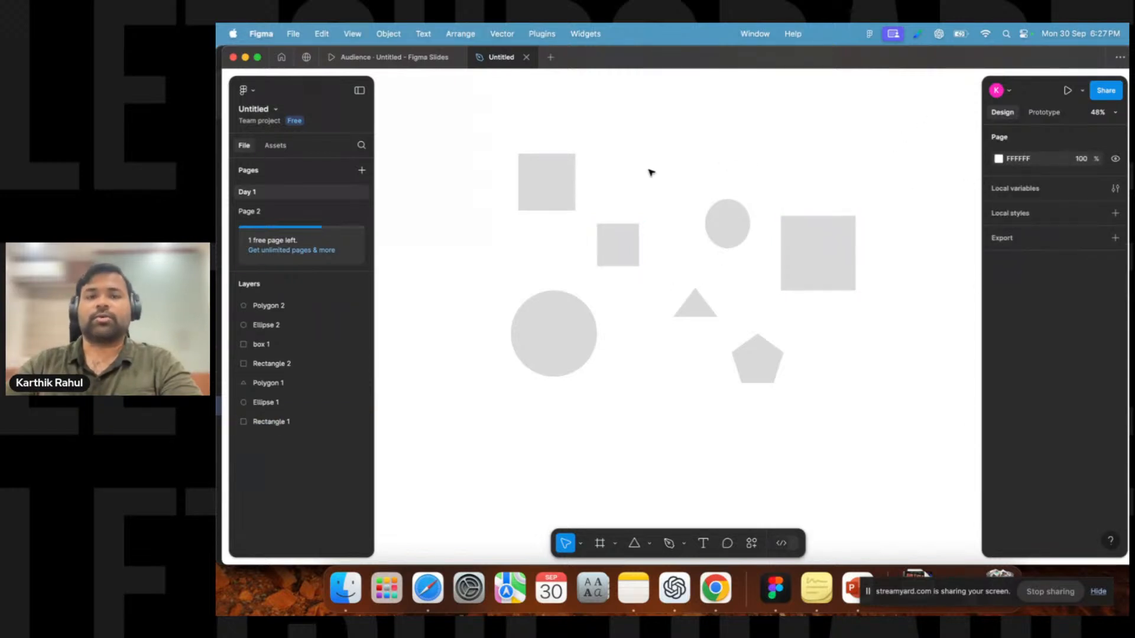
{"action": "left_click", "coordinate": [533, 343]}
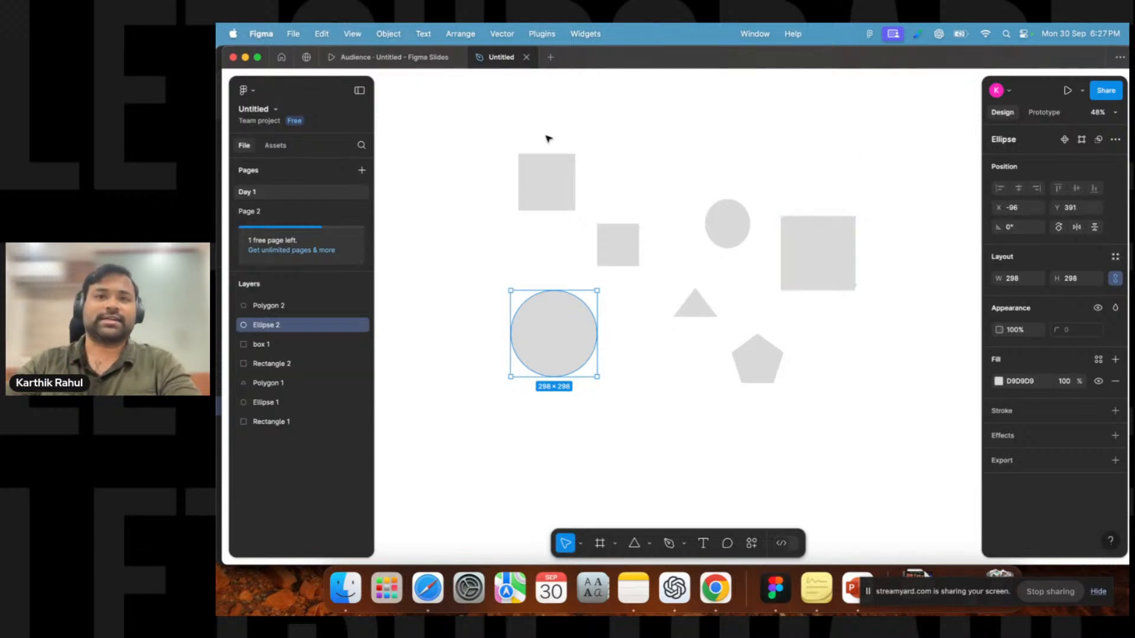
{"action": "left_click_drag", "start_coordinate": [550, 340], "coordinate": [614, 399]}
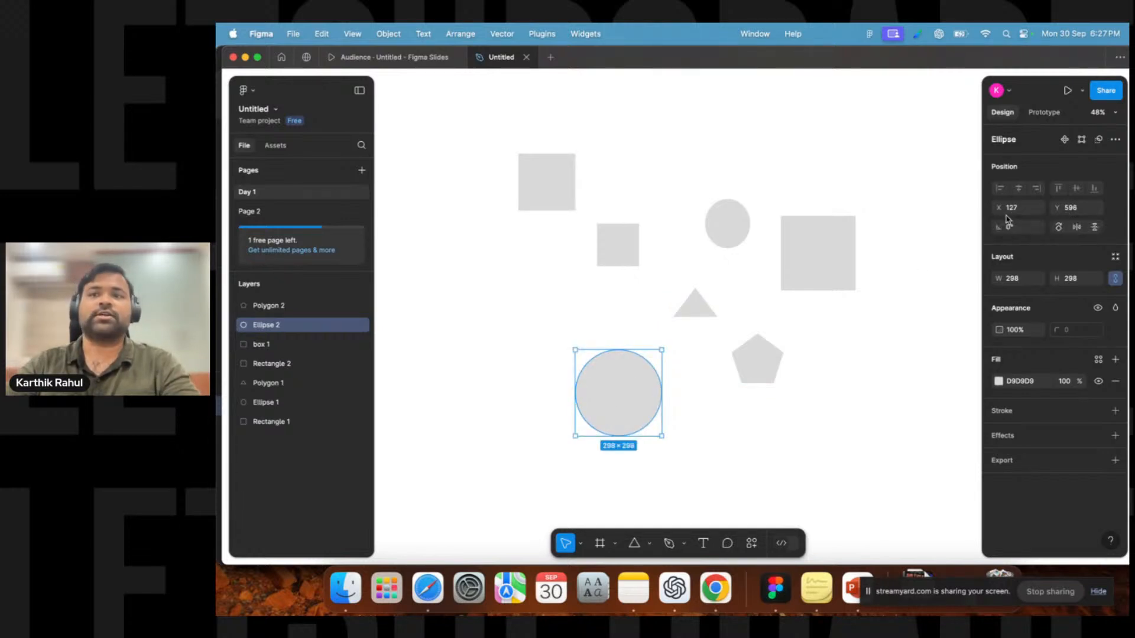
{"action": "left_click_drag", "start_coordinate": [631, 396], "coordinate": [663, 406]}
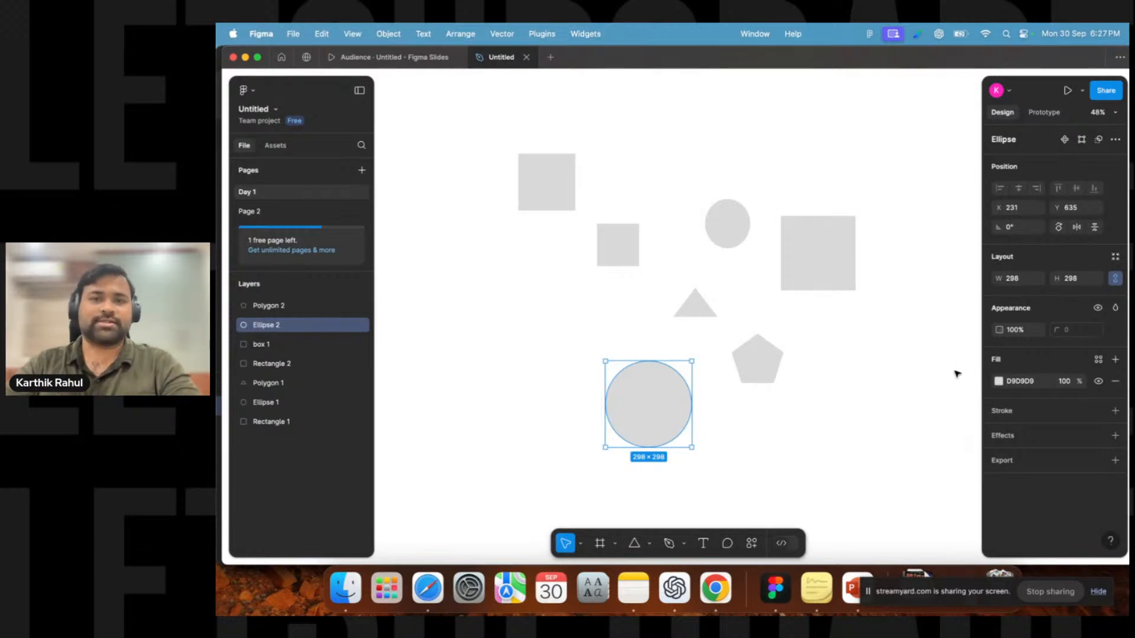
Move the large ellipse slightly up and left and rotate it to about -73°.
{"action": "left_click", "coordinate": [1013, 231]}
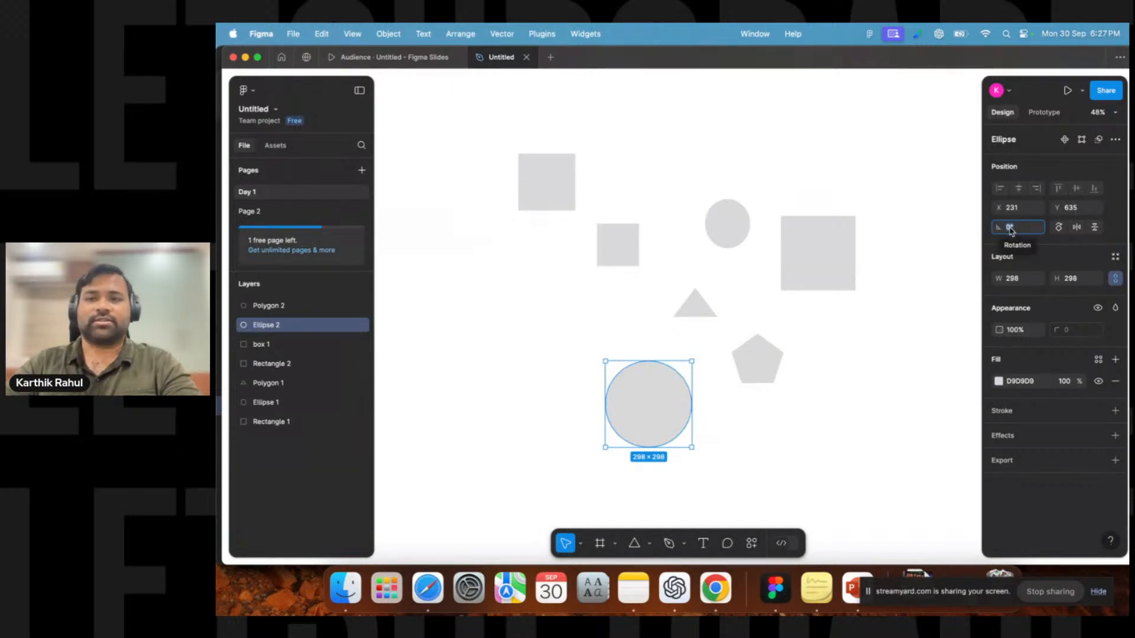
{"action": "left_click_drag", "start_coordinate": [638, 405], "coordinate": [577, 390]}
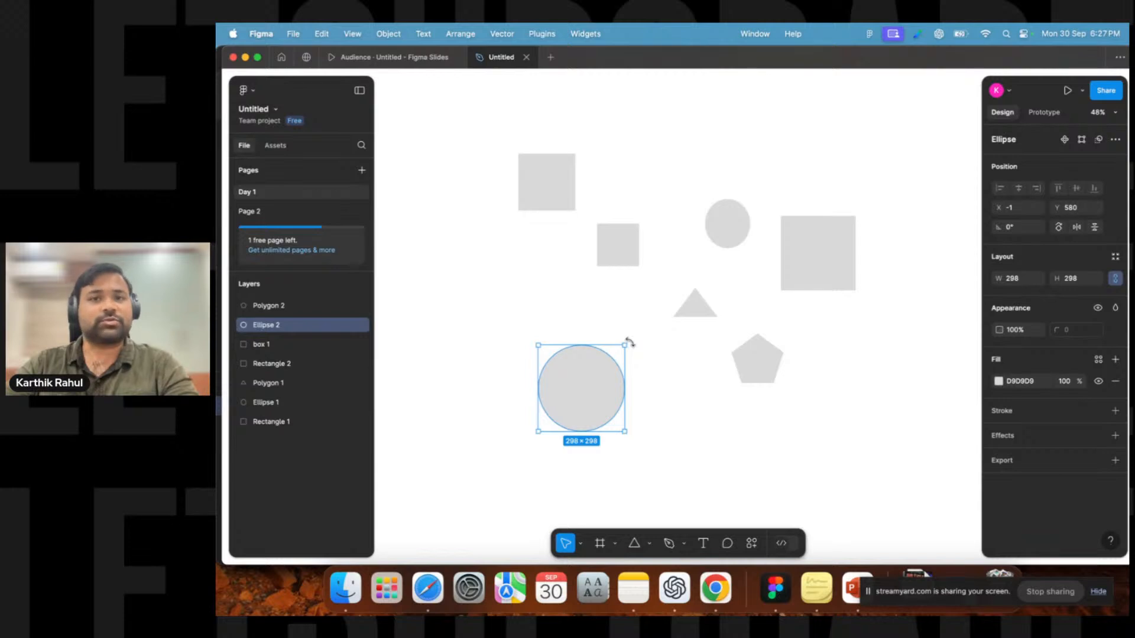
{"action": "left_click_drag", "start_coordinate": [629, 342], "coordinate": [649, 408]}
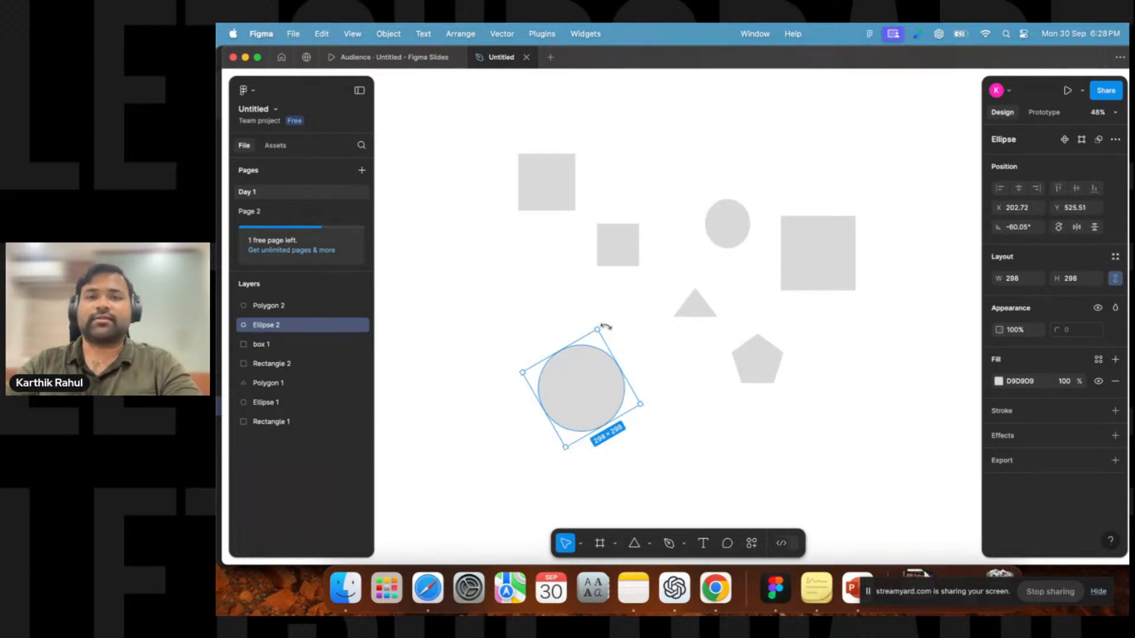
{"action": "left_click_drag", "start_coordinate": [606, 326], "coordinate": [609, 350]}
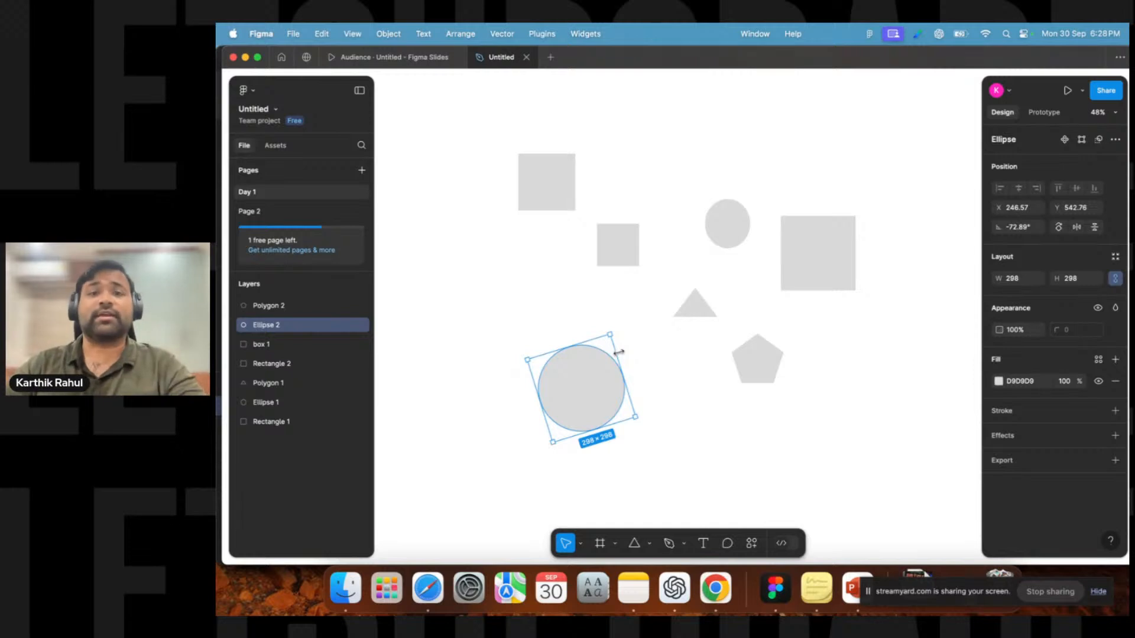
Set the large square's rotation to 47° and then to 58°.
{"action": "left_click", "coordinate": [667, 275]}
{"action": "scroll", "coordinate": [800, 263], "scroll_direction": "right", "scroll_amount": 5}
{"action": "left_click", "coordinate": [687, 263]}
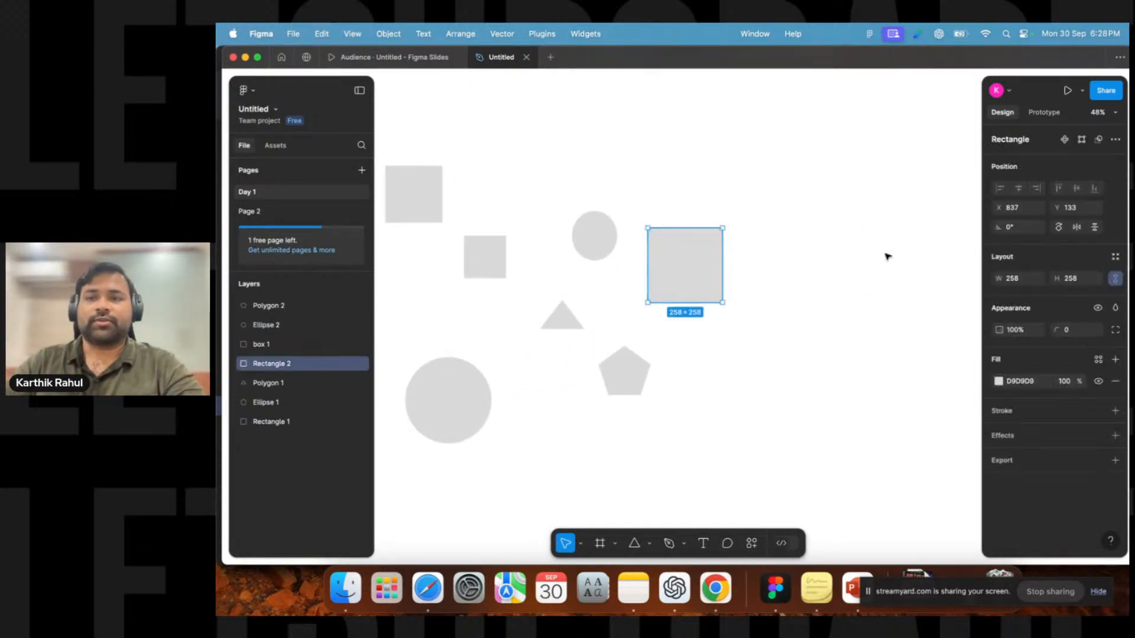
{"action": "left_click", "coordinate": [1025, 230]}
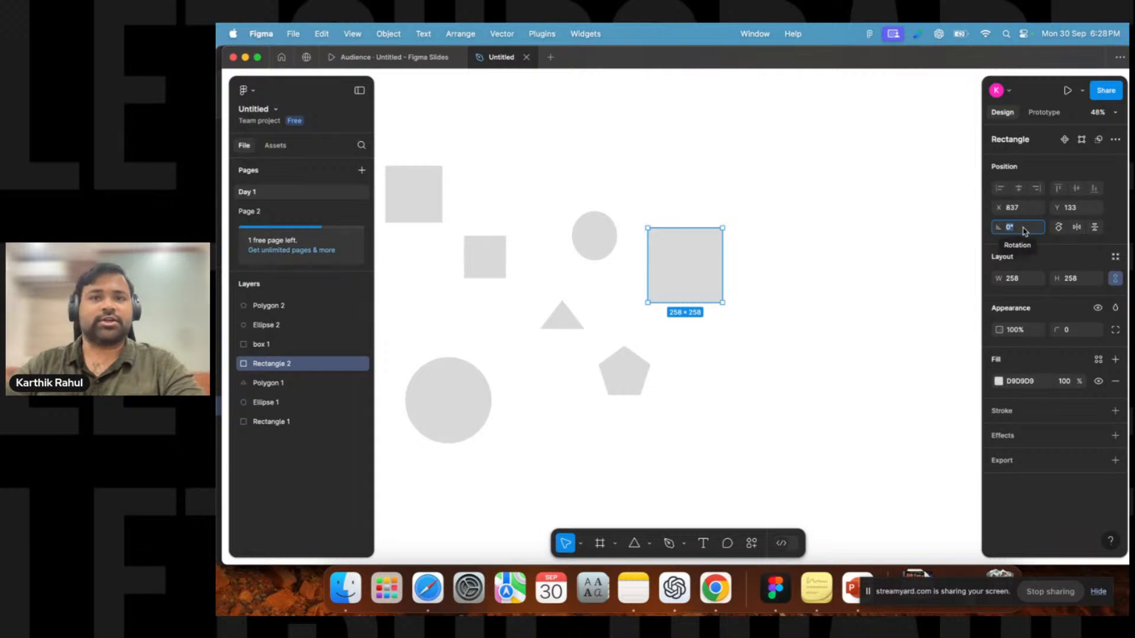
{"action": "type", "text": "47"}
{"action": "key", "text": "Return"}
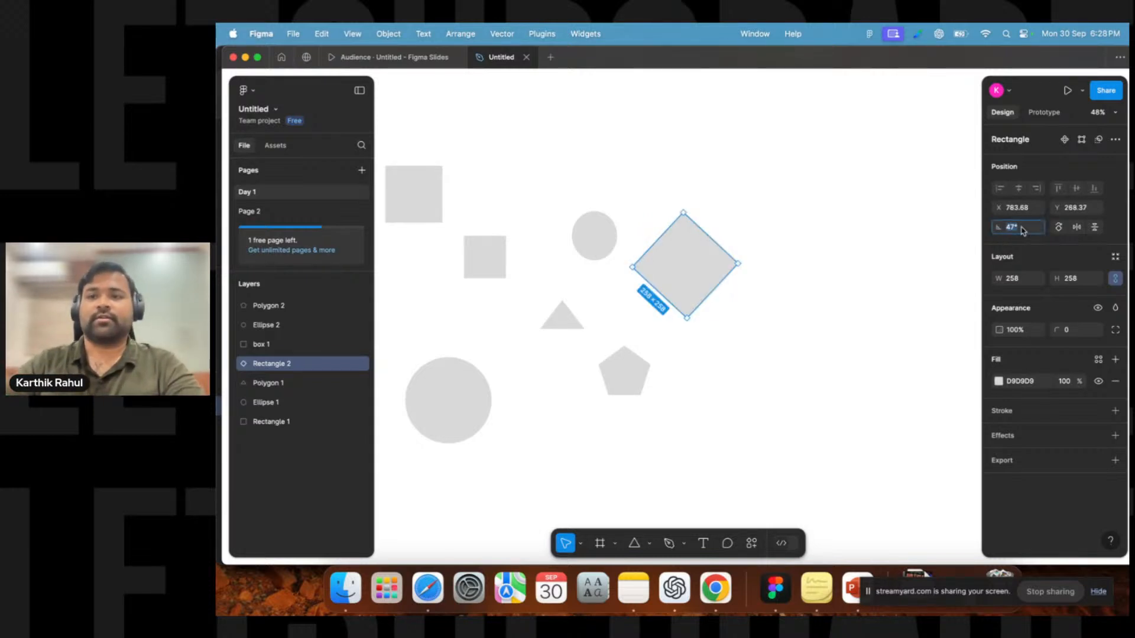
{"action": "type", "text": "58"}
{"action": "key", "text": "Return"}
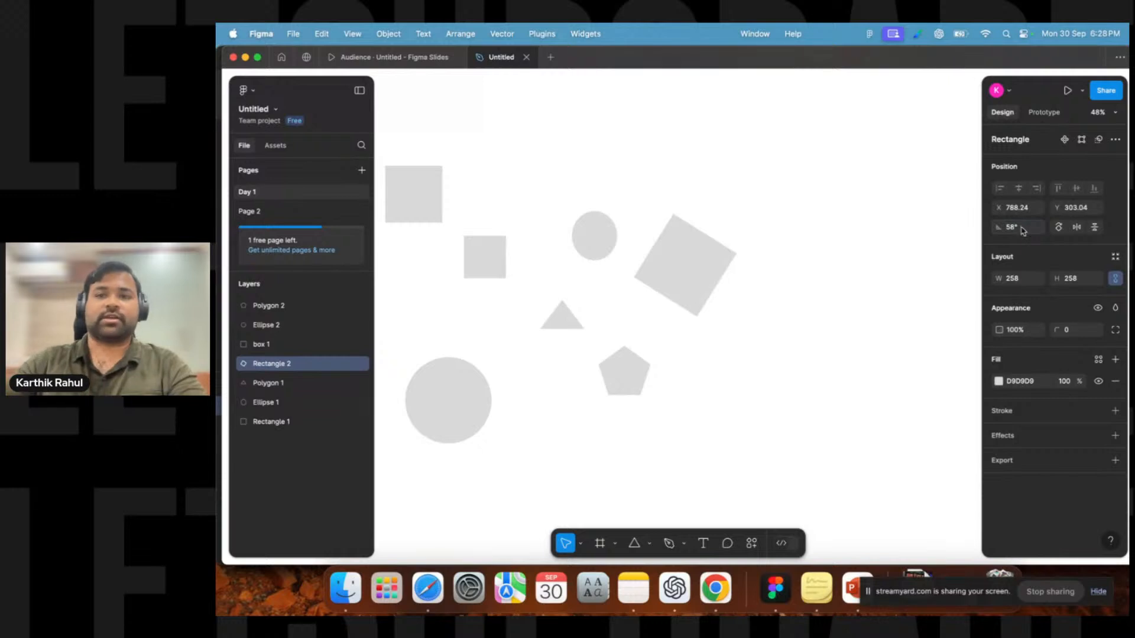
Rotate the large square back to about 47° and move it further right.
{"action": "left_click_drag", "start_coordinate": [740, 248], "coordinate": [784, 262]}
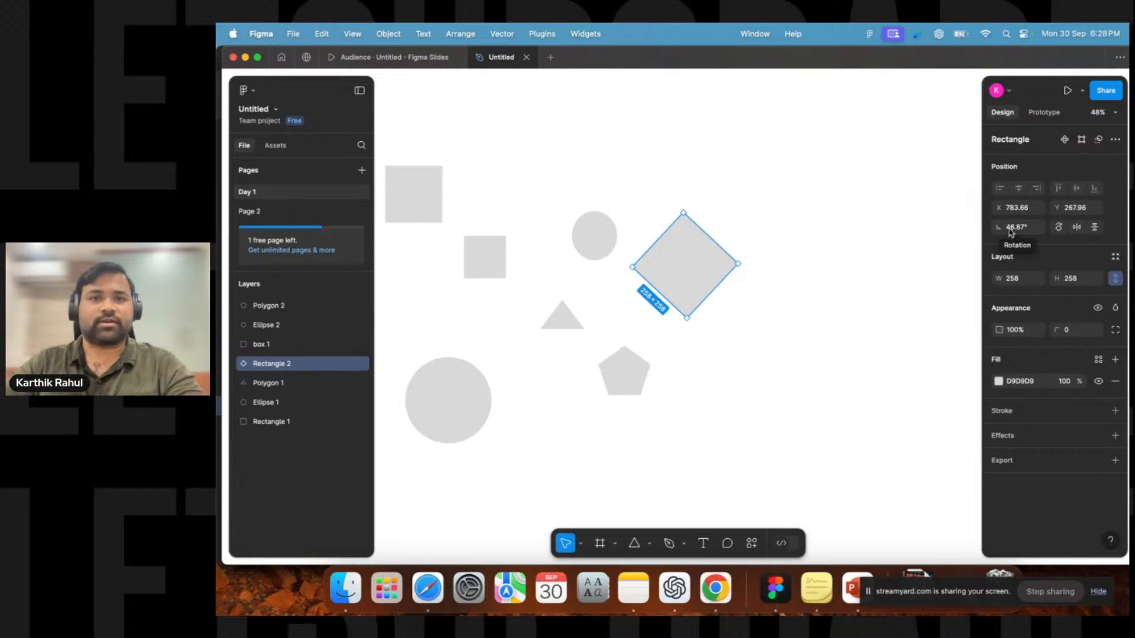
{"action": "left_click_drag", "start_coordinate": [676, 282], "coordinate": [795, 277]}
Move the small square to the right of the pentagon, below the rotated large square.
{"action": "left_click", "coordinate": [580, 323]}
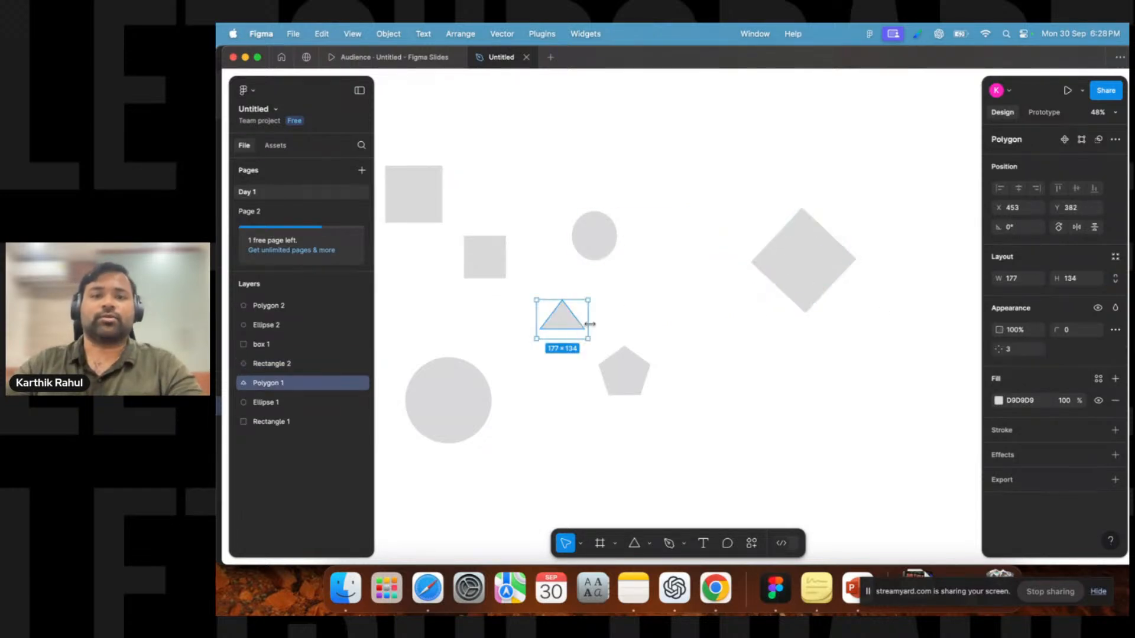
{"action": "left_click", "coordinate": [600, 342]}
{"action": "left_click", "coordinate": [578, 321]}
{"action": "left_click", "coordinate": [464, 398]}
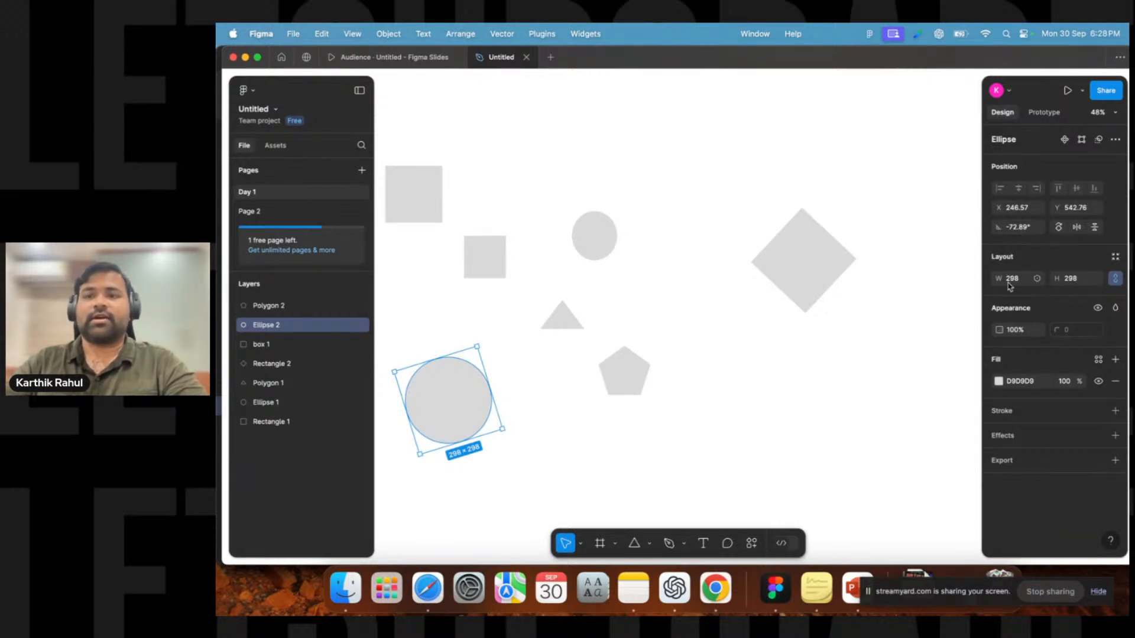
{"action": "left_click", "coordinate": [807, 274]}
{"action": "left_click_drag", "start_coordinate": [483, 250], "coordinate": [770, 380]}
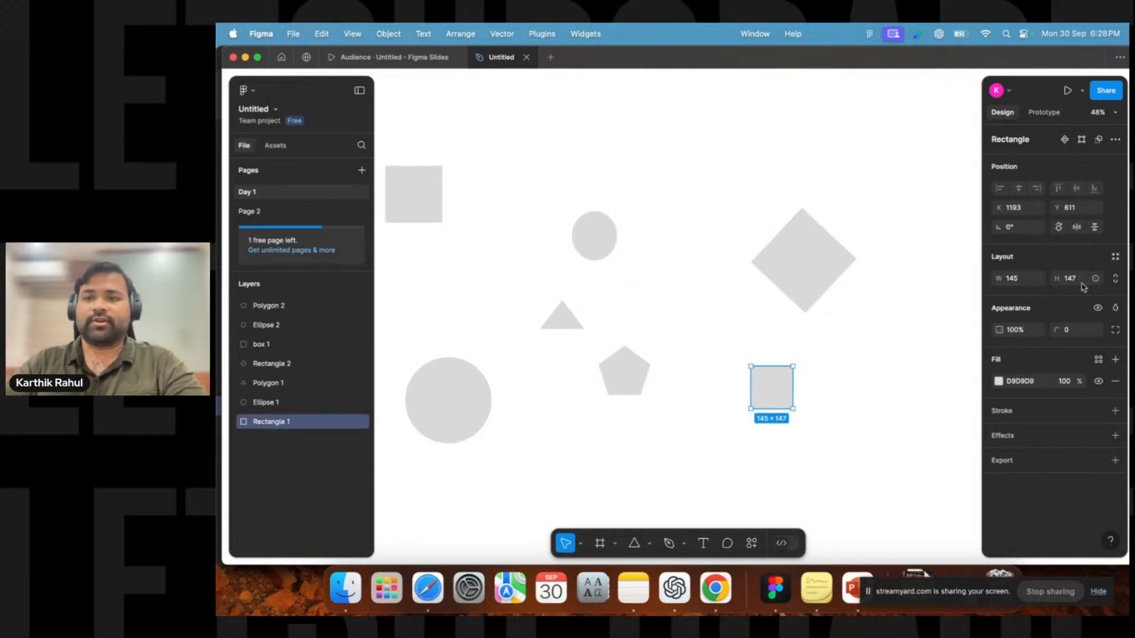
Resize the small square into a rectangle about 236 × 144.
{"action": "scroll", "coordinate": [792, 403], "scroll_direction": "up", "scroll_amount": 5}
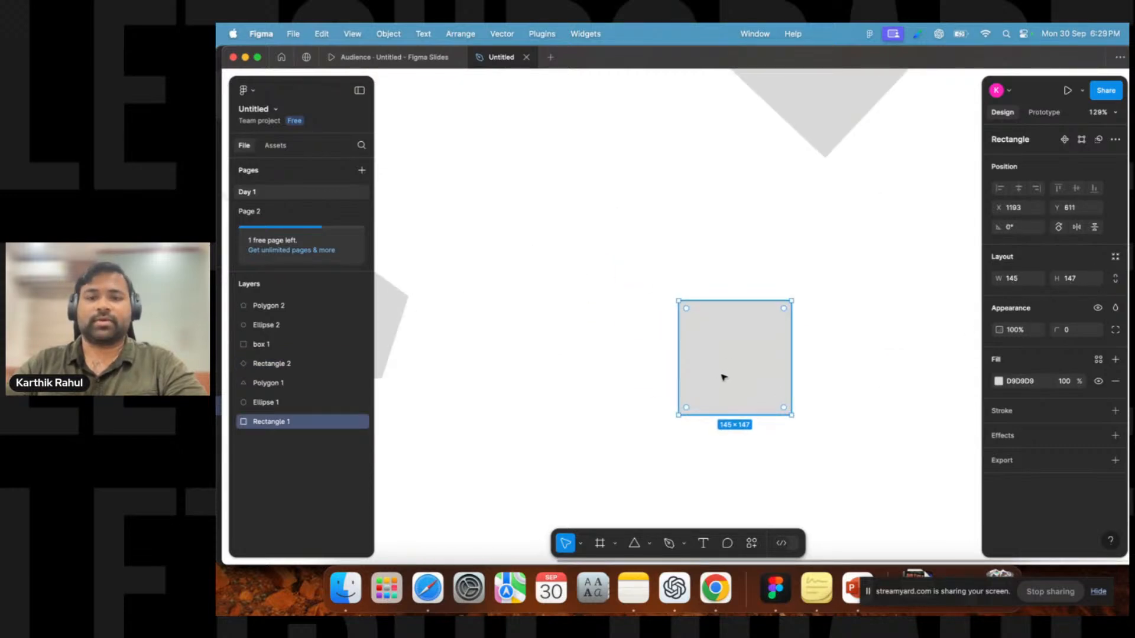
{"action": "mouse_move", "coordinate": [727, 304]}
{"action": "left_mouse_down"}
{"action": "mouse_move", "coordinate": [733, 378]}
{"action": "mouse_move", "coordinate": [728, 303]}
{"action": "left_mouse_up"}
{"action": "left_click_drag", "start_coordinate": [791, 344], "coordinate": [903, 350]}
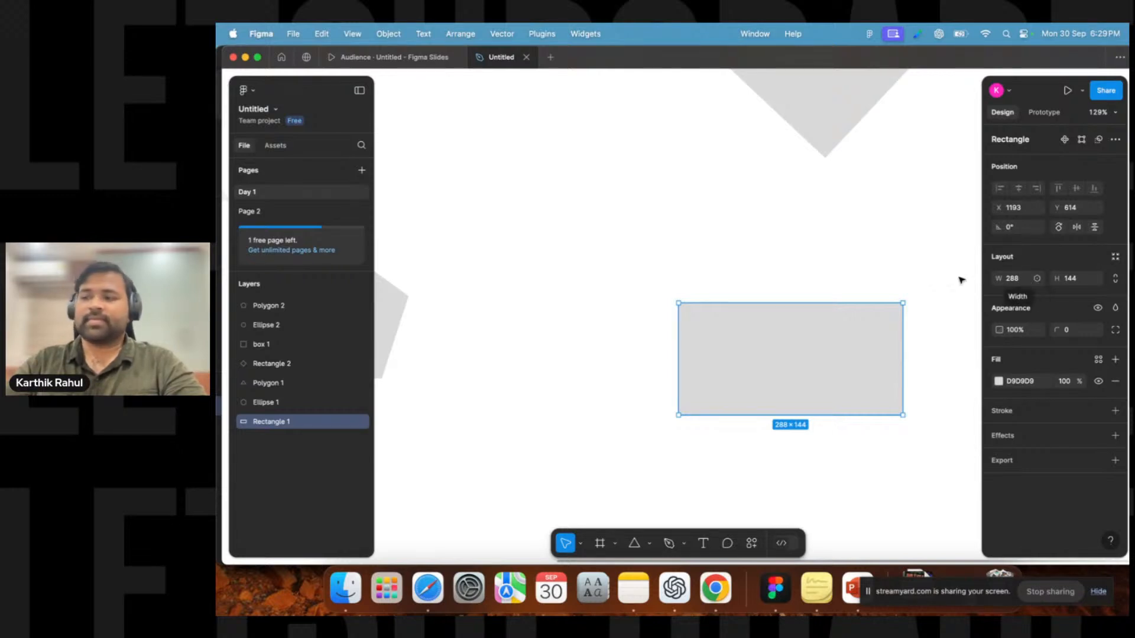
{"action": "left_click_drag", "start_coordinate": [903, 345], "coordinate": [862, 319]}
{"action": "left_click", "coordinate": [938, 276]}
{"action": "left_click", "coordinate": [843, 343]}
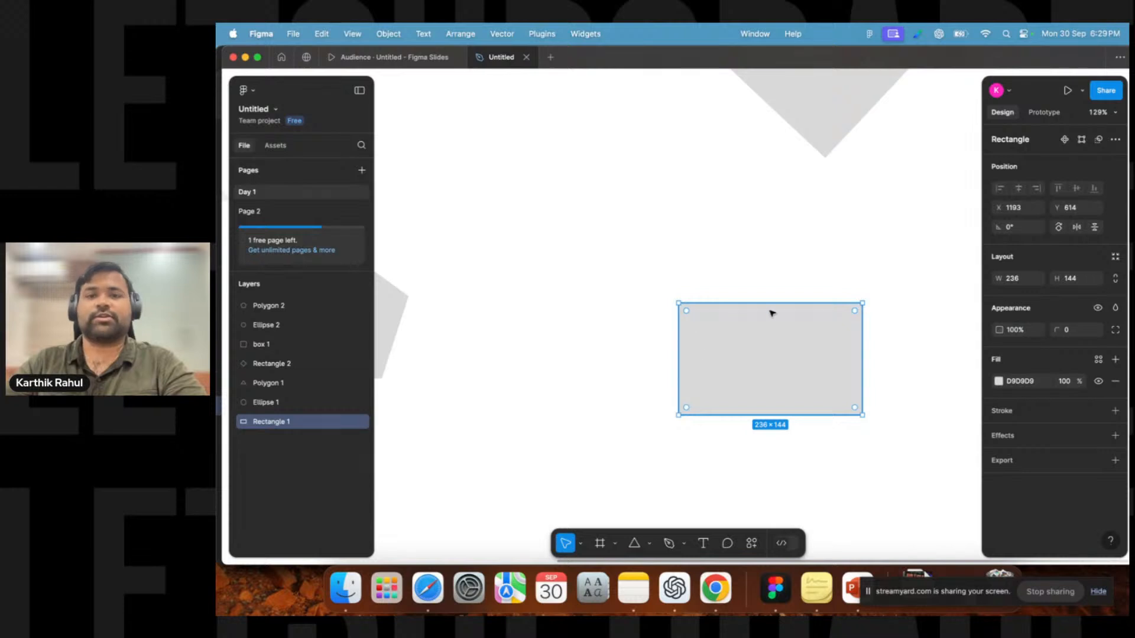
Move the rectangle slightly up and left and set its opacity to 10%.
{"action": "scroll", "coordinate": [854, 347], "scroll_direction": "down", "scroll_amount": 5}
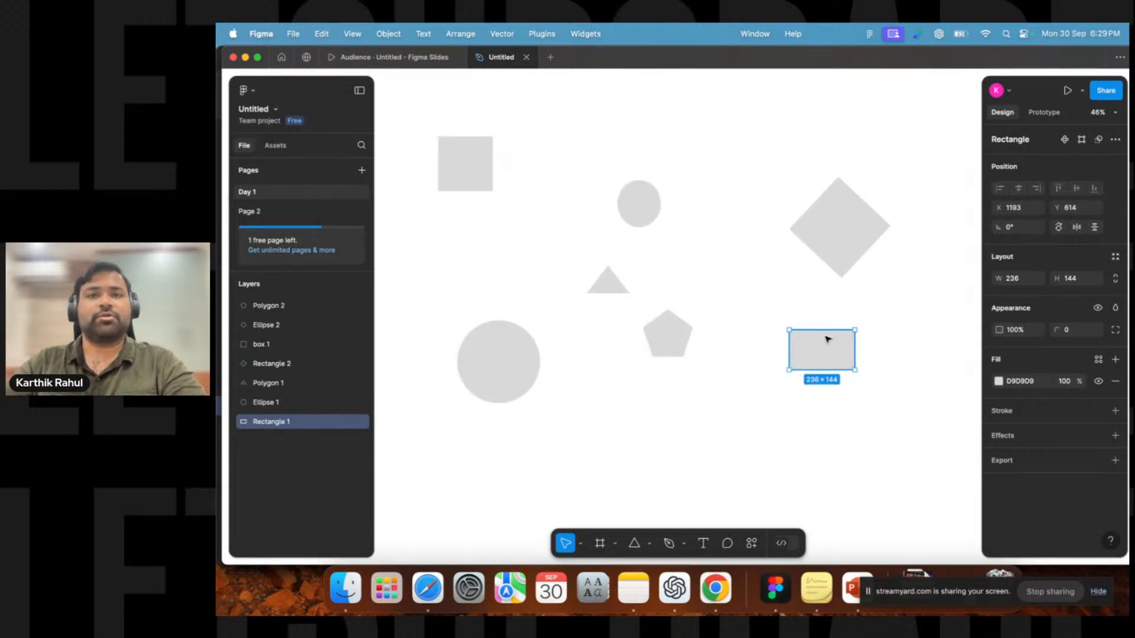
{"action": "left_click_drag", "start_coordinate": [827, 343], "coordinate": [794, 312]}
{"action": "left_click", "coordinate": [1020, 335]}
{"action": "type", "text": "10"}
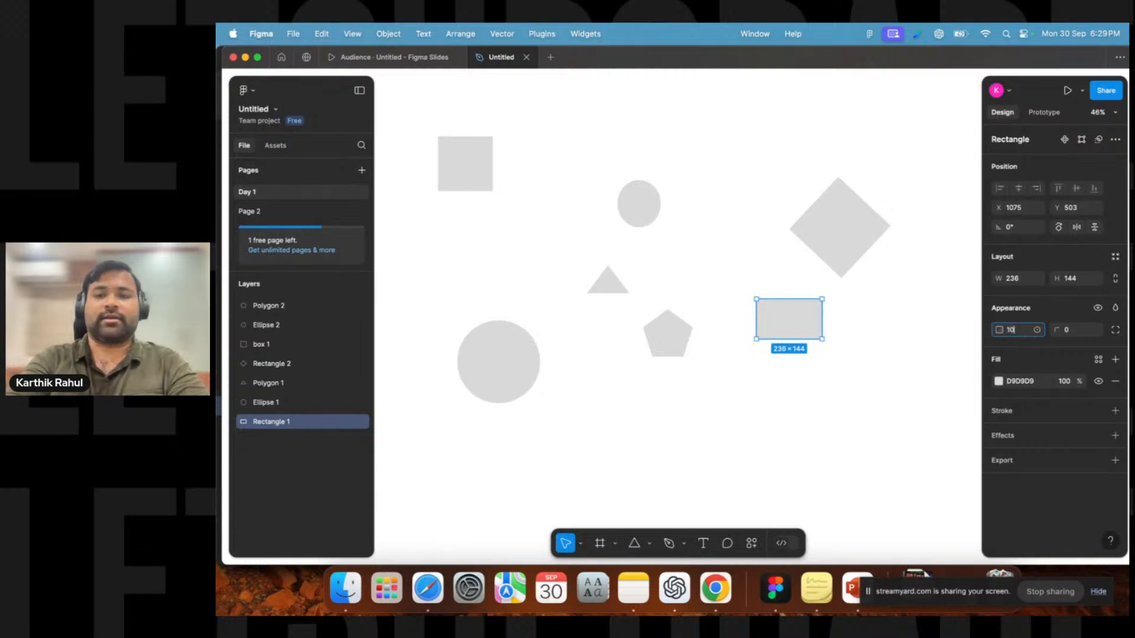
{"action": "key", "text": "Return"}
Raise the rectangle's opacity back up in small increments to about 93%.
{"action": "key", "text": "shift+2"}
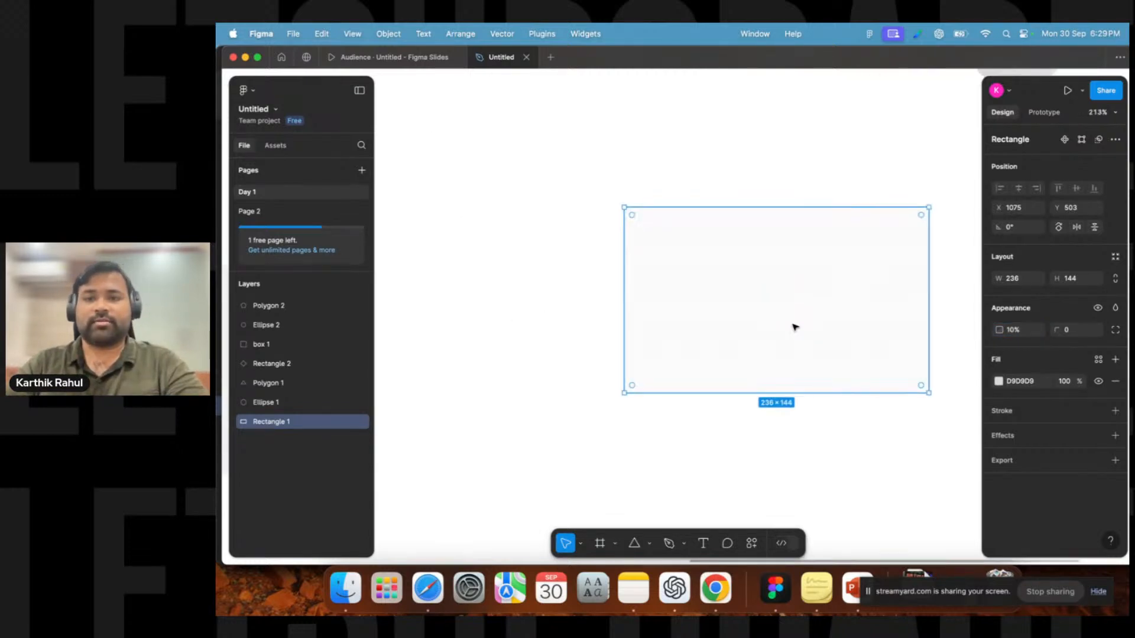
{"action": "left_click", "coordinate": [806, 428]}
{"action": "left_click", "coordinate": [809, 356]}
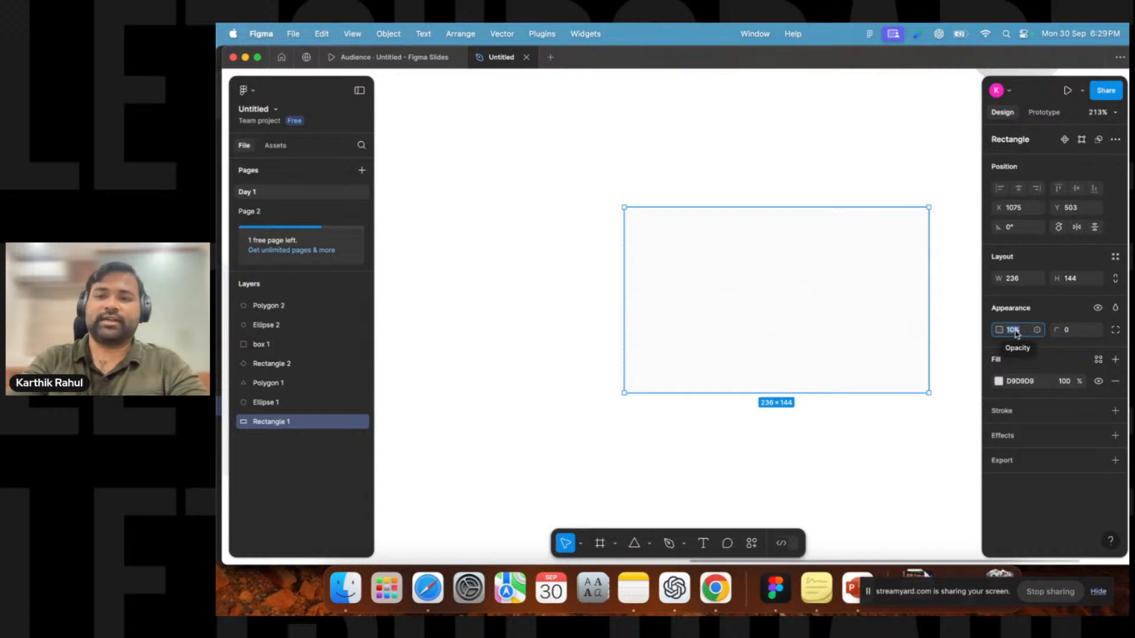
{"action": "left_click", "coordinate": [953, 339]}
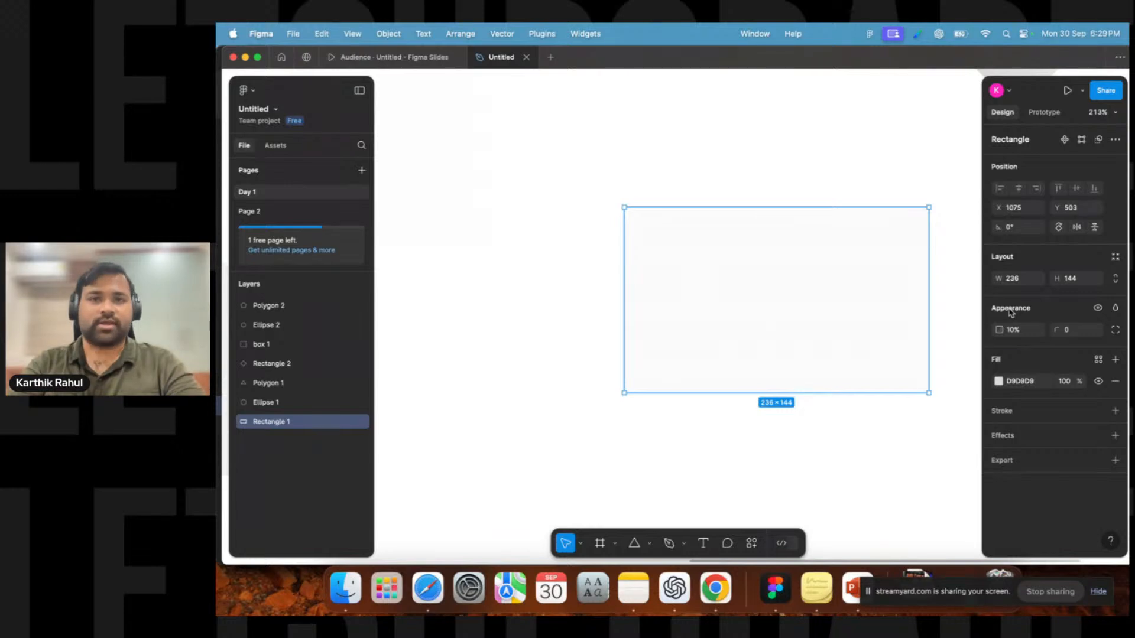
{"action": "left_click", "coordinate": [1015, 332]}
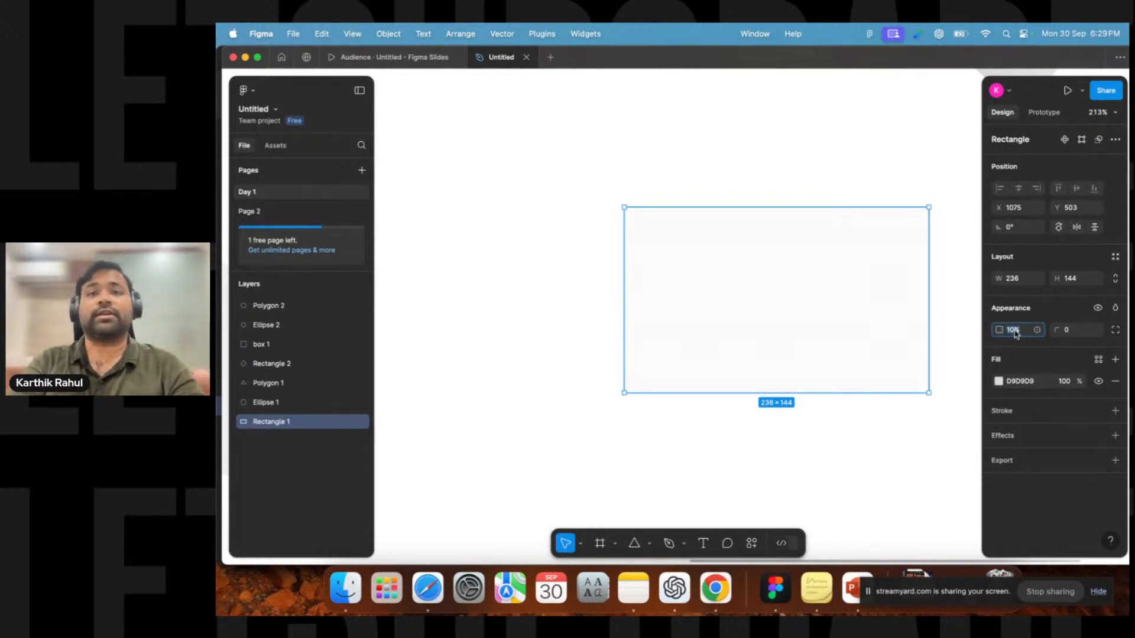
{"action": "key", "text": "Up"}
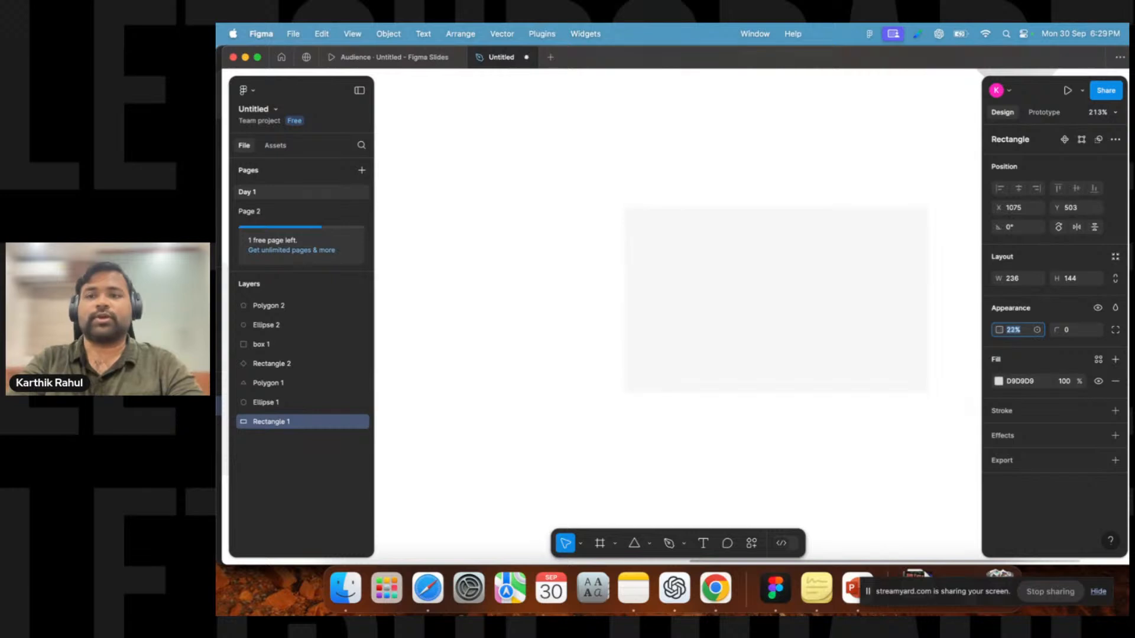
{"action": "key", "text": "Up"}
{"action": "key", "text": "Up"}
{"action": "key", "text": "Up"}
{"action": "key", "text": "Up"}
{"action": "key", "text": "Up"}
{"action": "key", "text": "Up"}
{"action": "key", "text": "Up"}
{"action": "key", "text": "Up"}
{"action": "key", "text": "Up"}
{"action": "key", "text": "Up"}
{"action": "key", "text": "Up"}
{"action": "key", "text": "Up"}
{"action": "key", "text": "Up"}
{"action": "key", "text": "Up"}
{"action": "key", "text": "Up"}
{"action": "key", "text": "Up"}
{"action": "key", "text": "Up"}
{"action": "key", "text": "Up"}
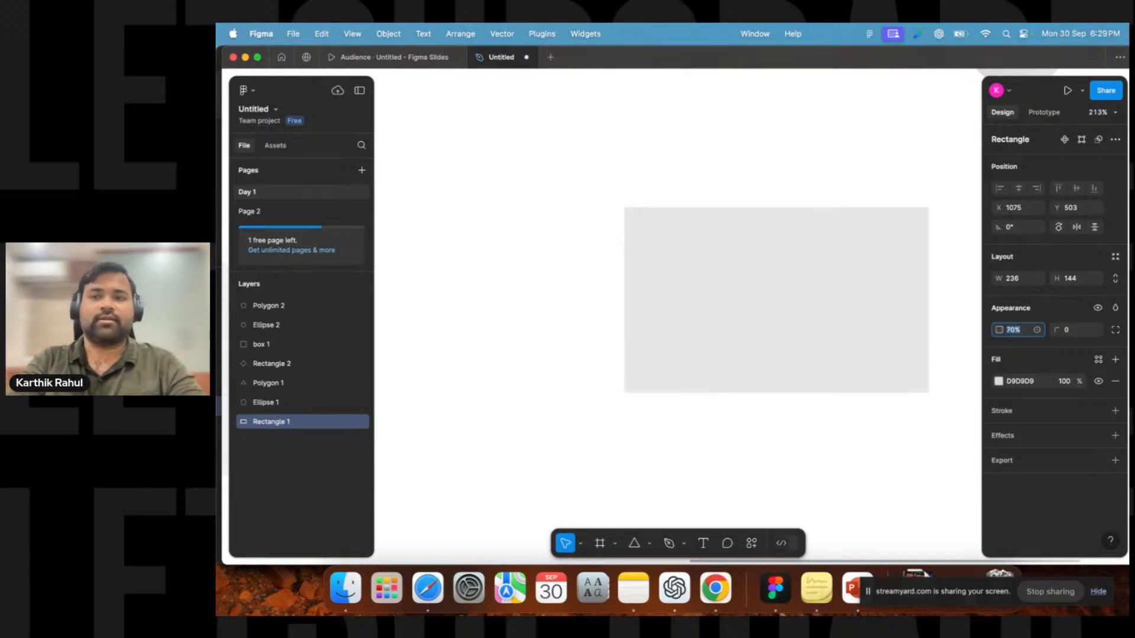
{"action": "key", "text": "Up"}
{"action": "key", "text": "Up"}
{"action": "key", "text": "Up"}
{"action": "key", "text": "Up"}
{"action": "key", "text": "Up"}
{"action": "key", "text": "Up"}
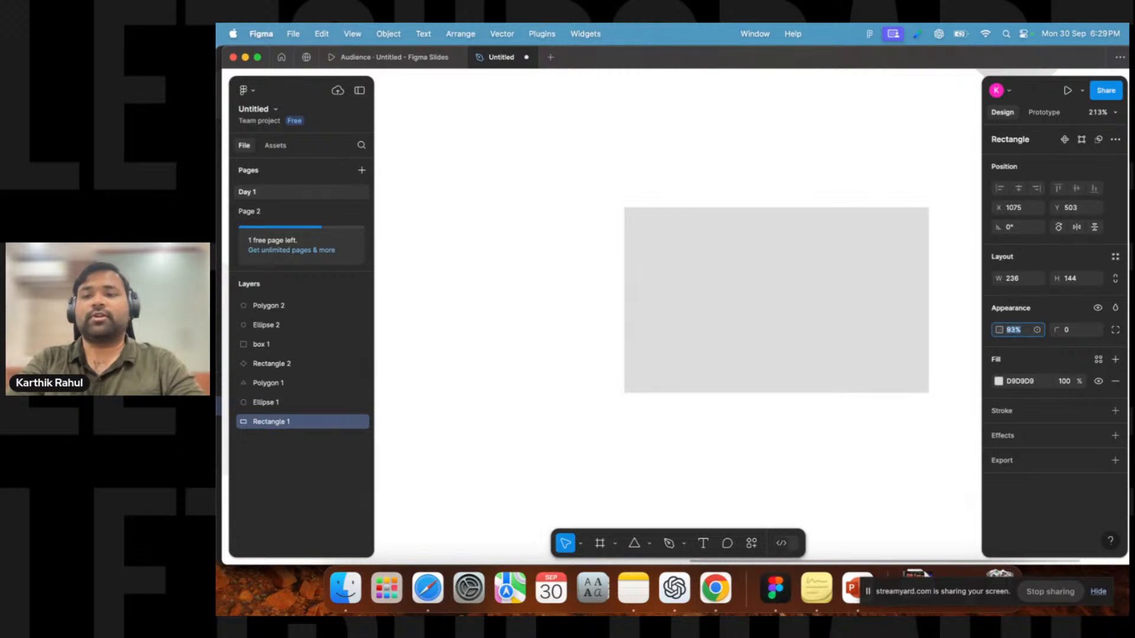
{"action": "left_click", "coordinate": [661, 370]}
{"action": "left_click", "coordinate": [609, 370]}
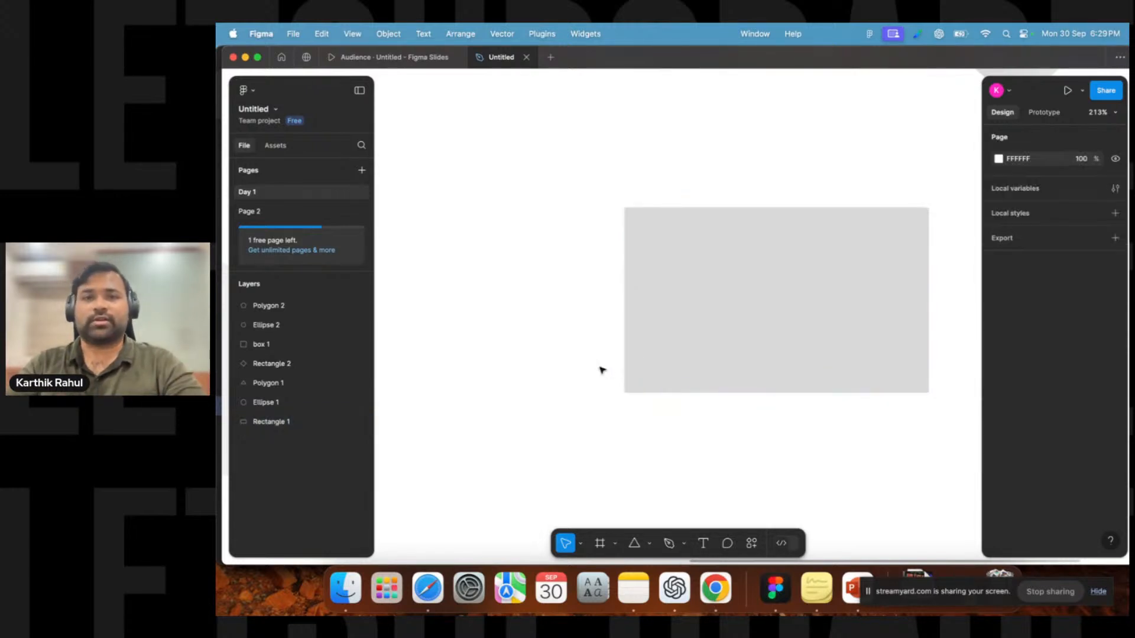
{"action": "scroll", "coordinate": [520, 325], "scroll_direction": "right", "scroll_amount": 3}
{"action": "left_click", "coordinate": [620, 302]}
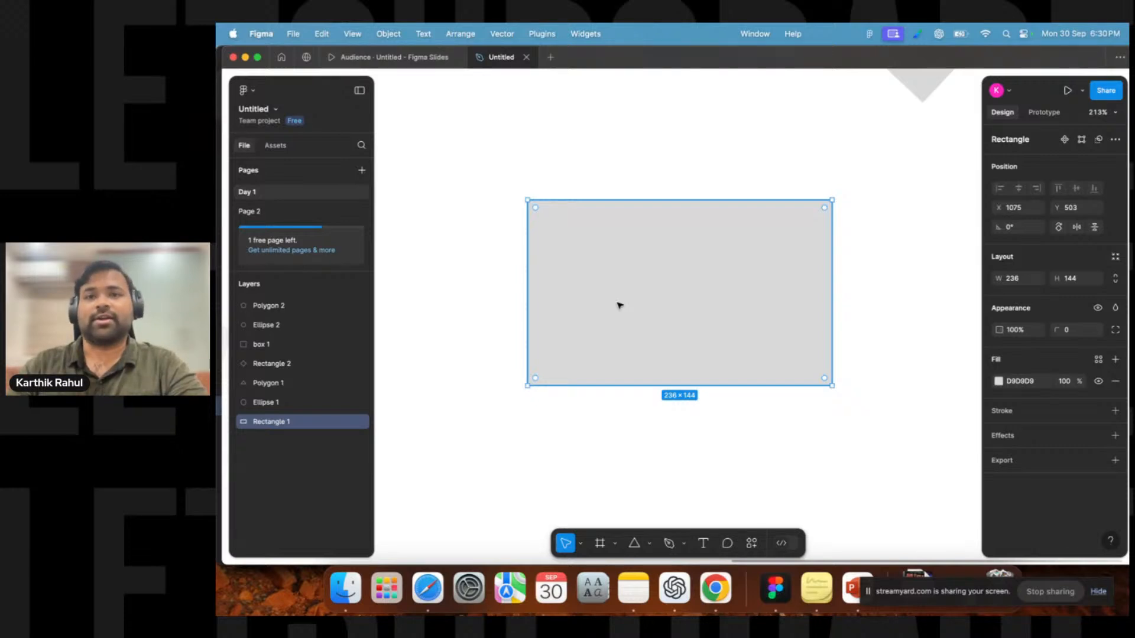
{"action": "left_click", "coordinate": [905, 318]}
{"action": "left_click", "coordinate": [813, 314]}
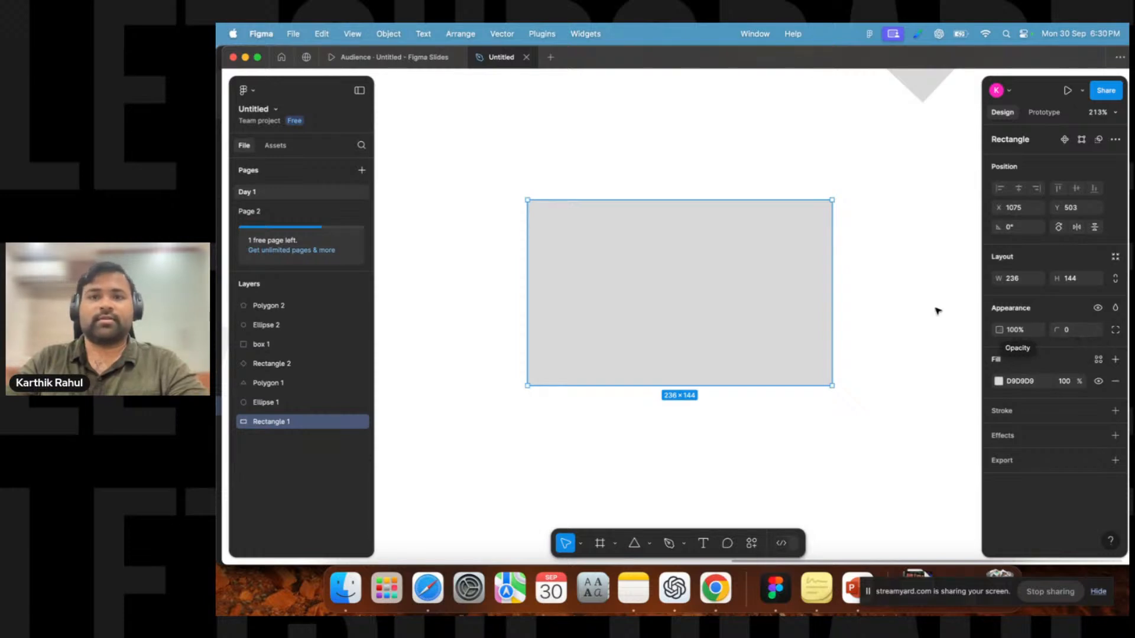
{"action": "left_click", "coordinate": [922, 296]}
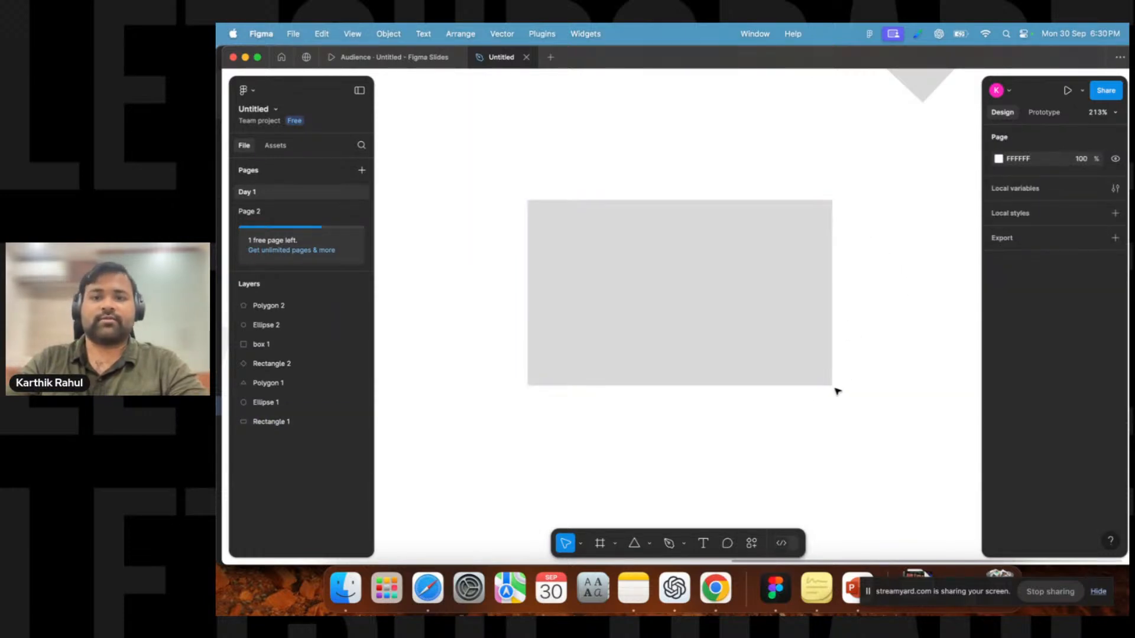
Set the rectangle's corner radius to 17.
{"action": "left_click", "coordinate": [532, 205]}
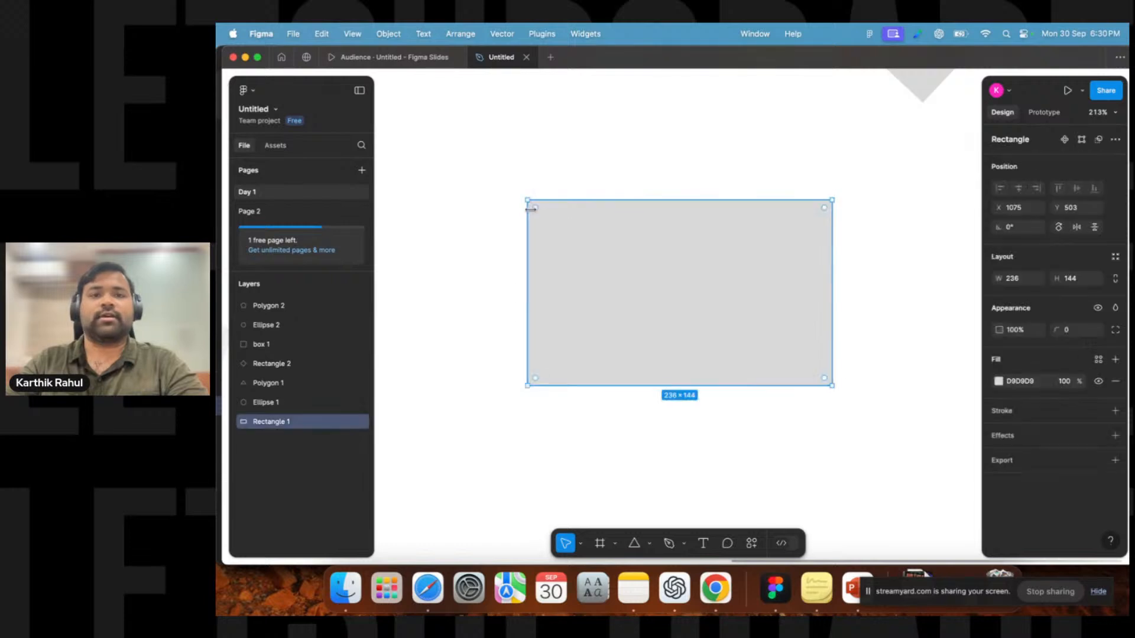
{"action": "left_click", "coordinate": [1077, 331]}
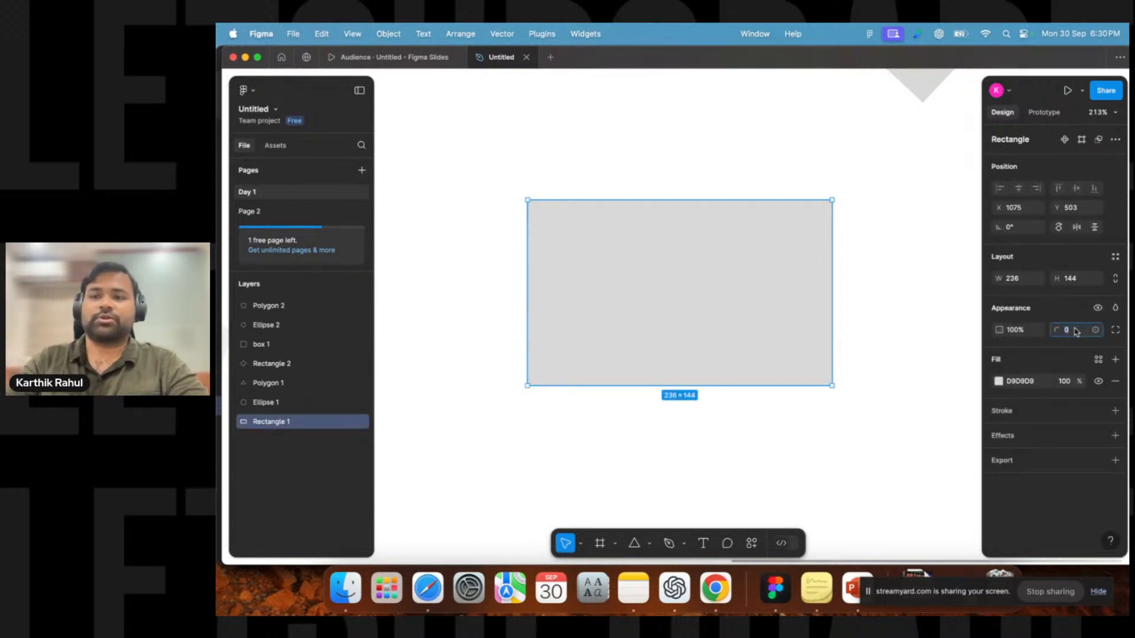
{"action": "type", "text": "1"}
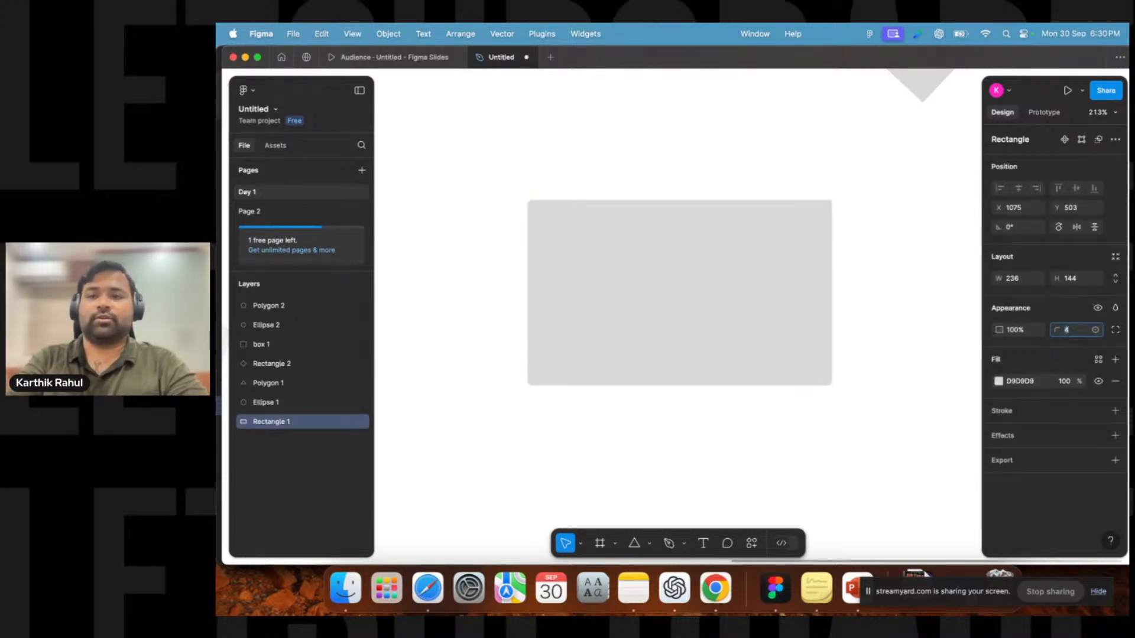
{"action": "key", "text": "Up"}
{"action": "key", "text": "Up"}
{"action": "key", "text": "Up"}
{"action": "key", "text": "Up"}
{"action": "key", "text": "Up"}
{"action": "key", "text": "Up"}
{"action": "key", "text": "Up"}
{"action": "key", "text": "Up"}
{"action": "key", "text": "Up"}
{"action": "key", "text": "Up"}
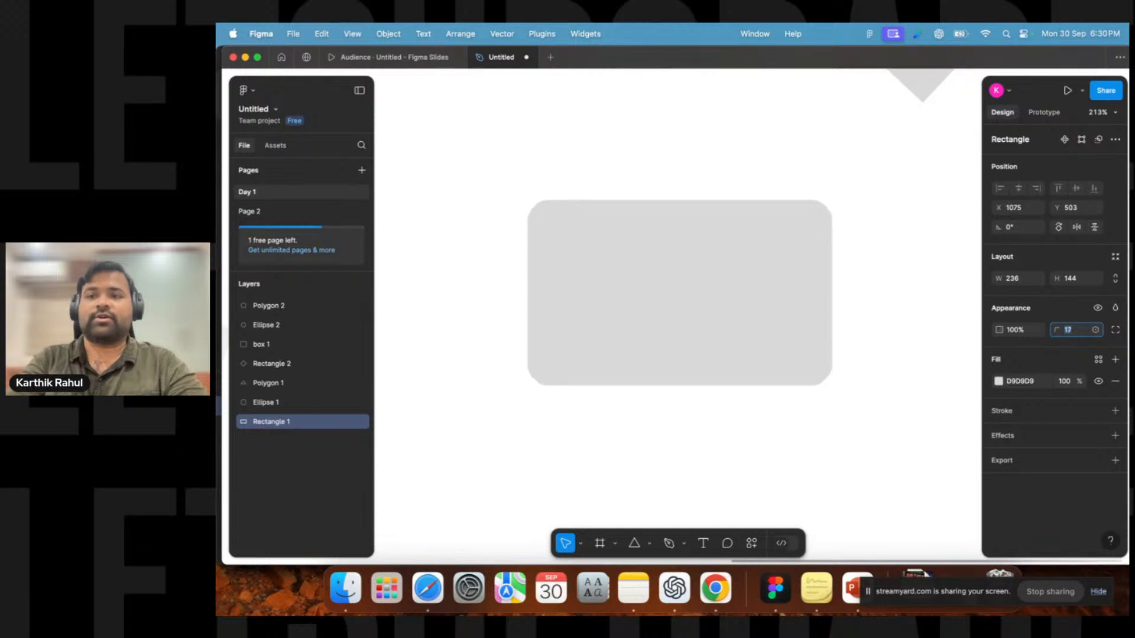
{"action": "key", "text": "Down"}
{"action": "key", "text": "Down"}
{"action": "key", "text": "Down"}
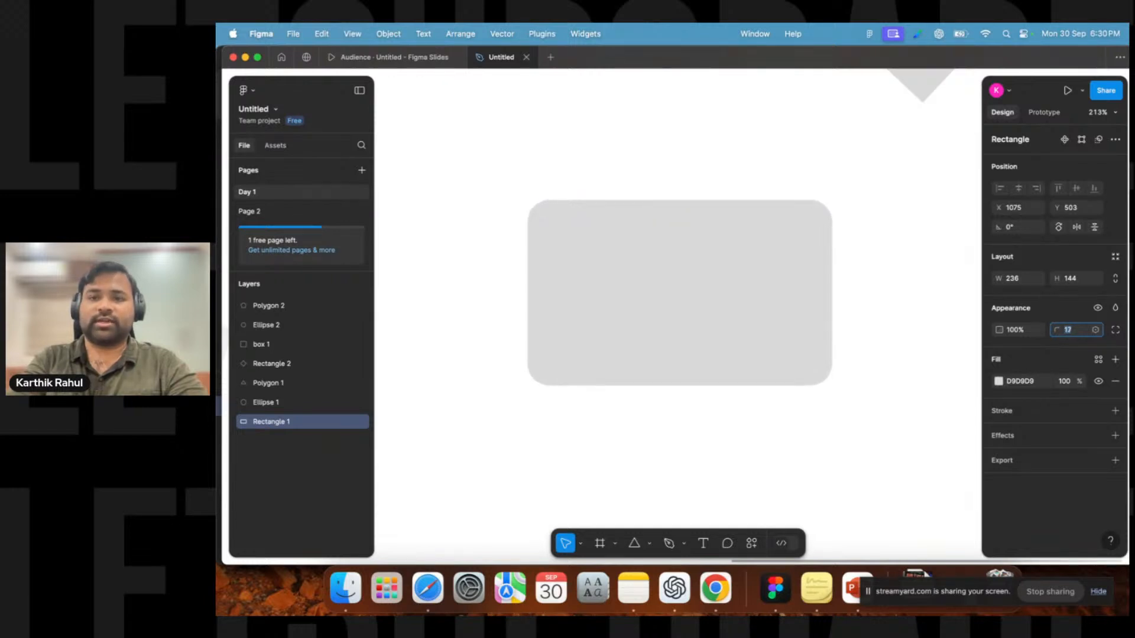
Adjust the rectangle's corner radius by dragging a corner radius handle on the canvas.
{"action": "left_click", "coordinate": [874, 289]}
{"action": "left_click", "coordinate": [820, 224]}
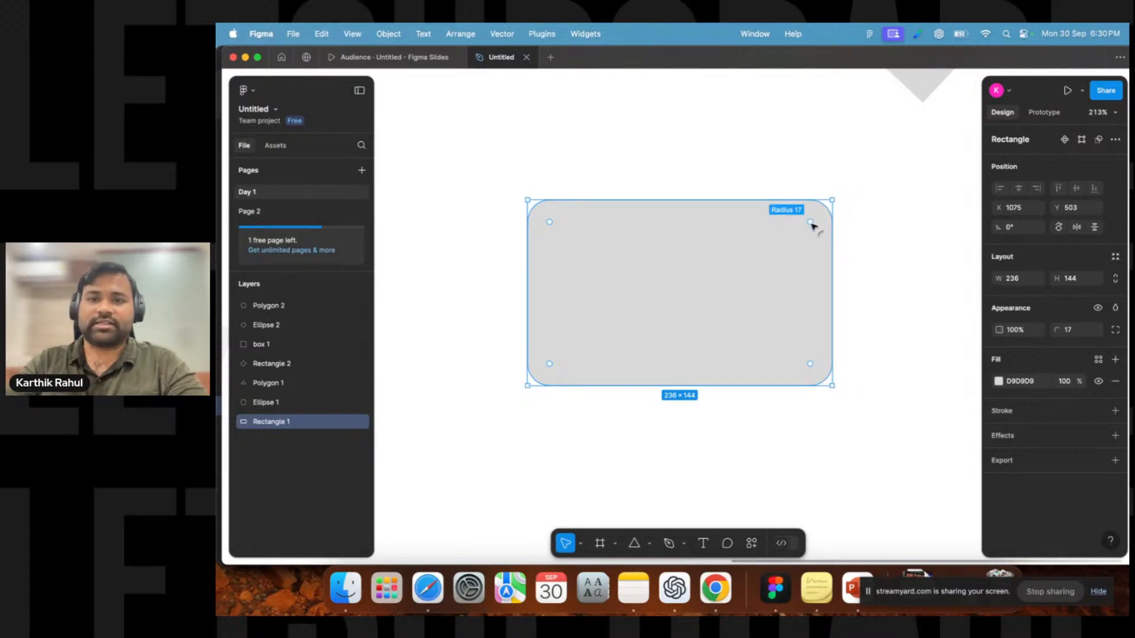
{"action": "mouse_move", "coordinate": [812, 224]}
{"action": "left_mouse_down"}
{"action": "mouse_move", "coordinate": [823, 213]}
{"action": "mouse_move", "coordinate": [755, 294]}
{"action": "mouse_move", "coordinate": [795, 240]}
{"action": "mouse_move", "coordinate": [844, 203]}
{"action": "mouse_move", "coordinate": [822, 227]}
{"action": "left_mouse_up"}
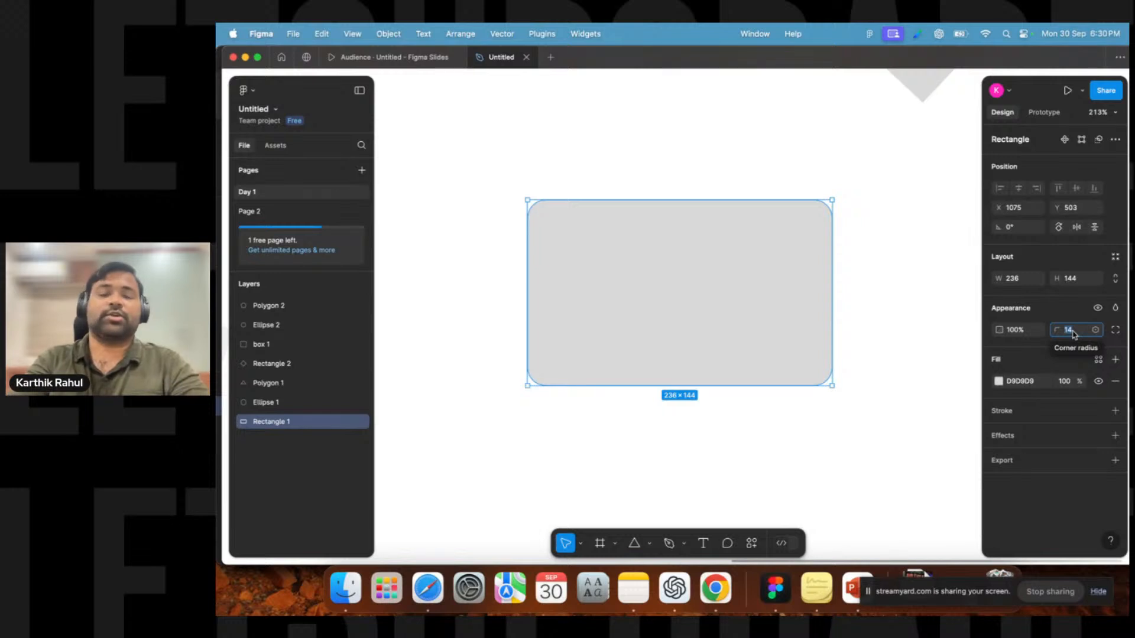
Set the rectangle's corner radius to 24.
{"action": "type", "text": "18"}
{"action": "key", "text": "Return"}
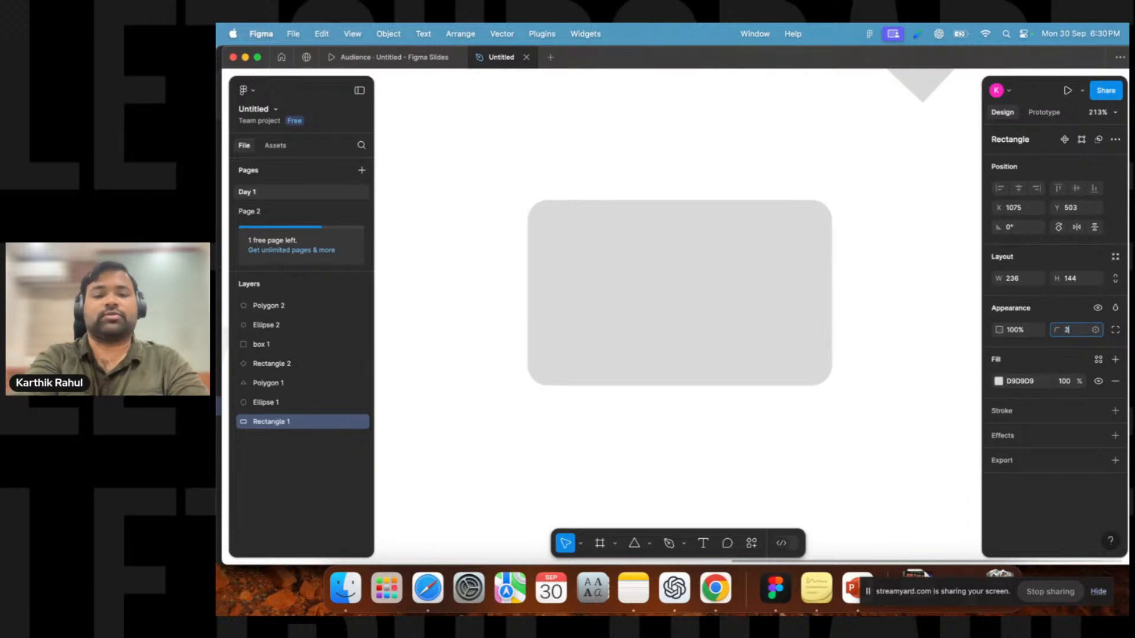
{"action": "type", "text": "24"}
{"action": "key", "text": "Return"}
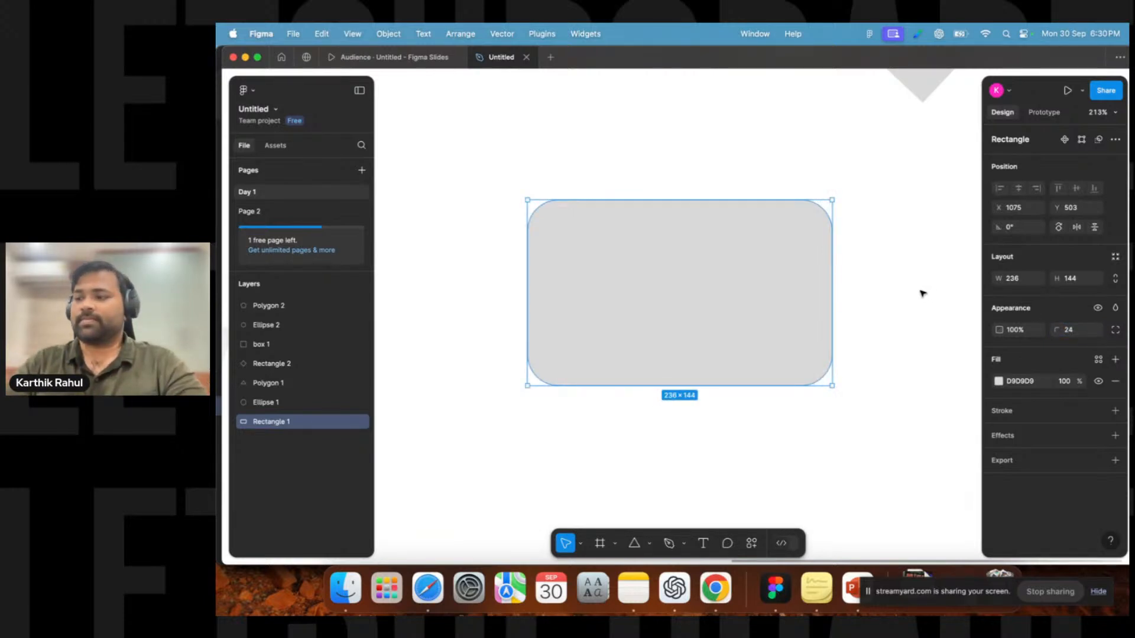
{"action": "left_click", "coordinate": [904, 281]}
{"action": "left_click", "coordinate": [770, 256]}
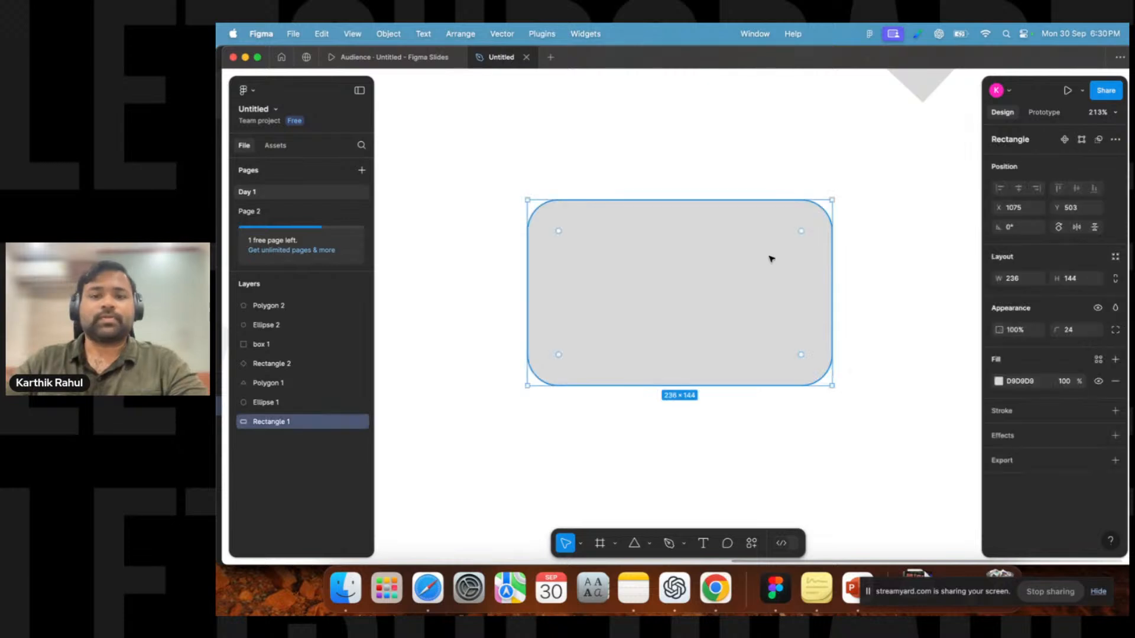
Change the rounded rectangle's fill colour to red FF0000.
{"action": "scroll", "coordinate": [771, 258], "scroll_direction": "down", "scroll_amount": 2}
{"action": "scroll", "coordinate": [771, 258], "scroll_direction": "down", "scroll_amount": 5}
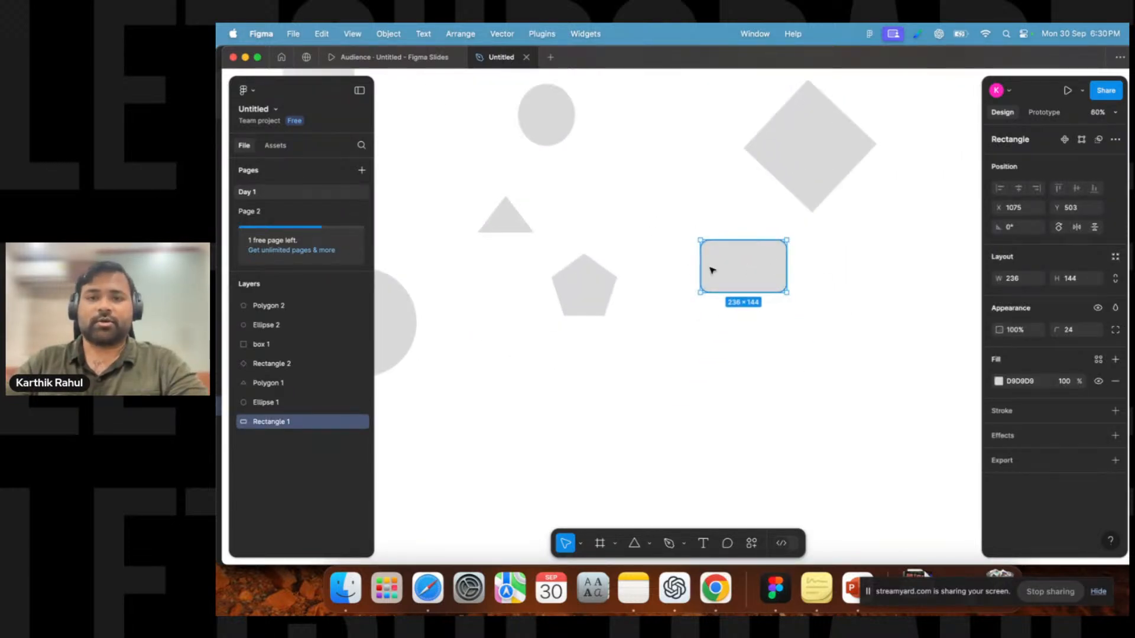
{"action": "left_click", "coordinate": [662, 260]}
{"action": "scroll", "coordinate": [676, 268], "scroll_direction": "down", "scroll_amount": 3}
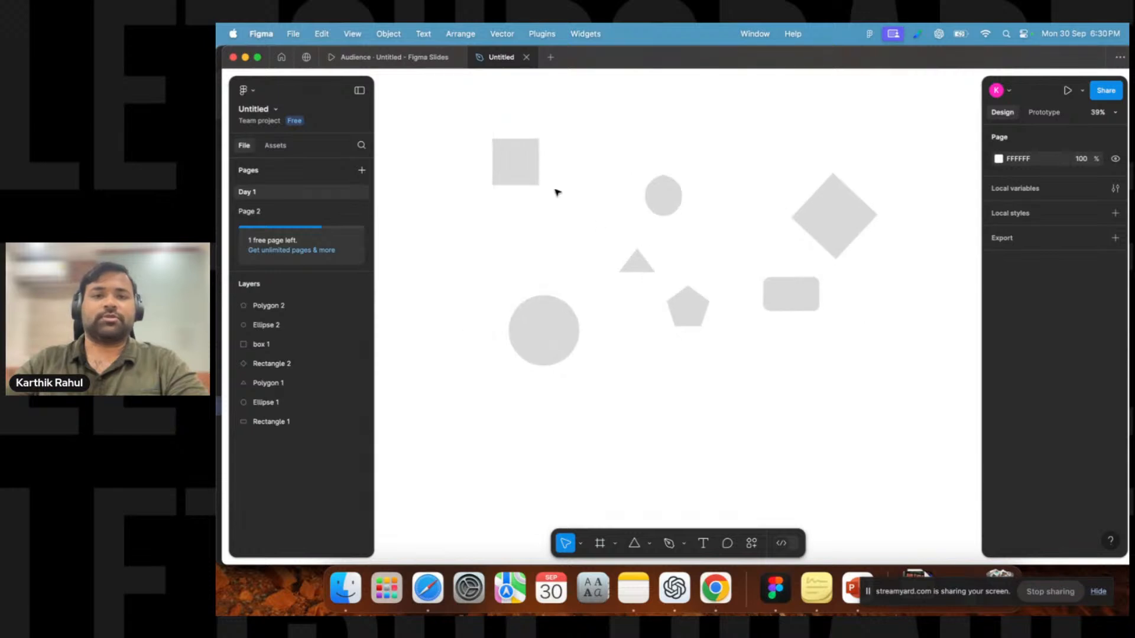
{"action": "left_click_drag", "start_coordinate": [500, 123], "coordinate": [881, 415]}
{"action": "left_click", "coordinate": [839, 396]}
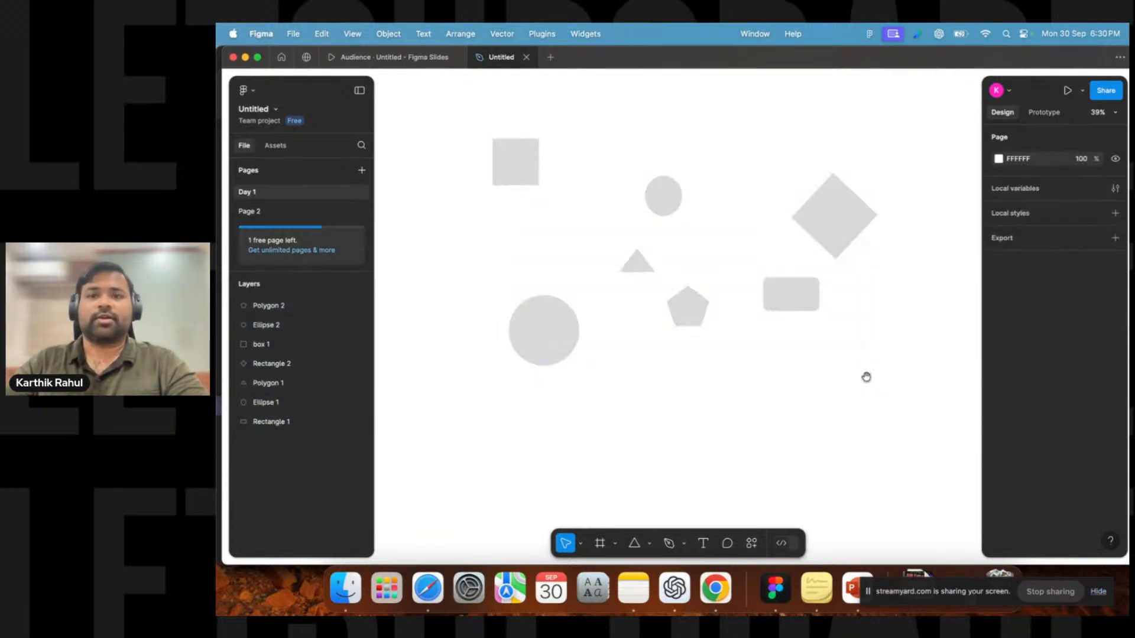
{"action": "scroll", "coordinate": [692, 319], "scroll_direction": "right", "scroll_amount": 3}
{"action": "left_click", "coordinate": [688, 305]}
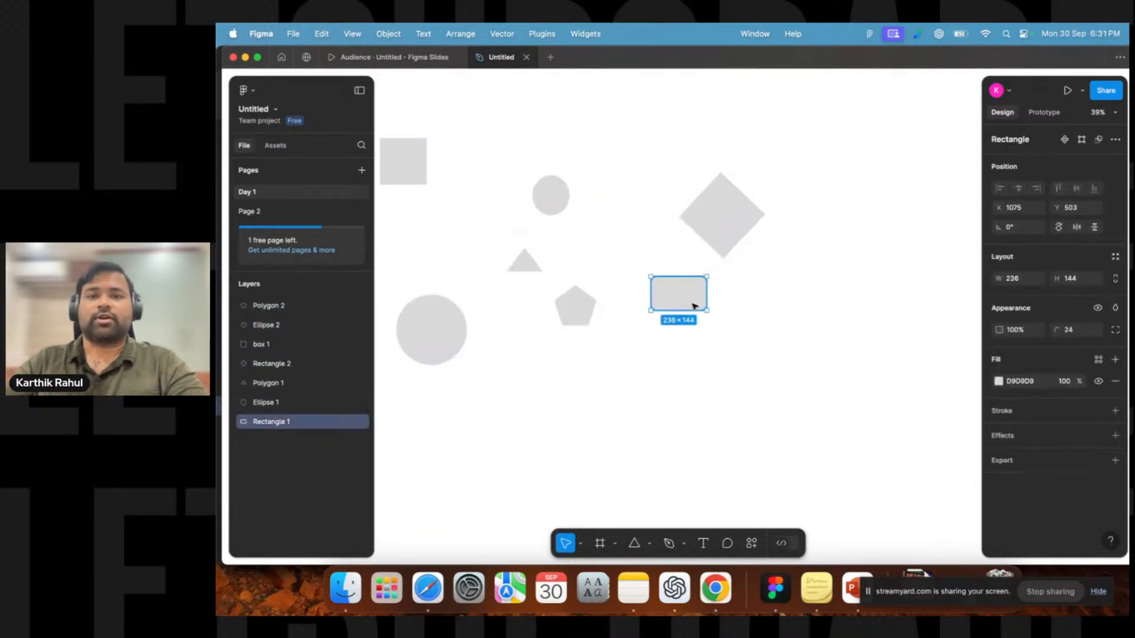
{"action": "left_click", "coordinate": [998, 381]}
{"action": "left_click_drag", "start_coordinate": [910, 340], "coordinate": [981, 259]}
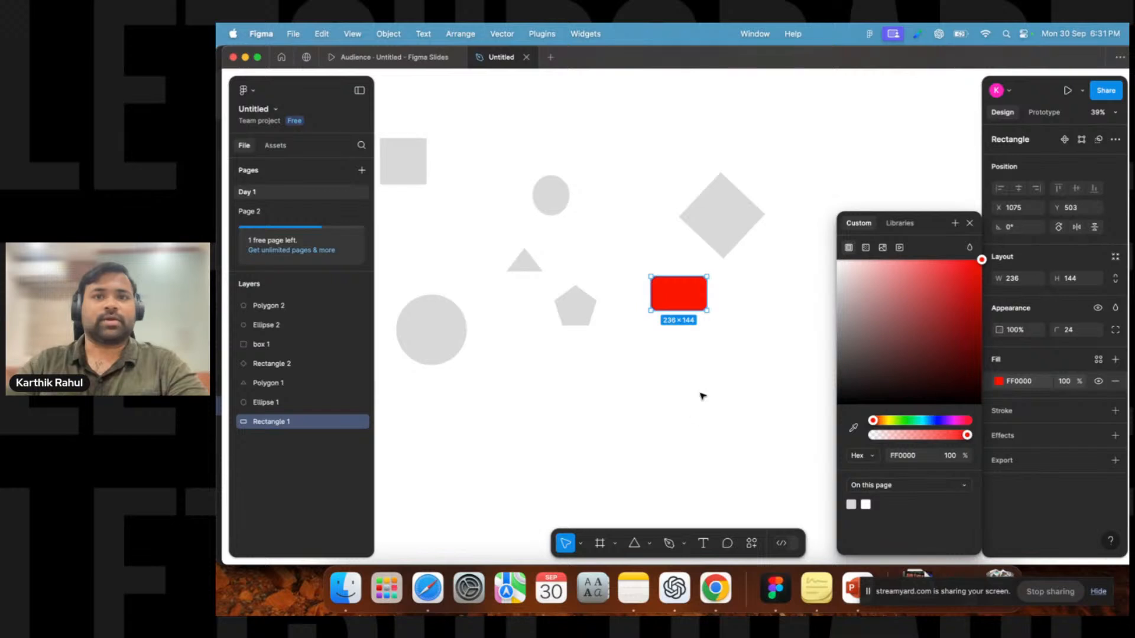
{"action": "left_click", "coordinate": [743, 283]}
Move the red rectangle and the diamond up toward the top of the canvas.
{"action": "left_click", "coordinate": [617, 545]}
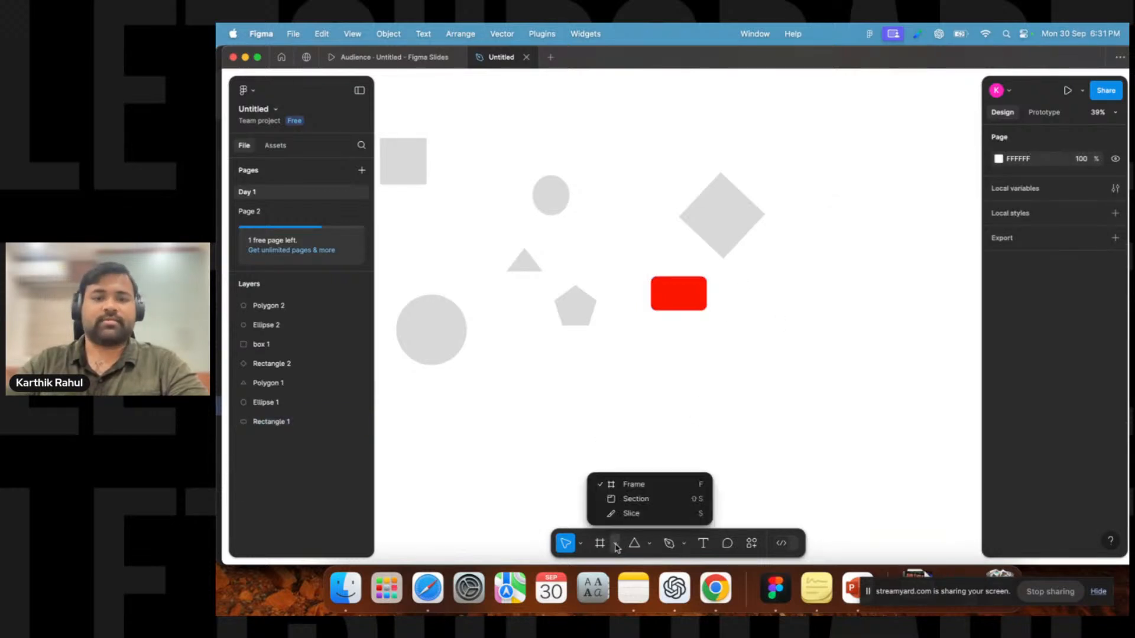
{"action": "left_click", "coordinate": [761, 388]}
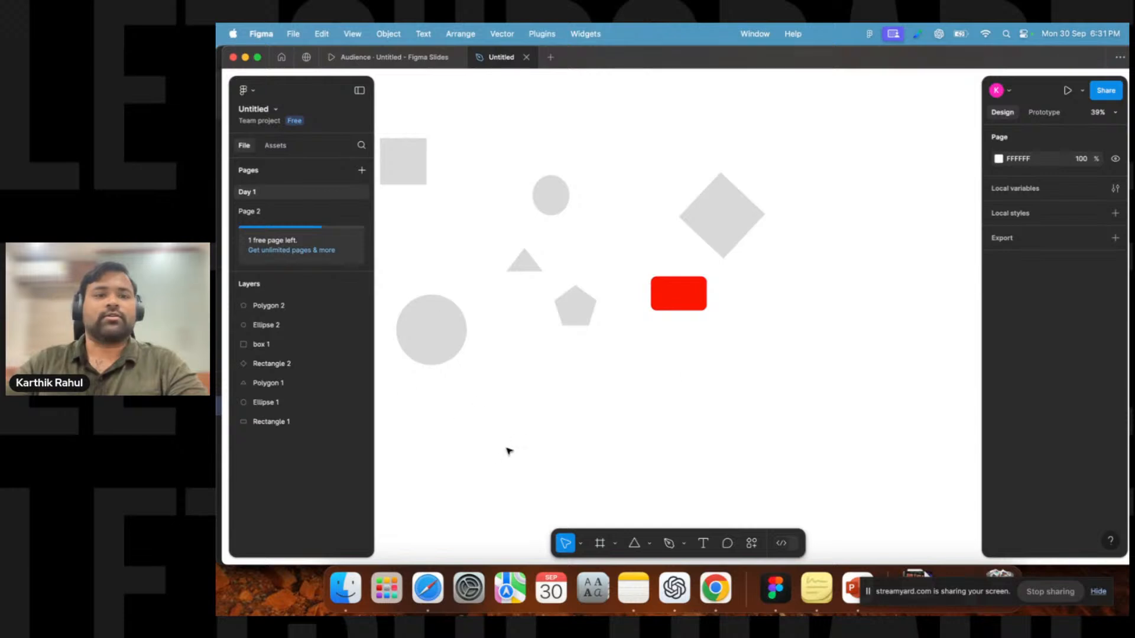
{"action": "left_click", "coordinate": [688, 293]}
{"action": "left_click_drag", "start_coordinate": [684, 268], "coordinate": [607, 137]}
{"action": "left_click_drag", "start_coordinate": [732, 188], "coordinate": [712, 124]}
{"action": "left_click", "coordinate": [704, 305]}
{"action": "key", "text": "space"}
{"action": "left_click_drag", "start_coordinate": [796, 346], "coordinate": [699, 340]}
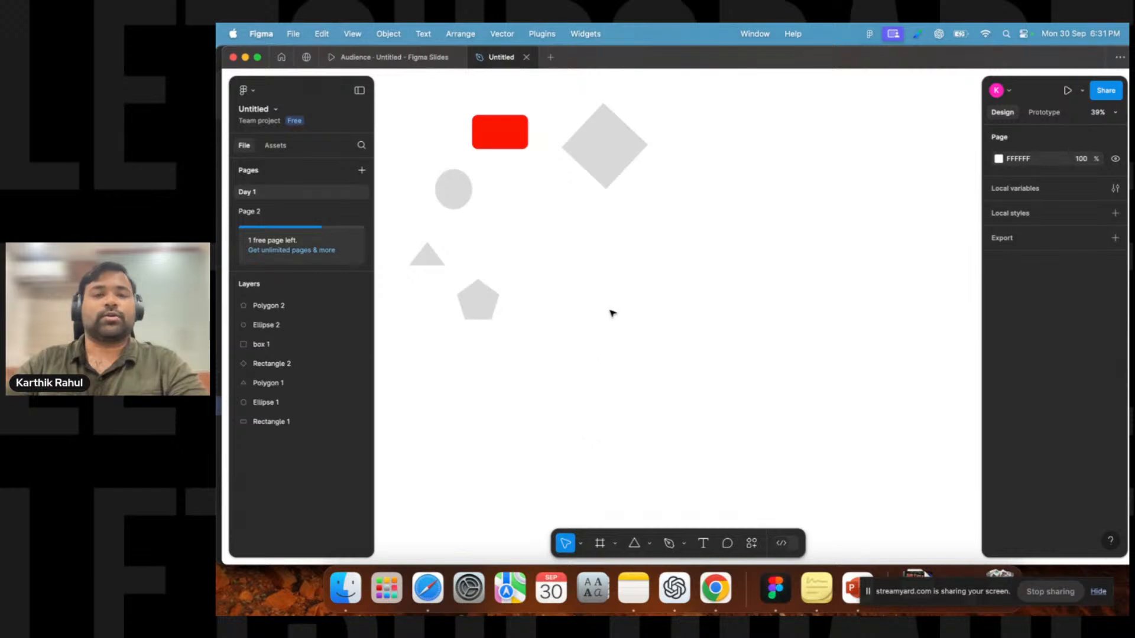
Add an iPhone 14 & 15 Pro Max frame to the canvas with the Frame tool preset.
{"action": "left_click", "coordinate": [615, 543]}
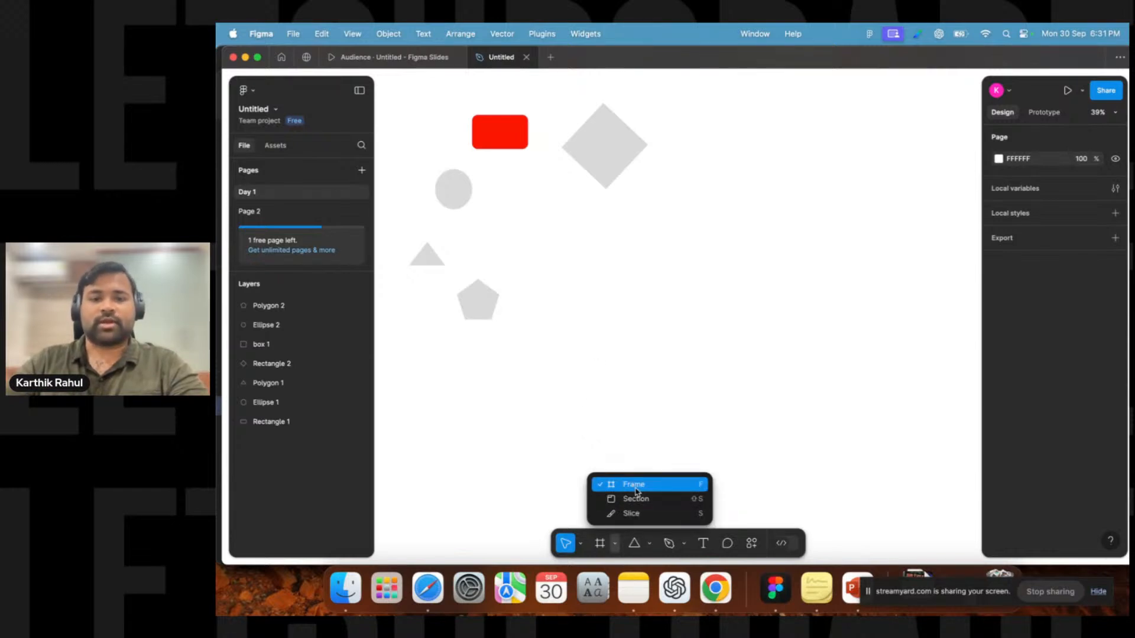
{"action": "left_click", "coordinate": [593, 435]}
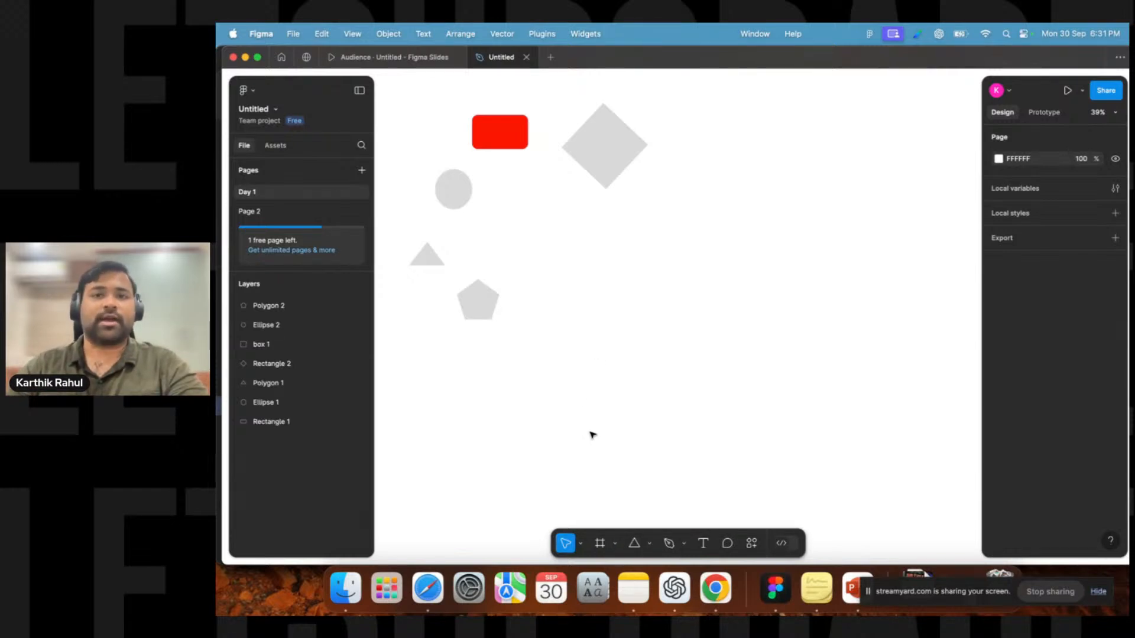
{"action": "left_click", "coordinate": [601, 544]}
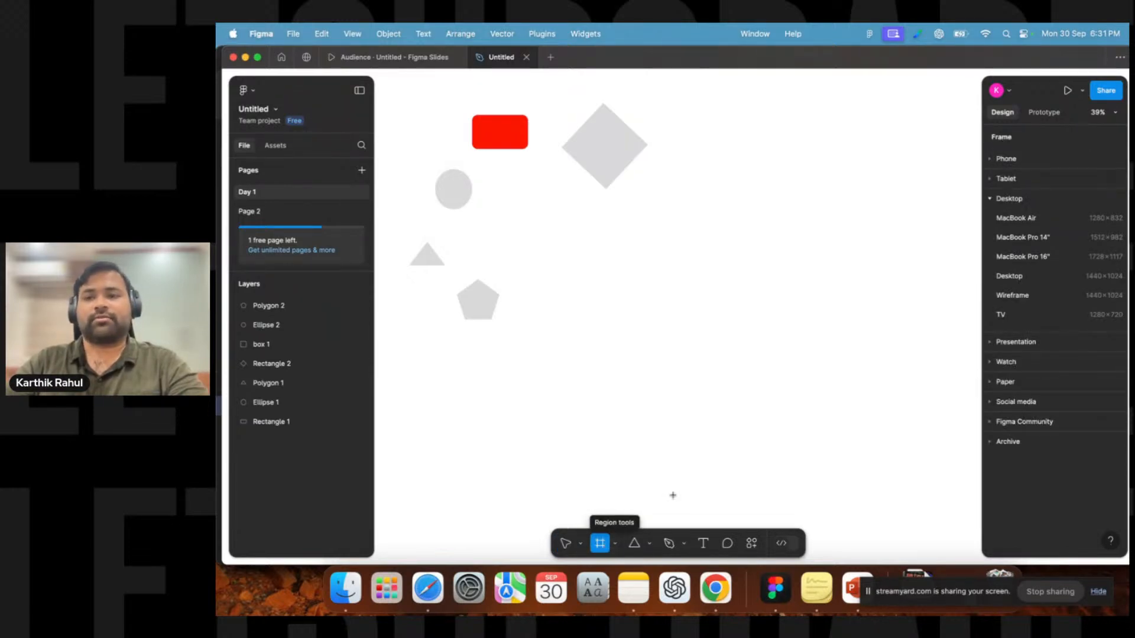
{"action": "left_click", "coordinate": [1000, 160]}
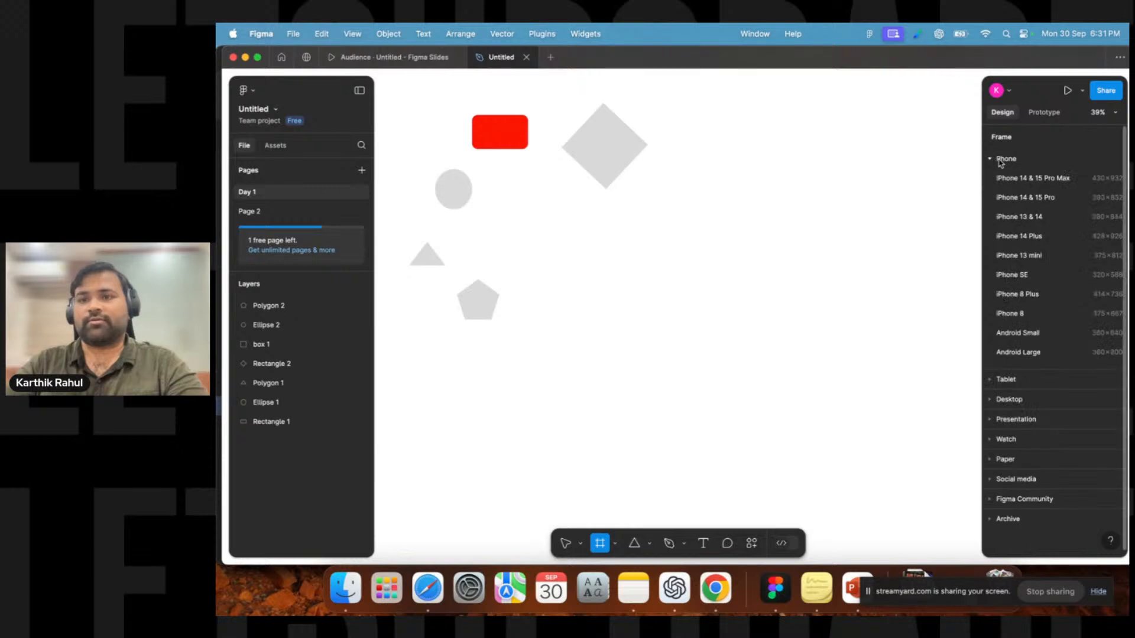
{"action": "left_click", "coordinate": [994, 161]}
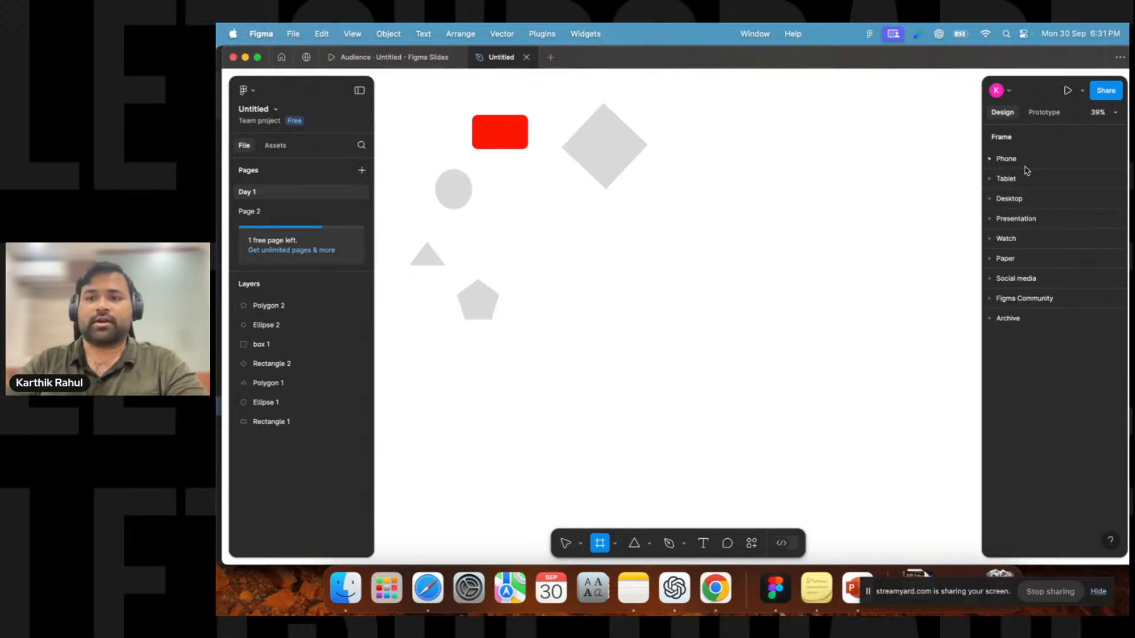
{"action": "left_click", "coordinate": [991, 159]}
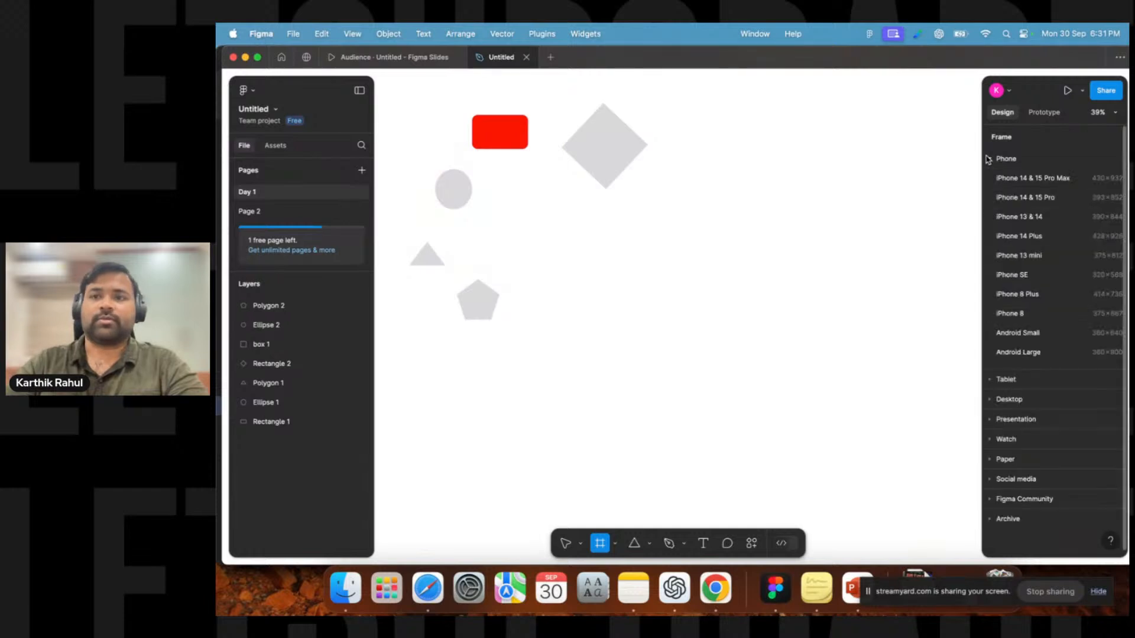
{"action": "left_click", "coordinate": [1021, 185]}
{"action": "left_click", "coordinate": [793, 218]}
{"action": "left_click", "coordinate": [671, 196]}
{"action": "left_click", "coordinate": [885, 156]}
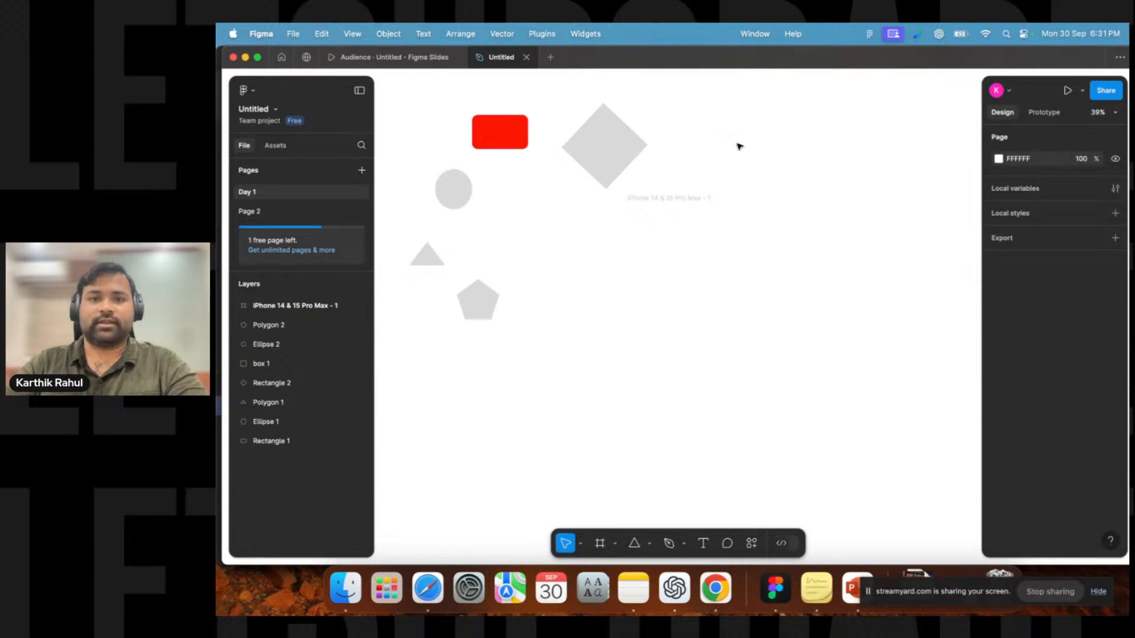
Set the page background colour to grey C1BCBC.
{"action": "left_click", "coordinate": [999, 158]}
{"action": "left_click_drag", "start_coordinate": [838, 172], "coordinate": [840, 209]}
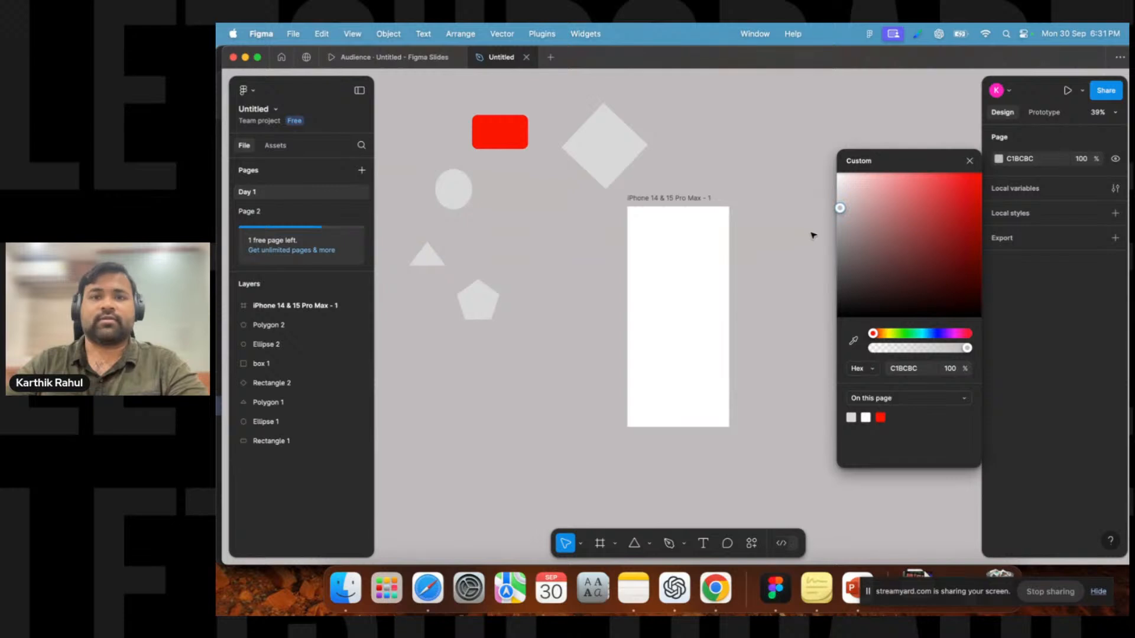
{"action": "left_click", "coordinate": [969, 161]}
Move the iPhone frame a little to the right.
{"action": "left_click_drag", "start_coordinate": [676, 199], "coordinate": [738, 198]}
{"action": "left_click", "coordinate": [612, 353]}
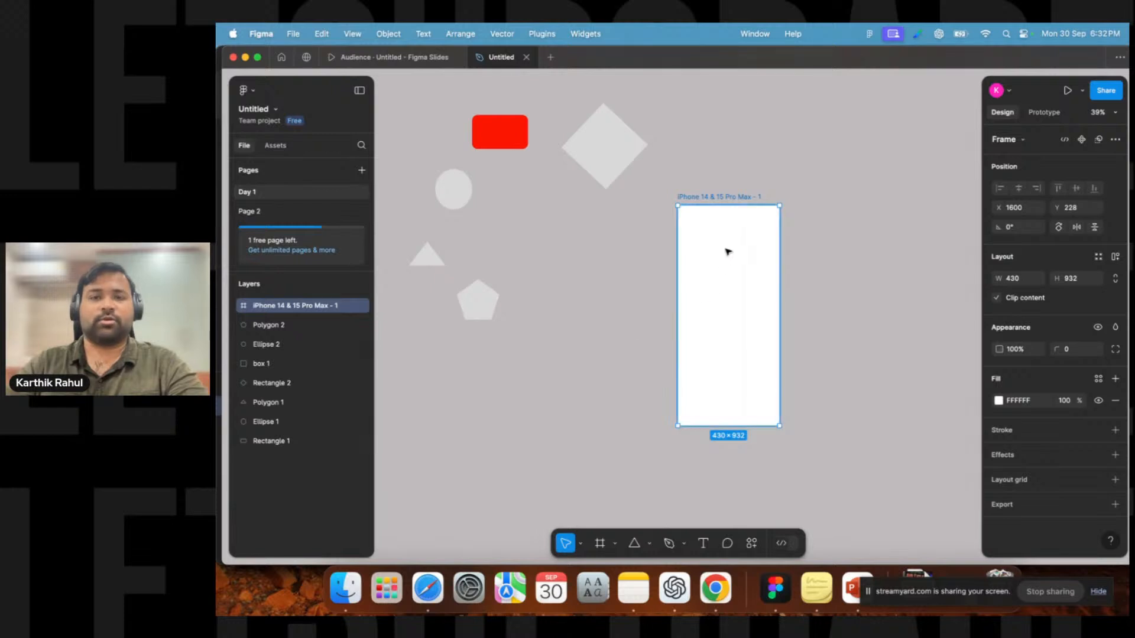
{"action": "left_click", "coordinate": [619, 269]}
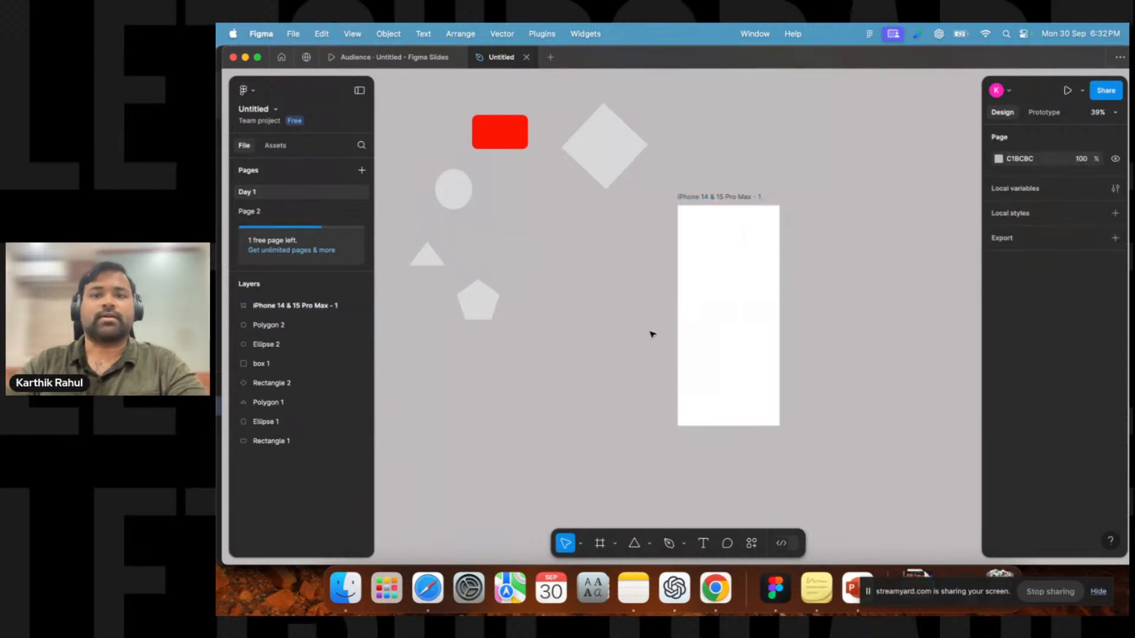
Draw a rectangle about 299 × 70 near the top of the iPhone frame.
{"action": "left_click", "coordinate": [650, 544]}
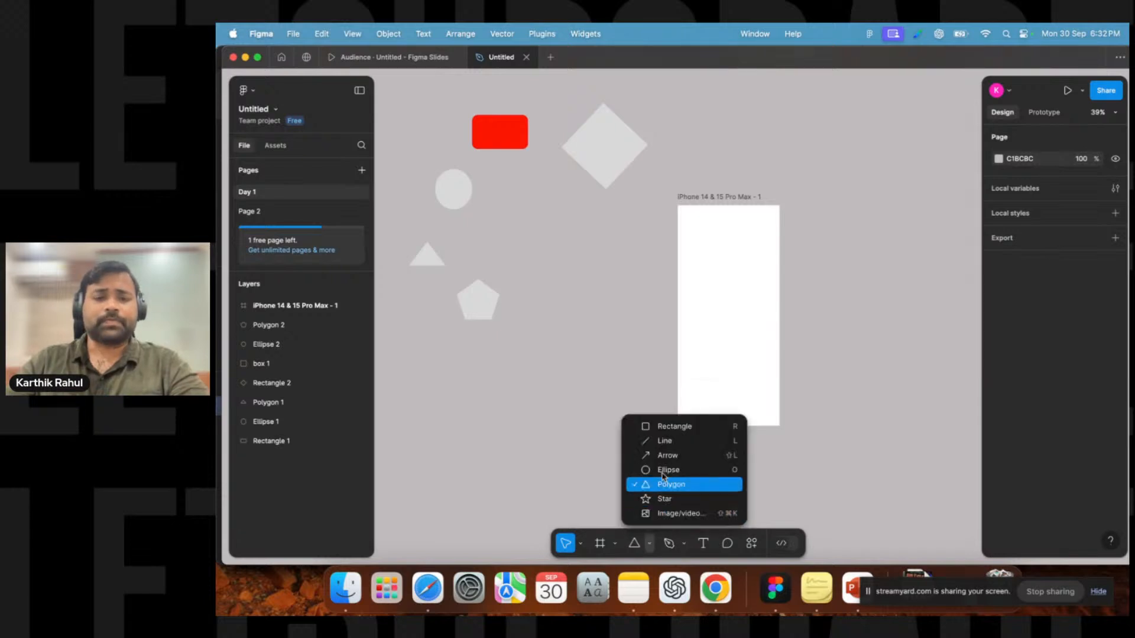
{"action": "left_click", "coordinate": [666, 430]}
{"action": "mouse_move", "coordinate": [697, 246]}
{"action": "left_mouse_down"}
{"action": "mouse_move", "coordinate": [768, 258]}
{"action": "mouse_move", "coordinate": [685, 241]}
{"action": "mouse_move", "coordinate": [683, 300]}
{"action": "mouse_move", "coordinate": [683, 258]}
{"action": "left_mouse_up"}
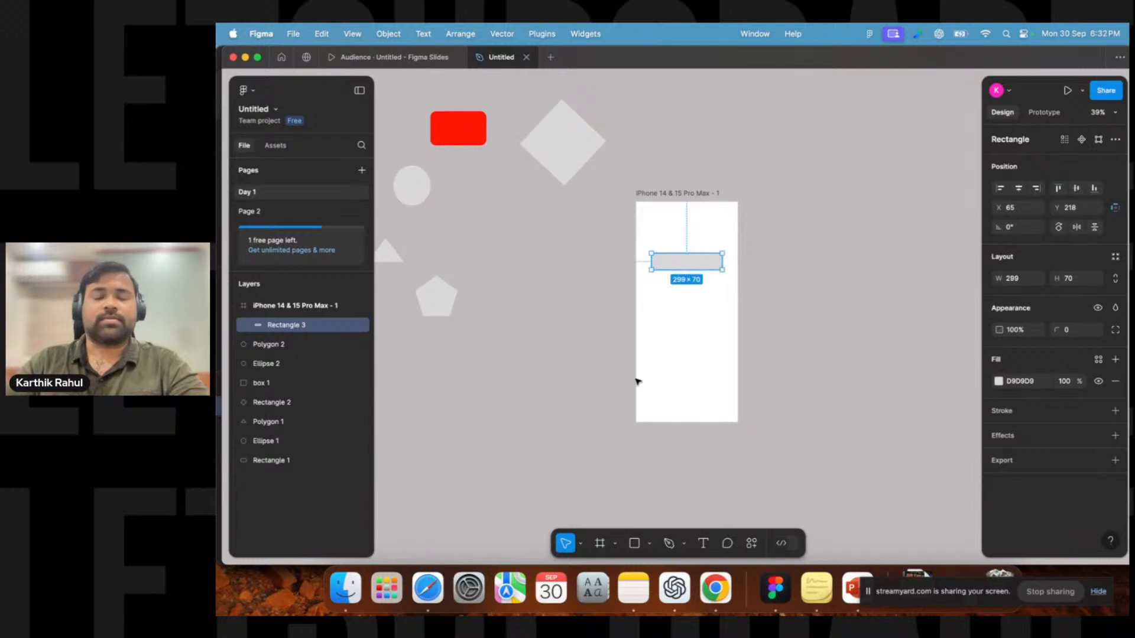
Move the new rectangle out of the frame onto the canvas beside it.
{"action": "left_click", "coordinate": [588, 320]}
{"action": "left_click_drag", "start_coordinate": [589, 283], "coordinate": [574, 283]}
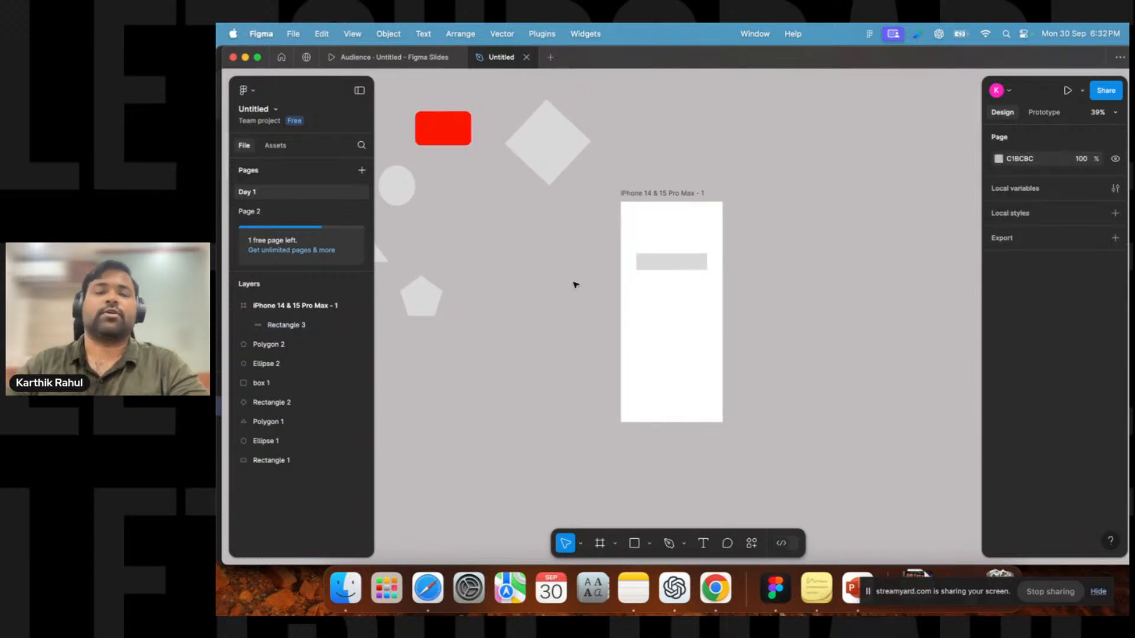
{"action": "left_click_drag", "start_coordinate": [672, 260], "coordinate": [775, 278]}
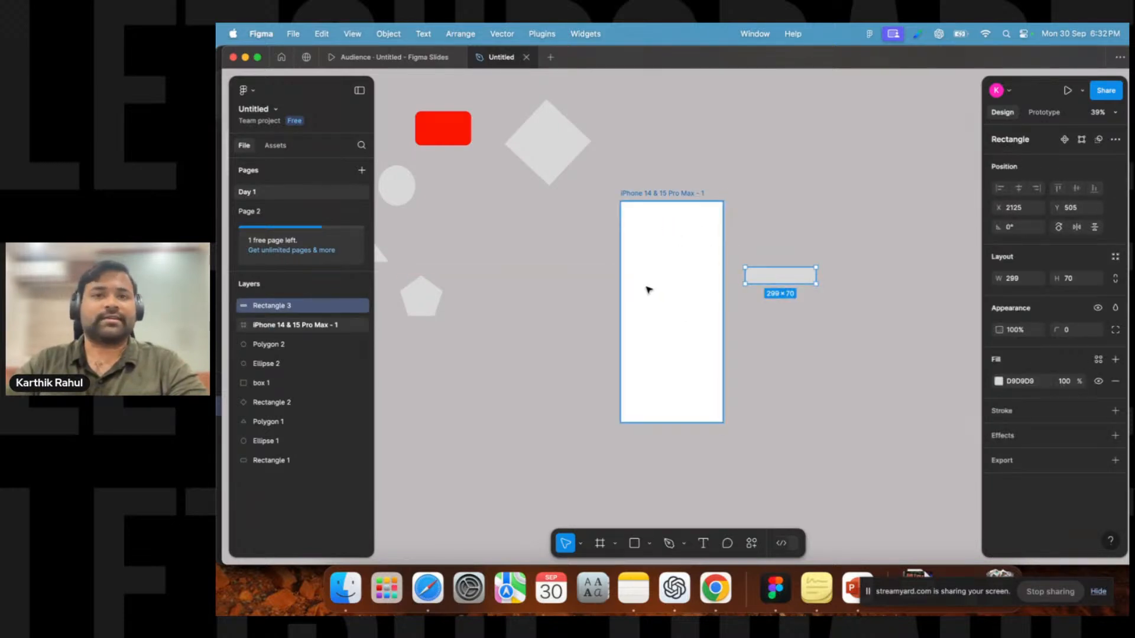
Add a text layer reading "Login" near the top of the iPhone frame.
{"action": "left_click", "coordinate": [703, 543]}
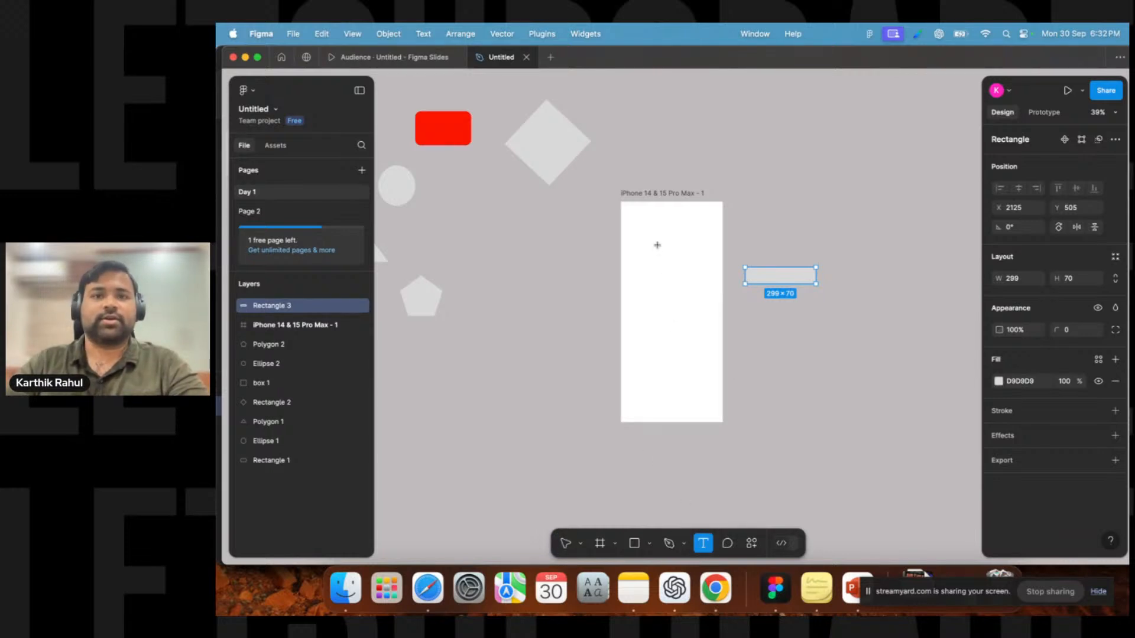
{"action": "scroll", "coordinate": [658, 245], "scroll_direction": "up", "scroll_amount": 3}
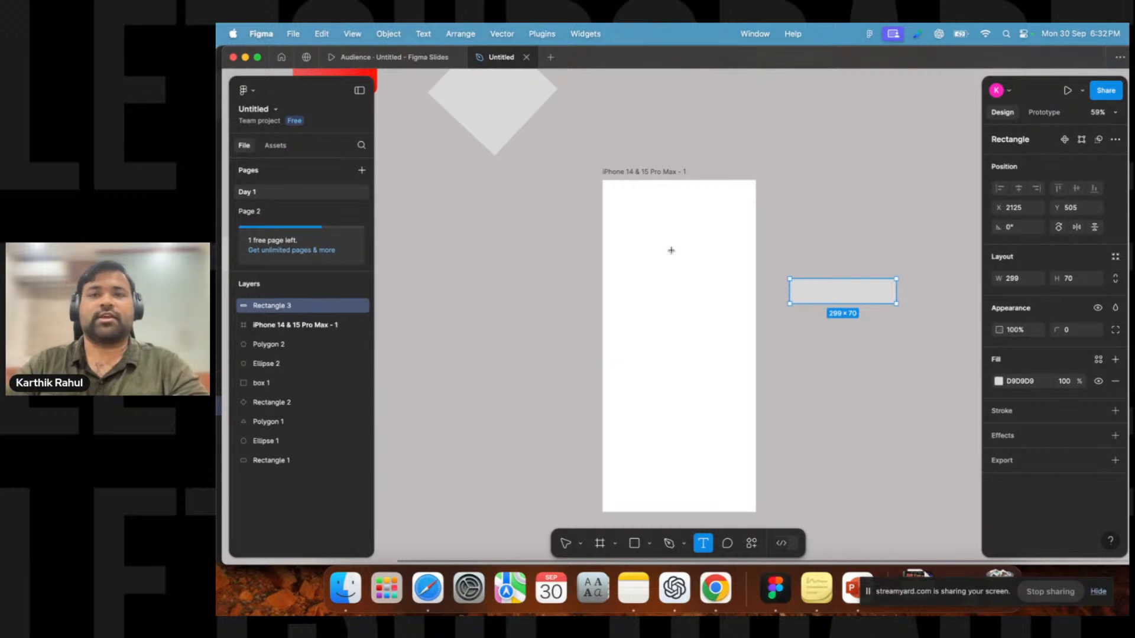
{"action": "left_click", "coordinate": [667, 225]}
{"action": "type", "text": "Lo"}
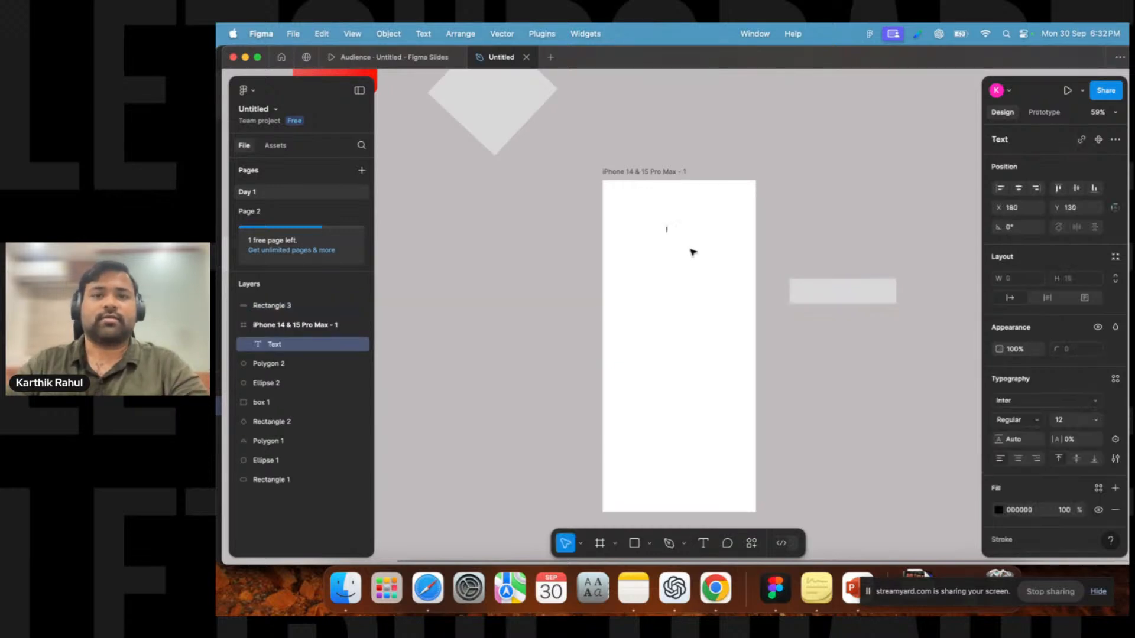
{"action": "type", "text": "gin"}
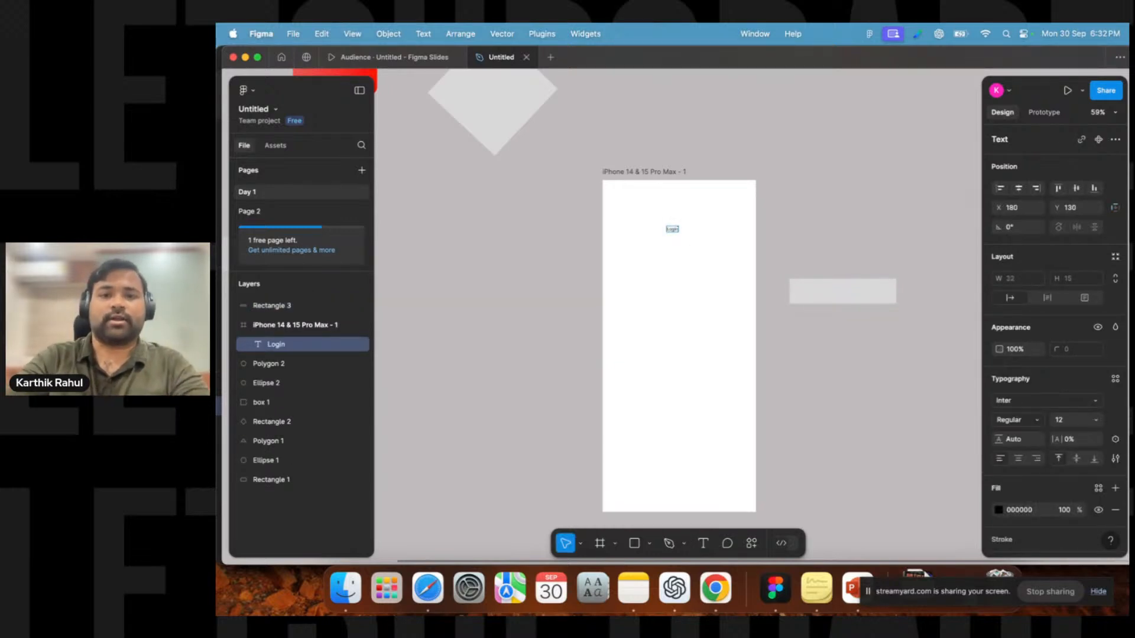
{"action": "key", "text": "Escape"}
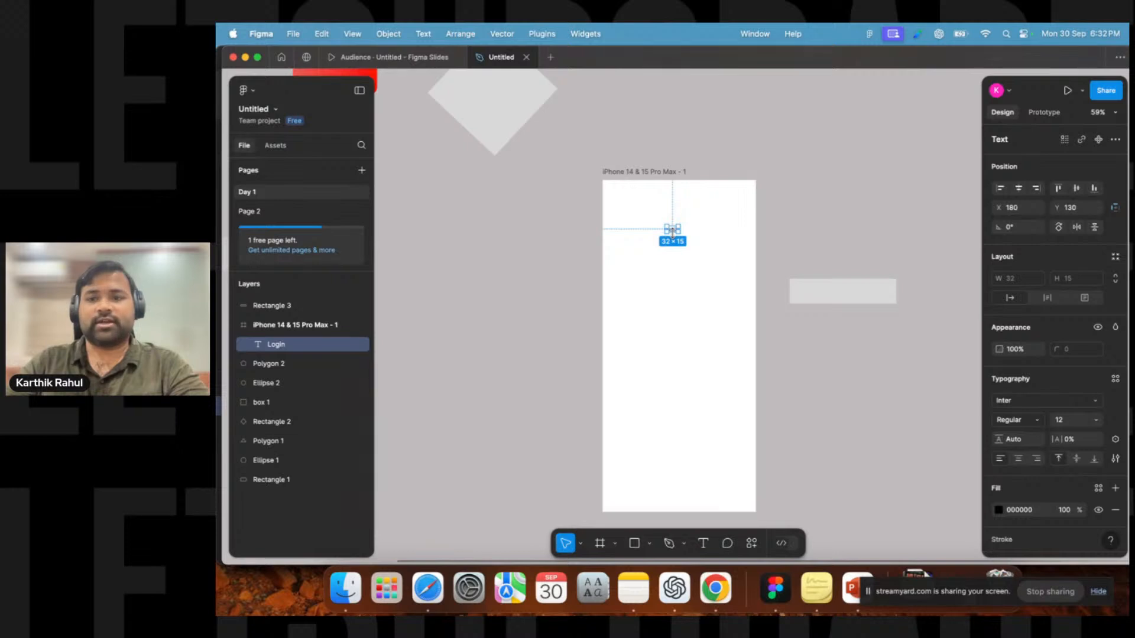
Set the Login text's font size to 36.
{"action": "left_click", "coordinate": [1073, 421]}
{"action": "type", "text": "2"}
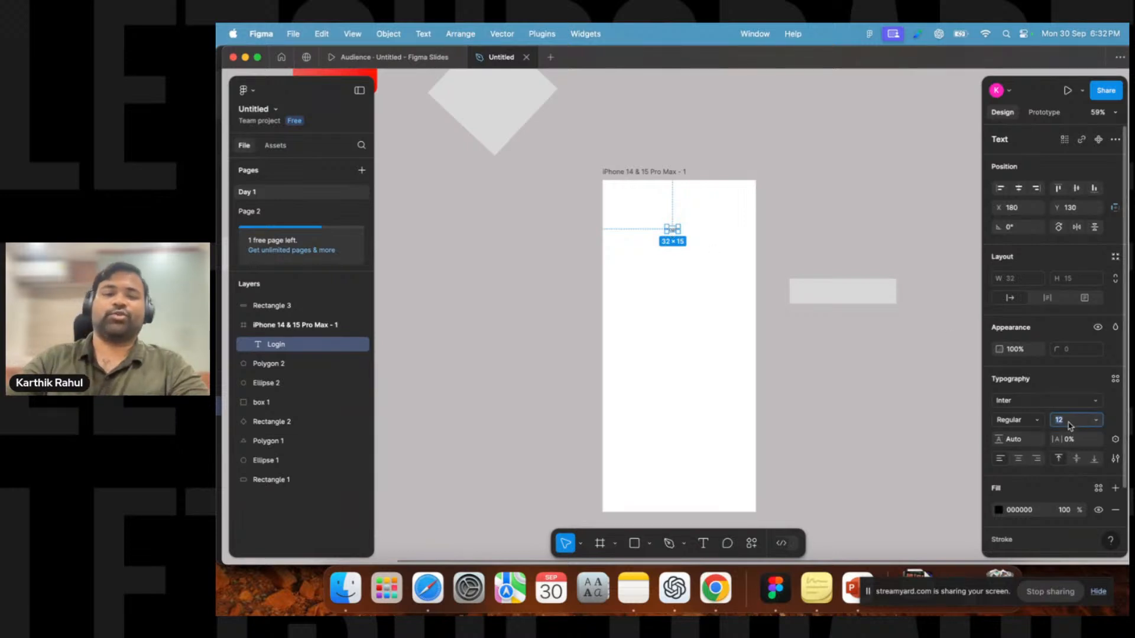
{"action": "type", "text": "4"}
{"action": "left_click", "coordinate": [1069, 423]}
{"action": "key", "text": "Up"}
{"action": "key", "text": "Up"}
{"action": "key", "text": "Up"}
{"action": "key", "text": "Up"}
{"action": "key", "text": "Up"}
{"action": "key", "text": "Up"}
{"action": "key", "text": "Up"}
{"action": "key", "text": "Up"}
{"action": "key", "text": "Up"}
{"action": "key", "text": "Up"}
{"action": "key", "text": "Up"}
{"action": "key", "text": "Up"}
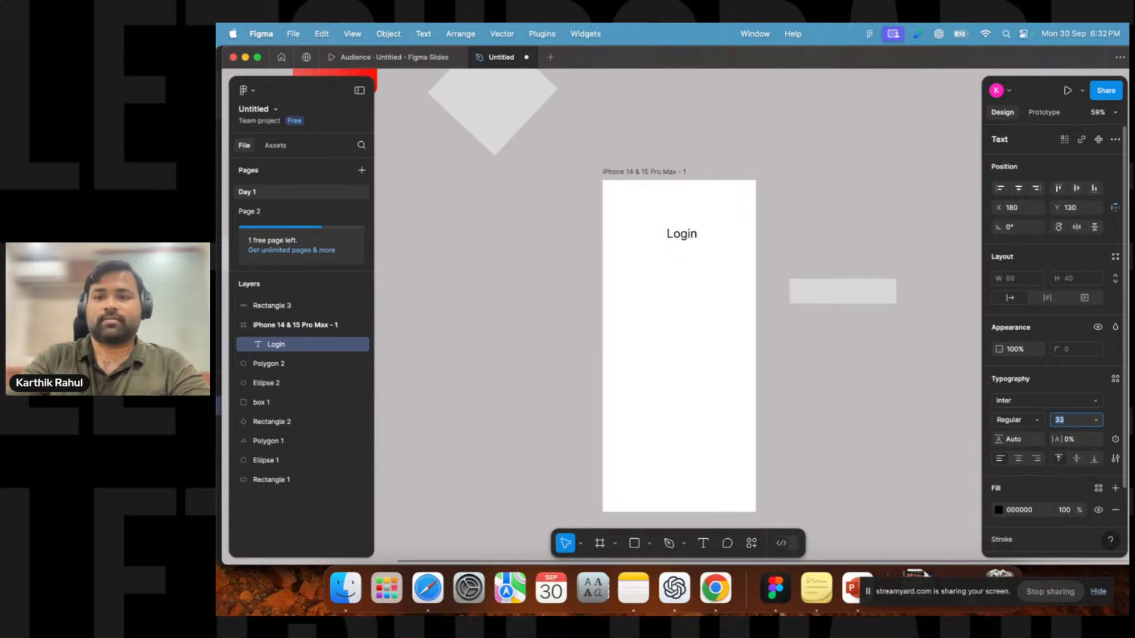
Move the Login text slightly down and align it to the horizontal centre of the frame.
{"action": "left_click", "coordinate": [611, 278]}
{"action": "mouse_move", "coordinate": [687, 239]}
{"action": "left_mouse_down"}
{"action": "mouse_move", "coordinate": [677, 262]}
{"action": "mouse_move", "coordinate": [675, 248]}
{"action": "mouse_move", "coordinate": [724, 251]}
{"action": "mouse_move", "coordinate": [683, 250]}
{"action": "left_mouse_up"}
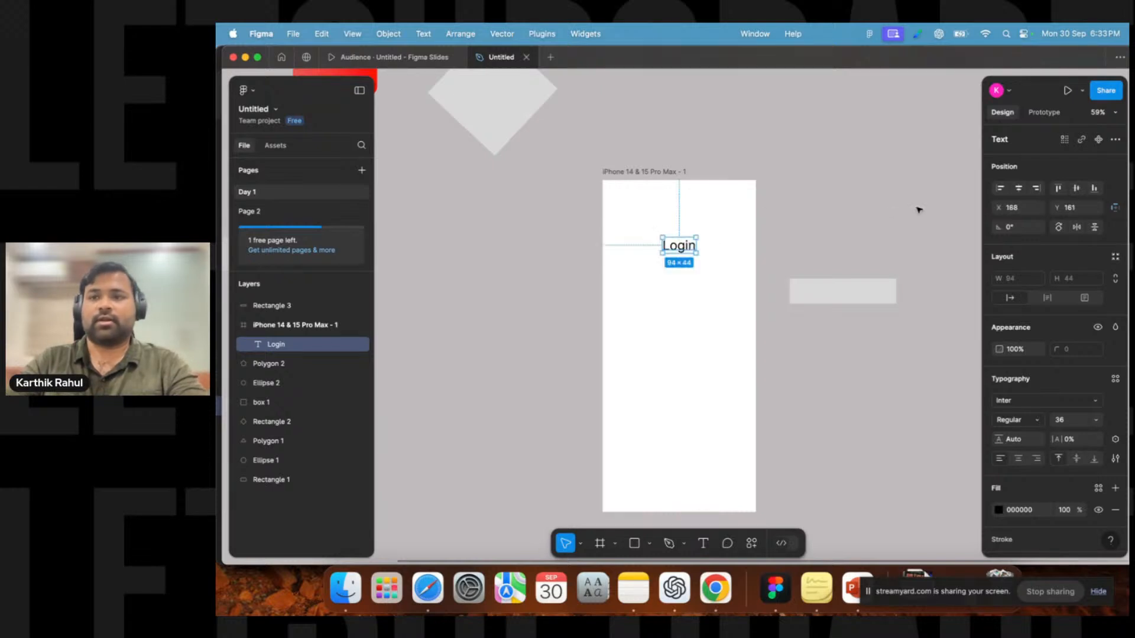
{"action": "left_click", "coordinate": [1018, 189]}
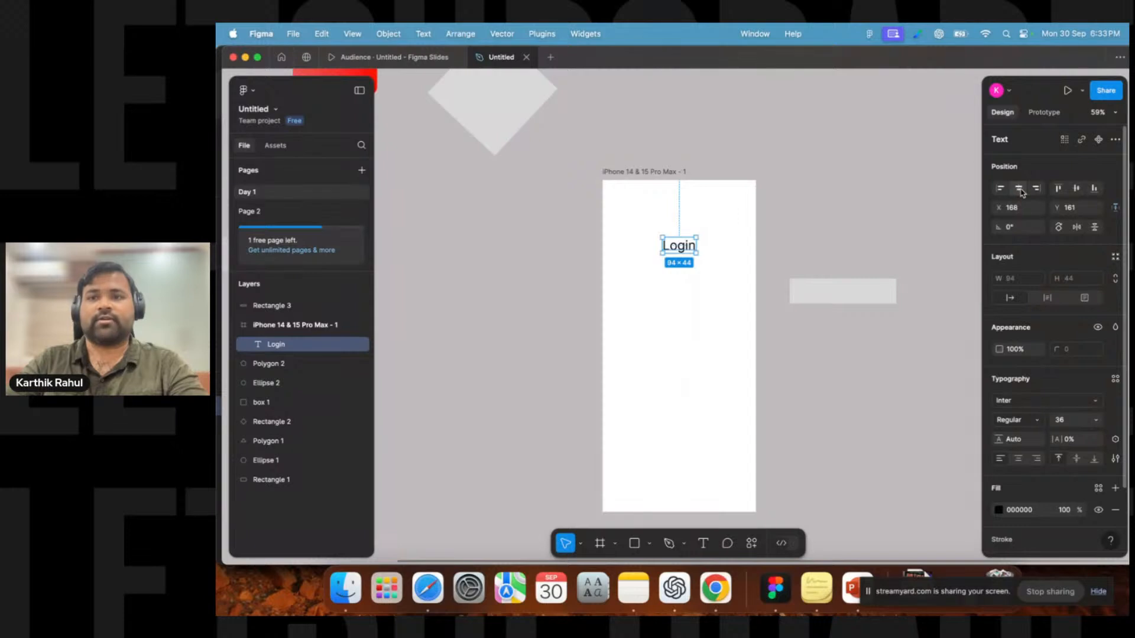
{"action": "left_click", "coordinate": [1037, 189]}
{"action": "left_click", "coordinate": [1000, 189]}
{"action": "left_click", "coordinate": [1019, 189]}
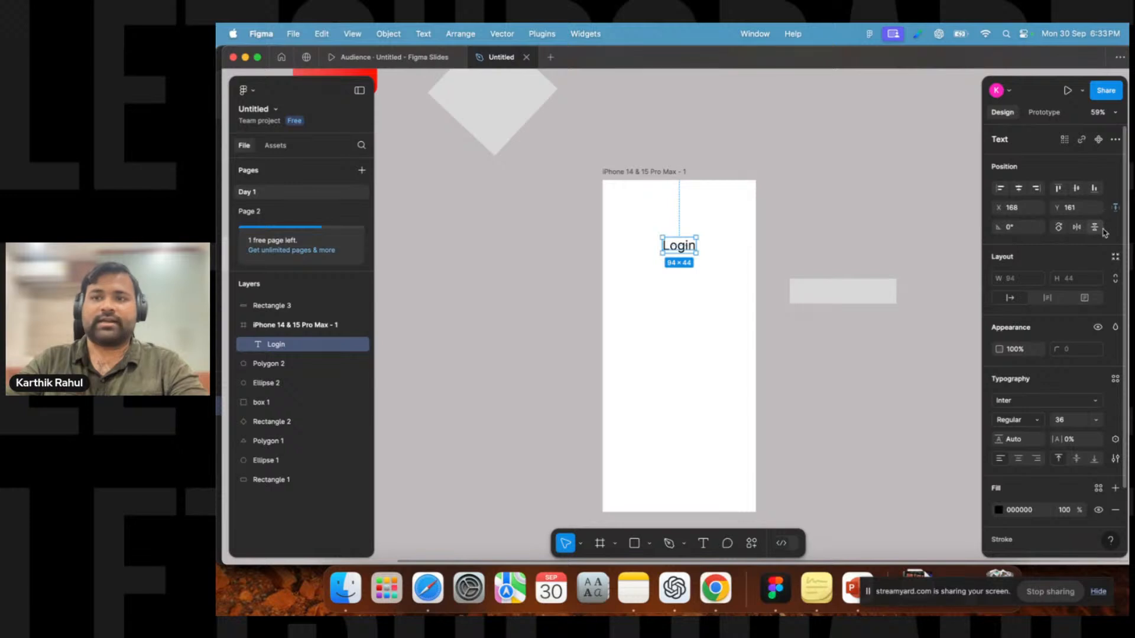
Nudge the Login text slightly upward within the iPhone frame.
{"action": "left_click_drag", "start_coordinate": [679, 249], "coordinate": [679, 245]}
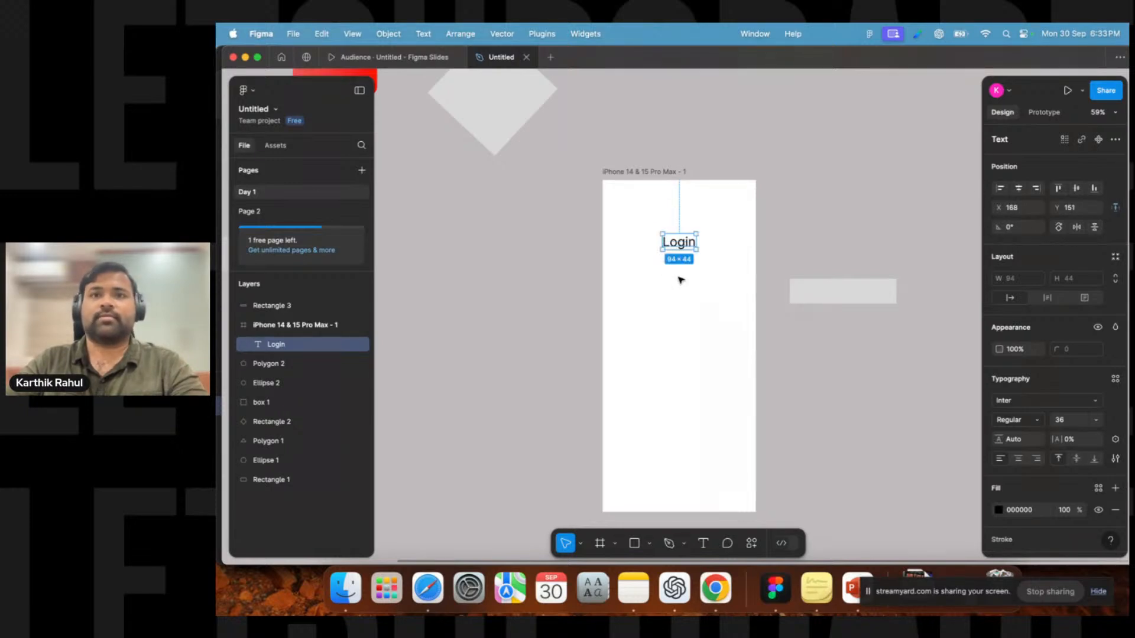
{"action": "mouse_move", "coordinate": [681, 243]}
{"action": "left_mouse_down"}
{"action": "mouse_move", "coordinate": [681, 283]}
{"action": "mouse_move", "coordinate": [677, 244]}
{"action": "left_mouse_up"}
{"action": "left_click", "coordinate": [668, 341]}
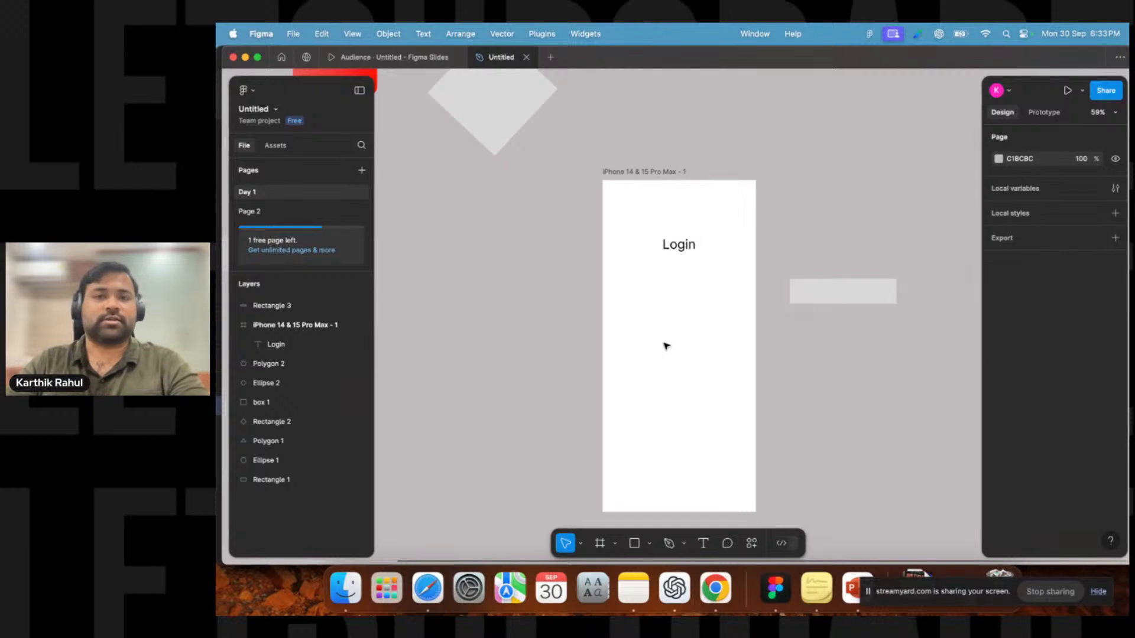
Delete the grey rectangle sitting on the canvas beside the frame.
{"action": "left_click_drag", "start_coordinate": [836, 290], "coordinate": [831, 247]}
{"action": "key", "text": "Delete"}
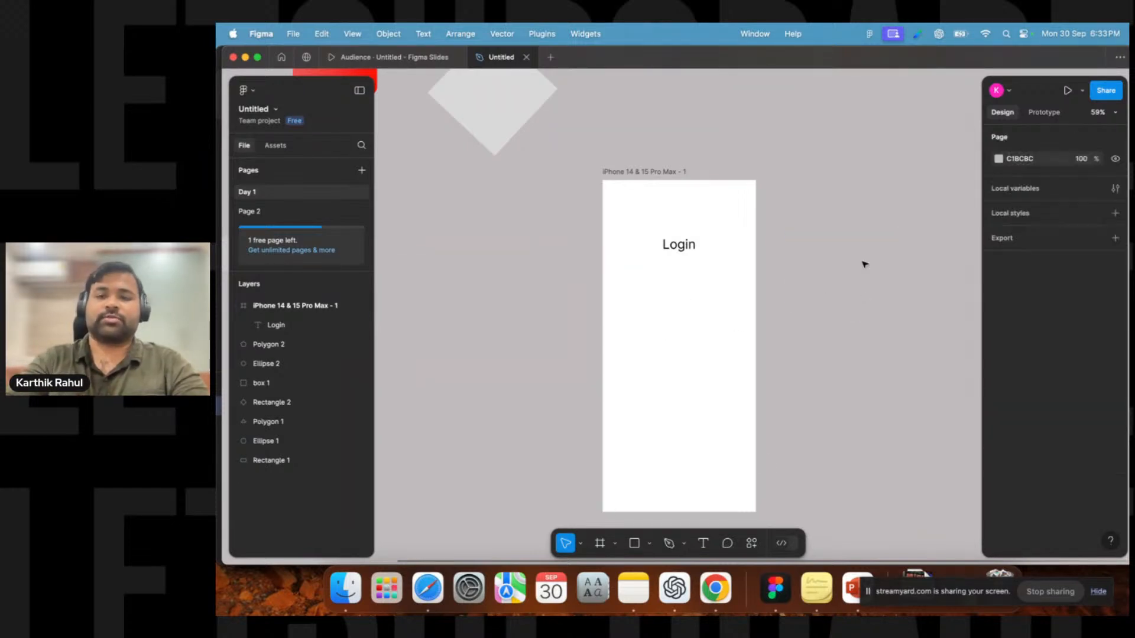
Draw a rectangle about 344 wide below the Login text inside the frame and set its height to 56.
{"action": "left_click", "coordinate": [649, 544]}
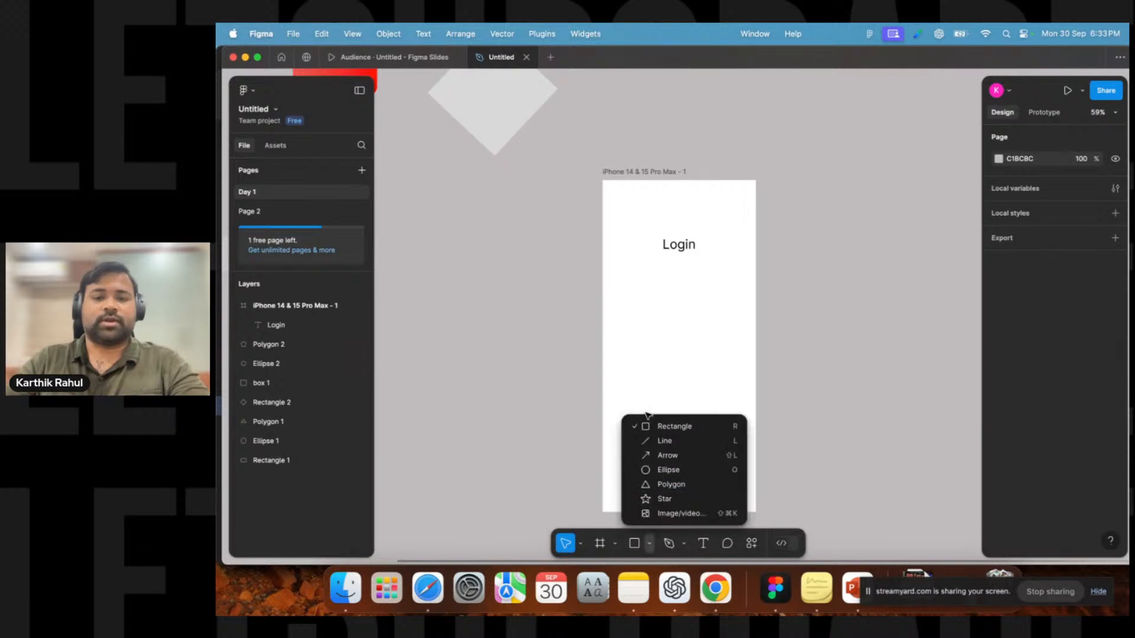
{"action": "left_click", "coordinate": [674, 426]}
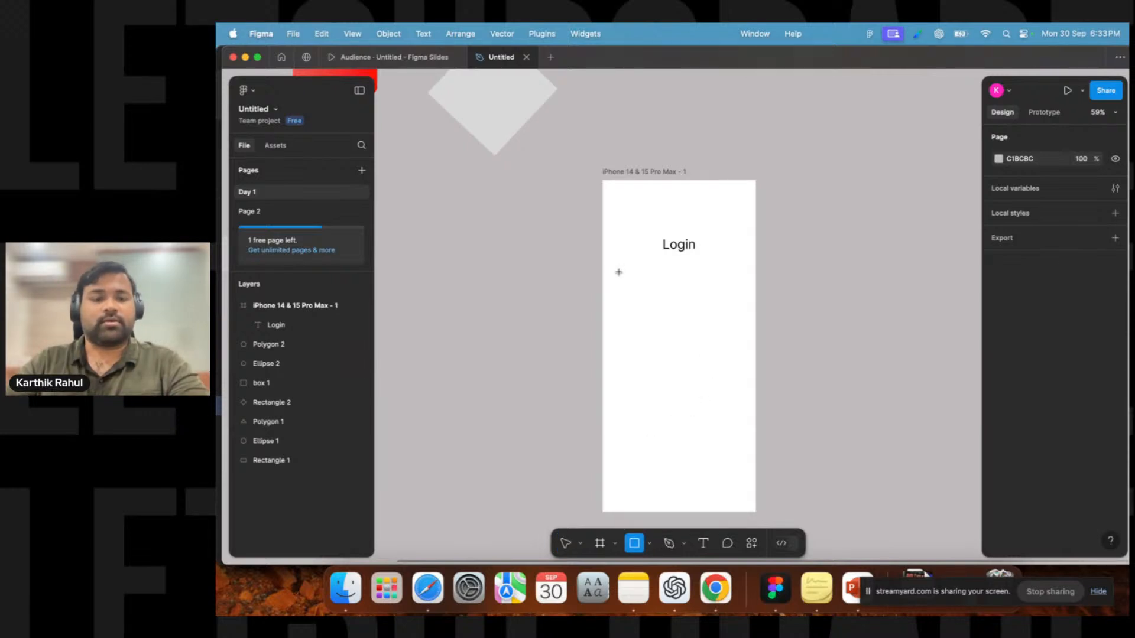
{"action": "mouse_move", "coordinate": [619, 274]}
{"action": "left_mouse_down"}
{"action": "mouse_move", "coordinate": [652, 308]}
{"action": "mouse_move", "coordinate": [743, 296]}
{"action": "mouse_move", "coordinate": [681, 302]}
{"action": "left_mouse_up"}
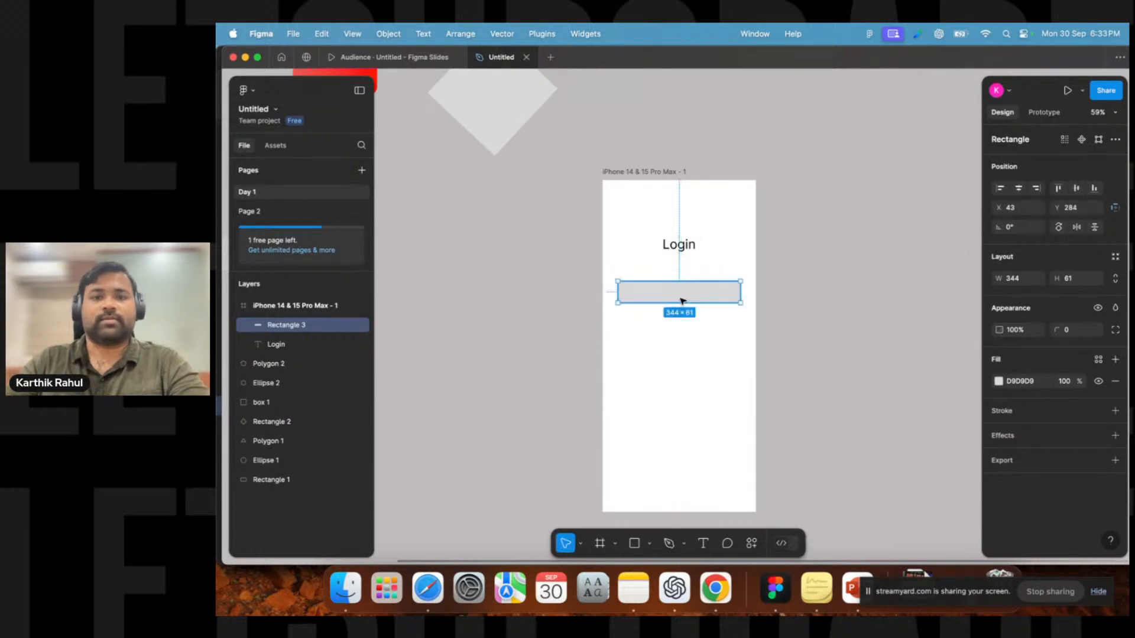
{"action": "left_click", "coordinate": [1071, 288]}
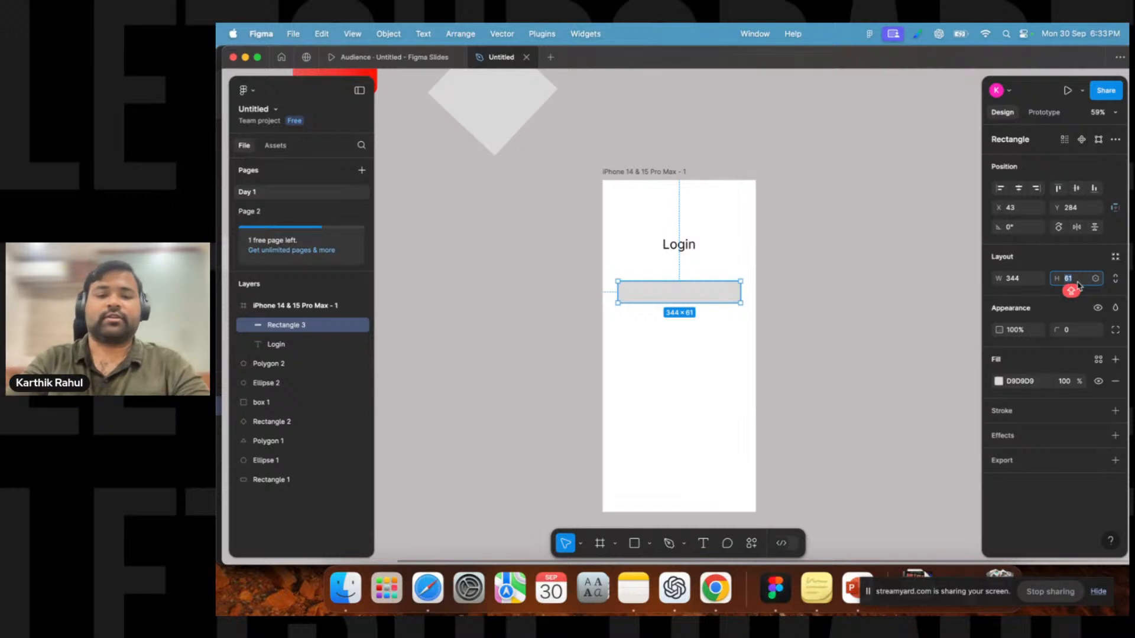
{"action": "type", "text": "56"}
{"action": "key", "text": "Return"}
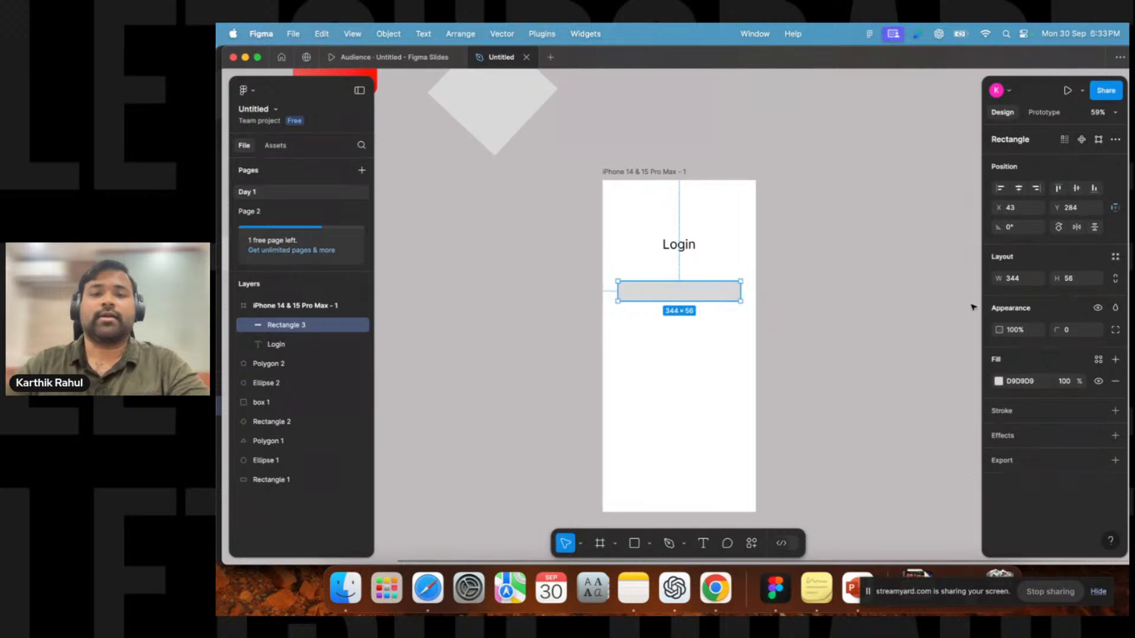
Duplicate the rectangle and move the copy further down in the frame.
{"action": "scroll", "coordinate": [661, 281], "scroll_direction": "up", "scroll_amount": 5}
{"action": "left_click_drag", "start_coordinate": [662, 307], "coordinate": [664, 309]}
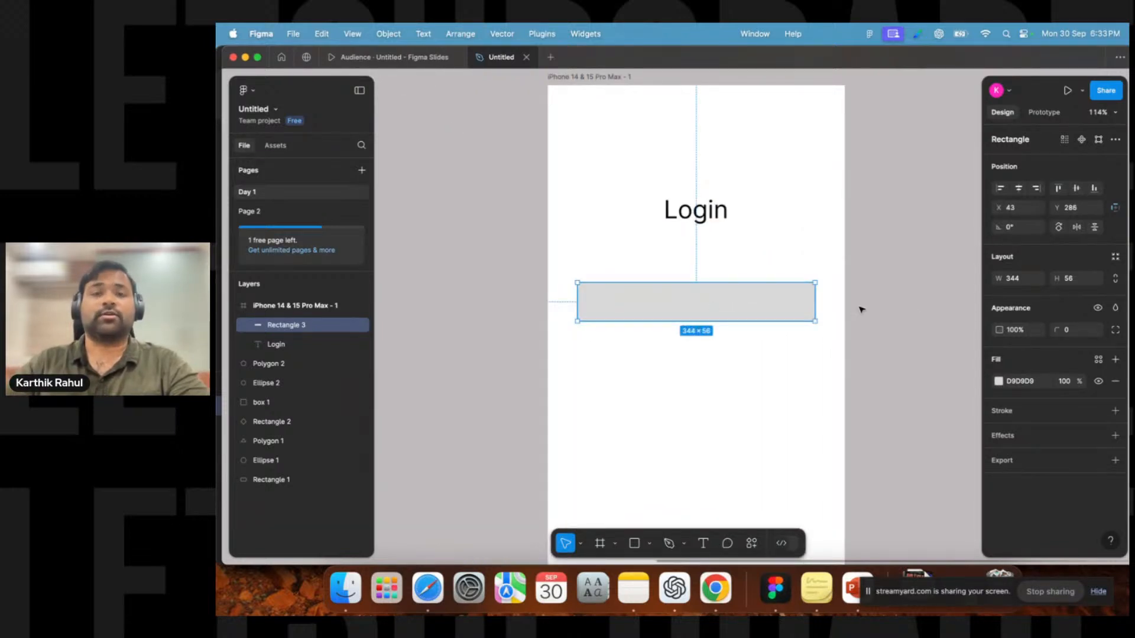
{"action": "scroll", "coordinate": [861, 310], "scroll_direction": "down", "scroll_amount": 1}
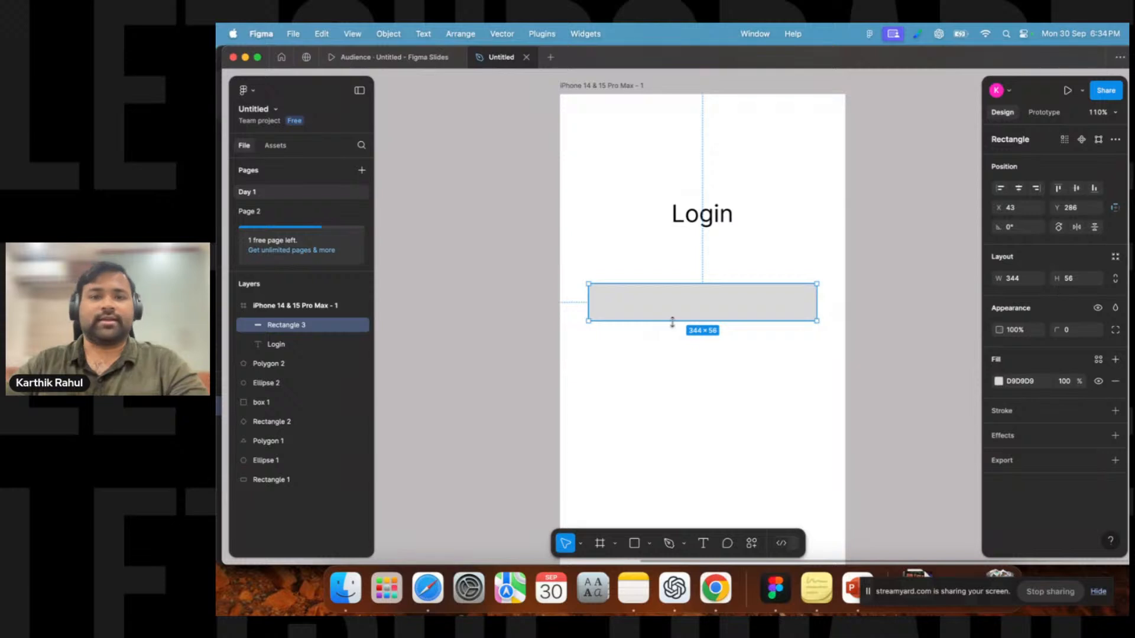
{"action": "left_click", "coordinate": [700, 219]}
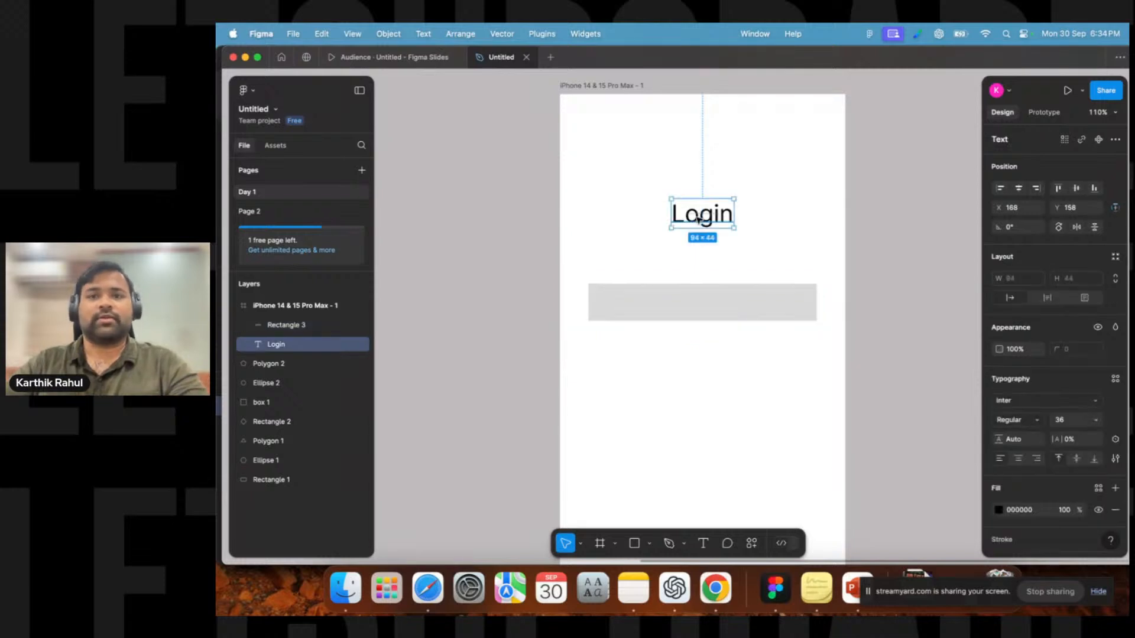
{"action": "left_click", "coordinate": [668, 306]}
{"action": "key", "text": "super+d"}
{"action": "left_click_drag", "start_coordinate": [667, 309], "coordinate": [668, 387]}
Add a drop shadow effect to the upper rectangle and change its fill to white FFFFFF.
{"action": "left_click", "coordinate": [638, 301]}
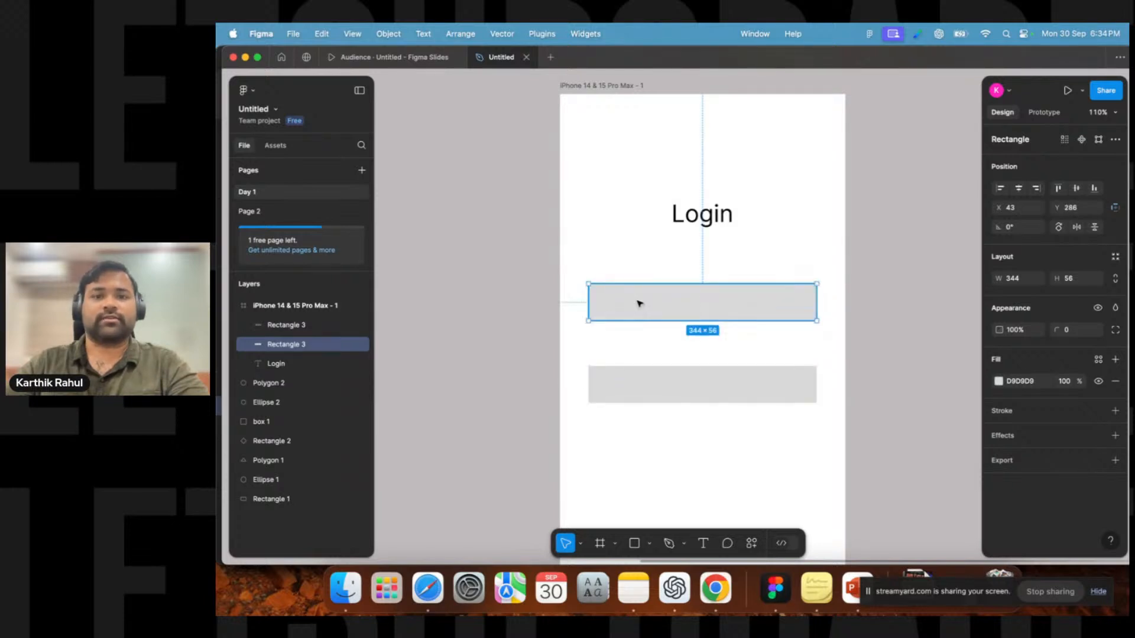
{"action": "left_click", "coordinate": [637, 390]}
{"action": "scroll", "coordinate": [640, 413], "scroll_direction": "down", "scroll_amount": 3}
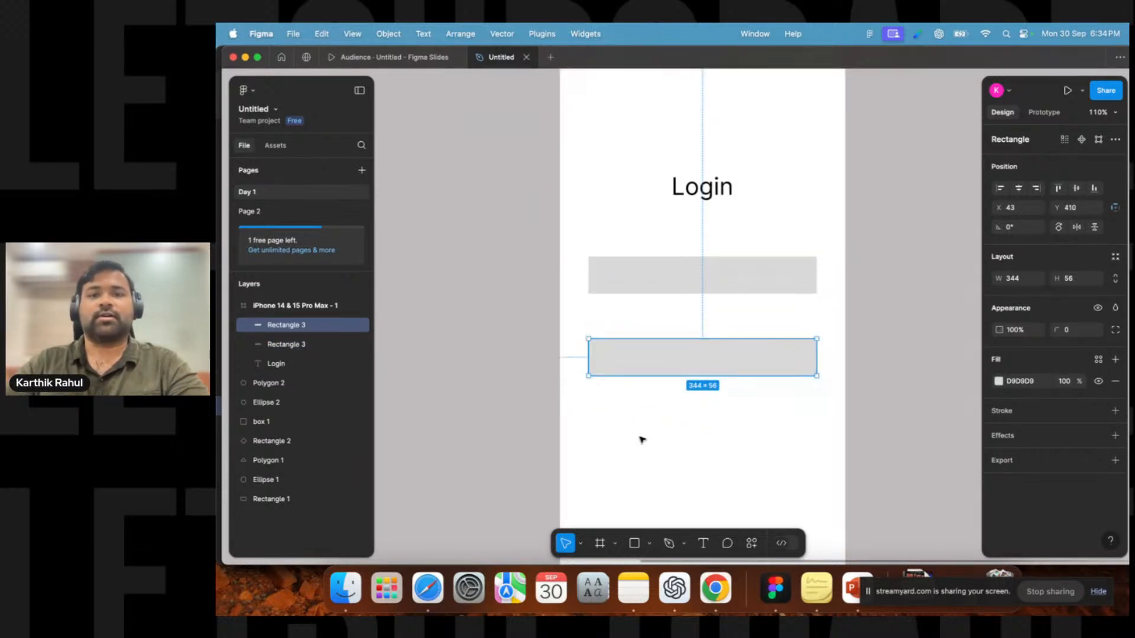
{"action": "left_click", "coordinate": [648, 409]}
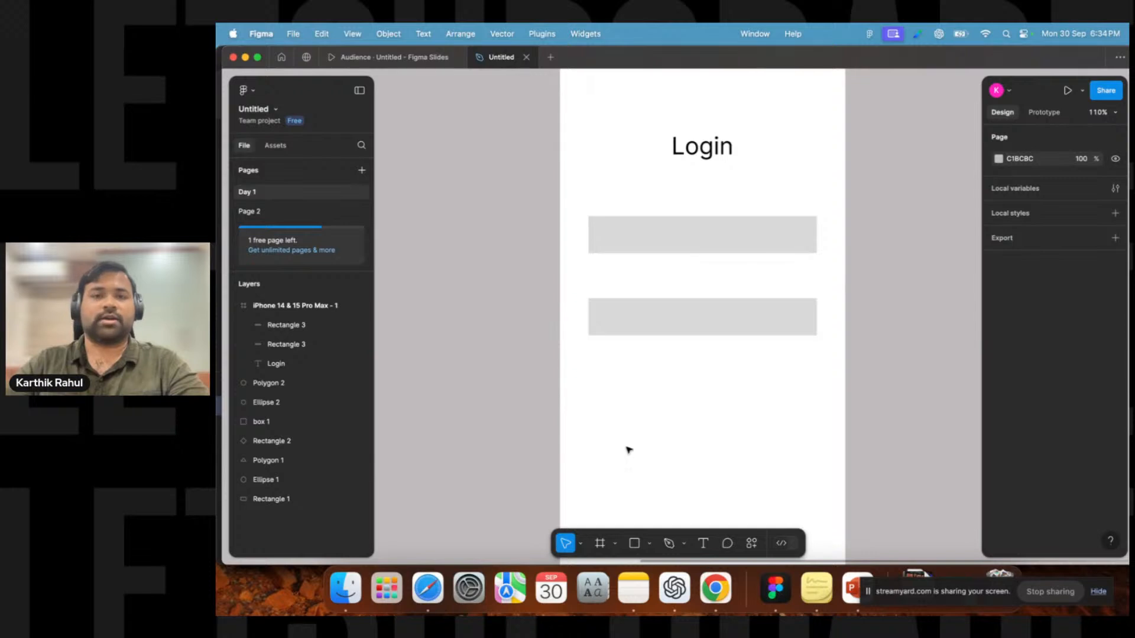
{"action": "left_click", "coordinate": [642, 244]}
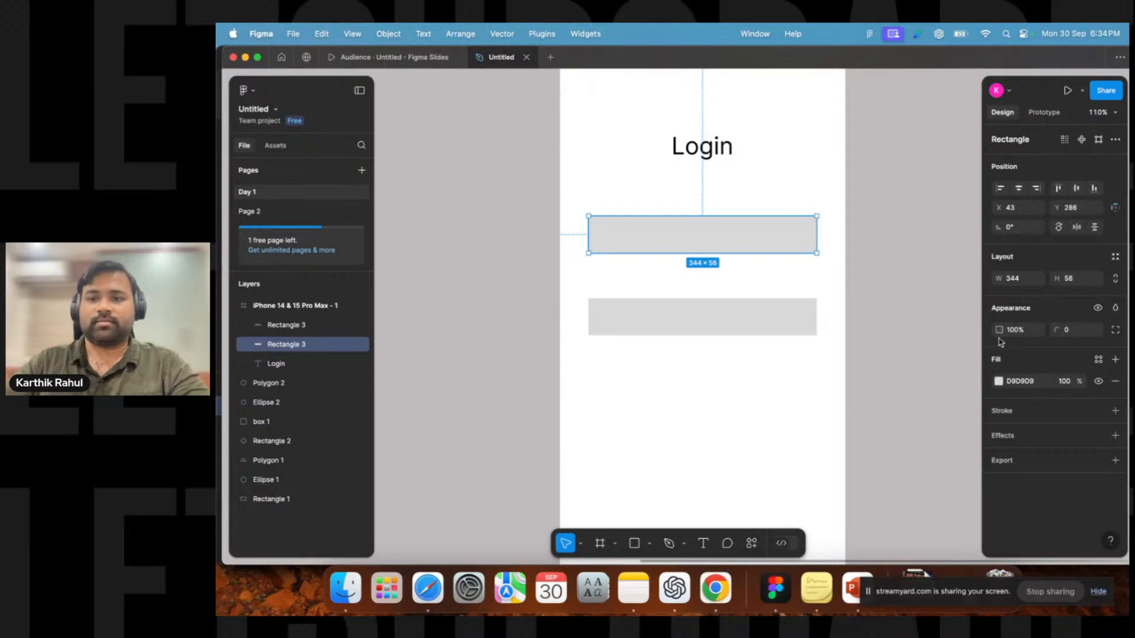
{"action": "left_click", "coordinate": [998, 383]}
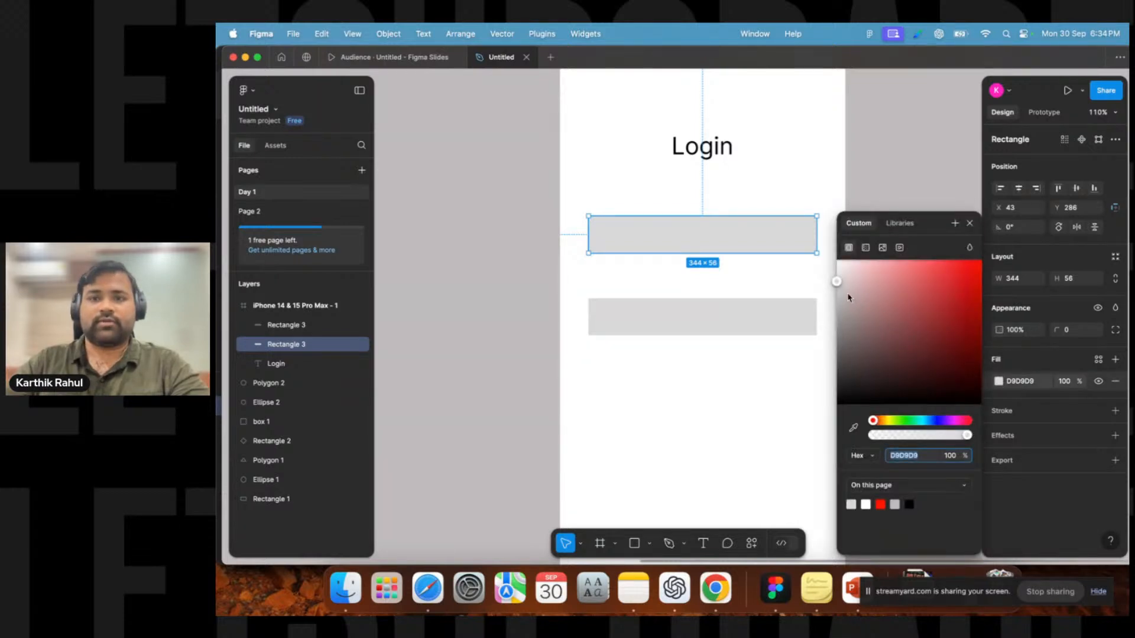
{"action": "left_click", "coordinate": [755, 247]}
{"action": "left_click", "coordinate": [754, 329]}
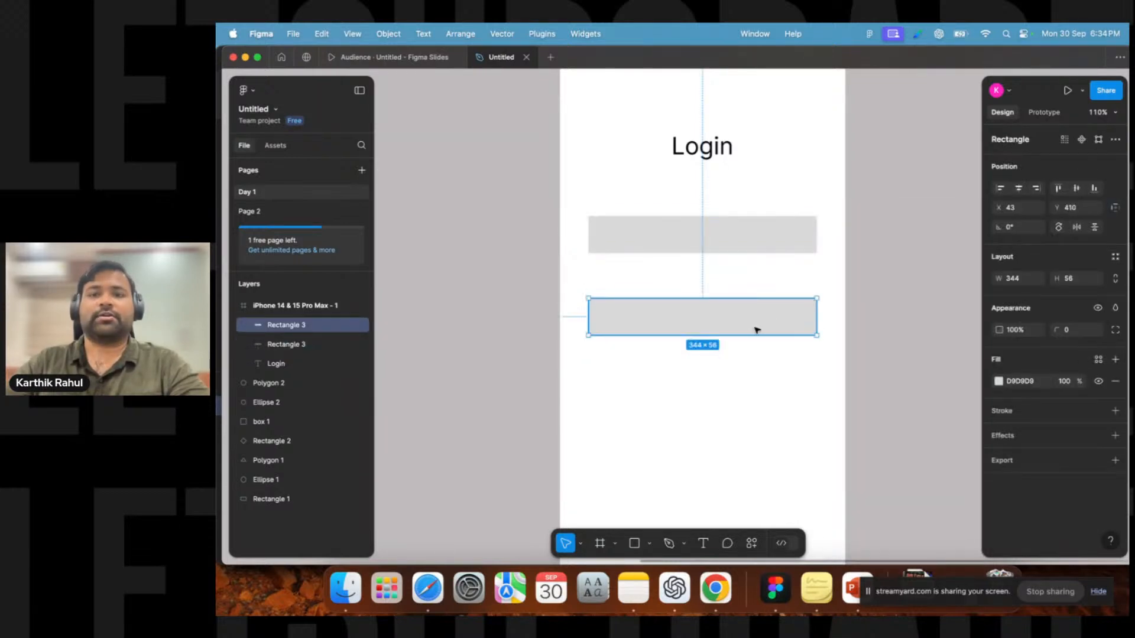
{"action": "left_click", "coordinate": [755, 231]}
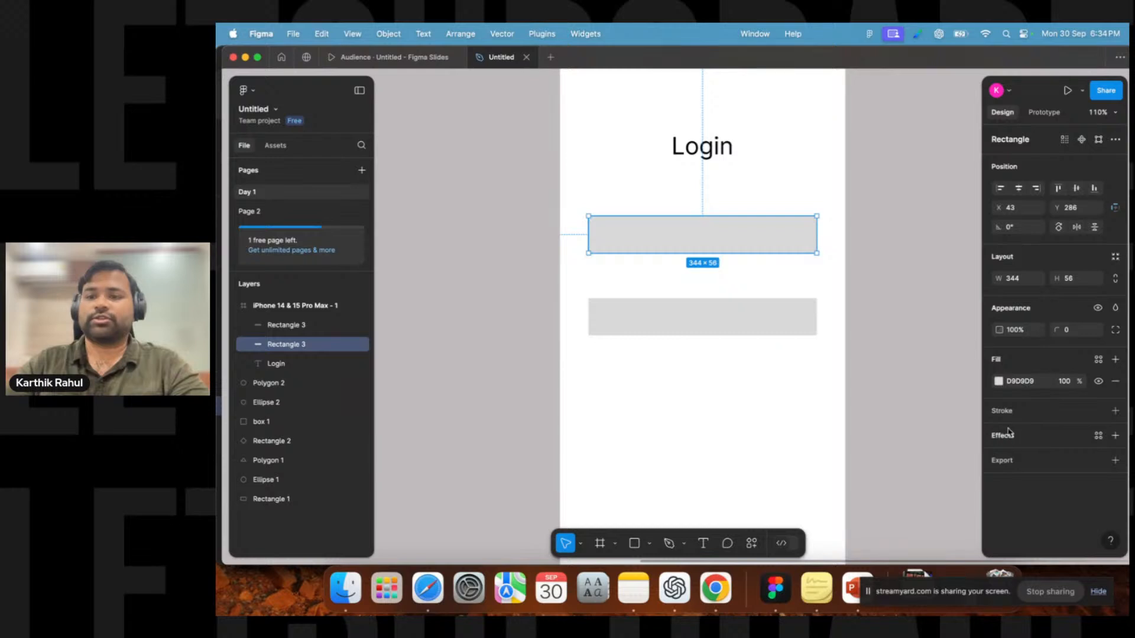
{"action": "left_click", "coordinate": [1116, 436]}
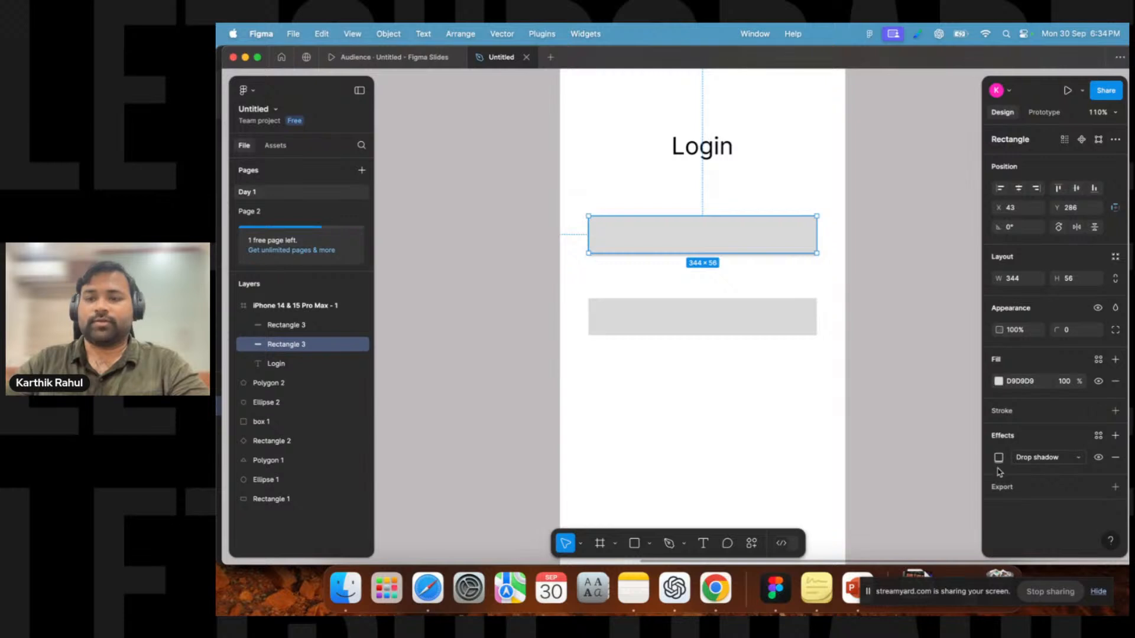
{"action": "left_click", "coordinate": [1000, 383]}
{"action": "left_click_drag", "start_coordinate": [925, 329], "coordinate": [778, 241]}
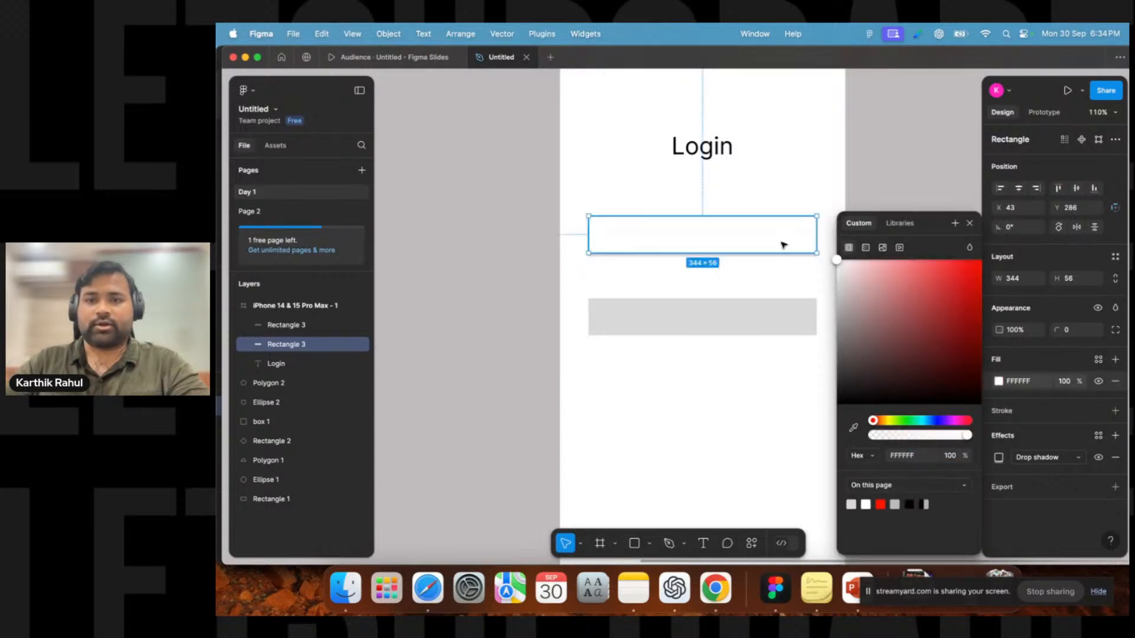
Set the drop shadow's Y offset to 0 and its colour opacity to 24%.
{"action": "left_click", "coordinate": [1044, 460]}
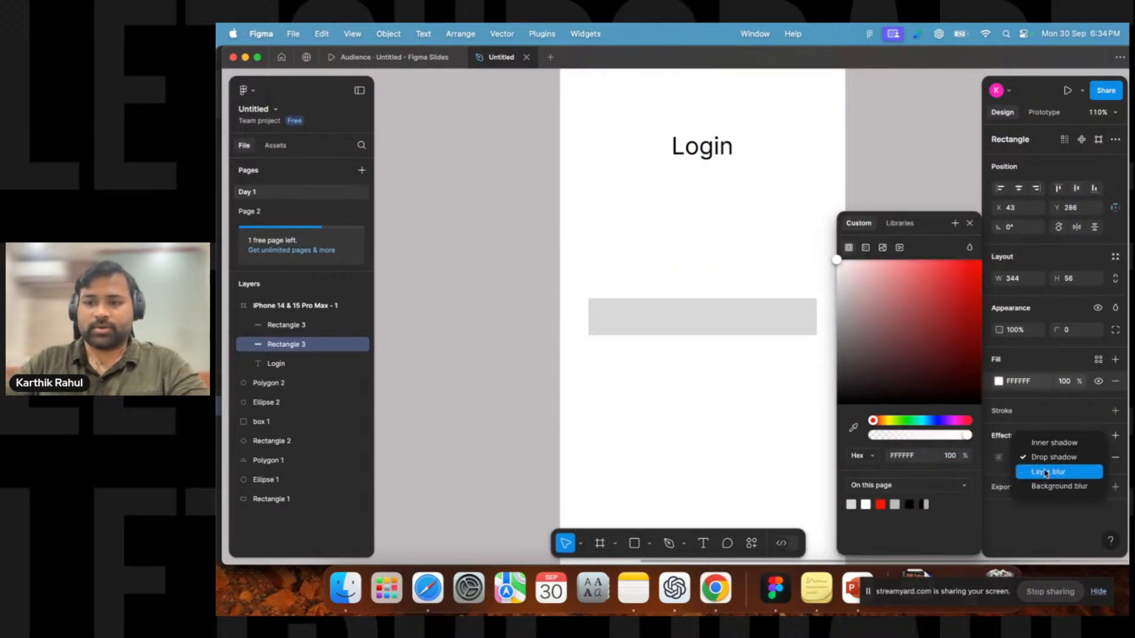
{"action": "left_click", "coordinate": [1045, 465]}
{"action": "left_click", "coordinate": [999, 457]}
{"action": "left_click", "coordinate": [918, 480]}
{"action": "type", "text": "0"}
{"action": "key", "text": "Return"}
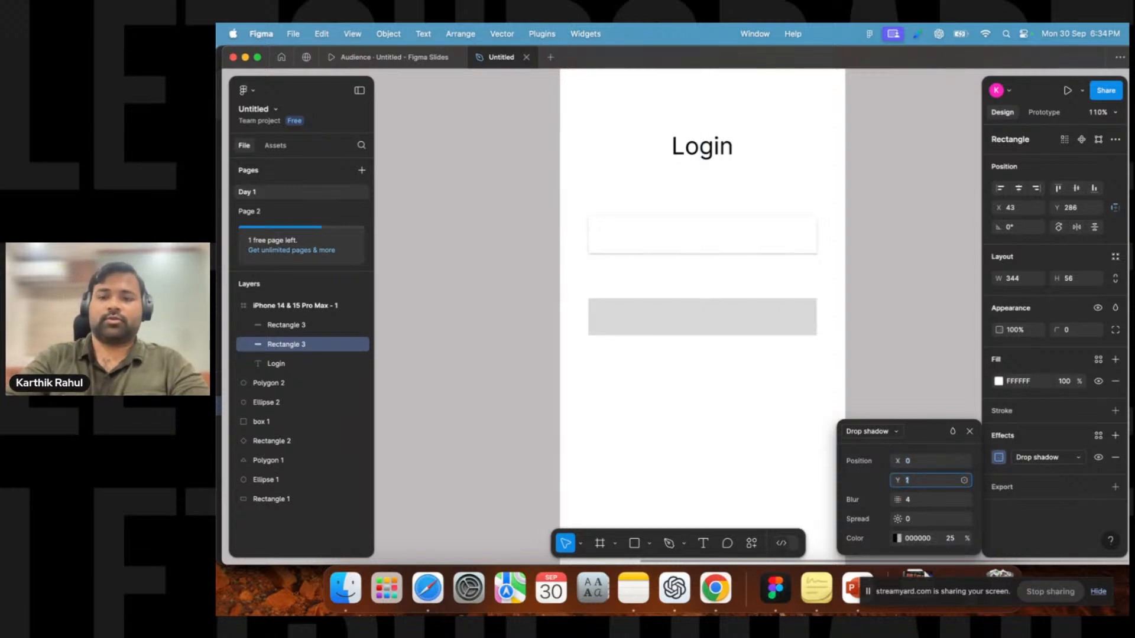
{"action": "left_click", "coordinate": [950, 538]}
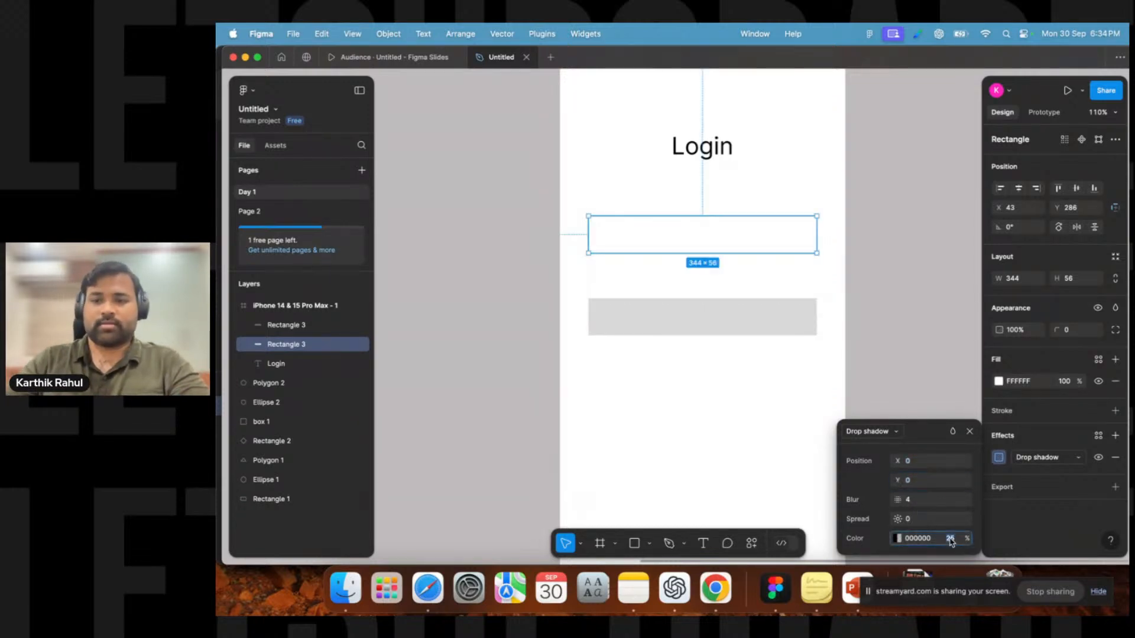
{"action": "key", "text": "Return"}
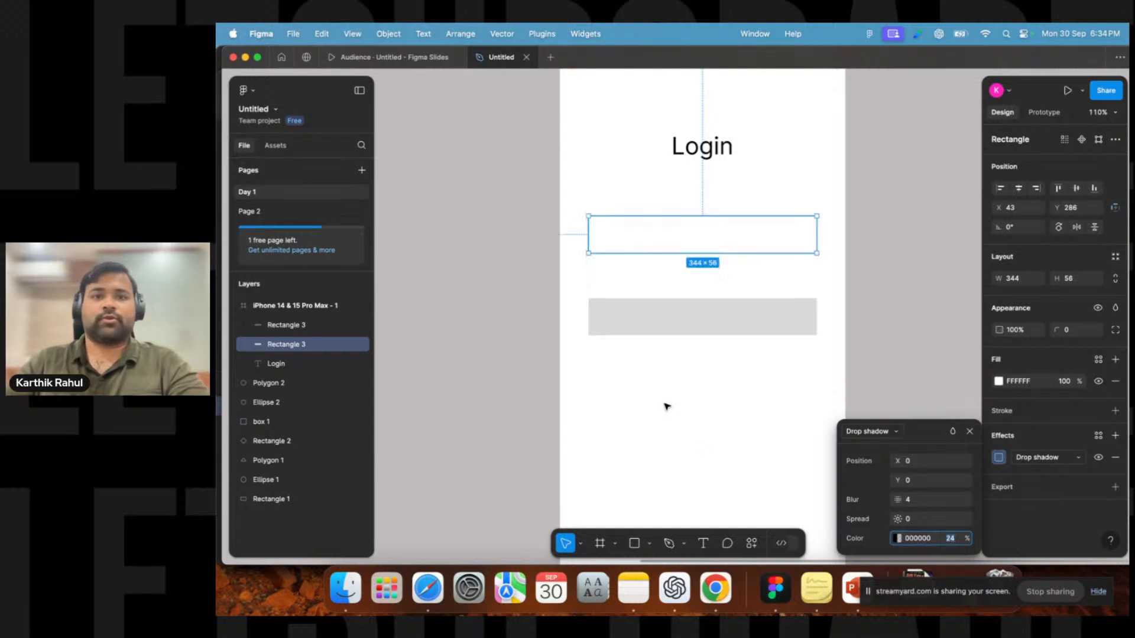
Examine the upper rectangle's drop shadow settings and effect type options.
{"action": "left_click", "coordinate": [666, 406]}
{"action": "left_click", "coordinate": [639, 249]}
{"action": "left_click", "coordinate": [694, 278]}
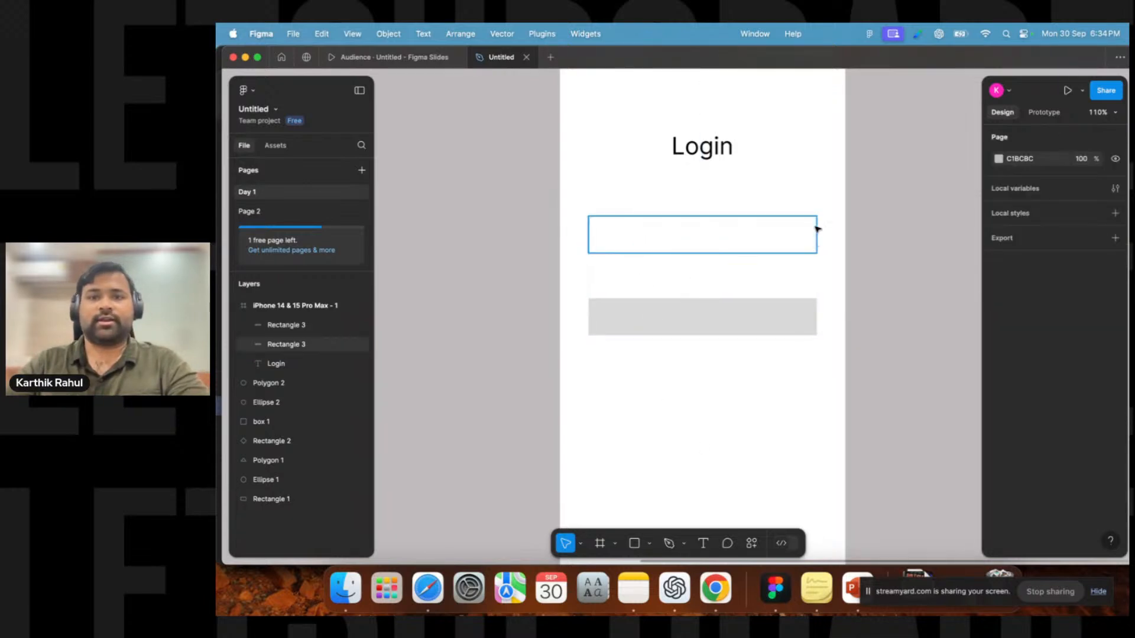
{"action": "left_click", "coordinate": [718, 243]}
{"action": "left_click", "coordinate": [721, 284]}
{"action": "left_click", "coordinate": [728, 243]}
{"action": "left_click", "coordinate": [1027, 458]}
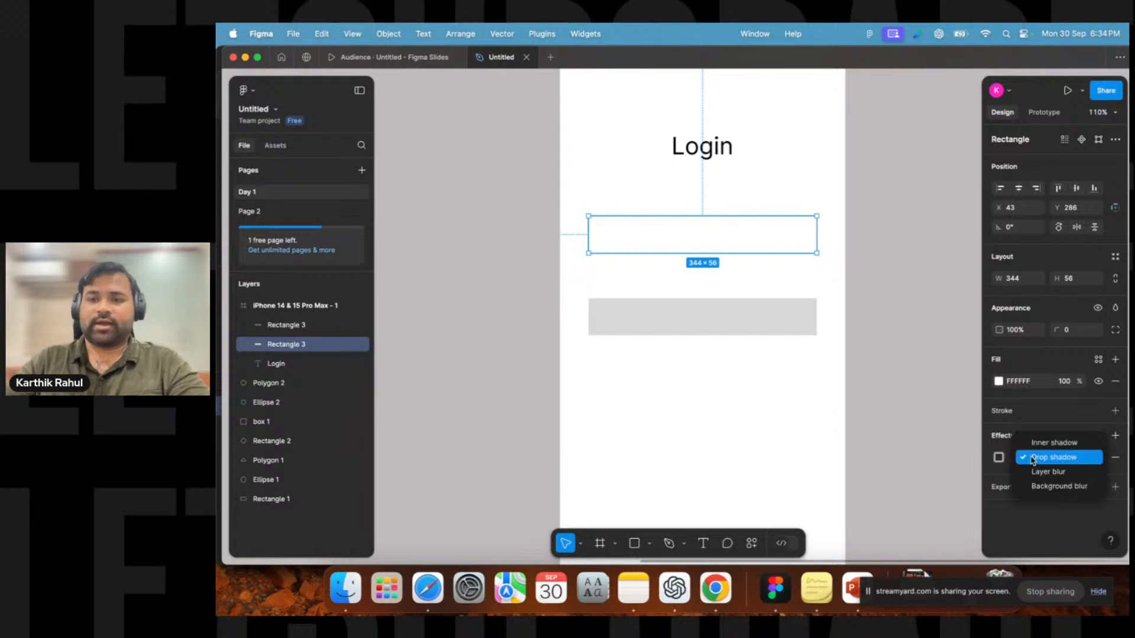
{"action": "left_click", "coordinate": [808, 234]}
{"action": "left_click", "coordinate": [886, 205]}
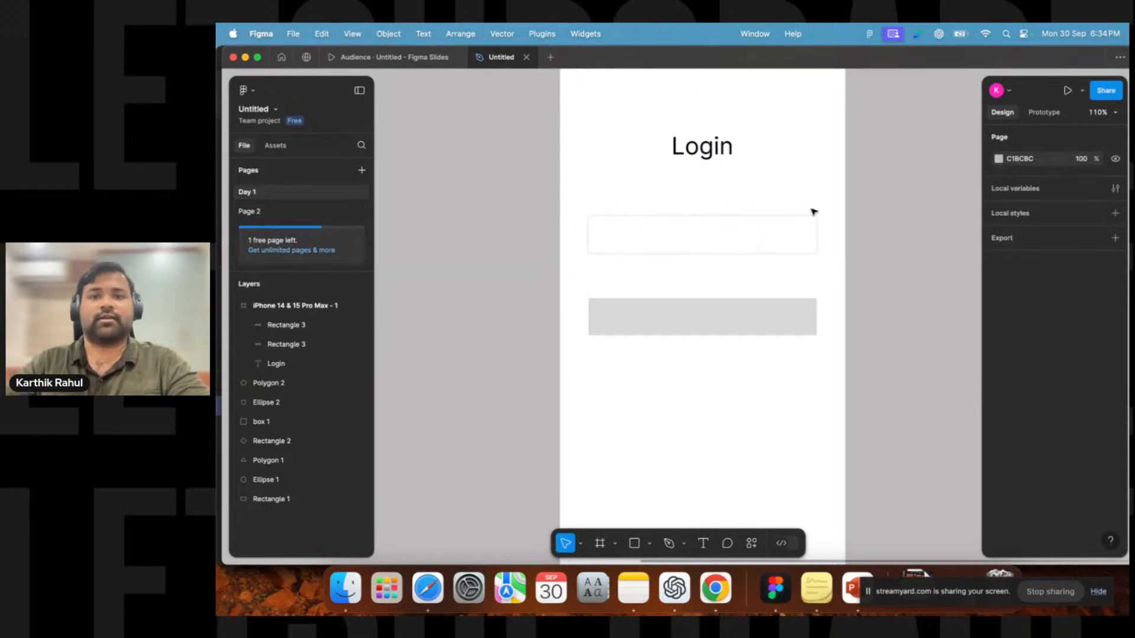
{"action": "left_click", "coordinate": [801, 241]}
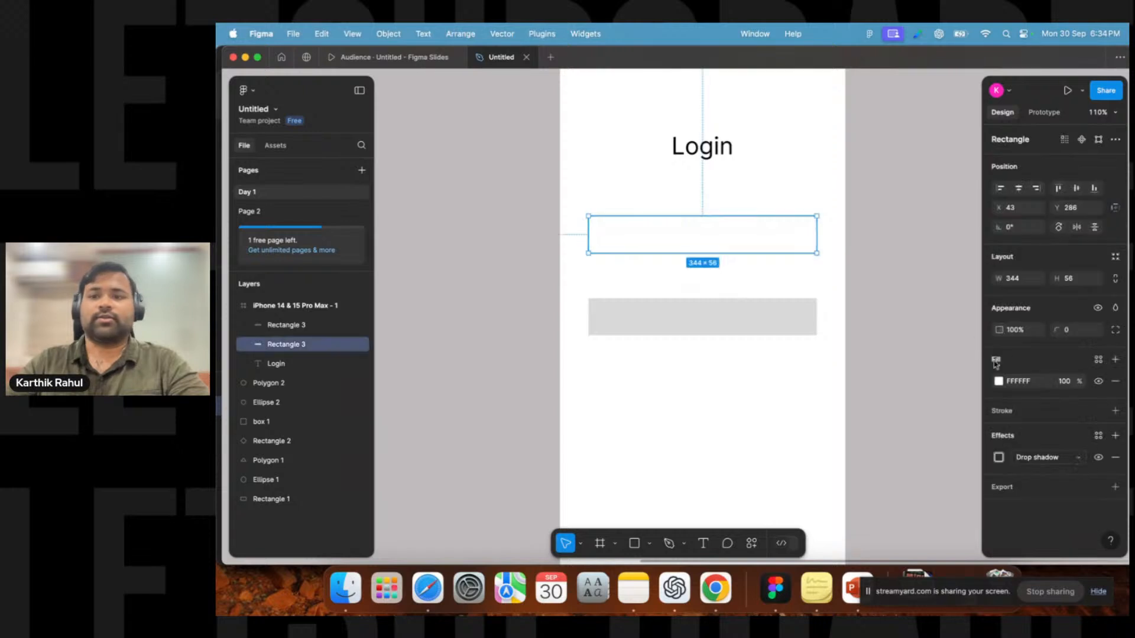
{"action": "left_click", "coordinate": [1002, 459]}
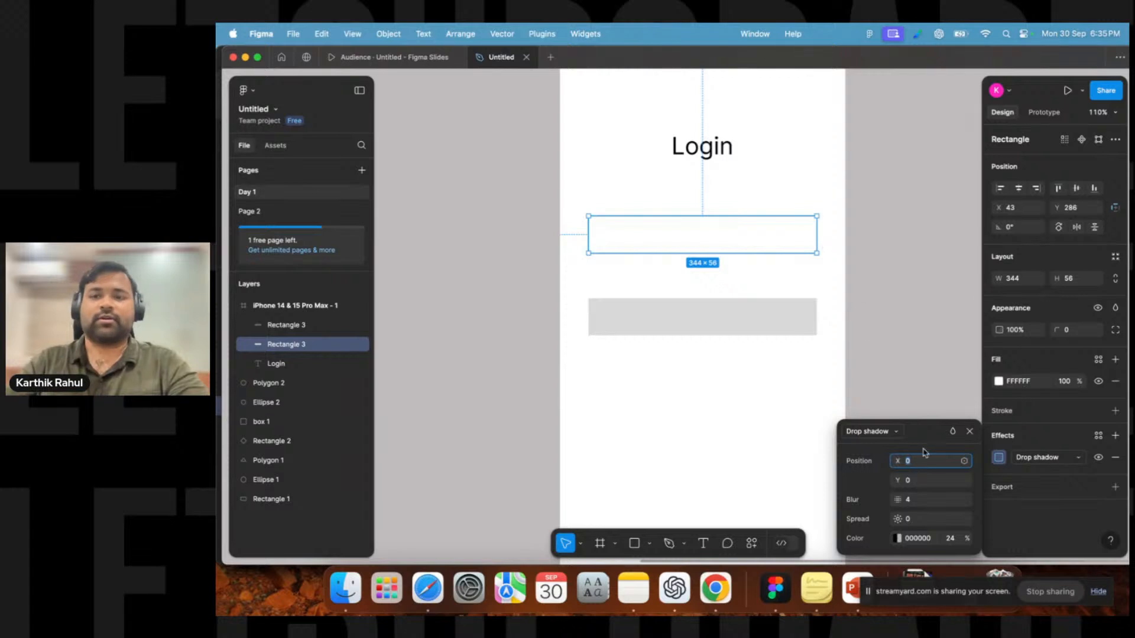
{"action": "left_click", "coordinate": [910, 323]}
Replace the grey lower rectangle with a copy of the white shadowed field placed below the first one.
{"action": "left_click", "coordinate": [778, 314]}
{"action": "key", "text": "Delete"}
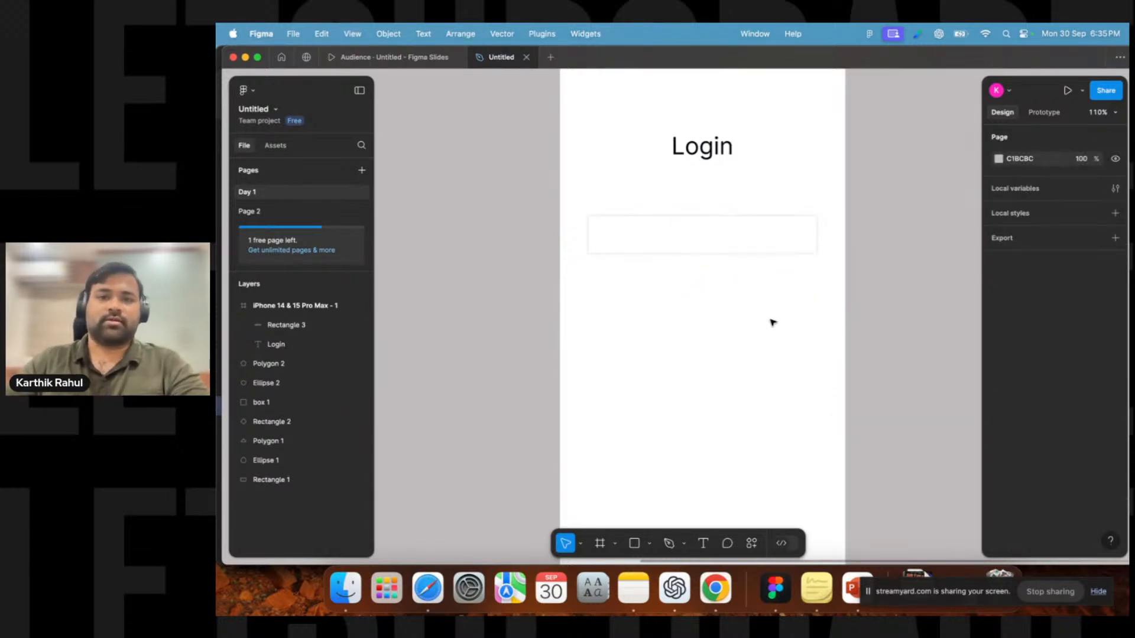
{"action": "left_click", "coordinate": [679, 243]}
{"action": "left_click_drag", "start_coordinate": [680, 241], "coordinate": [681, 306]}
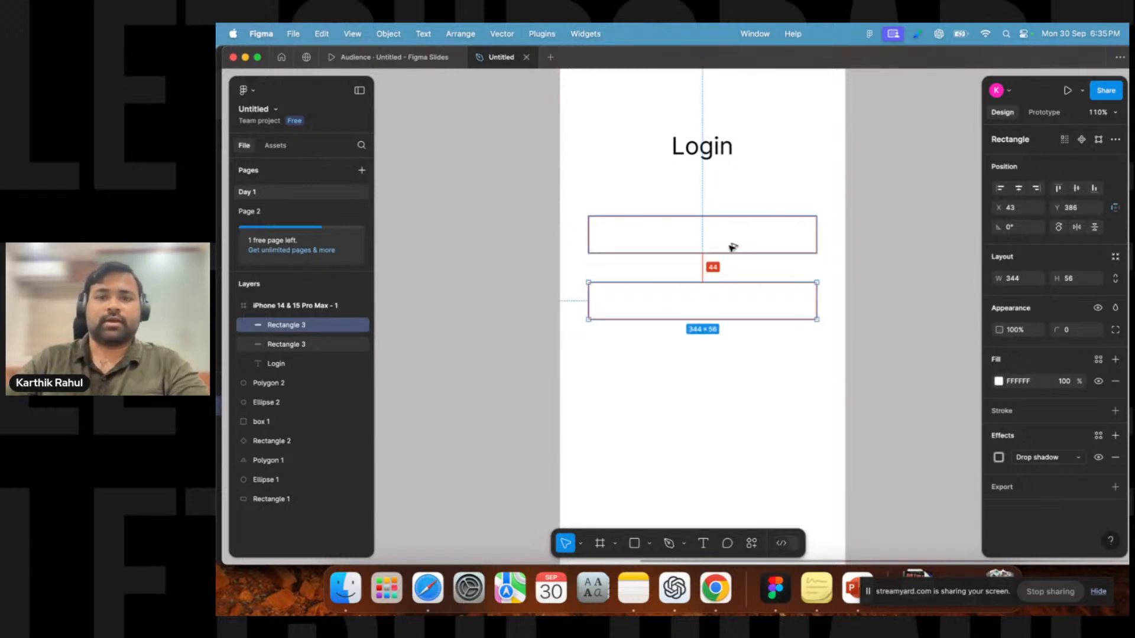
{"action": "left_click", "coordinate": [676, 367]}
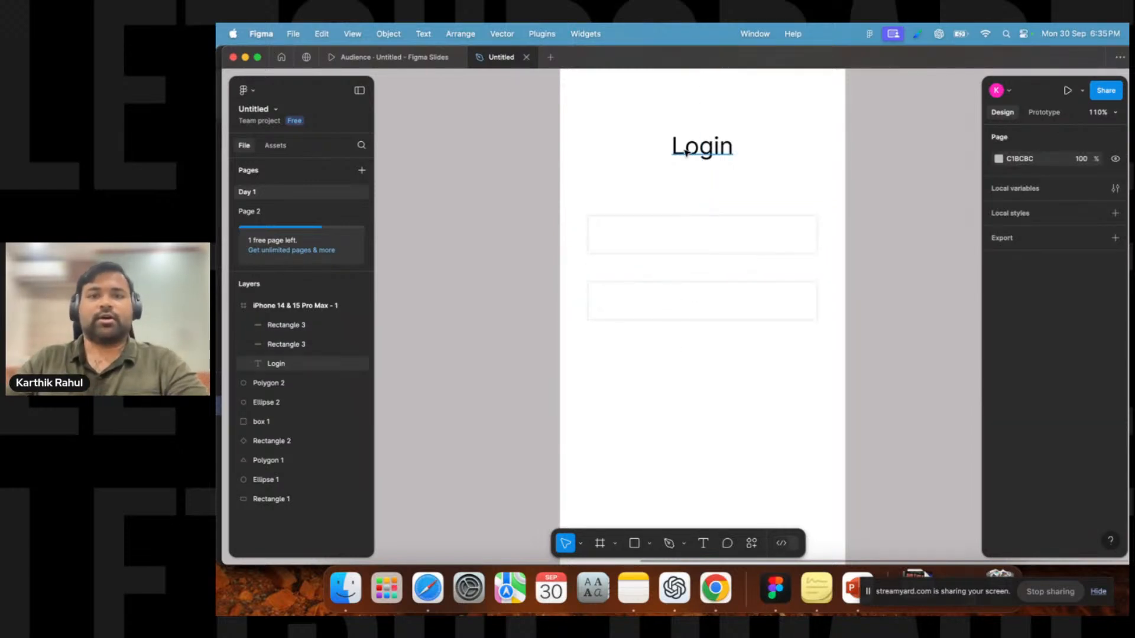
Add a text layer reading "Enter Email" just above the first input field.
{"action": "left_click", "coordinate": [703, 544]}
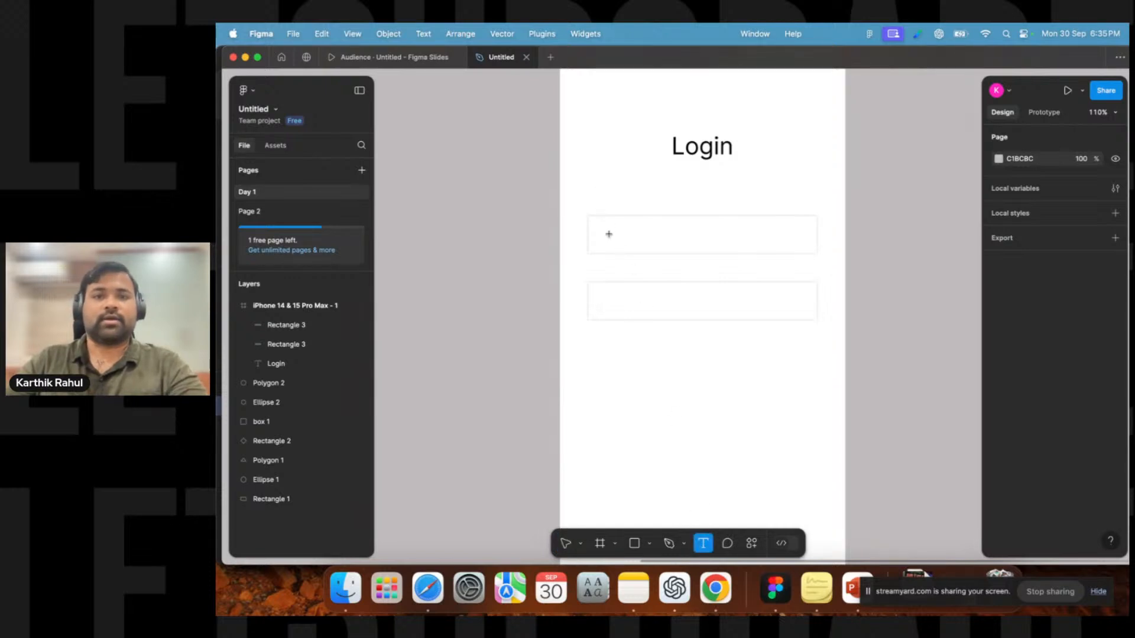
{"action": "left_click", "coordinate": [604, 201]}
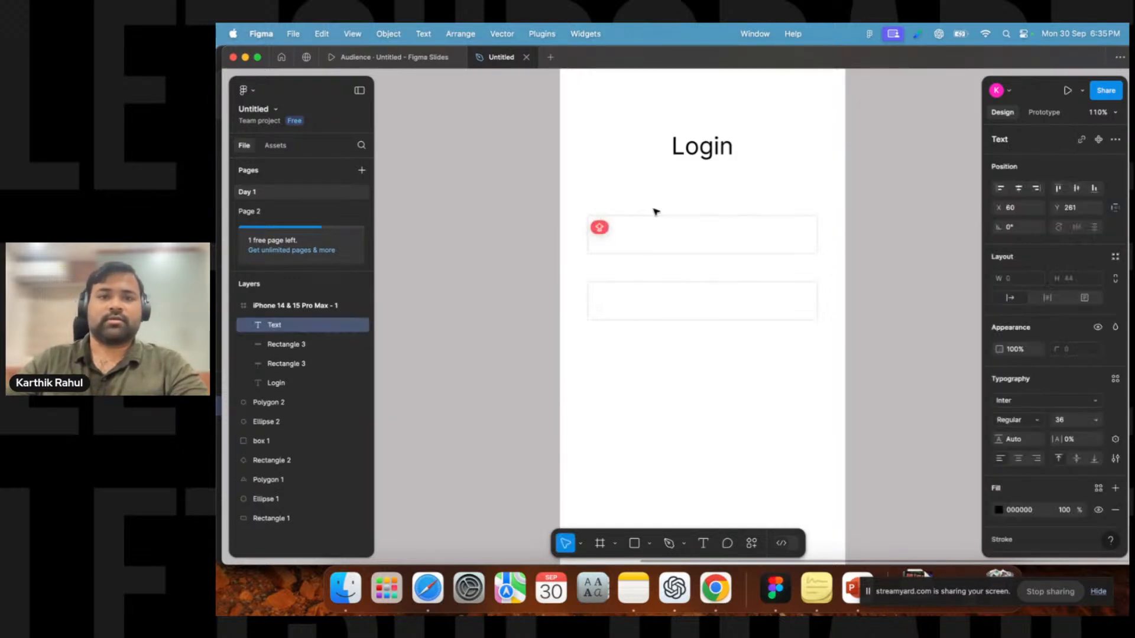
{"action": "type", "text": "E"}
{"action": "key", "text": "BackSpace"}
{"action": "type", "text": "eN"}
{"action": "key", "text": "BackSpace"}
{"action": "key", "text": "BackSpace"}
{"action": "type", "text": "En"}
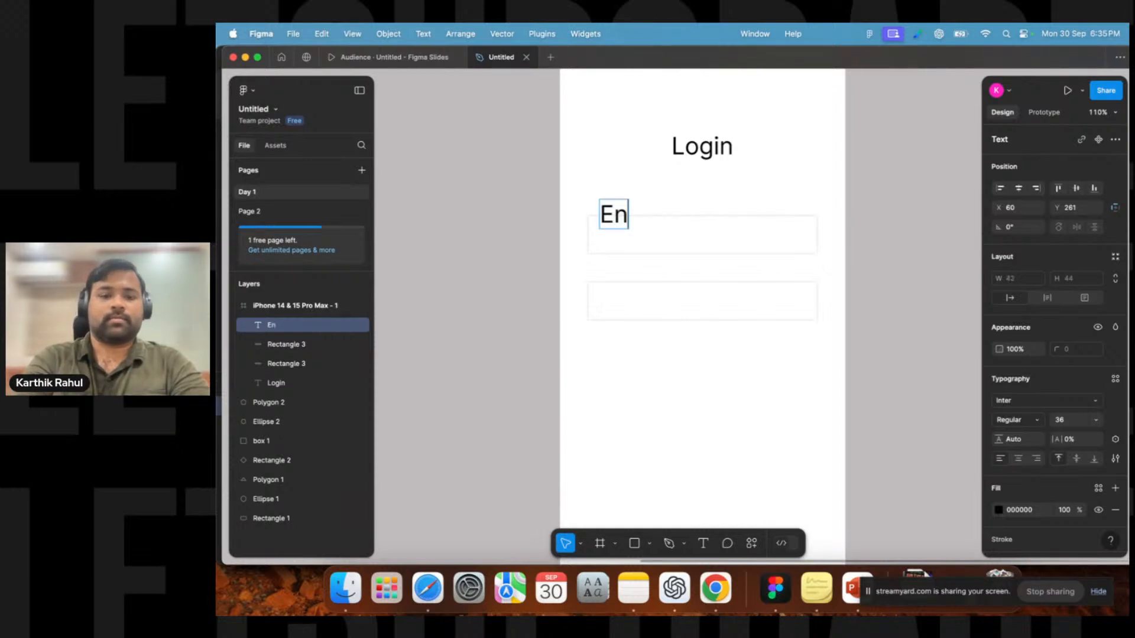
{"action": "type", "text": "ter Email"}
{"action": "key", "text": "Escape"}
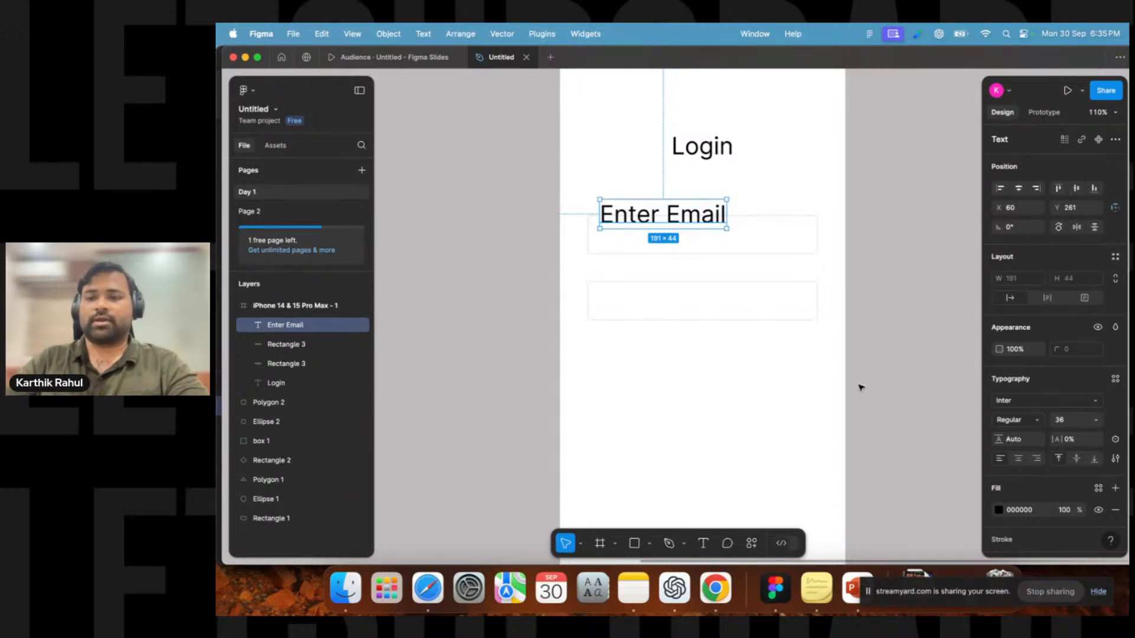
Set the label's font size to 16 and align it with the first field's left edge just above it.
{"action": "left_click", "coordinate": [1061, 420]}
{"action": "type", "text": "31"}
{"action": "key", "text": "Return"}
{"action": "key", "text": "Down"}
{"action": "key", "text": "Down"}
{"action": "key", "text": "Down"}
{"action": "key", "text": "Down"}
{"action": "key", "text": "Down"}
{"action": "key", "text": "Down"}
{"action": "key", "text": "Down"}
{"action": "key", "text": "Down"}
{"action": "key", "text": "Down"}
{"action": "key", "text": "Down"}
{"action": "key", "text": "Down"}
{"action": "key", "text": "Down"}
{"action": "key", "text": "Down"}
{"action": "key", "text": "Down"}
{"action": "key", "text": "Down"}
{"action": "key", "text": "Up"}
{"action": "left_click_drag", "start_coordinate": [626, 206], "coordinate": [618, 206]}
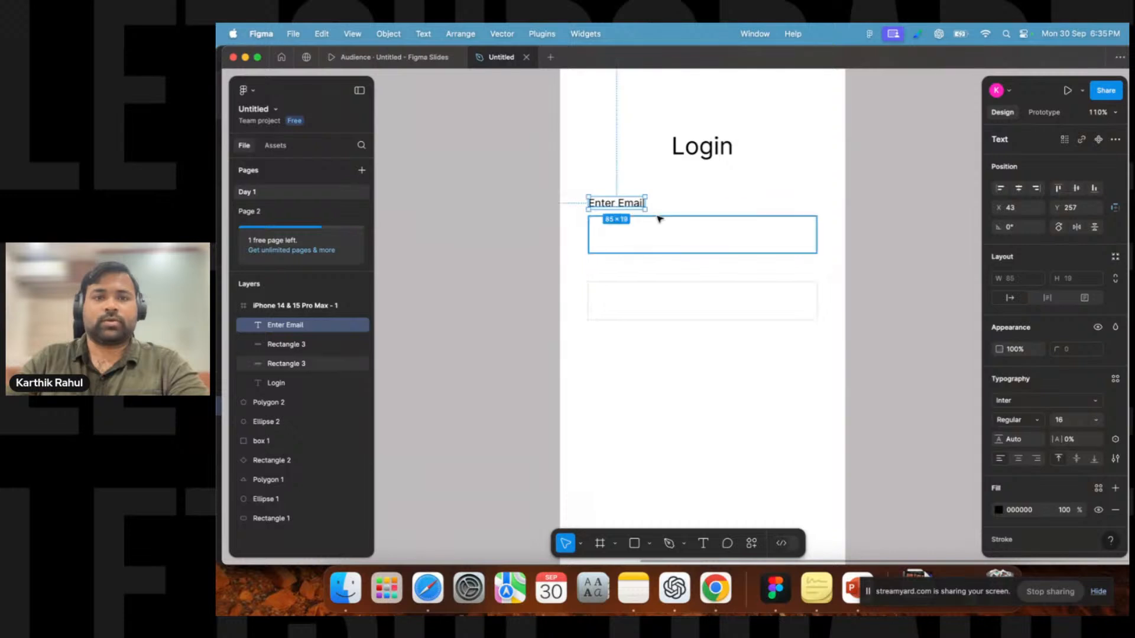
{"action": "key", "text": "alt+Down"}
{"action": "key", "text": "alt+Down"}
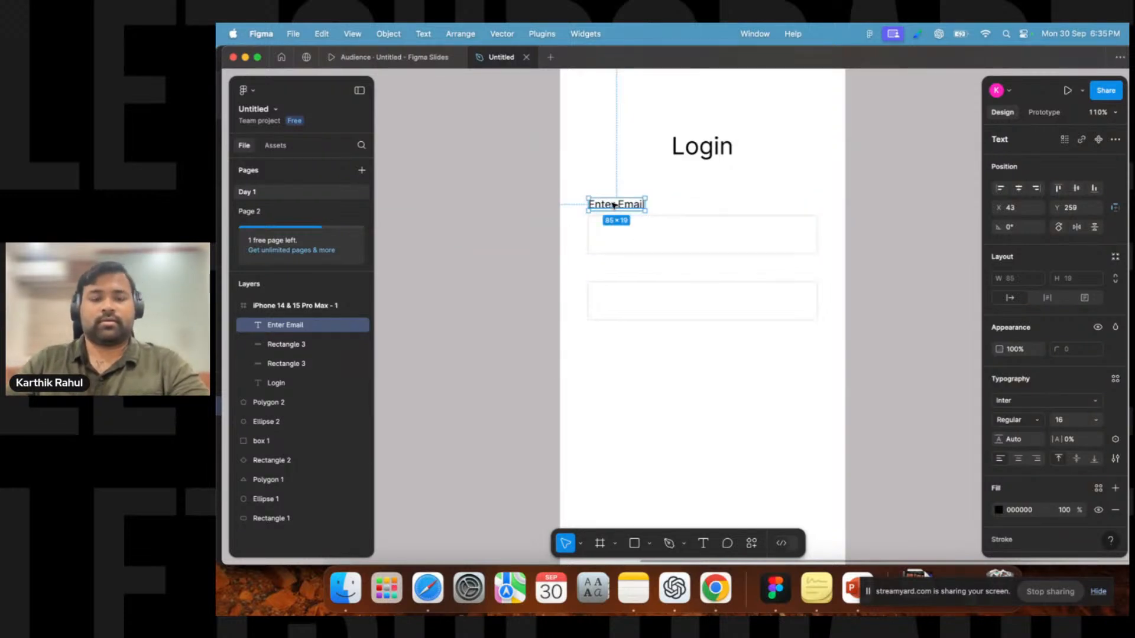
Duplicate the label into the first field as placeholder text and lower its fill opacity to 32%.
{"action": "key", "text": "super+d"}
{"action": "left_click_drag", "start_coordinate": [617, 210], "coordinate": [626, 240]}
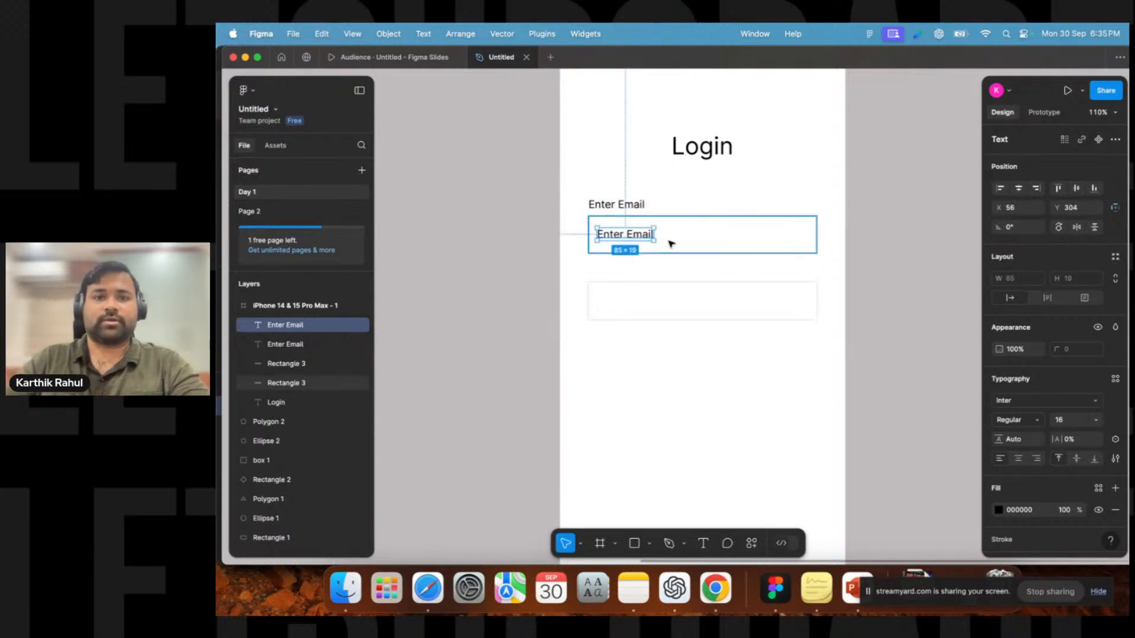
{"action": "key", "text": "alt+Right"}
{"action": "key", "text": "alt+Right"}
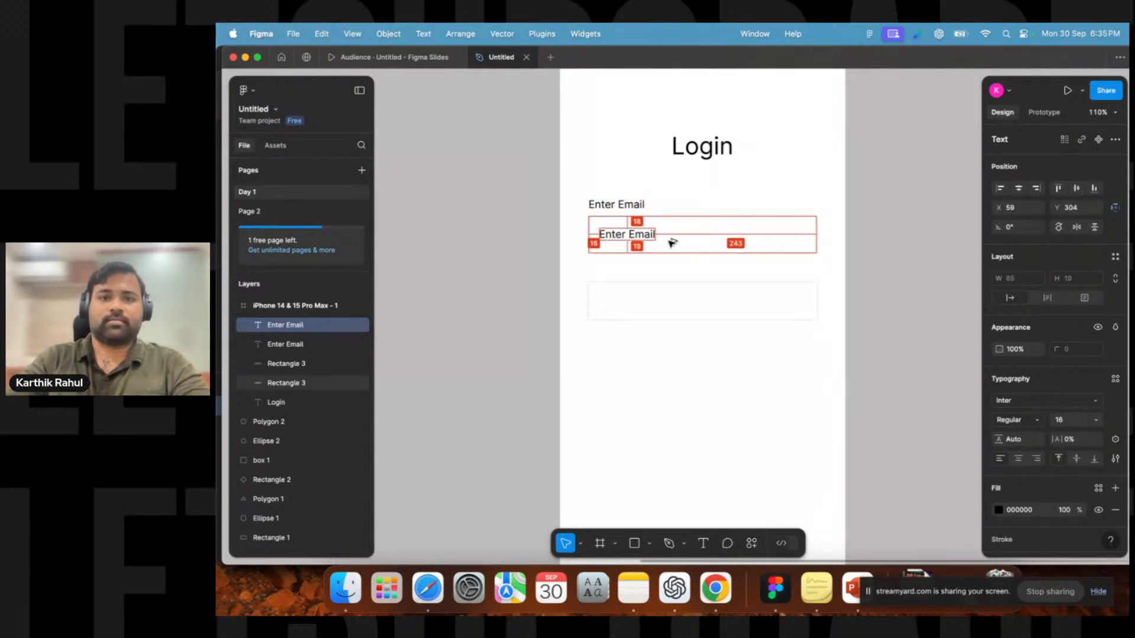
{"action": "left_click", "coordinate": [1062, 511]}
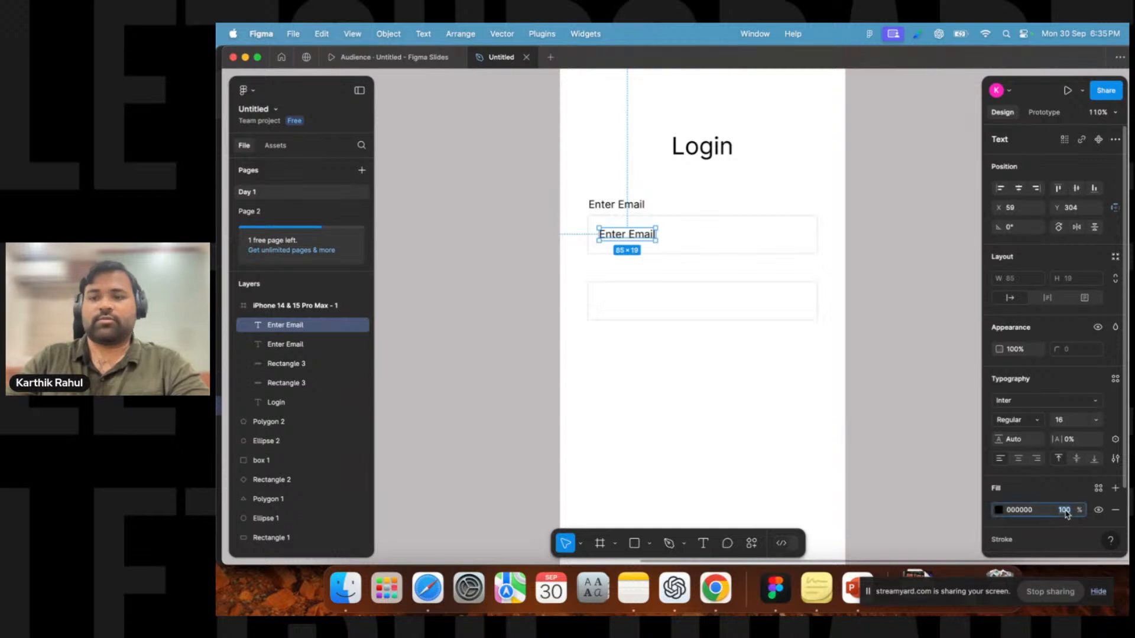
{"action": "type", "text": "50"}
{"action": "key", "text": "Return"}
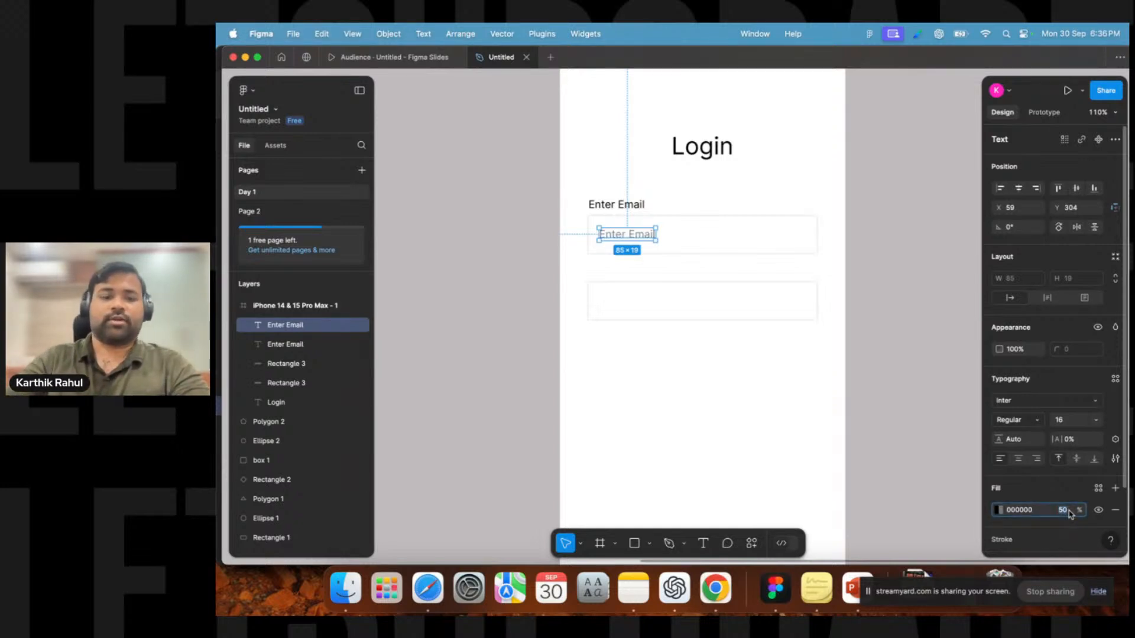
{"action": "key", "text": "Down"}
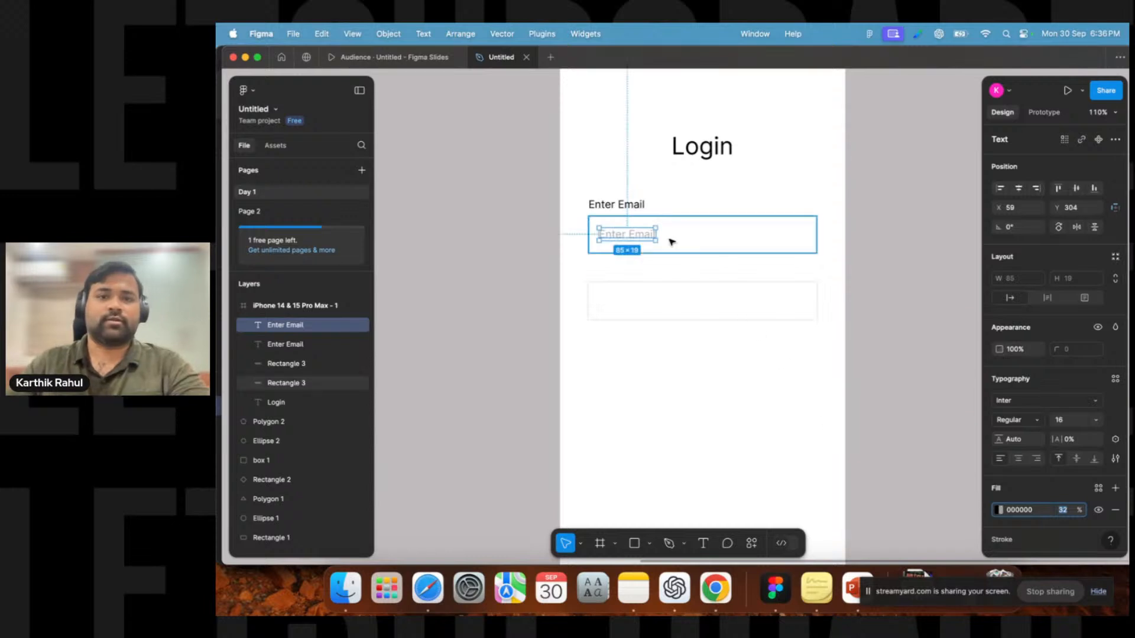
Edit the label above the first field so it reads "Email".
{"action": "double_click", "coordinate": [627, 239]}
{"action": "left_click", "coordinate": [619, 191]}
{"action": "left_click", "coordinate": [618, 204]}
{"action": "double_click", "coordinate": [618, 204]}
{"action": "left_click", "coordinate": [614, 204]}
{"action": "key", "text": "BackSpace"}
{"action": "key", "text": "BackSpace"}
{"action": "key", "text": "BackSpace"}
{"action": "key", "text": "BackSpace"}
{"action": "key", "text": "BackSpace"}
{"action": "key", "text": "BackSpace"}
{"action": "key", "text": "Escape"}
Duplicate the Email label above the second field and change its text to "Password".
{"action": "left_click", "coordinate": [566, 238]}
{"action": "left_click", "coordinate": [601, 204]}
{"action": "key", "text": "super+d"}
{"action": "left_click_drag", "start_coordinate": [609, 221], "coordinate": [629, 281]}
{"action": "key", "text": "Return"}
{"action": "type", "text": "Password"}
{"action": "key", "text": "Escape"}
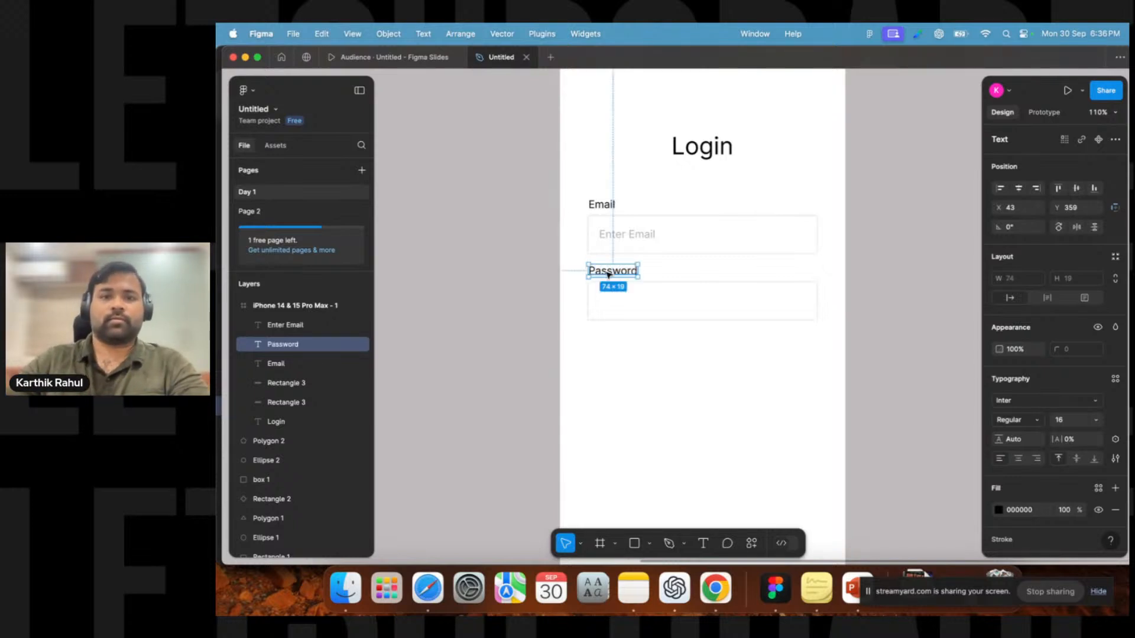
{"action": "left_click", "coordinate": [614, 367]}
{"action": "left_click_drag", "start_coordinate": [665, 360], "coordinate": [614, 355]}
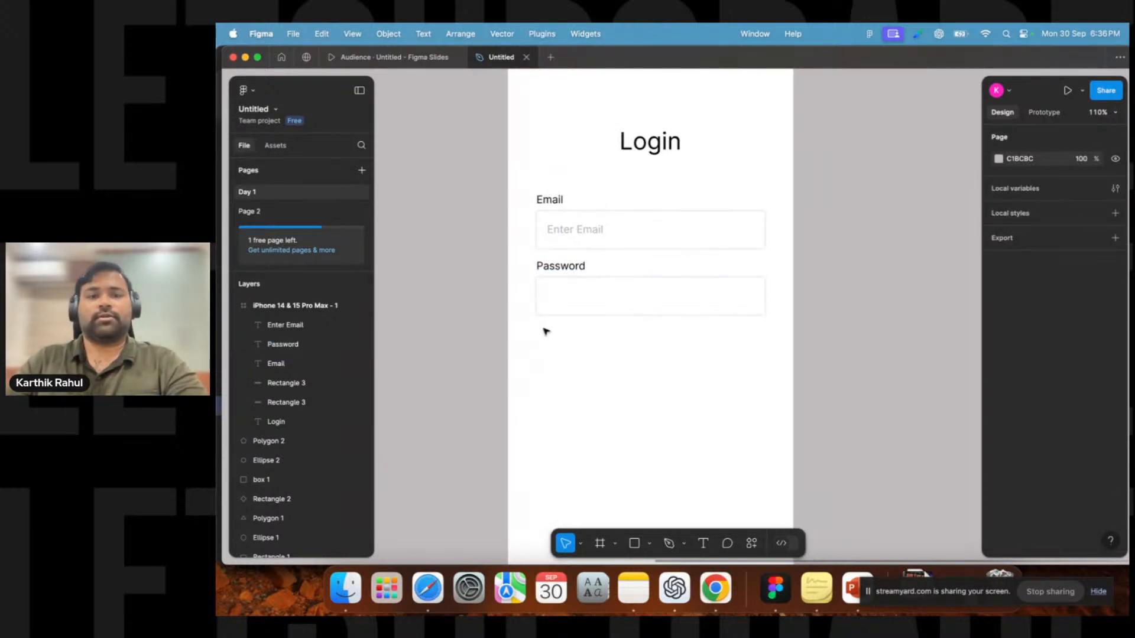
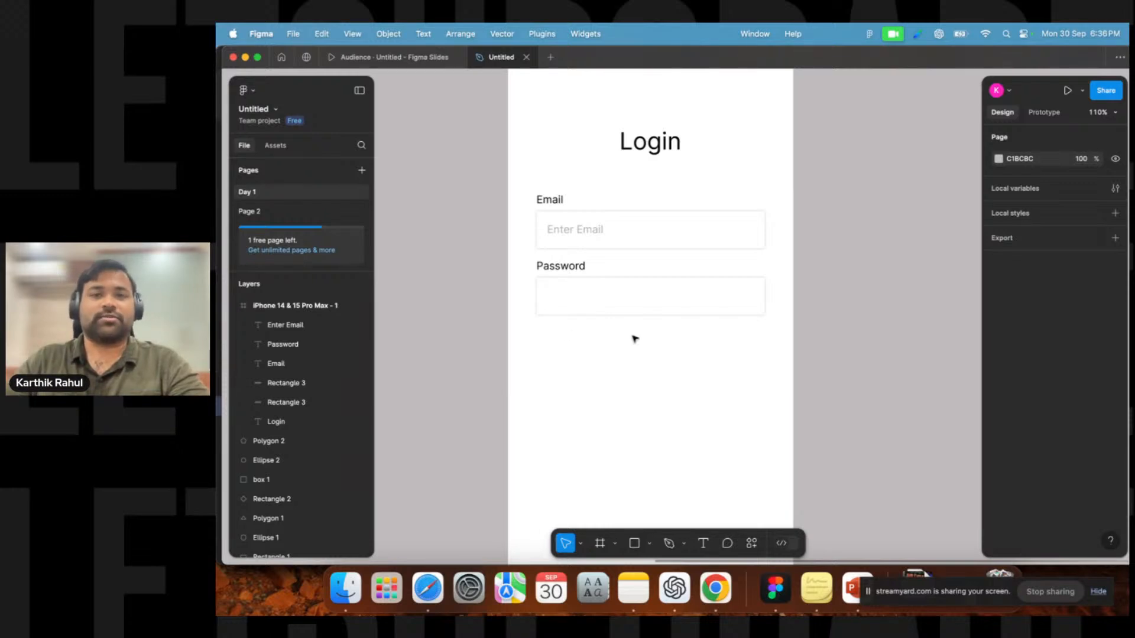
Duplicate the Email label below the password field, change its text to "Forgot password ?" and move it near the frame's bottom, centered.
{"action": "left_click", "coordinate": [554, 203]}
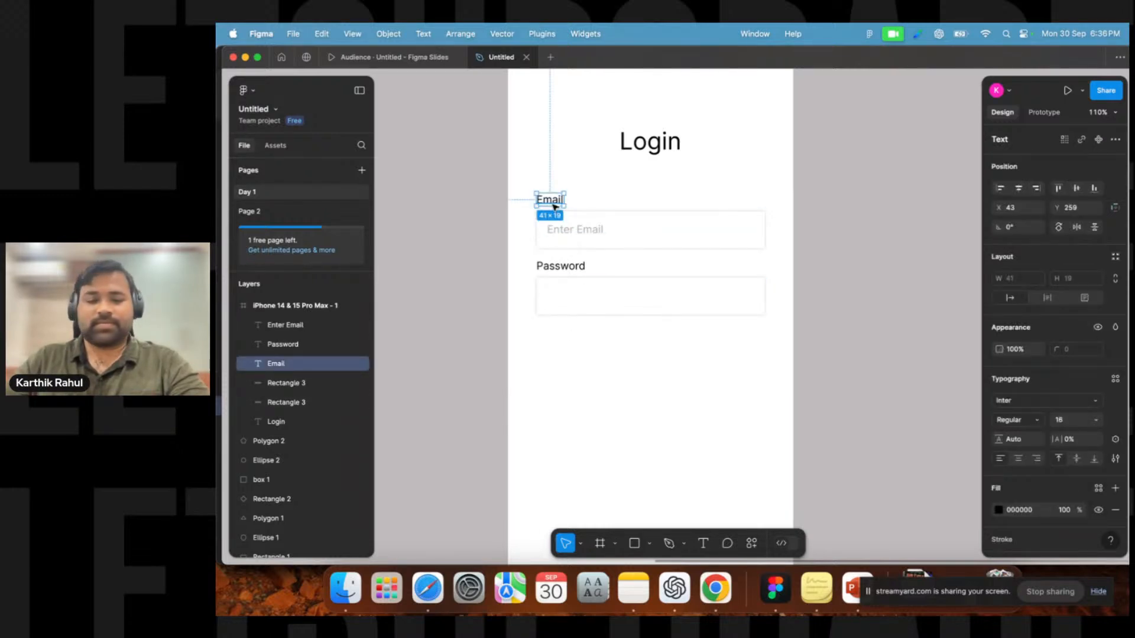
{"action": "left_click_drag", "start_coordinate": [555, 206], "coordinate": [573, 337]}
{"action": "double_click", "coordinate": [571, 332]}
{"action": "type", "text": "Frow"}
{"action": "key", "text": "BackSpace"}
{"action": "key", "text": "BackSpace"}
{"action": "key", "text": "BackSpace"}
{"action": "type", "text": "or"}
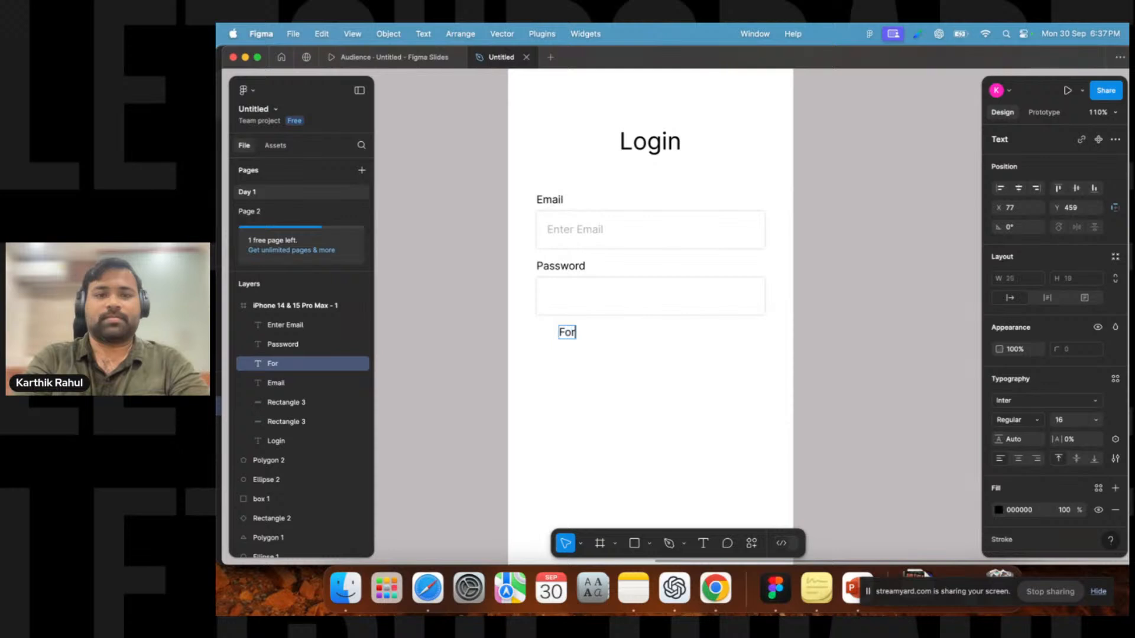
{"action": "type", "text": "got pa"}
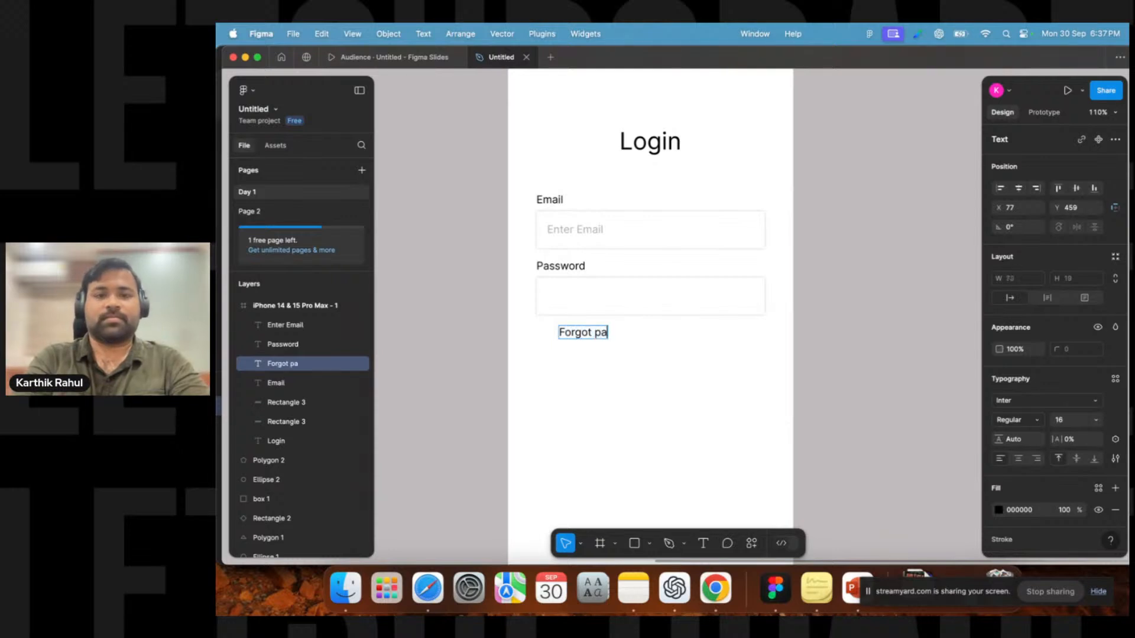
{"action": "type", "text": "ssword ?"}
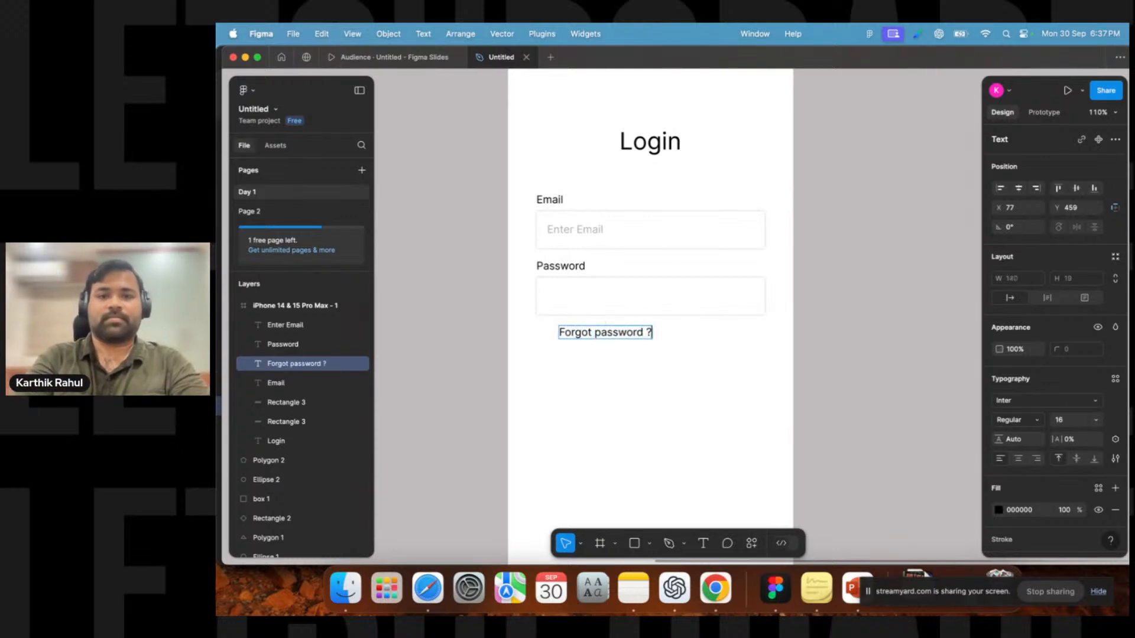
{"action": "key", "text": "Escape"}
{"action": "left_click_drag", "start_coordinate": [582, 337], "coordinate": [653, 493]}
Draw a rectangle about 187 × 51 below the password field and set its height to 48.
{"action": "left_click", "coordinate": [650, 543]}
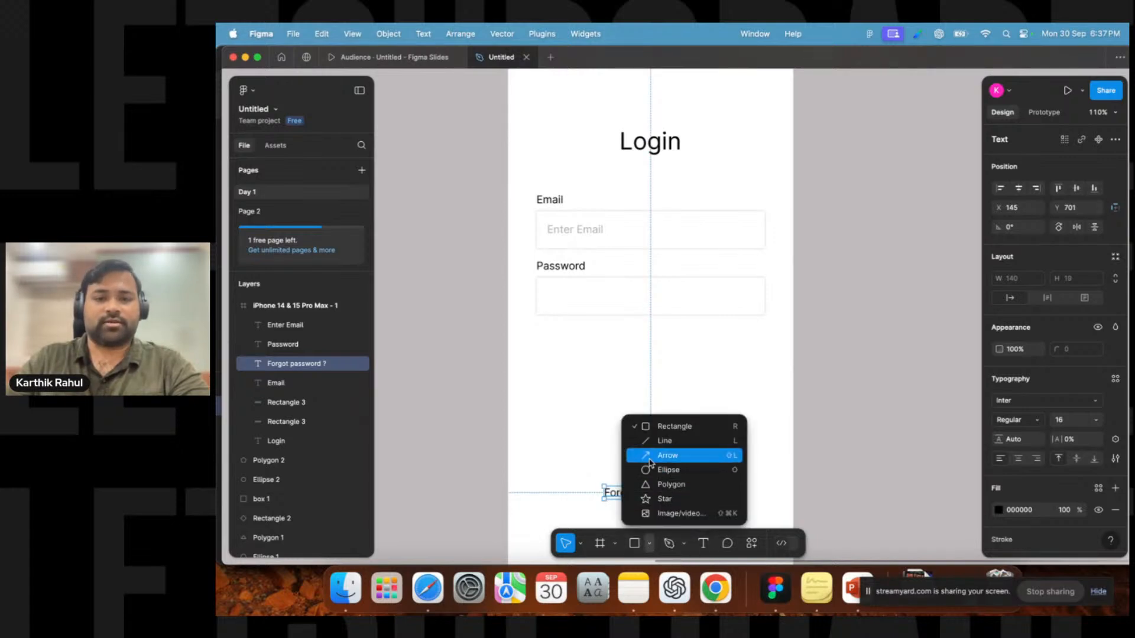
{"action": "left_click", "coordinate": [637, 542]}
{"action": "left_click_drag", "start_coordinate": [586, 354], "coordinate": [711, 389]}
{"action": "left_click", "coordinate": [1077, 279]}
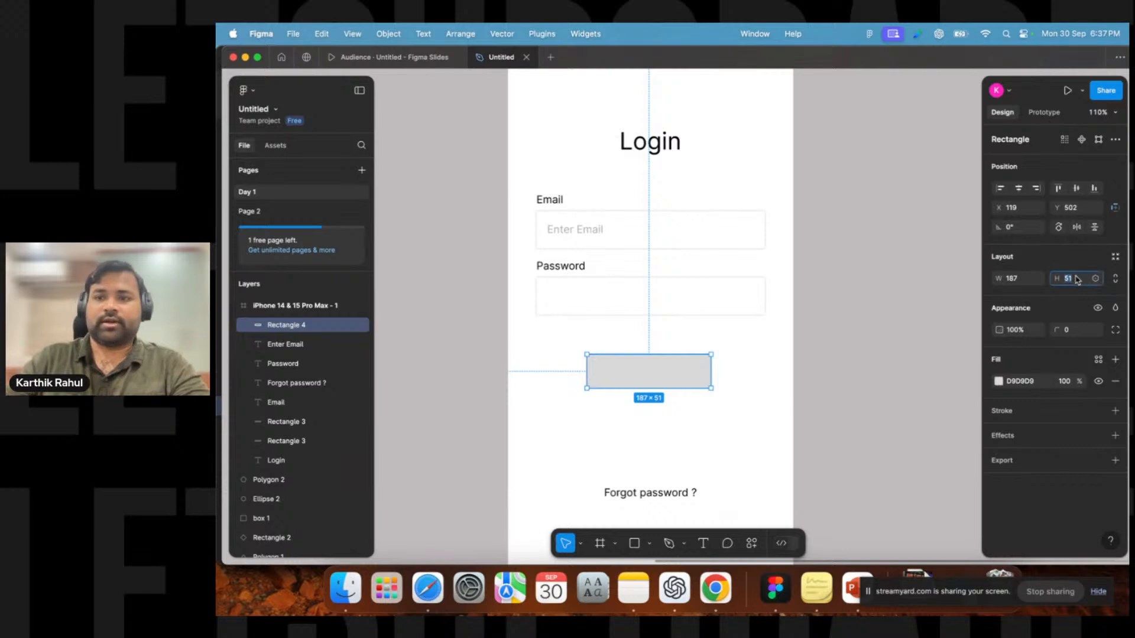
{"action": "type", "text": "48"}
{"action": "key", "text": "Return"}
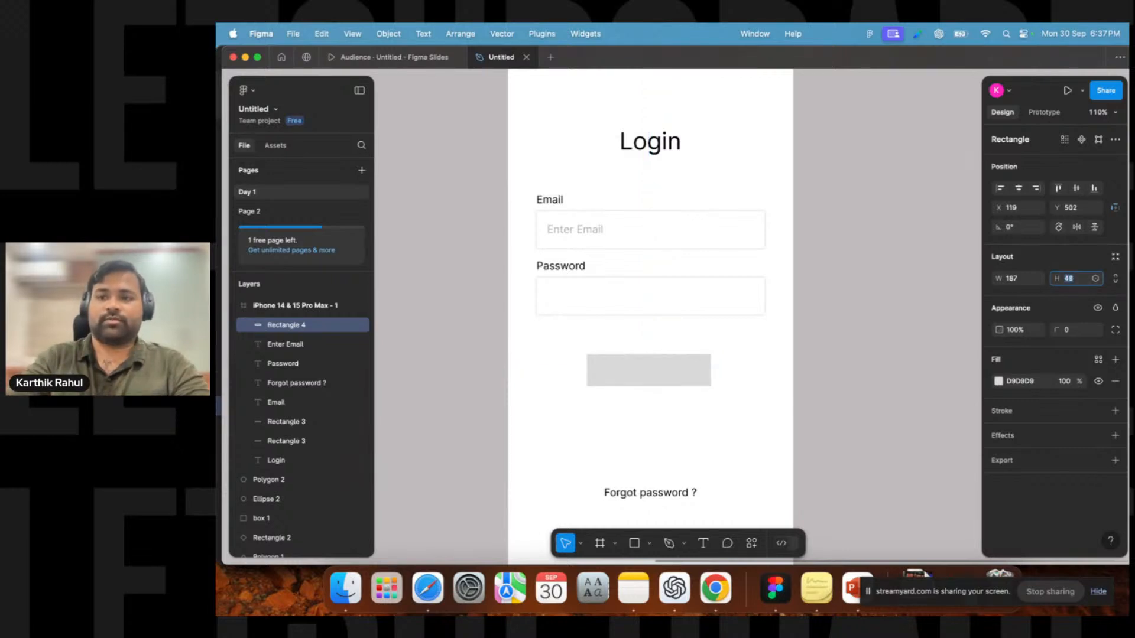
Center the rectangle horizontally in the frame and place it about 64 px below the password field.
{"action": "left_click_drag", "start_coordinate": [641, 380], "coordinate": [695, 393]}
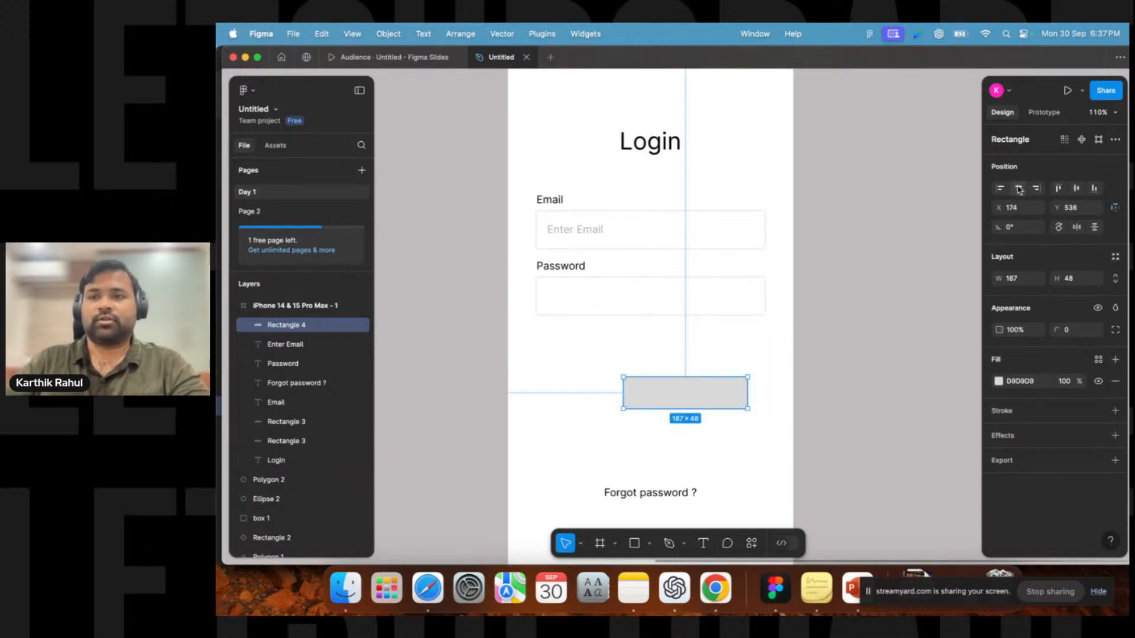
{"action": "left_click", "coordinate": [1019, 189]}
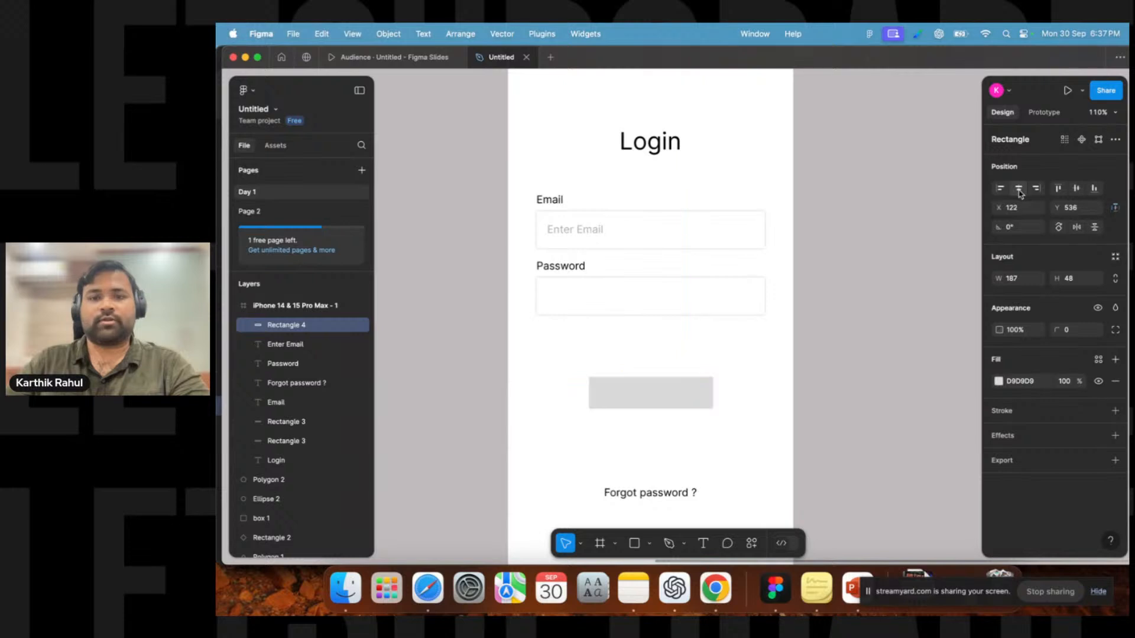
{"action": "key", "text": "alt"}
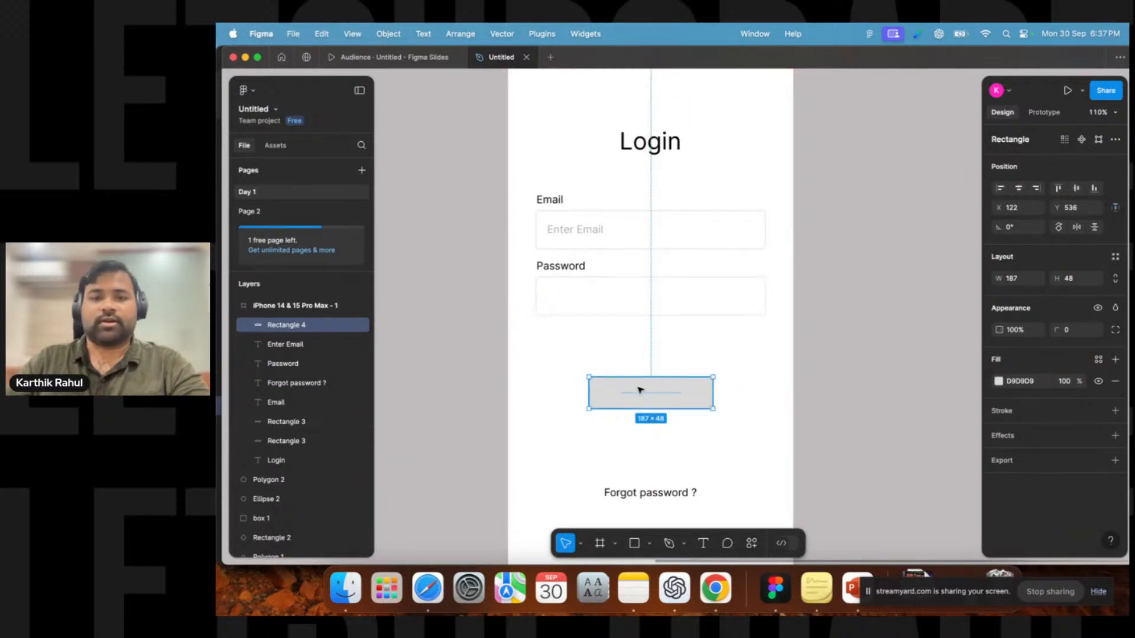
{"action": "left_click_drag", "start_coordinate": [652, 395], "coordinate": [653, 379]}
{"action": "key", "text": "alt"}
{"action": "key", "text": "Up"}
{"action": "key", "text": "Up"}
{"action": "key", "text": "Up"}
{"action": "key", "text": "Up"}
{"action": "key", "text": "Up"}
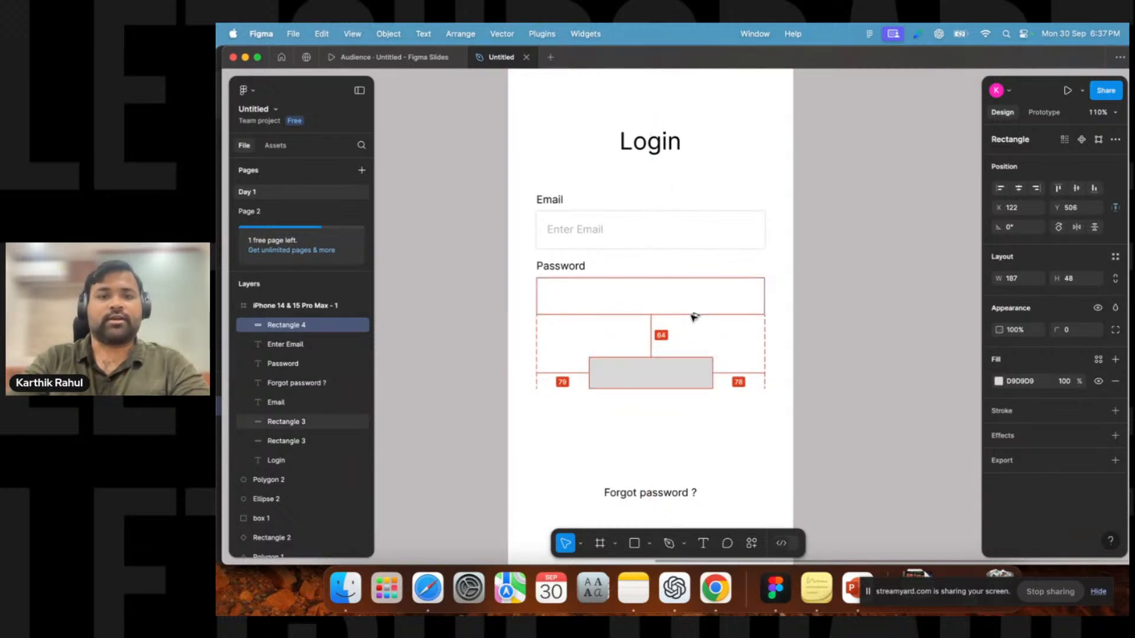
{"action": "left_click", "coordinate": [666, 403]}
{"action": "left_click", "coordinate": [656, 376]}
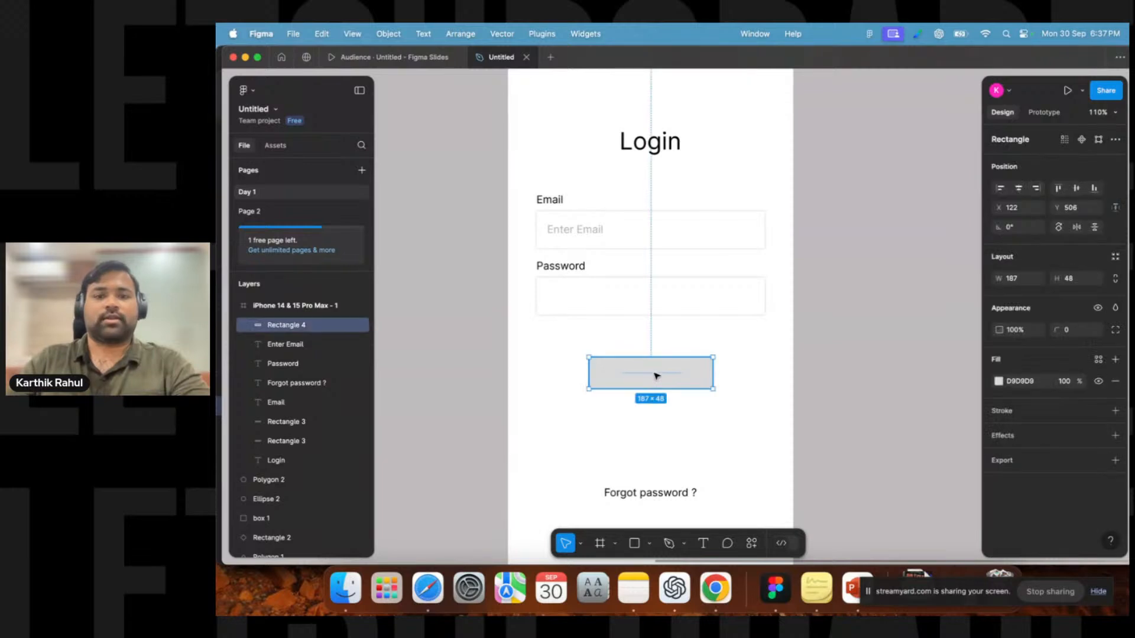
Add a "Login" text label centered on the rectangle.
{"action": "left_click", "coordinate": [703, 544]}
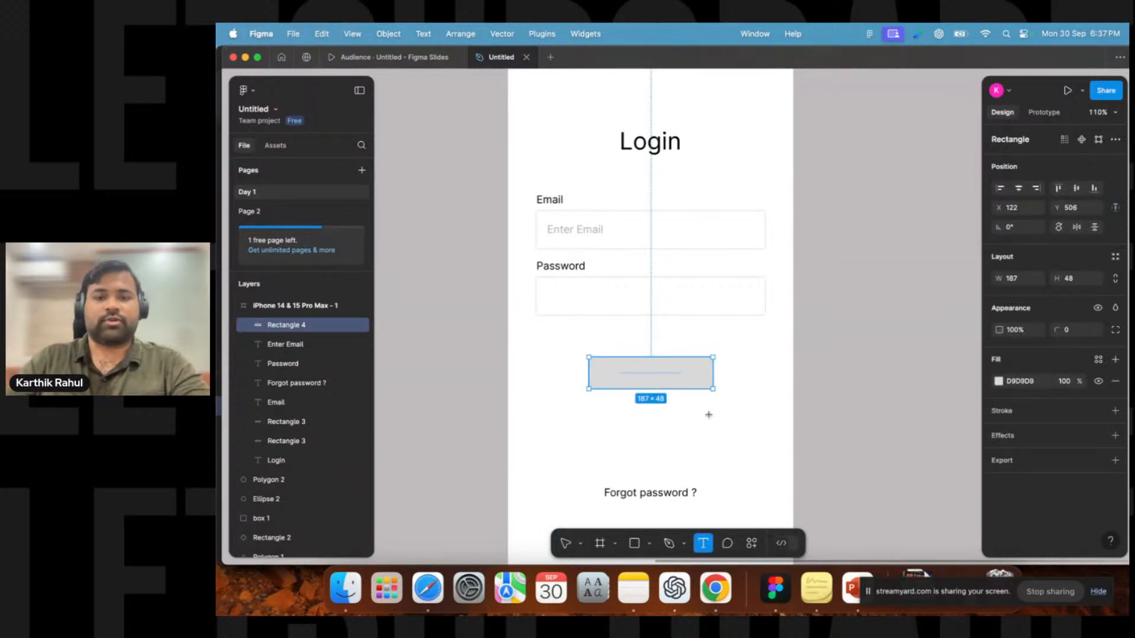
{"action": "left_click", "coordinate": [632, 376]}
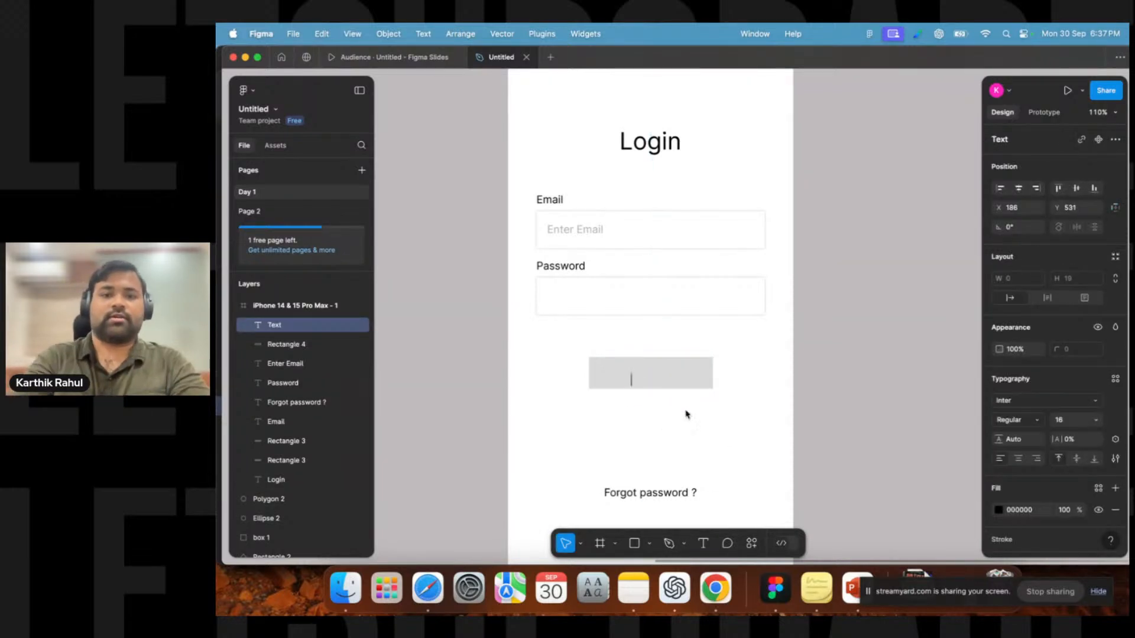
{"action": "type", "text": "Login"}
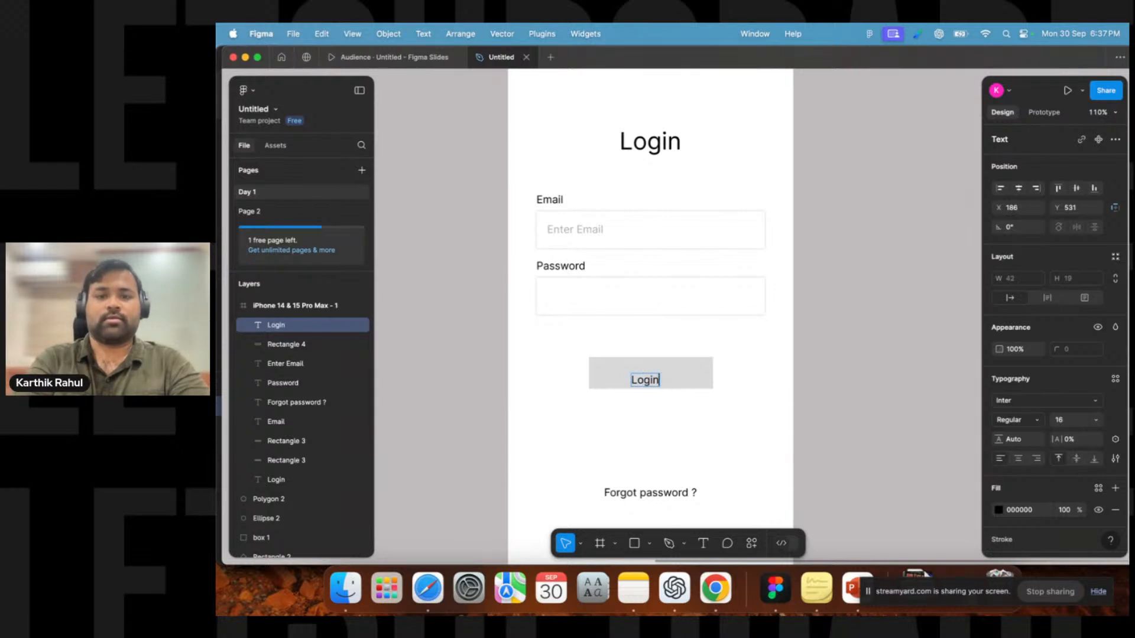
{"action": "key", "text": "Escape"}
{"action": "mouse_move", "coordinate": [640, 382]}
{"action": "left_mouse_down"}
{"action": "mouse_move", "coordinate": [655, 379]}
{"action": "mouse_move", "coordinate": [660, 406]}
{"action": "mouse_move", "coordinate": [689, 427]}
{"action": "mouse_move", "coordinate": [647, 373]}
{"action": "mouse_move", "coordinate": [658, 376]}
{"action": "mouse_move", "coordinate": [651, 413]}
{"action": "mouse_move", "coordinate": [636, 397]}
{"action": "mouse_move", "coordinate": [633, 380]}
{"action": "mouse_move", "coordinate": [656, 377]}
{"action": "left_mouse_up"}
{"action": "left_click", "coordinate": [674, 430]}
{"action": "left_click", "coordinate": [654, 430]}
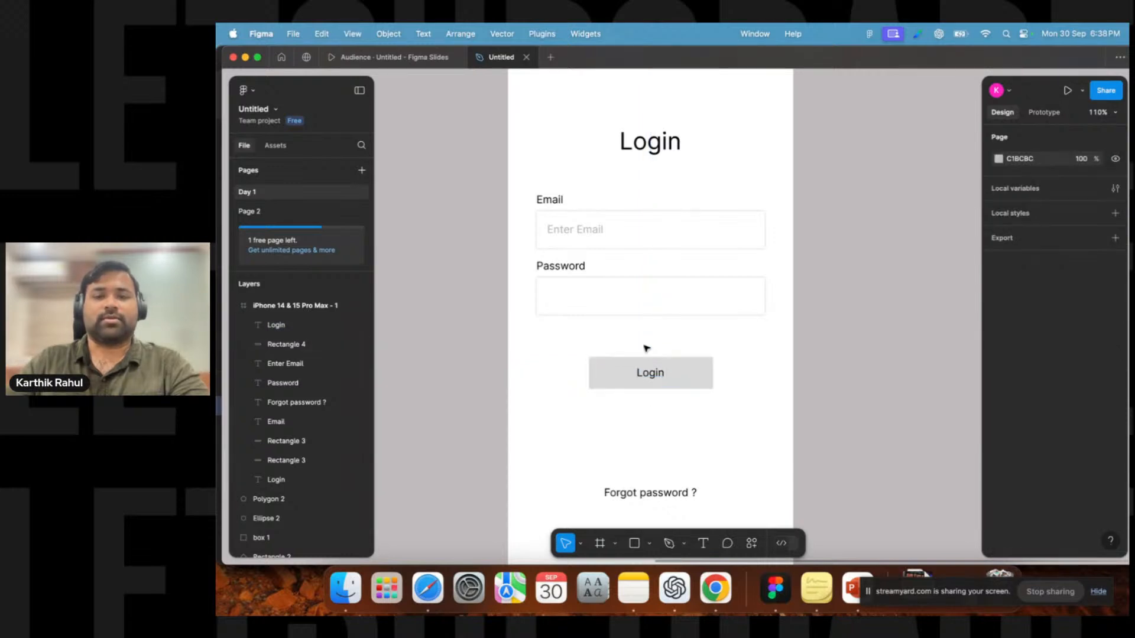
Set the button rectangle's corner radius to 8.
{"action": "left_click", "coordinate": [707, 370]}
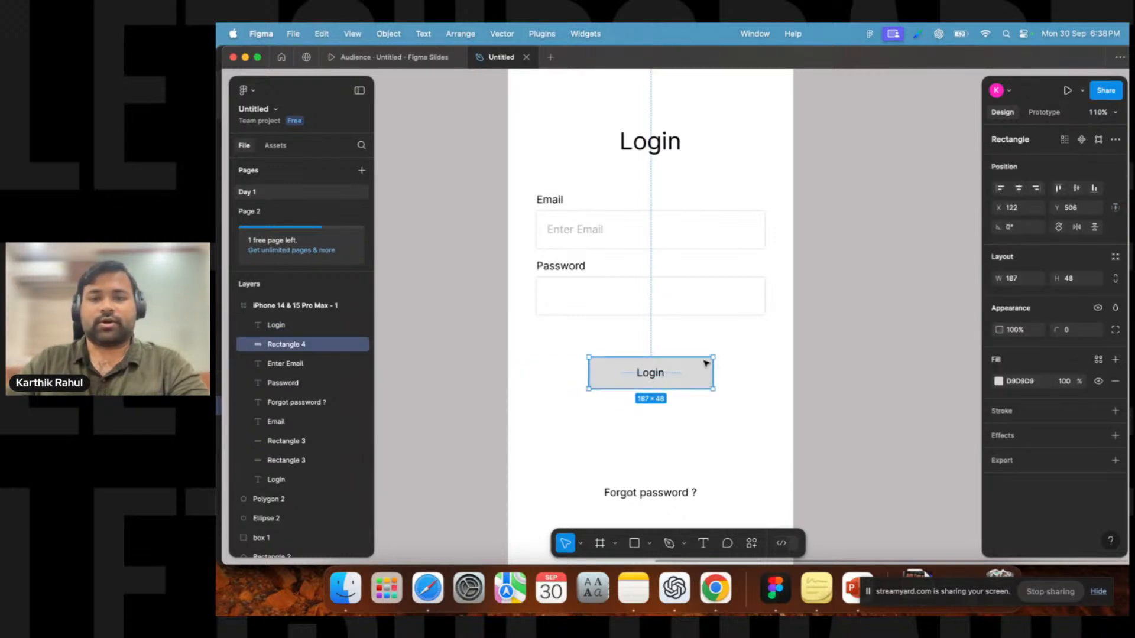
{"action": "left_click", "coordinate": [745, 357]}
{"action": "left_click", "coordinate": [704, 381]}
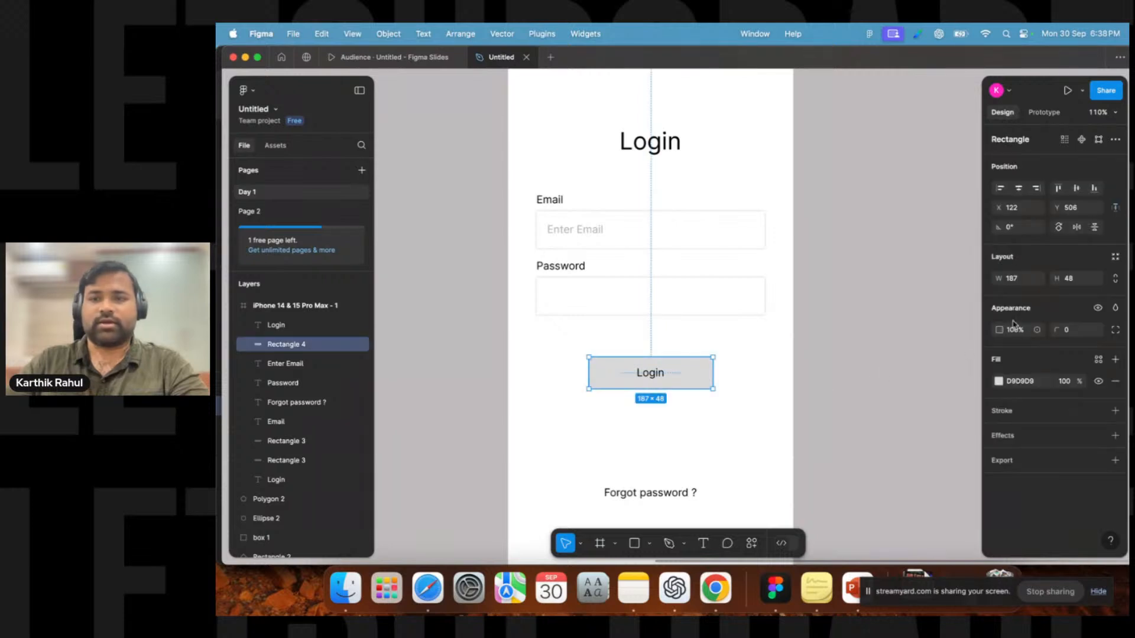
{"action": "left_click", "coordinate": [1071, 335]}
{"action": "type", "text": "2"}
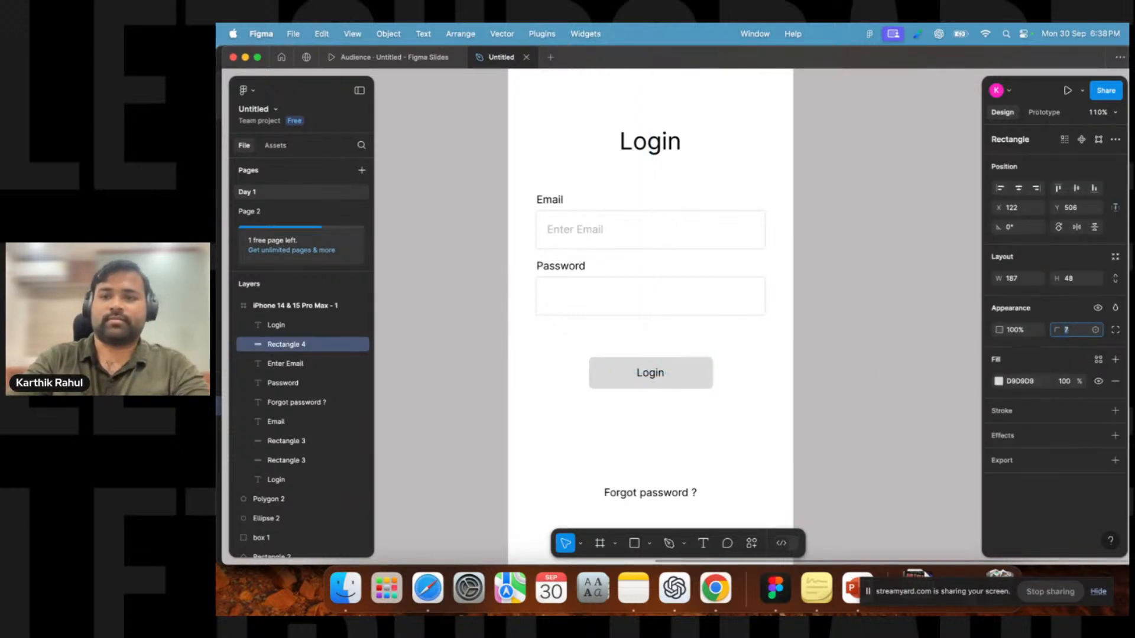
{"action": "left_click", "coordinate": [652, 373]}
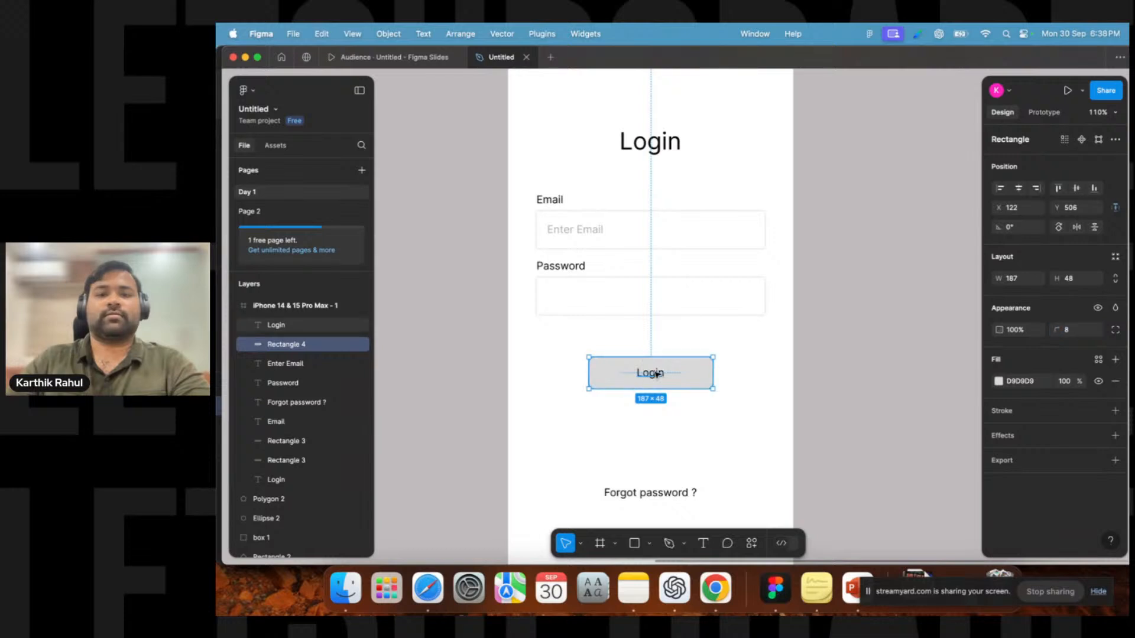
{"action": "left_click", "coordinate": [743, 357]}
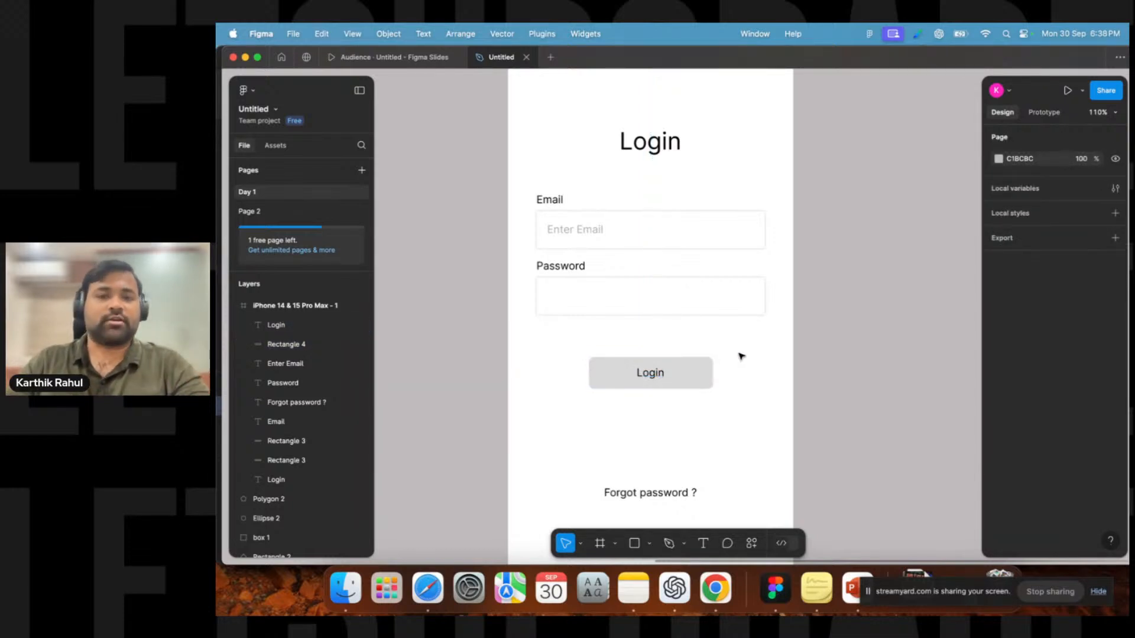
Set the button's Login text weight to Semi Bold.
{"action": "left_click", "coordinate": [652, 377]}
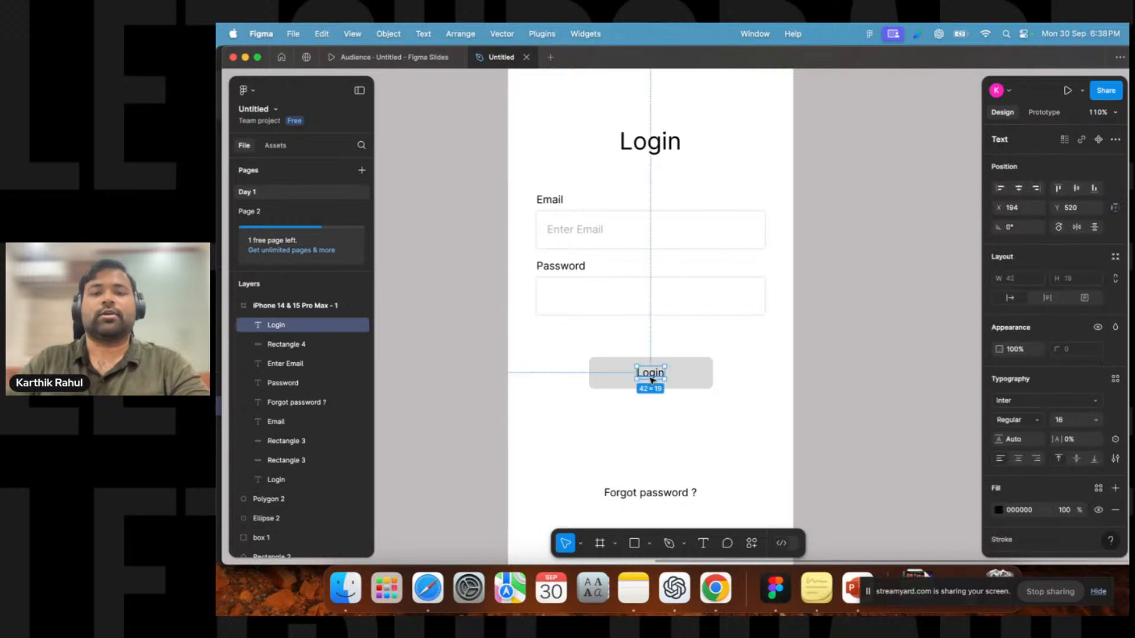
{"action": "left_click", "coordinate": [1011, 420]}
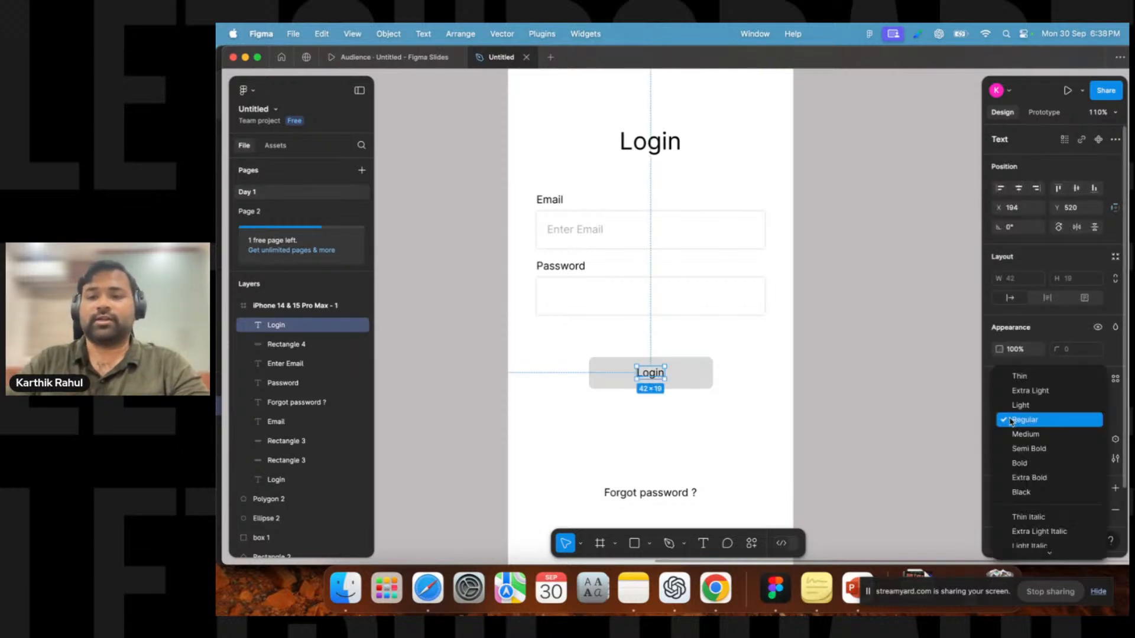
{"action": "left_click", "coordinate": [1029, 449]}
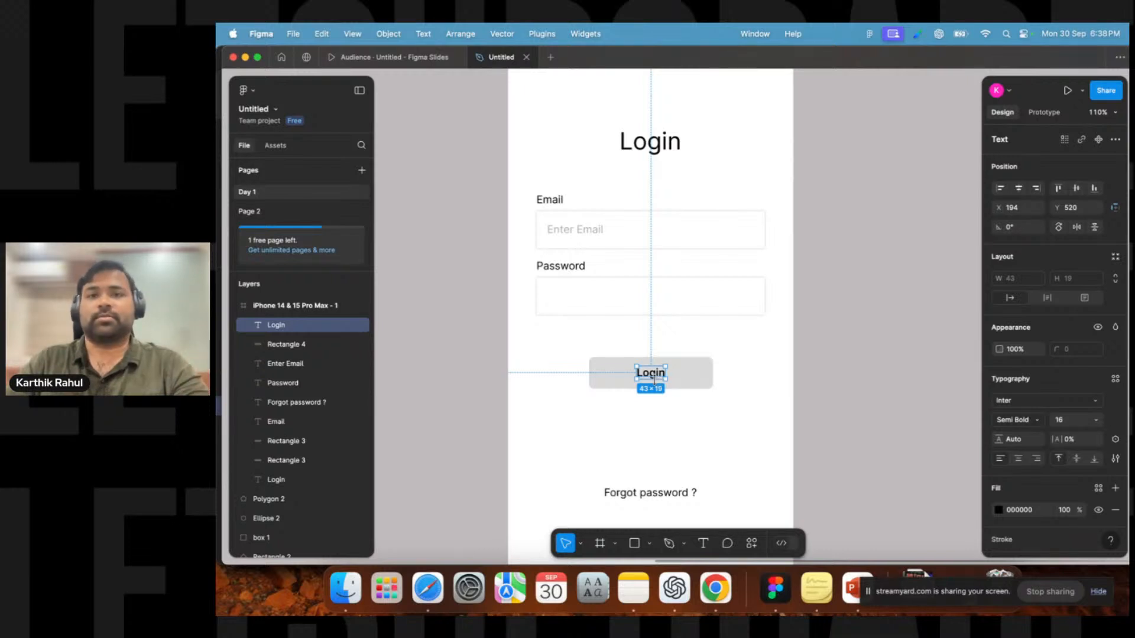
{"action": "left_click", "coordinate": [556, 373]}
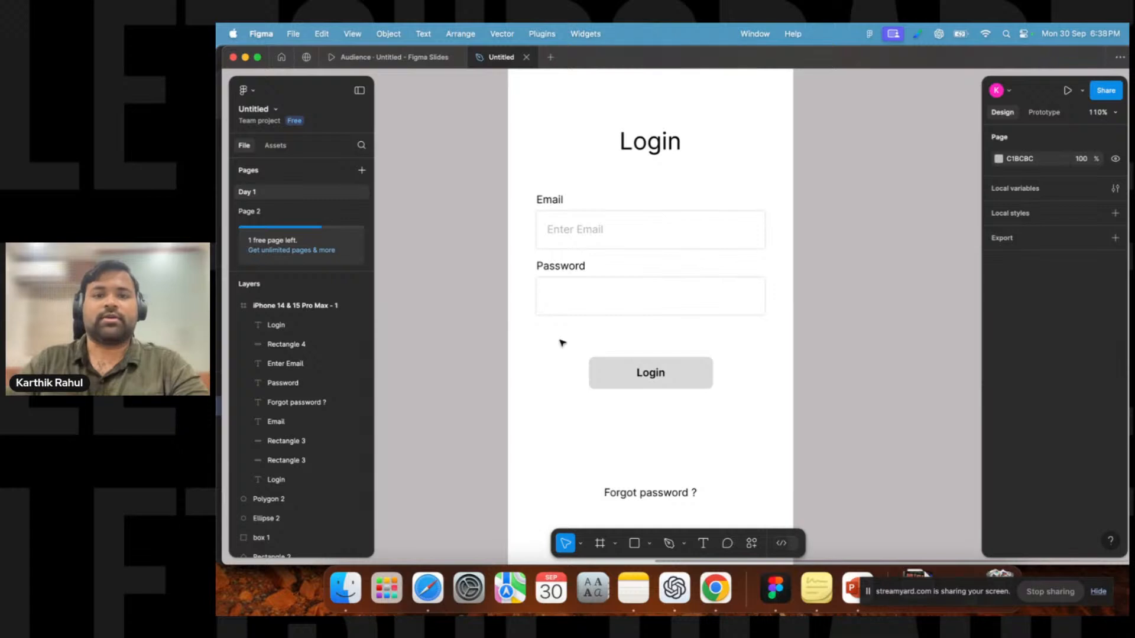
Select the button rectangle together with its Login text and group them.
{"action": "left_click", "coordinate": [669, 380]}
{"action": "left_click", "coordinate": [658, 378]}
{"action": "left_click_drag", "start_coordinate": [749, 334], "coordinate": [600, 413]}
{"action": "left_click", "coordinate": [765, 399]}
{"action": "left_click_drag", "start_coordinate": [762, 339], "coordinate": [581, 418]}
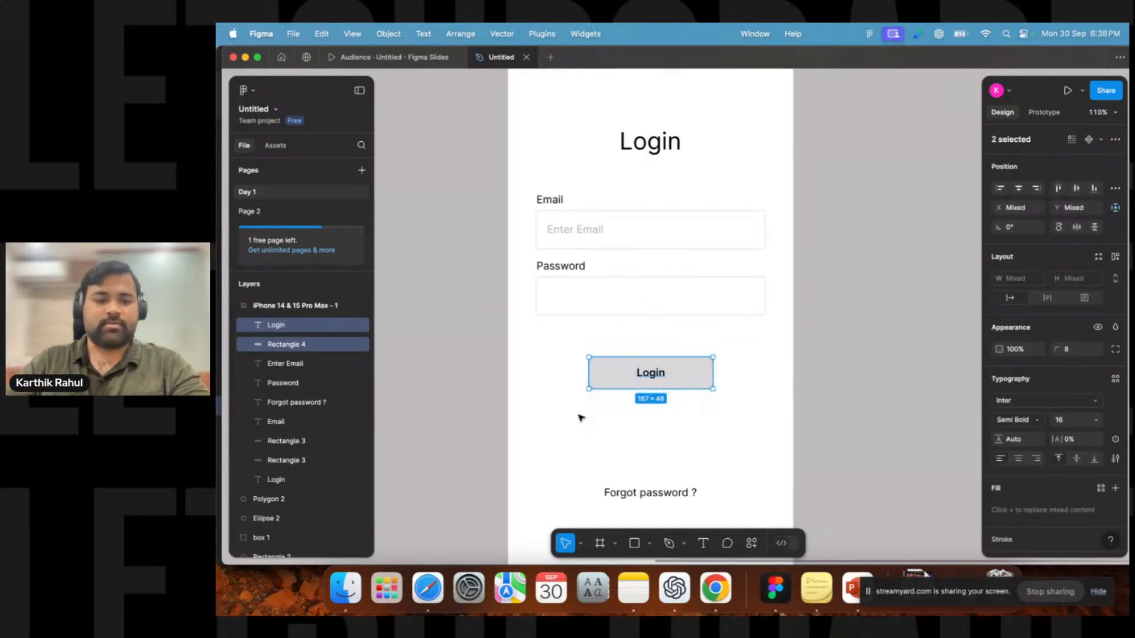
{"action": "right_click", "coordinate": [638, 379]}
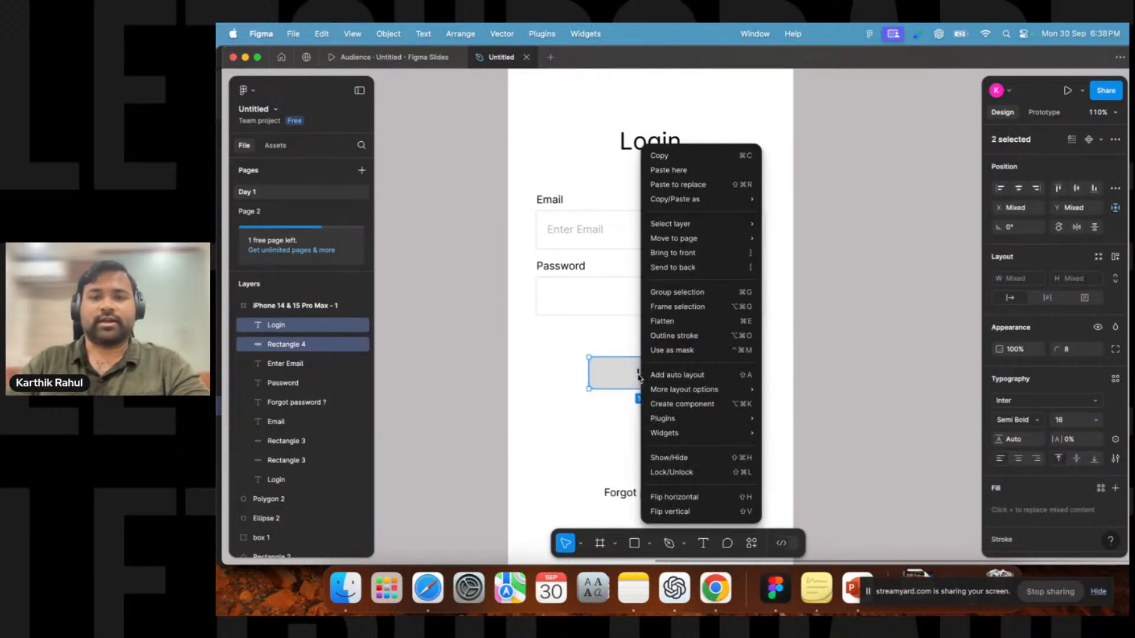
{"action": "left_click", "coordinate": [696, 293]}
{"action": "left_click_drag", "start_coordinate": [652, 379], "coordinate": [662, 400]}
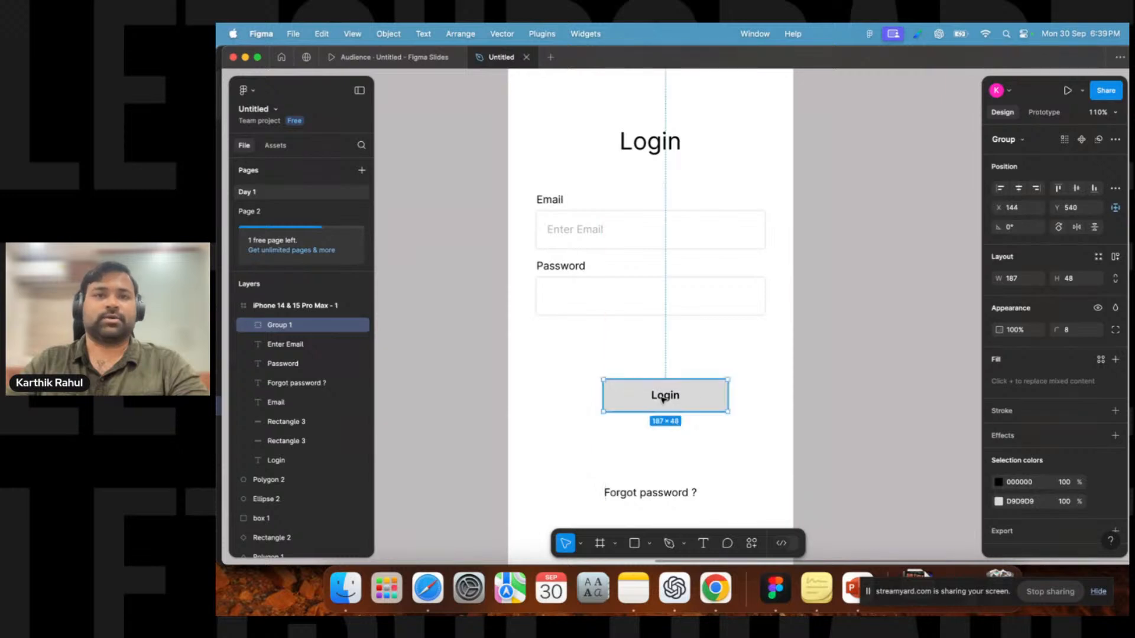
{"action": "key", "text": "super+z"}
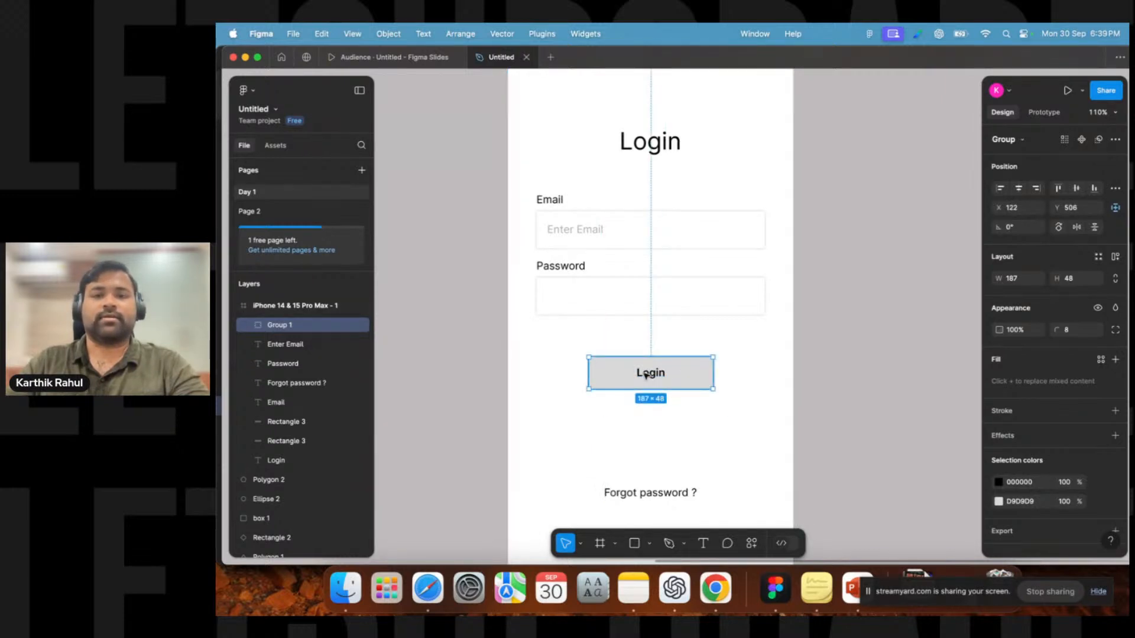
Duplicate the "Enter Email" placeholder into the password field and change it to "Enter Password".
{"action": "scroll", "coordinate": [601, 448], "scroll_direction": "down", "scroll_amount": 2}
{"action": "scroll", "coordinate": [575, 419], "scroll_direction": "down", "scroll_amount": 5, "text": "ctrl"}
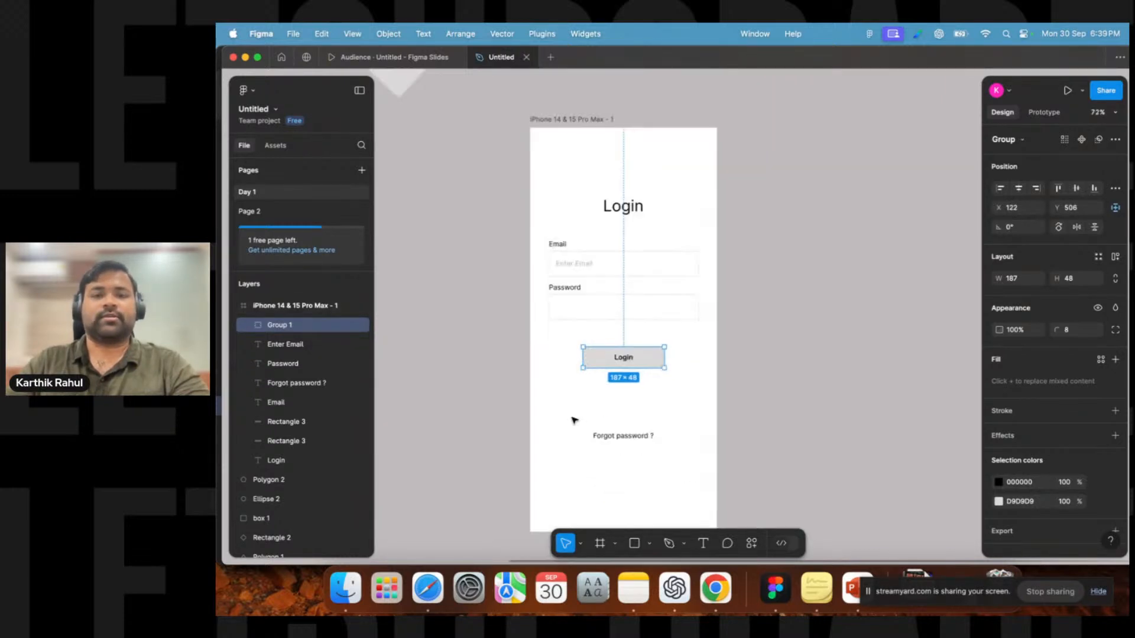
{"action": "scroll", "coordinate": [573, 420], "scroll_direction": "up", "scroll_amount": 2, "text": "ctrl"}
{"action": "left_click", "coordinate": [478, 319]}
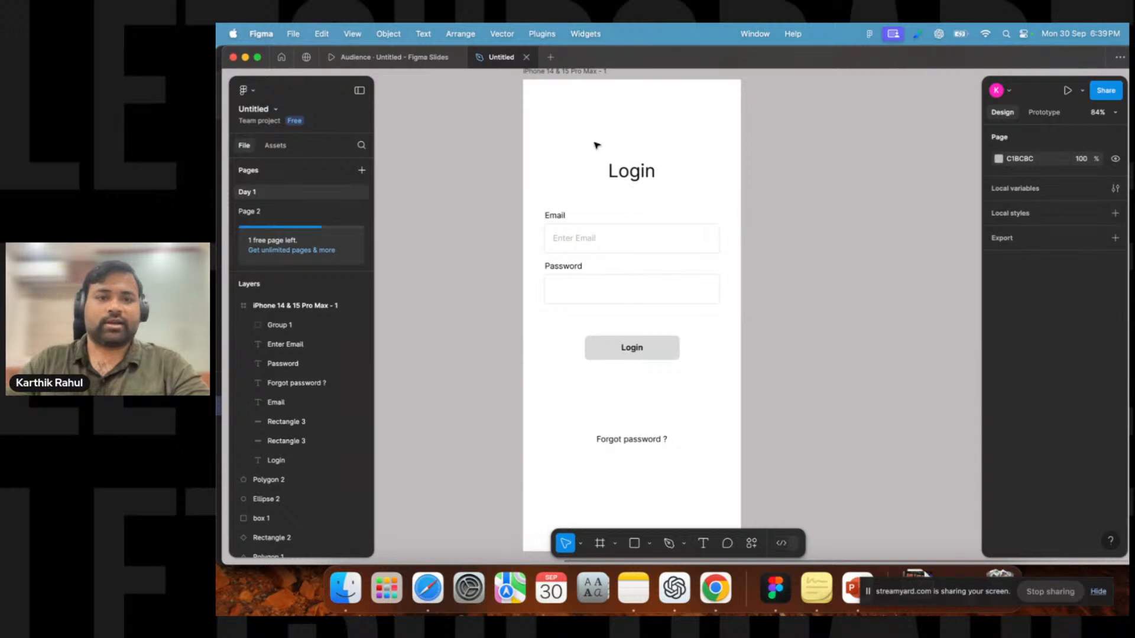
{"action": "left_click", "coordinate": [576, 239]}
{"action": "key", "text": "super+d"}
{"action": "left_click_drag", "start_coordinate": [576, 242], "coordinate": [580, 296]}
{"action": "double_click", "coordinate": [577, 290]}
{"action": "key", "text": "BackSpace"}
{"action": "key", "text": "BackSpace"}
{"action": "key", "text": "BackSpace"}
{"action": "key", "text": "BackSpace"}
{"action": "key", "text": "BackSpace"}
{"action": "key", "text": "BackSpace"}
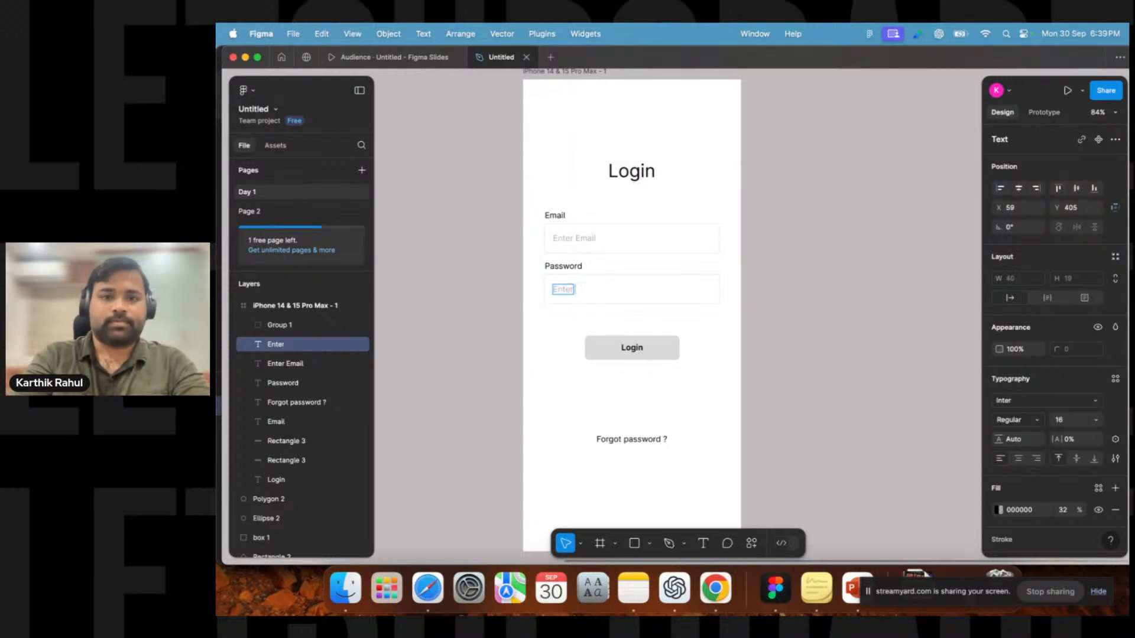
{"action": "type", "text": "Password"}
{"action": "left_click", "coordinate": [468, 307]}
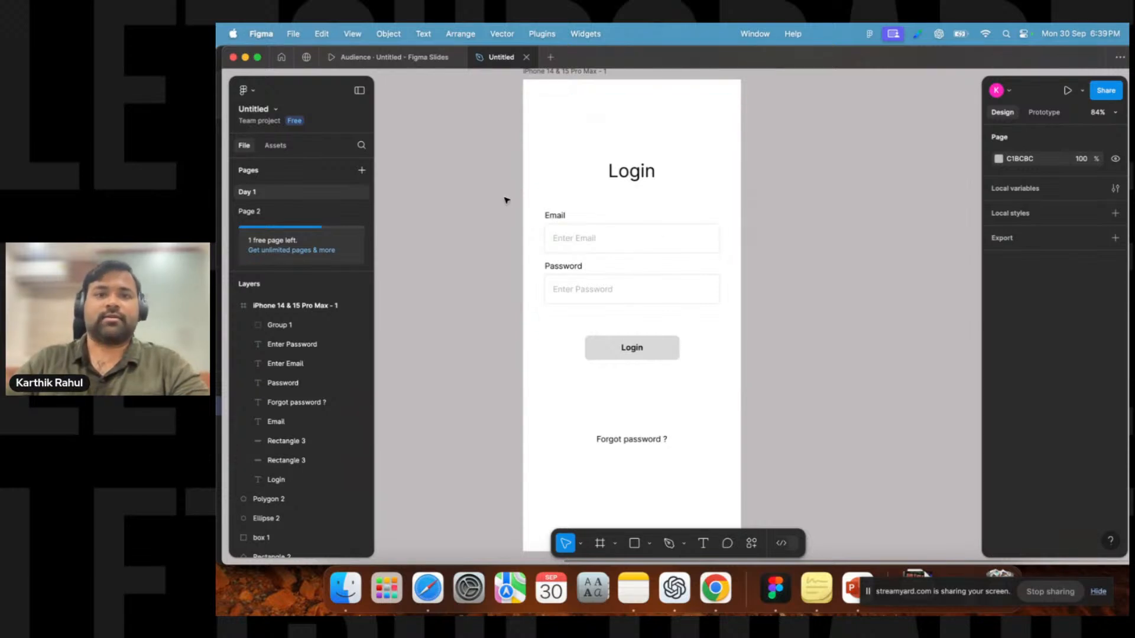
Move the "Forgot password ?" text further down in the frame.
{"action": "left_click_drag", "start_coordinate": [505, 198], "coordinate": [721, 331]}
{"action": "left_click", "coordinate": [631, 348]}
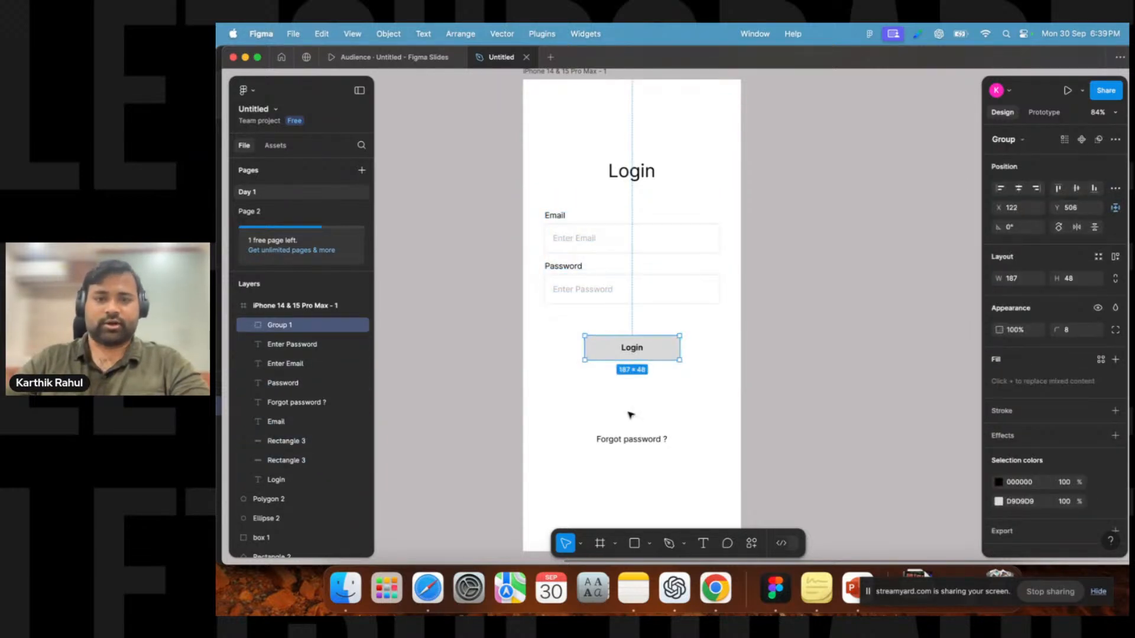
{"action": "left_click", "coordinate": [630, 441]}
{"action": "left_click_drag", "start_coordinate": [649, 442], "coordinate": [650, 501]}
{"action": "left_click", "coordinate": [467, 409]}
{"action": "scroll", "coordinate": [467, 410], "scroll_direction": "up", "scroll_amount": 1}
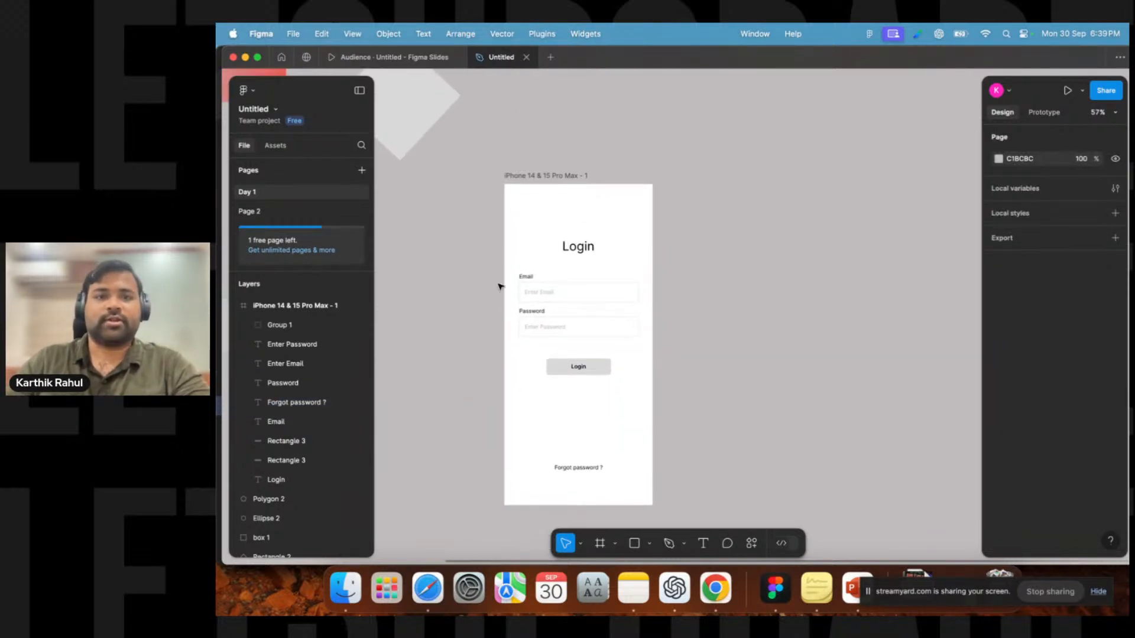
Zoom in and select the email field, password field and Login button in turn to inspect them.
{"action": "scroll", "coordinate": [508, 289], "scroll_direction": "up", "scroll_amount": 5}
{"action": "left_click", "coordinate": [557, 278]}
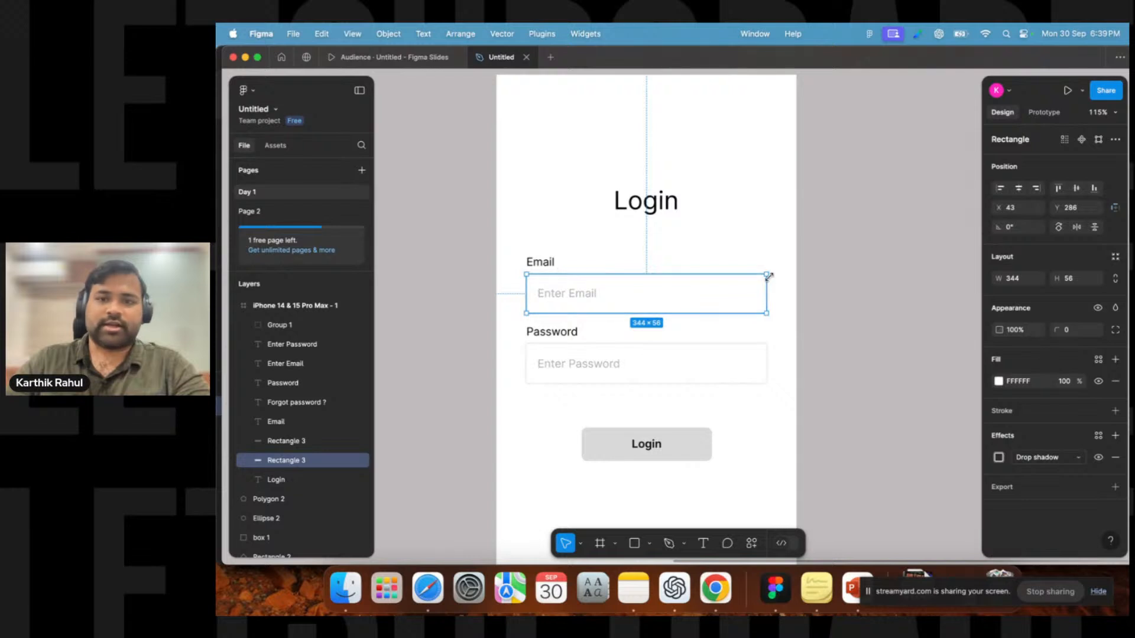
{"action": "left_click", "coordinate": [542, 294]}
{"action": "left_click", "coordinate": [621, 306]}
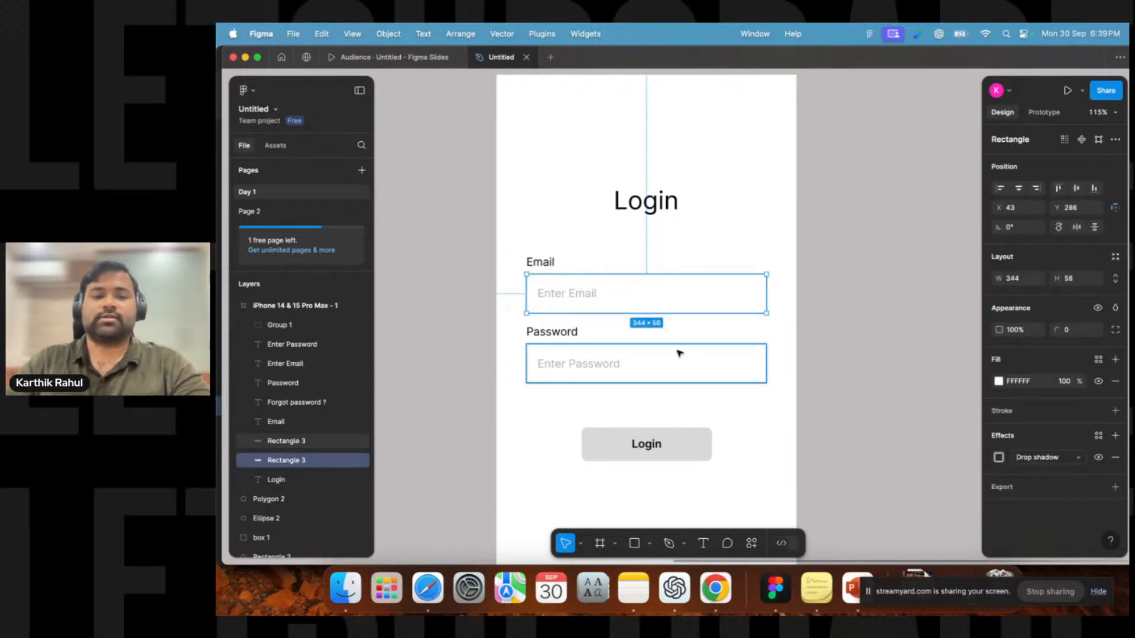
{"action": "left_click", "coordinate": [679, 353]}
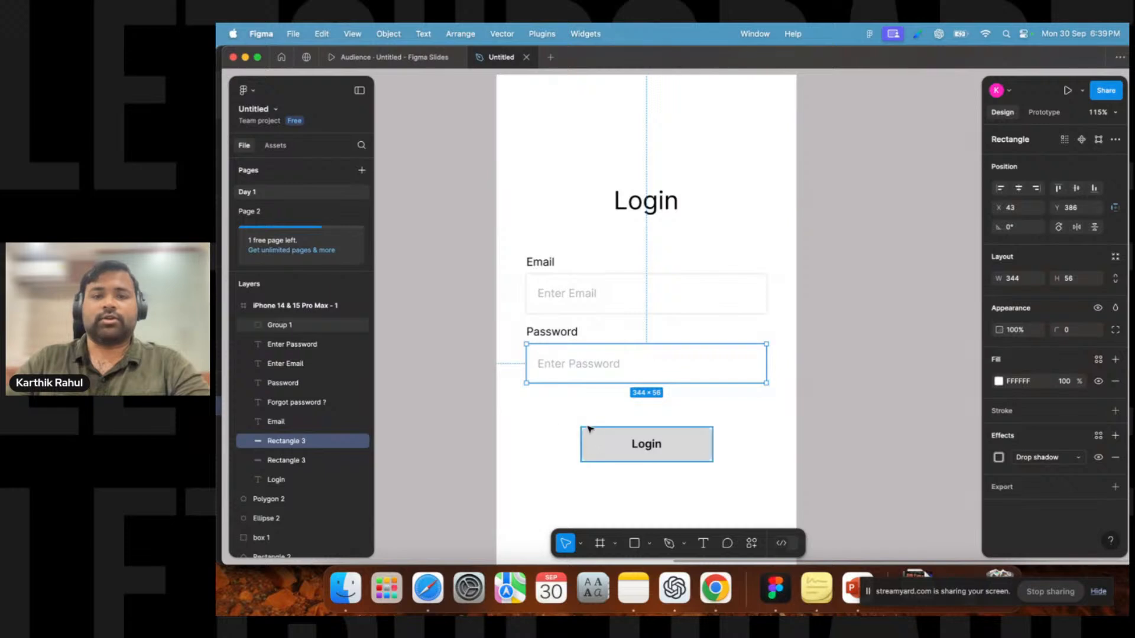
{"action": "left_click", "coordinate": [609, 440]}
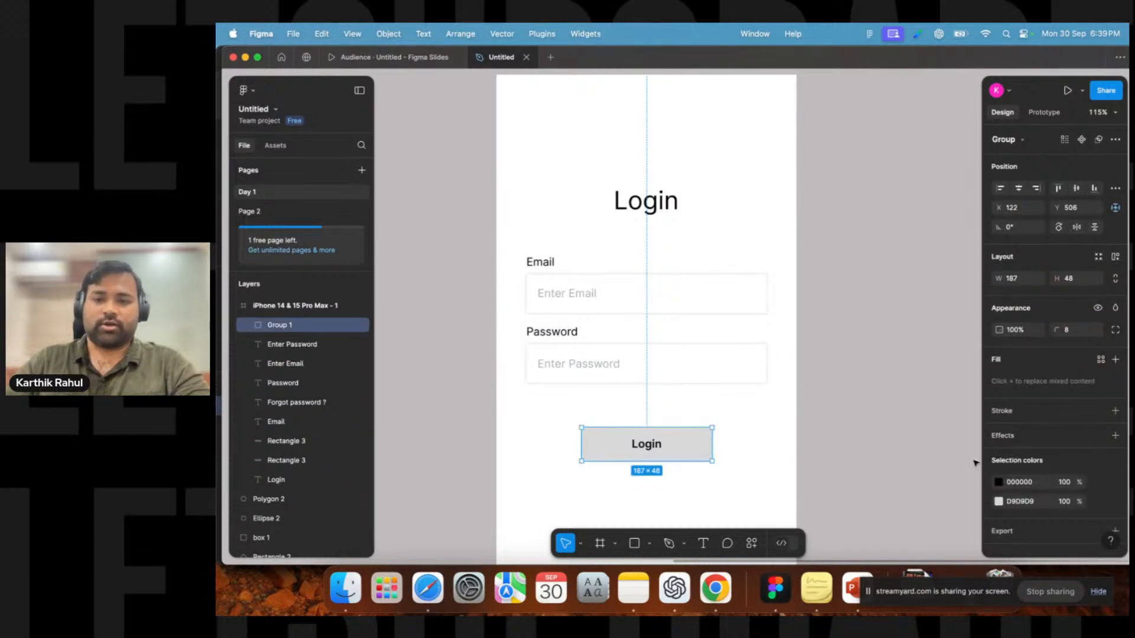
Enter the Login button group and set the button rectangle's fill to FF0000.
{"action": "double_click", "coordinate": [699, 444]}
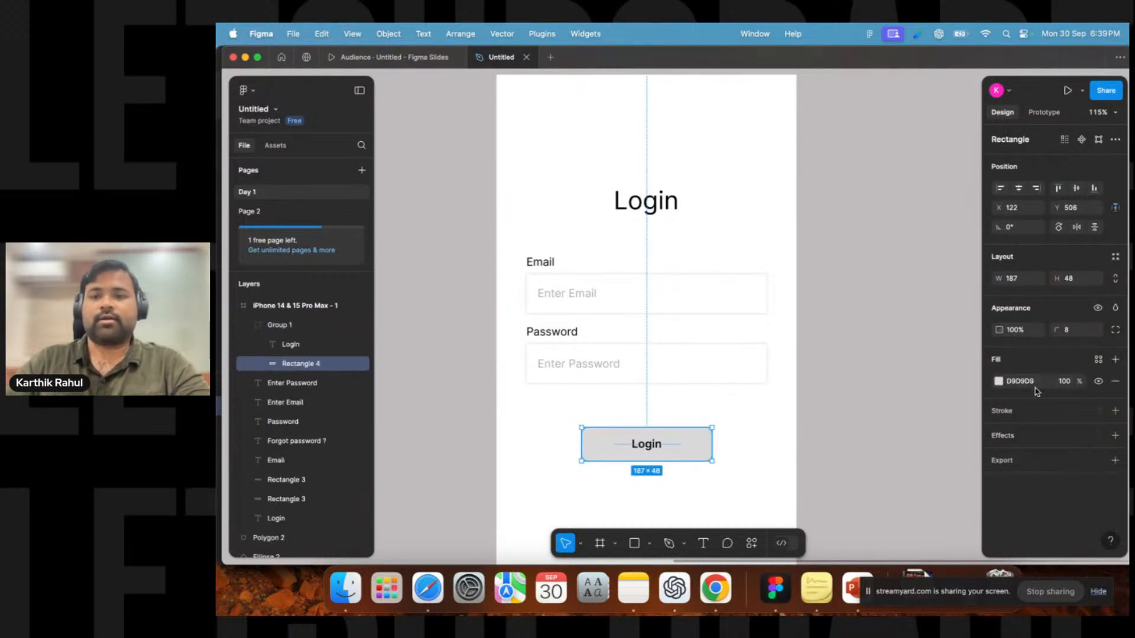
{"action": "left_click", "coordinate": [1000, 381]}
{"action": "left_click_drag", "start_coordinate": [946, 283], "coordinate": [1000, 257]}
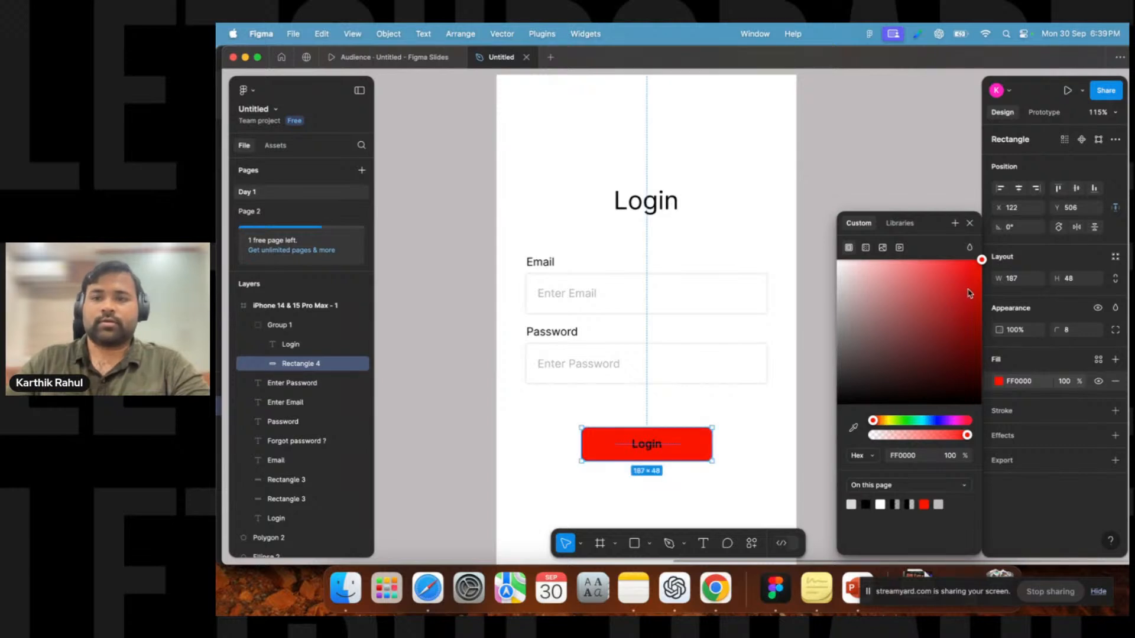
Set the Login text fill to FFFFFF and then to 008CFF.
{"action": "left_click", "coordinate": [647, 444]}
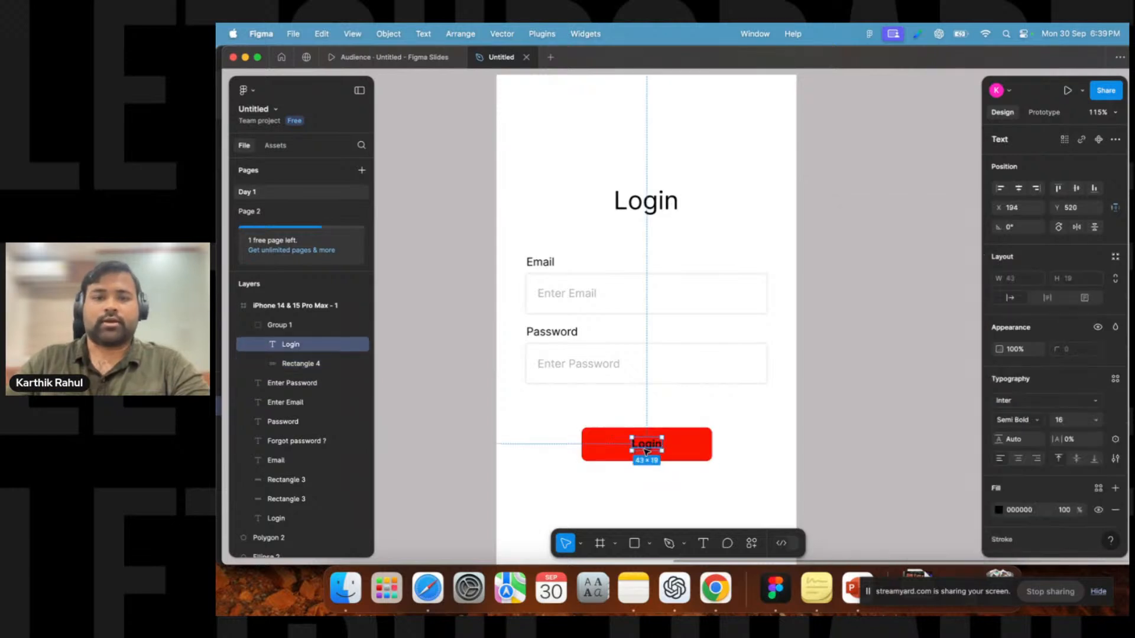
{"action": "left_click", "coordinate": [998, 510]}
{"action": "left_click_drag", "start_coordinate": [896, 349], "coordinate": [766, 219]}
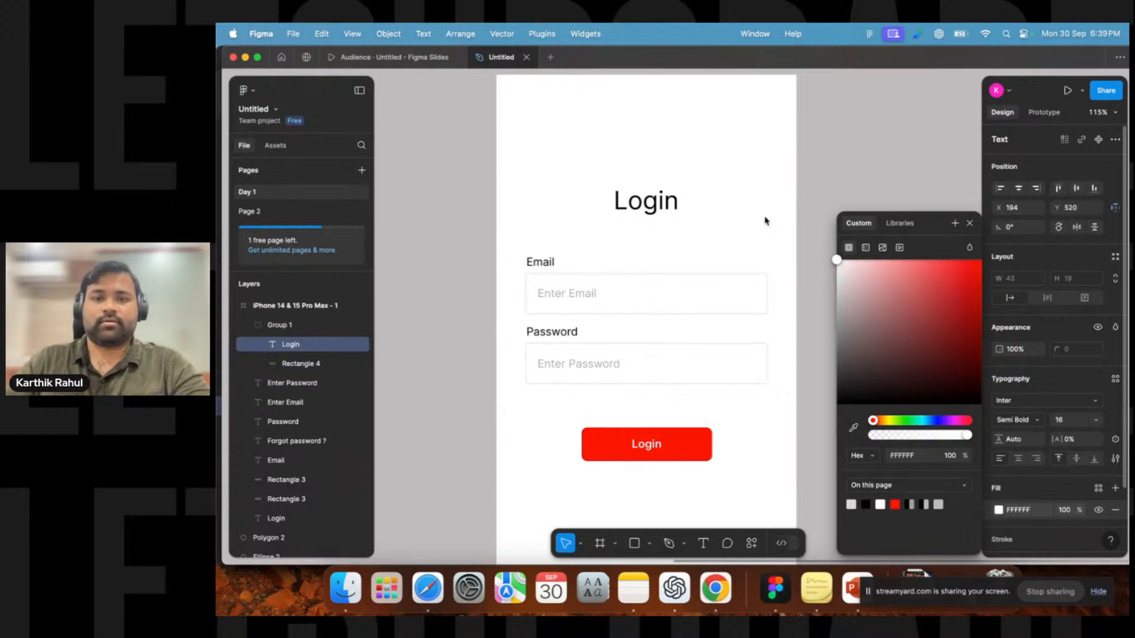
{"action": "left_click", "coordinate": [928, 420]}
{"action": "left_click_drag", "start_coordinate": [940, 324], "coordinate": [1023, 234]}
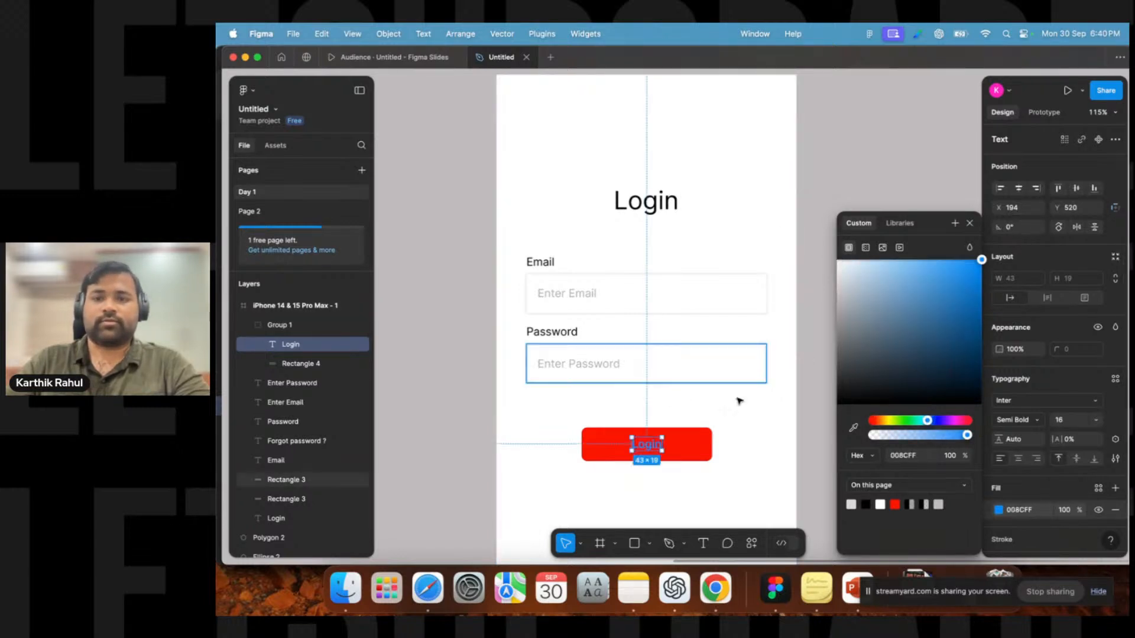
Set the button rectangle's fill to 355EFF.
{"action": "left_click", "coordinate": [701, 430]}
{"action": "left_click", "coordinate": [998, 384]}
{"action": "left_click", "coordinate": [935, 296]}
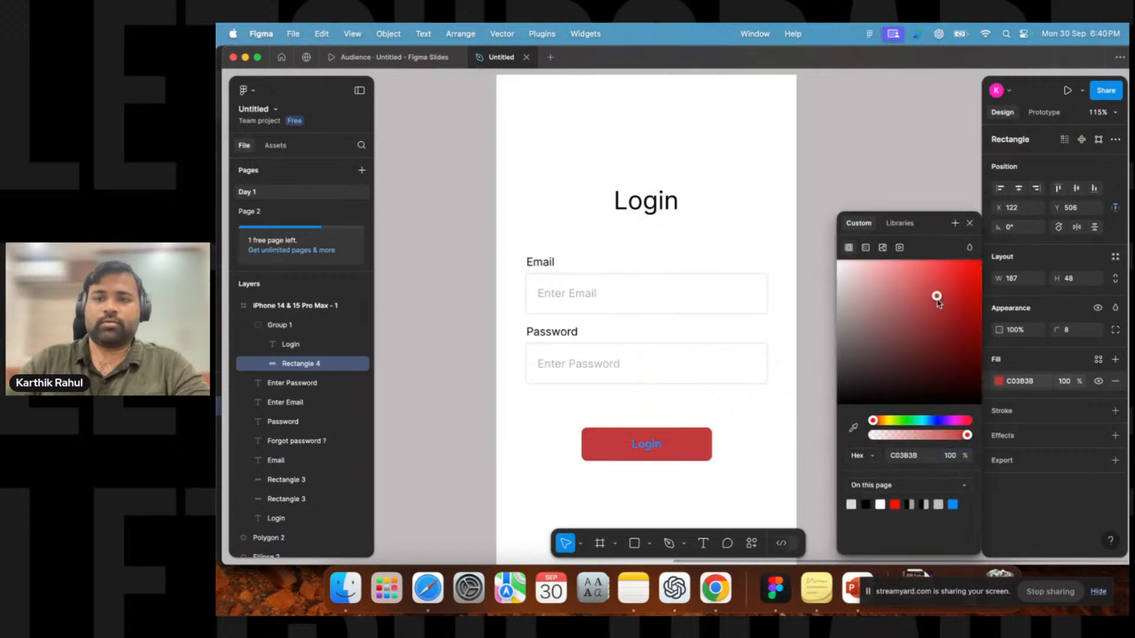
{"action": "left_click", "coordinate": [933, 420]}
{"action": "left_click_drag", "start_coordinate": [937, 301], "coordinate": [953, 235]}
Set the Login text fill to white FFFFFF and deselect the button.
{"action": "left_click", "coordinate": [646, 445]}
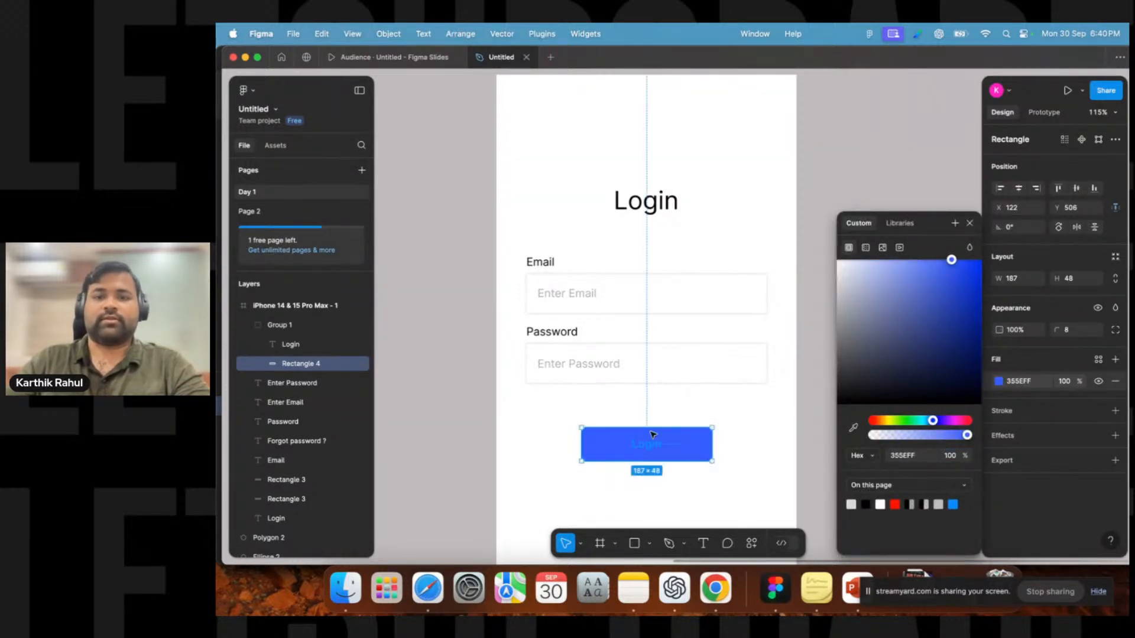
{"action": "left_click", "coordinate": [999, 509]}
{"action": "left_click_drag", "start_coordinate": [891, 341], "coordinate": [789, 233]}
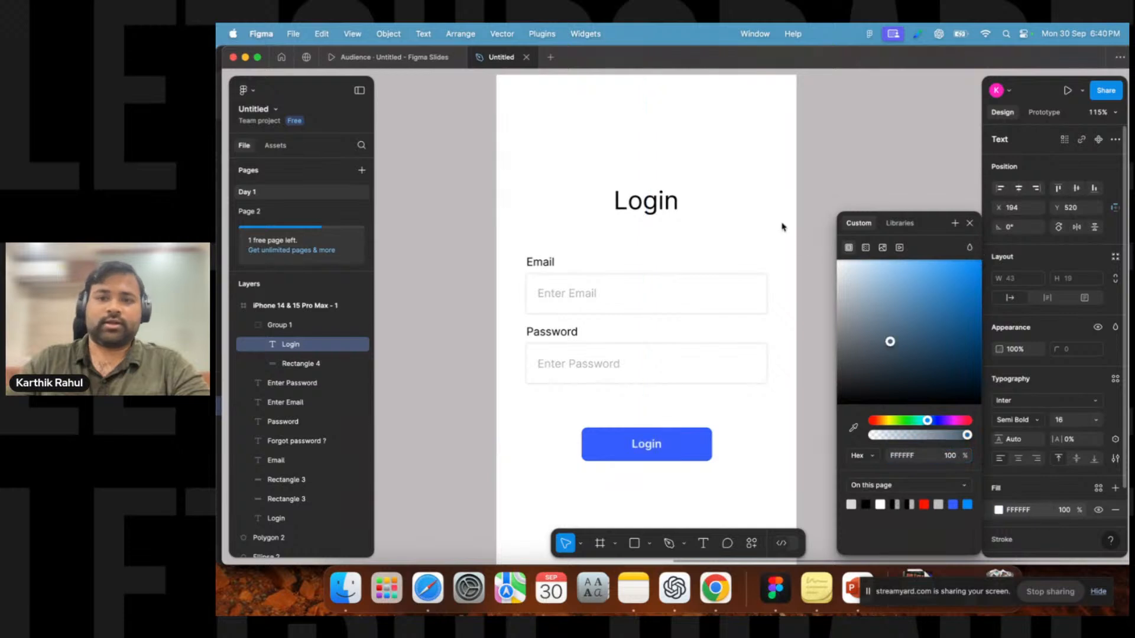
{"action": "left_click", "coordinate": [741, 444]}
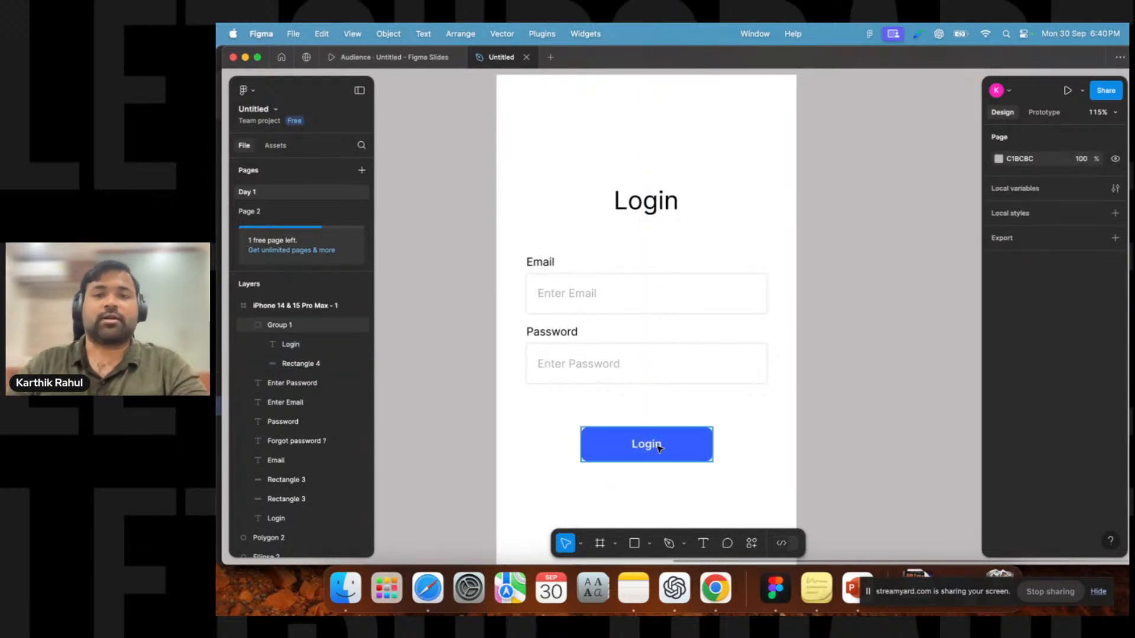
{"action": "scroll", "coordinate": [750, 444], "scroll_direction": "down", "scroll_amount": 2}
{"action": "left_click_drag", "start_coordinate": [844, 424], "coordinate": [807, 312]}
{"action": "scroll", "coordinate": [807, 312], "scroll_direction": "down", "scroll_amount": 2}
{"action": "scroll", "coordinate": [793, 317], "scroll_direction": "up", "scroll_amount": 1}
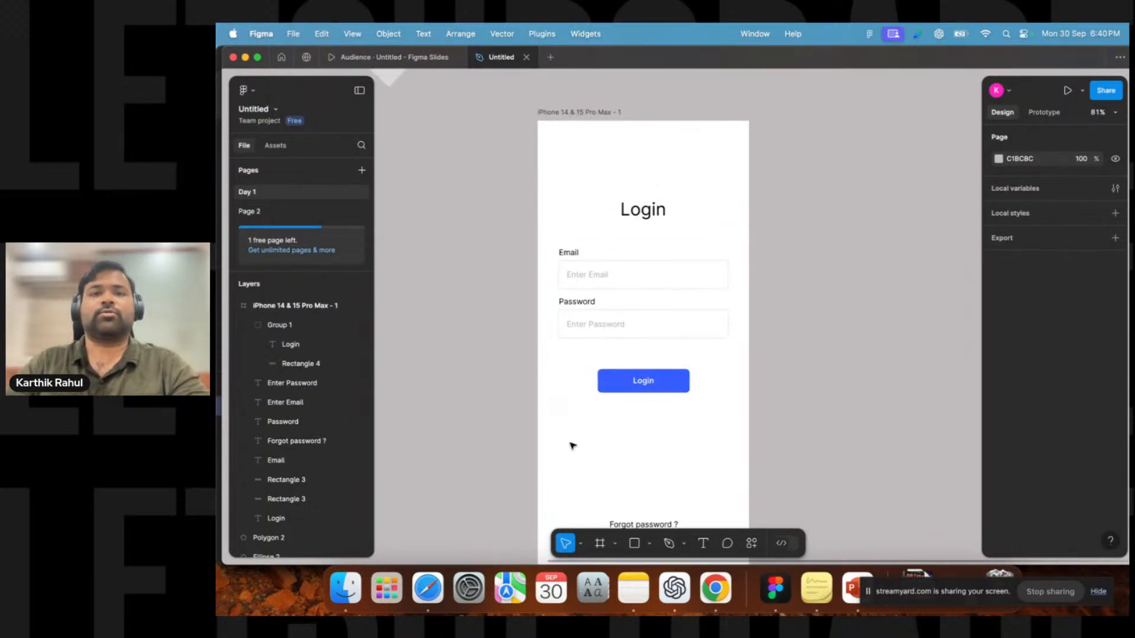
{"action": "left_click", "coordinate": [703, 543]}
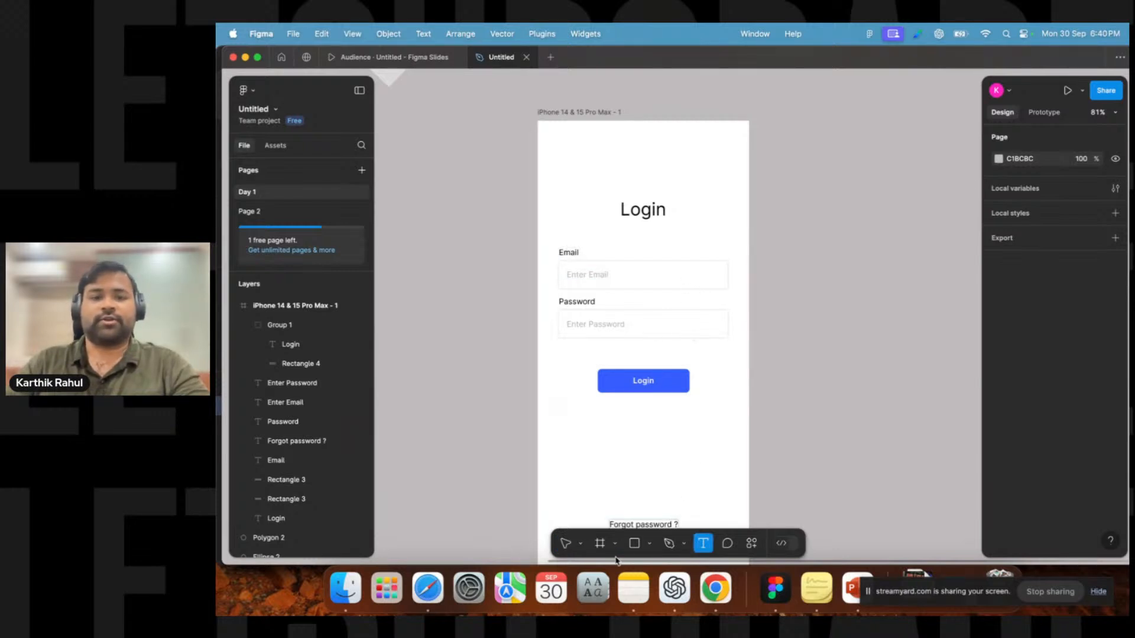
{"action": "left_click", "coordinate": [566, 543]}
Examine the email and password fields and their placeholder texts by selecting each at different zoom levels.
{"action": "left_click", "coordinate": [674, 286]}
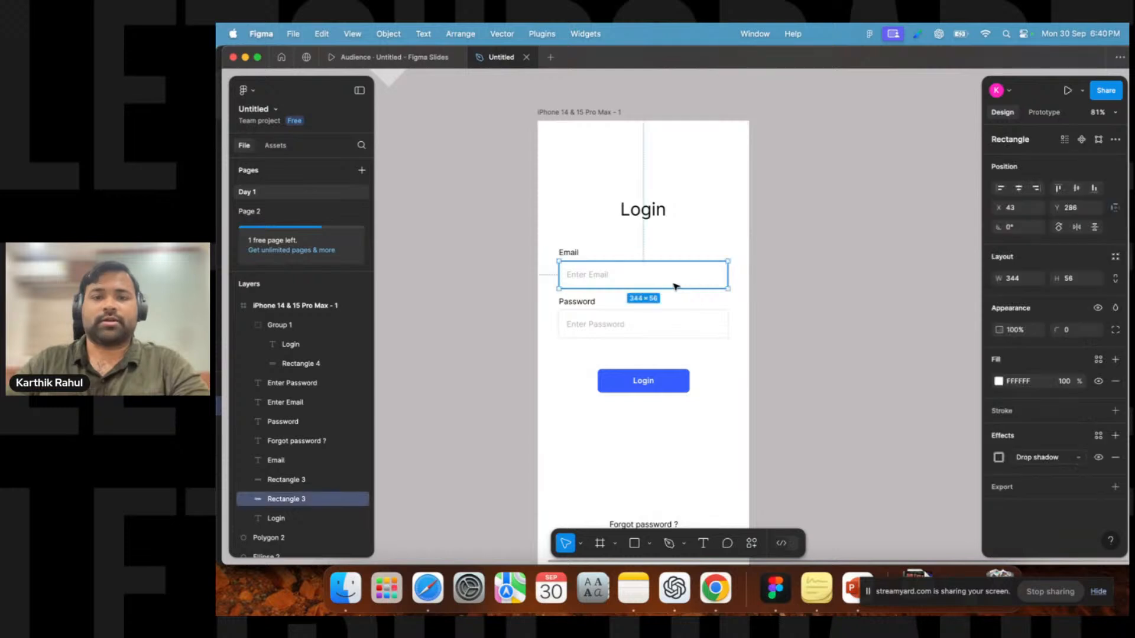
{"action": "scroll", "coordinate": [675, 287], "scroll_direction": "up", "scroll_amount": 5}
{"action": "left_click", "coordinate": [828, 249]}
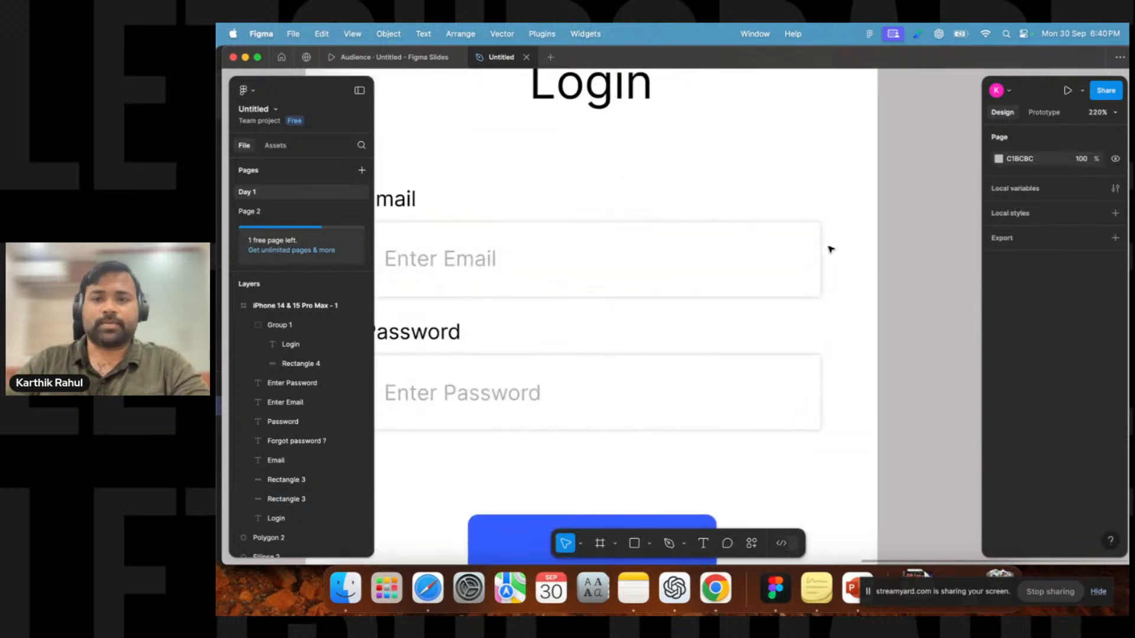
{"action": "left_click", "coordinate": [810, 399]}
{"action": "scroll", "coordinate": [535, 447], "scroll_direction": "down", "scroll_amount": 4}
{"action": "left_click", "coordinate": [536, 326]}
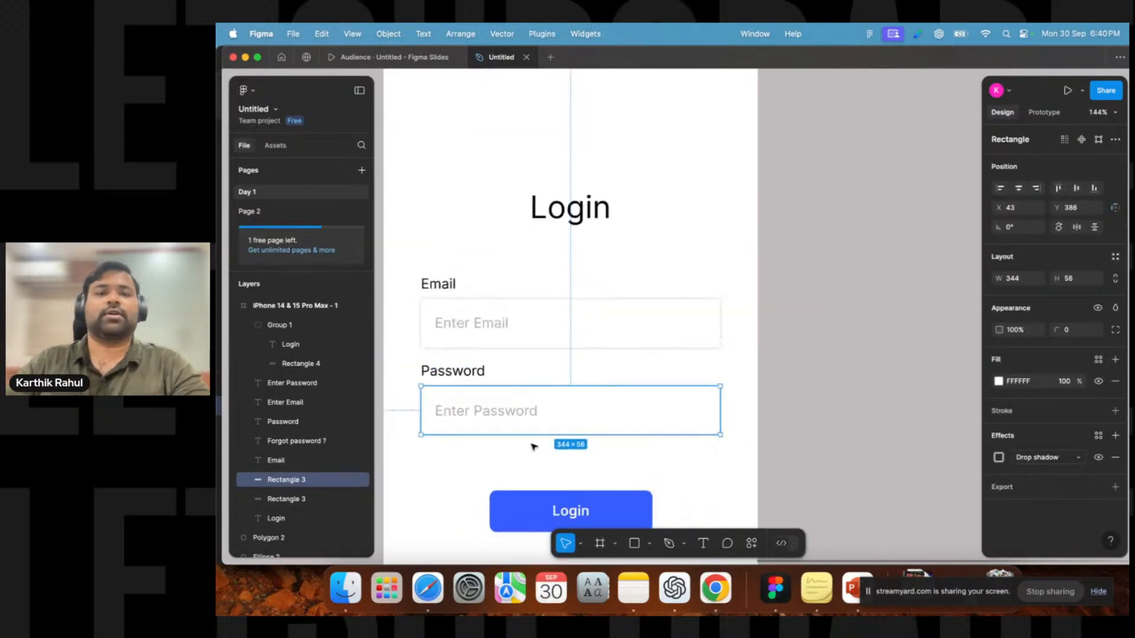
{"action": "left_click", "coordinate": [476, 327]}
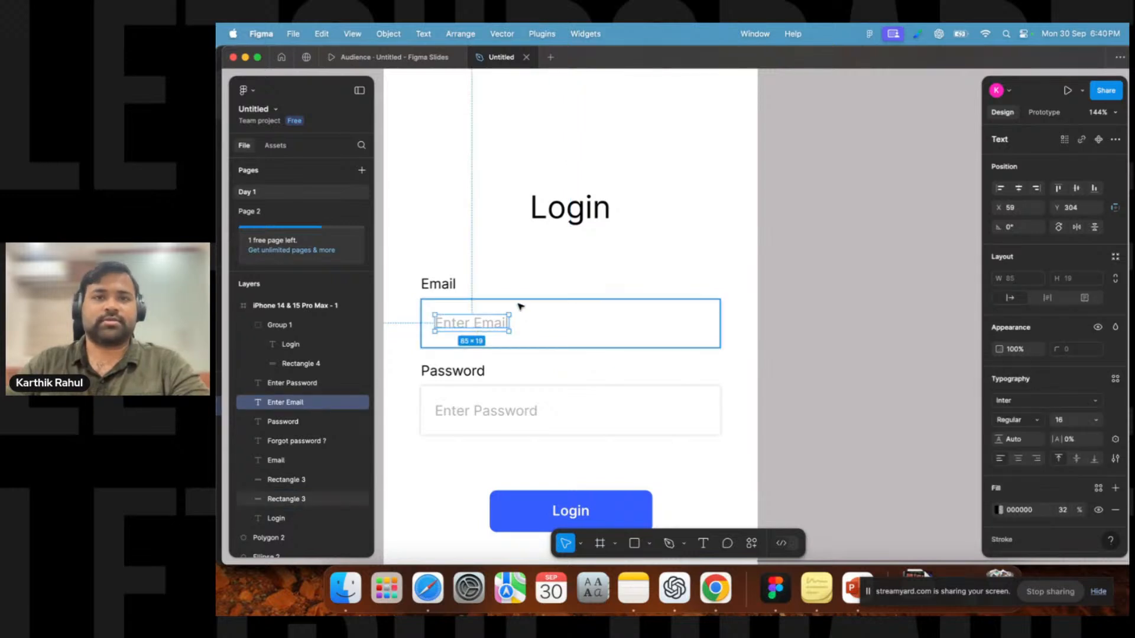
{"action": "left_click", "coordinate": [487, 410]}
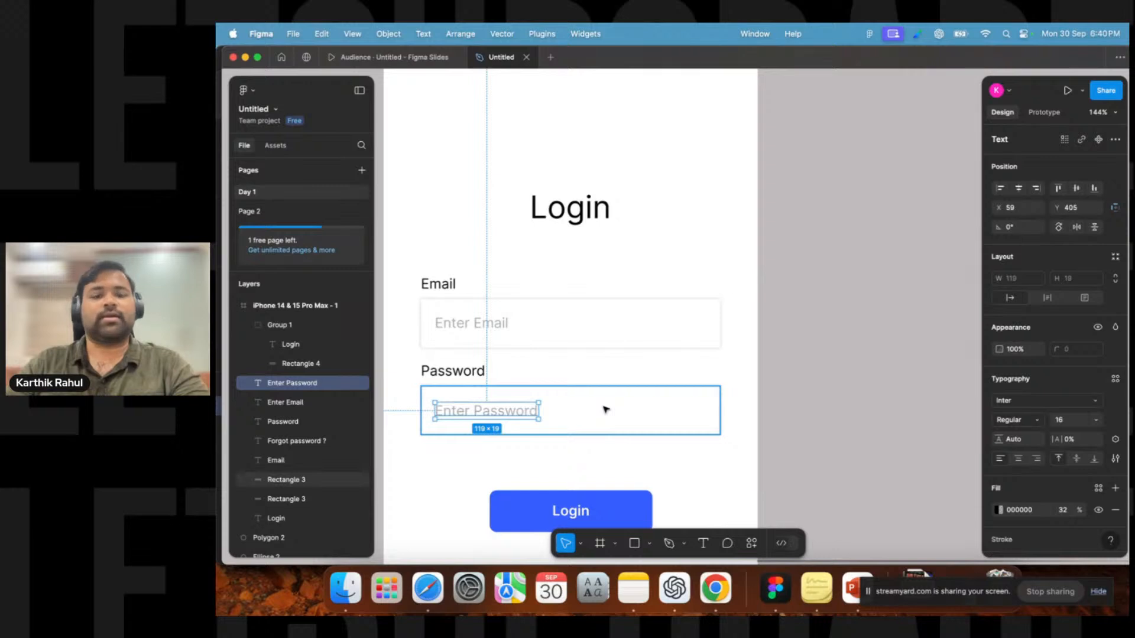
{"action": "scroll", "coordinate": [606, 409], "scroll_direction": "down", "scroll_amount": 5}
{"action": "left_click_drag", "start_coordinate": [717, 369], "coordinate": [716, 291]}
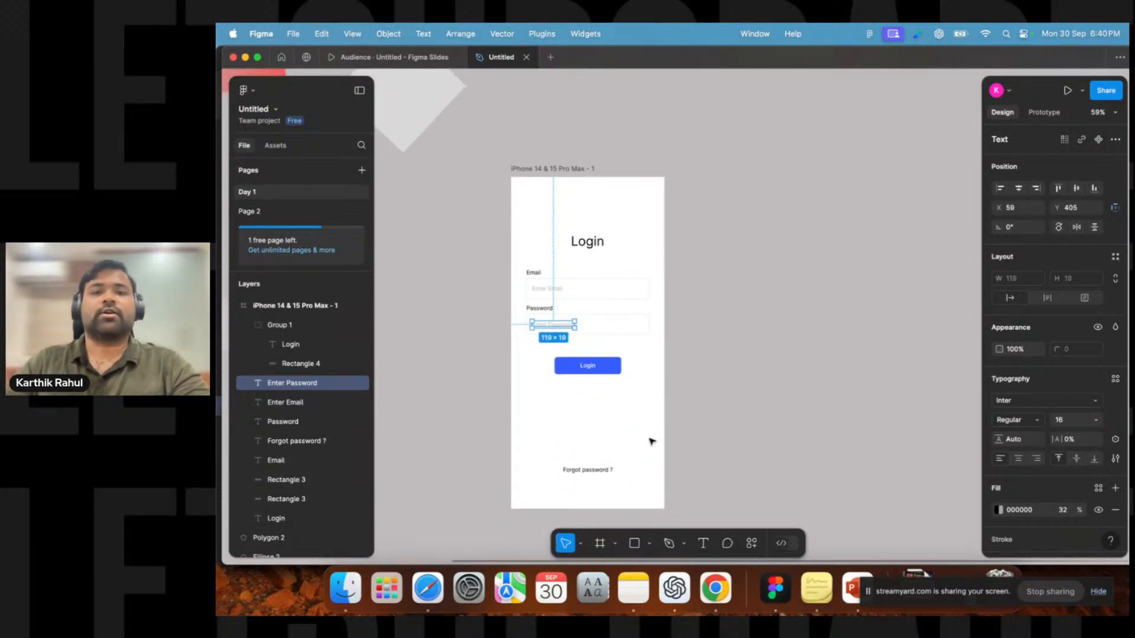
Add a Desktop 1440×1024 frame beside the iPhone frame and move it slightly right.
{"action": "left_click", "coordinate": [600, 545]}
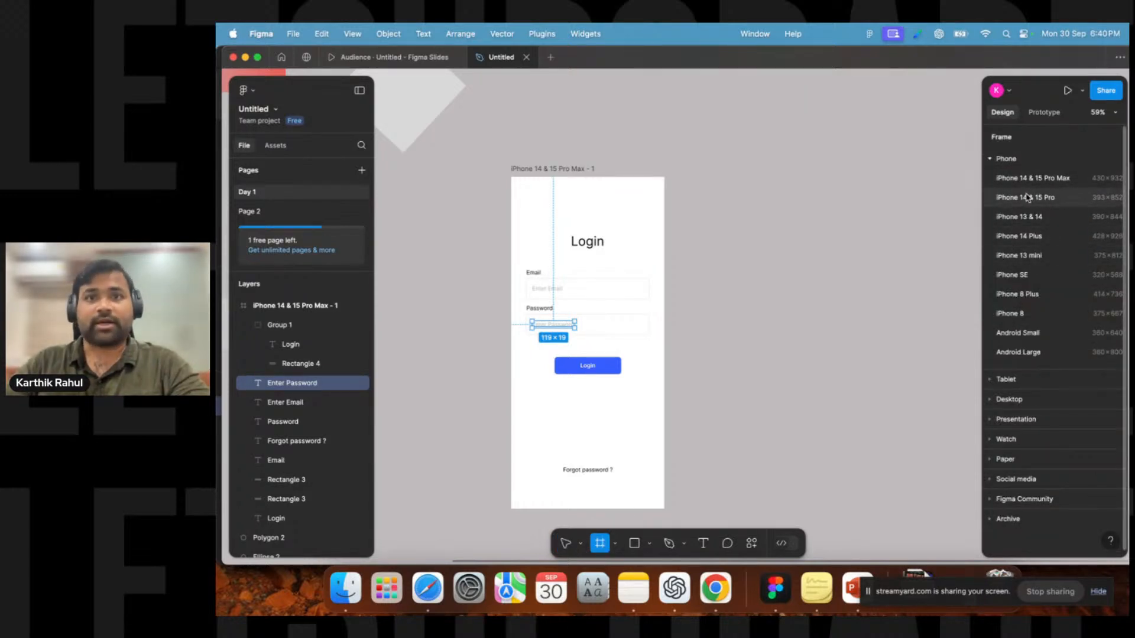
{"action": "left_click", "coordinate": [1009, 400]}
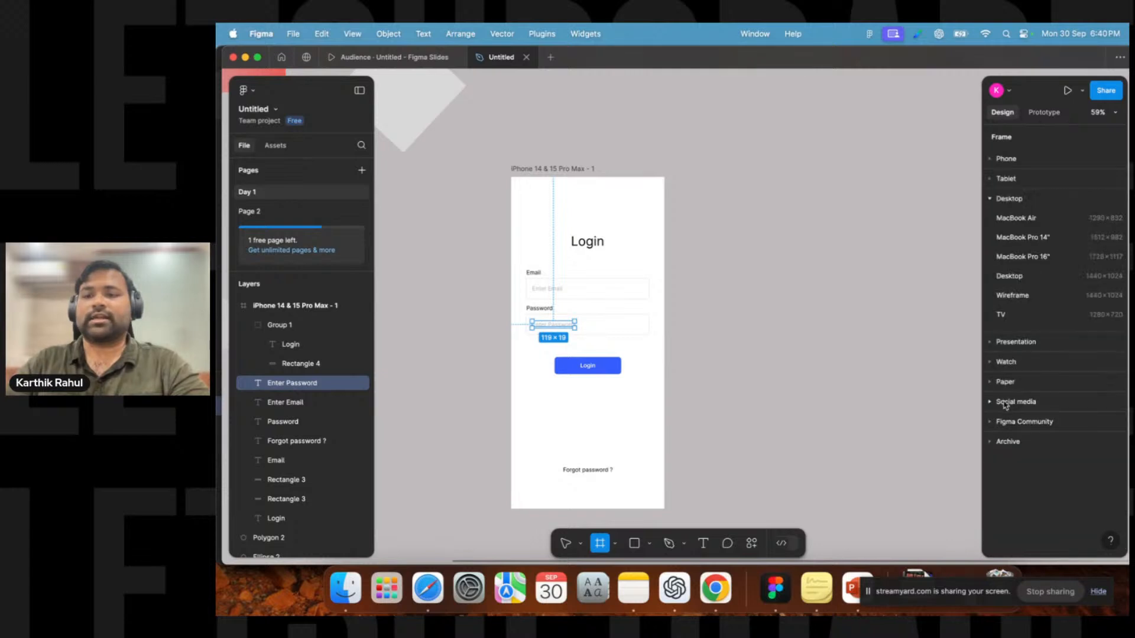
{"action": "left_click", "coordinate": [1020, 283]}
{"action": "left_click_drag", "start_coordinate": [633, 167], "coordinate": [637, 200]}
{"action": "scroll", "coordinate": [732, 179], "scroll_direction": "right", "scroll_amount": 3}
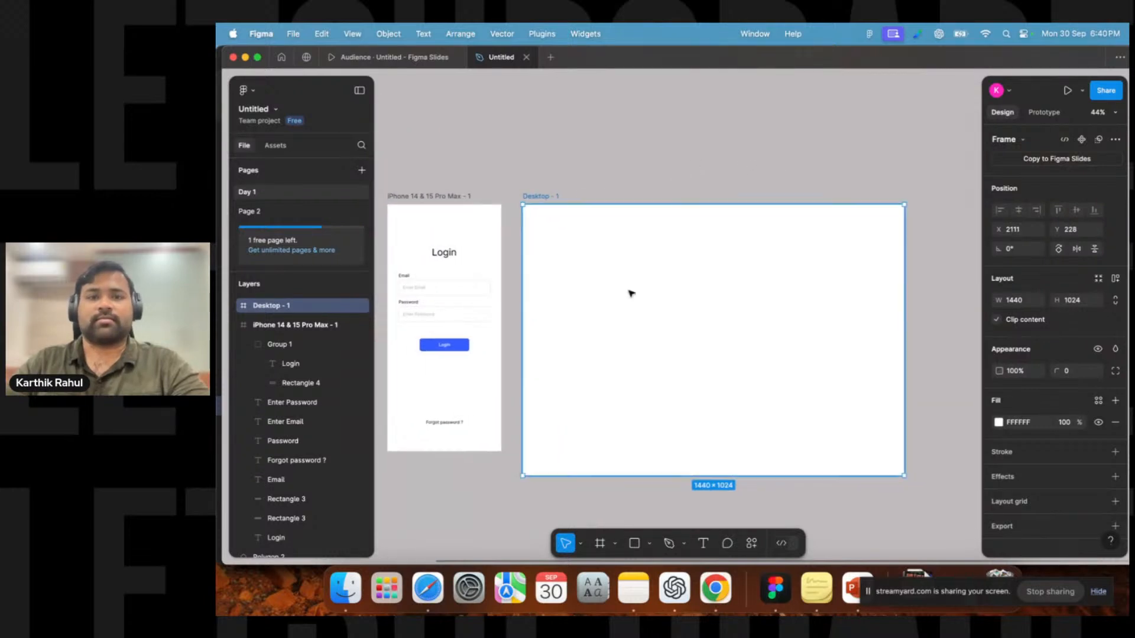
{"action": "left_click_drag", "start_coordinate": [529, 195], "coordinate": [557, 196]}
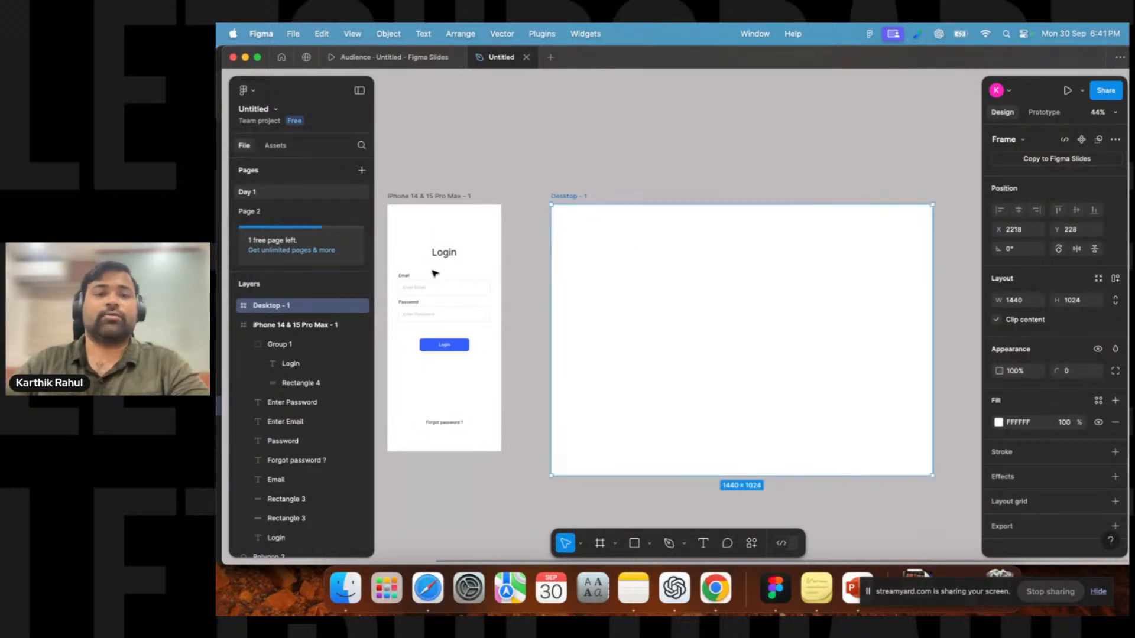
{"action": "left_click", "coordinate": [601, 544]}
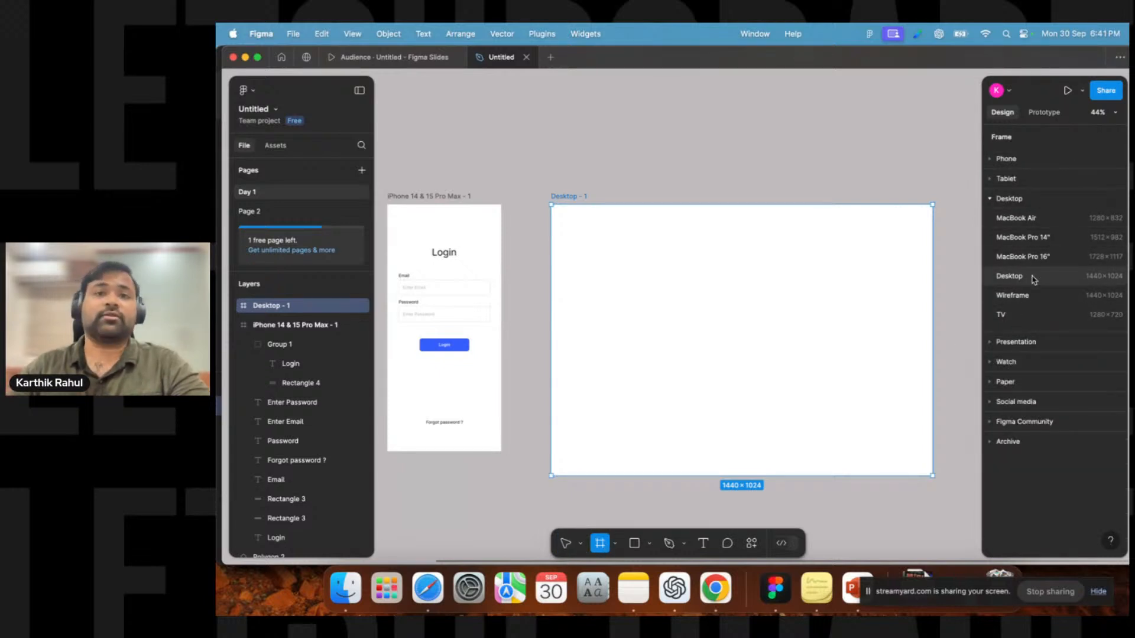
{"action": "left_click", "coordinate": [999, 200]}
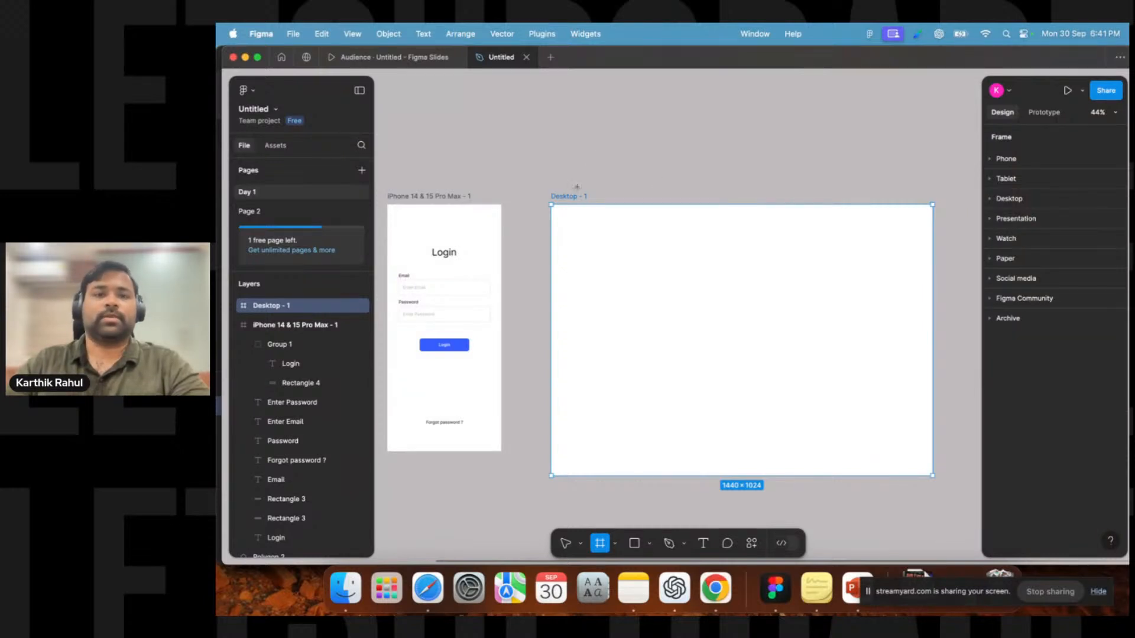
{"action": "key", "text": "Escape"}
{"action": "key", "text": "Escape"}
Reposition the Desktop and iPhone frames further apart on the canvas.
{"action": "left_click_drag", "start_coordinate": [575, 194], "coordinate": [650, 200]}
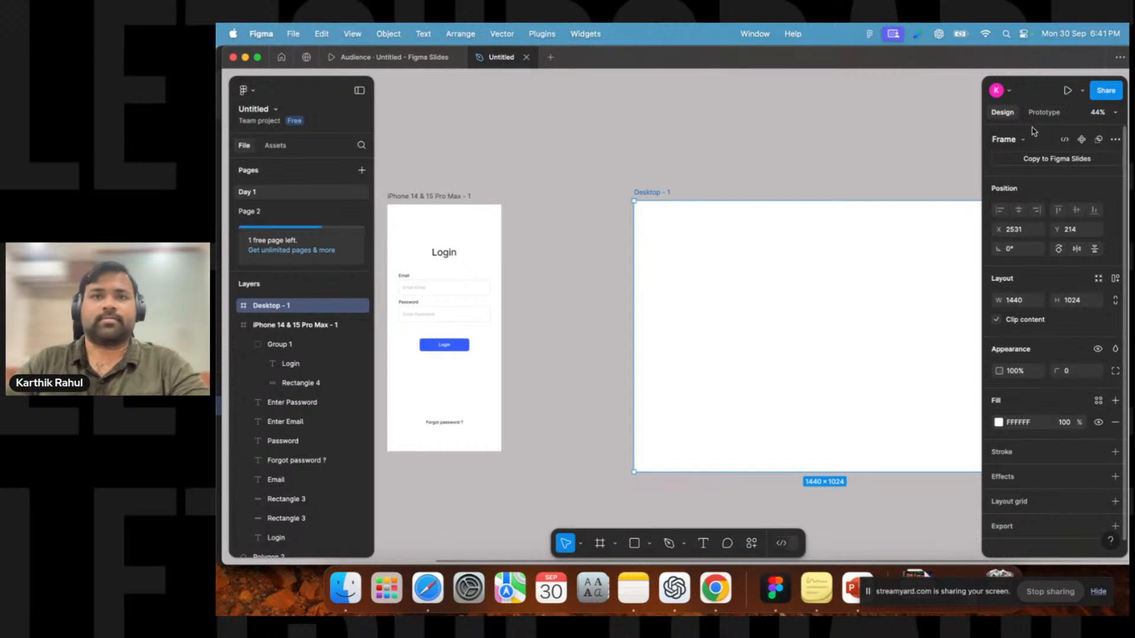
{"action": "left_click", "coordinate": [745, 165]}
{"action": "left_click_drag", "start_coordinate": [696, 198], "coordinate": [877, 198]}
{"action": "left_click_drag", "start_coordinate": [576, 197], "coordinate": [627, 197]}
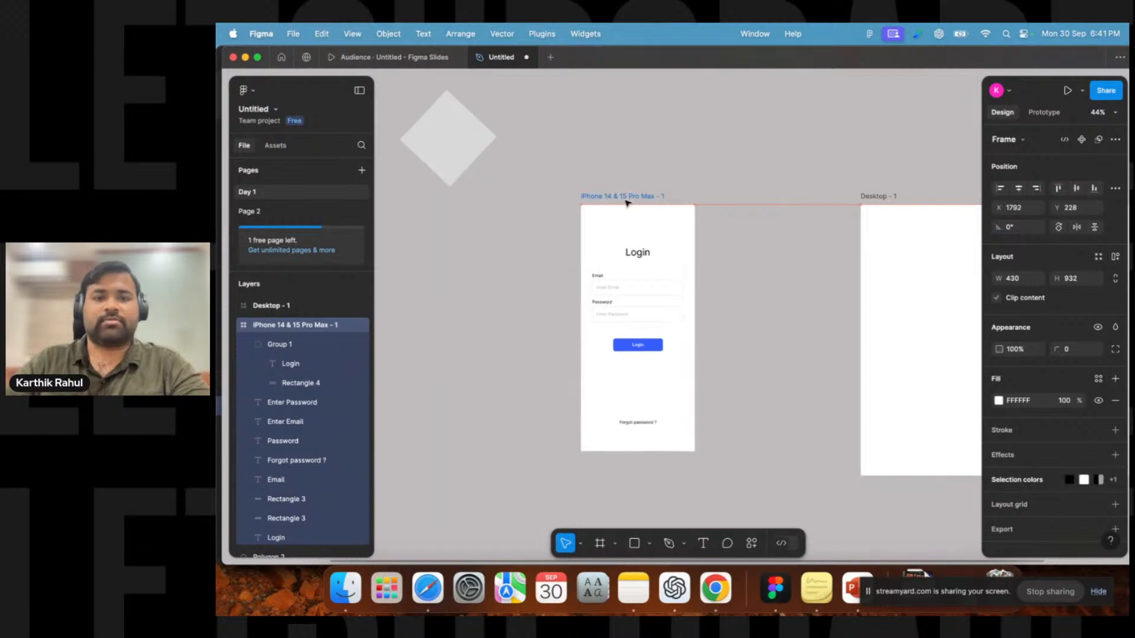
{"action": "left_click", "coordinate": [769, 288]}
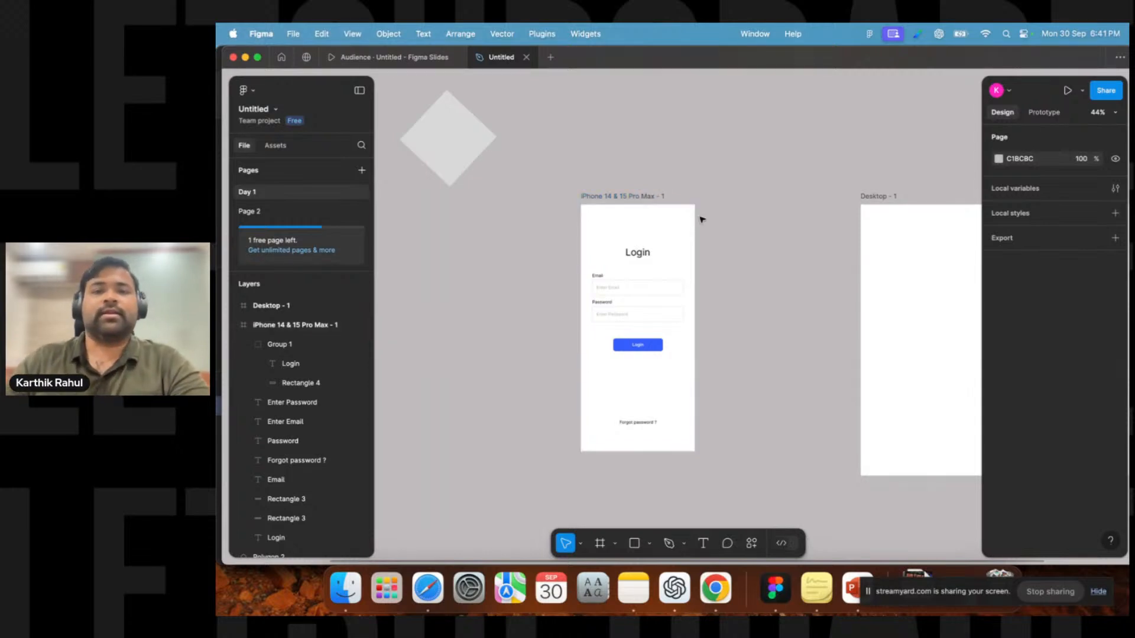
Select the iPhone frame and switch between design and prototype settings to view the prototype options.
{"action": "left_click", "coordinate": [625, 198]}
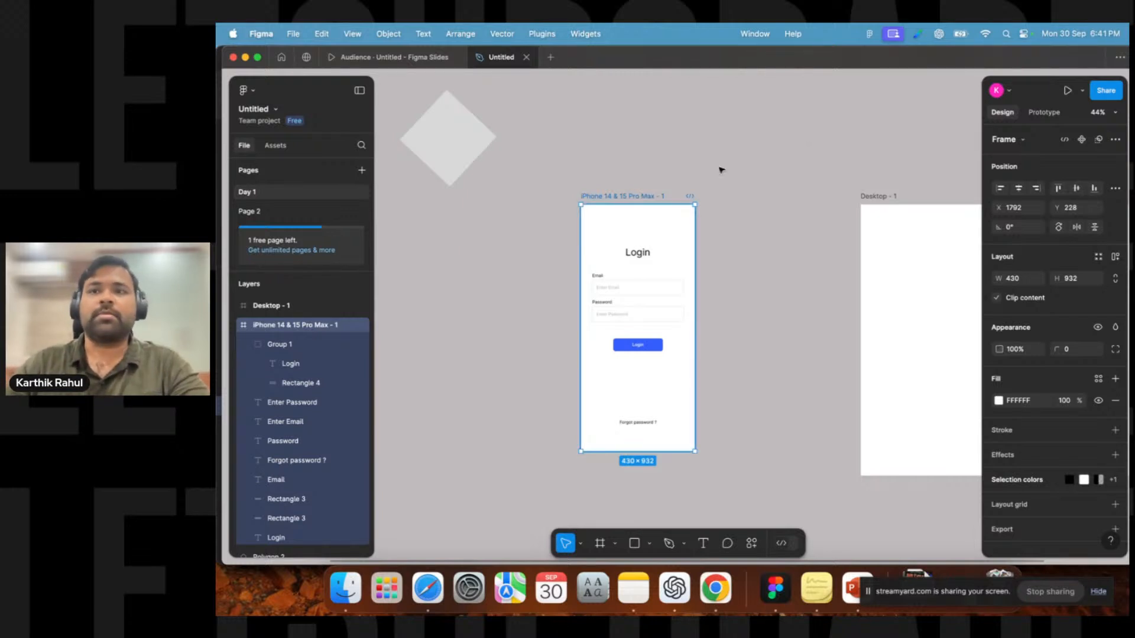
{"action": "left_click", "coordinate": [1044, 111]}
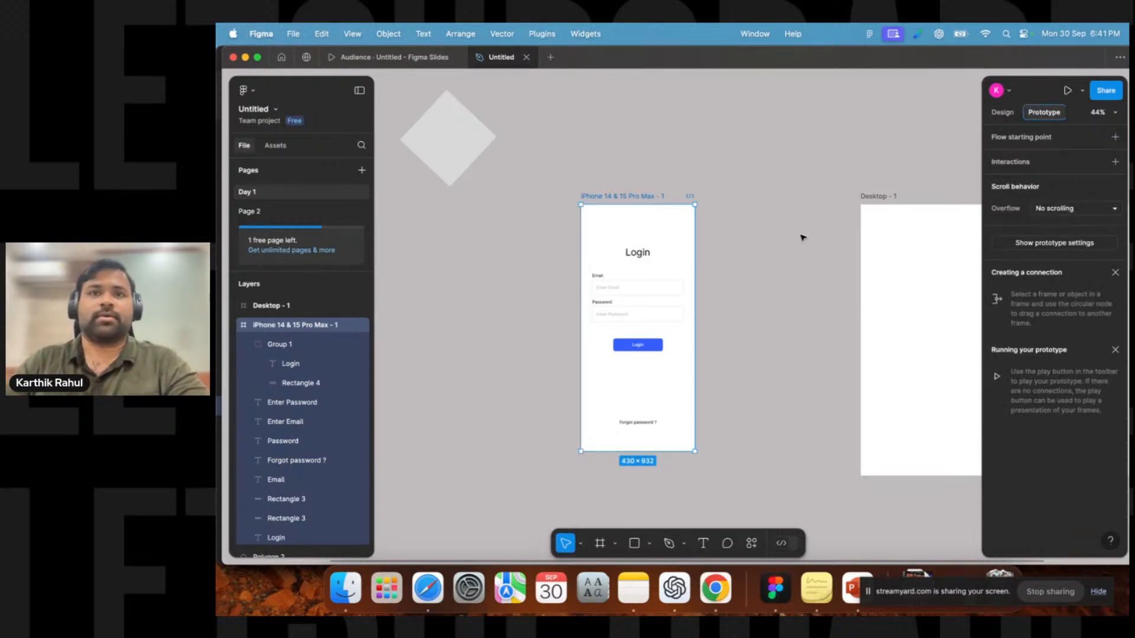
{"action": "left_click", "coordinate": [773, 236]}
{"action": "left_click", "coordinate": [1003, 112]}
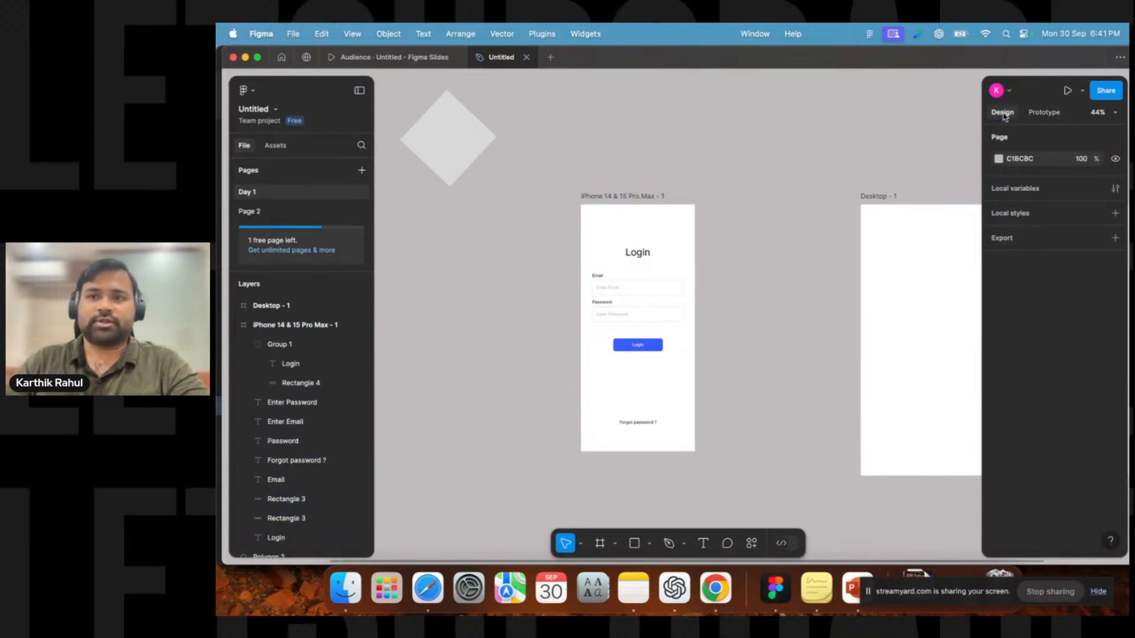
{"action": "left_click", "coordinate": [1044, 113]}
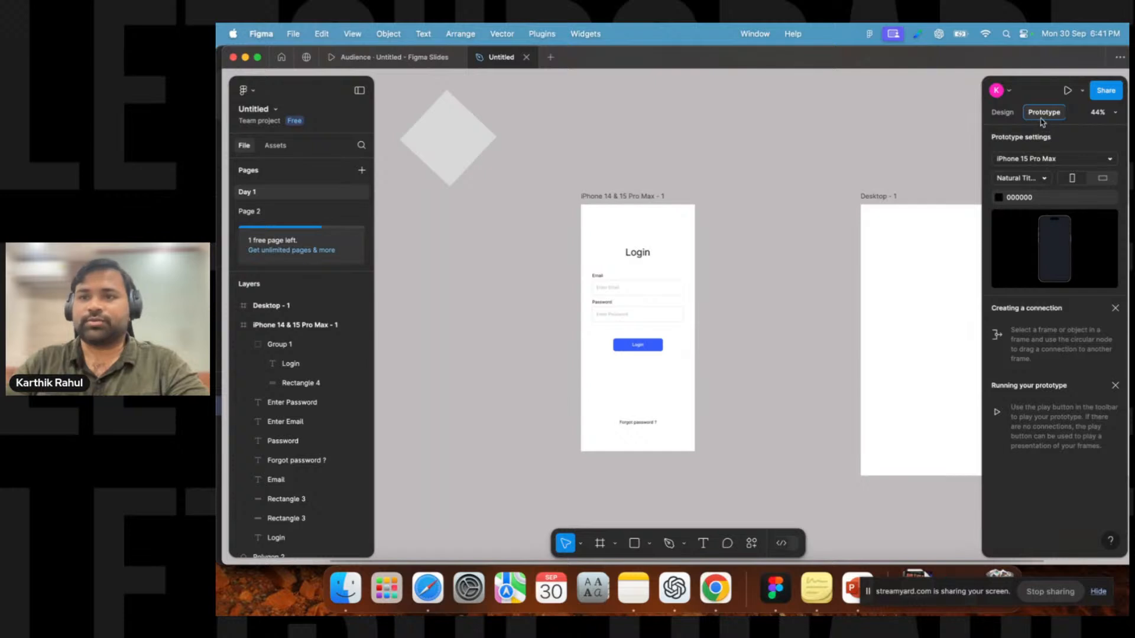
{"action": "left_click", "coordinate": [1005, 114]}
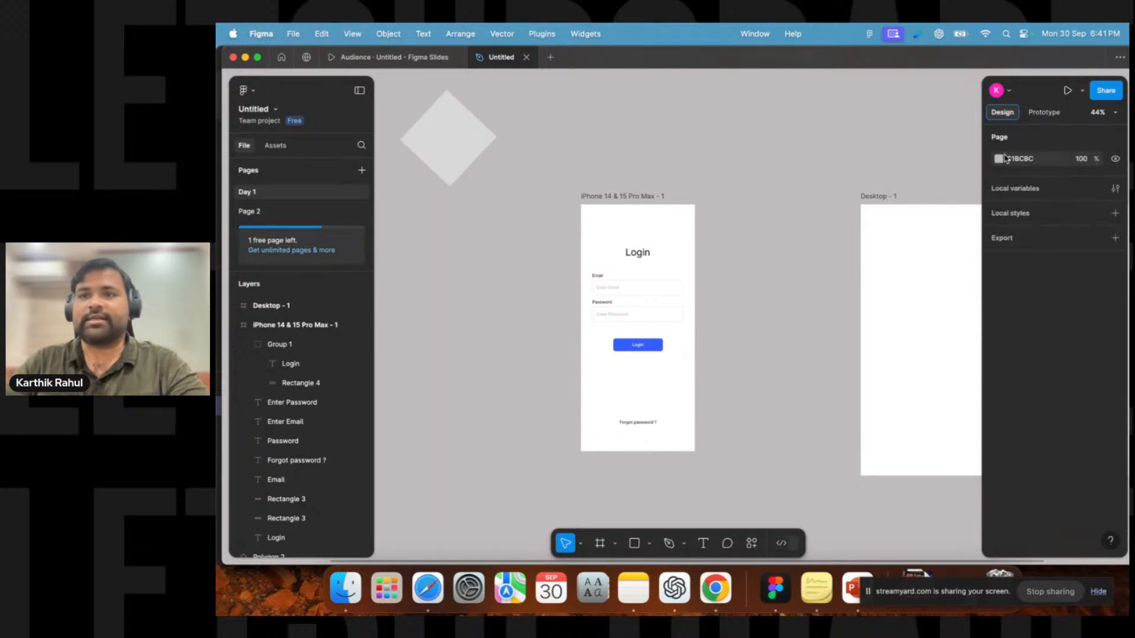
Set the iPhone frame as a prototype flow starting point and name the flow login screen.
{"action": "left_click", "coordinate": [625, 196]}
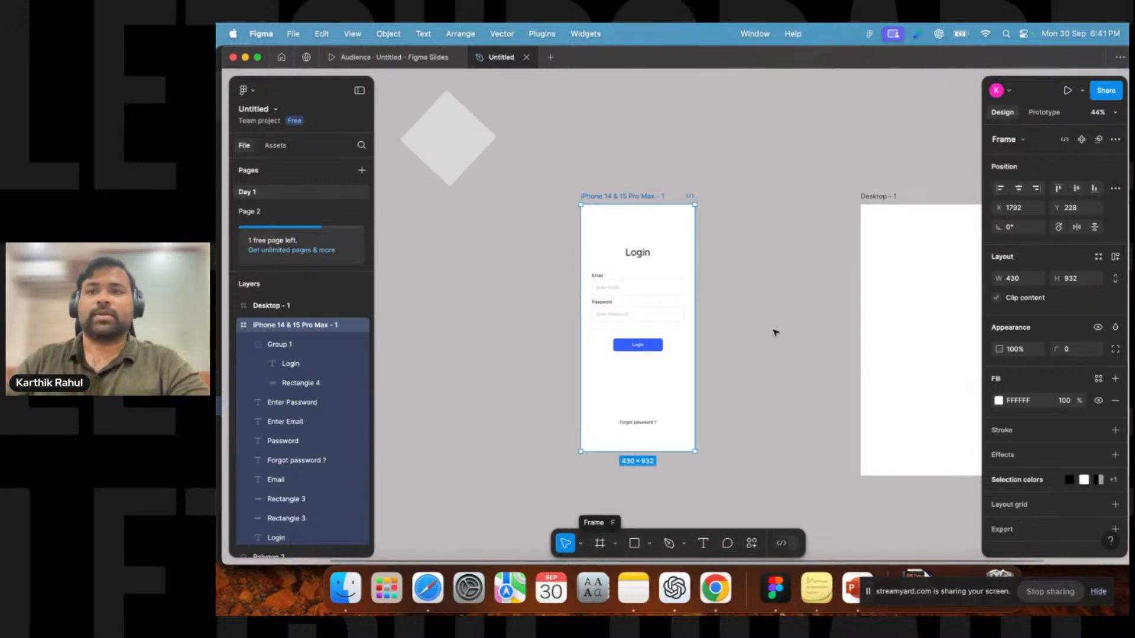
{"action": "left_click", "coordinate": [1041, 115]}
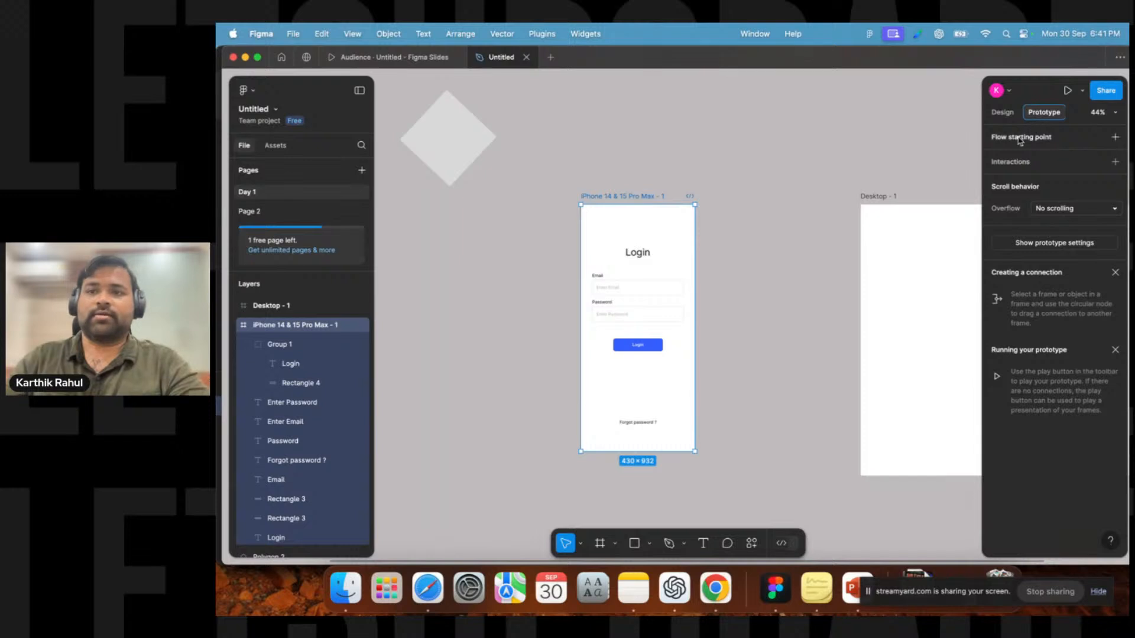
{"action": "left_click", "coordinate": [644, 181]}
{"action": "left_click", "coordinate": [620, 199]}
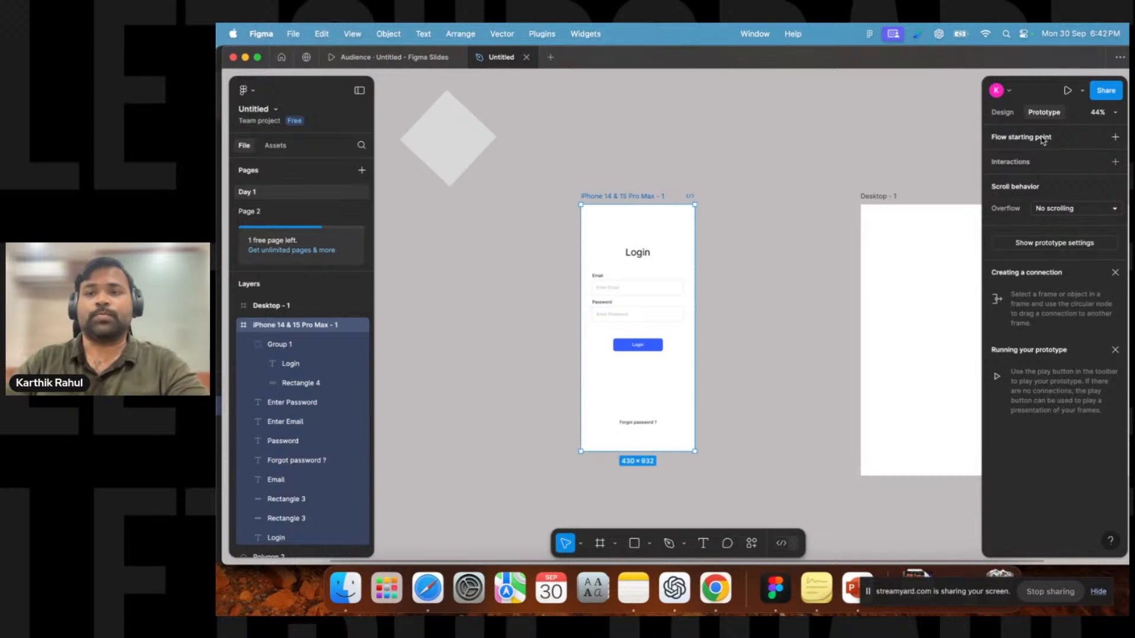
{"action": "left_click", "coordinate": [1117, 139]}
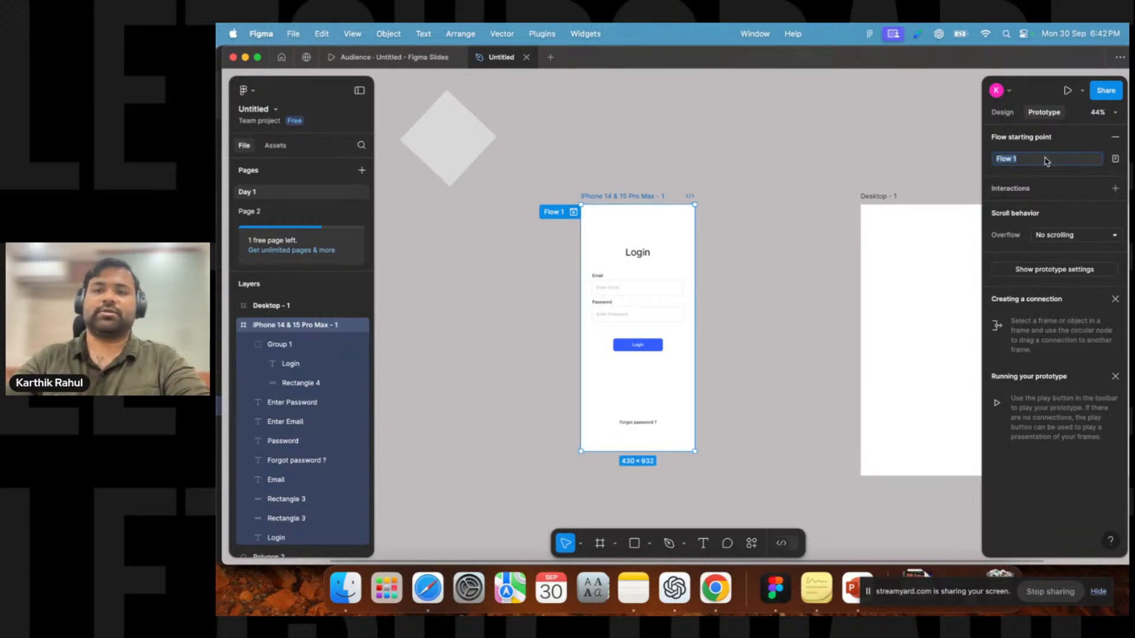
{"action": "key", "text": "BackSpace"}
{"action": "type", "text": "first scree"}
{"action": "key", "text": "BackSpace"}
{"action": "key", "text": "BackSpace"}
{"action": "key", "text": "BackSpace"}
{"action": "key", "text": "BackSpace"}
{"action": "key", "text": "BackSpace"}
{"action": "key", "text": "BackSpace"}
{"action": "key", "text": "BackSpace"}
{"action": "key", "text": "BackSpace"}
{"action": "key", "text": "BackSpace"}
{"action": "key", "text": "BackSpace"}
{"action": "key", "text": "BackSpace"}
{"action": "type", "text": "lo"}
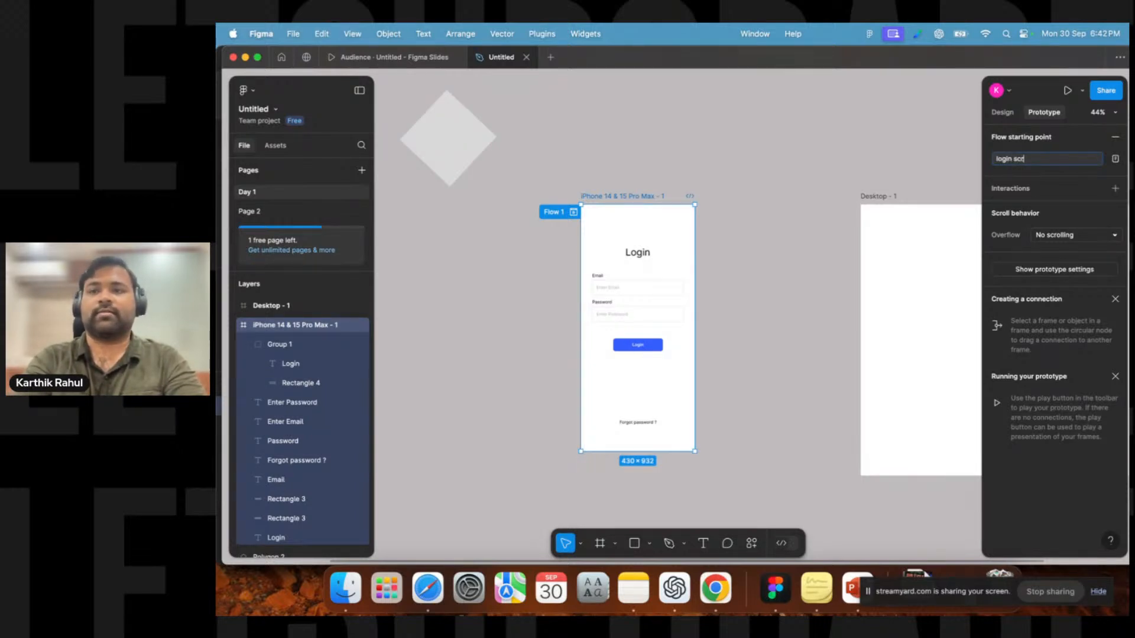
{"action": "key", "text": "Return"}
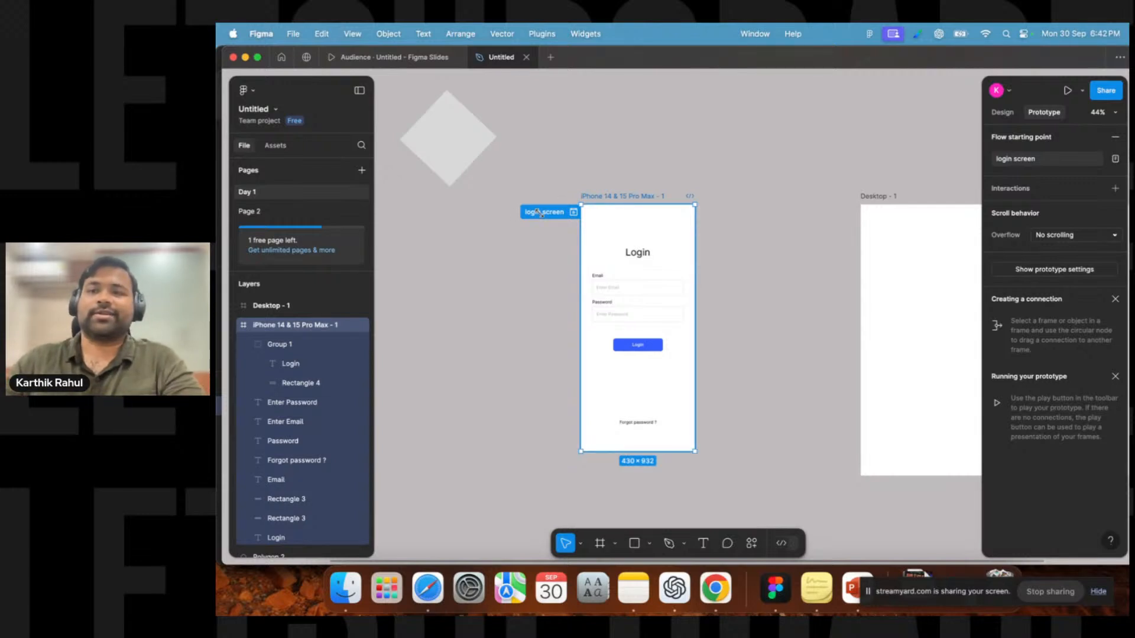
Preview the login screen flow in the prototype viewer, reposition the preview window, and close it.
{"action": "left_click", "coordinate": [686, 150]}
{"action": "left_click", "coordinate": [613, 195]}
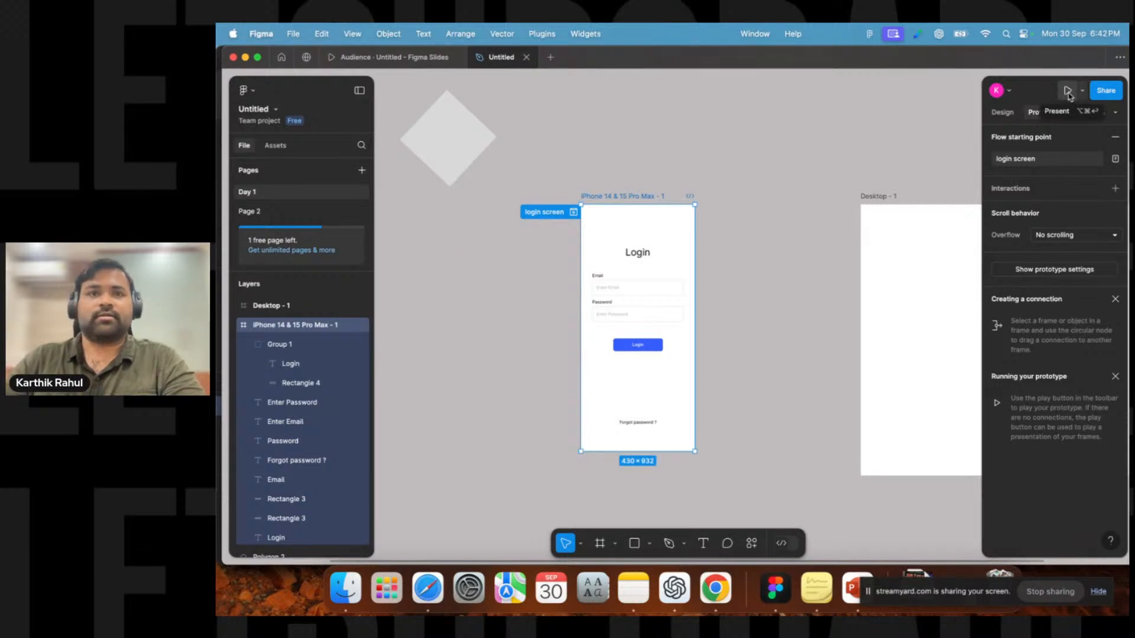
{"action": "left_click", "coordinate": [638, 139]}
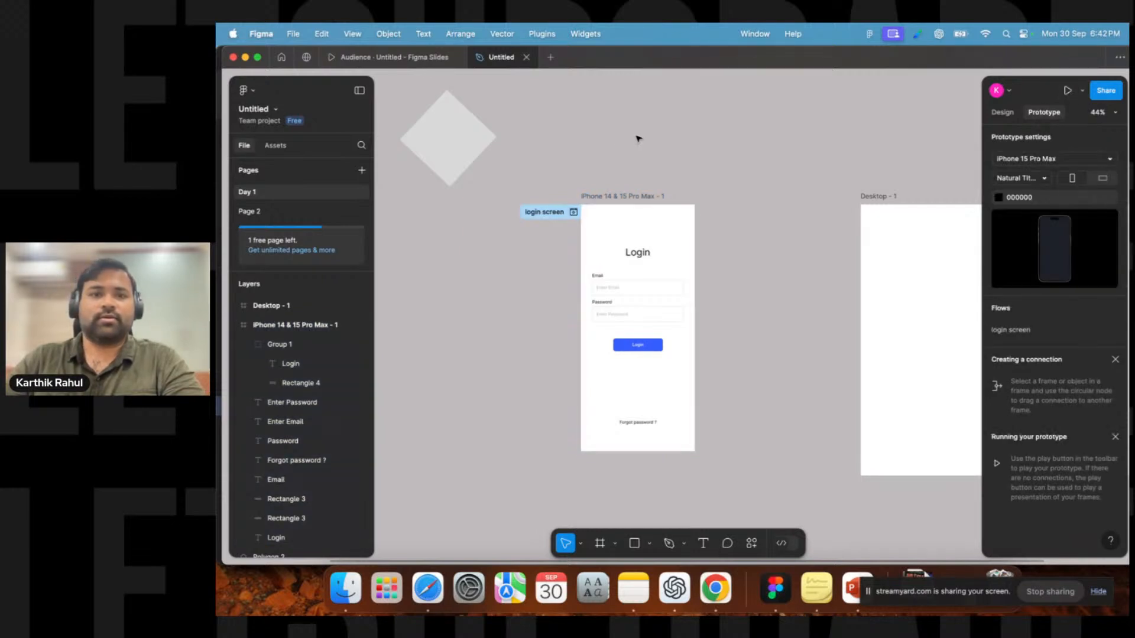
{"action": "left_click", "coordinate": [597, 199]}
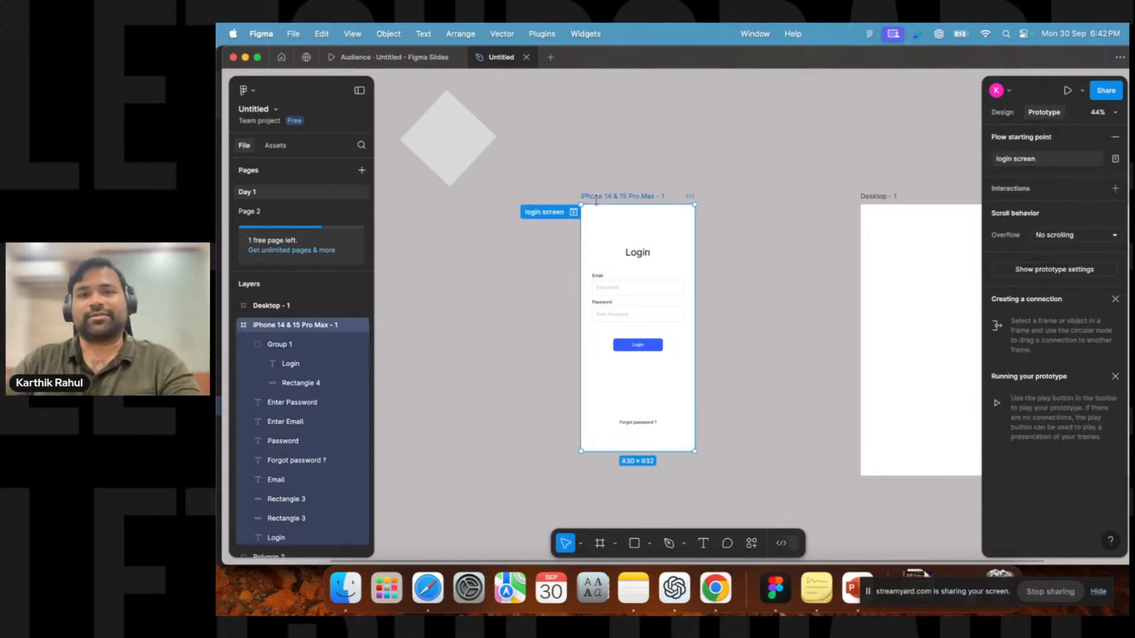
{"action": "left_click", "coordinate": [573, 212]}
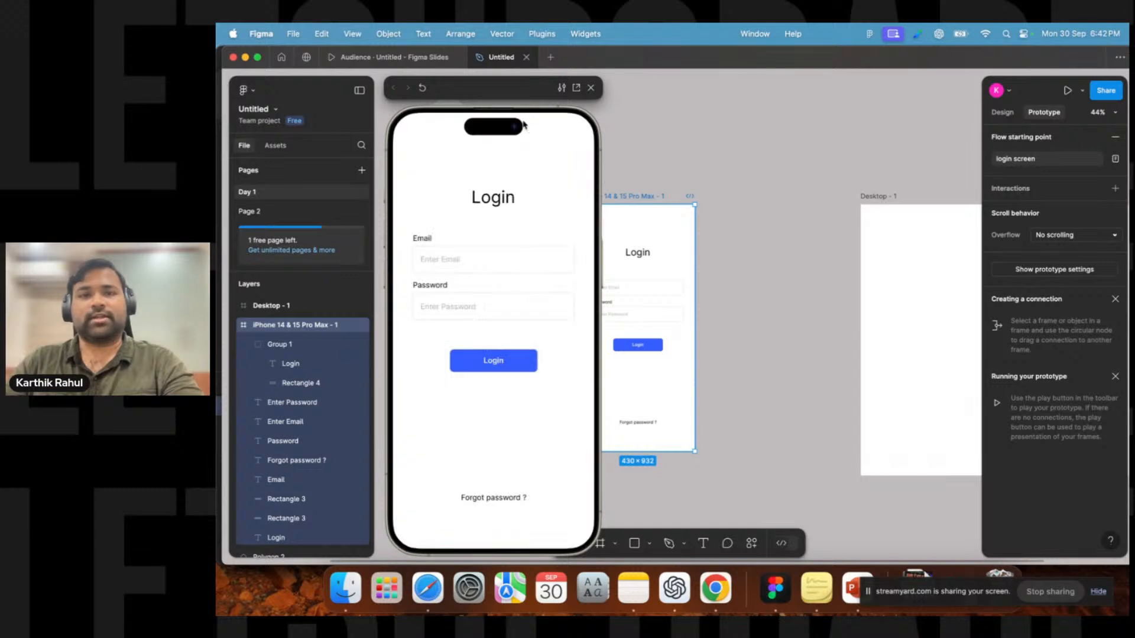
{"action": "left_click_drag", "start_coordinate": [512, 95], "coordinate": [966, 102]}
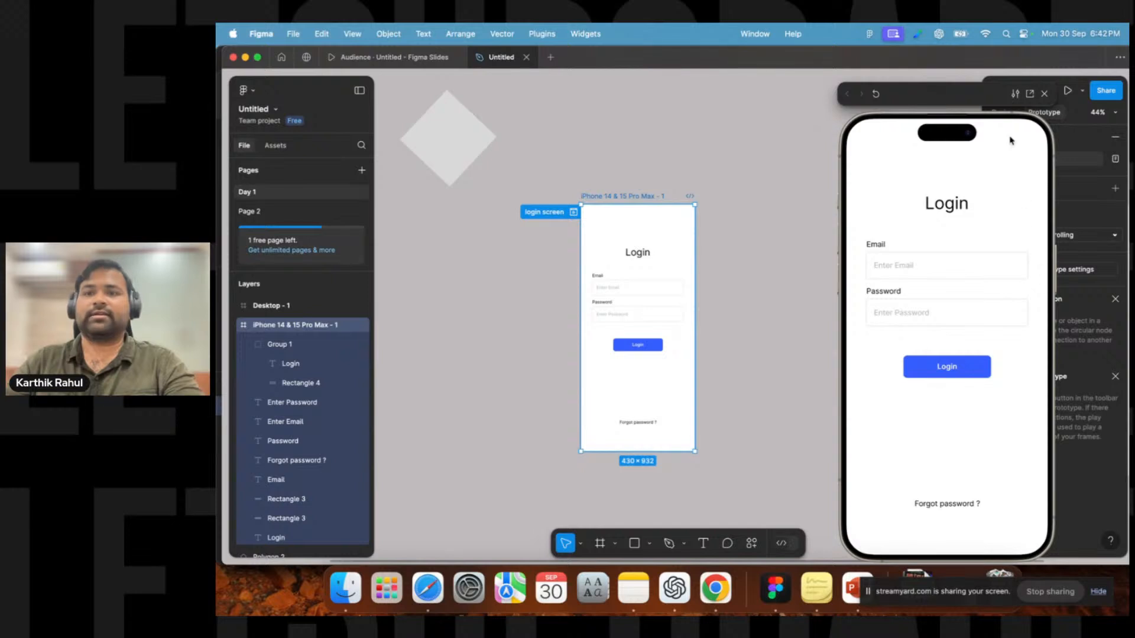
{"action": "left_click_drag", "start_coordinate": [977, 104], "coordinate": [915, 94]}
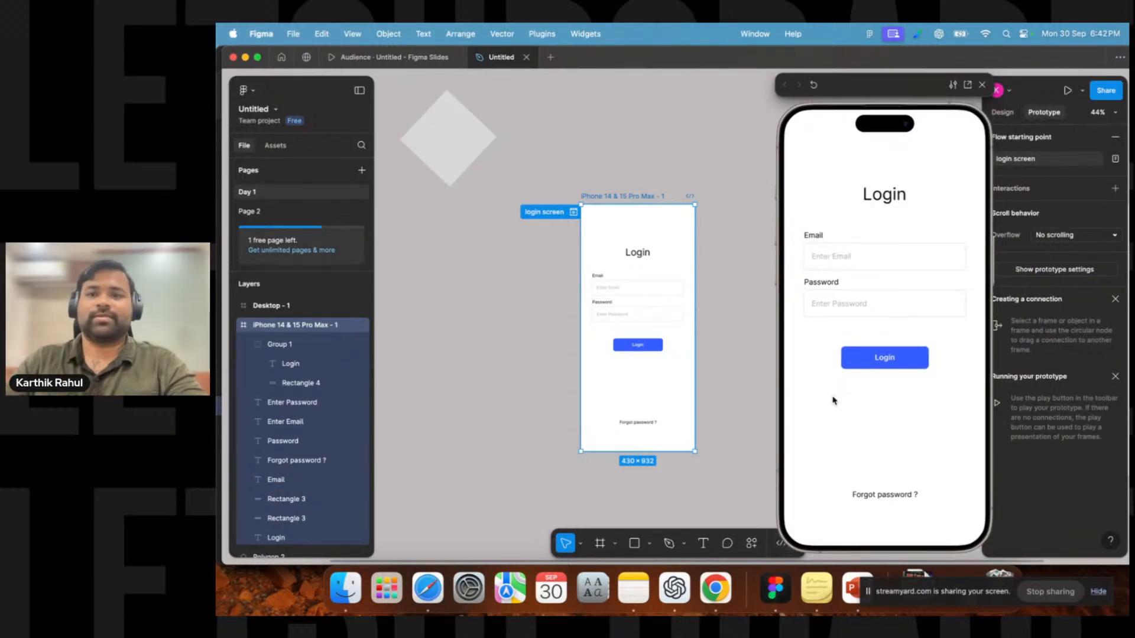
{"action": "left_click_drag", "start_coordinate": [886, 89], "coordinate": [950, 86]}
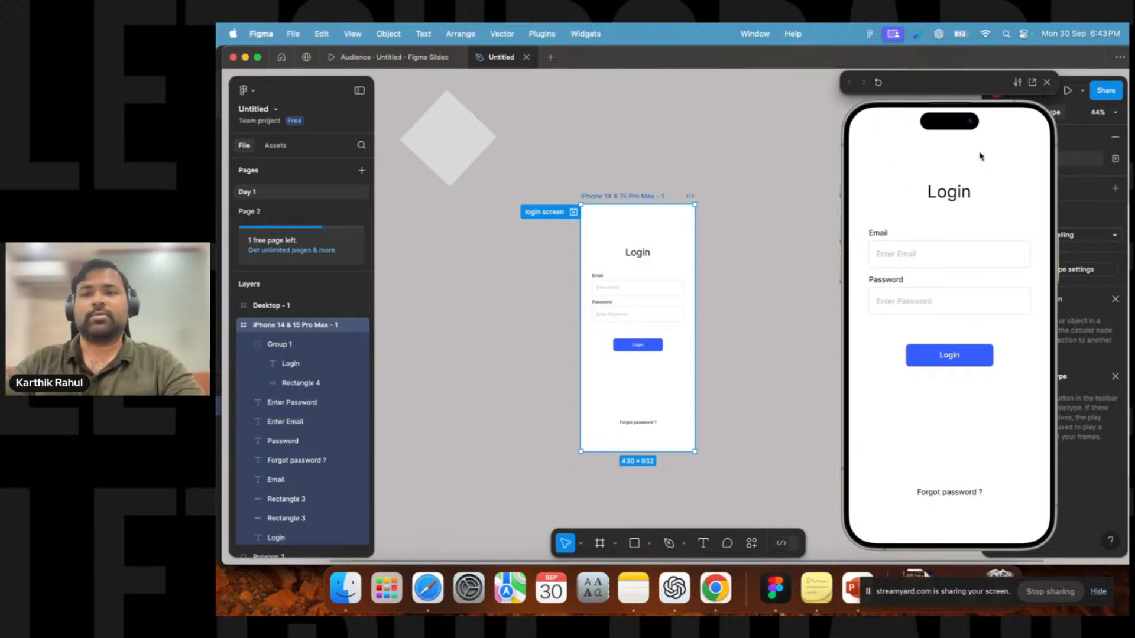
{"action": "left_click", "coordinate": [1047, 82]}
Draw a circle about 269 × 269 on the canvas above the iPhone frame with the Ellipse tool.
{"action": "left_click", "coordinate": [786, 247]}
{"action": "scroll", "coordinate": [669, 264], "scroll_direction": "right", "scroll_amount": 5}
{"action": "left_click_drag", "start_coordinate": [728, 196], "coordinate": [981, 195]}
{"action": "left_click", "coordinate": [638, 203]}
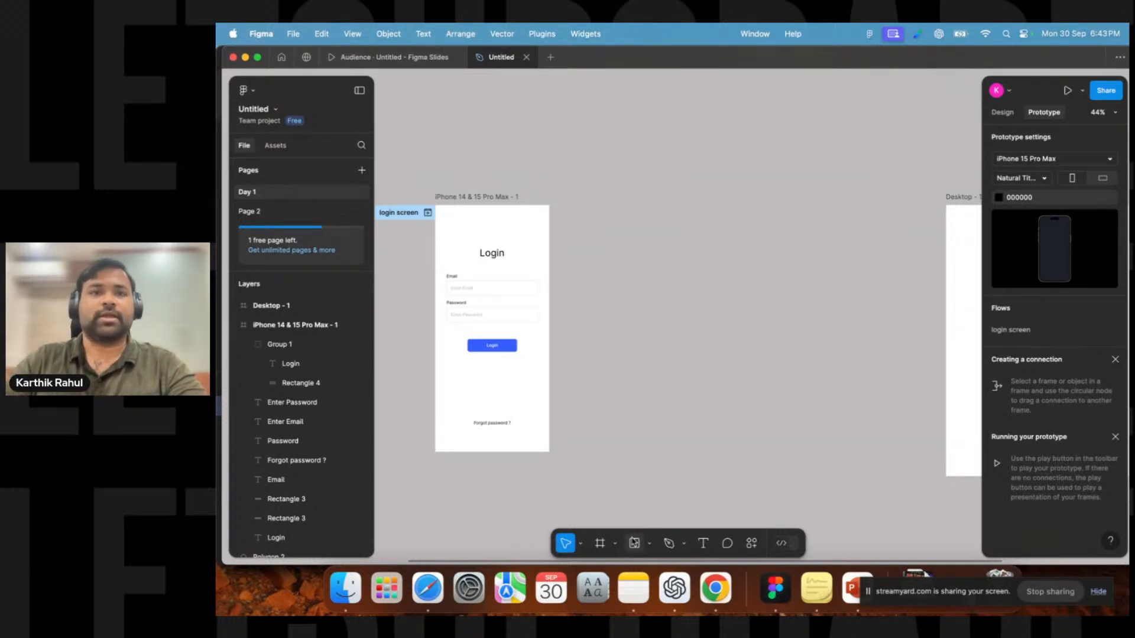
{"action": "left_click", "coordinate": [649, 544]}
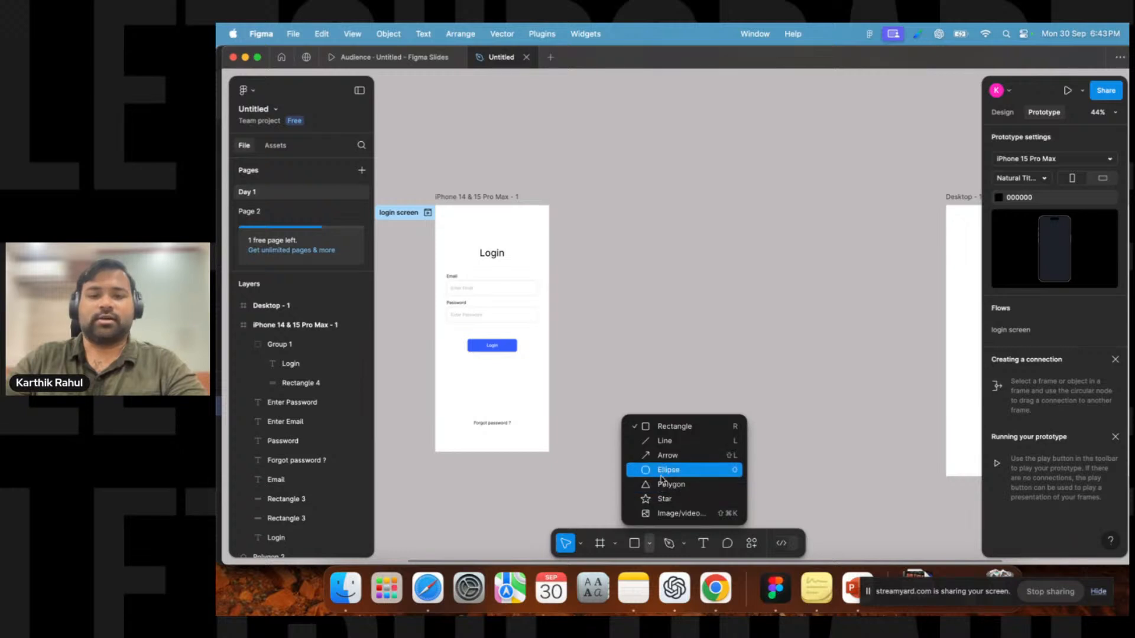
{"action": "left_click", "coordinate": [662, 473]}
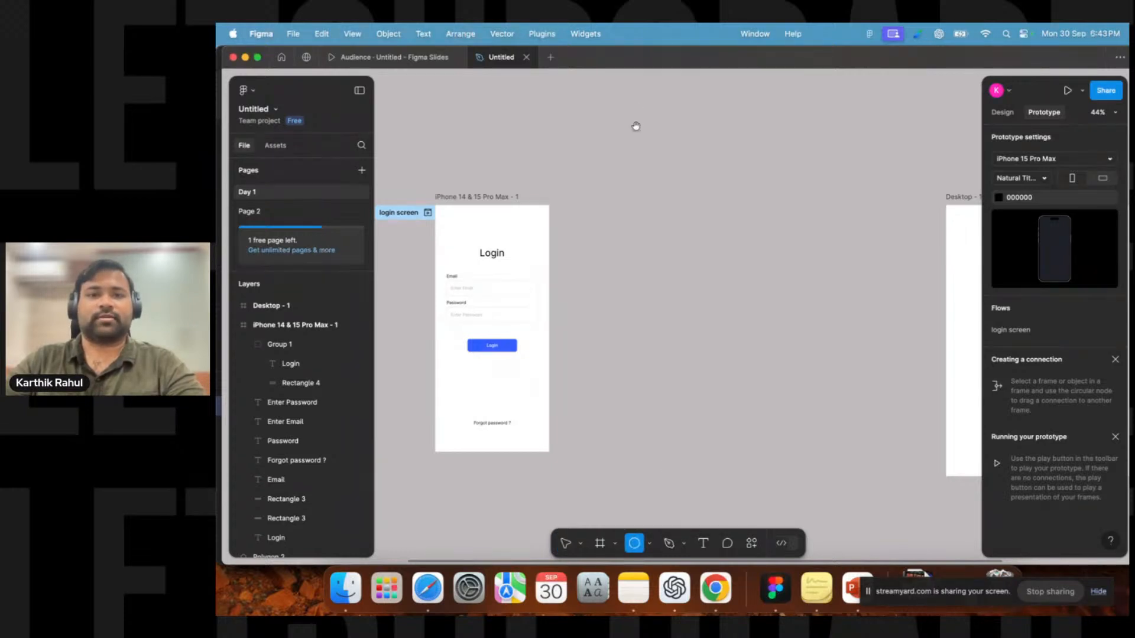
{"action": "scroll", "coordinate": [636, 126], "scroll_direction": "up", "scroll_amount": 5}
{"action": "left_click_drag", "start_coordinate": [546, 156], "coordinate": [616, 227]}
{"action": "mouse_move", "coordinate": [574, 181]}
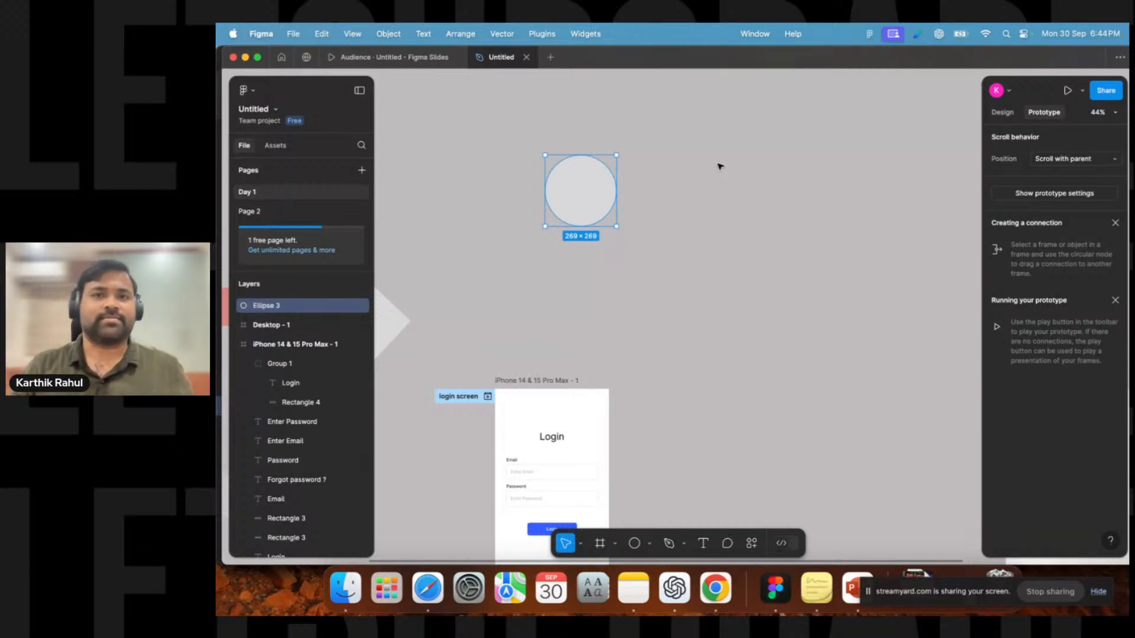
Duplicate the circle and place the copy so it partly overlaps the original.
{"action": "left_click", "coordinate": [650, 544]}
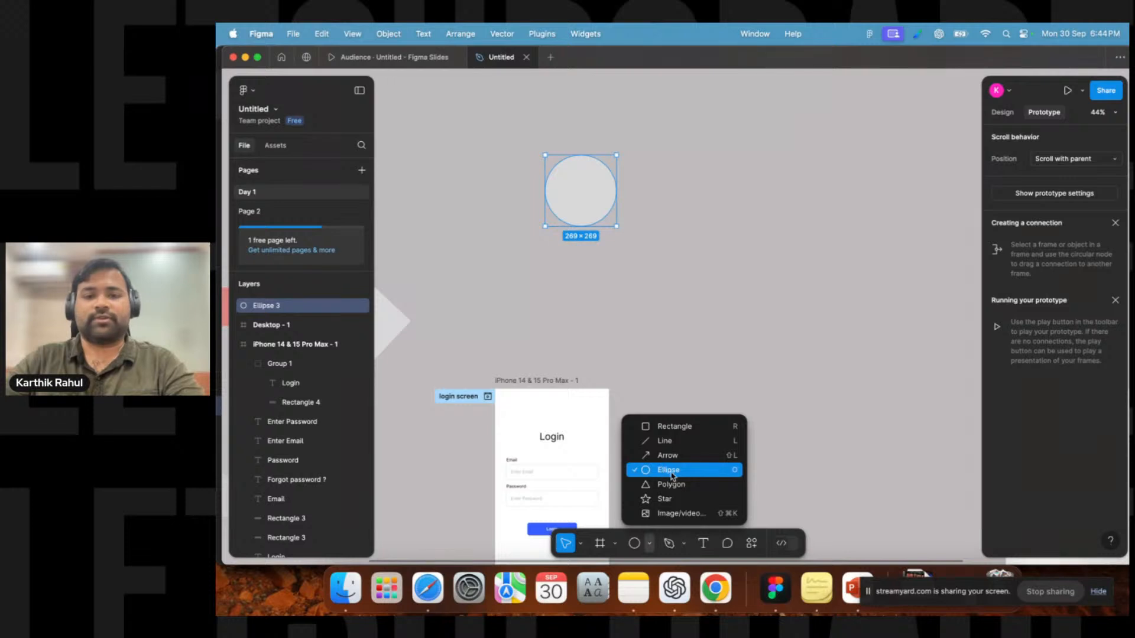
{"action": "left_click", "coordinate": [649, 224]}
{"action": "left_click", "coordinate": [577, 195]}
{"action": "left_click_drag", "start_coordinate": [578, 195], "coordinate": [665, 201]}
{"action": "scroll", "coordinate": [768, 317], "scroll_direction": "right", "scroll_amount": 3}
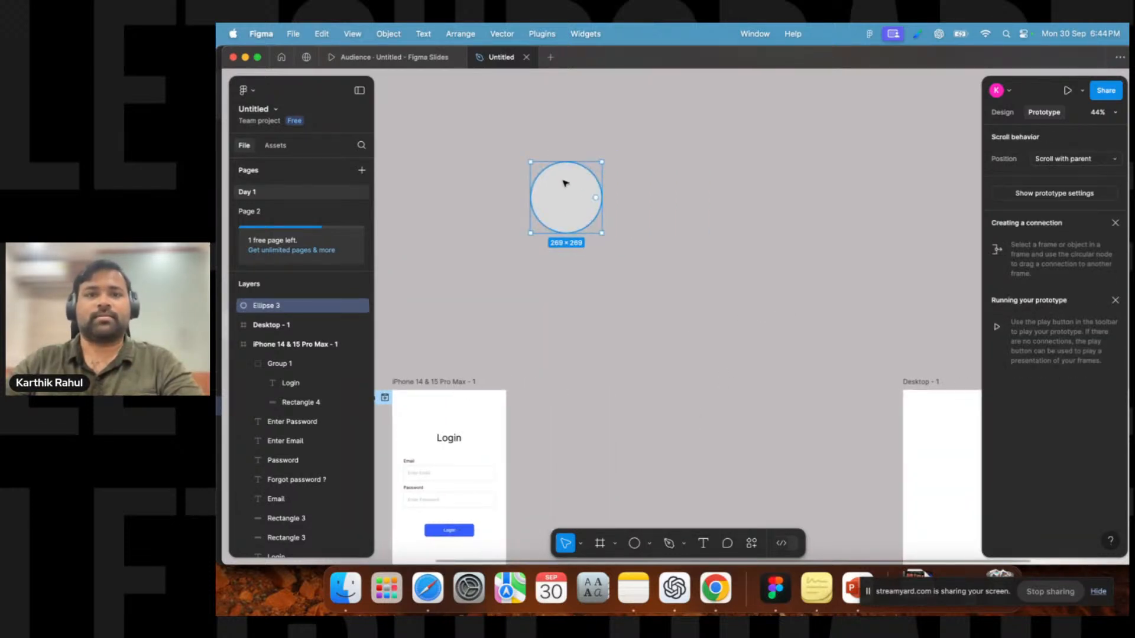
{"action": "left_click_drag", "start_coordinate": [565, 184], "coordinate": [635, 193]}
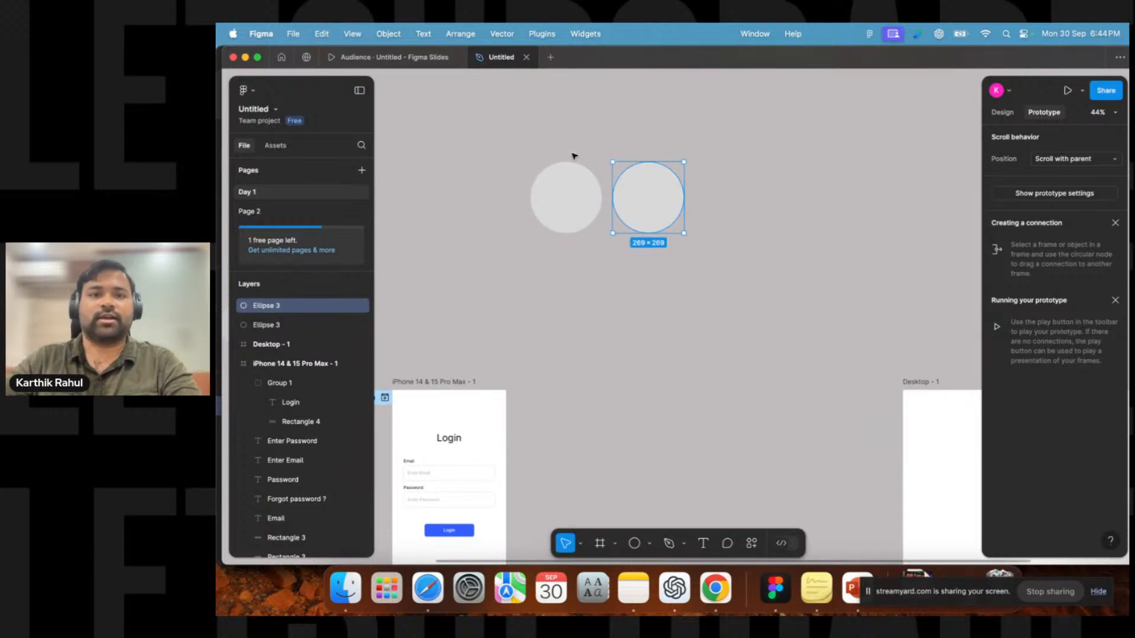
{"action": "left_click_drag", "start_coordinate": [644, 203], "coordinate": [599, 201]}
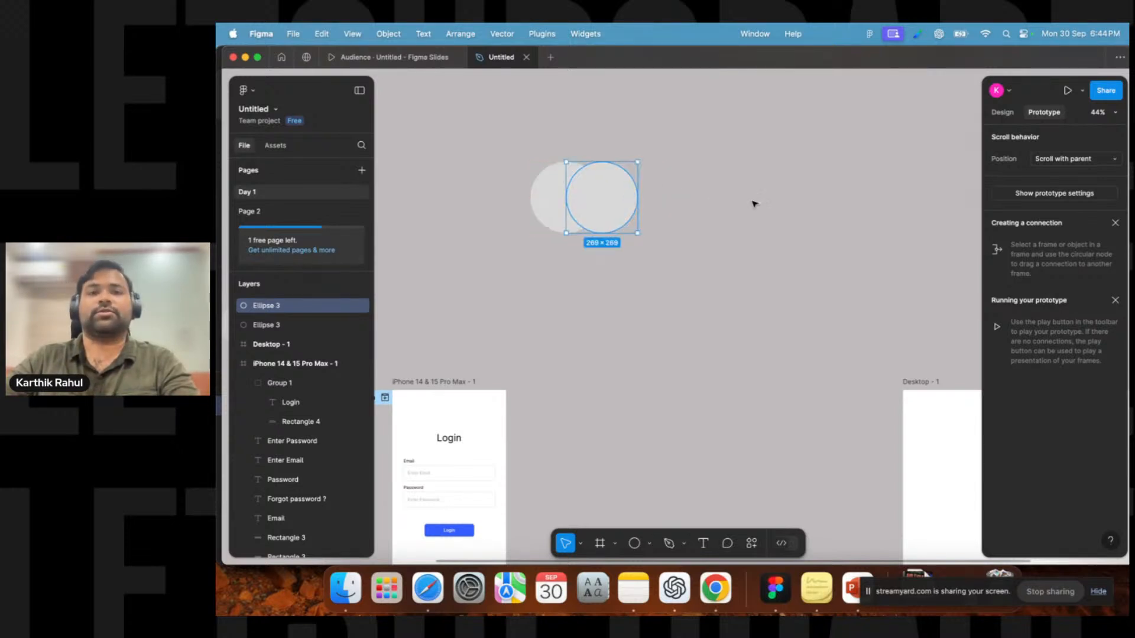
{"action": "left_click", "coordinate": [754, 203]}
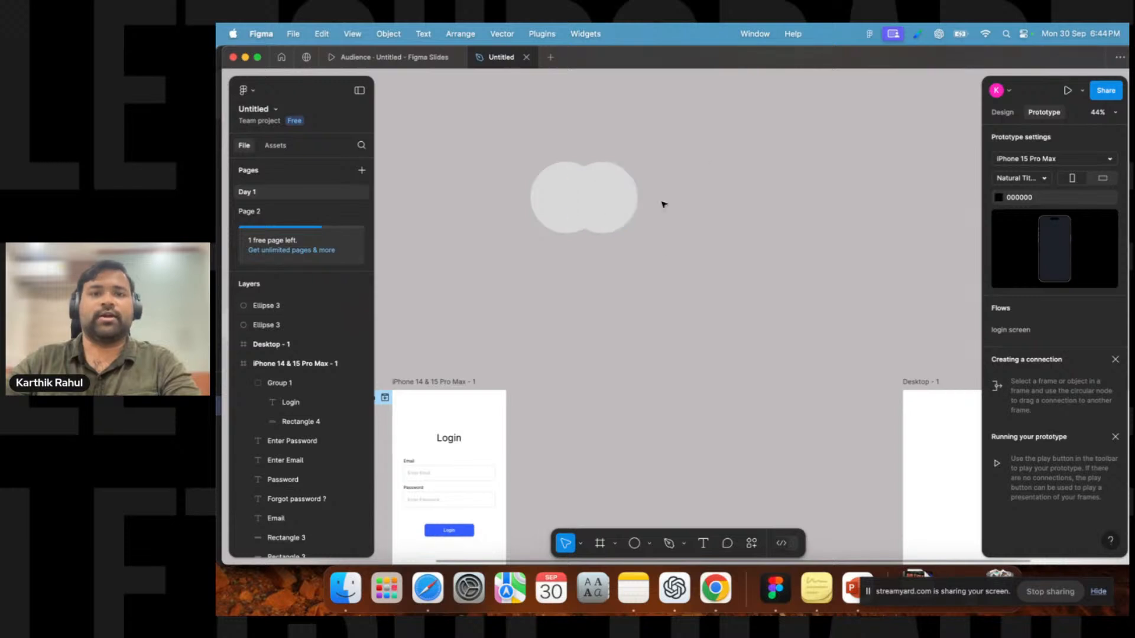
Select both circles and combine them with the Union selection boolean operation.
{"action": "left_click_drag", "start_coordinate": [718, 132], "coordinate": [486, 283]}
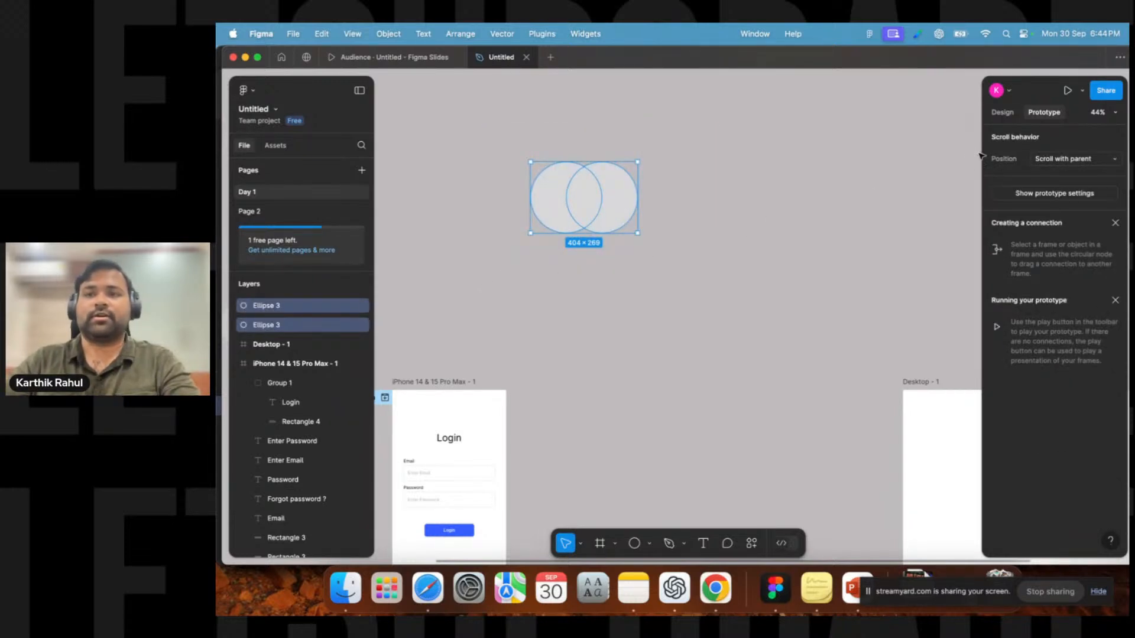
{"action": "left_click", "coordinate": [1002, 113]}
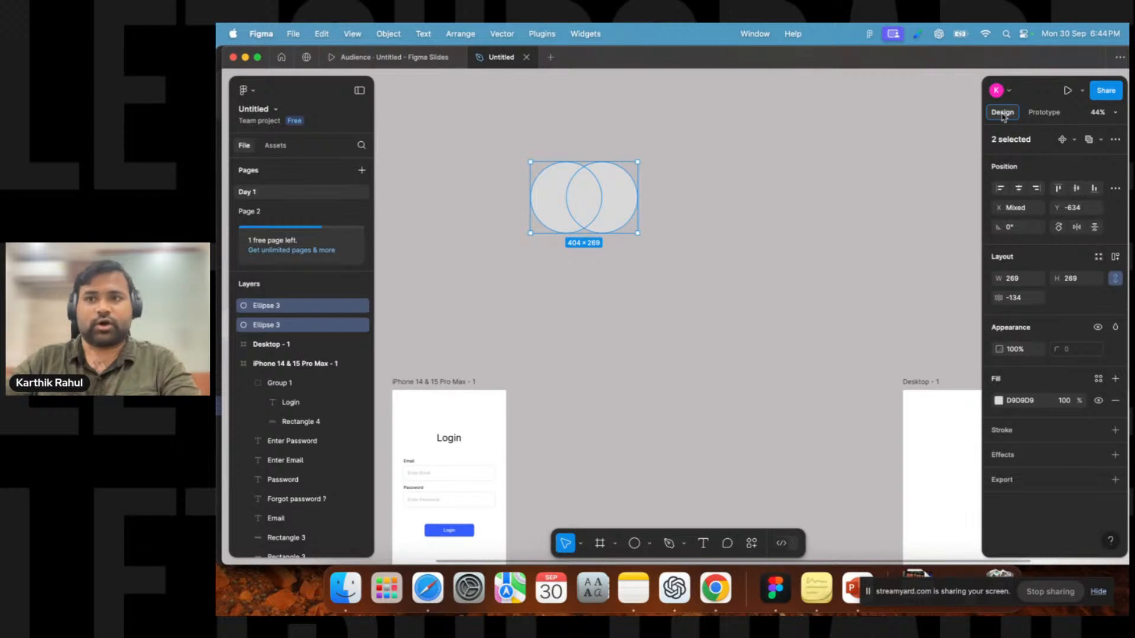
{"action": "left_click", "coordinate": [1101, 141]}
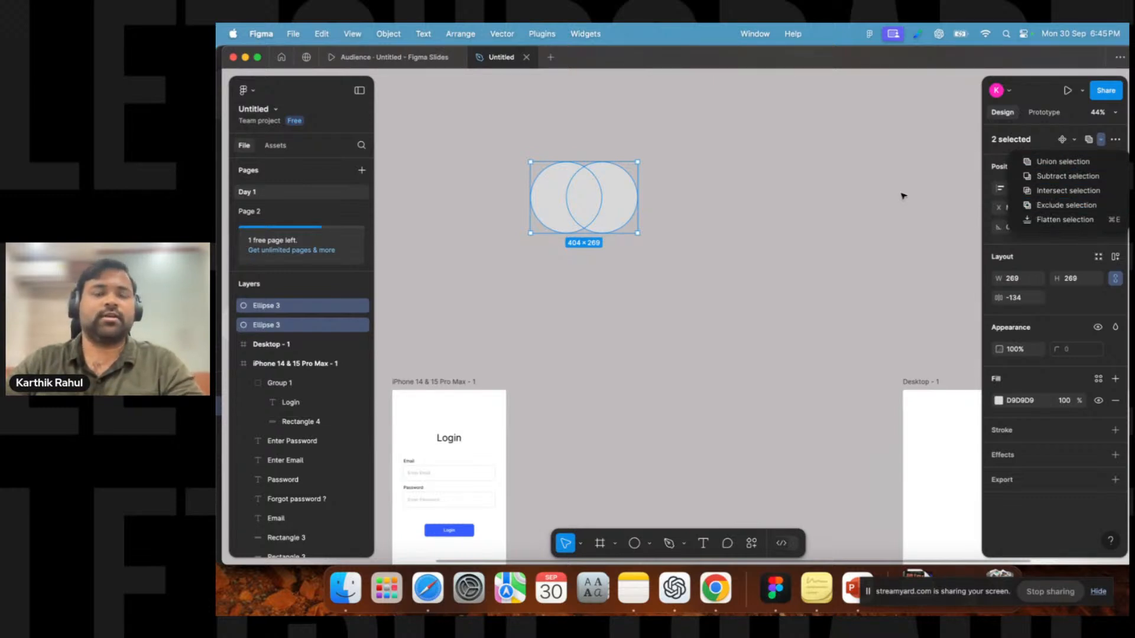
{"action": "left_click", "coordinate": [838, 195]}
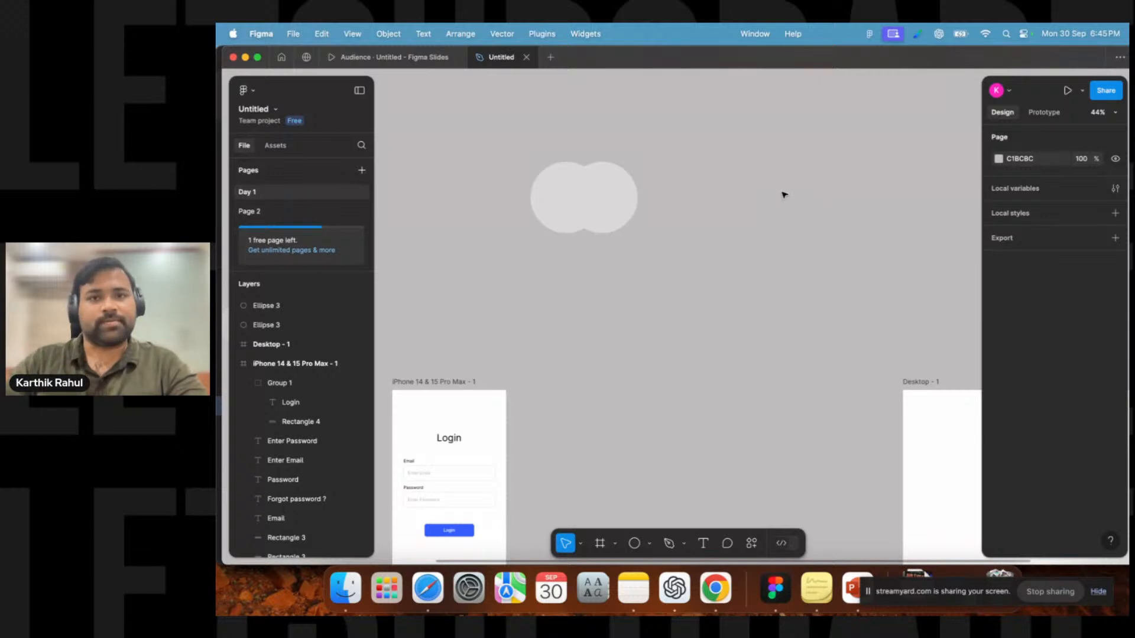
{"action": "left_click_drag", "start_coordinate": [667, 130], "coordinate": [525, 282]}
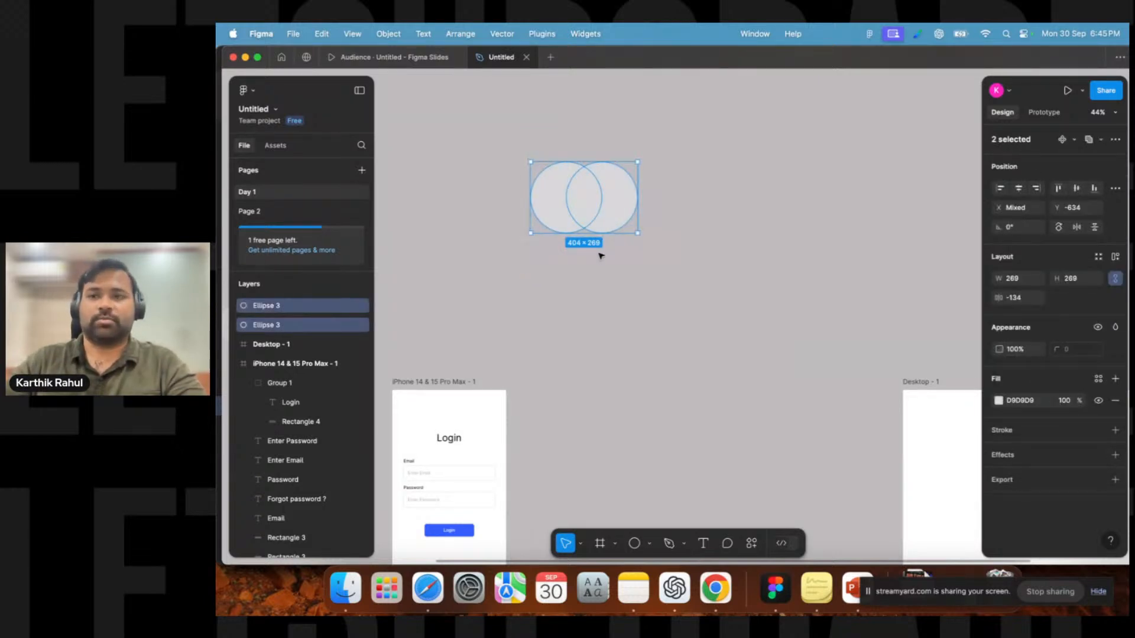
{"action": "left_click", "coordinate": [1101, 139]}
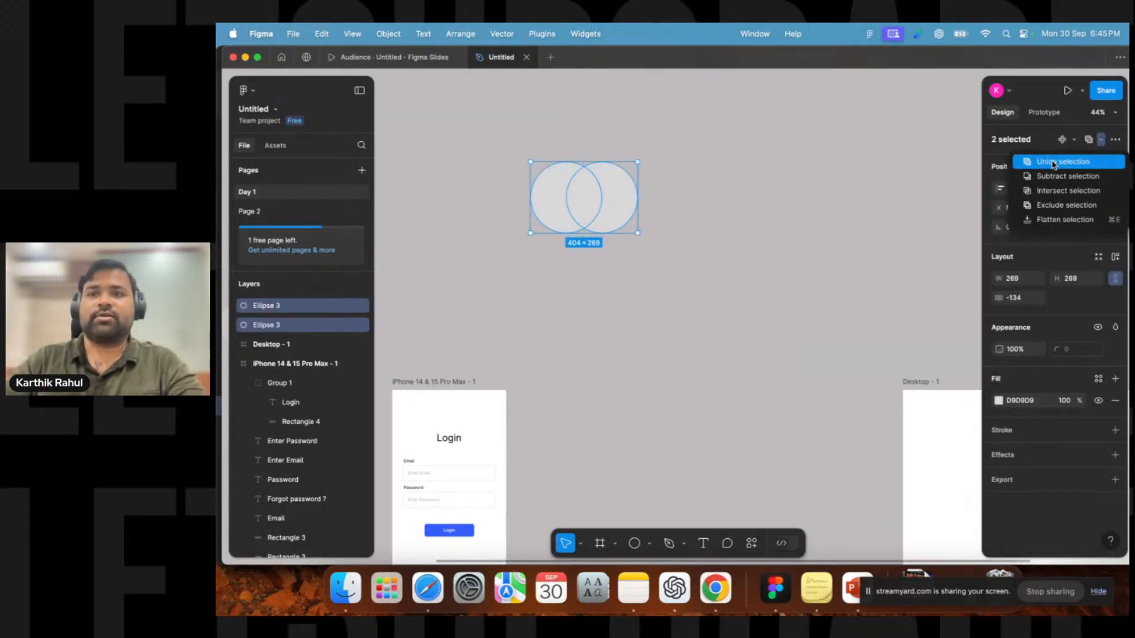
{"action": "left_click", "coordinate": [1053, 164]}
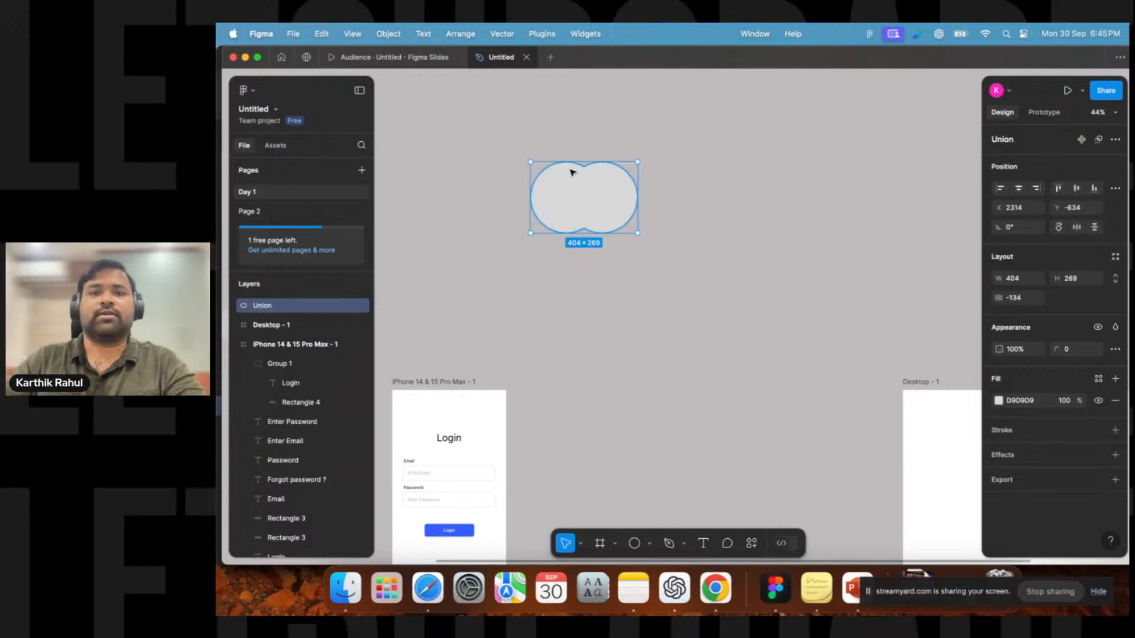
Expand the Union layer and set the union shape's fill to FF0000 red.
{"action": "left_click", "coordinate": [234, 306]}
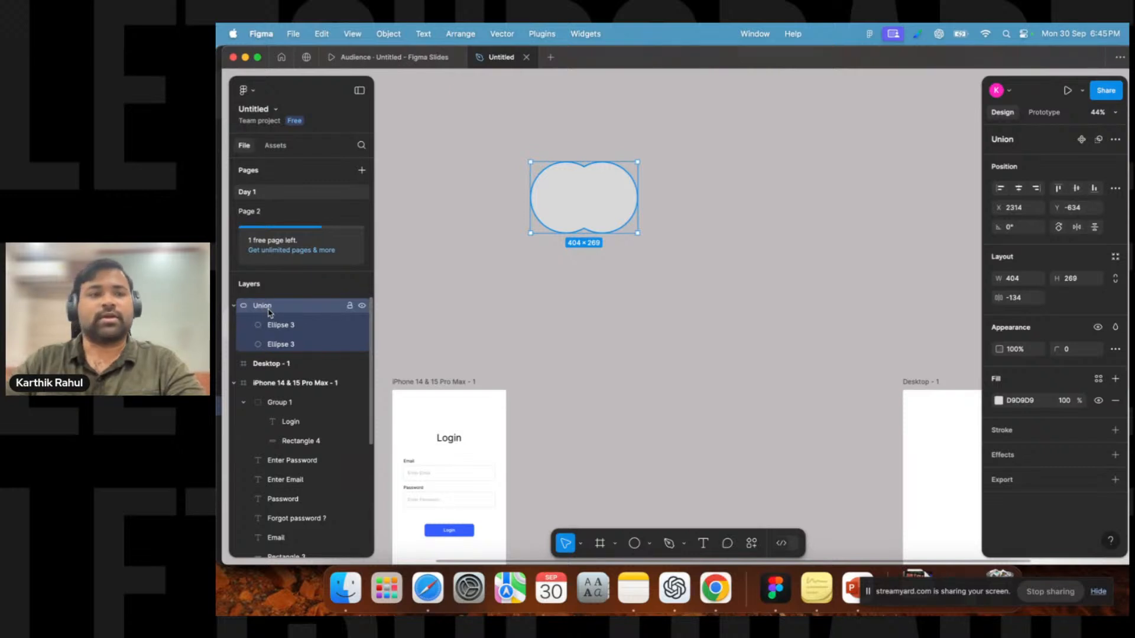
{"action": "left_click_drag", "start_coordinate": [590, 202], "coordinate": [756, 200]}
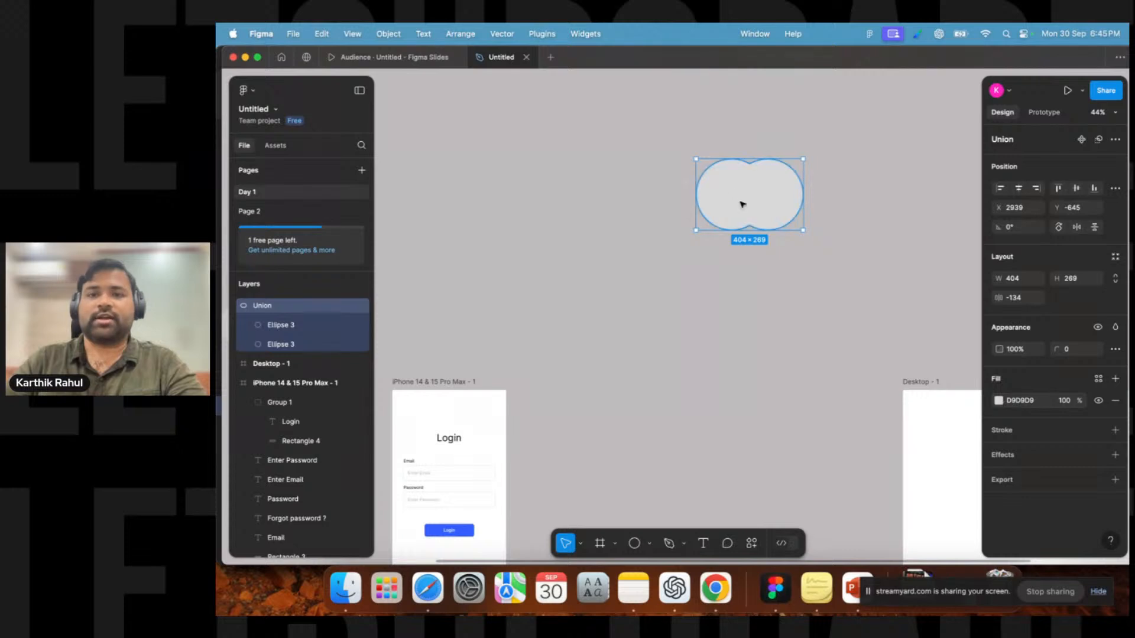
{"action": "left_click", "coordinate": [998, 402]}
{"action": "left_click_drag", "start_coordinate": [899, 319], "coordinate": [981, 259]}
{"action": "left_click_drag", "start_coordinate": [760, 204], "coordinate": [631, 204]}
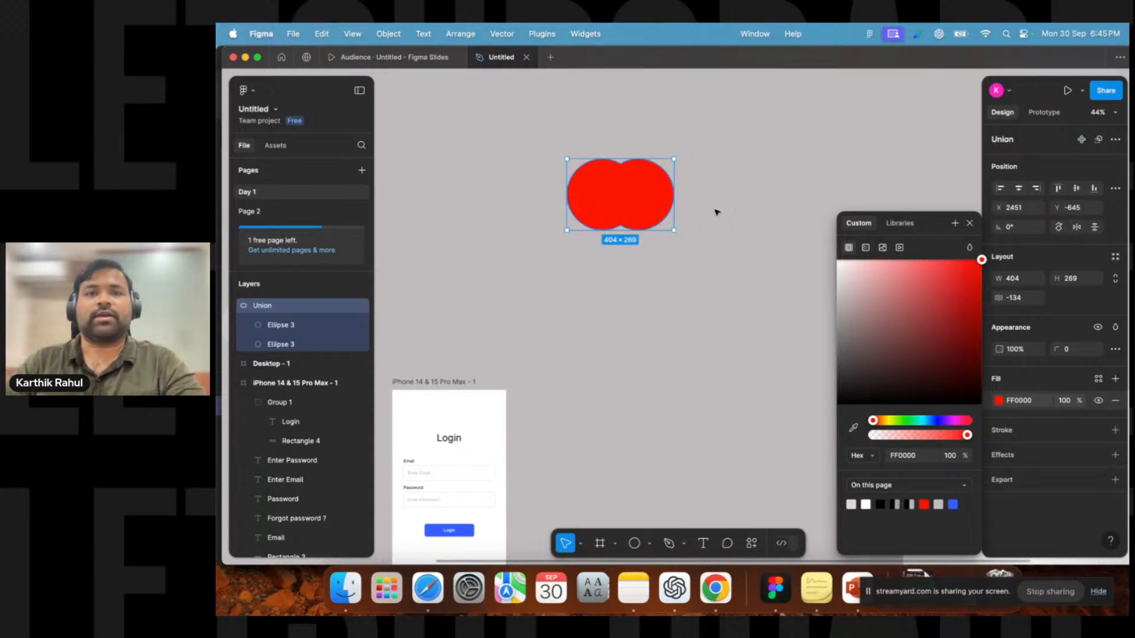
{"action": "left_click", "coordinate": [969, 224]}
Inside the union, reposition one ellipse so the two circles overlap diagonally.
{"action": "double_click", "coordinate": [649, 187]}
{"action": "left_click", "coordinate": [623, 153]}
{"action": "left_click", "coordinate": [616, 181]}
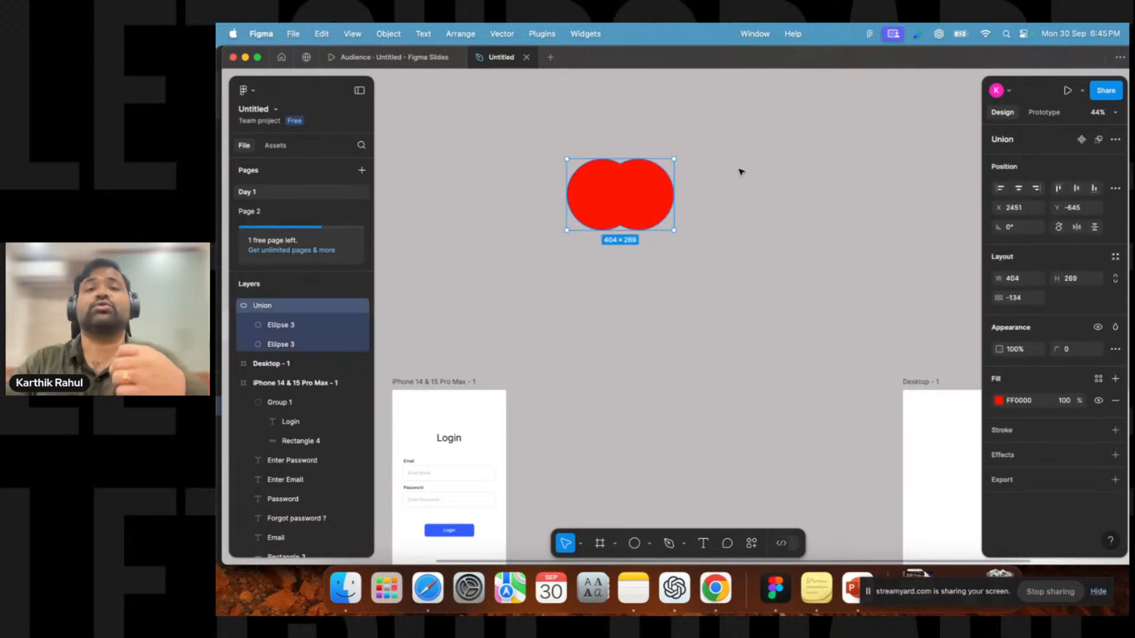
{"action": "double_click", "coordinate": [648, 190]}
{"action": "left_click_drag", "start_coordinate": [634, 191], "coordinate": [735, 170]}
{"action": "left_click", "coordinate": [661, 237]}
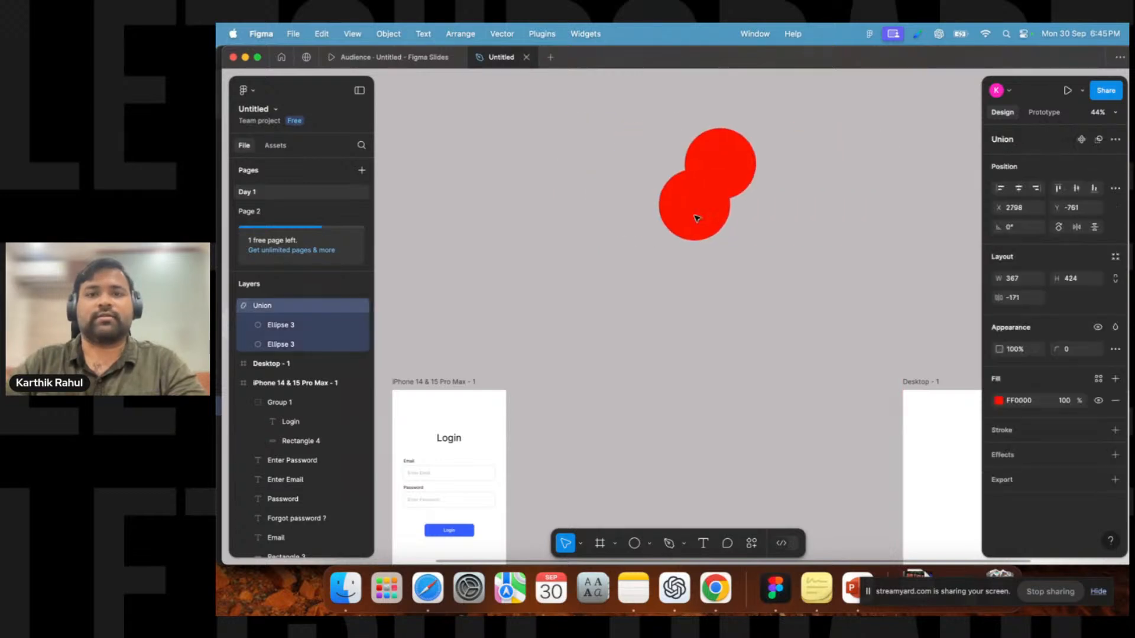
{"action": "double_click", "coordinate": [733, 169]}
{"action": "left_click_drag", "start_coordinate": [732, 166], "coordinate": [674, 183]}
{"action": "left_click", "coordinate": [637, 280]}
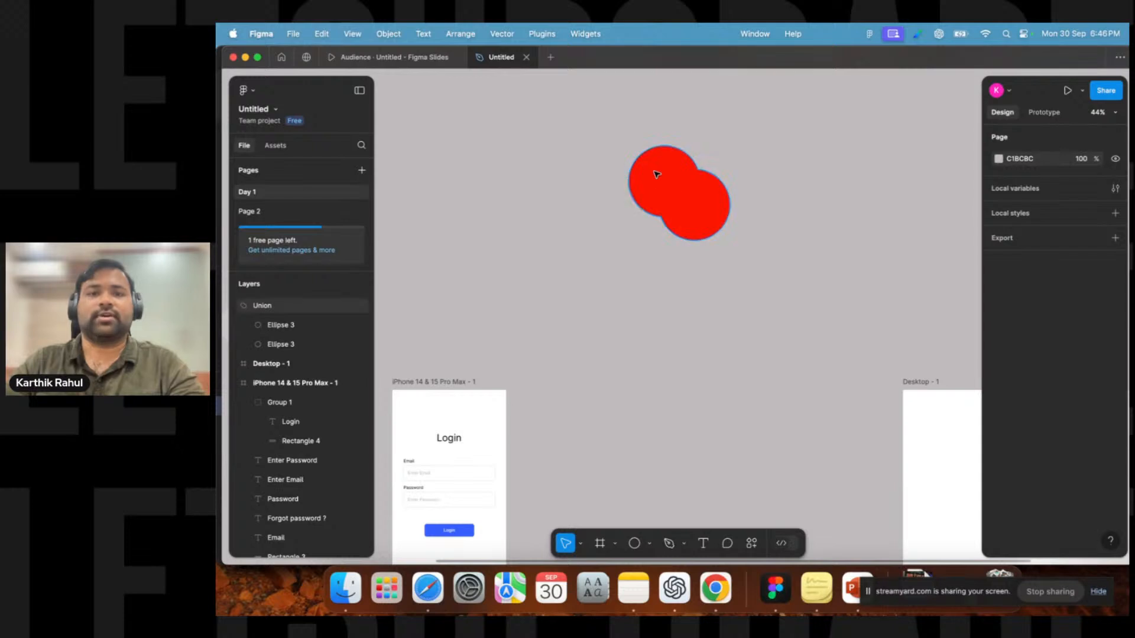
Inside the union, enlarge the lower ellipse to about 537 × 537.
{"action": "left_click", "coordinate": [715, 227]}
{"action": "left_click", "coordinate": [726, 210]}
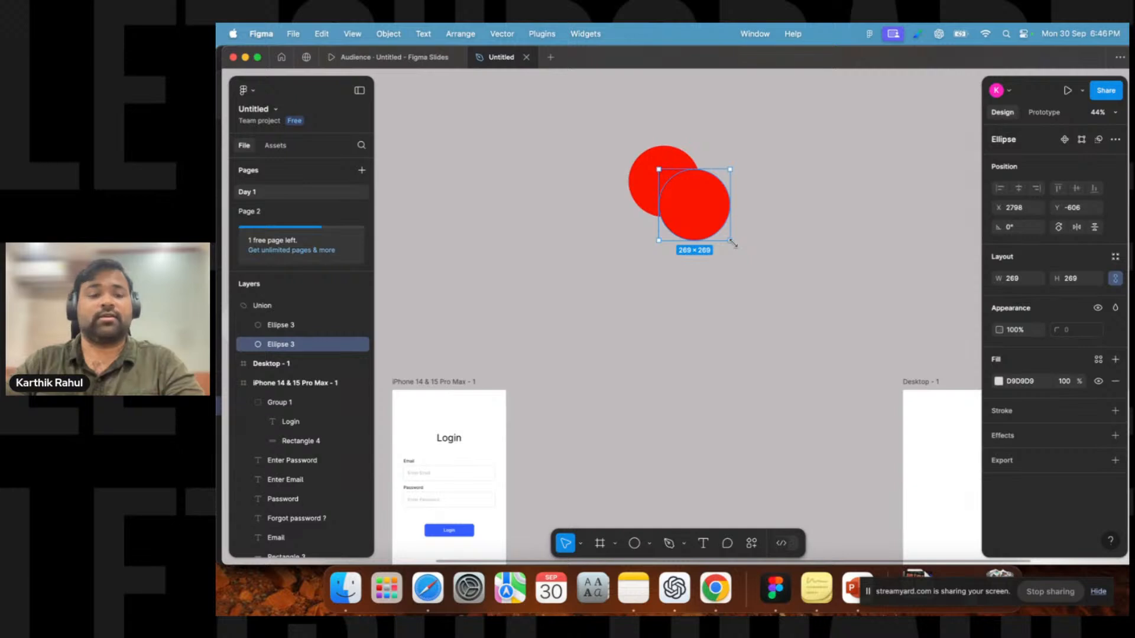
{"action": "left_click_drag", "start_coordinate": [732, 242], "coordinate": [802, 312]}
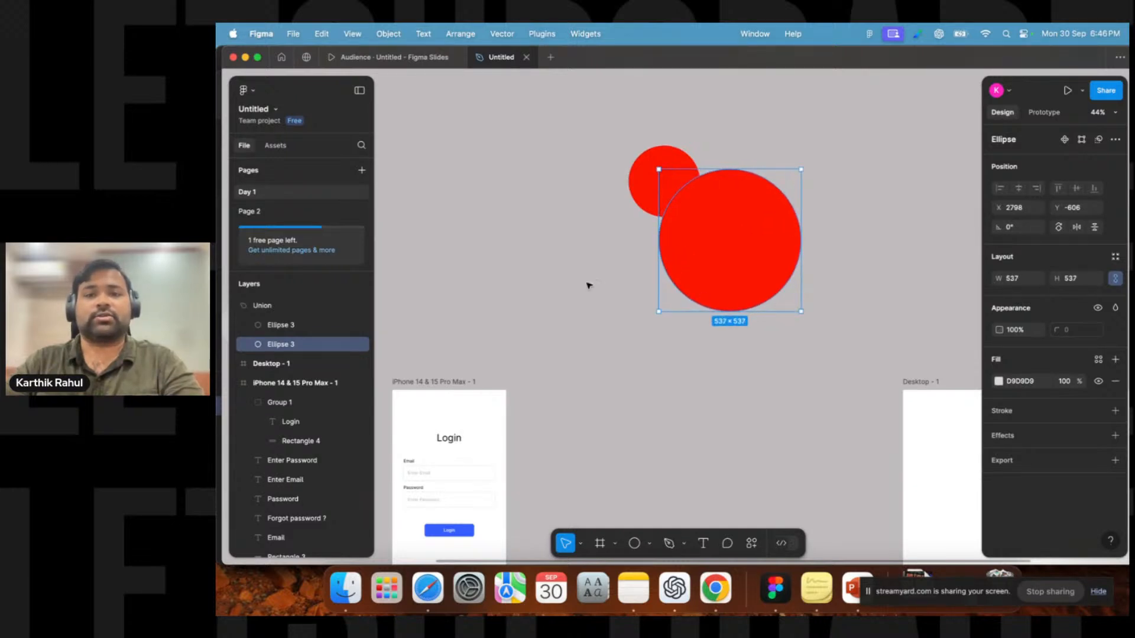
Resize and reposition the union's two ellipses so the small circle sits on top of the large one.
{"action": "left_click", "coordinate": [559, 282]}
{"action": "left_click_drag", "start_coordinate": [724, 231], "coordinate": [724, 201]}
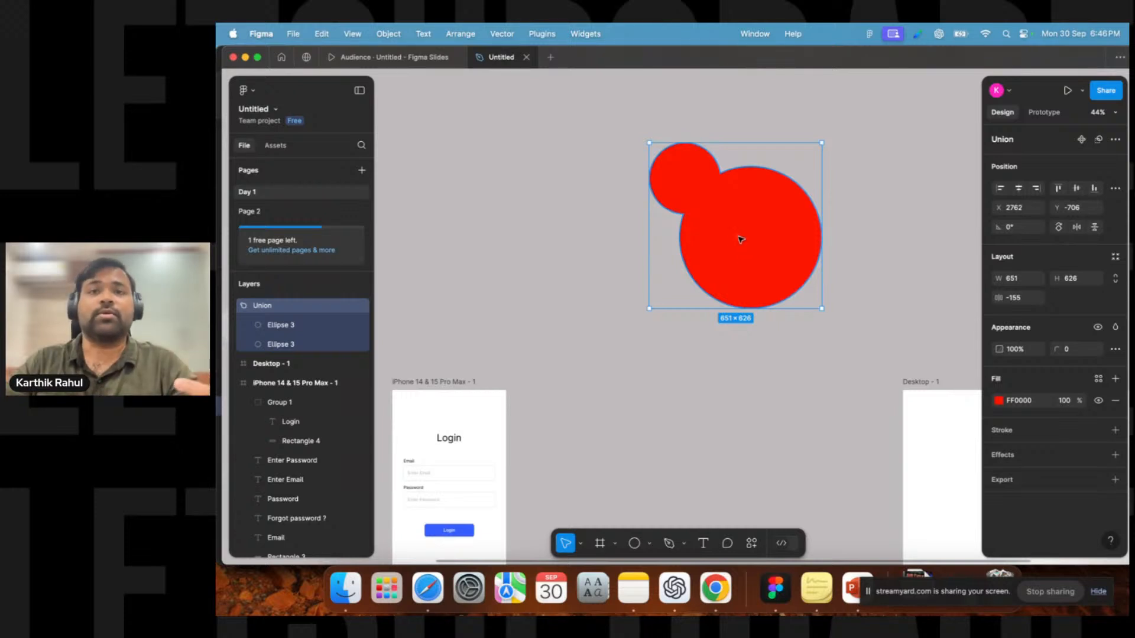
{"action": "double_click", "coordinate": [691, 164]}
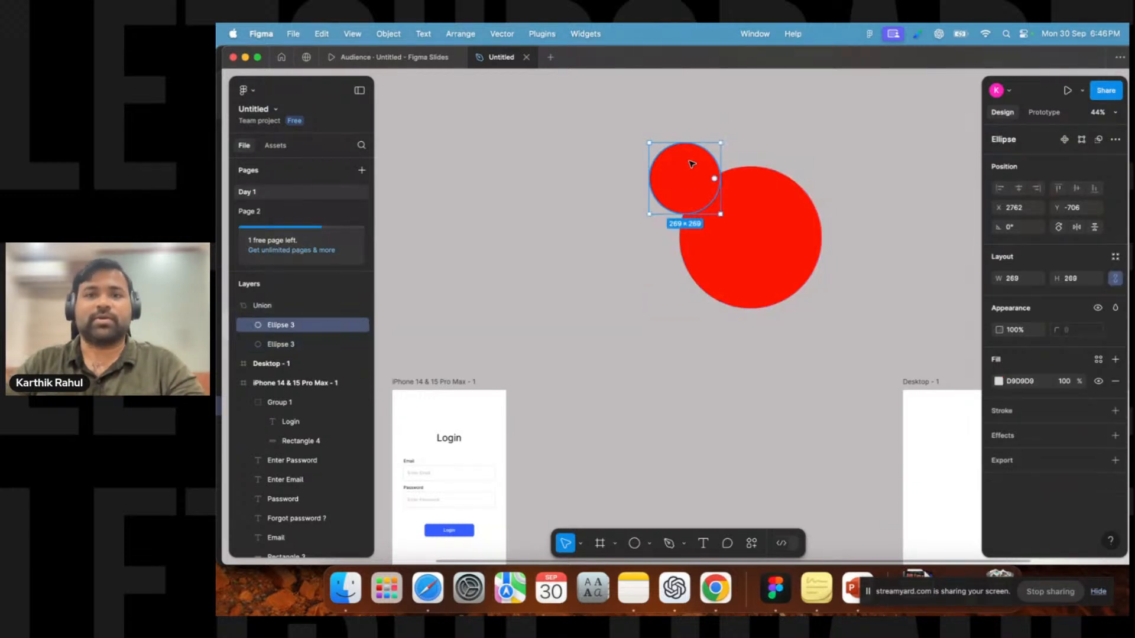
{"action": "left_click_drag", "start_coordinate": [720, 143], "coordinate": [779, 85]}
{"action": "left_click", "coordinate": [831, 251]}
{"action": "left_click", "coordinate": [737, 274]}
{"action": "double_click", "coordinate": [750, 267]}
{"action": "left_click_drag", "start_coordinate": [750, 267], "coordinate": [718, 271]}
{"action": "left_click_drag", "start_coordinate": [788, 308], "coordinate": [857, 387]}
{"action": "left_click_drag", "start_coordinate": [765, 286], "coordinate": [730, 281]}
{"action": "left_click", "coordinate": [889, 246]}
{"action": "left_click_drag", "start_coordinate": [763, 178], "coordinate": [728, 183]}
{"action": "scroll", "coordinate": [748, 384], "scroll_direction": "down", "scroll_amount": 5}
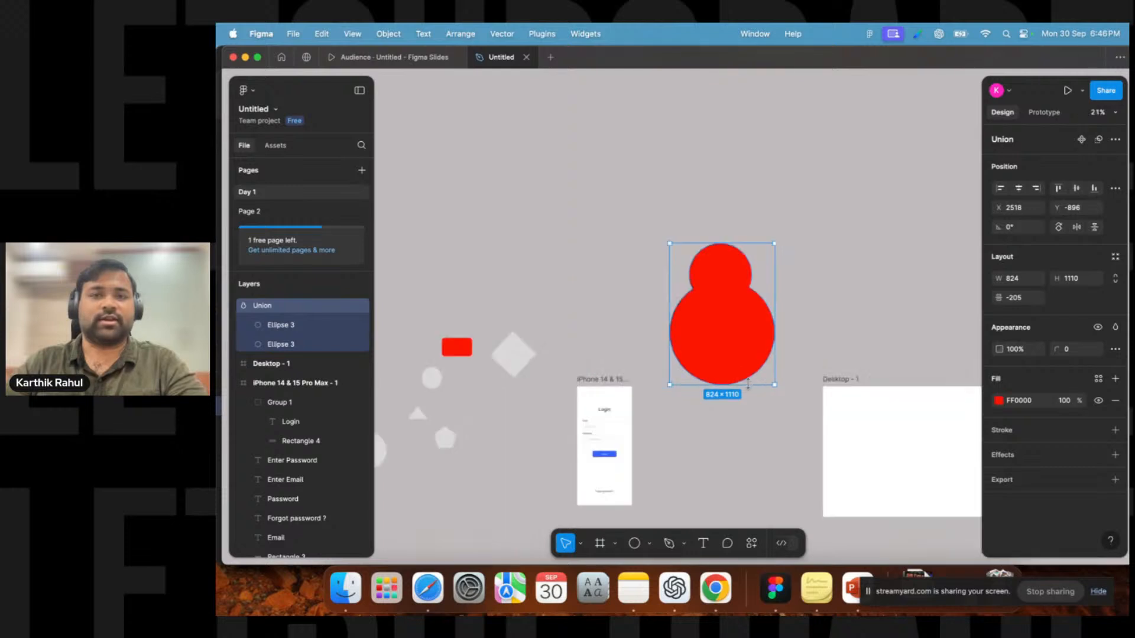
{"action": "left_click_drag", "start_coordinate": [821, 233], "coordinate": [751, 344]}
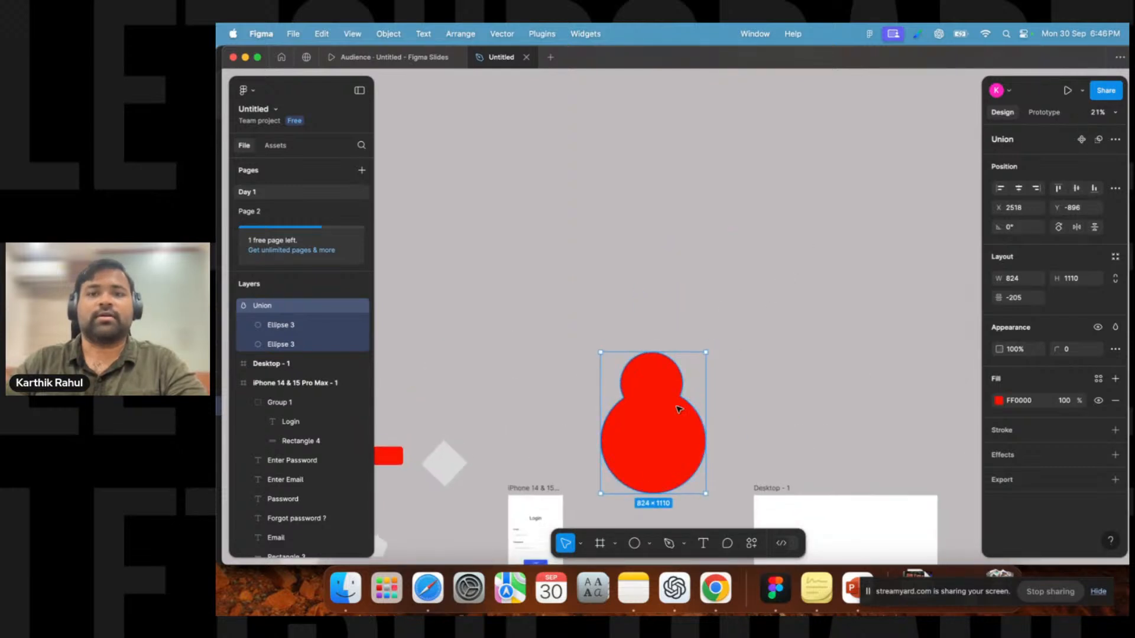
{"action": "left_click_drag", "start_coordinate": [680, 408], "coordinate": [546, 257]}
{"action": "left_click", "coordinate": [795, 291]}
Draw a circle about 480 × 480 and place a duplicate overlapping it to the right.
{"action": "left_click", "coordinate": [634, 543]}
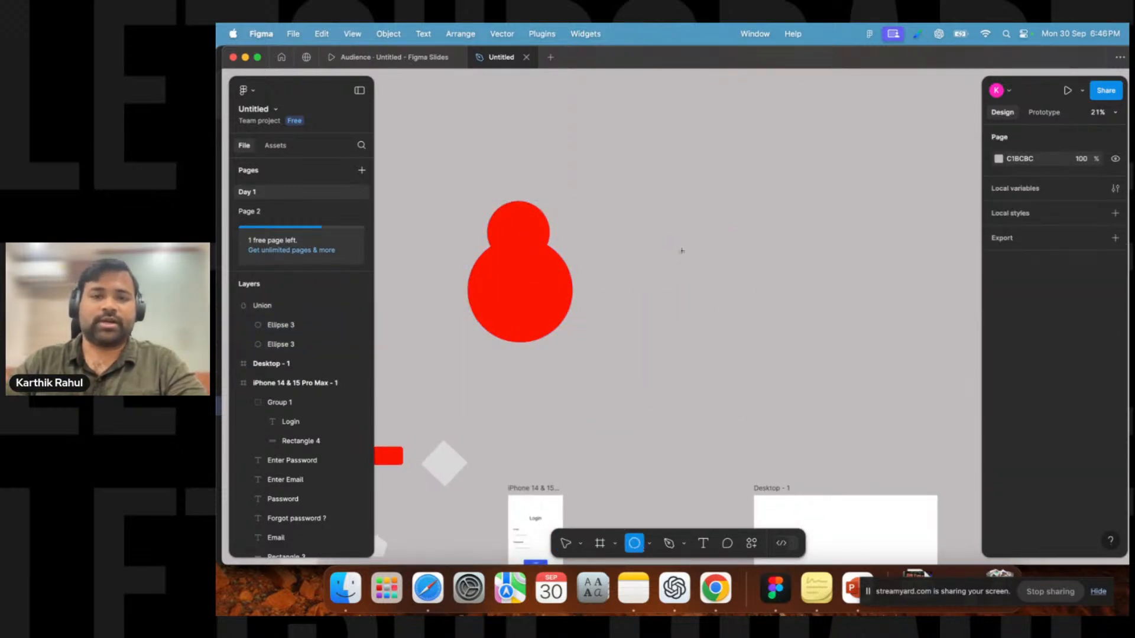
{"action": "left_click_drag", "start_coordinate": [669, 218], "coordinate": [731, 279]}
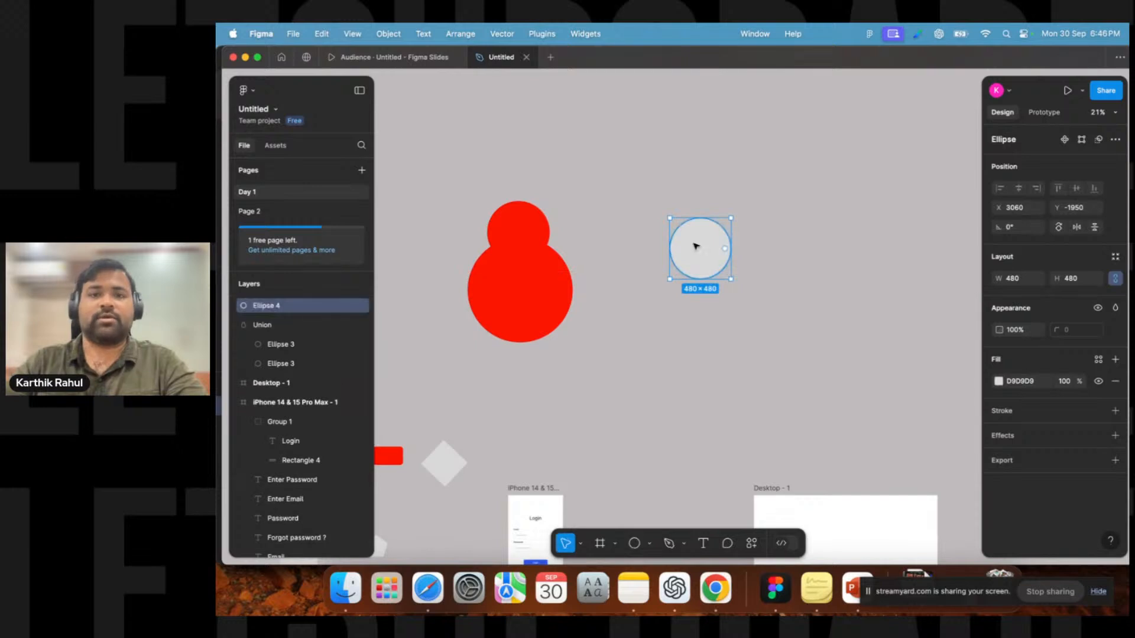
{"action": "left_click_drag", "start_coordinate": [696, 246], "coordinate": [729, 249]}
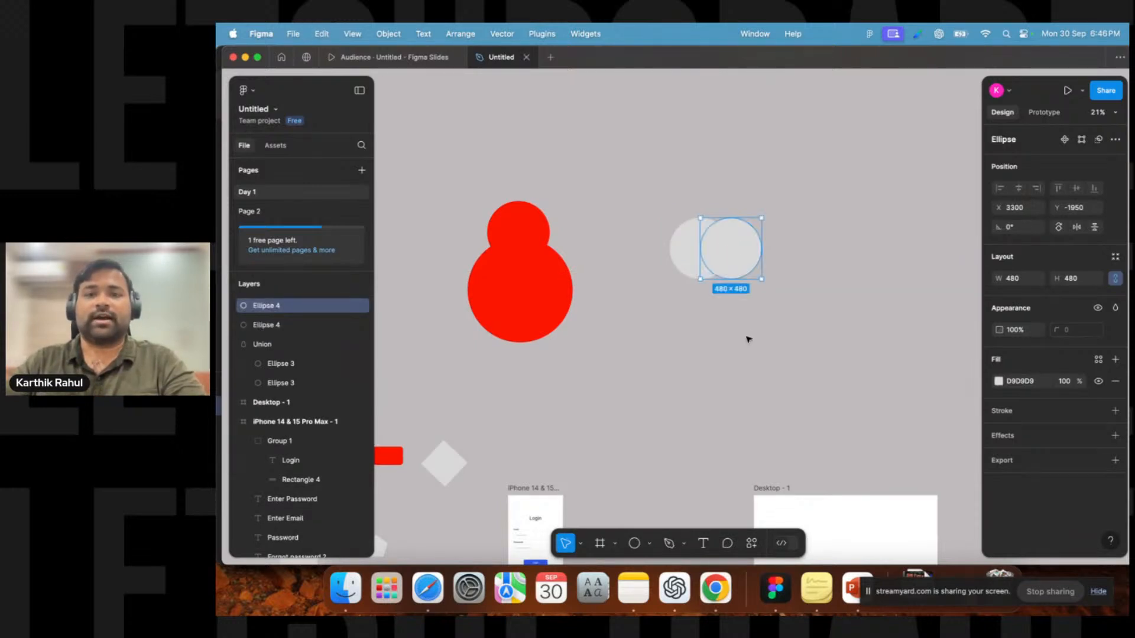
{"action": "left_click", "coordinate": [748, 339]}
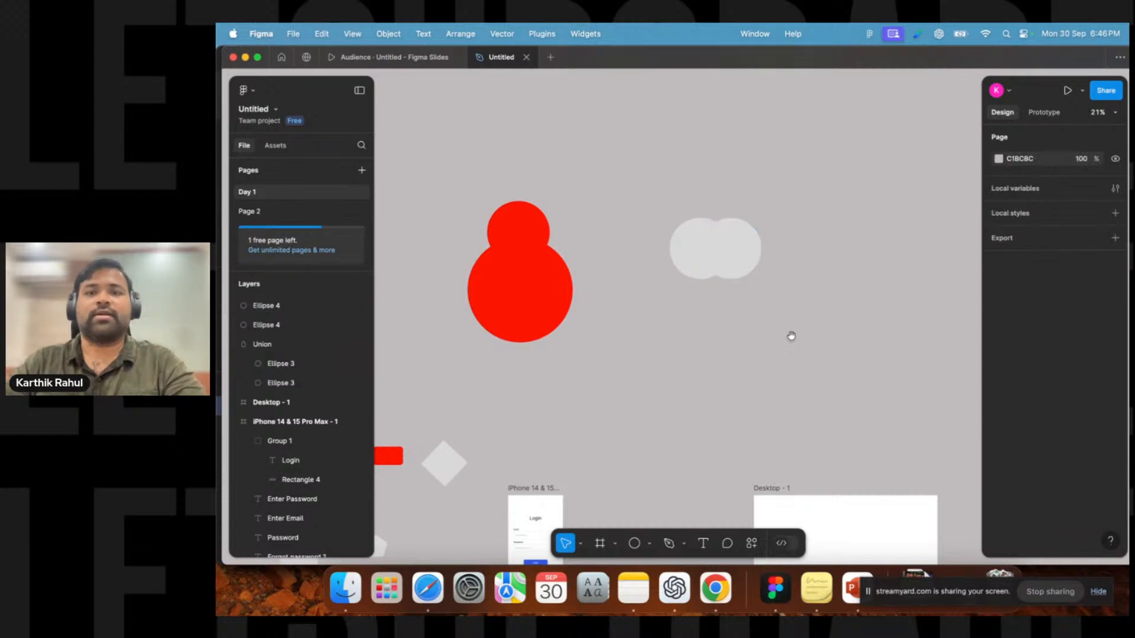
Select both new circles and combine them with Subtract selection.
{"action": "scroll", "coordinate": [798, 337], "scroll_direction": "right", "scroll_amount": 3}
{"action": "left_click_drag", "start_coordinate": [806, 341], "coordinate": [593, 224]}
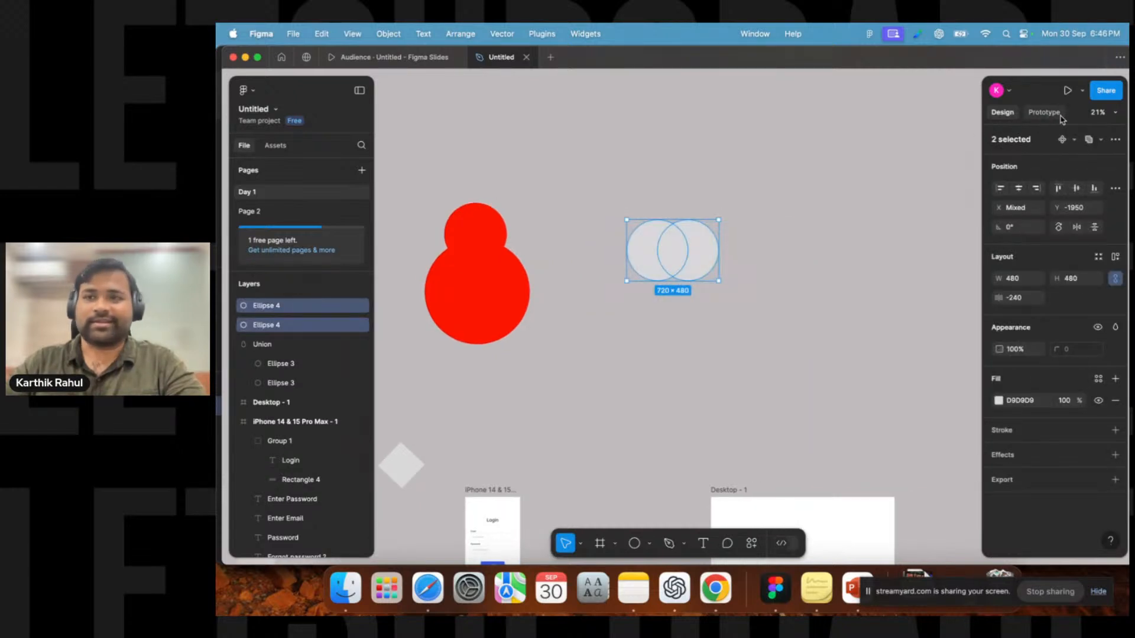
{"action": "left_click", "coordinate": [1101, 139]}
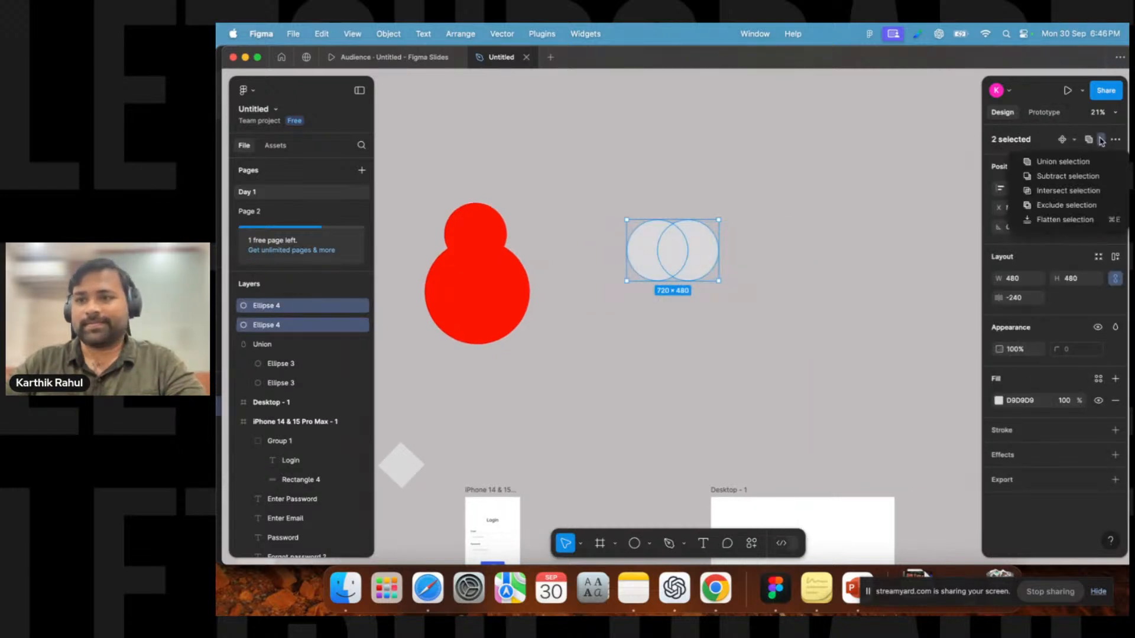
{"action": "left_click", "coordinate": [1074, 177]}
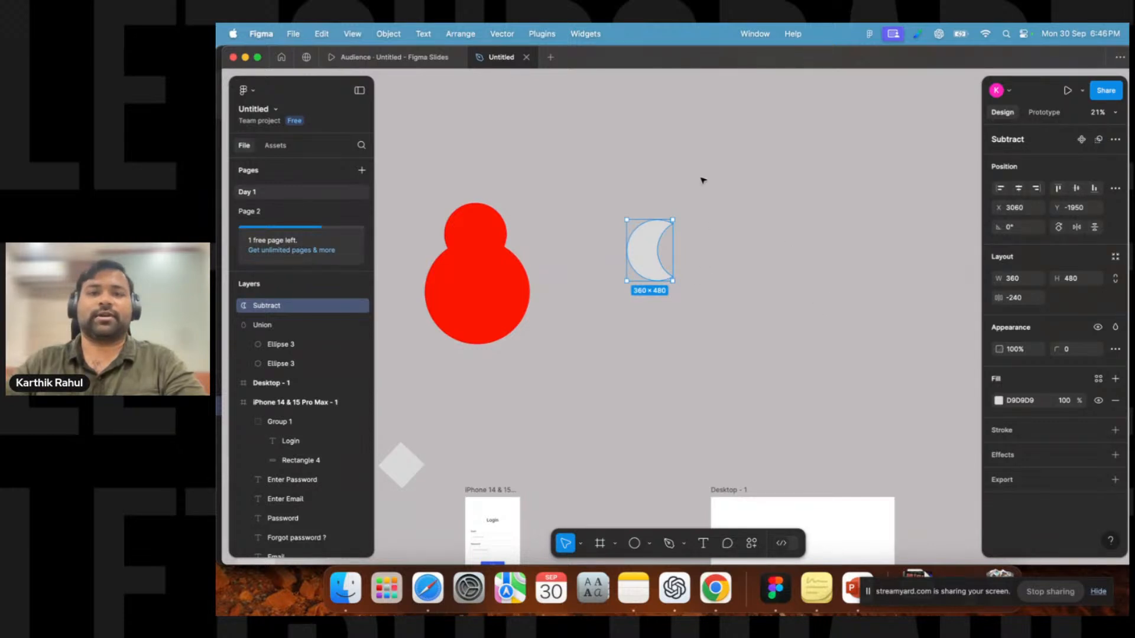
{"action": "left_click", "coordinate": [703, 182]}
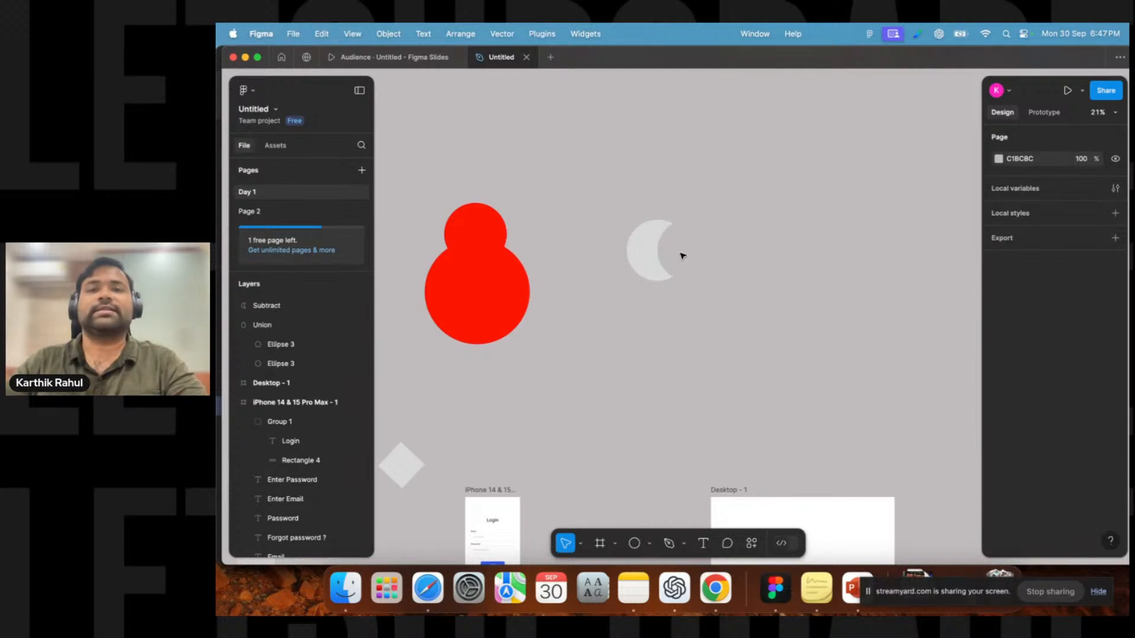
Inside the subtract shape, move the front ellipse up and to the right to reshape the crescent.
{"action": "double_click", "coordinate": [648, 248]}
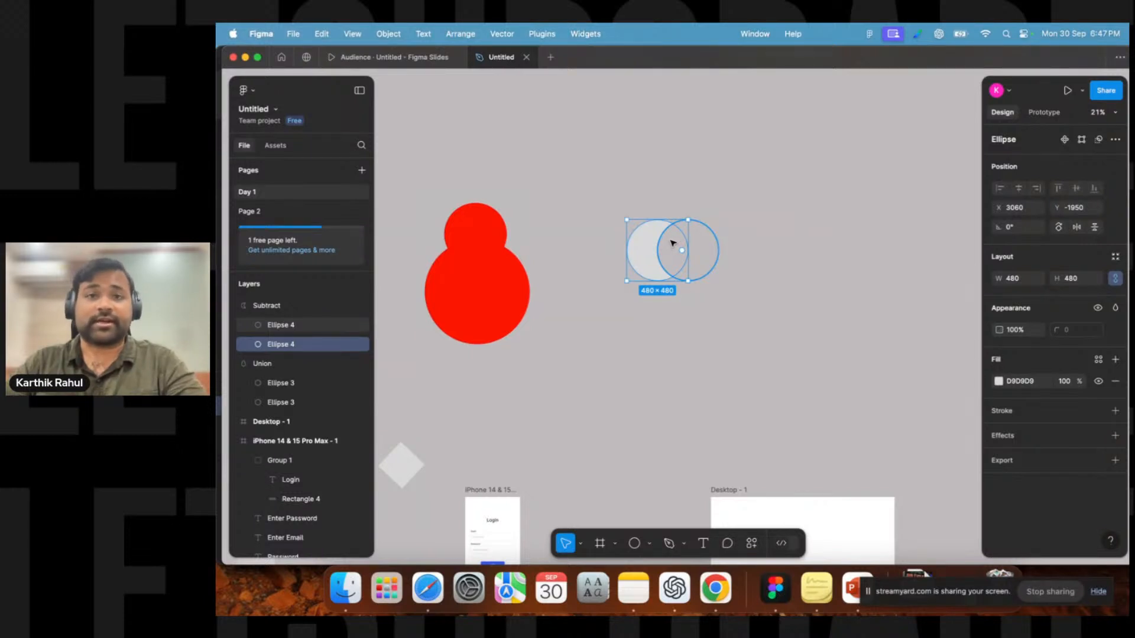
{"action": "left_click", "coordinate": [673, 243]}
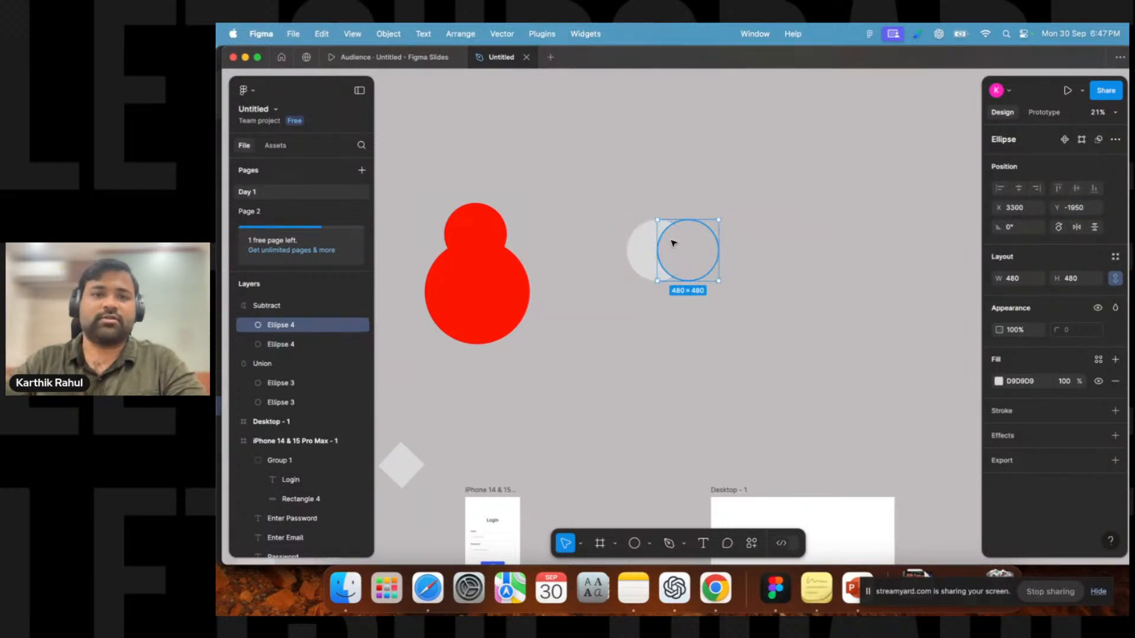
{"action": "left_click_drag", "start_coordinate": [673, 243], "coordinate": [699, 182]}
{"action": "left_click_drag", "start_coordinate": [674, 225], "coordinate": [860, 322]}
{"action": "left_click", "coordinate": [633, 296]}
{"action": "left_click", "coordinate": [651, 266]}
{"action": "left_click", "coordinate": [840, 385]}
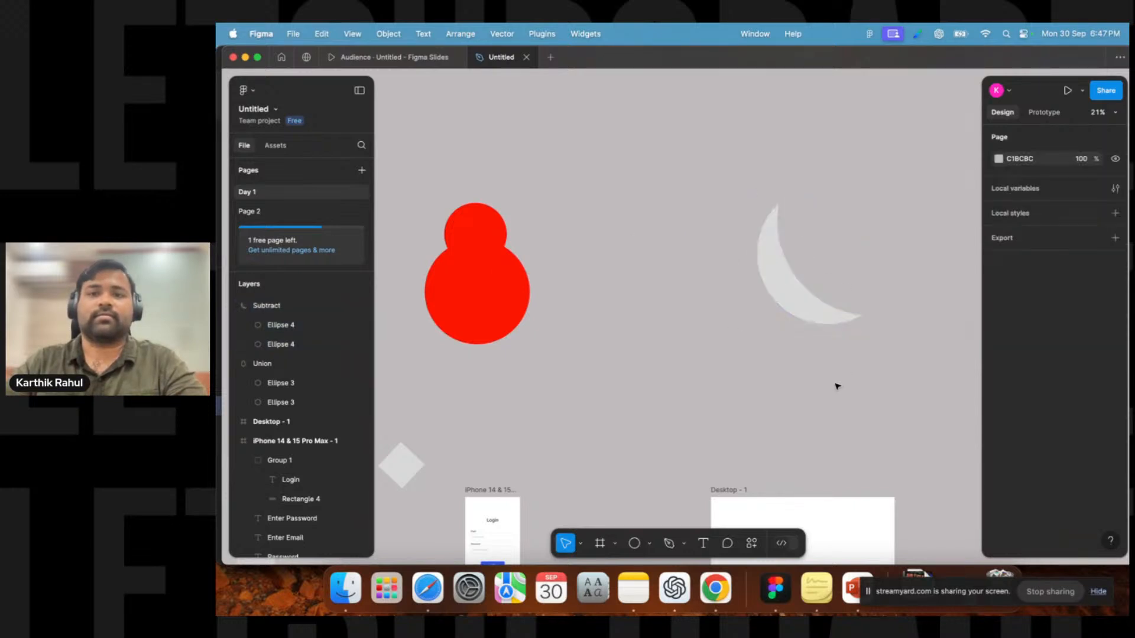
Resize the crescent shape to about 385 × 445.
{"action": "left_click", "coordinate": [796, 292]}
{"action": "left_click_drag", "start_coordinate": [864, 326], "coordinate": [648, 262]}
{"action": "left_click", "coordinate": [793, 307]}
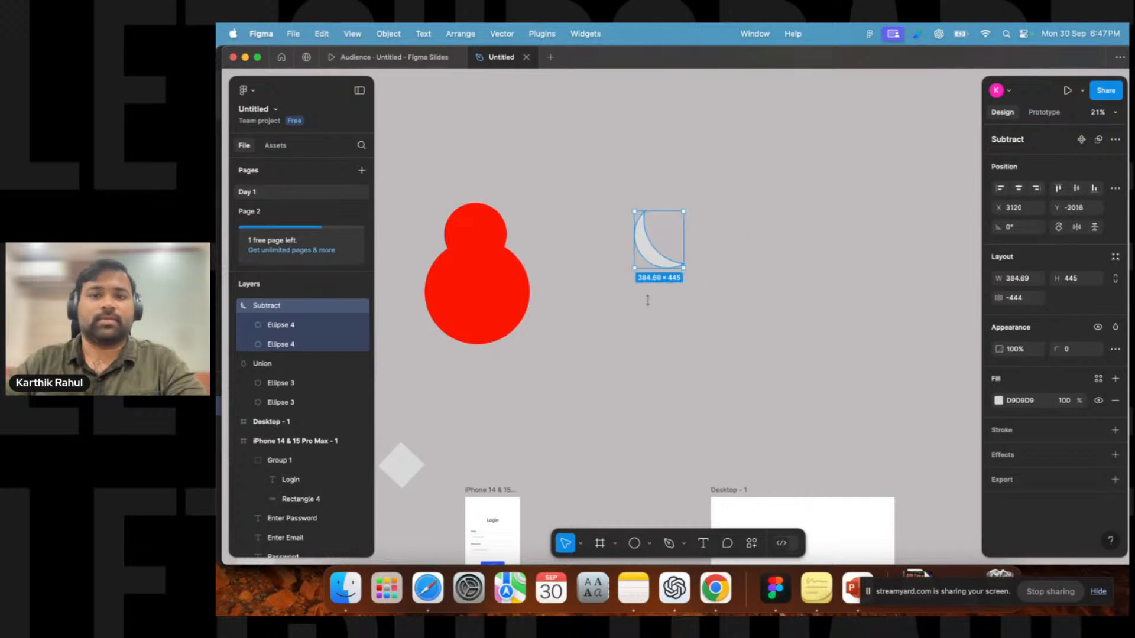
Inside the subtract shape, reposition the cutting ellipse to refine the crescent moon.
{"action": "left_click", "coordinate": [654, 273]}
{"action": "left_click", "coordinate": [662, 245]}
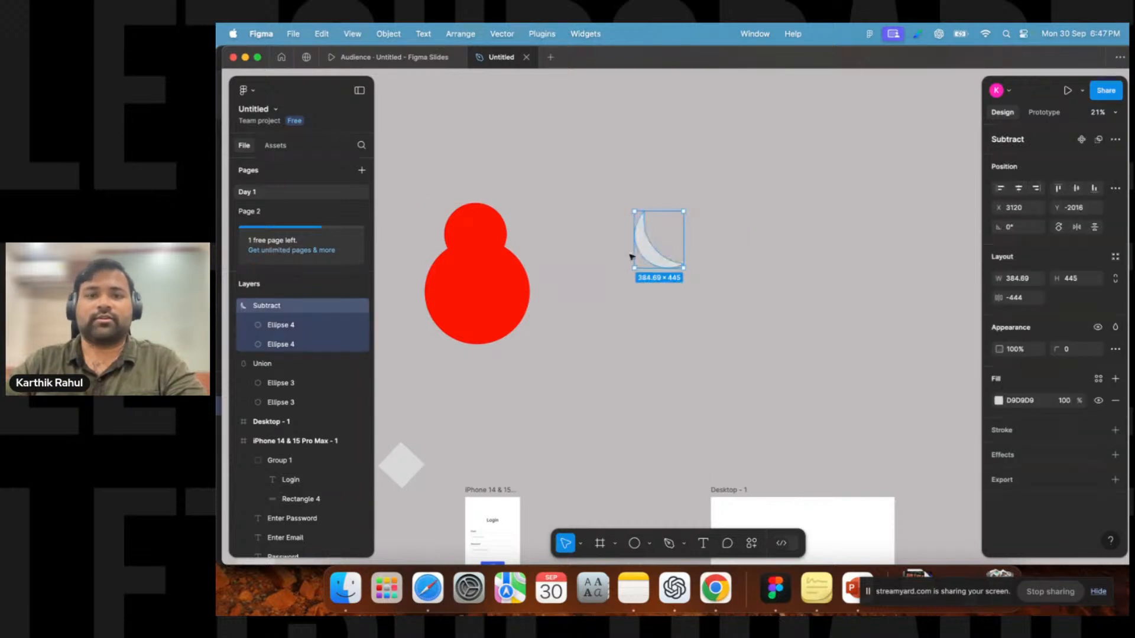
{"action": "double_click", "coordinate": [645, 253]}
{"action": "left_click_drag", "start_coordinate": [646, 253], "coordinate": [666, 220]}
{"action": "left_click", "coordinate": [669, 334]}
{"action": "left_click", "coordinate": [641, 246]}
{"action": "left_click", "coordinate": [700, 278]}
{"action": "scroll", "coordinate": [664, 307], "scroll_direction": "right", "scroll_amount": 5}
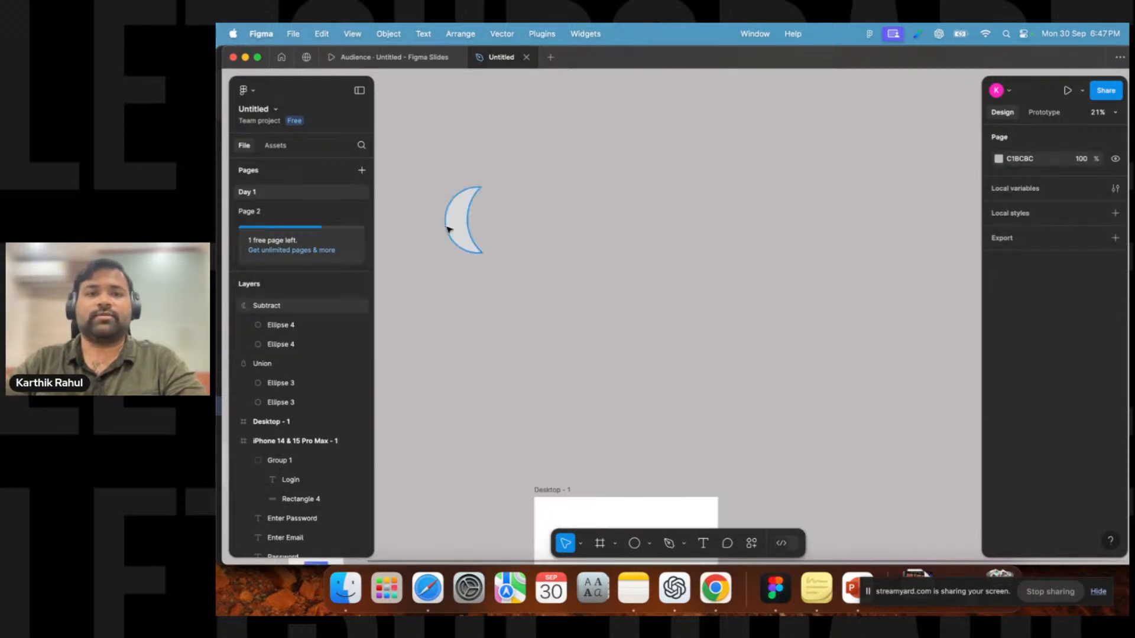
Draw a circle about 707 × 707 and an overlapping copy beside it.
{"action": "left_click", "coordinate": [633, 544]}
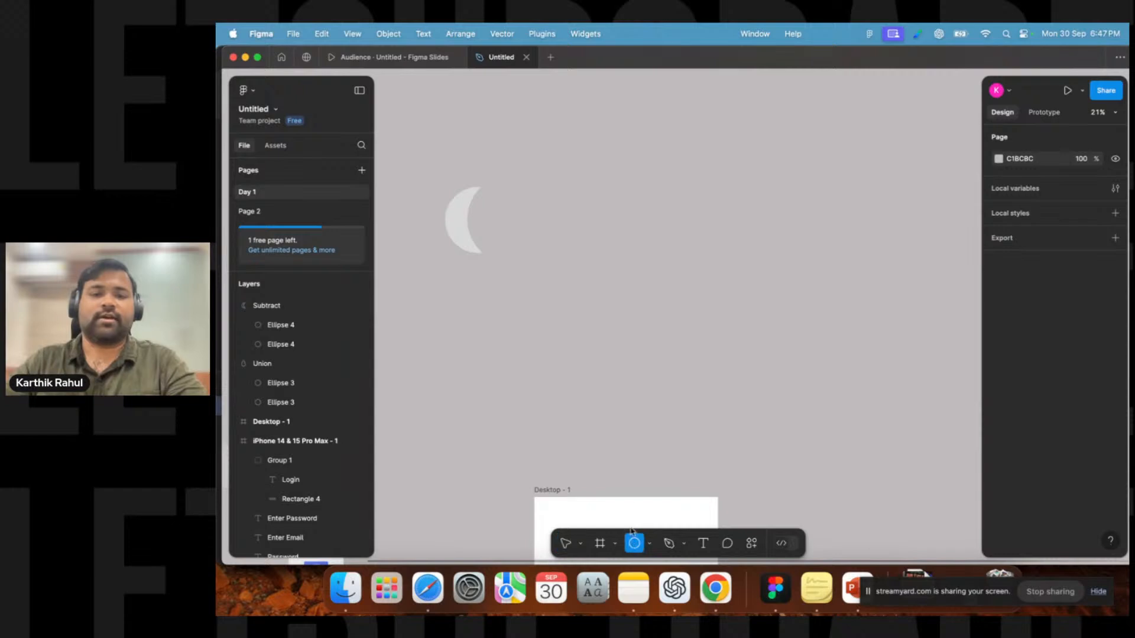
{"action": "mouse_move", "coordinate": [640, 220]}
{"action": "left_mouse_down"}
{"action": "mouse_move", "coordinate": [731, 310]}
{"action": "mouse_move", "coordinate": [730, 278]}
{"action": "mouse_move", "coordinate": [765, 284]}
{"action": "mouse_move", "coordinate": [752, 285]}
{"action": "left_mouse_up"}
{"action": "left_click", "coordinate": [761, 382]}
Select both circles and combine them with Intersect selection.
{"action": "left_click_drag", "start_coordinate": [814, 389], "coordinate": [640, 220]}
{"action": "left_click", "coordinate": [1100, 142]}
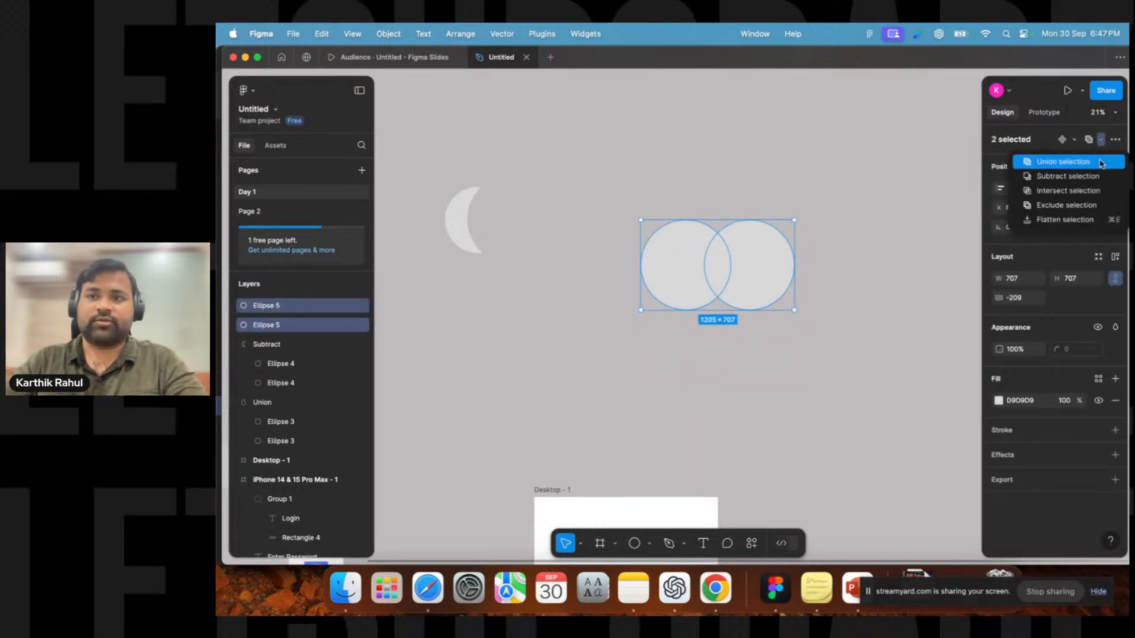
{"action": "left_click", "coordinate": [1084, 194]}
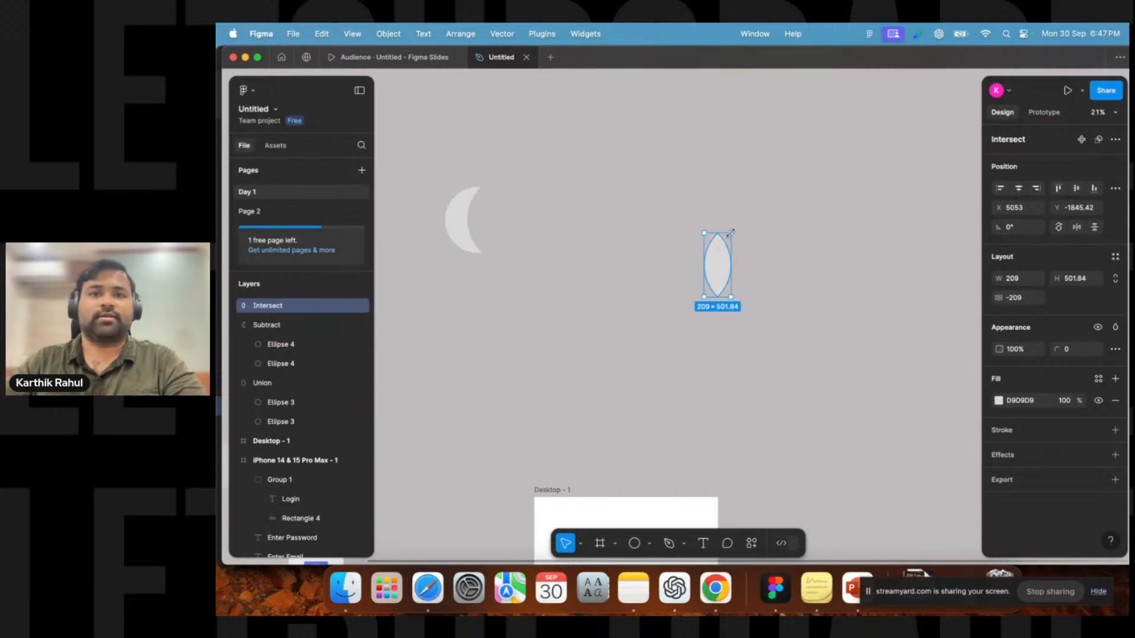
Stretch the intersect lens to about 778 × 1868 and rotate it -90°.
{"action": "left_click_drag", "start_coordinate": [733, 298], "coordinate": [806, 471]}
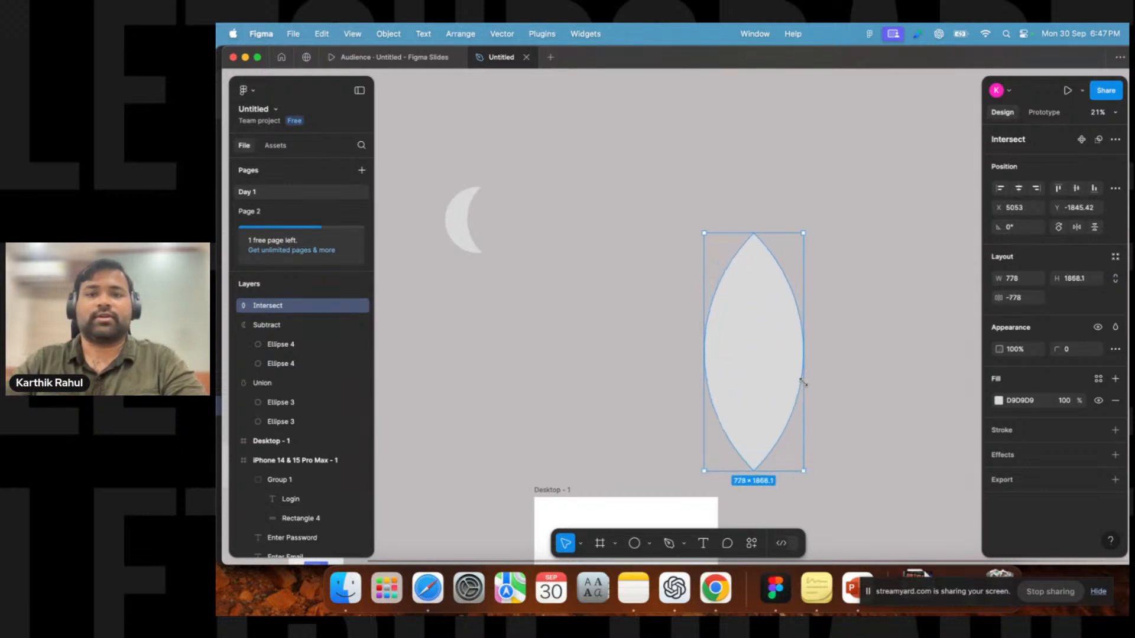
{"action": "left_click_drag", "start_coordinate": [752, 322], "coordinate": [696, 232]}
{"action": "left_click_drag", "start_coordinate": [750, 140], "coordinate": [815, 308]}
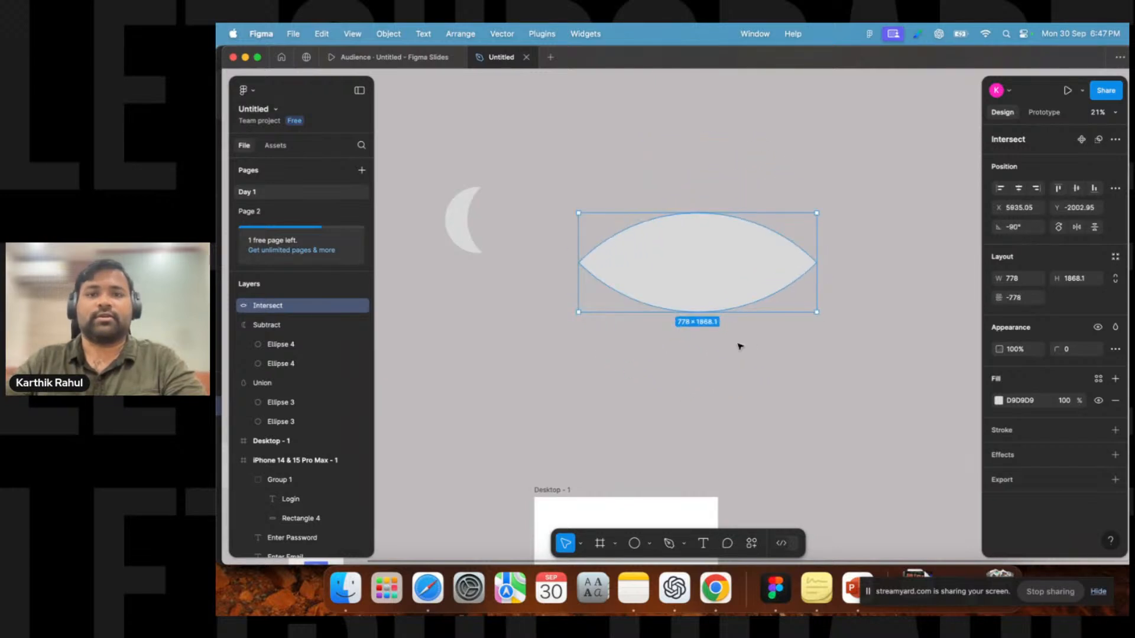
Scale the lens to about 456 × 1095 and move it above the crescent.
{"action": "left_click_drag", "start_coordinate": [695, 272], "coordinate": [630, 371]}
{"action": "left_click_drag", "start_coordinate": [748, 417], "coordinate": [652, 334]}
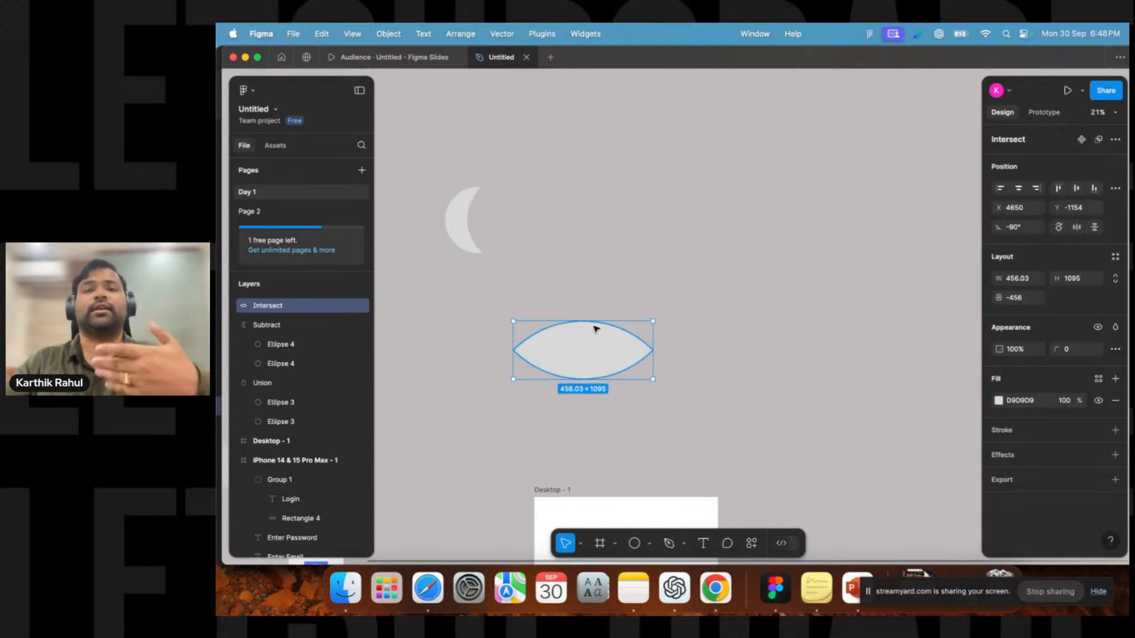
{"action": "scroll", "coordinate": [596, 328], "scroll_direction": "down", "scroll_amount": 3}
{"action": "scroll", "coordinate": [710, 283], "scroll_direction": "left", "scroll_amount": 6}
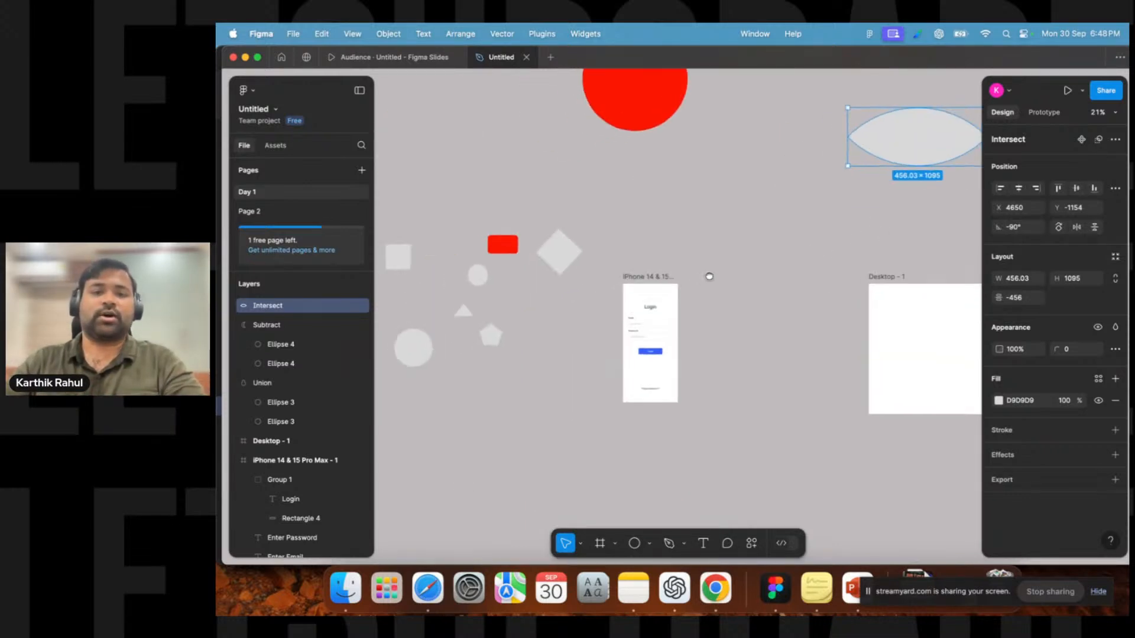
{"action": "scroll", "coordinate": [680, 296], "scroll_direction": "up", "scroll_amount": 6}
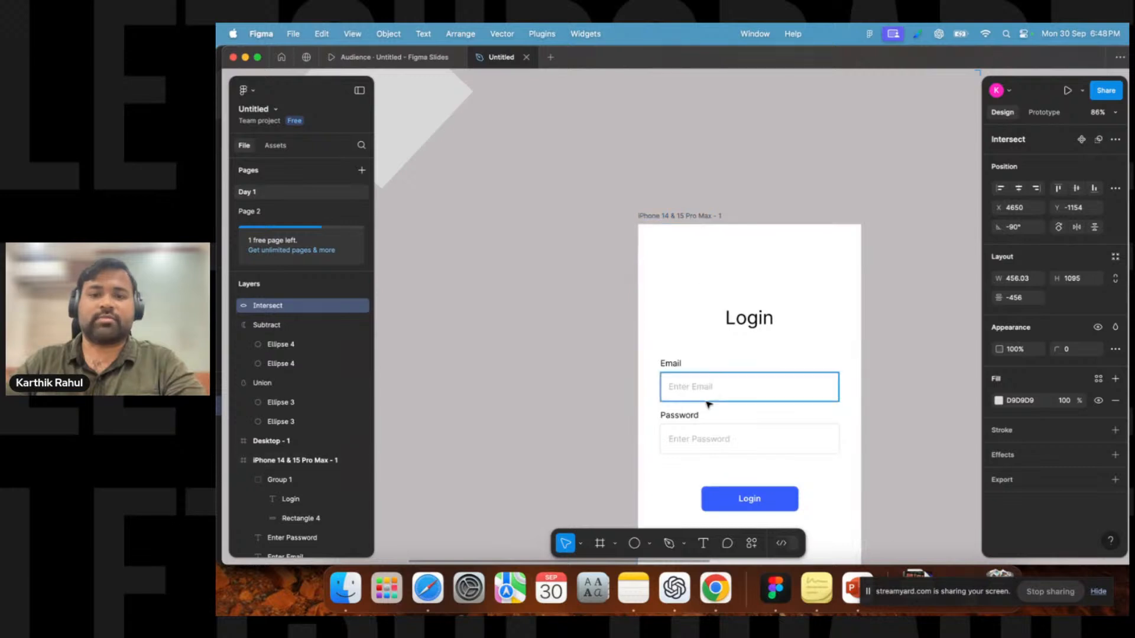
{"action": "scroll", "coordinate": [707, 405], "scroll_direction": "down", "scroll_amount": 5}
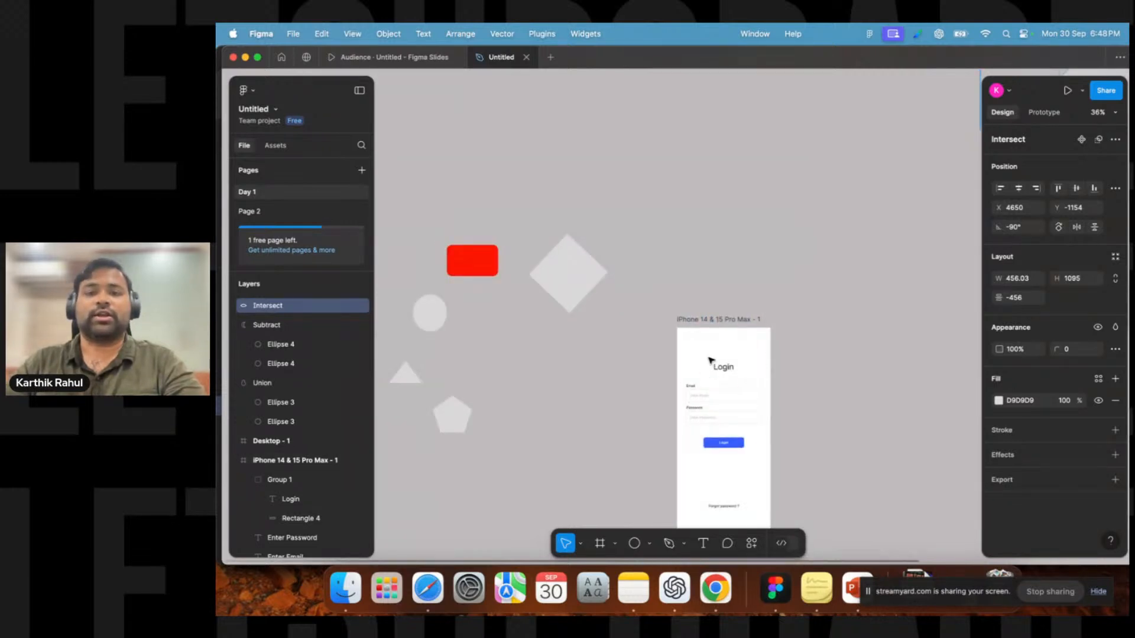
{"action": "scroll", "coordinate": [719, 362], "scroll_direction": "down", "scroll_amount": 3}
{"action": "scroll", "coordinate": [719, 362], "scroll_direction": "right", "scroll_amount": 1}
{"action": "left_click_drag", "start_coordinate": [768, 172], "coordinate": [514, 387]}
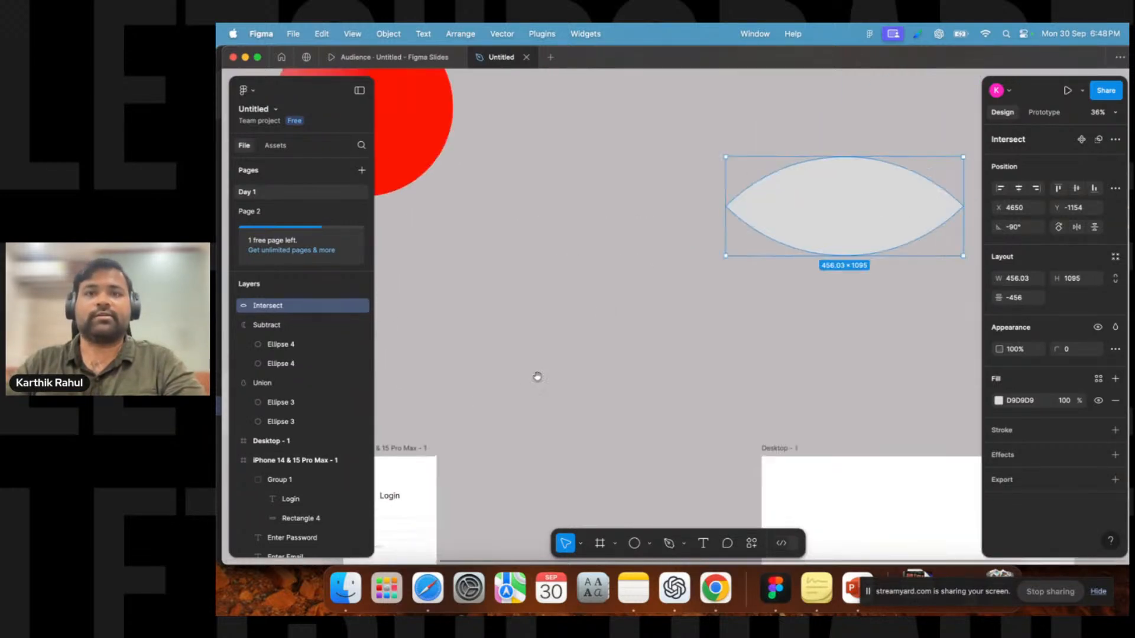
{"action": "left_click_drag", "start_coordinate": [729, 265], "coordinate": [708, 346]}
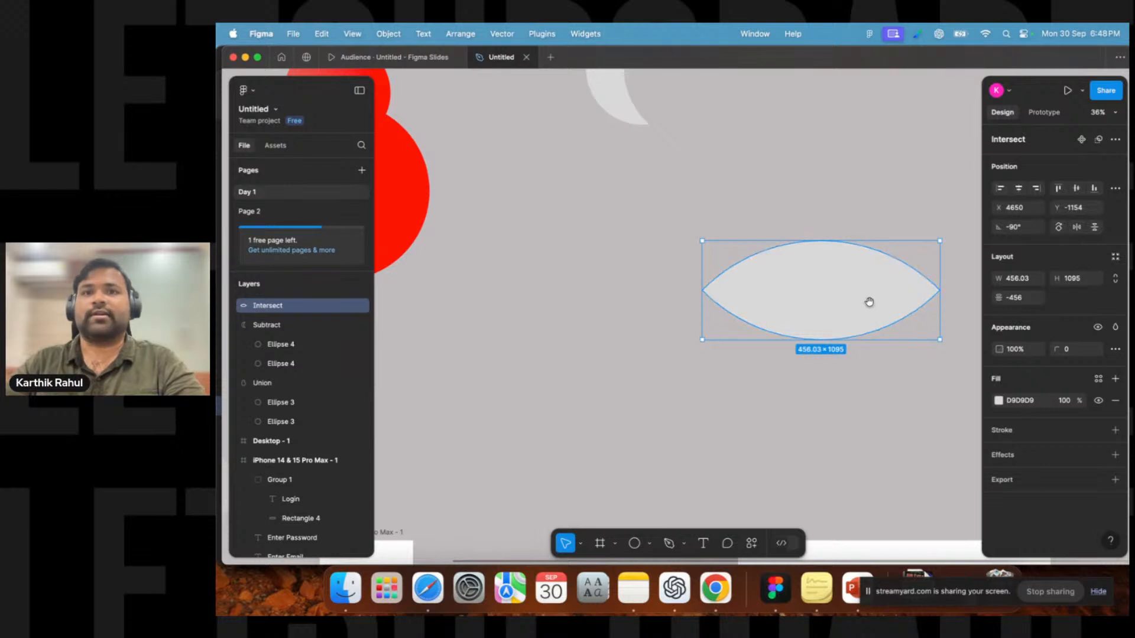
{"action": "scroll", "coordinate": [750, 387], "scroll_direction": "up", "scroll_amount": 2}
{"action": "scroll", "coordinate": [740, 388], "scroll_direction": "down", "scroll_amount": 5}
{"action": "left_click_drag", "start_coordinate": [739, 388], "coordinate": [769, 218]}
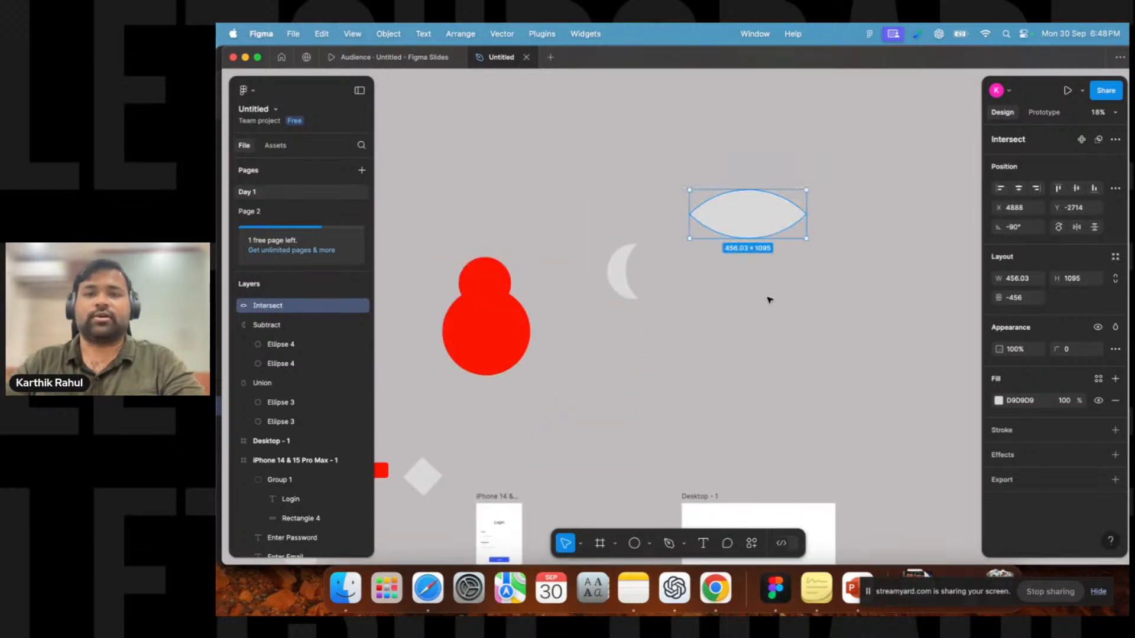
Draw two overlapping circles about 686 × 686 beside the lens and select both.
{"action": "left_click_drag", "start_coordinate": [821, 299], "coordinate": [704, 294]}
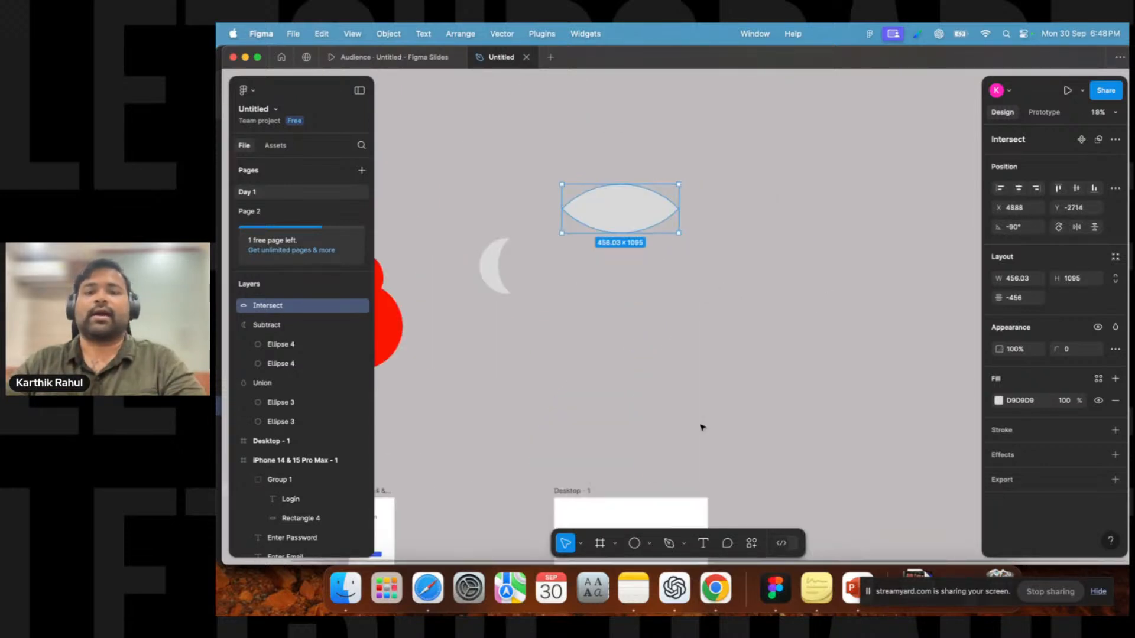
{"action": "left_click", "coordinate": [639, 544]}
{"action": "mouse_move", "coordinate": [717, 299]}
{"action": "left_mouse_down"}
{"action": "mouse_move", "coordinate": [785, 365]}
{"action": "mouse_move", "coordinate": [616, 331]}
{"action": "mouse_move", "coordinate": [652, 334]}
{"action": "mouse_move", "coordinate": [629, 335]}
{"action": "left_mouse_up"}
{"action": "left_click", "coordinate": [712, 286]}
{"action": "left_click_drag", "start_coordinate": [749, 237], "coordinate": [568, 401]}
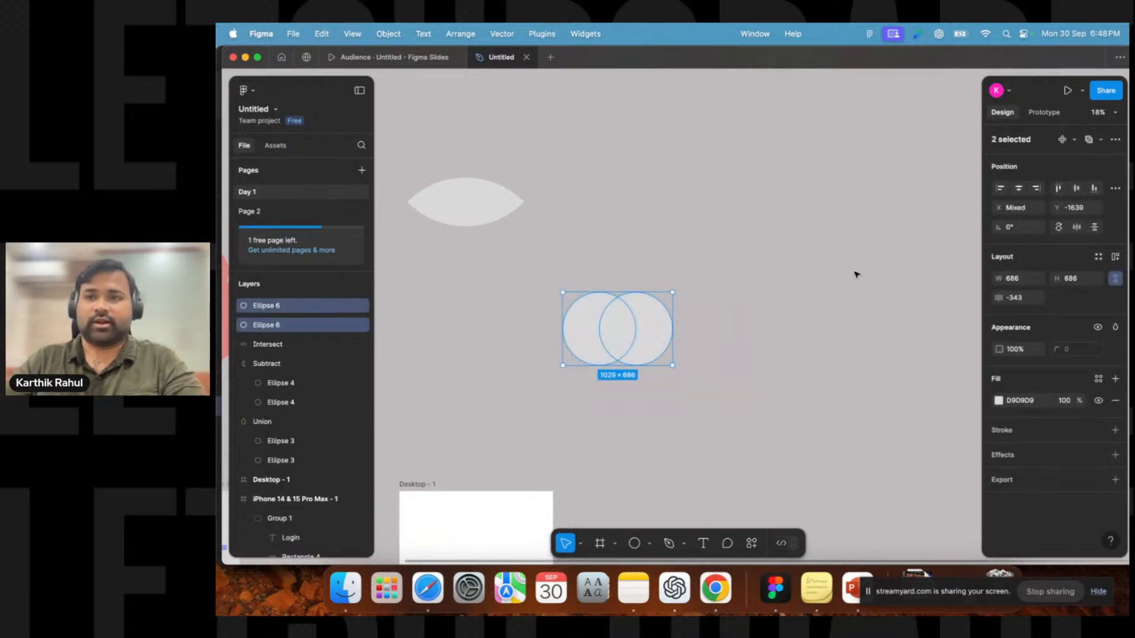
Combine the two selected circles with Exclude selection.
{"action": "left_click", "coordinate": [1101, 140]}
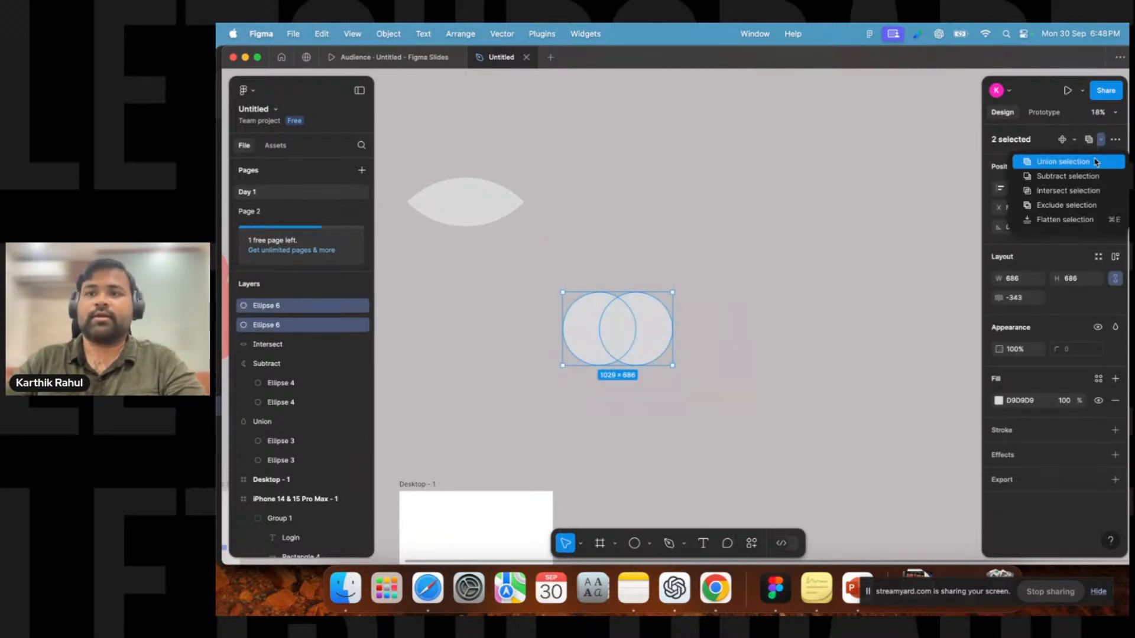
{"action": "left_click", "coordinate": [1078, 207]}
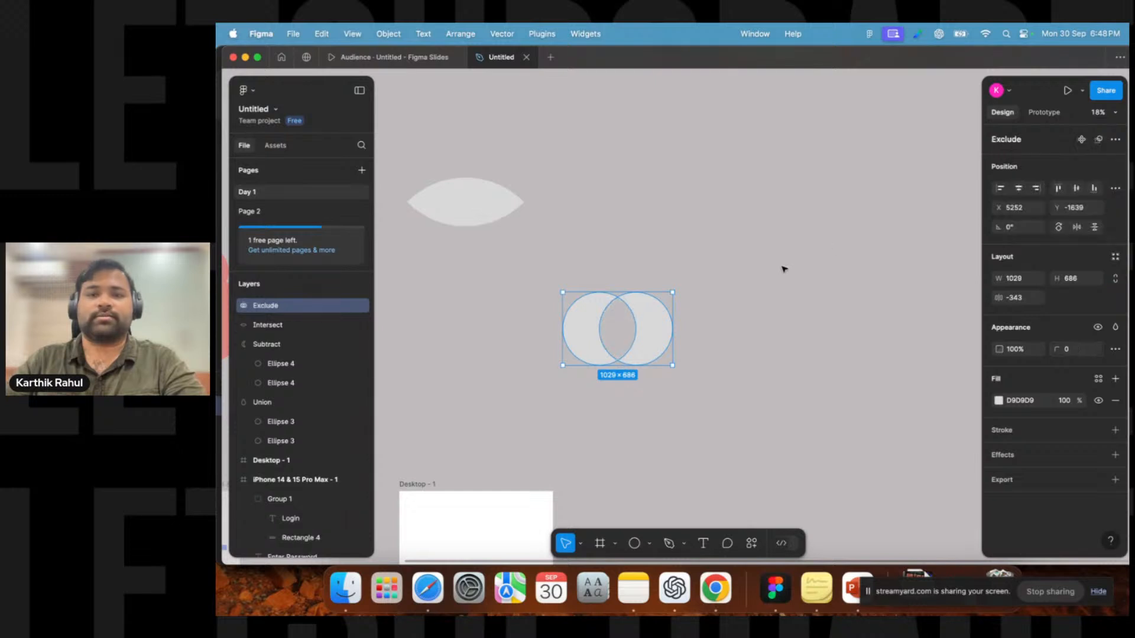
{"action": "left_click", "coordinate": [737, 273]}
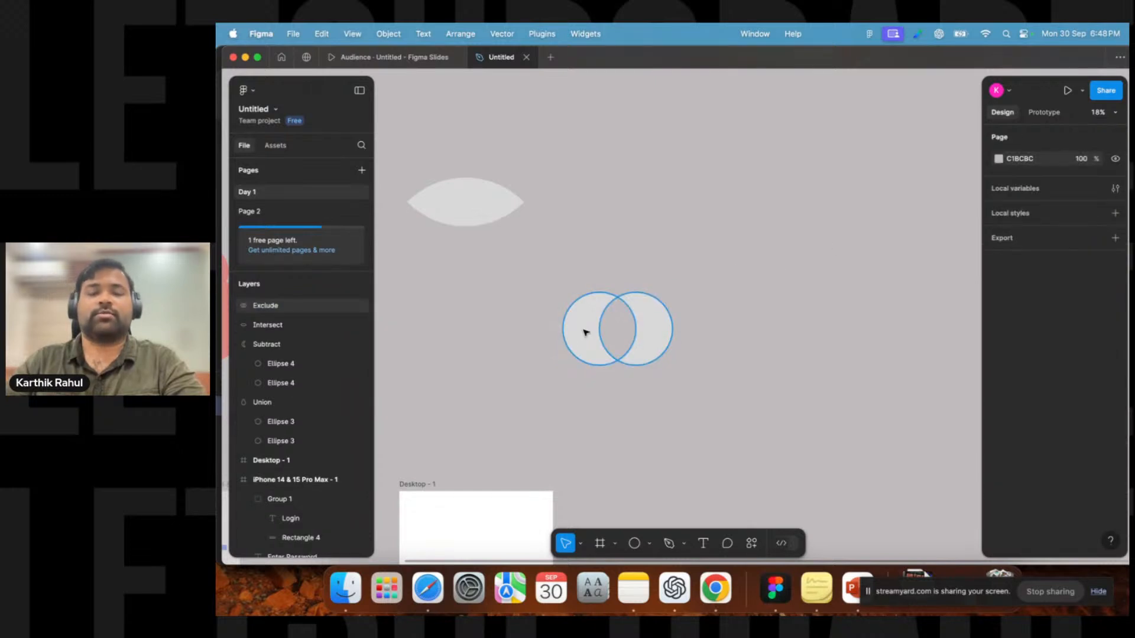
Resize the circles inside the Exclude shape, one to about 1429 × 1429 and the other to about 1050 × 1050.
{"action": "double_click", "coordinate": [653, 312]}
{"action": "left_click_drag", "start_coordinate": [672, 292], "coordinate": [709, 255]}
{"action": "mouse_move", "coordinate": [668, 318]}
{"action": "left_mouse_down"}
{"action": "mouse_move", "coordinate": [648, 347]}
{"action": "mouse_move", "coordinate": [658, 333]}
{"action": "left_mouse_up"}
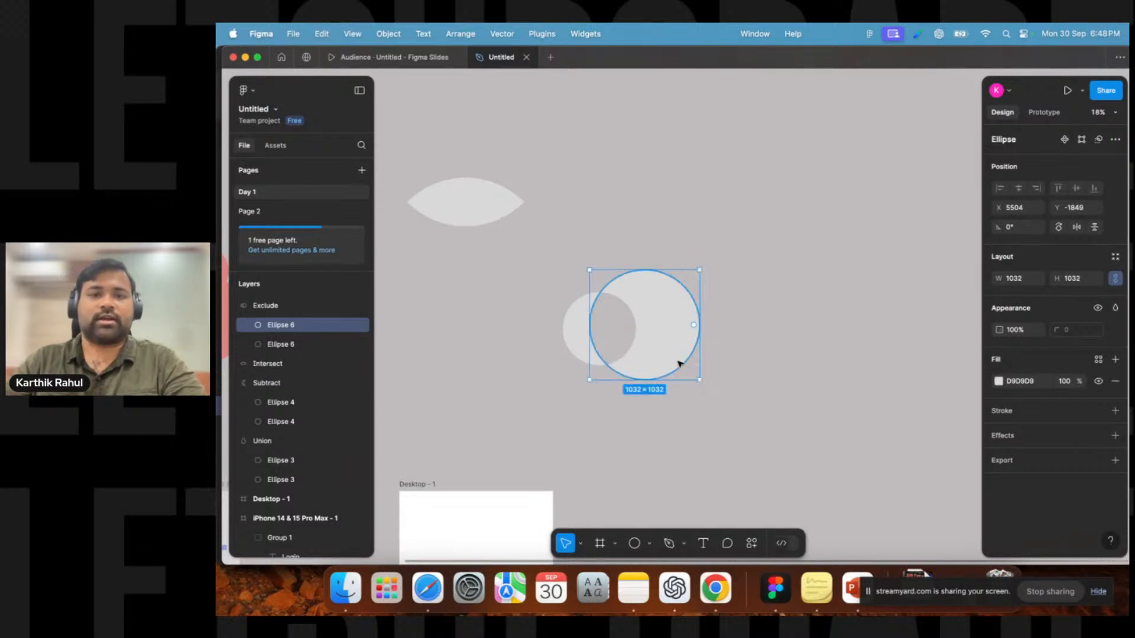
{"action": "left_click_drag", "start_coordinate": [701, 382], "coordinate": [740, 422]}
{"action": "left_click_drag", "start_coordinate": [637, 350], "coordinate": [653, 315]}
{"action": "left_click", "coordinate": [589, 322]}
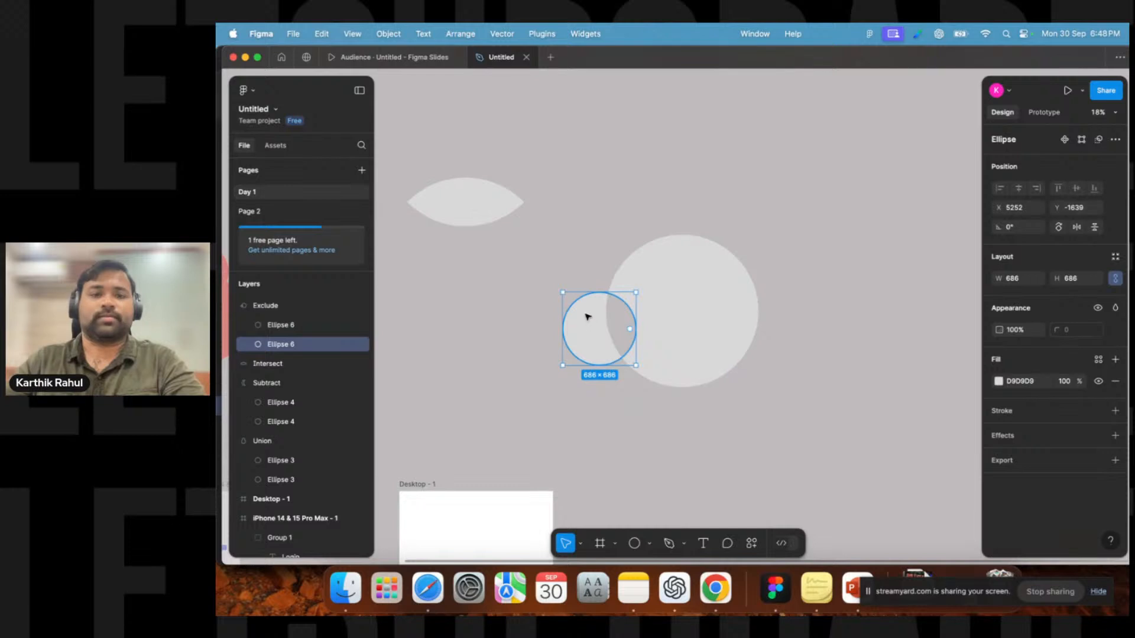
{"action": "left_click_drag", "start_coordinate": [562, 293], "coordinate": [528, 264]}
{"action": "left_click_drag", "start_coordinate": [593, 321], "coordinate": [600, 362]}
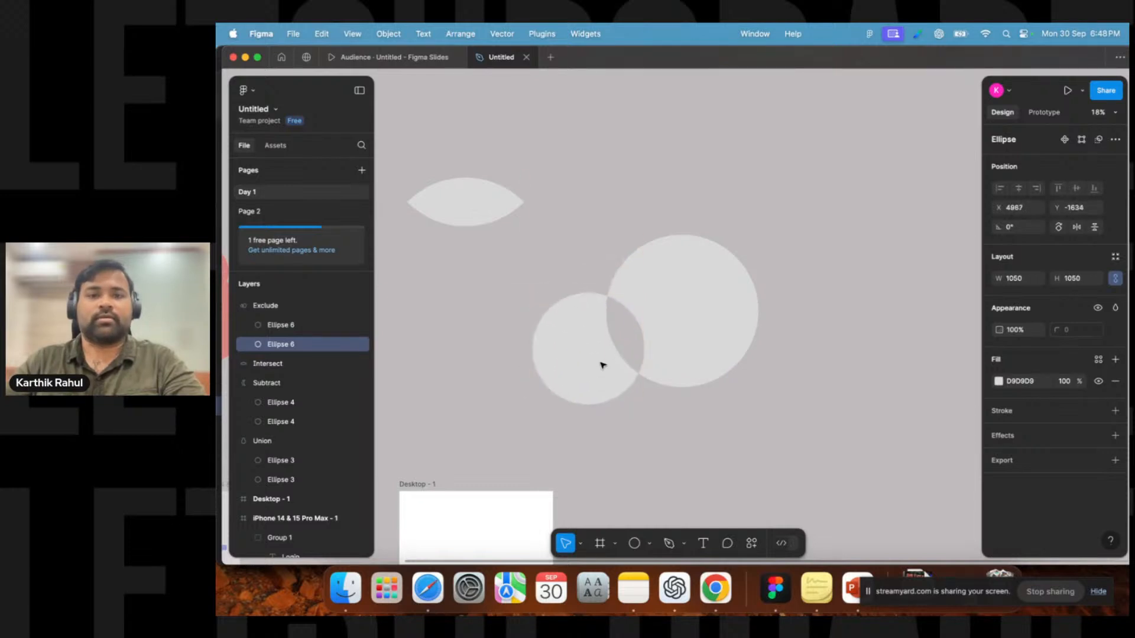
{"action": "left_click_drag", "start_coordinate": [639, 399], "coordinate": [645, 406]}
{"action": "left_click", "coordinate": [663, 431]}
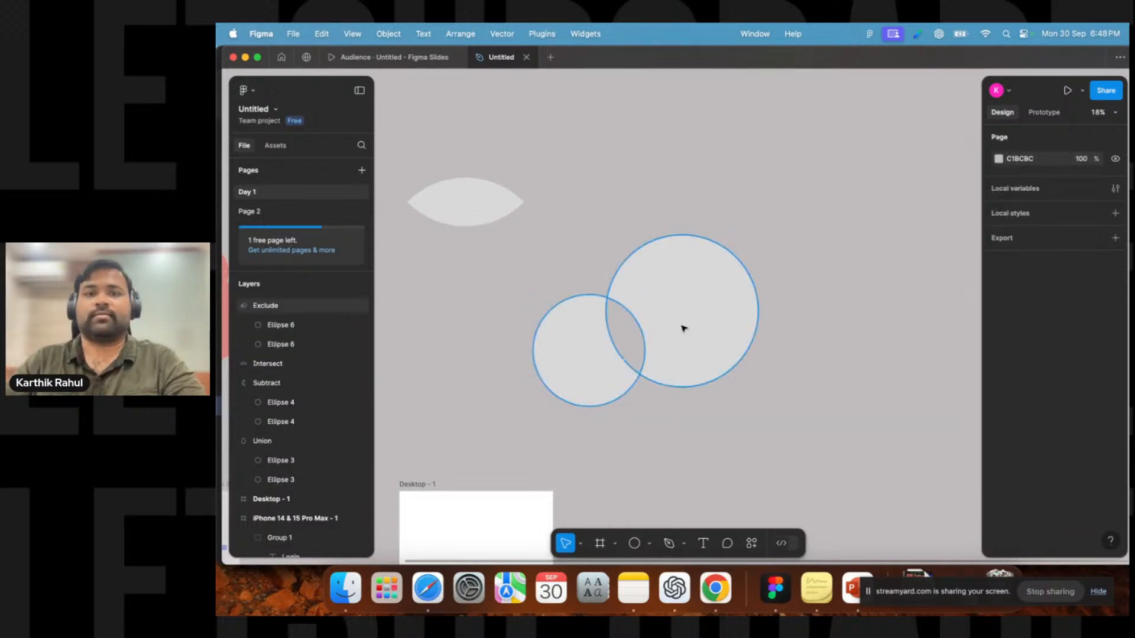
{"action": "left_click", "coordinate": [712, 302]}
{"action": "left_click", "coordinate": [711, 302]}
{"action": "left_click", "coordinate": [999, 381]}
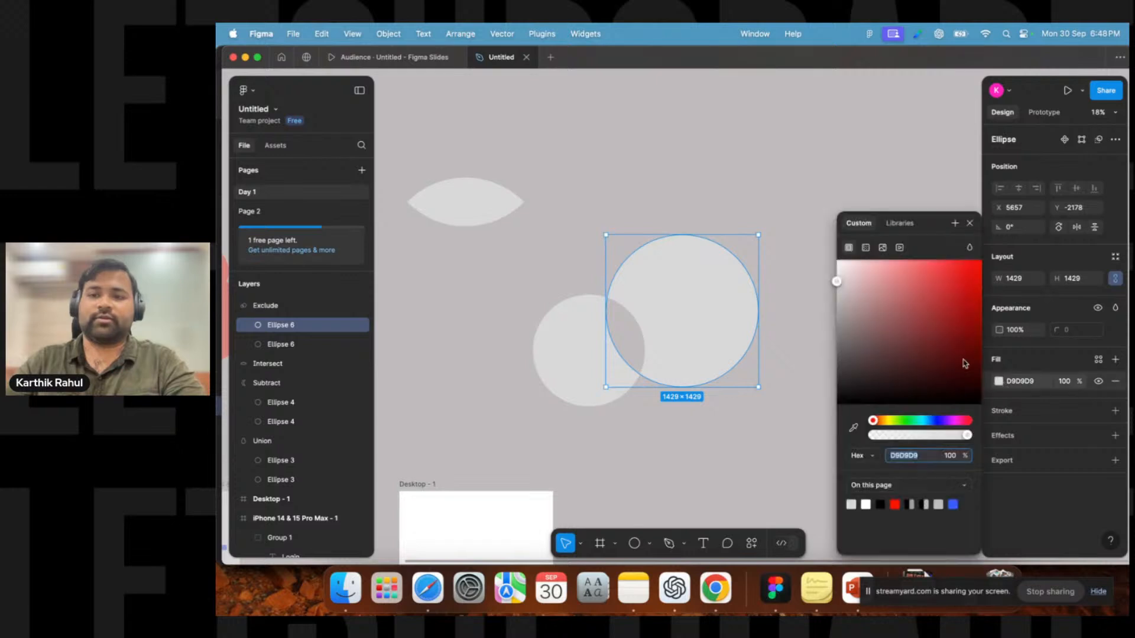
{"action": "left_click_drag", "start_coordinate": [969, 267], "coordinate": [986, 248]}
{"action": "left_click", "coordinate": [662, 188]}
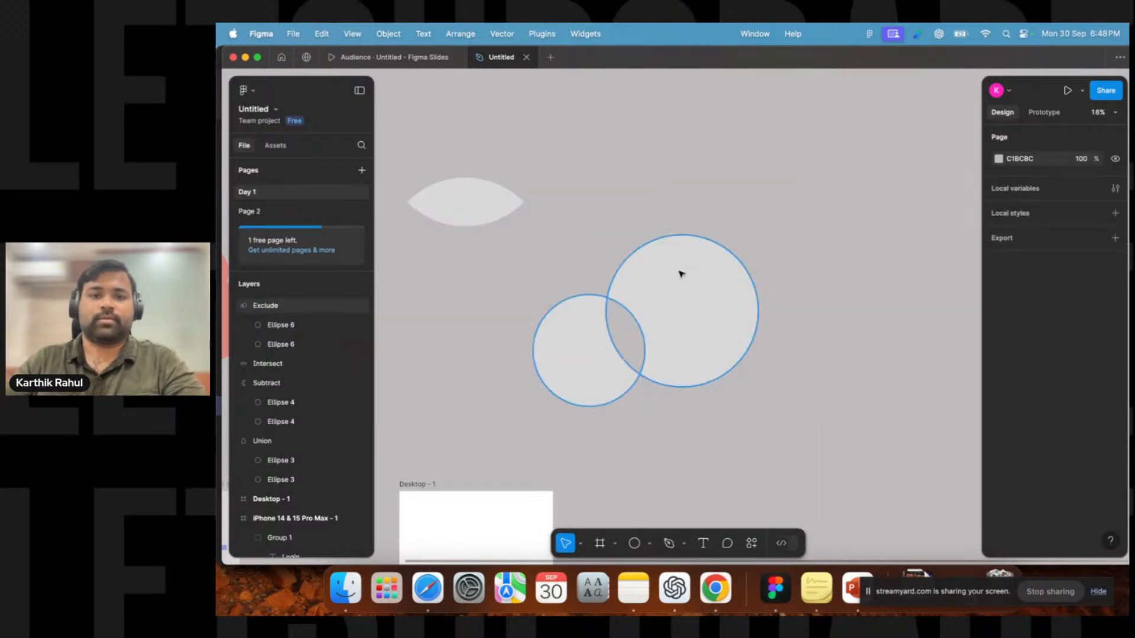
Fill the Exclude shape with red FF0000.
{"action": "left_click", "coordinate": [679, 273]}
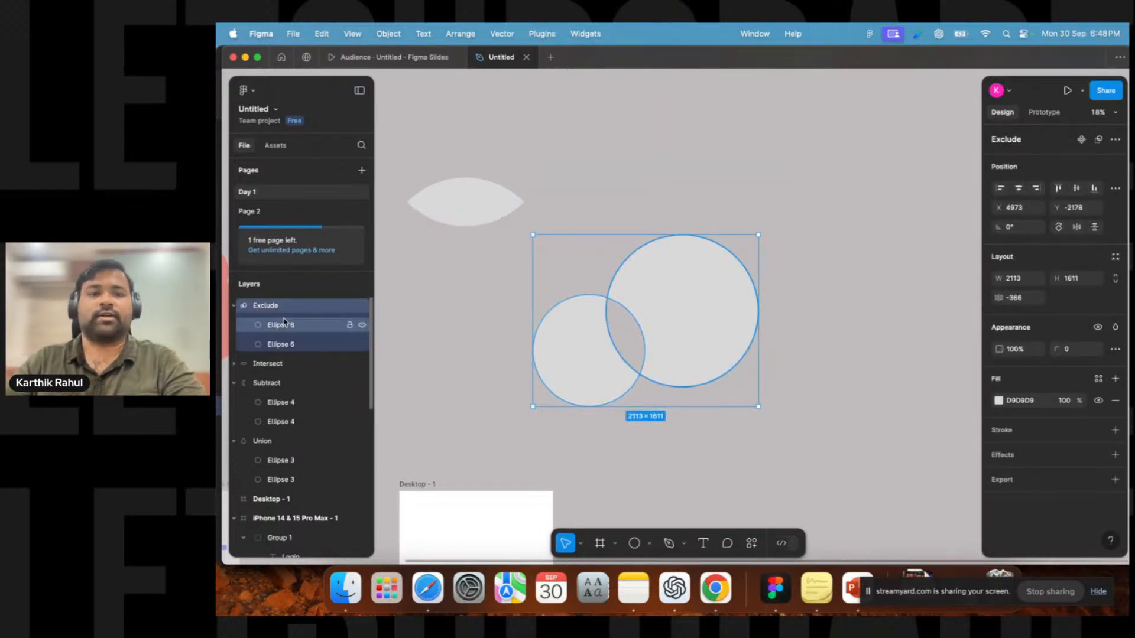
{"action": "left_click", "coordinate": [1000, 402]}
{"action": "left_click_drag", "start_coordinate": [943, 317], "coordinate": [1016, 211]}
{"action": "left_click_drag", "start_coordinate": [874, 388], "coordinate": [1012, 235]}
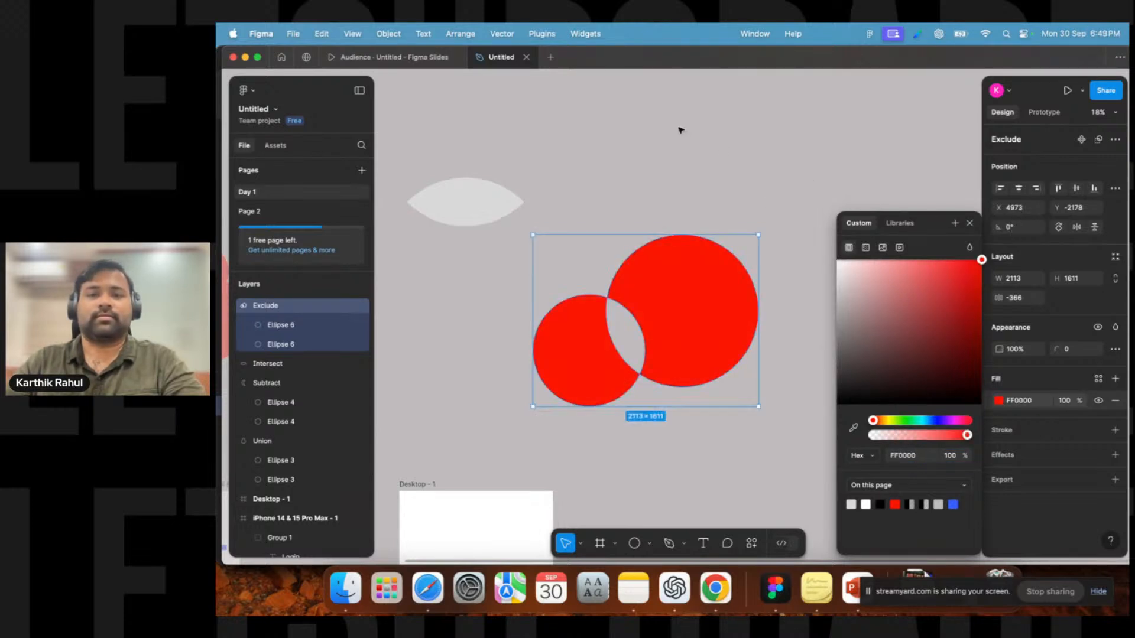
{"action": "left_click", "coordinate": [681, 130]}
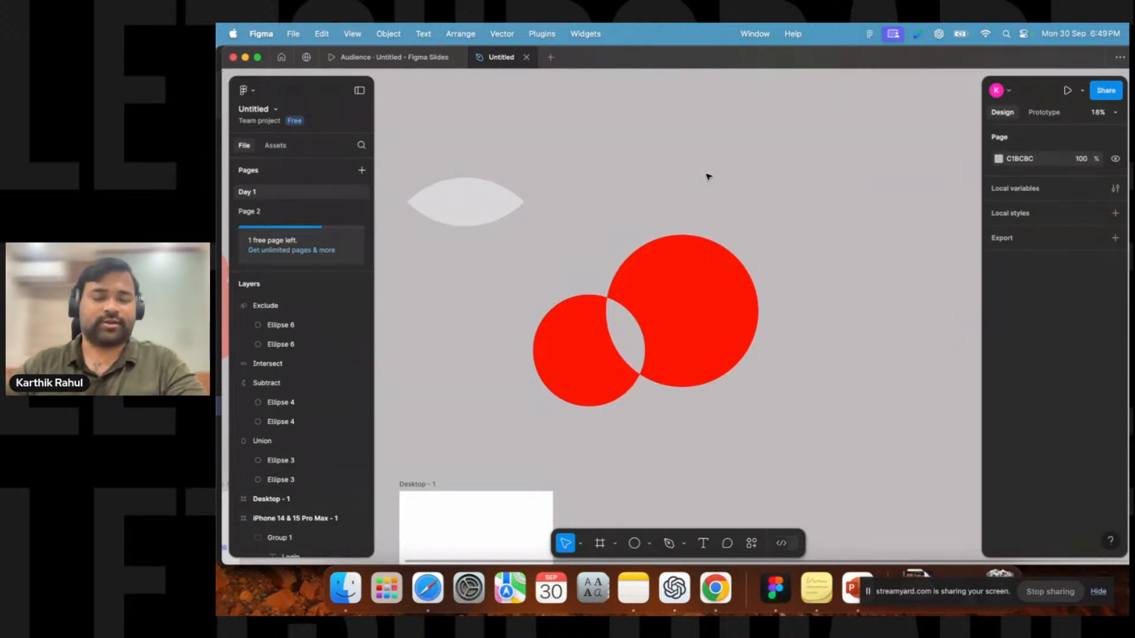
Survey the boolean shapes and the login and desktop frames across the canvas.
{"action": "scroll", "coordinate": [702, 221], "scroll_direction": "down", "scroll_amount": 5}
{"action": "left_click_drag", "start_coordinate": [757, 194], "coordinate": [400, 298]}
{"action": "left_click", "coordinate": [795, 220]}
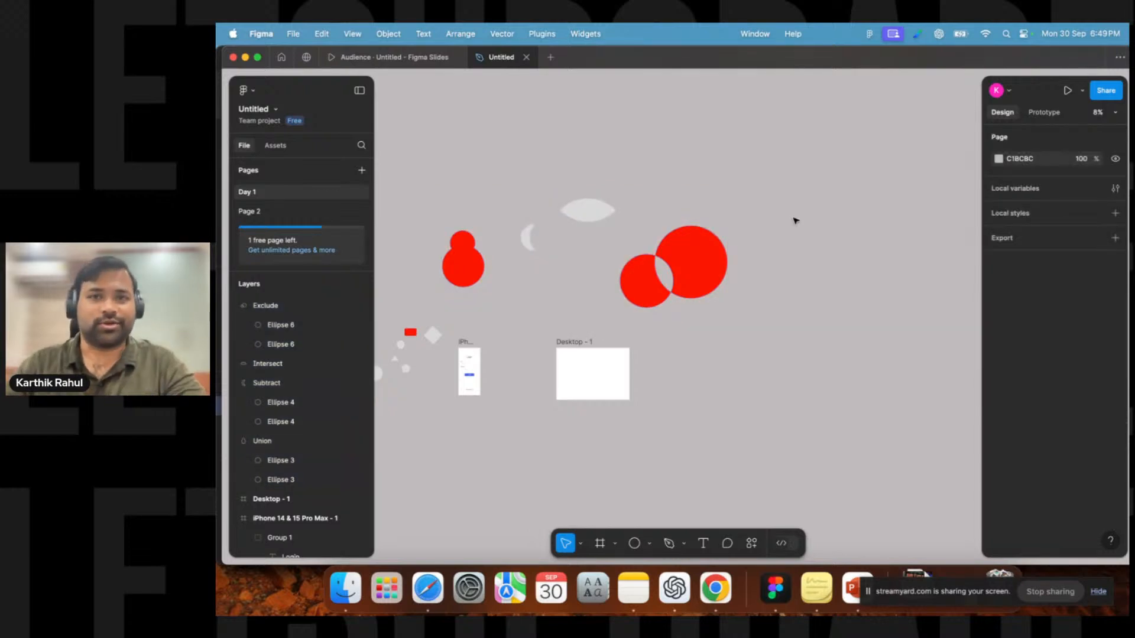
{"action": "left_click_drag", "start_coordinate": [431, 177], "coordinate": [800, 321]}
{"action": "left_click_drag", "start_coordinate": [689, 282], "coordinate": [672, 169]}
{"action": "left_click", "coordinate": [723, 273]}
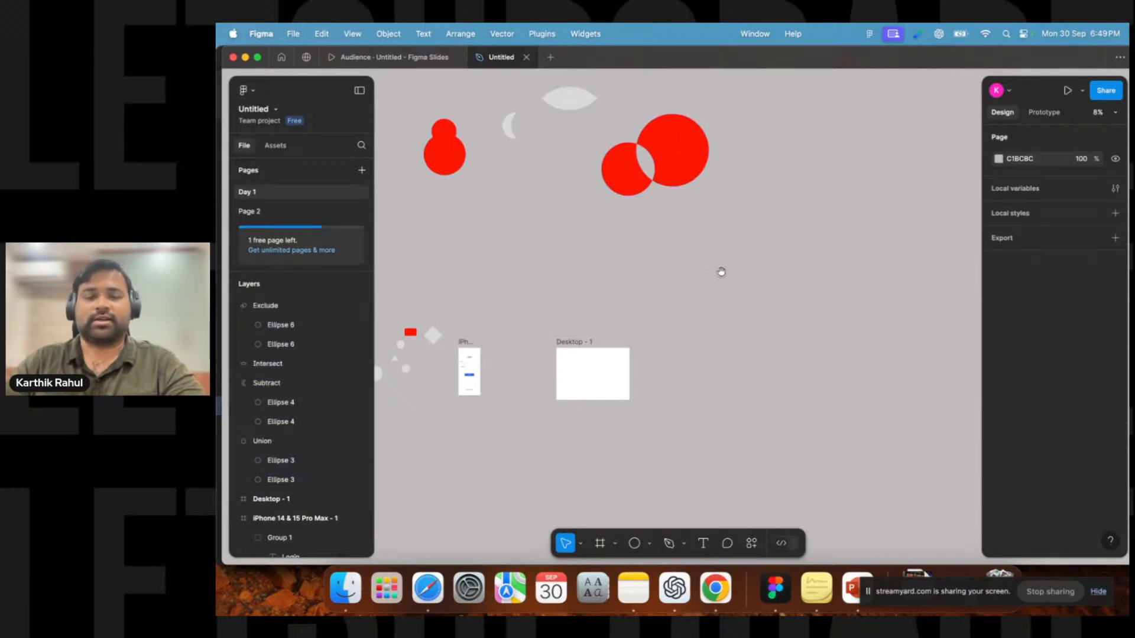
{"action": "scroll", "coordinate": [664, 283], "scroll_direction": "left", "scroll_amount": 5}
{"action": "left_click_drag", "start_coordinate": [718, 307], "coordinate": [658, 308]}
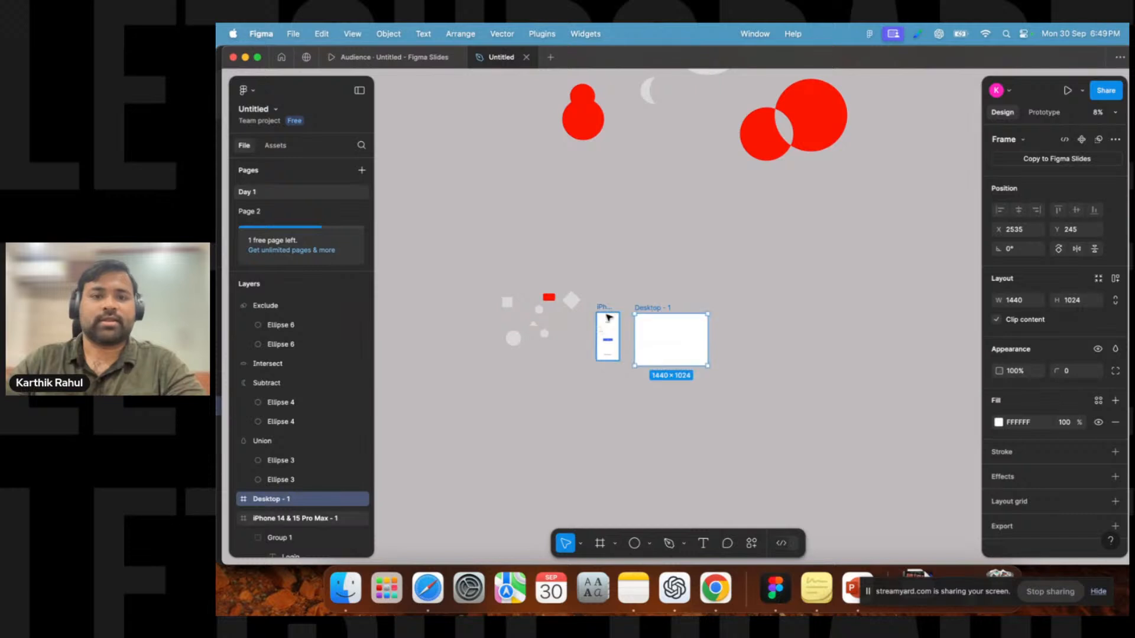
{"action": "scroll", "coordinate": [663, 320], "scroll_direction": "up", "scroll_amount": 5}
{"action": "scroll", "coordinate": [691, 239], "scroll_direction": "down", "scroll_amount": 3}
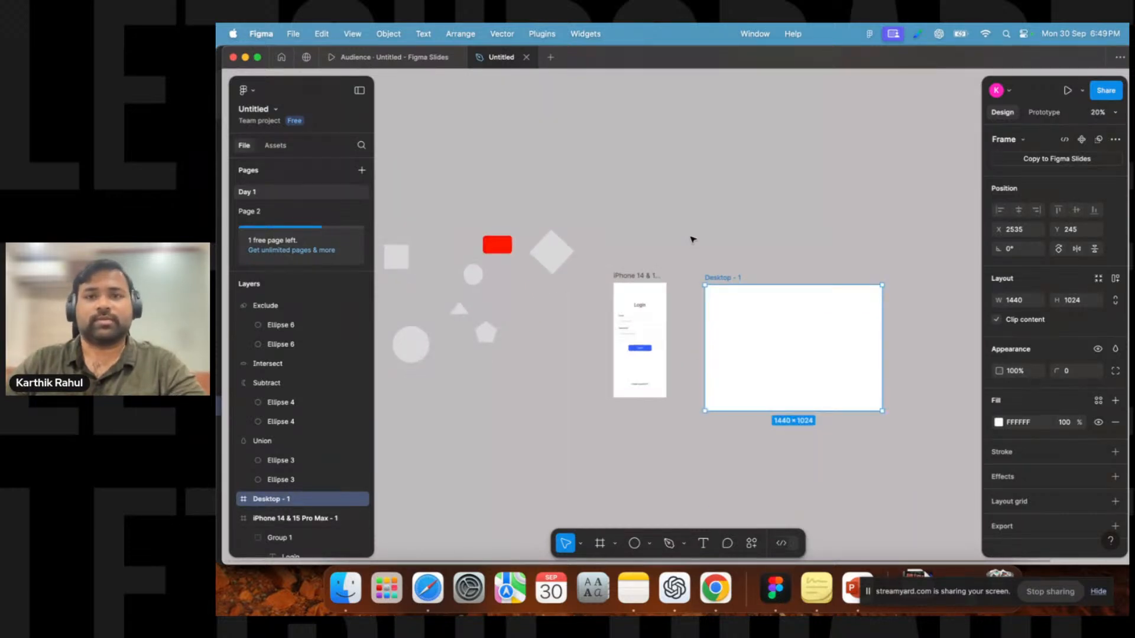
Add an iPhone 13 mini frame beside the desktop frame, then delete it.
{"action": "left_click", "coordinate": [614, 545]}
{"action": "left_click", "coordinate": [613, 549]}
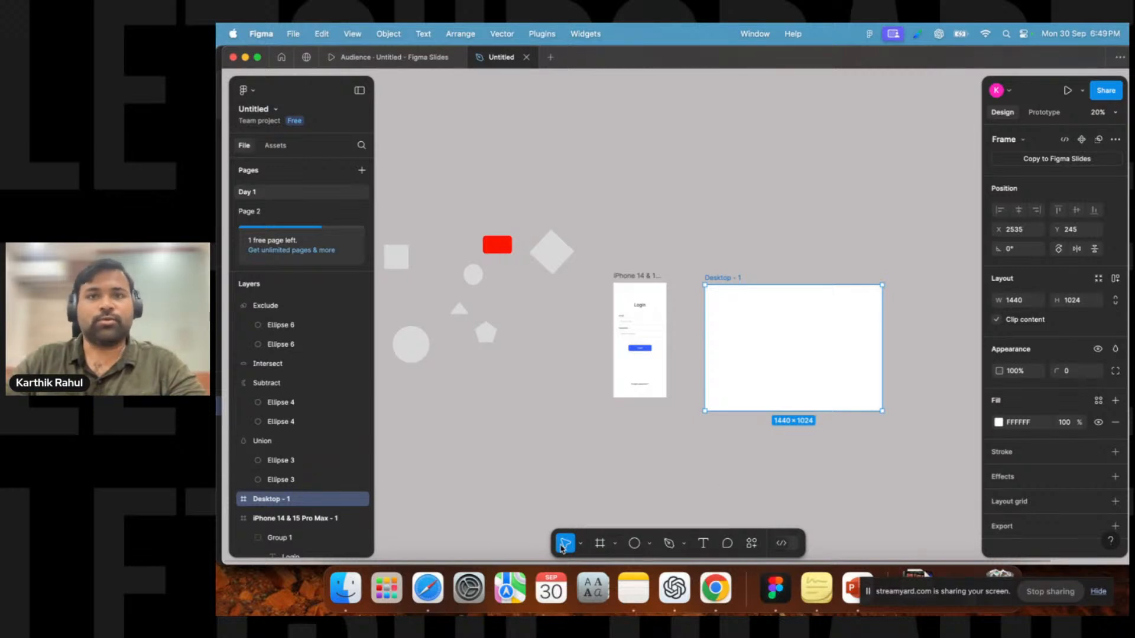
{"action": "left_click", "coordinate": [600, 543]}
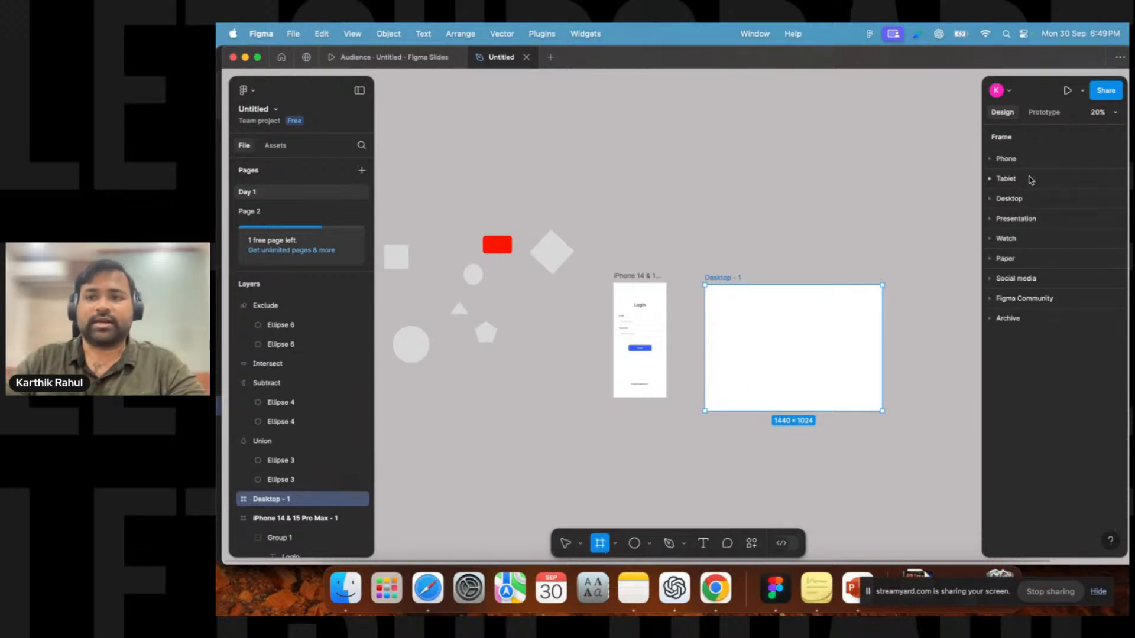
{"action": "left_click", "coordinate": [989, 159]}
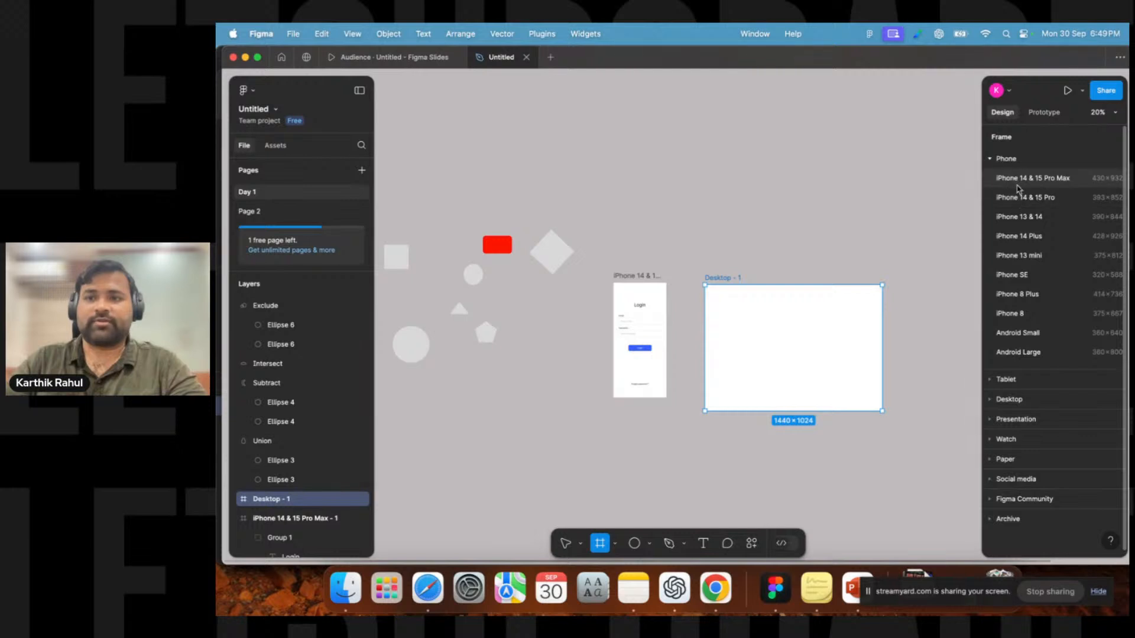
{"action": "left_click", "coordinate": [1025, 258]}
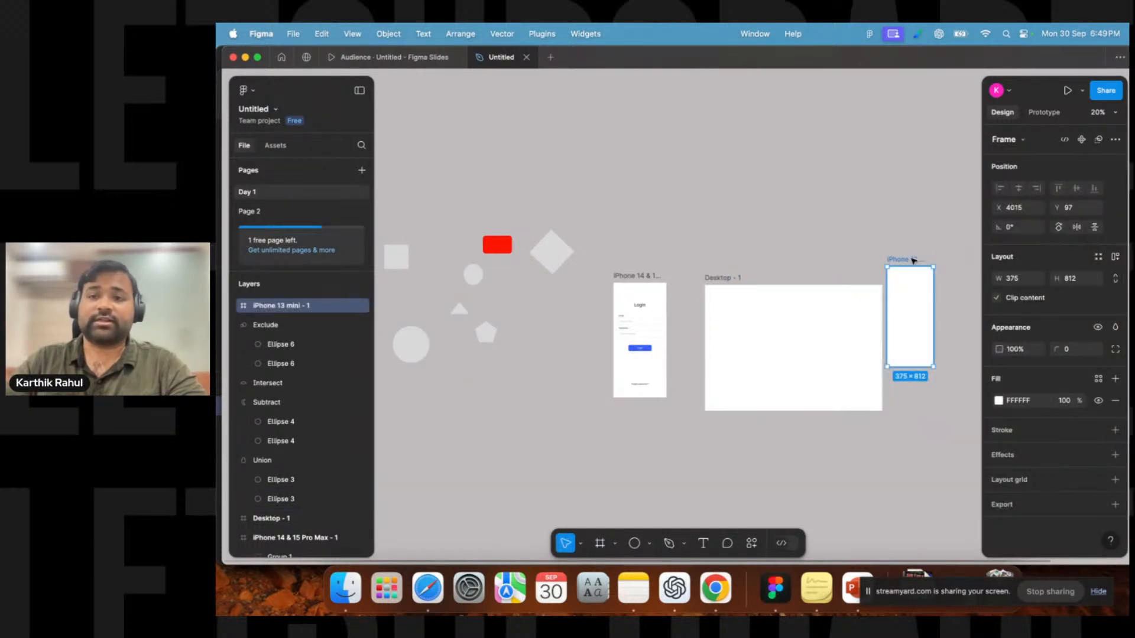
{"action": "left_click_drag", "start_coordinate": [913, 260], "coordinate": [796, 236]}
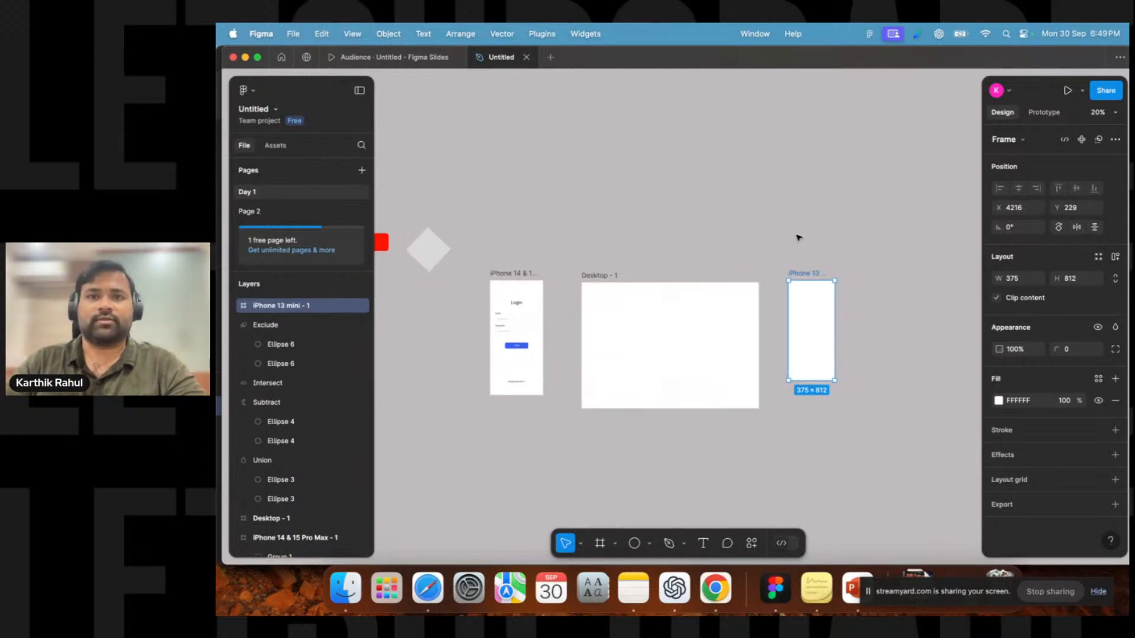
{"action": "key", "text": "Delete"}
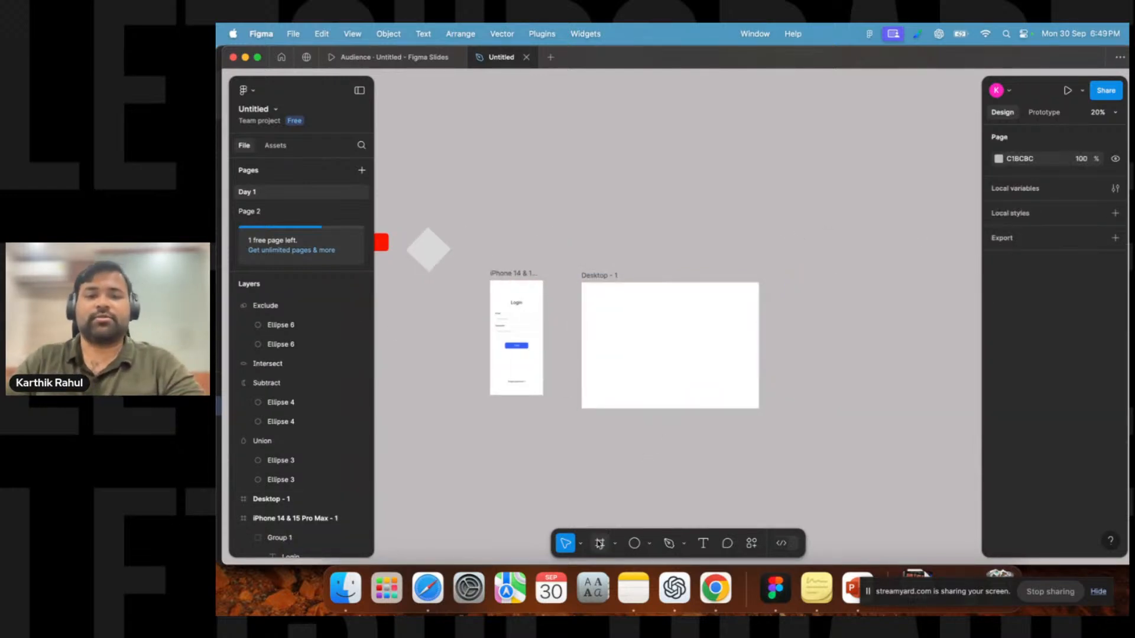
Draw a closed six-point shape about 1176.5 × 392.5 with the Pen tool above the desktop frame.
{"action": "left_click", "coordinate": [649, 544]}
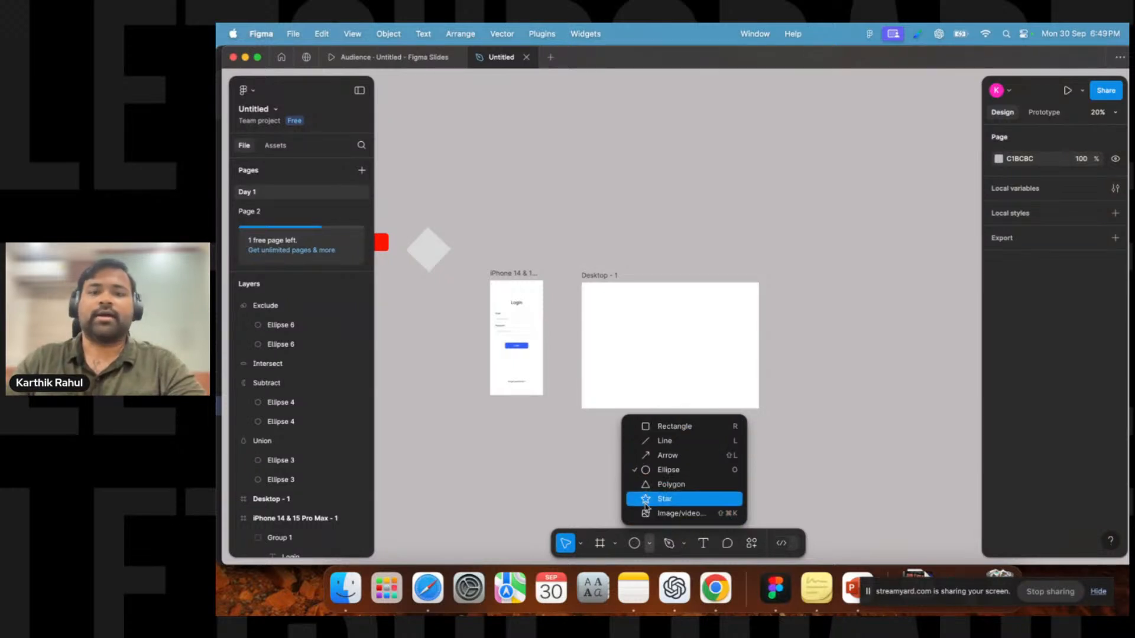
{"action": "left_click", "coordinate": [684, 544]}
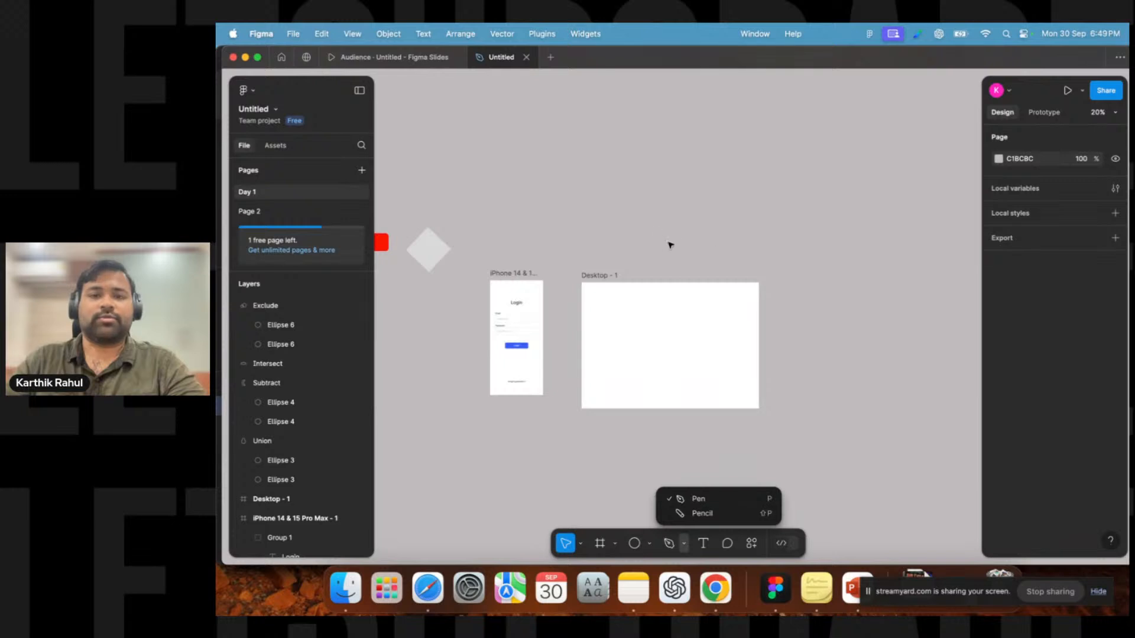
{"action": "scroll", "coordinate": [654, 245], "scroll_direction": "up", "scroll_amount": 5}
{"action": "left_click", "coordinate": [686, 498]}
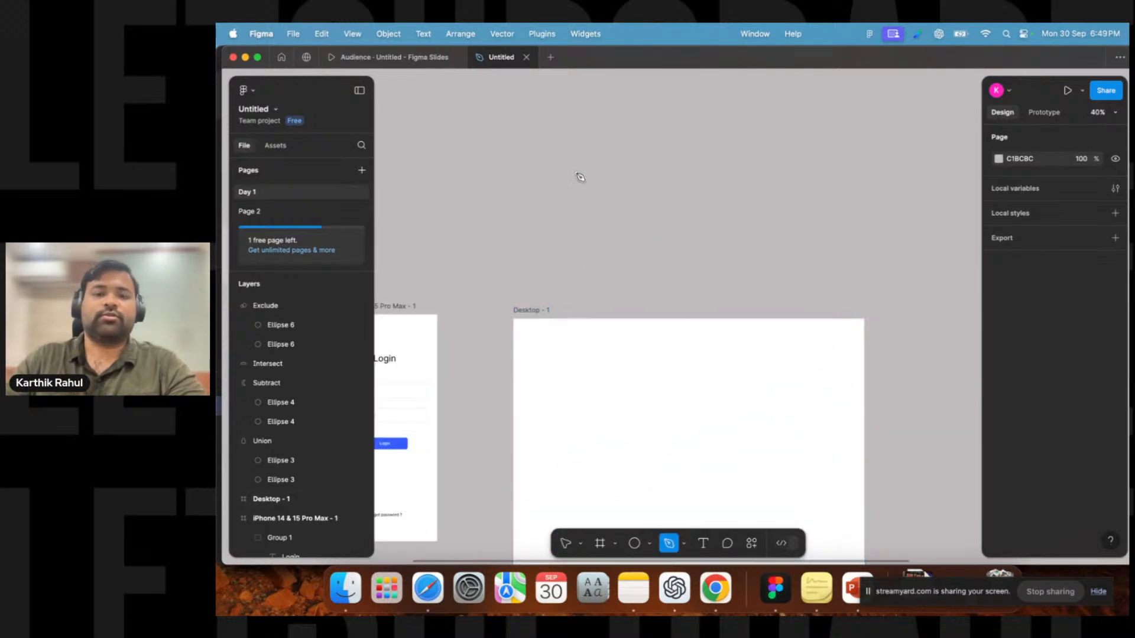
{"action": "left_click", "coordinate": [573, 172]}
{"action": "left_click", "coordinate": [713, 156]}
{"action": "left_click", "coordinate": [842, 152]}
{"action": "left_click", "coordinate": [850, 238]}
{"action": "left_click", "coordinate": [705, 248]}
{"action": "left_click", "coordinate": [564, 248]}
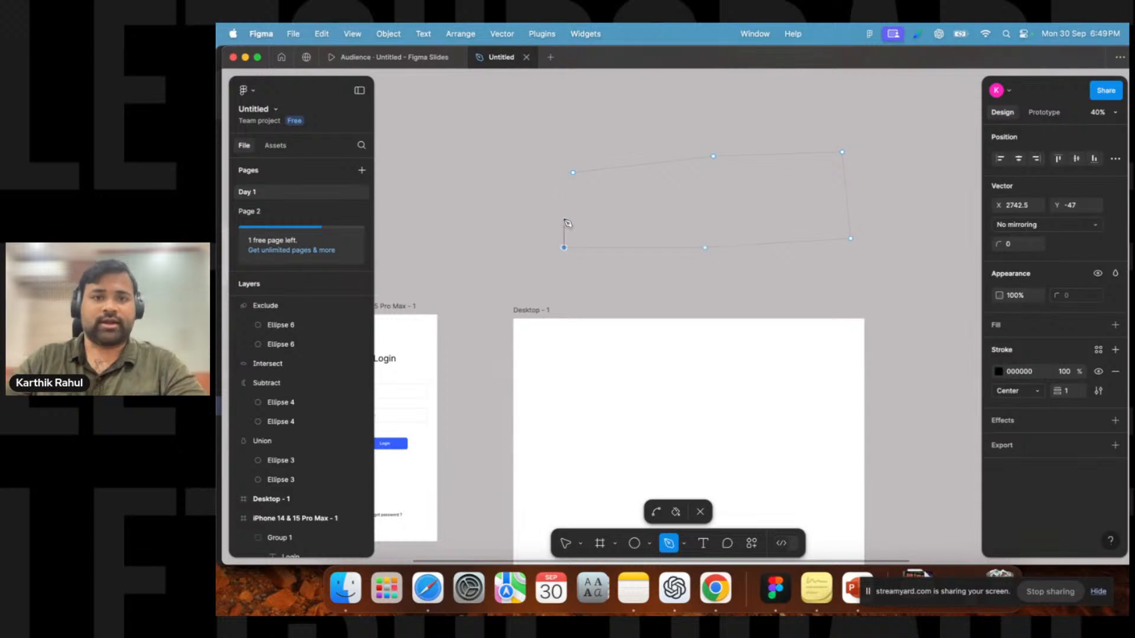
{"action": "left_click", "coordinate": [573, 172]}
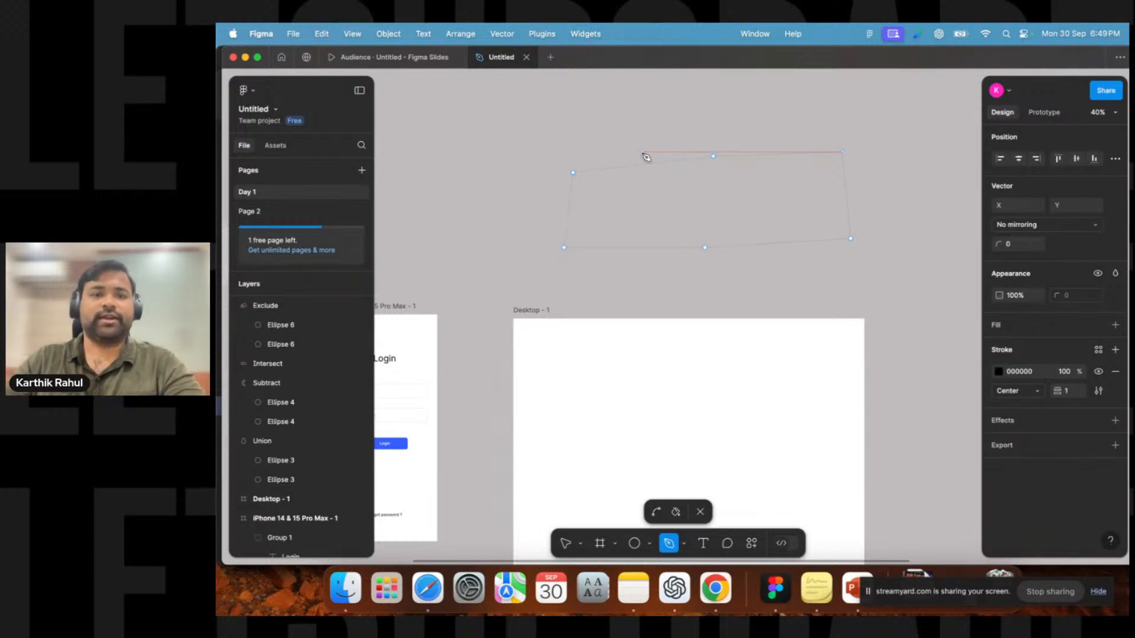
{"action": "key", "text": "Escape"}
{"action": "key", "text": "Escape"}
{"action": "left_click", "coordinate": [765, 156]}
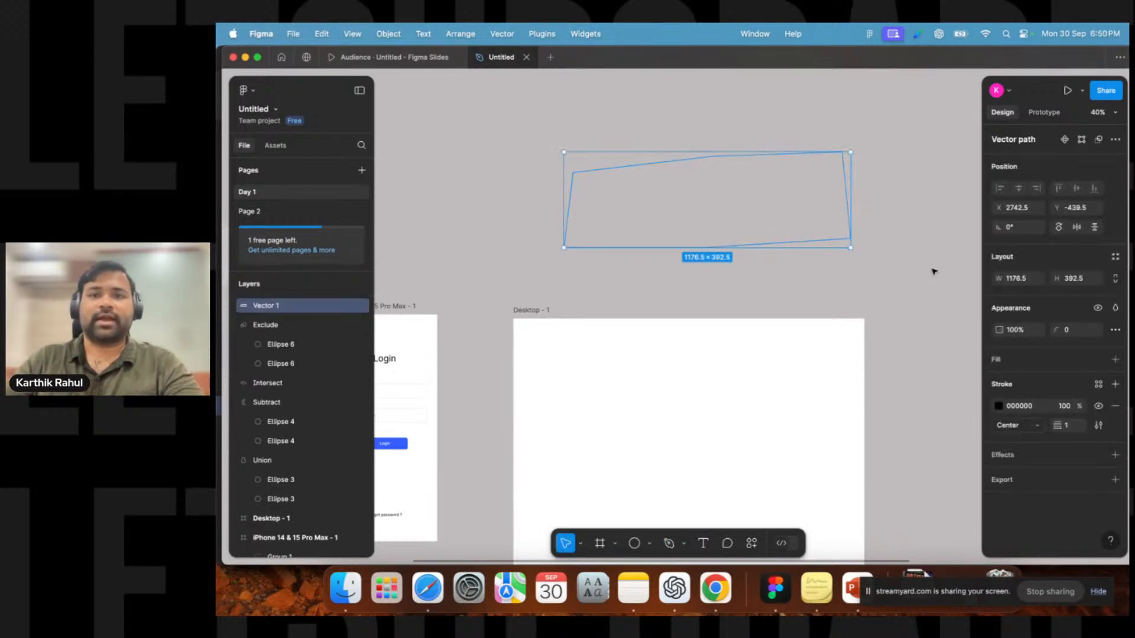
Fill the pen shape with red FF0000, then delete the shape.
{"action": "left_click", "coordinate": [1115, 360]}
{"action": "left_click", "coordinate": [1005, 382]}
{"action": "left_click", "coordinate": [981, 259]}
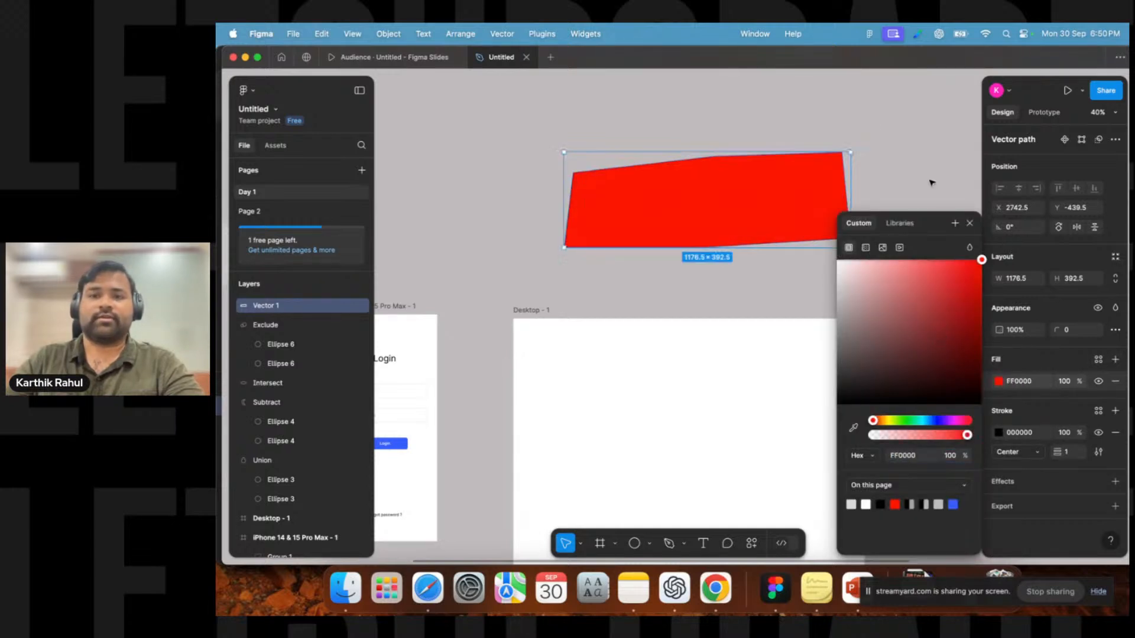
{"action": "left_click", "coordinate": [866, 130]}
{"action": "left_click", "coordinate": [789, 200]}
{"action": "key", "text": "Delete"}
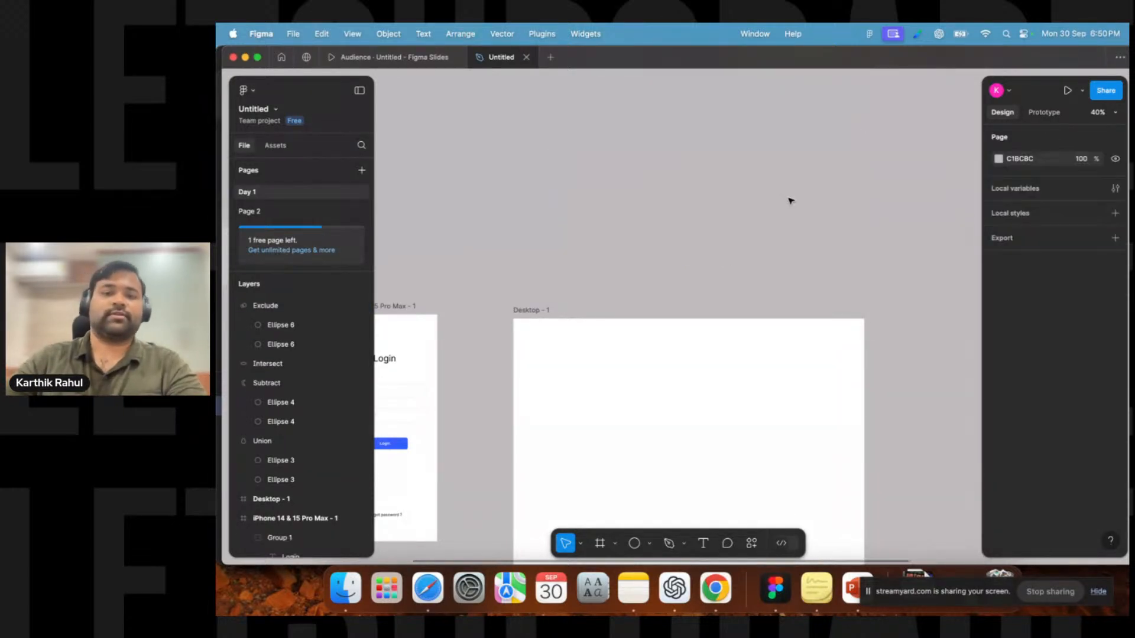
Draw a closed five-point shape with an inward notch using the Pen tool above the desktop frame.
{"action": "left_click", "coordinate": [669, 544]}
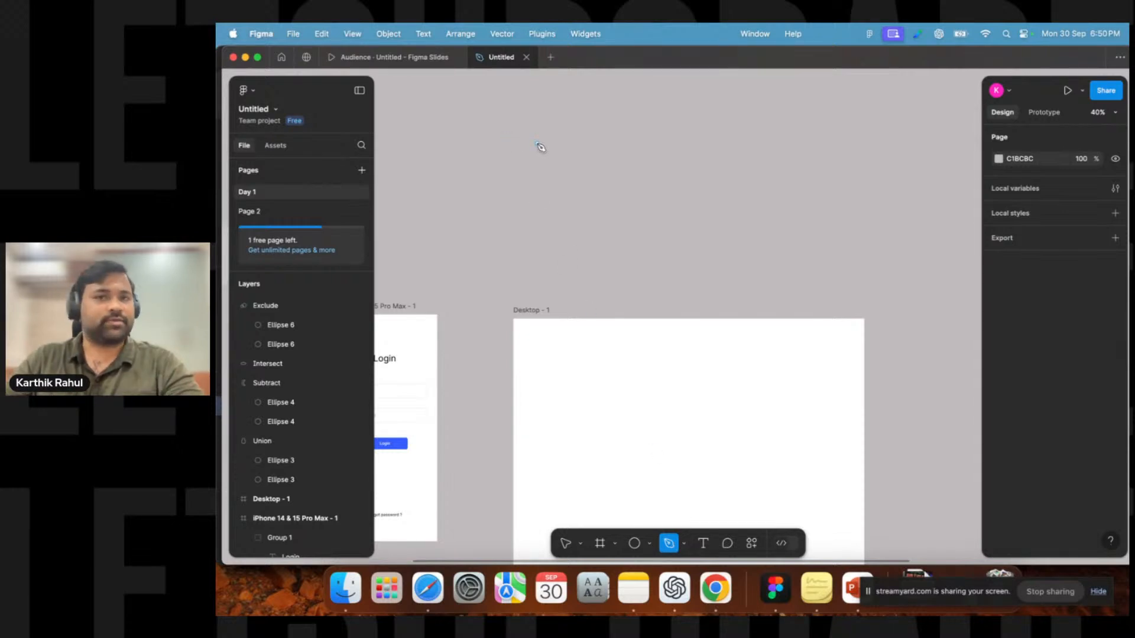
{"action": "left_click", "coordinate": [577, 168]}
{"action": "left_click", "coordinate": [762, 168]}
{"action": "left_click", "coordinate": [785, 254]}
{"action": "left_click", "coordinate": [695, 204]}
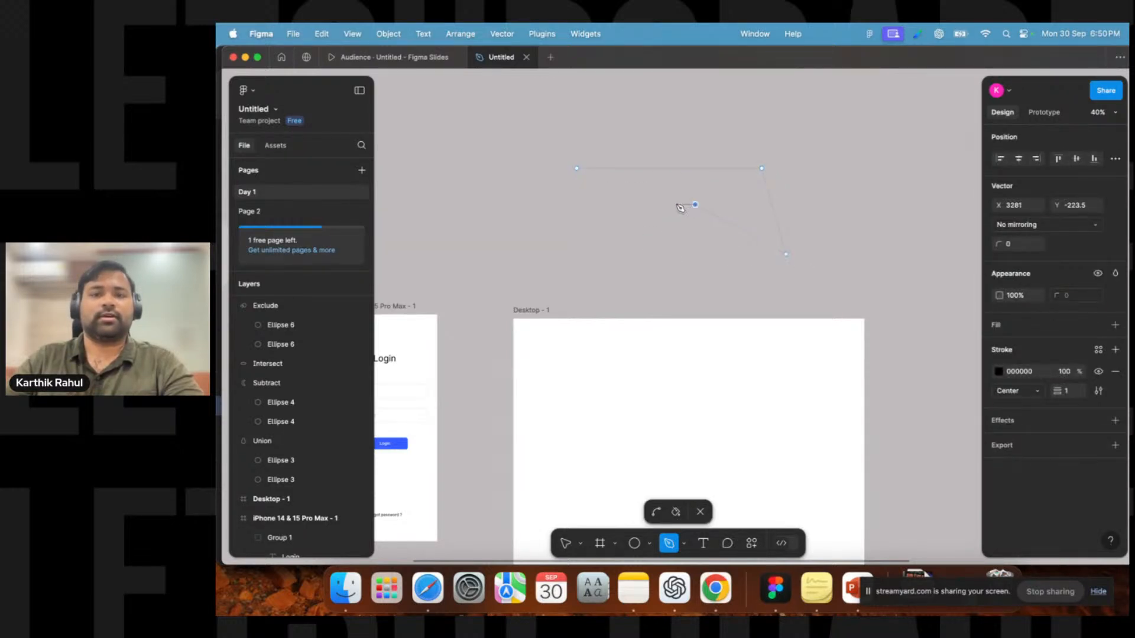
{"action": "left_click", "coordinate": [583, 258]}
{"action": "left_click", "coordinate": [578, 170]}
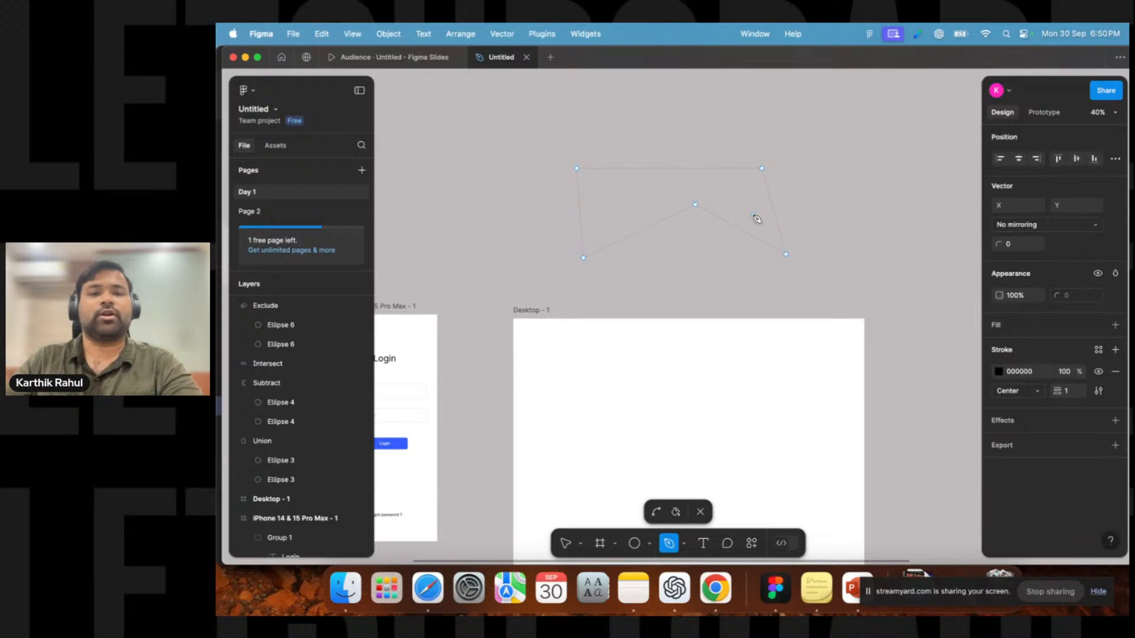
Set the pen shape's stroke weight to 19.
{"action": "key", "text": "Escape"}
{"action": "left_click", "coordinate": [835, 184]}
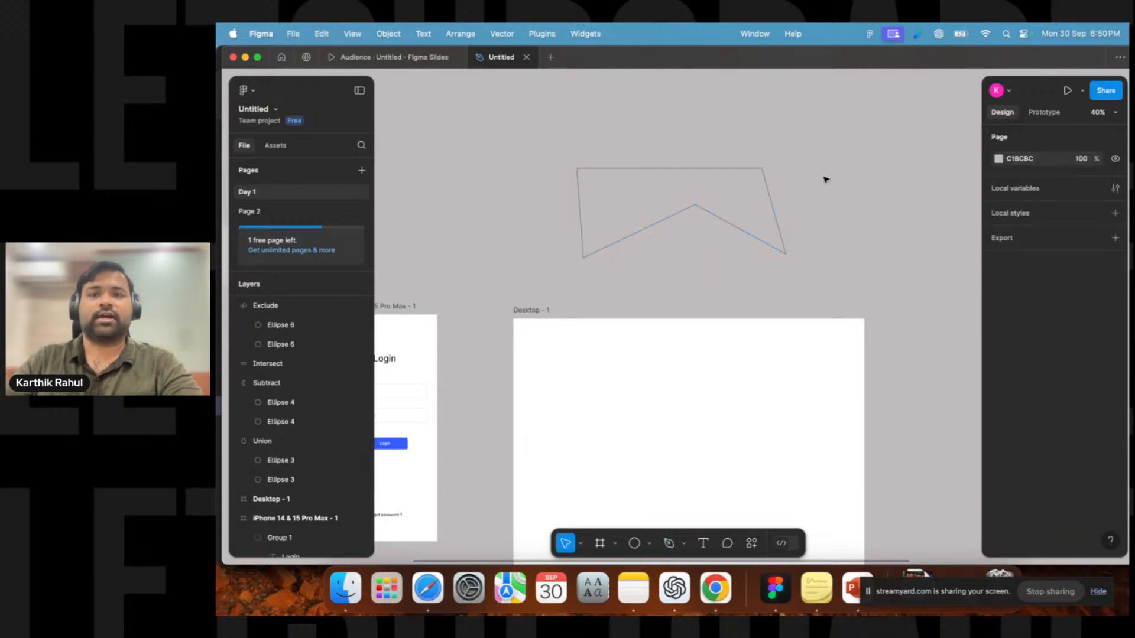
{"action": "left_click", "coordinate": [752, 169]}
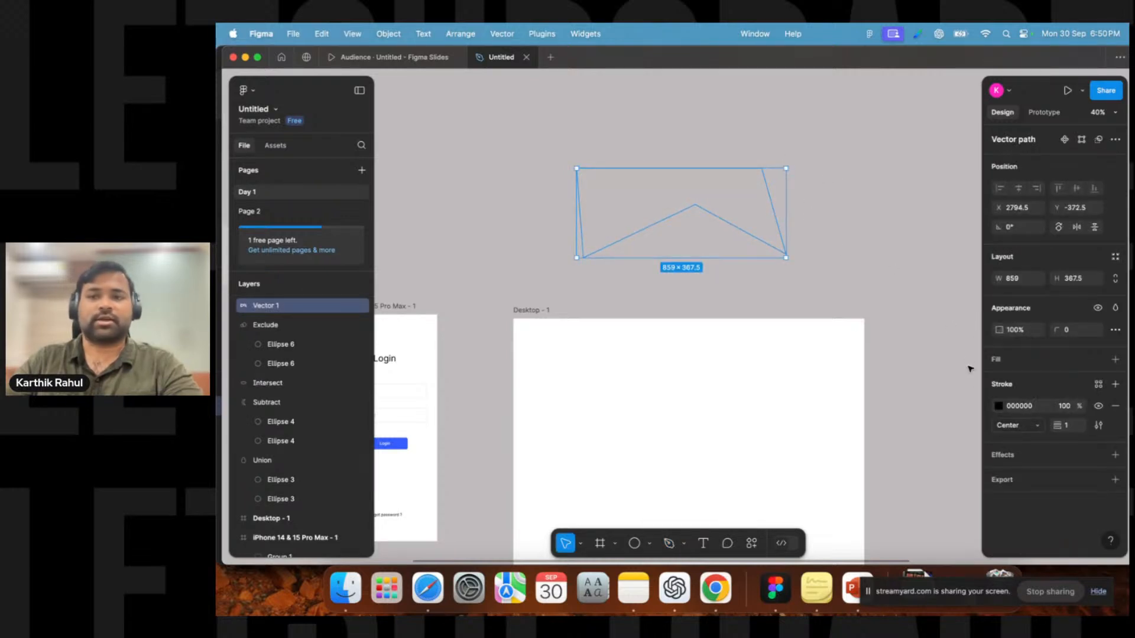
{"action": "left_click", "coordinate": [1019, 408]}
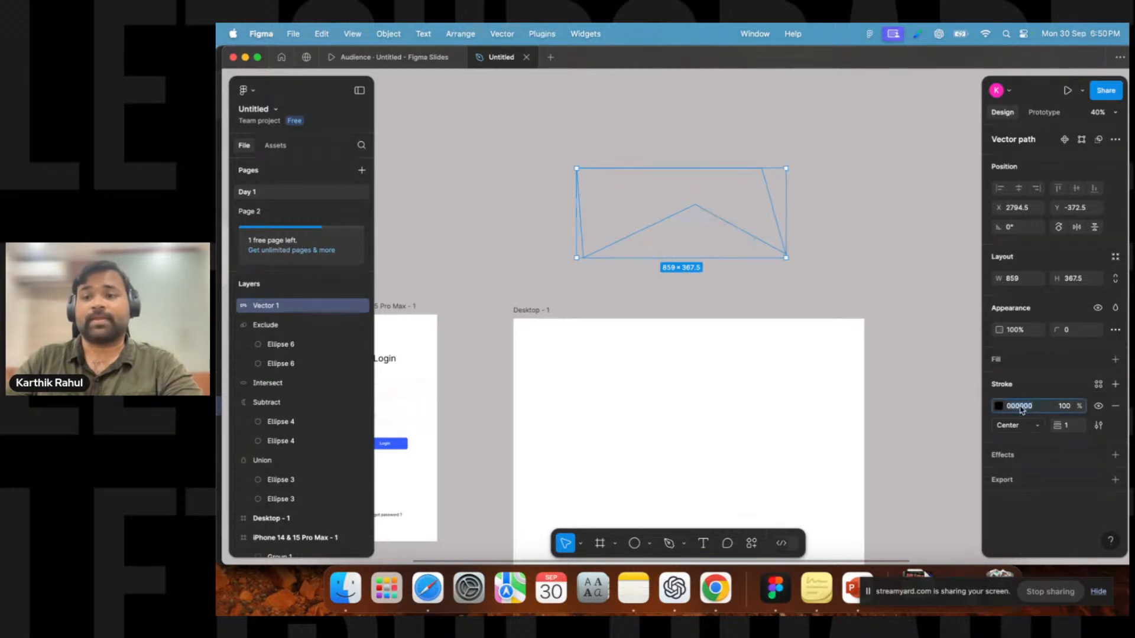
{"action": "left_click", "coordinate": [851, 266]}
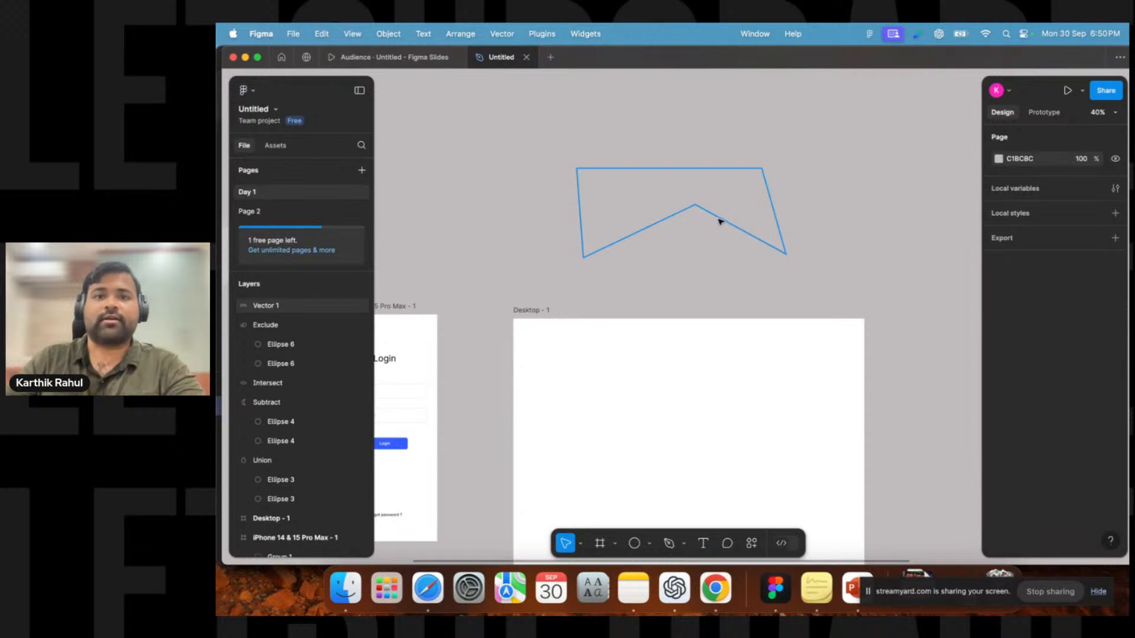
{"action": "left_click", "coordinate": [603, 252]}
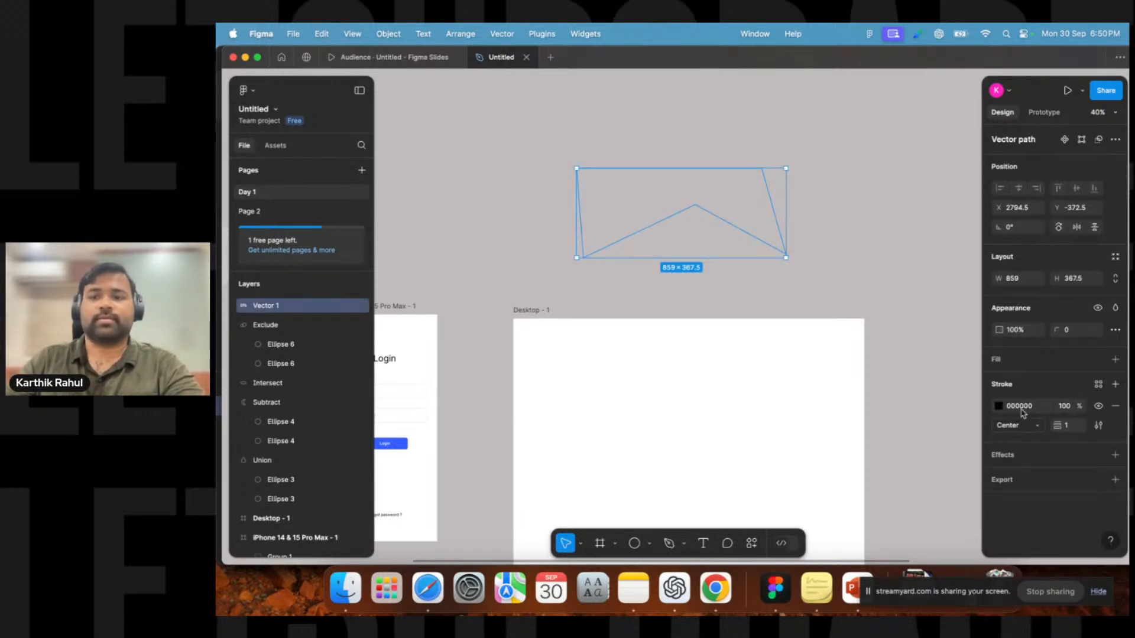
{"action": "left_click", "coordinate": [1068, 426]}
{"action": "type", "text": "9"}
{"action": "key", "text": "Return"}
{"action": "type", "text": "12"}
{"action": "key", "text": "Return"}
{"action": "key", "text": "Up"}
{"action": "key", "text": "Up"}
{"action": "key", "text": "Up"}
{"action": "key", "text": "Up"}
{"action": "key", "text": "Up"}
{"action": "key", "text": "Up"}
{"action": "key", "text": "Up"}
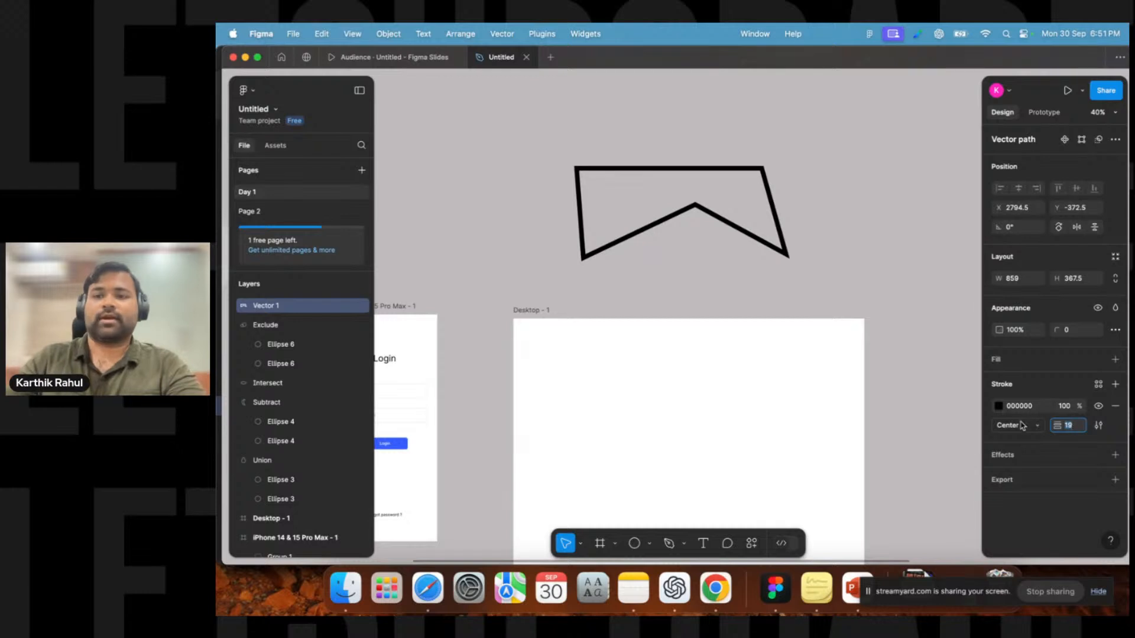
Set the pen shape's stroke position to Outside.
{"action": "left_click", "coordinate": [1026, 424]}
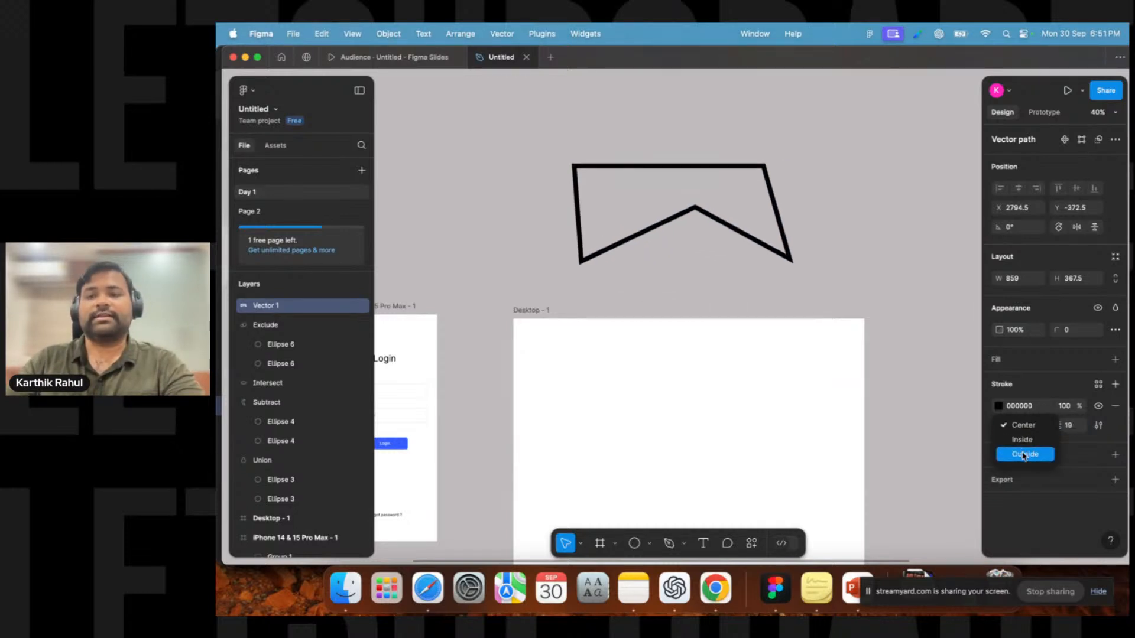
{"action": "left_click", "coordinate": [1024, 455]}
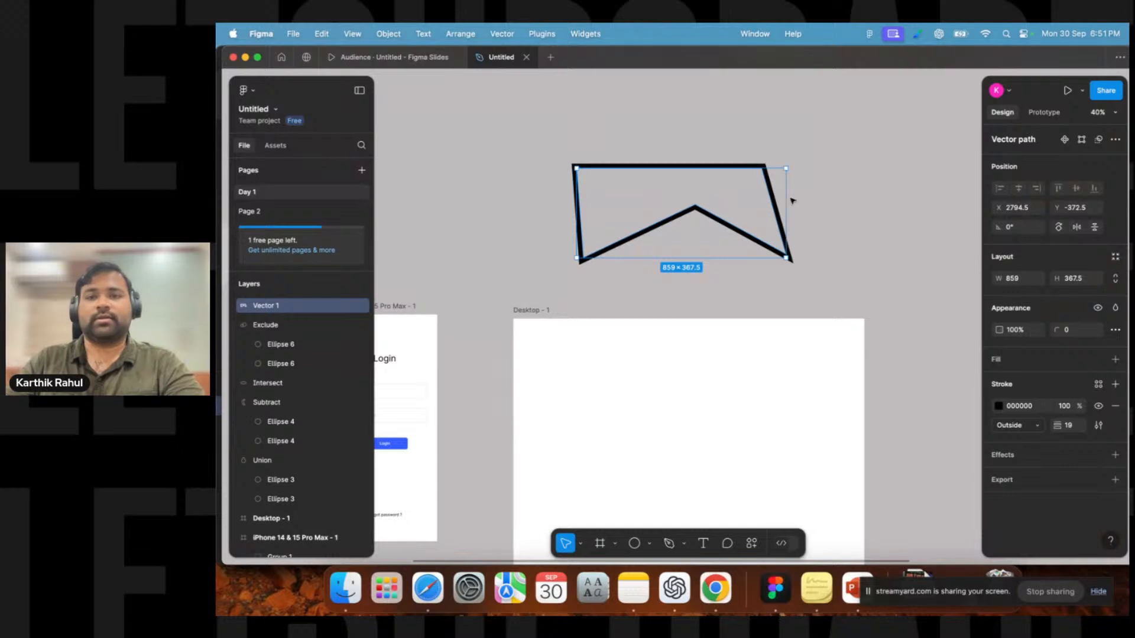
{"action": "scroll", "coordinate": [798, 209], "scroll_direction": "up", "scroll_amount": 10}
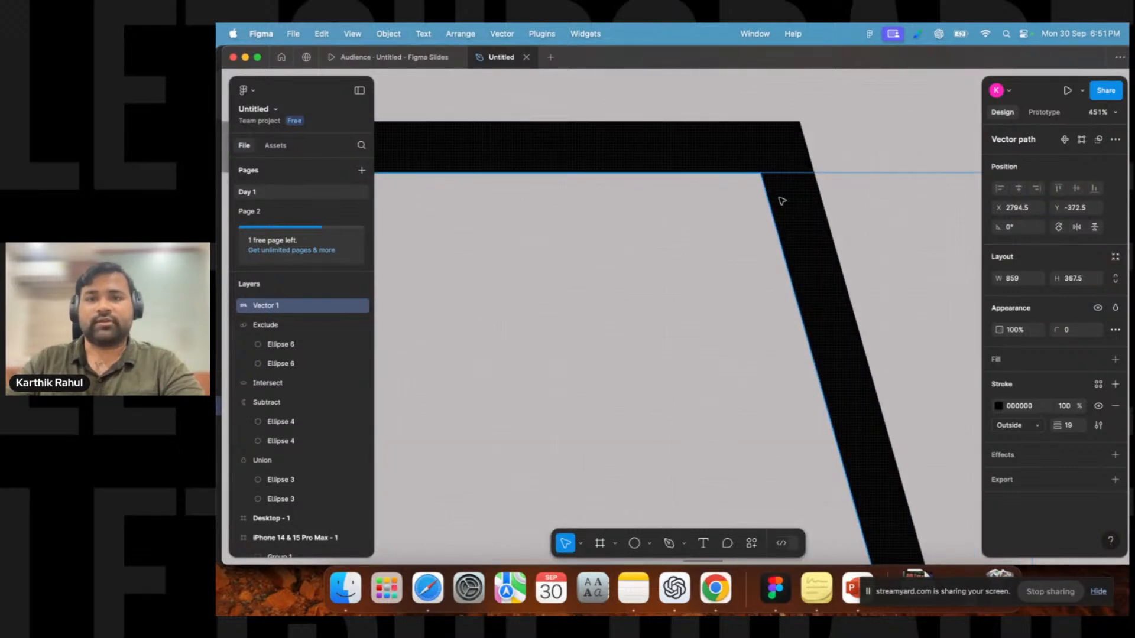
{"action": "scroll", "coordinate": [781, 201], "scroll_direction": "down", "scroll_amount": 10}
{"action": "scroll", "coordinate": [782, 201], "scroll_direction": "up", "scroll_amount": 9}
{"action": "scroll", "coordinate": [782, 201], "scroll_direction": "down", "scroll_amount": 2}
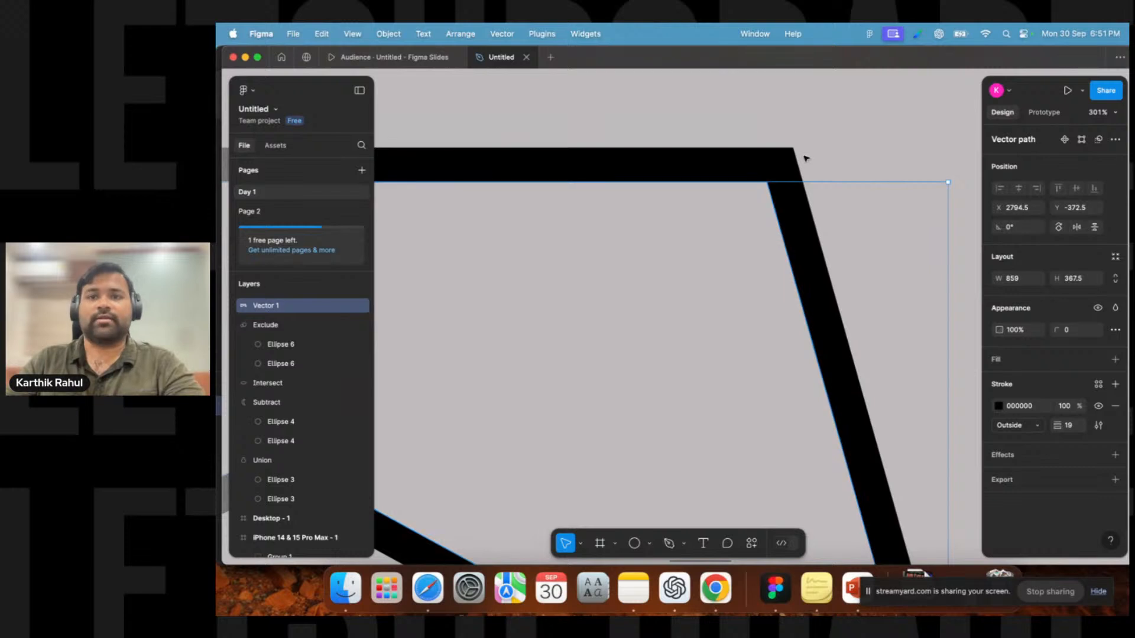
Switch the pen shape's stroke position to Inside, then Center, then back to Outside.
{"action": "left_click", "coordinate": [1022, 425]}
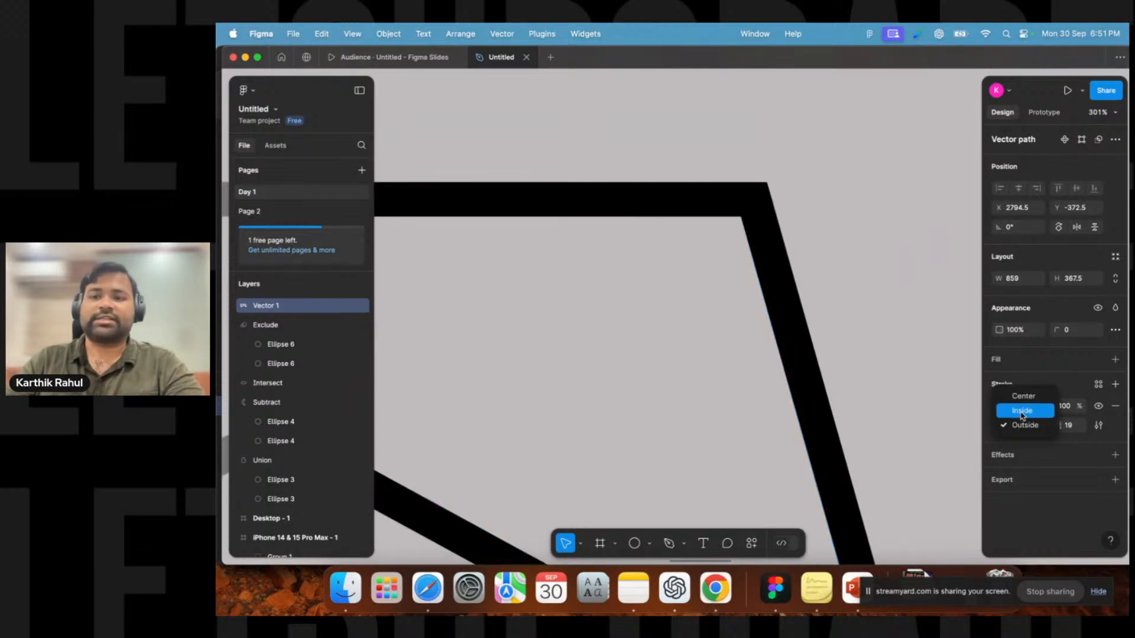
{"action": "left_click", "coordinate": [1021, 412]}
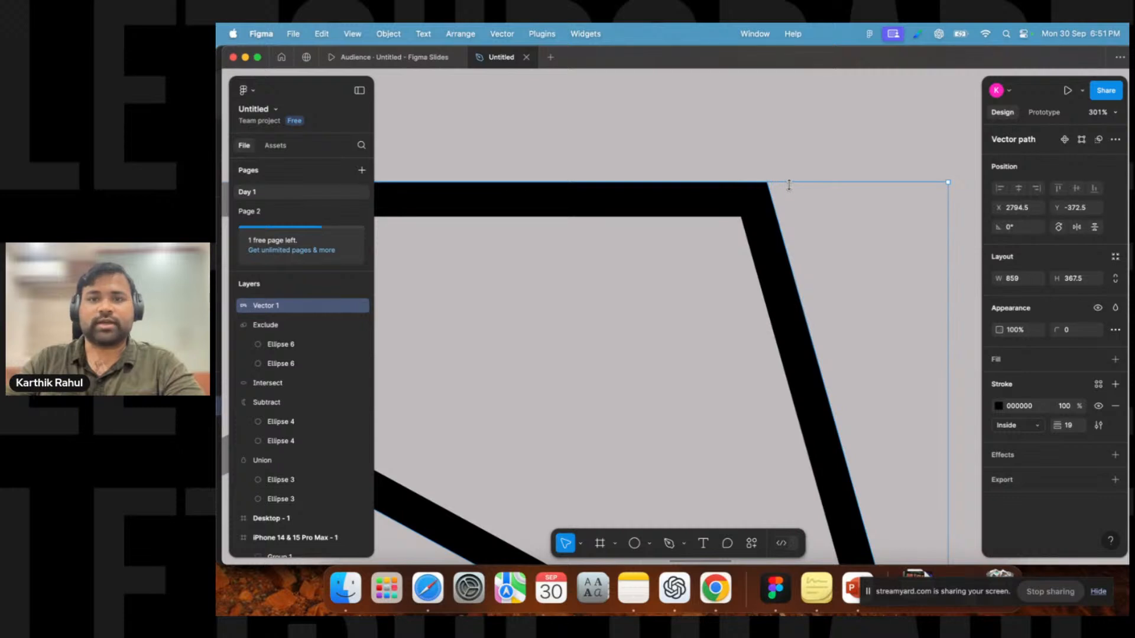
{"action": "left_click", "coordinate": [1020, 429]}
{"action": "left_click", "coordinate": [1021, 439]}
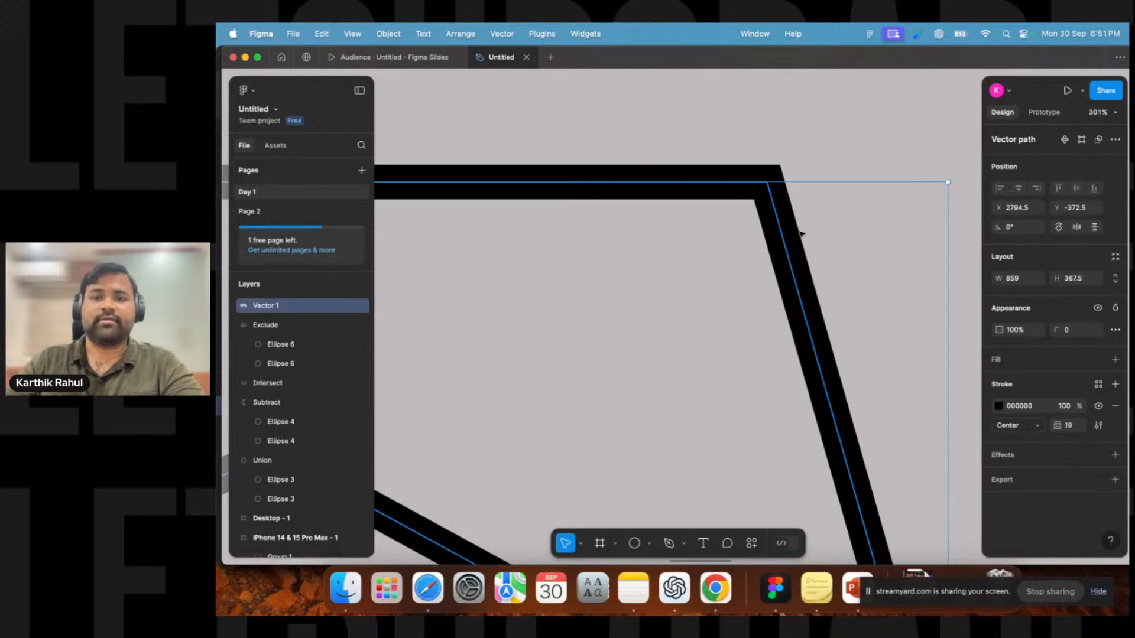
{"action": "left_click", "coordinate": [1025, 431]}
{"action": "left_click", "coordinate": [1023, 452]}
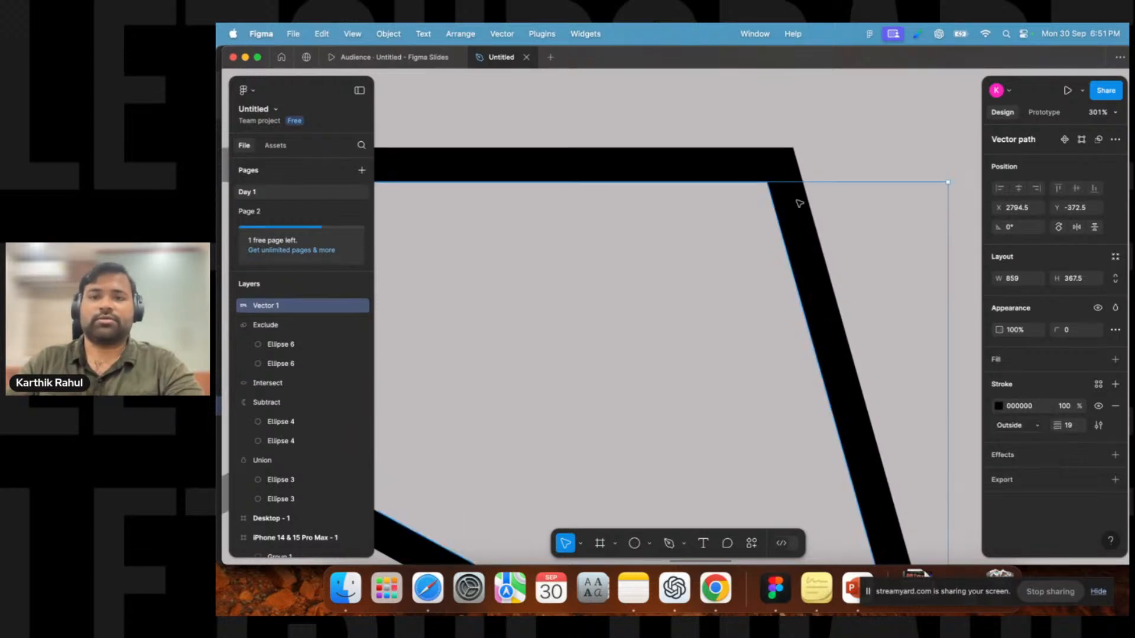
{"action": "scroll", "coordinate": [821, 297], "scroll_direction": "down", "scroll_amount": 10}
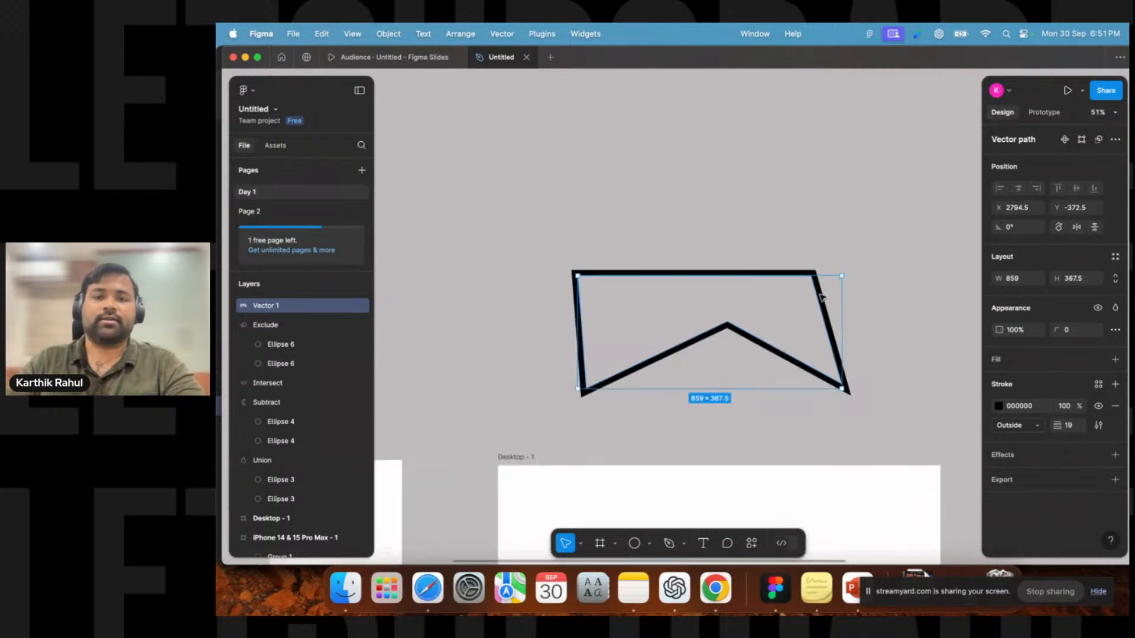
{"action": "scroll", "coordinate": [725, 363], "scroll_direction": "down", "scroll_amount": 2}
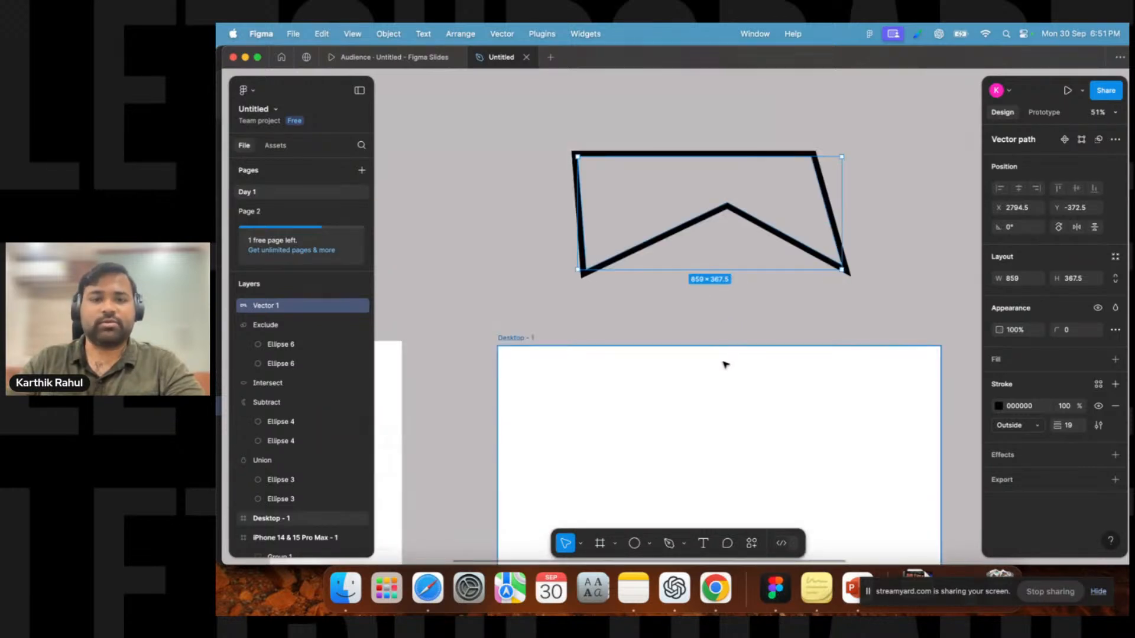
Add an Outside stroke of weight 6 to the gray diamond rectangle.
{"action": "left_click", "coordinate": [725, 363]}
{"action": "scroll", "coordinate": [725, 362], "scroll_direction": "down", "scroll_amount": 5}
{"action": "left_click_drag", "start_coordinate": [473, 218], "coordinate": [679, 324]}
{"action": "left_click_drag", "start_coordinate": [405, 216], "coordinate": [723, 239]}
{"action": "left_click", "coordinate": [717, 275]}
{"action": "scroll", "coordinate": [719, 278], "scroll_direction": "up", "scroll_amount": 5}
{"action": "scroll", "coordinate": [718, 278], "scroll_direction": "up", "scroll_amount": 1}
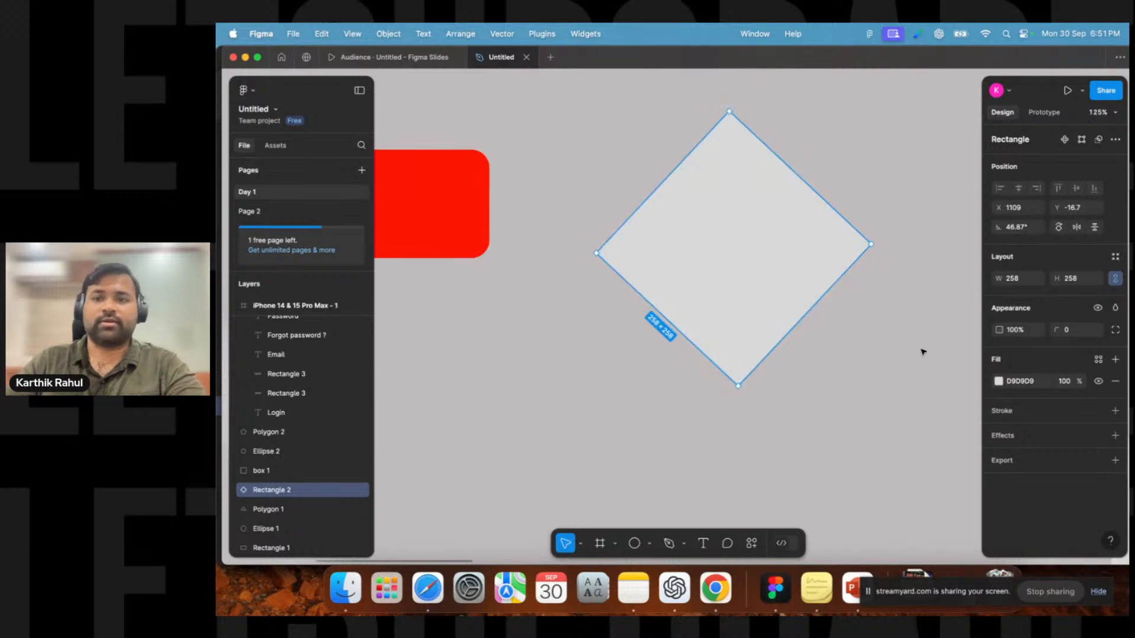
{"action": "left_click", "coordinate": [1115, 411]}
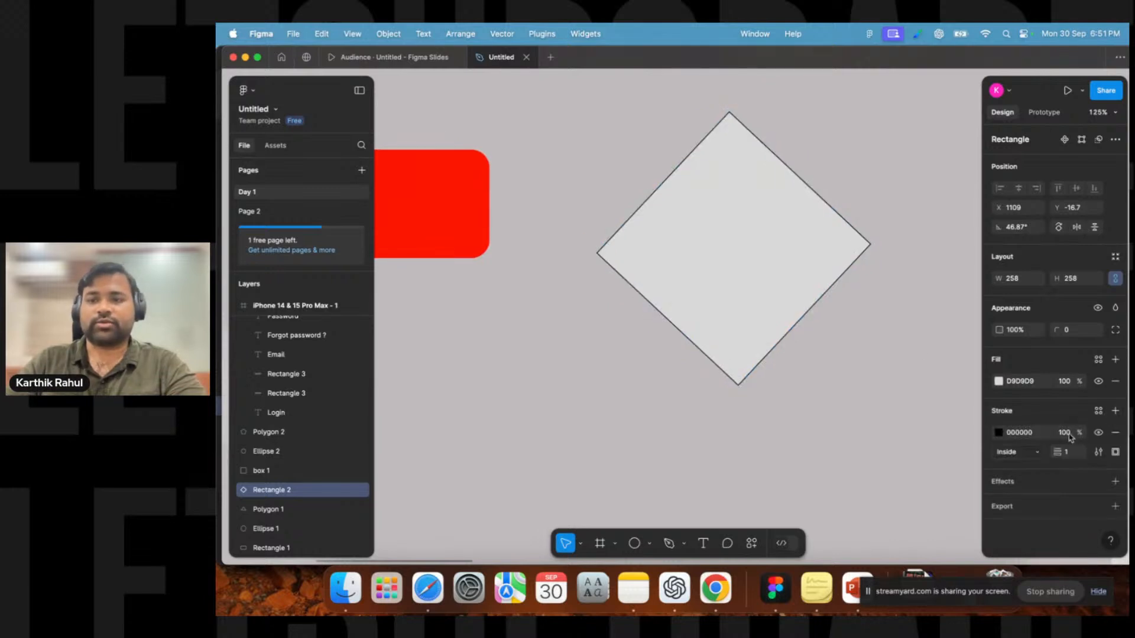
{"action": "left_click", "coordinate": [1039, 453]}
{"action": "left_click", "coordinate": [1036, 467]}
{"action": "key", "text": "Up"}
{"action": "key", "text": "Up"}
{"action": "key", "text": "Up"}
{"action": "key", "text": "Up"}
{"action": "key", "text": "Up"}
{"action": "left_click", "coordinate": [840, 355]}
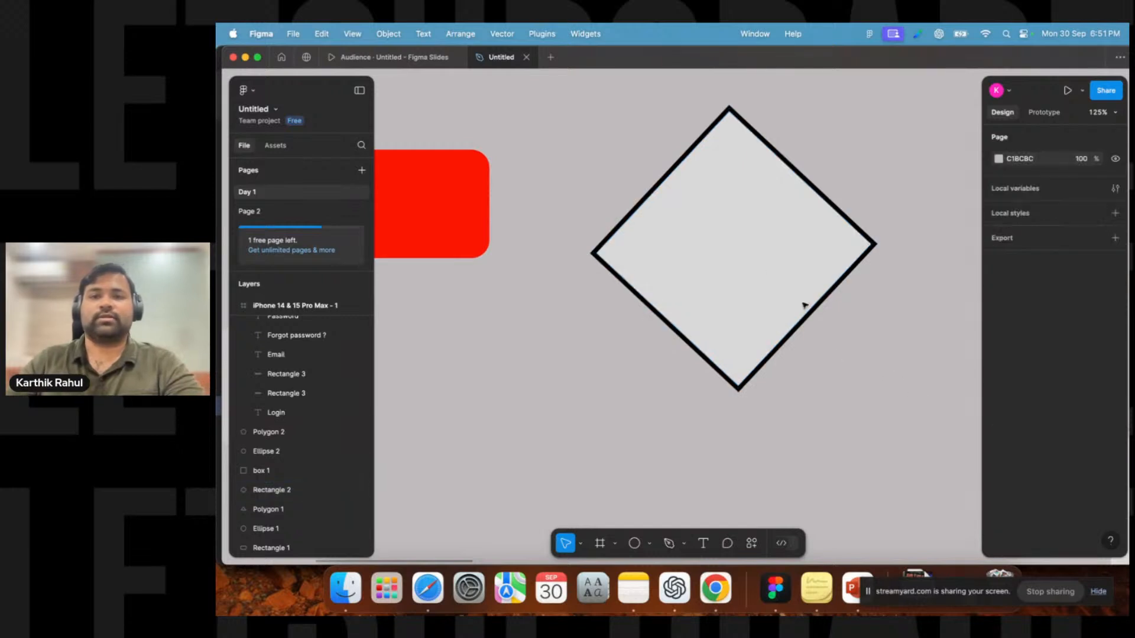
{"action": "left_click", "coordinate": [746, 350]}
{"action": "scroll", "coordinate": [749, 454], "scroll_direction": "down", "scroll_amount": 8}
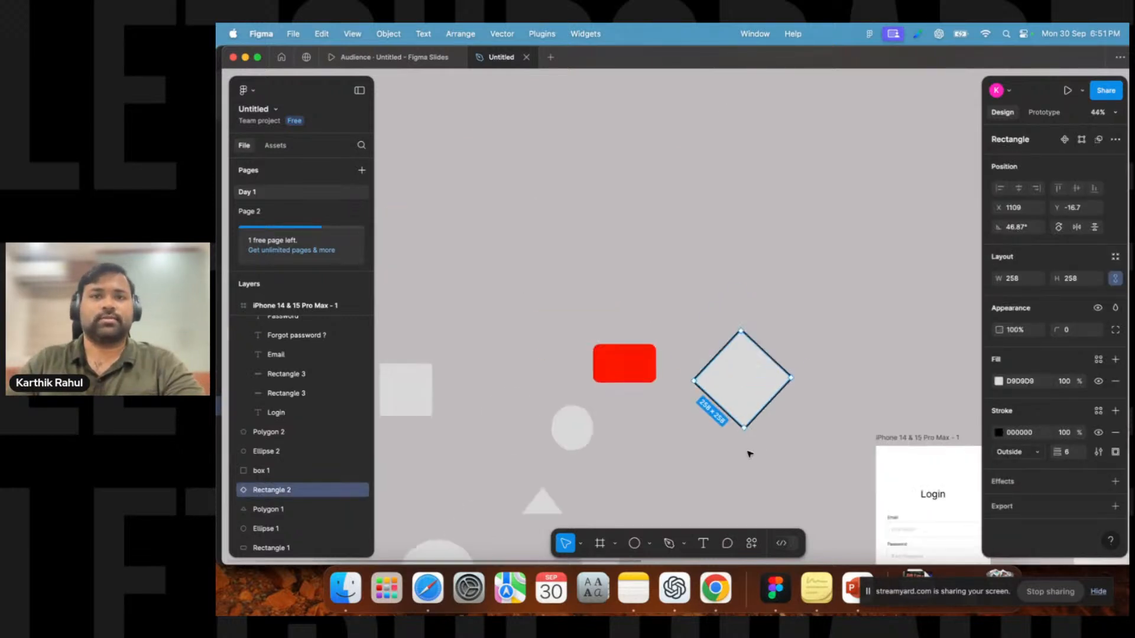
Add an Outside stroke to the Email input box on the login screen.
{"action": "left_click_drag", "start_coordinate": [848, 388], "coordinate": [608, 289]}
{"action": "left_click_drag", "start_coordinate": [778, 307], "coordinate": [563, 292]}
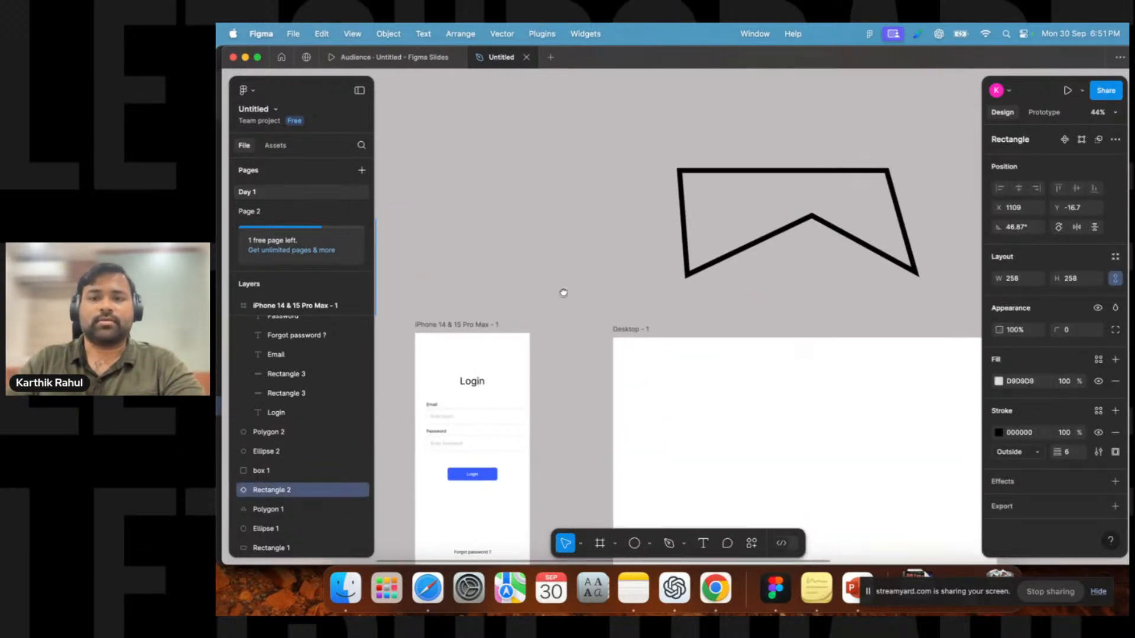
{"action": "left_click", "coordinate": [813, 234]}
{"action": "left_click_drag", "start_coordinate": [557, 363], "coordinate": [702, 237]}
{"action": "scroll", "coordinate": [589, 293], "scroll_direction": "up", "scroll_amount": 8}
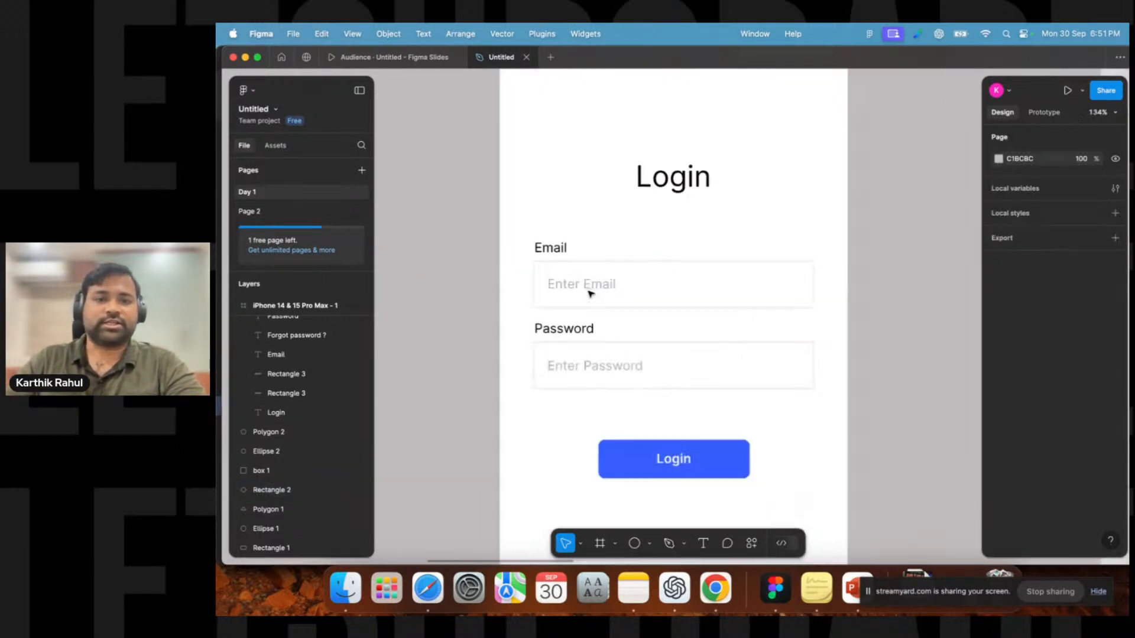
{"action": "left_click", "coordinate": [750, 289]}
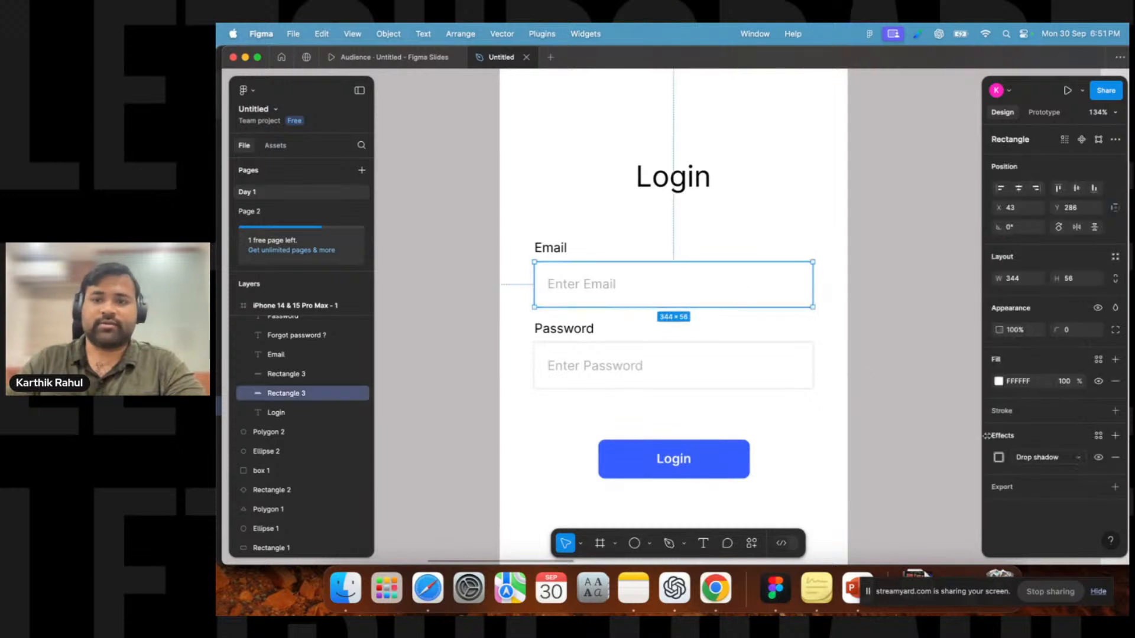
{"action": "left_click", "coordinate": [1115, 411]}
{"action": "left_click", "coordinate": [1017, 452]}
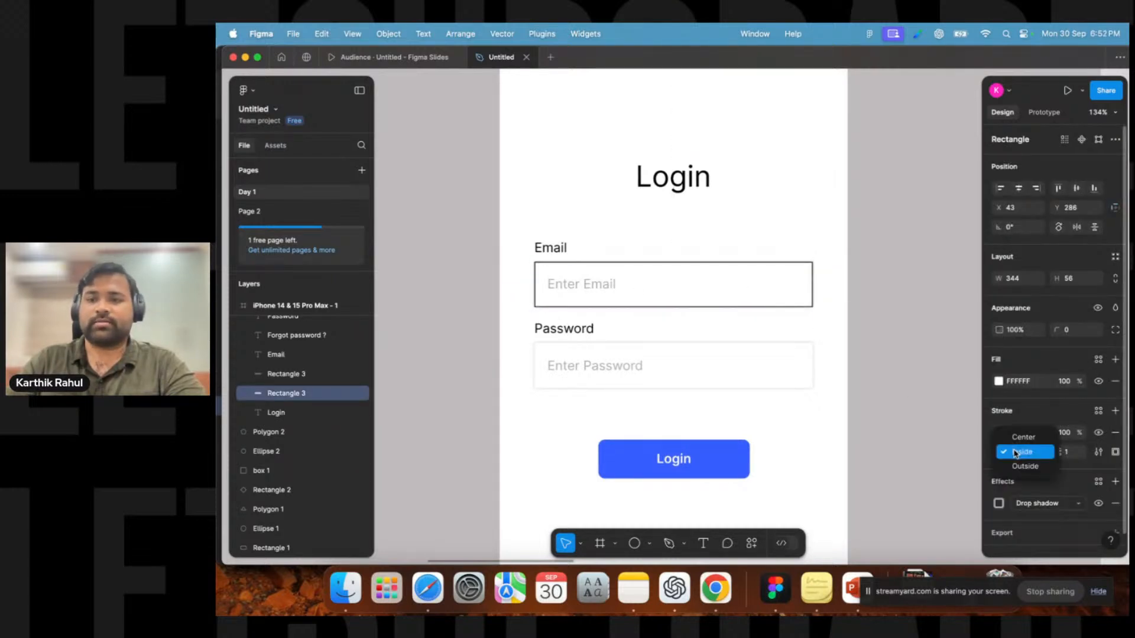
{"action": "left_click", "coordinate": [1016, 467]}
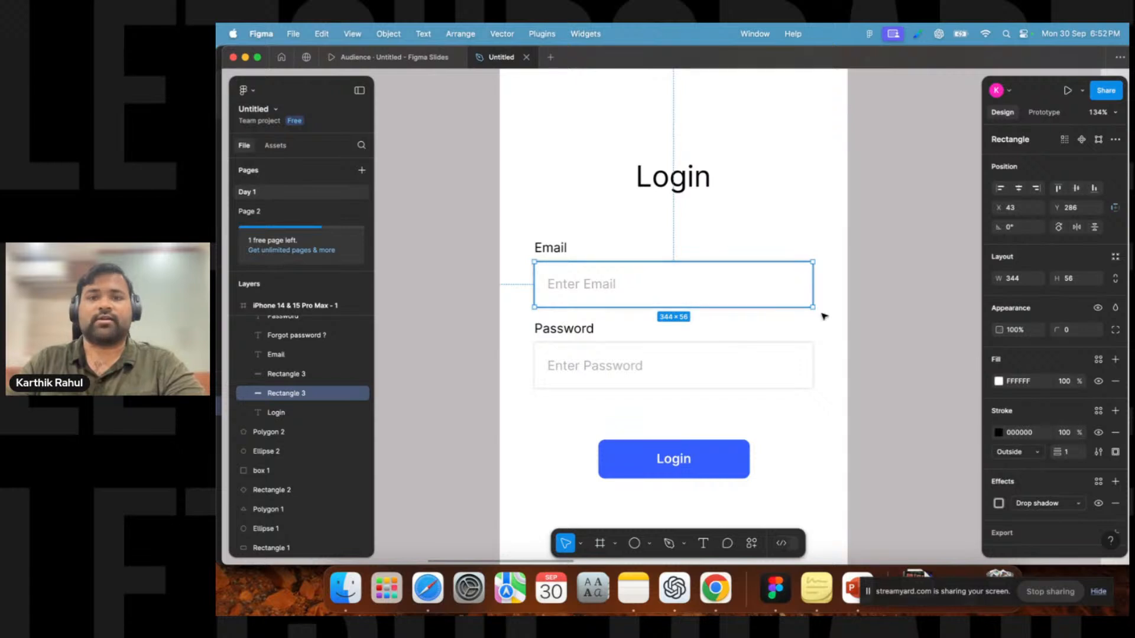
Hide the Email input box's stroke.
{"action": "left_click", "coordinate": [948, 291]}
{"action": "left_click", "coordinate": [801, 299]}
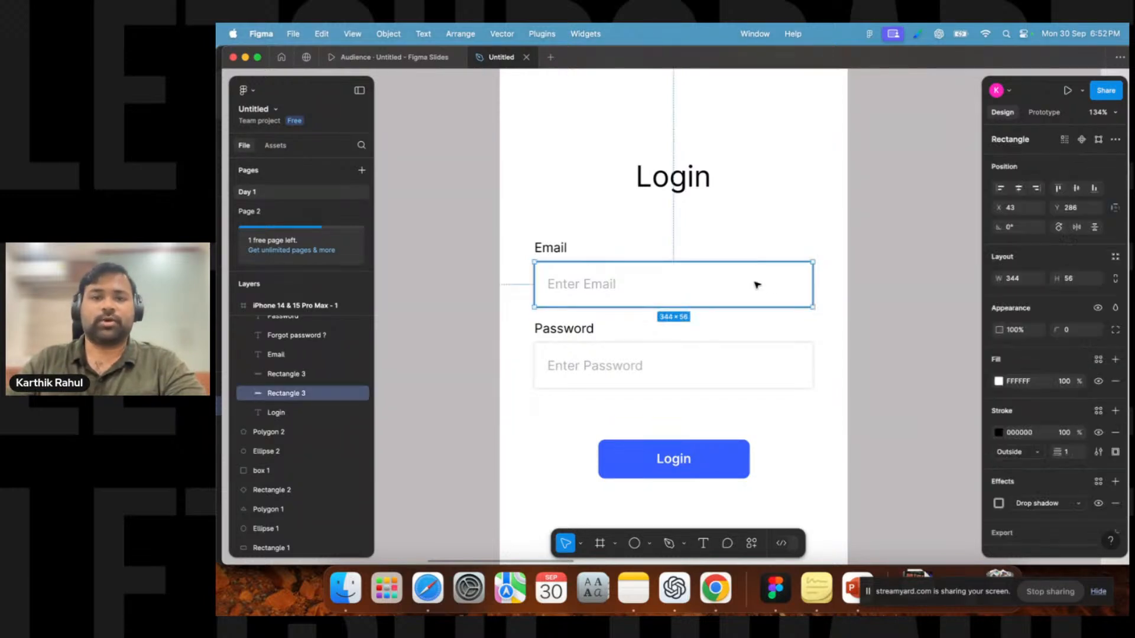
{"action": "left_click", "coordinate": [874, 324]}
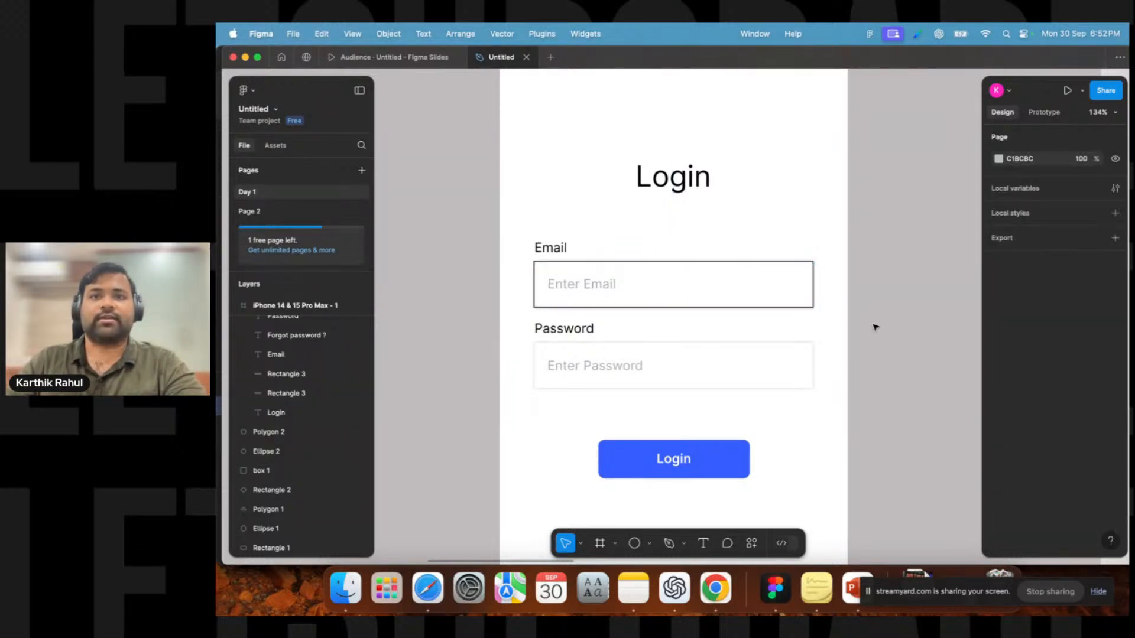
{"action": "left_click", "coordinate": [784, 302]}
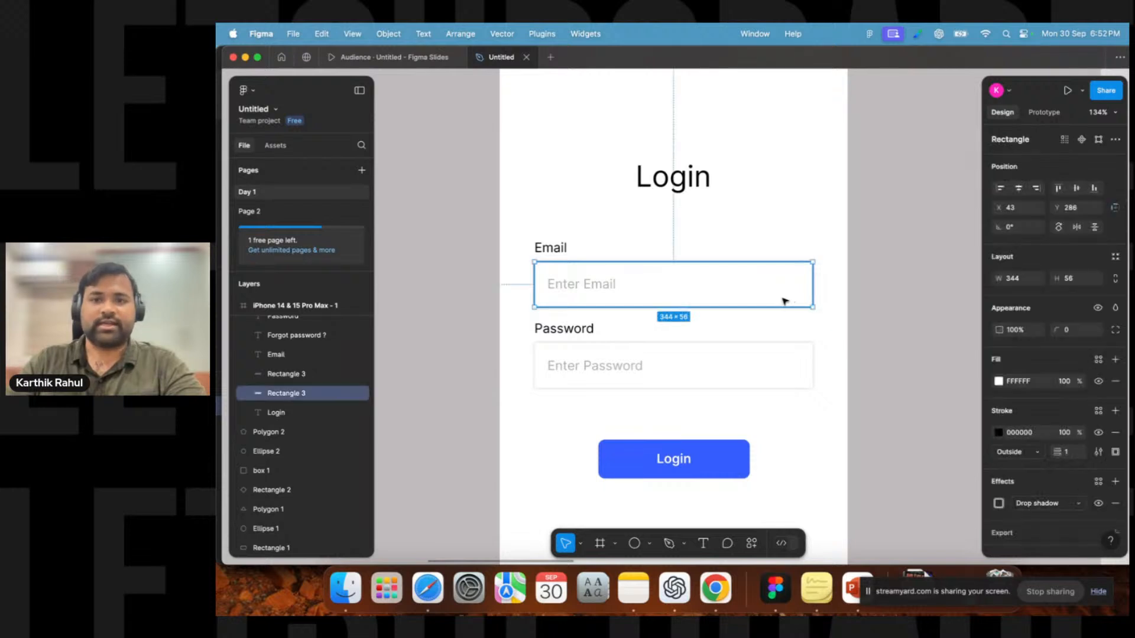
{"action": "left_click", "coordinate": [1099, 434]}
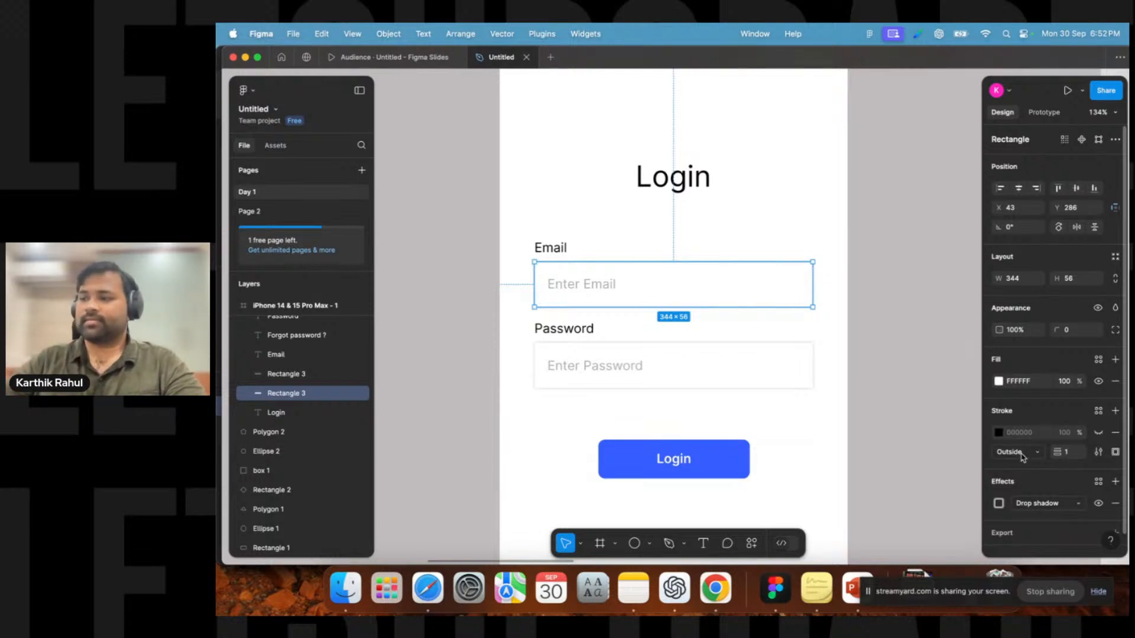
{"action": "left_click", "coordinate": [855, 330]}
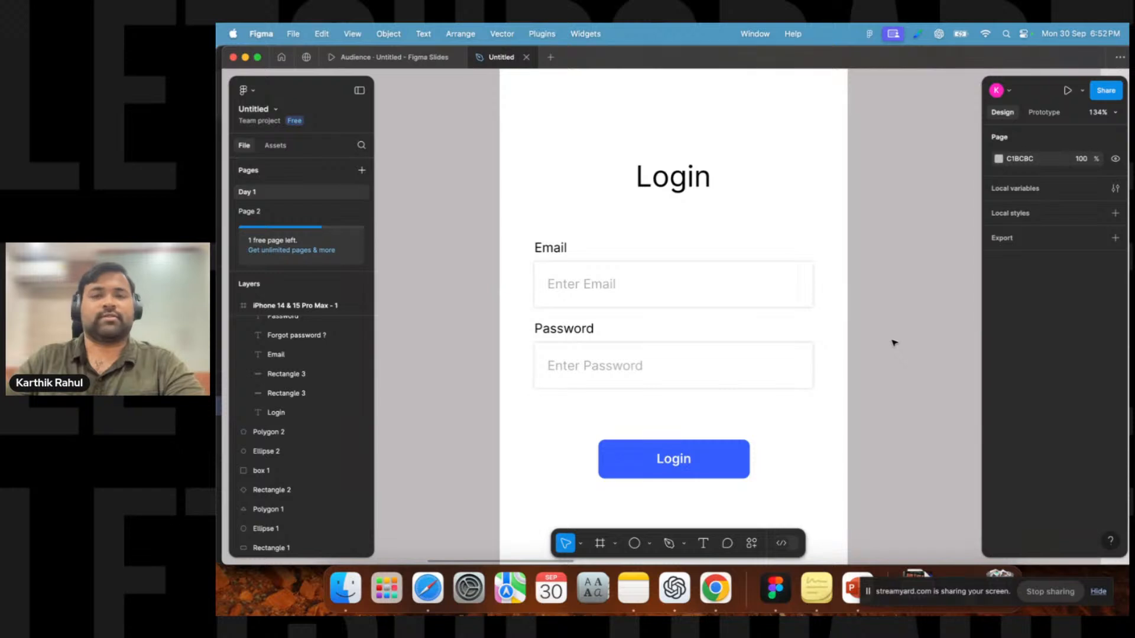
Add a D9D9D9 fill to the pen shape above the desktop frame.
{"action": "scroll", "coordinate": [894, 343], "scroll_direction": "down", "scroll_amount": 5}
{"action": "left_click_drag", "start_coordinate": [907, 347], "coordinate": [582, 321]}
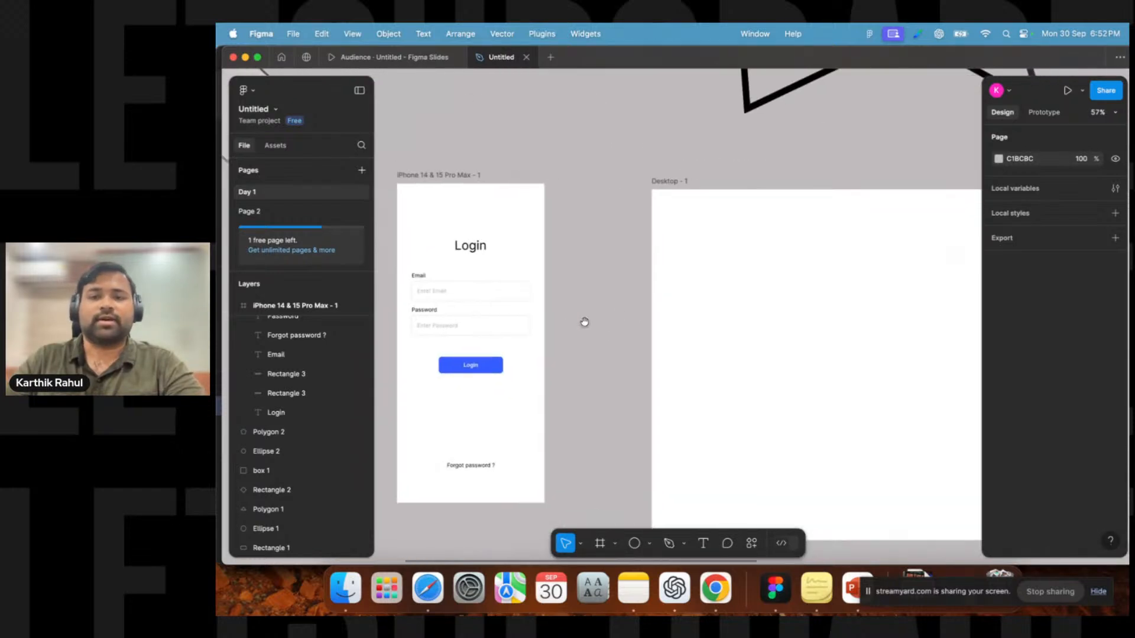
{"action": "scroll", "coordinate": [547, 299], "scroll_direction": "right", "scroll_amount": 5}
{"action": "scroll", "coordinate": [816, 215], "scroll_direction": "down", "scroll_amount": 5}
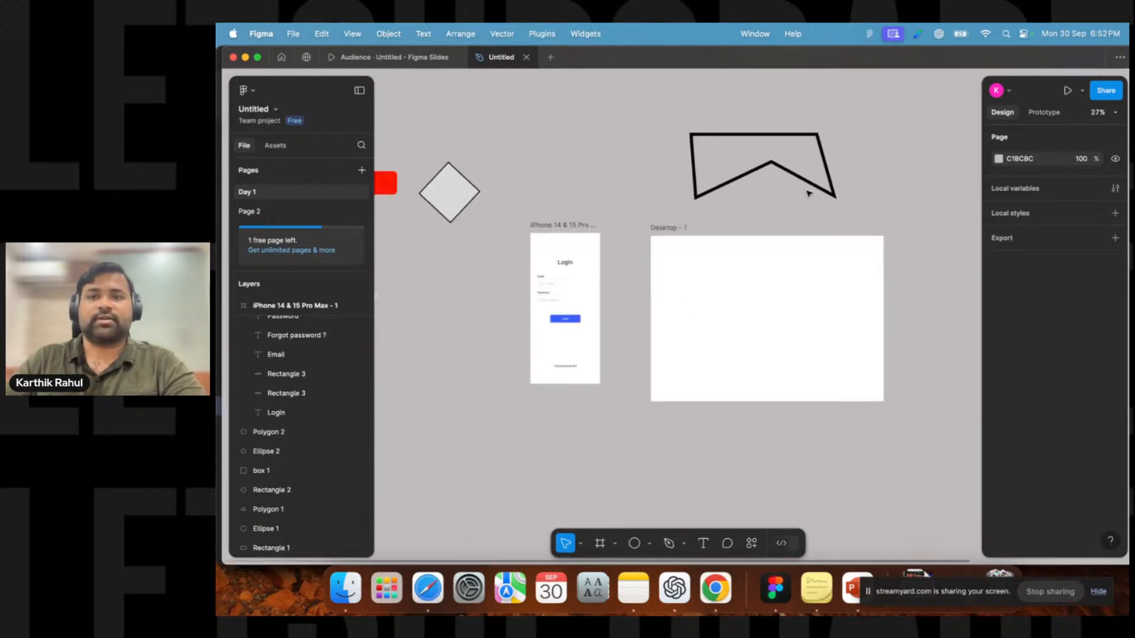
{"action": "left_click", "coordinate": [806, 181]}
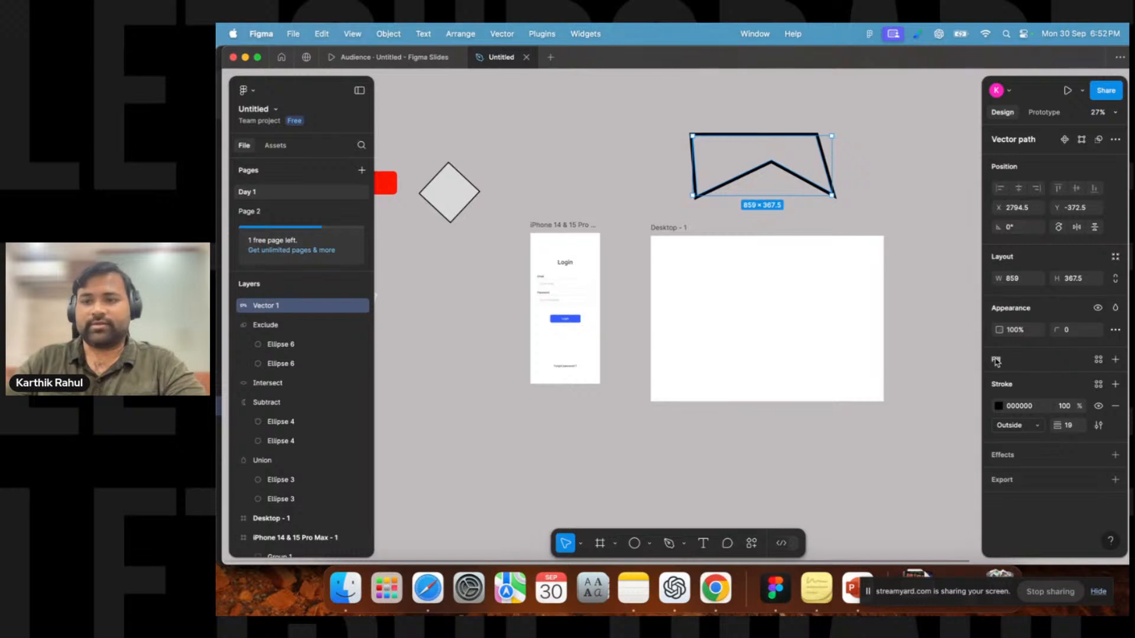
{"action": "left_click", "coordinate": [1115, 360]}
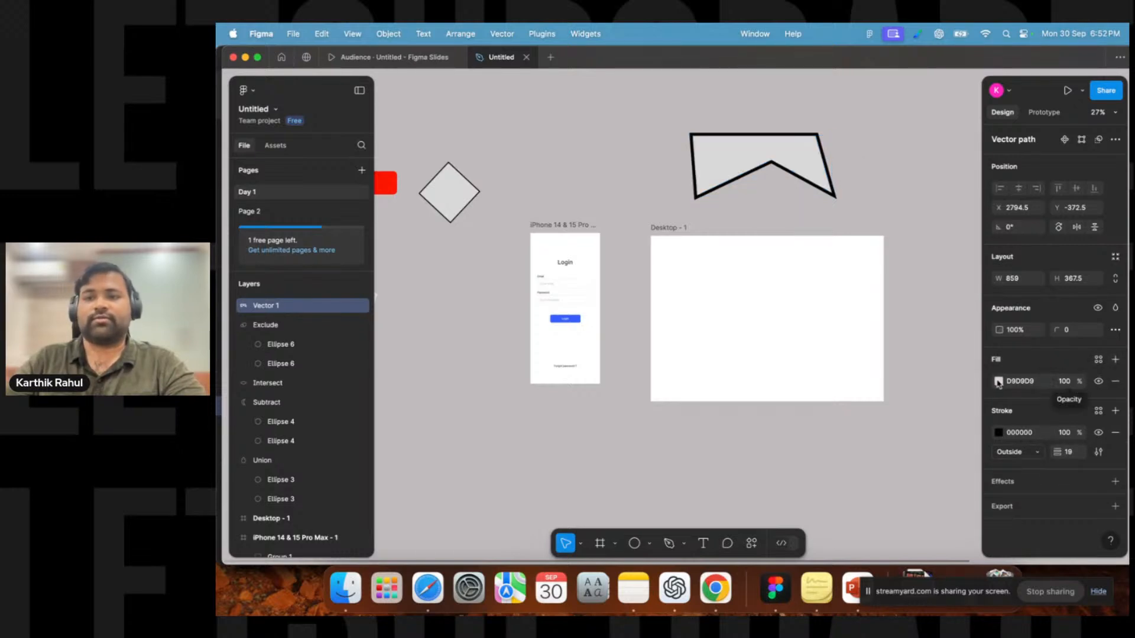
{"action": "scroll", "coordinate": [792, 159], "scroll_direction": "up", "scroll_amount": 5}
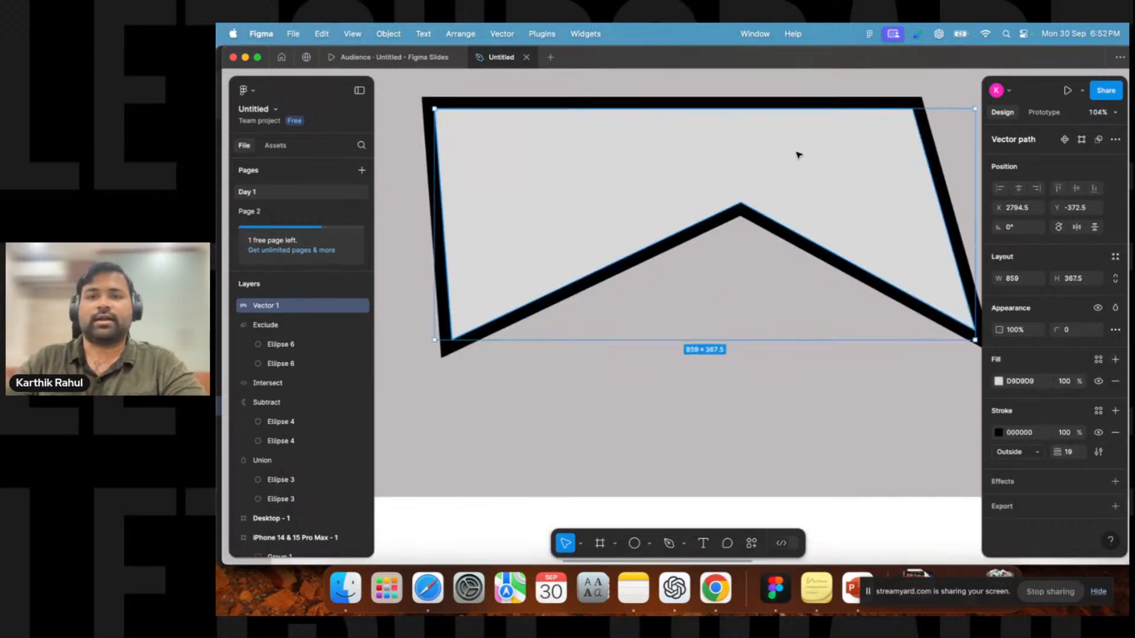
Change the pen shape's fill colour to blue 455D9F.
{"action": "left_click", "coordinate": [998, 381]}
{"action": "mouse_move", "coordinate": [870, 278]}
{"action": "left_mouse_down"}
{"action": "mouse_move", "coordinate": [884, 291]}
{"action": "mouse_move", "coordinate": [853, 281]}
{"action": "mouse_move", "coordinate": [875, 271]}
{"action": "left_mouse_up"}
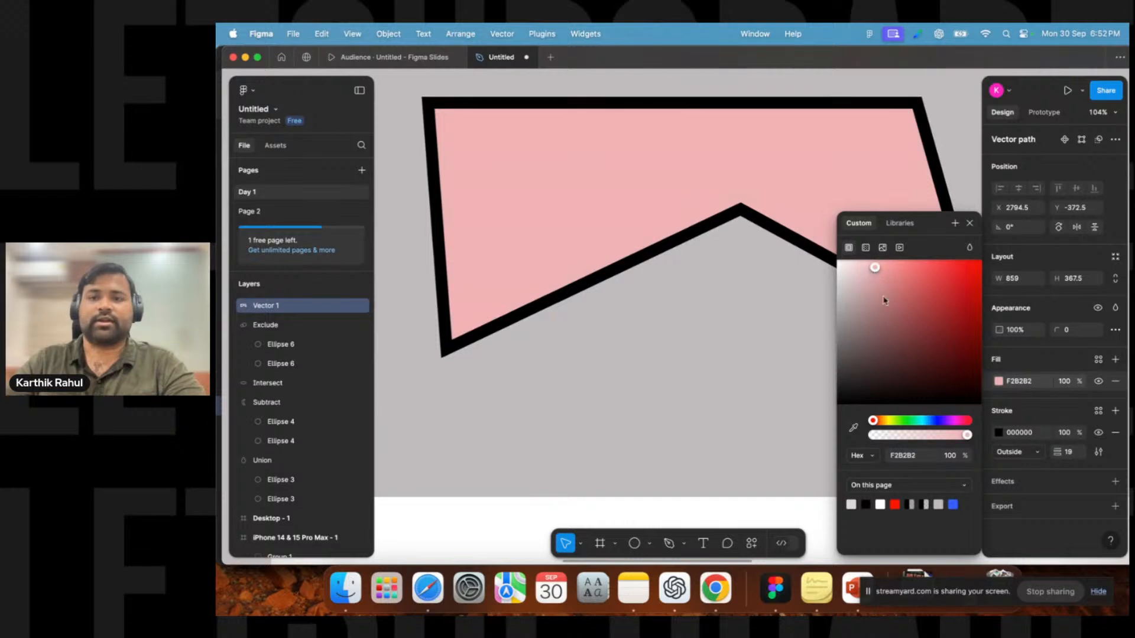
{"action": "left_click", "coordinate": [933, 420]}
{"action": "mouse_move", "coordinate": [927, 324]}
{"action": "left_mouse_down"}
{"action": "mouse_move", "coordinate": [945, 279]}
{"action": "mouse_move", "coordinate": [871, 259]}
{"action": "mouse_move", "coordinate": [919, 314]}
{"action": "left_mouse_up"}
{"action": "left_click", "coordinate": [970, 224]}
{"action": "left_click", "coordinate": [727, 381]}
Recolour the gray square box's fill to magenta B635B8, checking the colour format options.
{"action": "scroll", "coordinate": [727, 381], "scroll_direction": "down", "scroll_amount": 5}
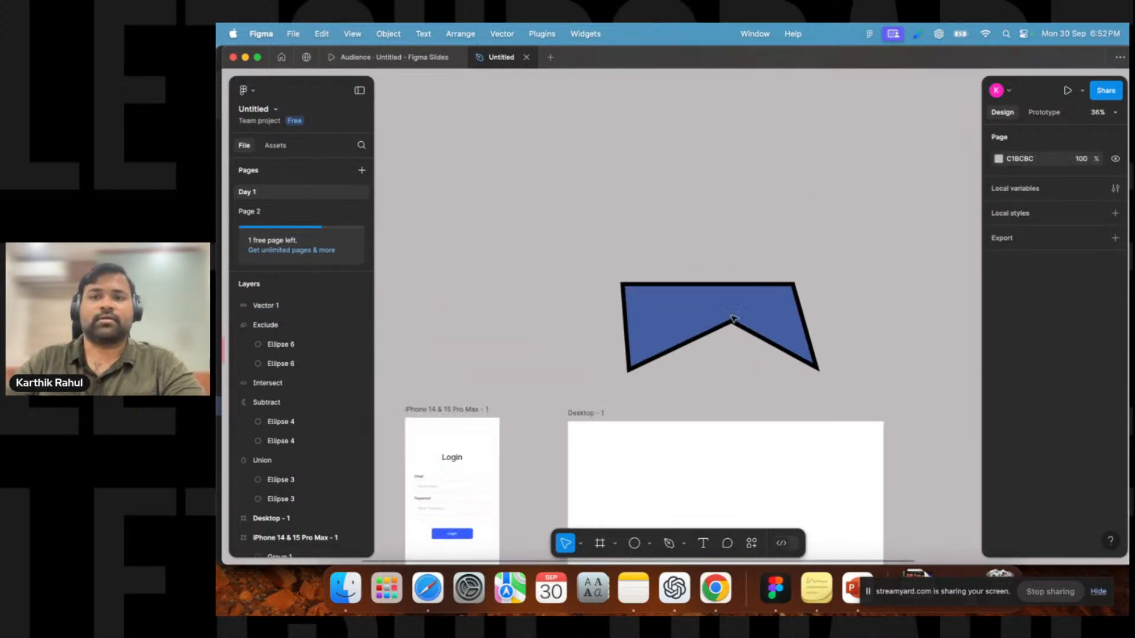
{"action": "left_click", "coordinate": [763, 328]}
{"action": "left_click_drag", "start_coordinate": [791, 392], "coordinate": [786, 266]}
{"action": "left_click_drag", "start_coordinate": [631, 292], "coordinate": [954, 299]}
{"action": "left_click_drag", "start_coordinate": [564, 404], "coordinate": [717, 383]}
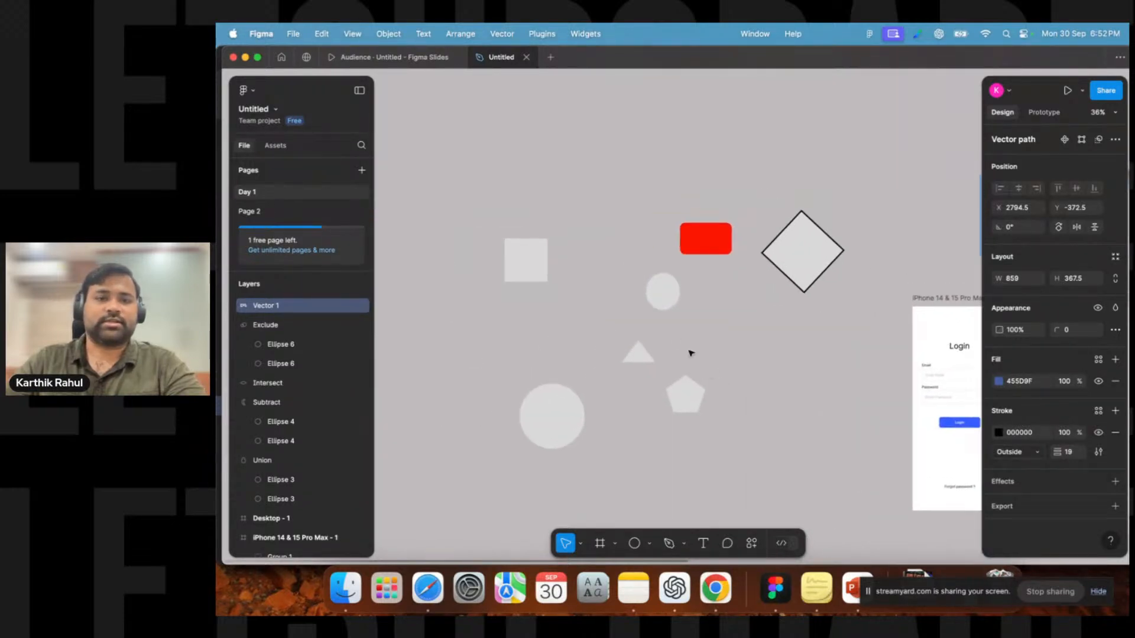
{"action": "scroll", "coordinate": [647, 314], "scroll_direction": "up", "scroll_amount": 5}
{"action": "left_click_drag", "start_coordinate": [544, 243], "coordinate": [590, 273]}
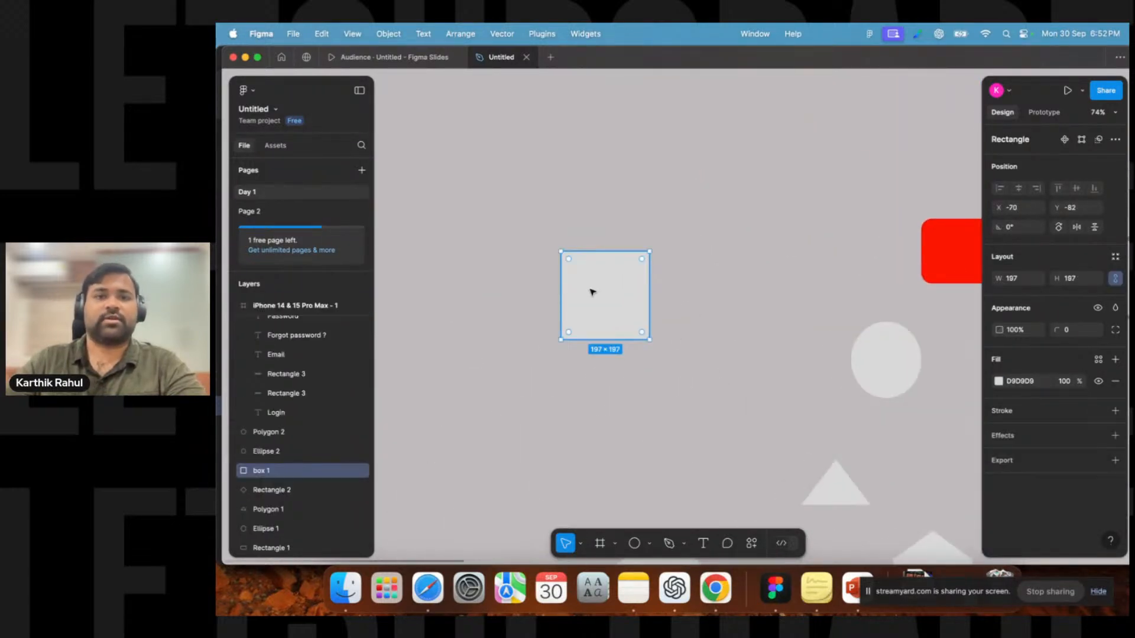
{"action": "left_click", "coordinate": [998, 381]}
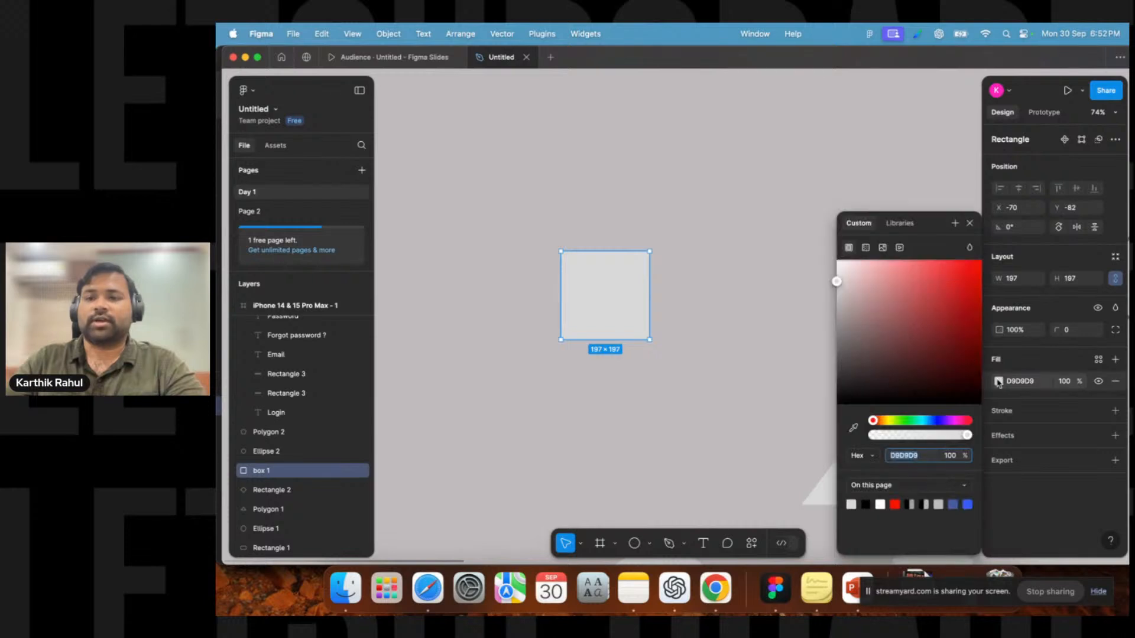
{"action": "left_click_drag", "start_coordinate": [912, 299], "coordinate": [939, 300]}
{"action": "left_click_drag", "start_coordinate": [899, 421], "coordinate": [951, 422]}
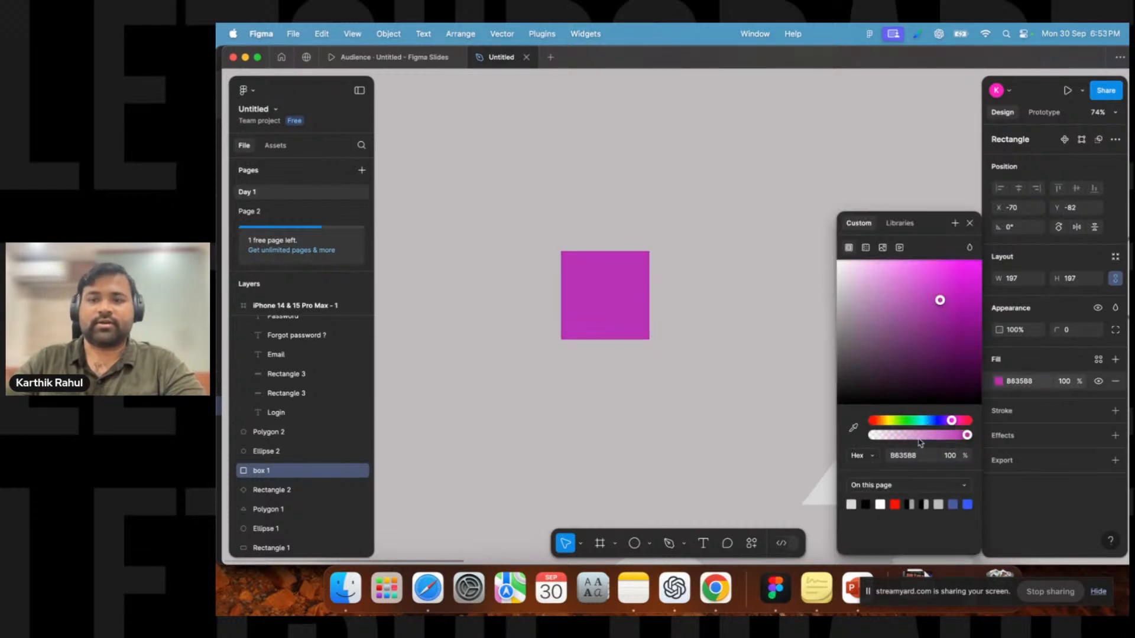
{"action": "left_click", "coordinate": [873, 457]}
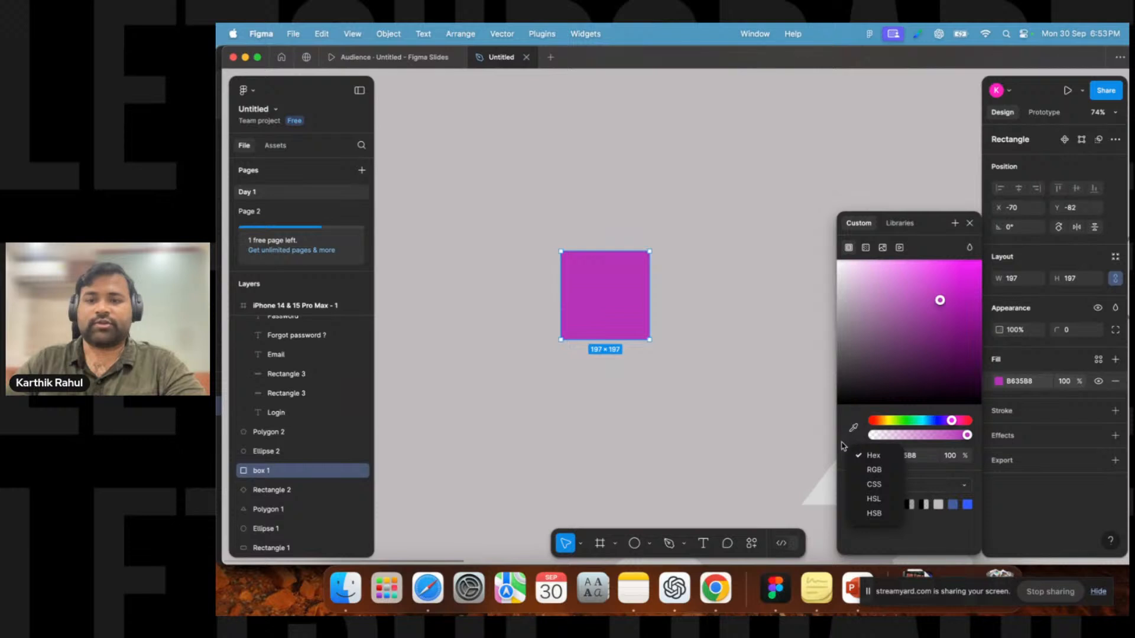
{"action": "left_click", "coordinate": [873, 455]}
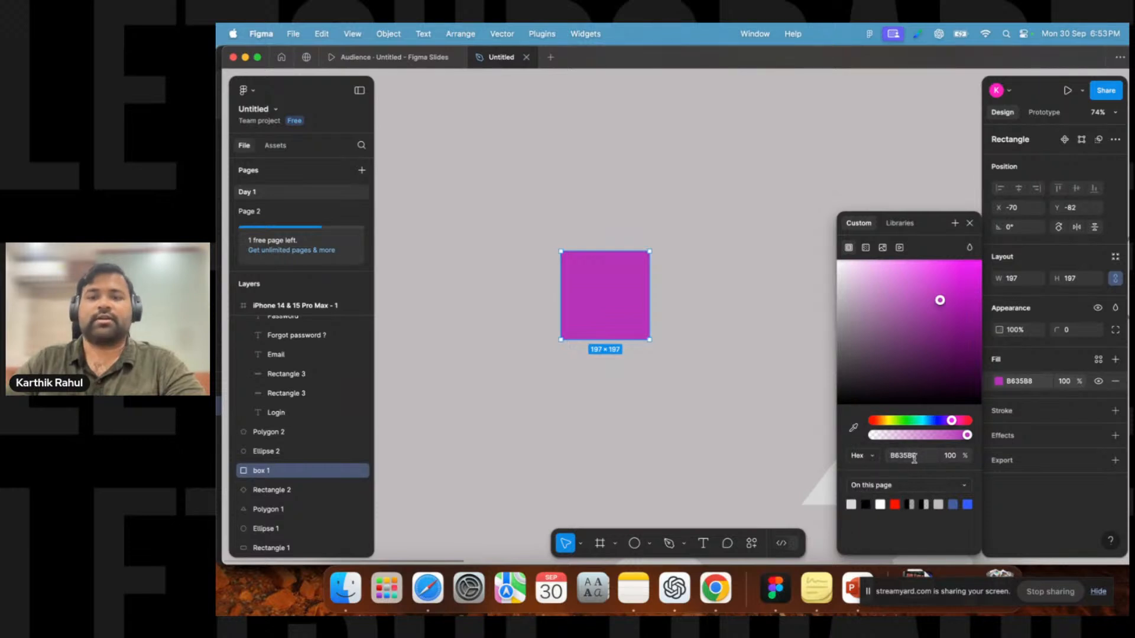
Move the magenta square above the iPhone login frame.
{"action": "left_click", "coordinate": [674, 383]}
{"action": "left_click", "coordinate": [629, 294]}
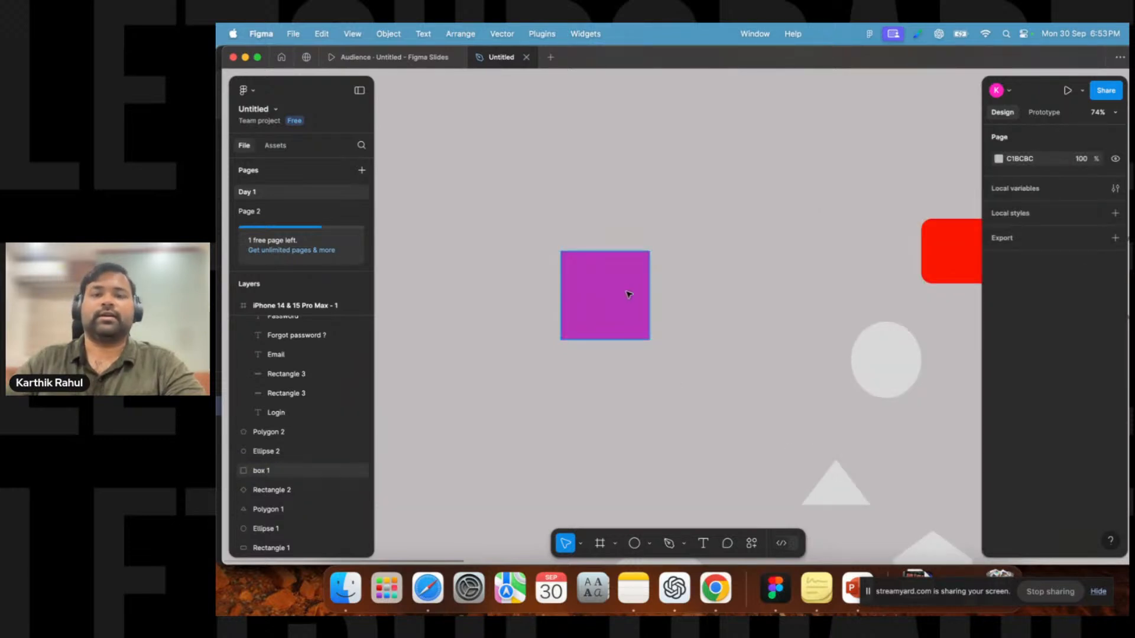
{"action": "scroll", "coordinate": [728, 290], "scroll_direction": "right", "scroll_amount": 5}
{"action": "left_click_drag", "start_coordinate": [381, 349], "coordinate": [911, 147]}
{"action": "scroll", "coordinate": [911, 147], "scroll_direction": "right", "scroll_amount": 10}
{"action": "left_click_drag", "start_coordinate": [497, 129], "coordinate": [910, 308]}
{"action": "scroll", "coordinate": [911, 308], "scroll_direction": "right", "scroll_amount": 6}
{"action": "scroll", "coordinate": [910, 307], "scroll_direction": "down", "scroll_amount": 3}
Change the magenta square's fill to red FF0000.
{"action": "left_click", "coordinate": [999, 381]}
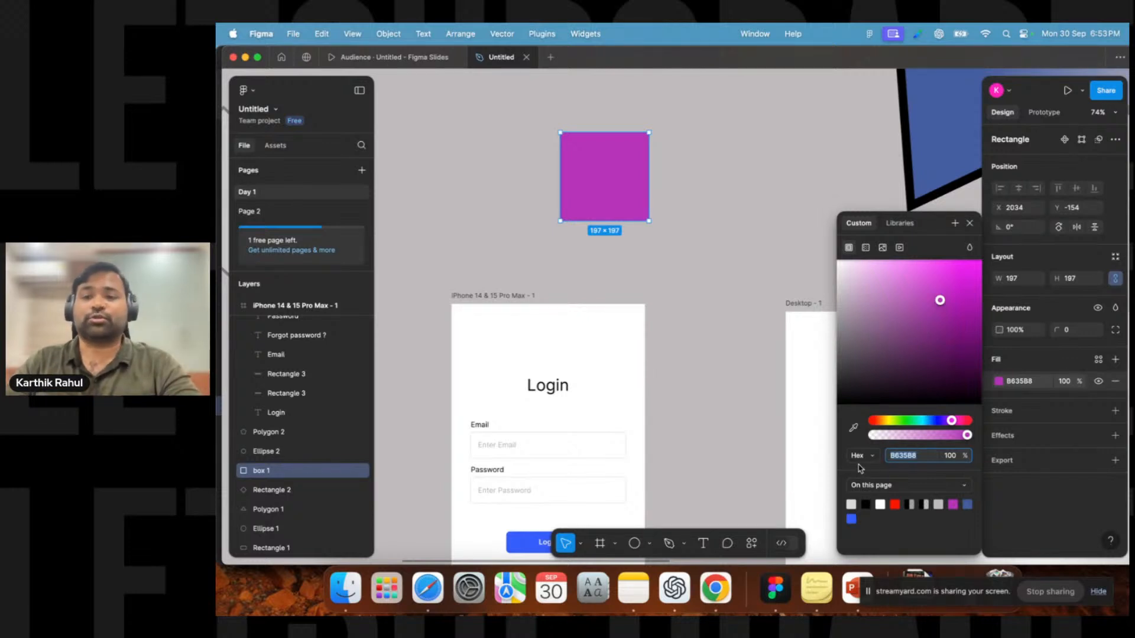
{"action": "left_click_drag", "start_coordinate": [921, 456], "coordinate": [889, 454]}
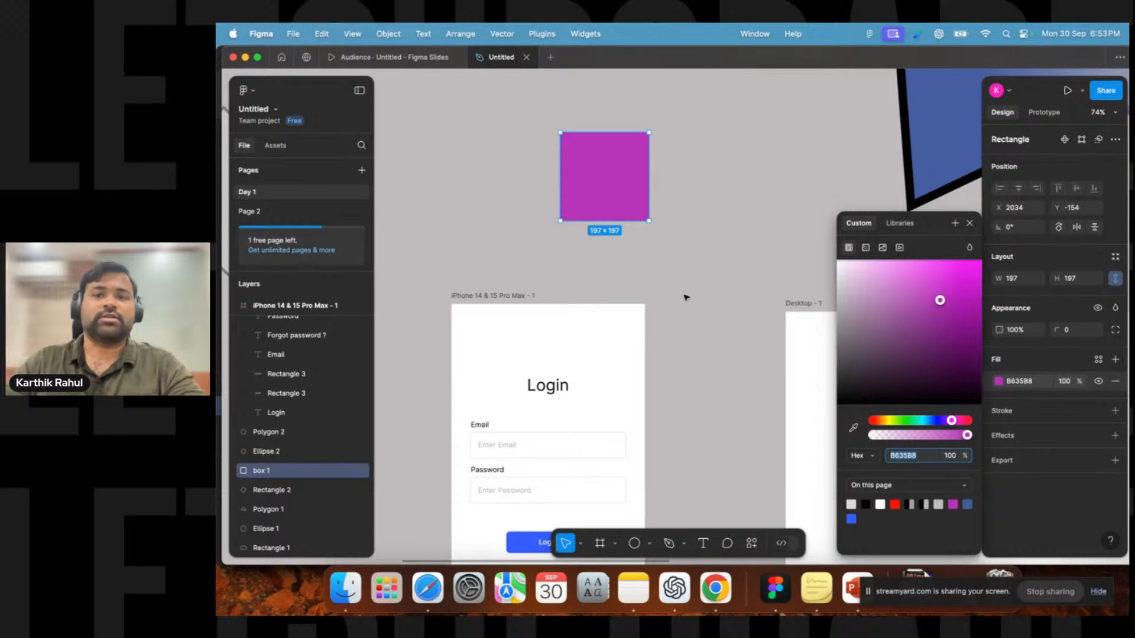
{"action": "left_click_drag", "start_coordinate": [885, 422], "coordinate": [864, 424]}
{"action": "left_click_drag", "start_coordinate": [941, 298], "coordinate": [983, 259]}
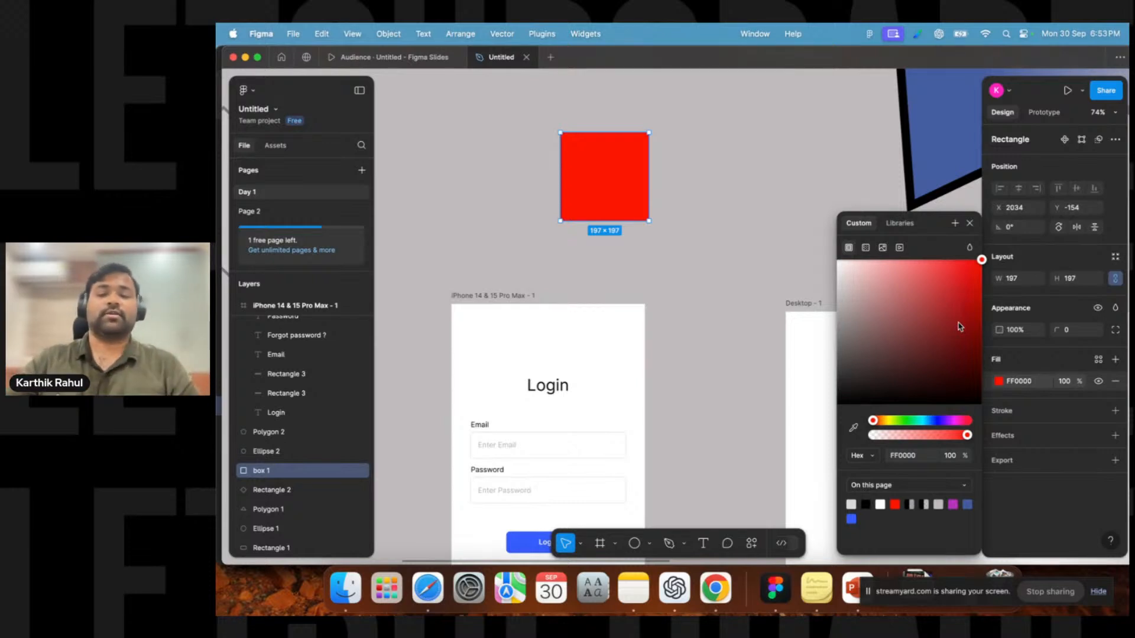
{"action": "left_click", "coordinate": [916, 456]}
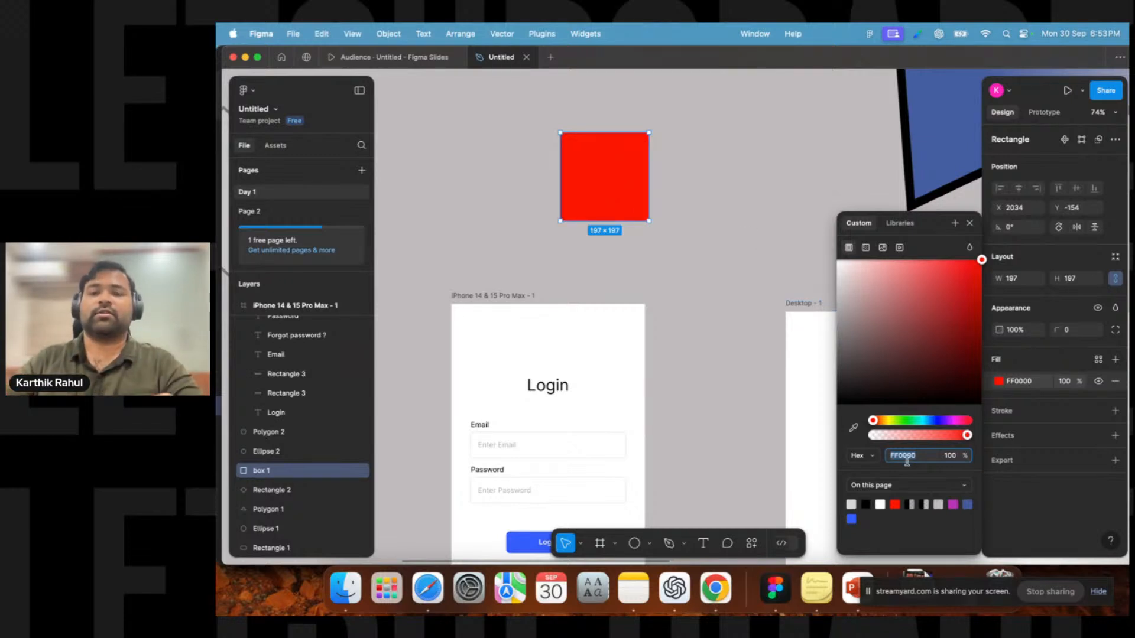
{"action": "left_click", "coordinate": [722, 180]}
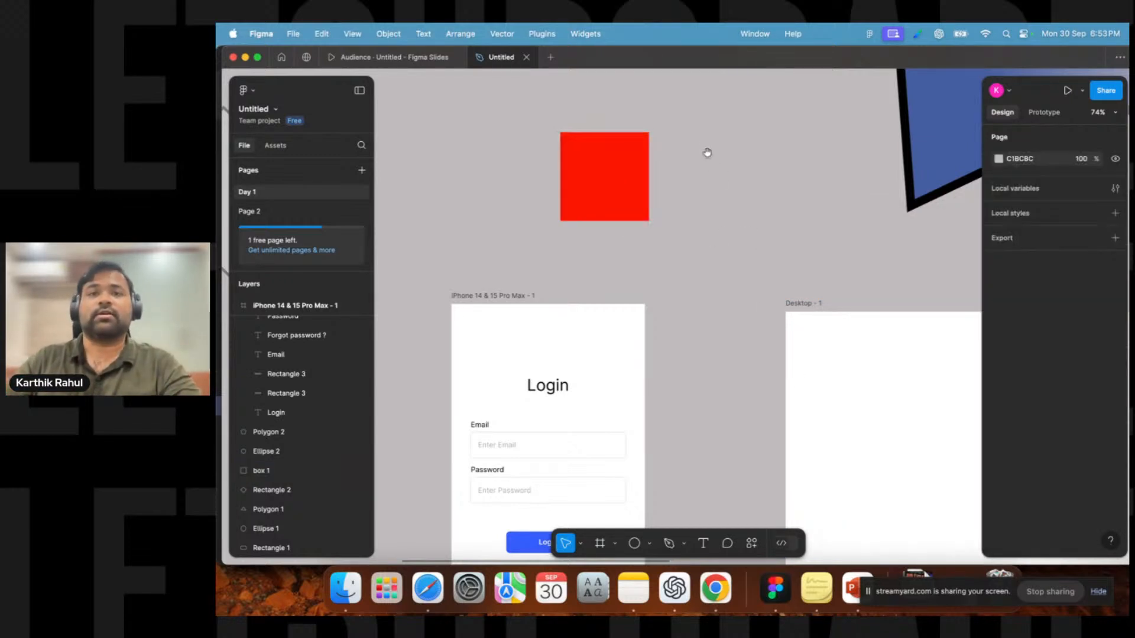
Duplicate the red square, placing the copy just beside the original.
{"action": "scroll", "coordinate": [712, 163], "scroll_direction": "left", "scroll_amount": 2}
{"action": "scroll", "coordinate": [703, 236], "scroll_direction": "down", "scroll_amount": 3}
{"action": "left_click_drag", "start_coordinate": [701, 238], "coordinate": [640, 155]}
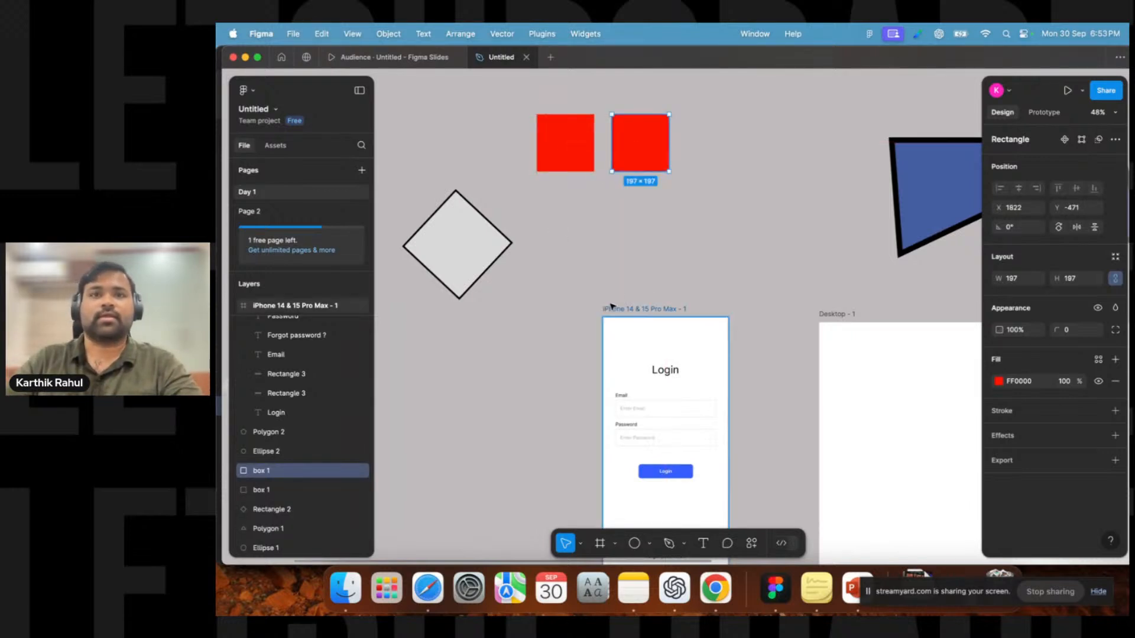
Darken the copied square's fill to B10D0D.
{"action": "left_click", "coordinate": [999, 381]}
{"action": "left_click_drag", "start_coordinate": [970, 285], "coordinate": [972, 304]}
{"action": "key", "text": "Escape"}
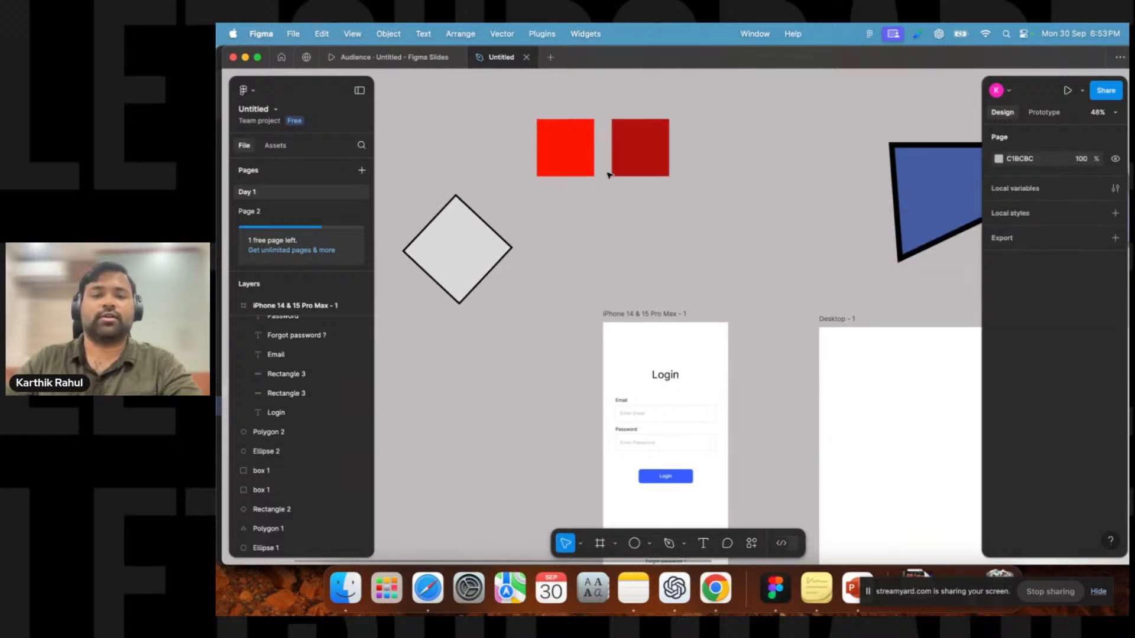
Compare the fill colours of the original and the duplicated red squares.
{"action": "scroll", "coordinate": [599, 188], "scroll_direction": "up", "scroll_amount": 5}
{"action": "scroll", "coordinate": [673, 225], "scroll_direction": "down", "scroll_amount": 3}
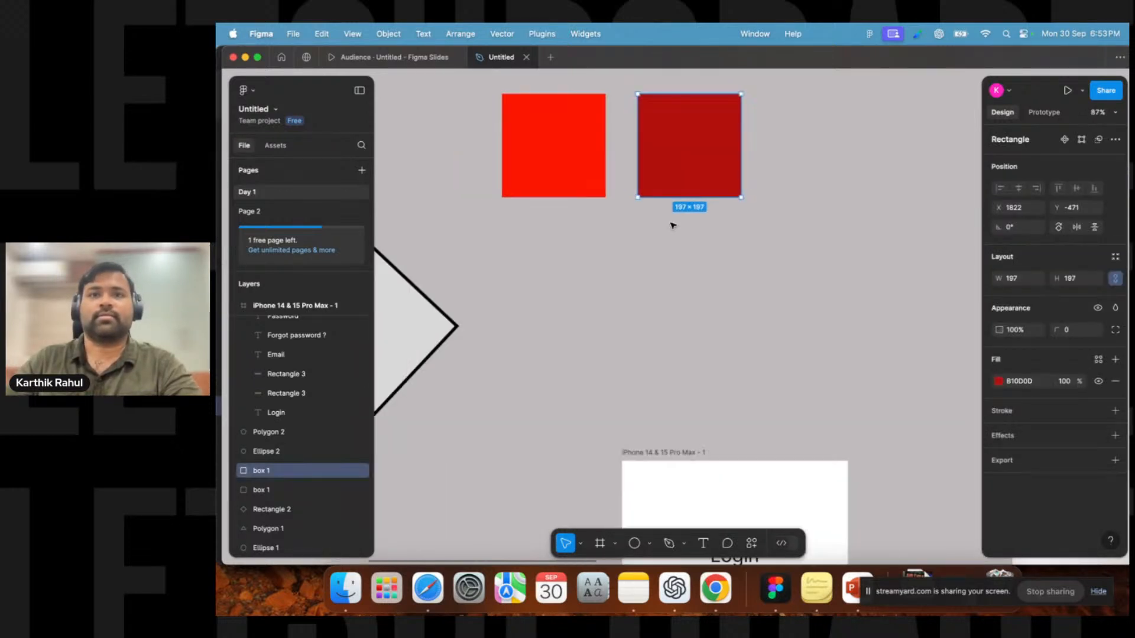
{"action": "scroll", "coordinate": [674, 249], "scroll_direction": "up", "scroll_amount": 2}
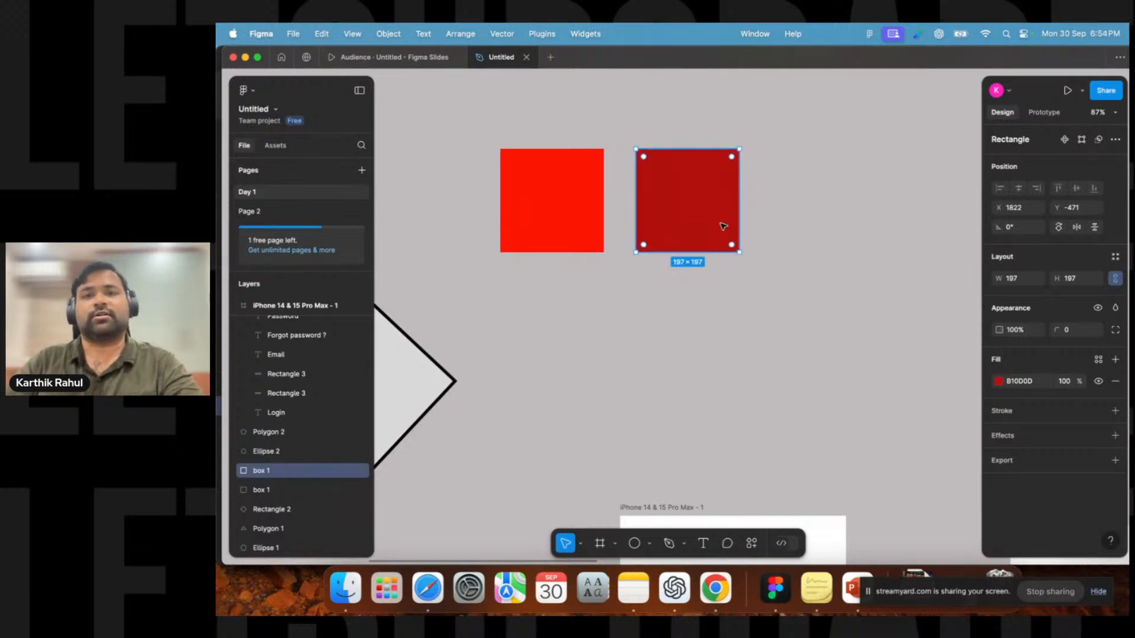
{"action": "left_click", "coordinate": [592, 222]}
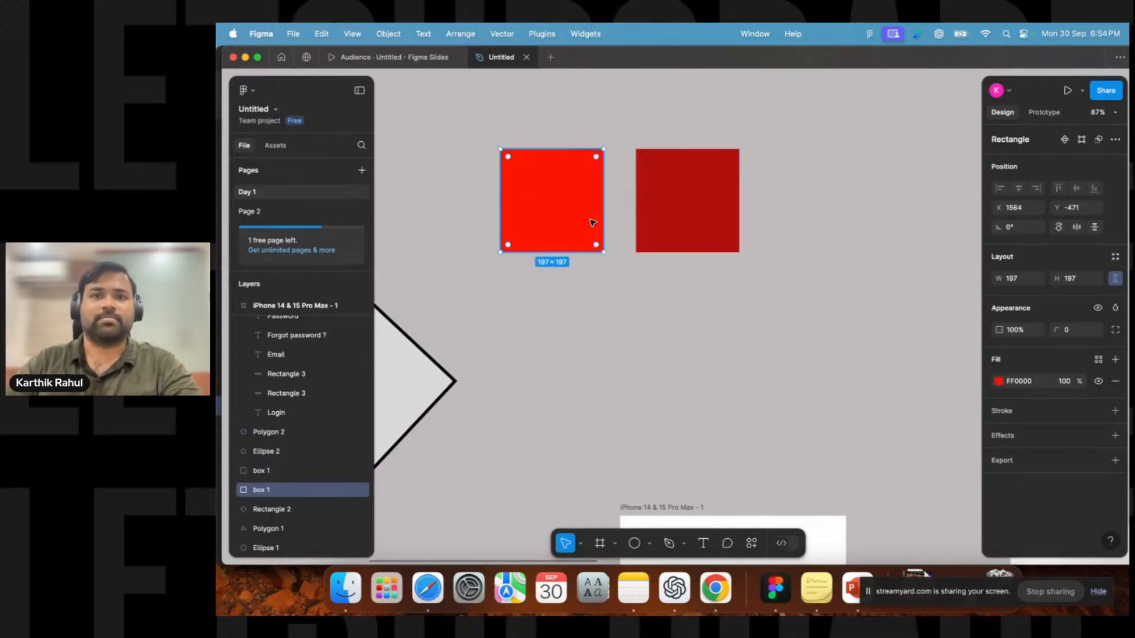
{"action": "left_click", "coordinate": [664, 212]}
{"action": "left_click", "coordinate": [1000, 382]}
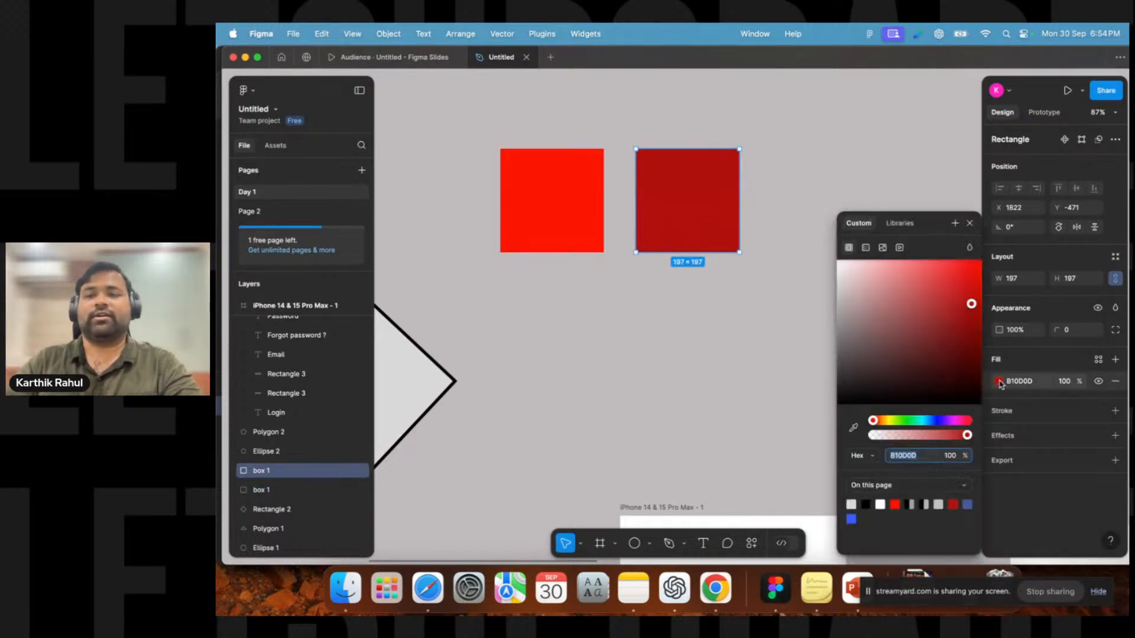
{"action": "left_click", "coordinate": [548, 214]}
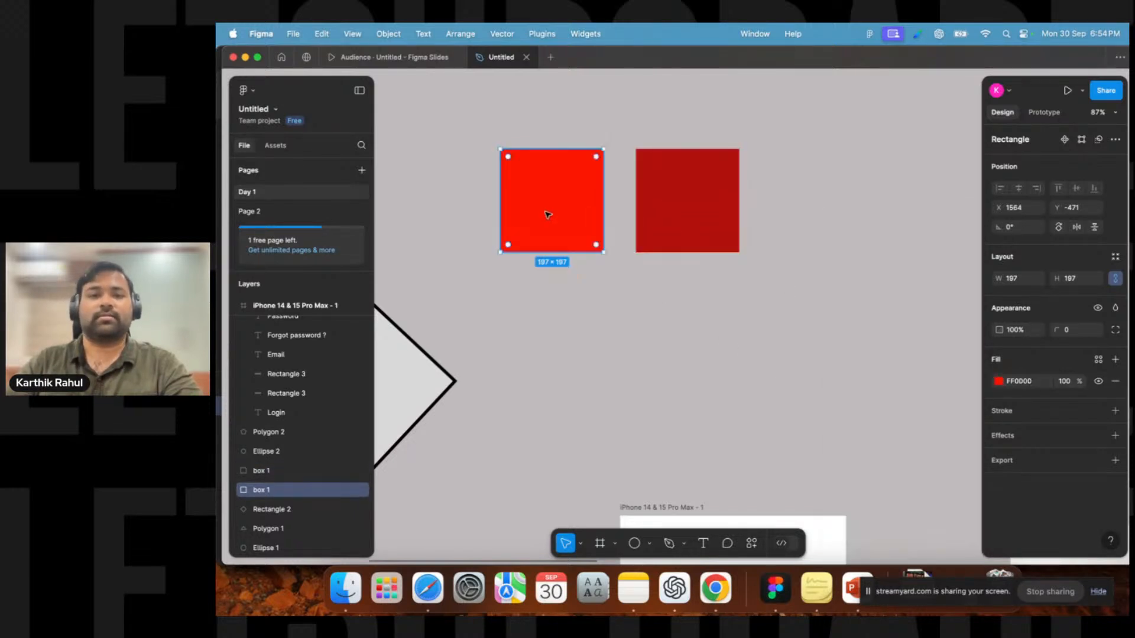
{"action": "left_click", "coordinate": [644, 205]}
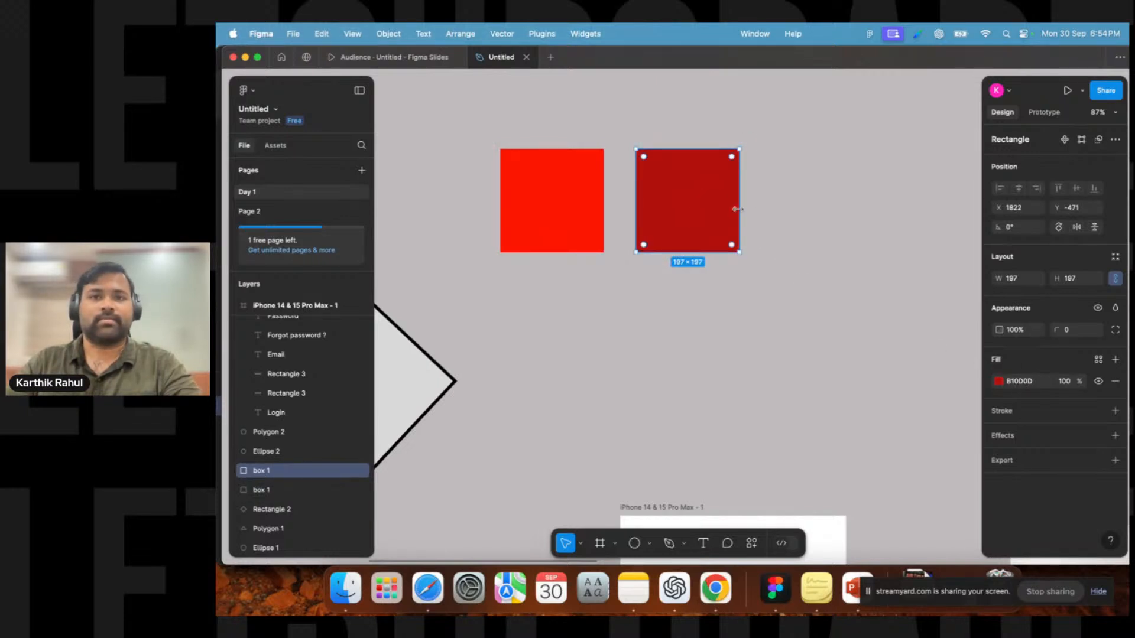
{"action": "scroll", "coordinate": [779, 247], "scroll_direction": "down", "scroll_amount": 5}
{"action": "left_click_drag", "start_coordinate": [732, 301], "coordinate": [609, 268]}
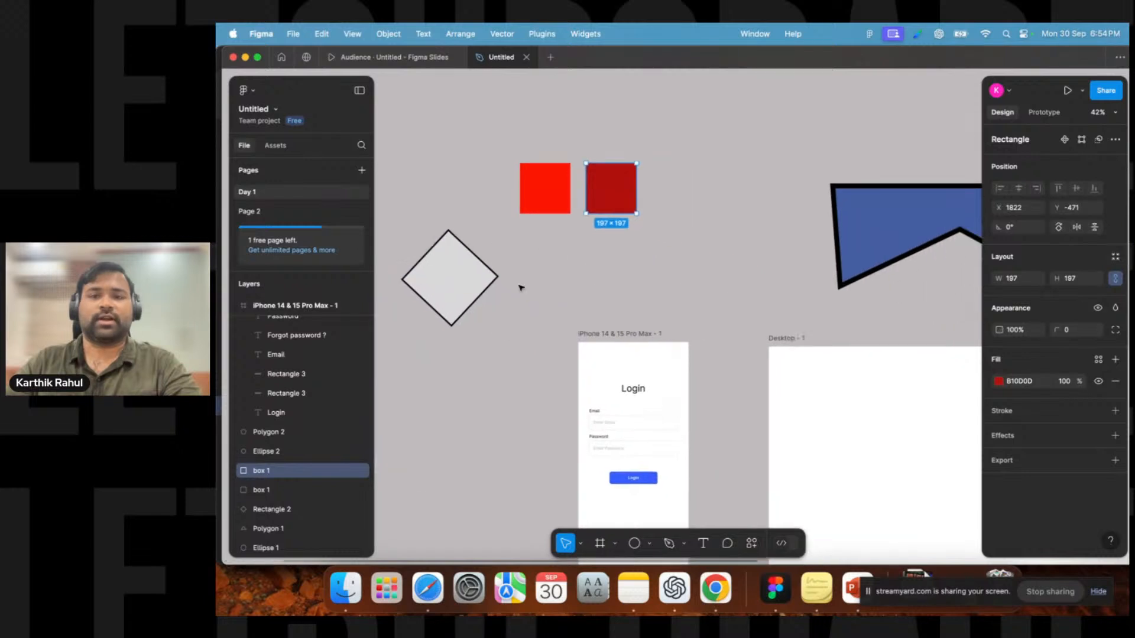
Draw a square about 321 × 321 with the Rectangle tool to the right of the red squares.
{"action": "left_click", "coordinate": [641, 544]}
{"action": "left_click", "coordinate": [647, 544]}
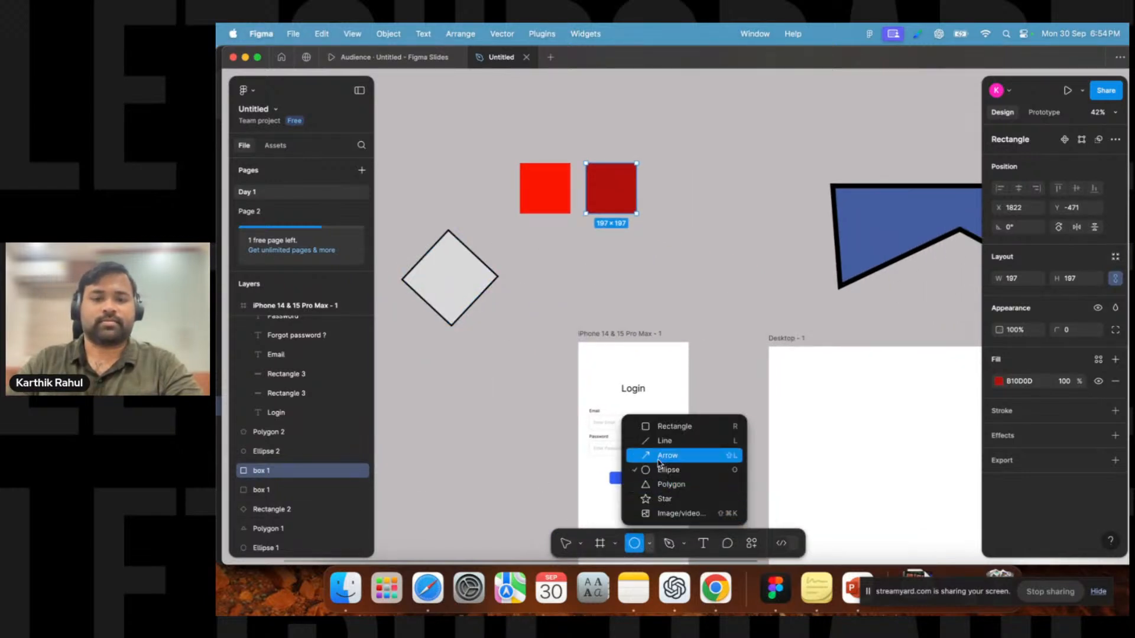
{"action": "left_click", "coordinate": [656, 424]}
{"action": "left_click_drag", "start_coordinate": [689, 143], "coordinate": [771, 226]}
Sample a fill colour for the new square with the eyedropper.
{"action": "left_click", "coordinate": [761, 343]}
{"action": "left_click", "coordinate": [885, 230]}
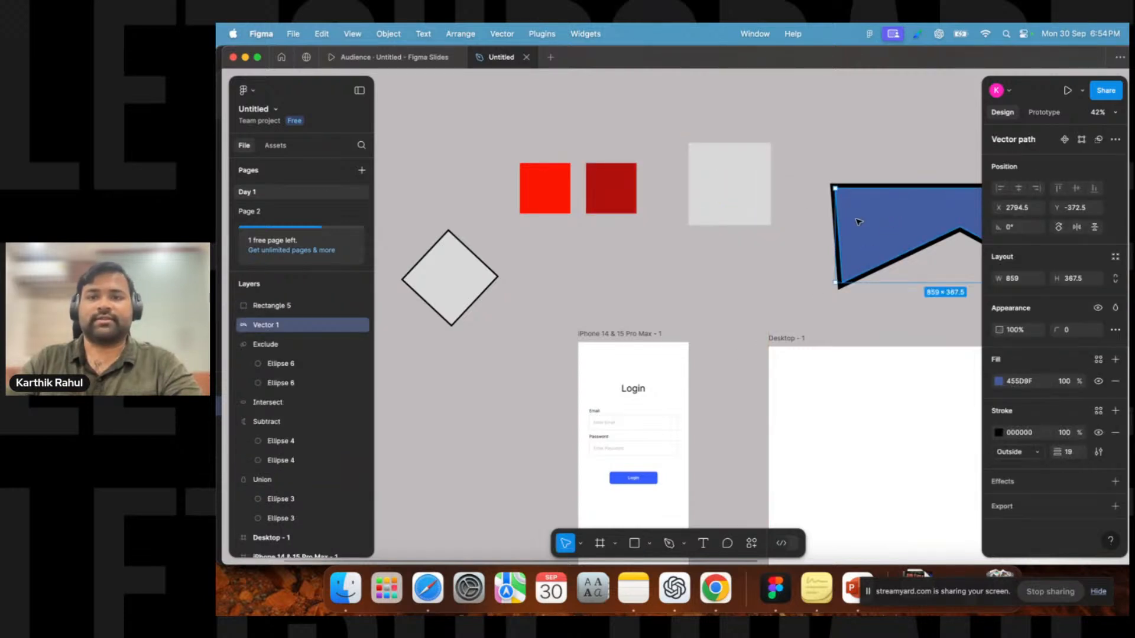
{"action": "left_click", "coordinate": [741, 175]}
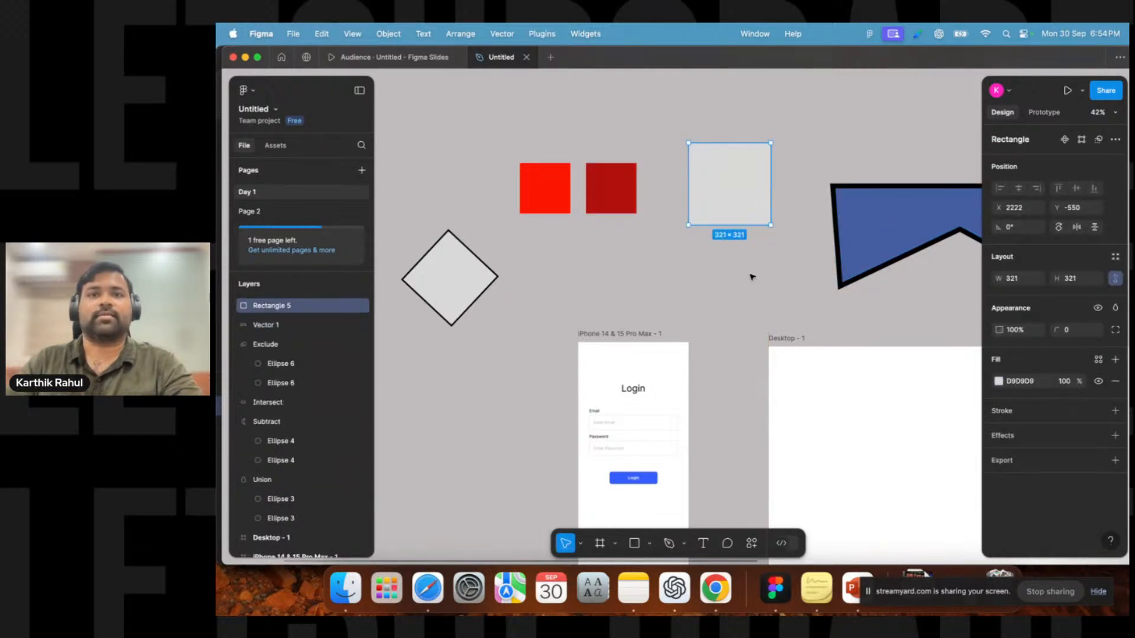
{"action": "left_click", "coordinate": [752, 277]}
{"action": "left_click", "coordinate": [720, 181]}
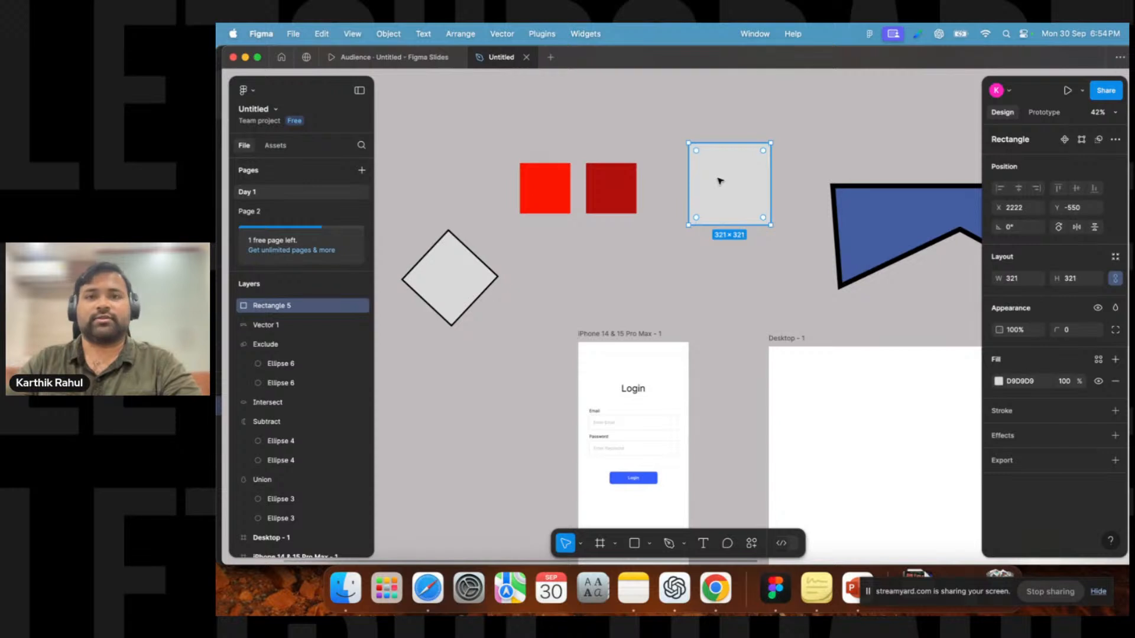
{"action": "scroll", "coordinate": [715, 139], "scroll_direction": "right", "scroll_amount": 5}
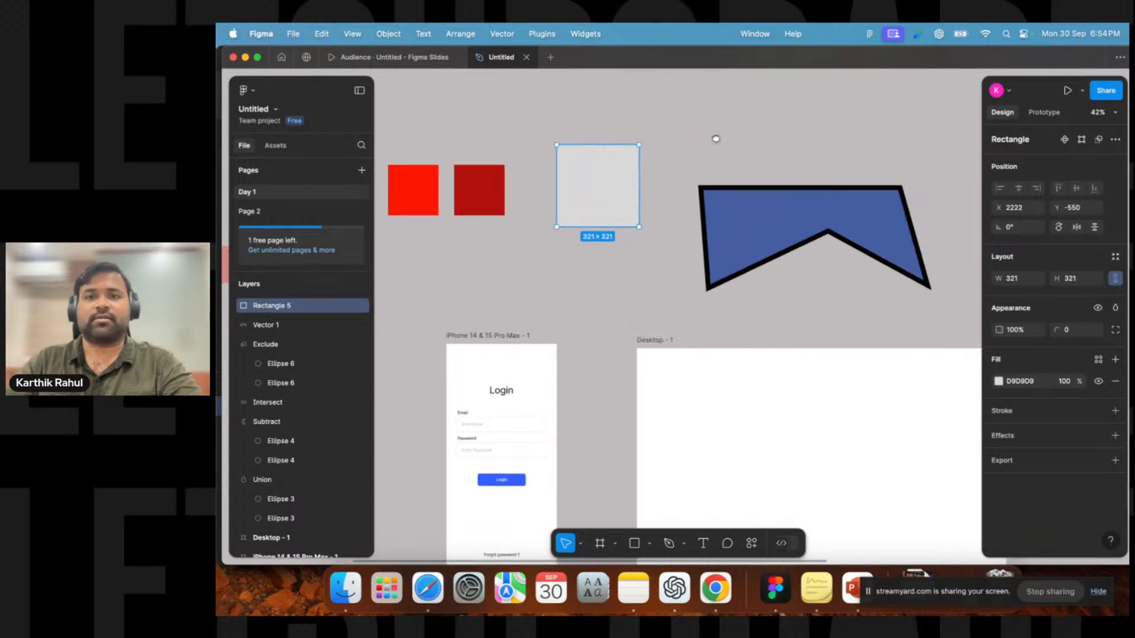
{"action": "left_click", "coordinate": [998, 382]}
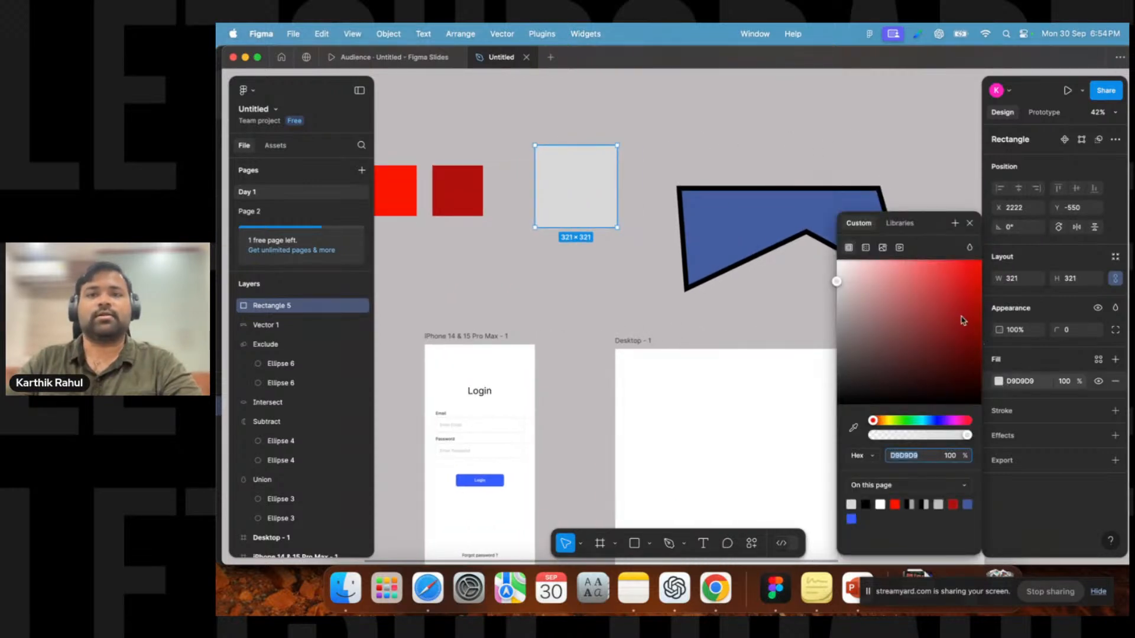
{"action": "left_click", "coordinate": [854, 428]}
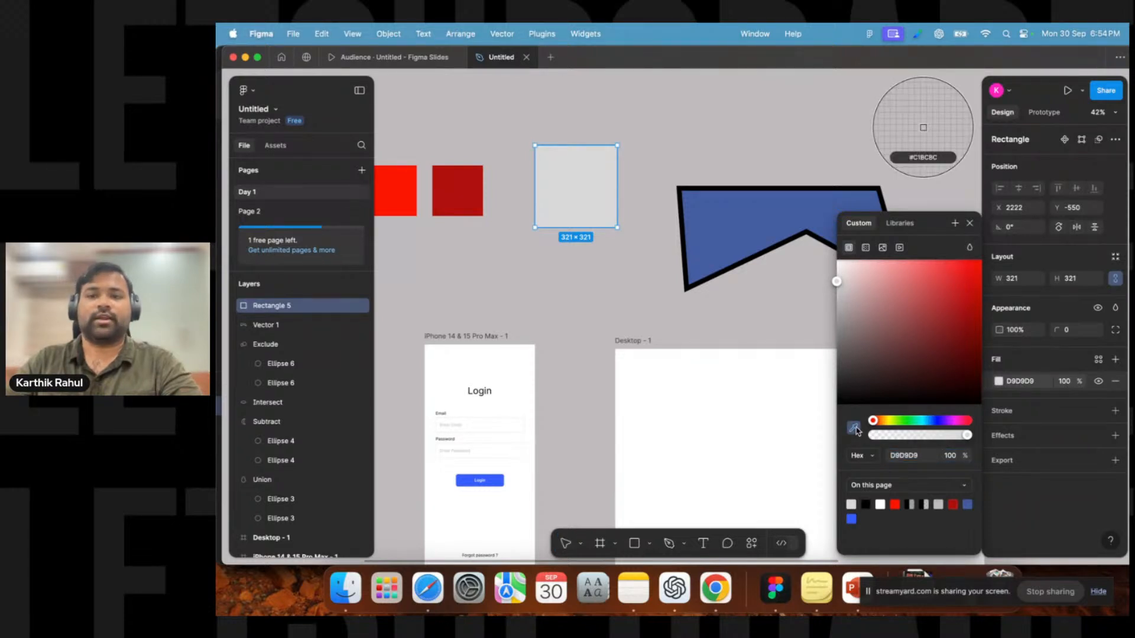
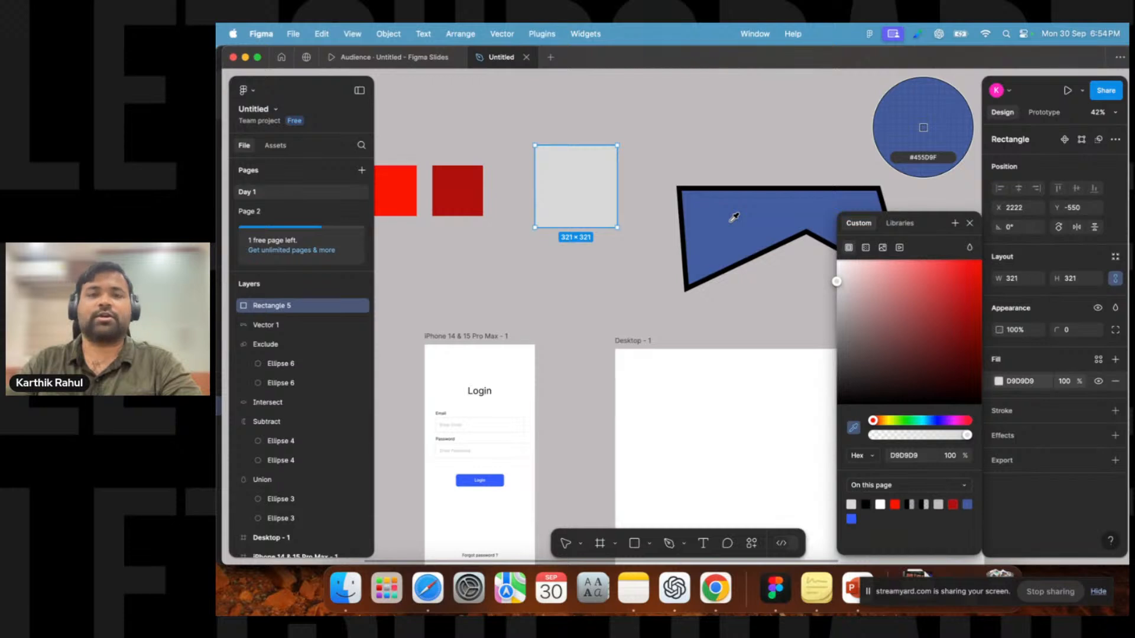
Fill the new square with the blue shape's colour using the eyedropper and nudge the square slightly down.
{"action": "left_click", "coordinate": [734, 217]}
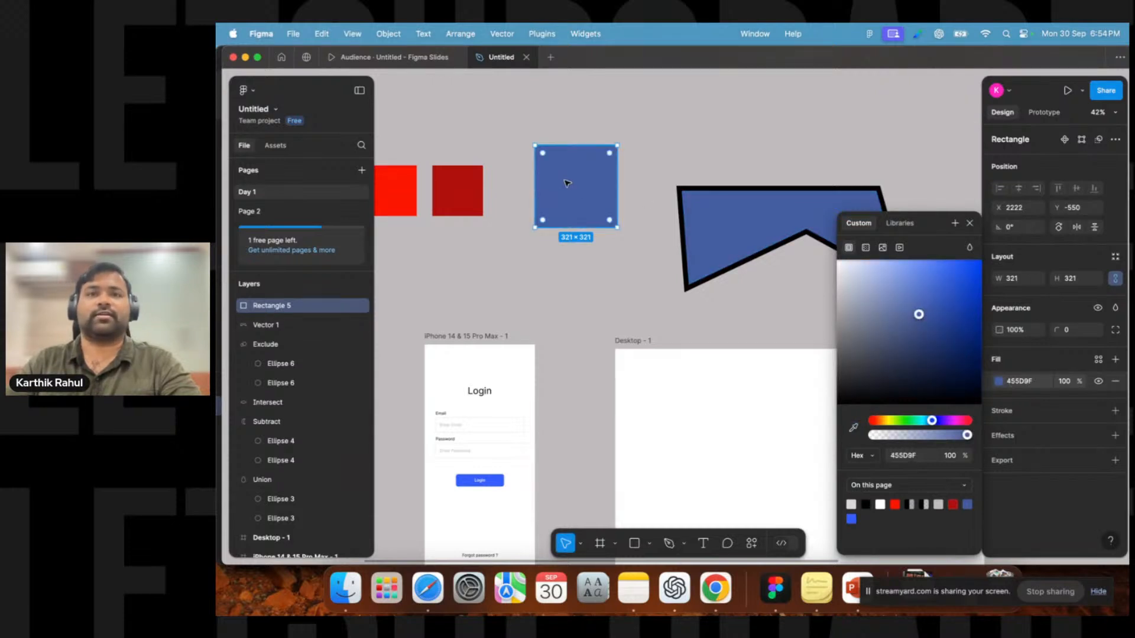
{"action": "left_click", "coordinate": [697, 158]}
{"action": "left_click", "coordinate": [603, 183]}
{"action": "mouse_move", "coordinate": [597, 203]}
{"action": "left_mouse_down"}
{"action": "mouse_move", "coordinate": [601, 285]}
{"action": "mouse_move", "coordinate": [571, 195]}
{"action": "mouse_move", "coordinate": [584, 220]}
{"action": "left_mouse_up"}
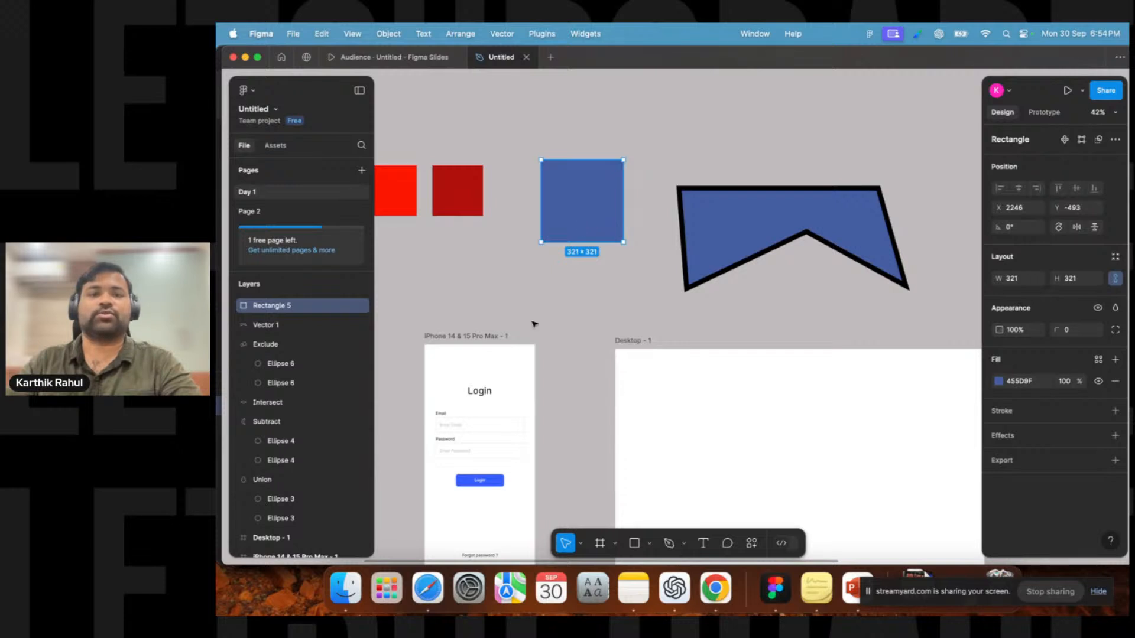
{"action": "left_click_drag", "start_coordinate": [522, 311], "coordinate": [631, 236]}
Recolour the Login button by sampling the dark red square's colour with the eyedropper.
{"action": "left_click", "coordinate": [565, 126]}
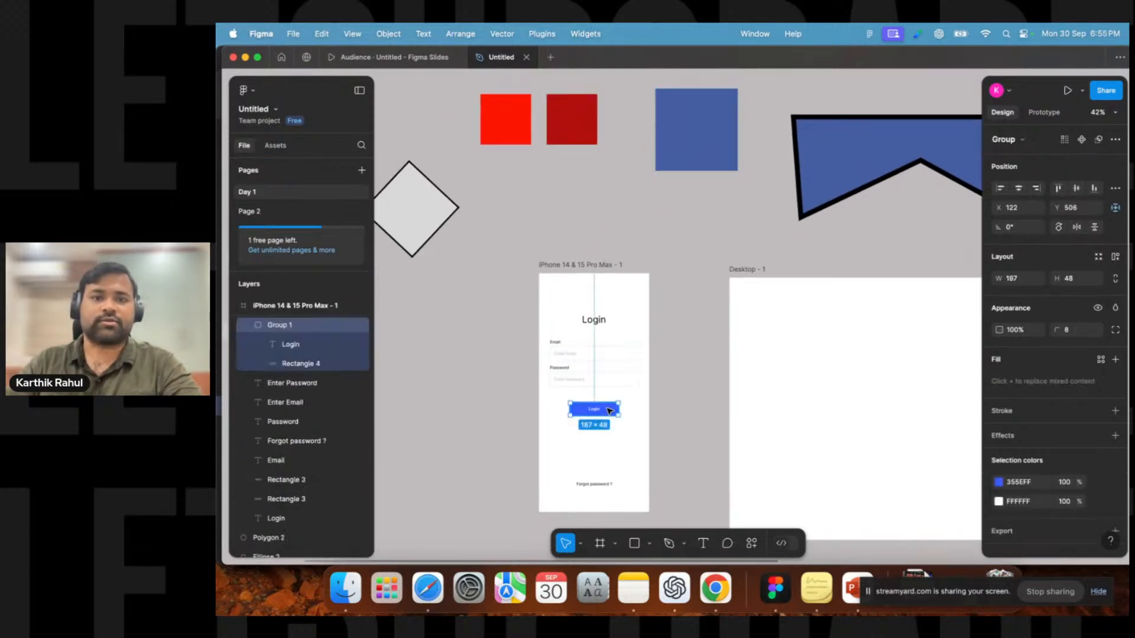
{"action": "left_click", "coordinate": [609, 411]}
{"action": "scroll", "coordinate": [609, 412], "scroll_direction": "up", "scroll_amount": 5}
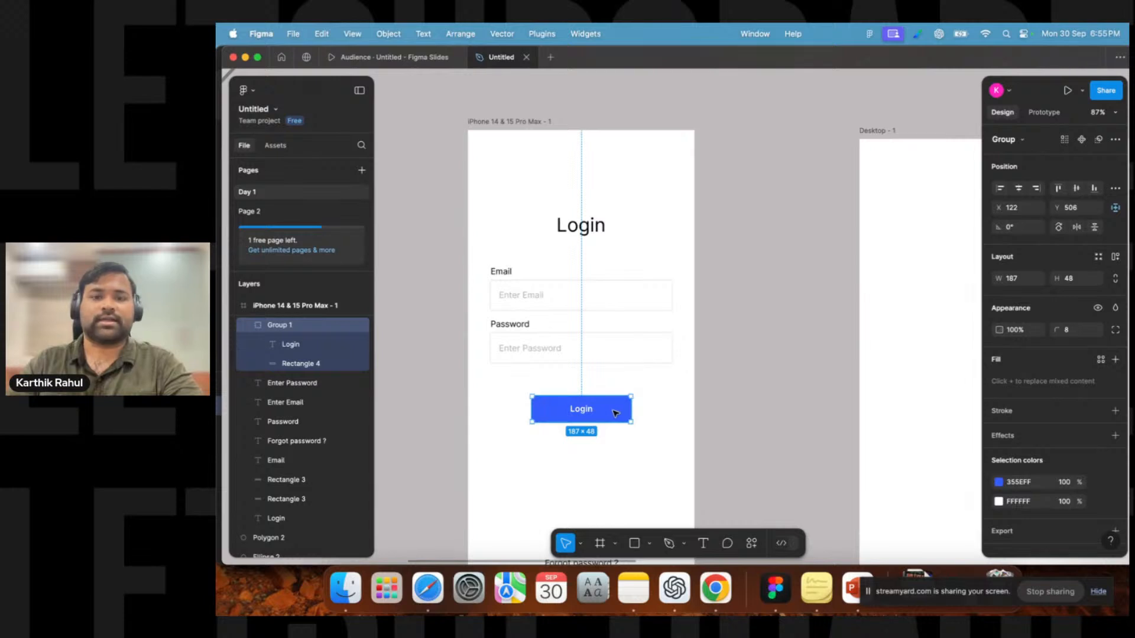
{"action": "left_click", "coordinate": [999, 482]}
{"action": "scroll", "coordinate": [720, 257], "scroll_direction": "down", "scroll_amount": 8}
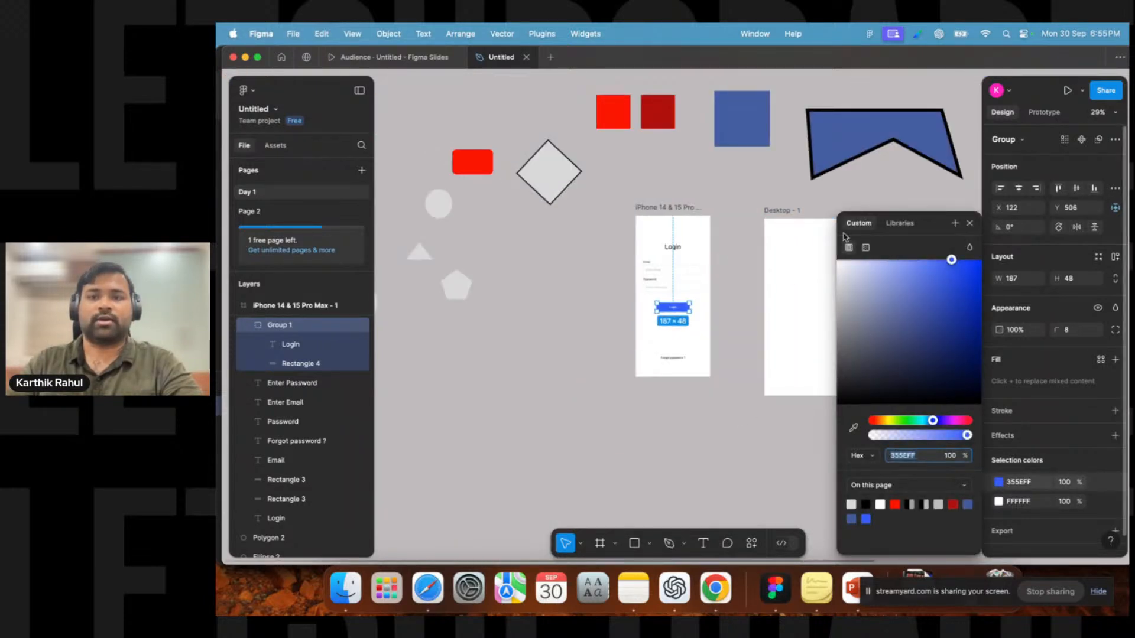
{"action": "left_click", "coordinate": [854, 427]}
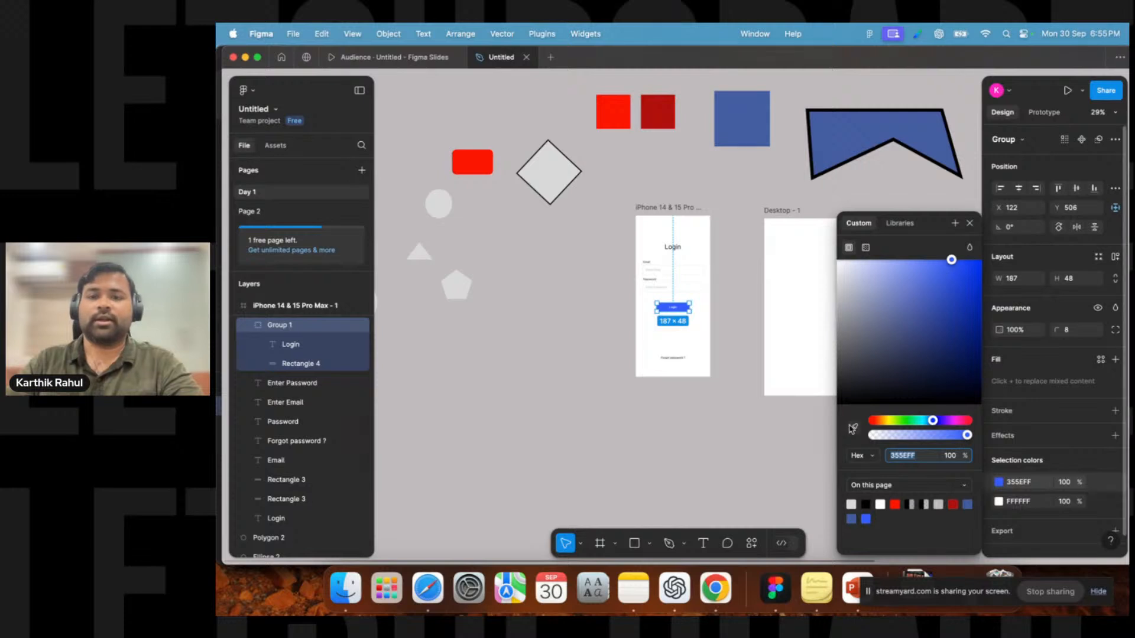
{"action": "left_click", "coordinate": [662, 113]}
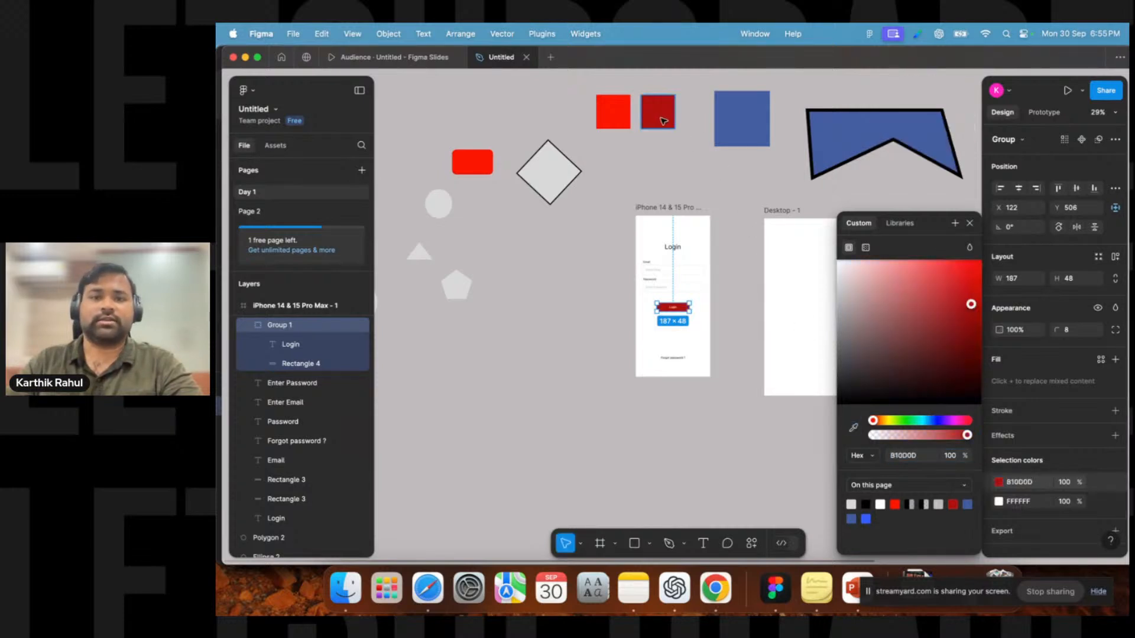
Zoom in to inspect the recoloured Login button and its selection colours.
{"action": "left_click", "coordinate": [705, 314]}
{"action": "scroll", "coordinate": [705, 313], "scroll_direction": "up", "scroll_amount": 5}
{"action": "scroll", "coordinate": [678, 293], "scroll_direction": "up", "scroll_amount": 5}
{"action": "scroll", "coordinate": [670, 294], "scroll_direction": "down", "scroll_amount": 6}
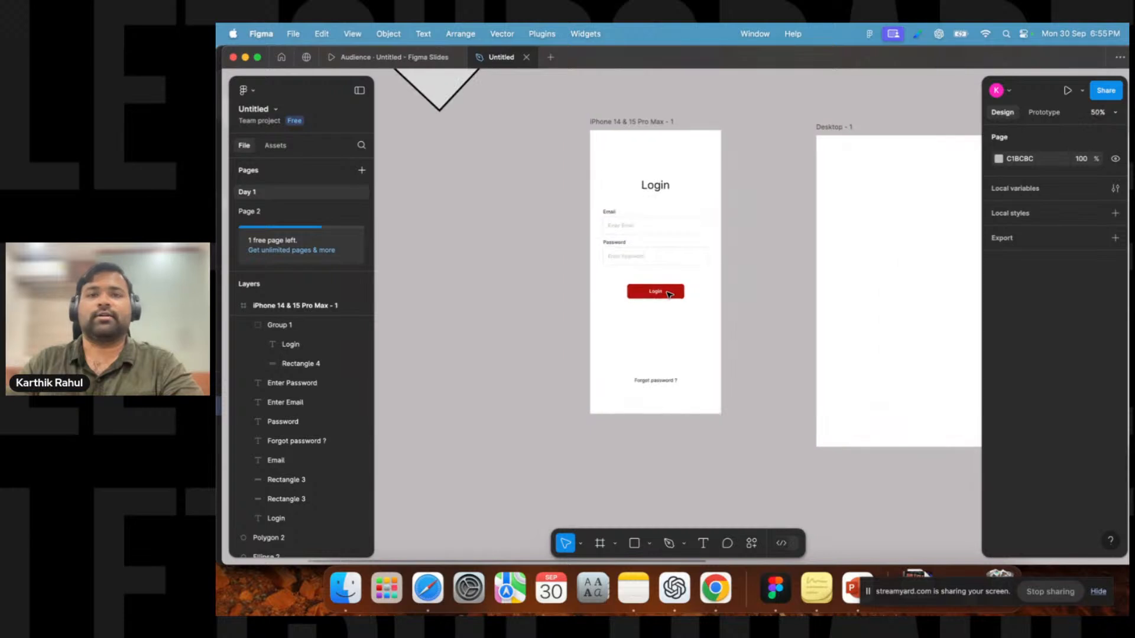
{"action": "left_click", "coordinate": [655, 291]}
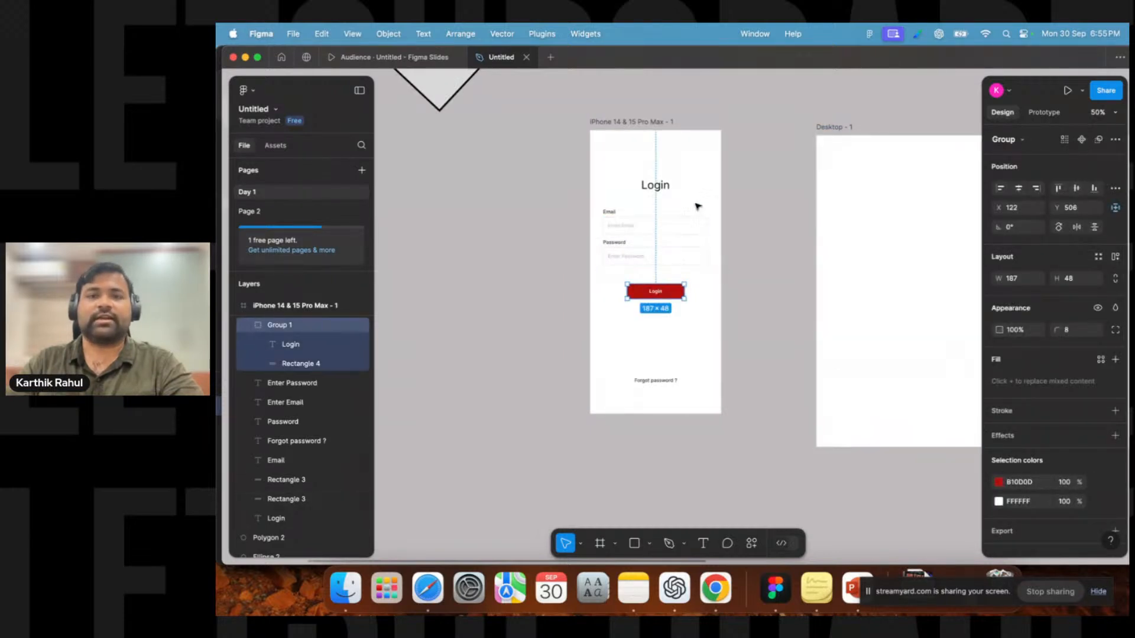
{"action": "scroll", "coordinate": [717, 201], "scroll_direction": "down", "scroll_amount": 4}
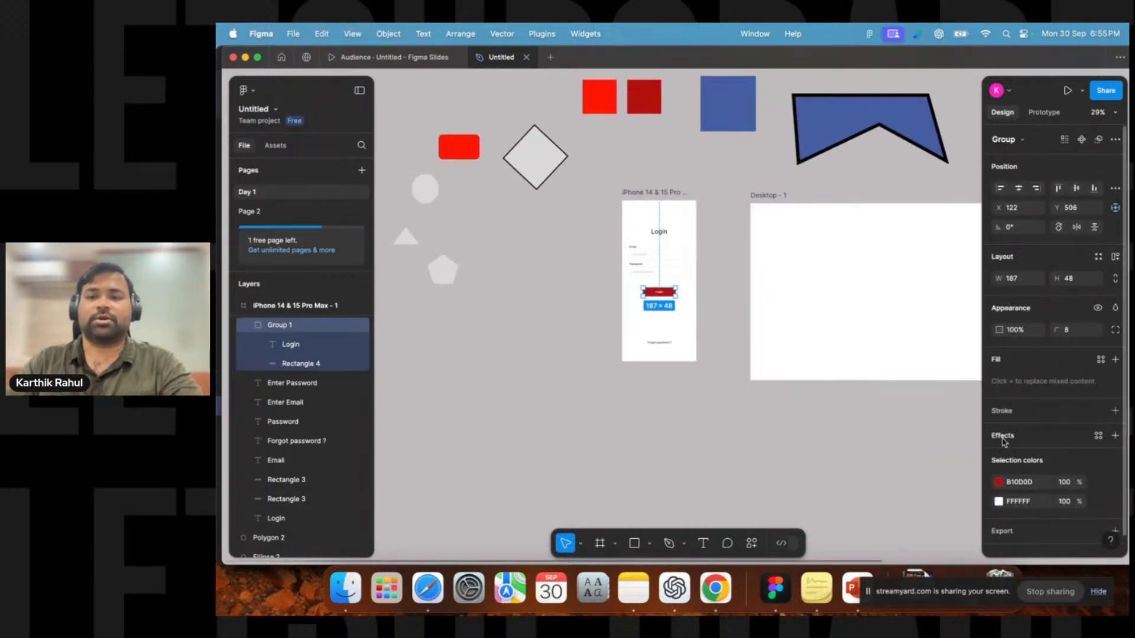
{"action": "left_click", "coordinate": [998, 484]}
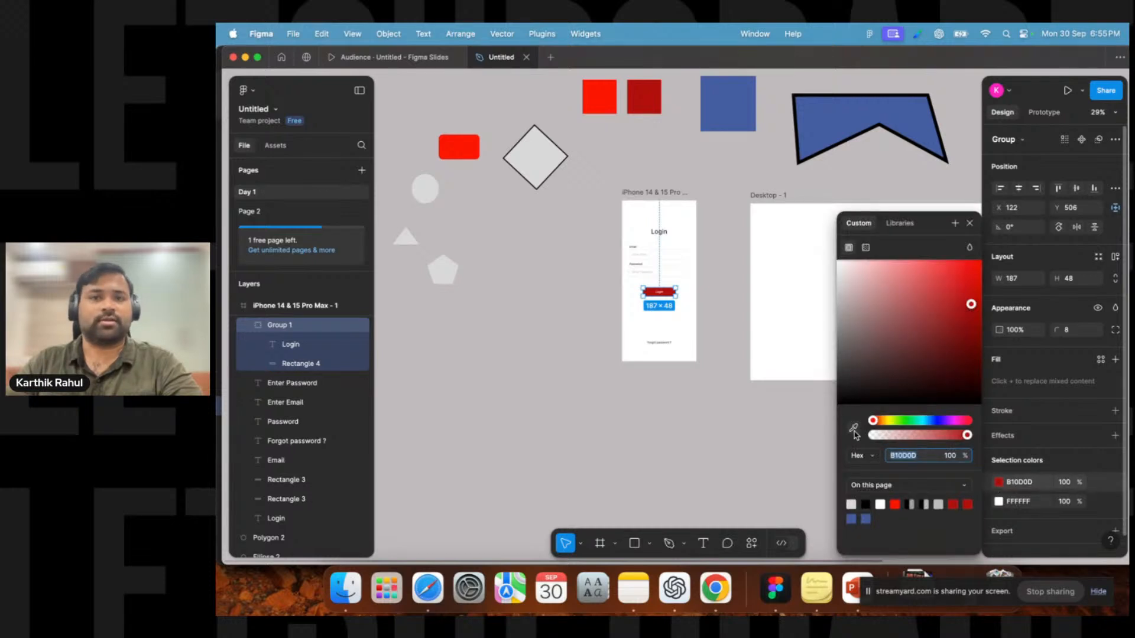
{"action": "left_click", "coordinate": [970, 223]}
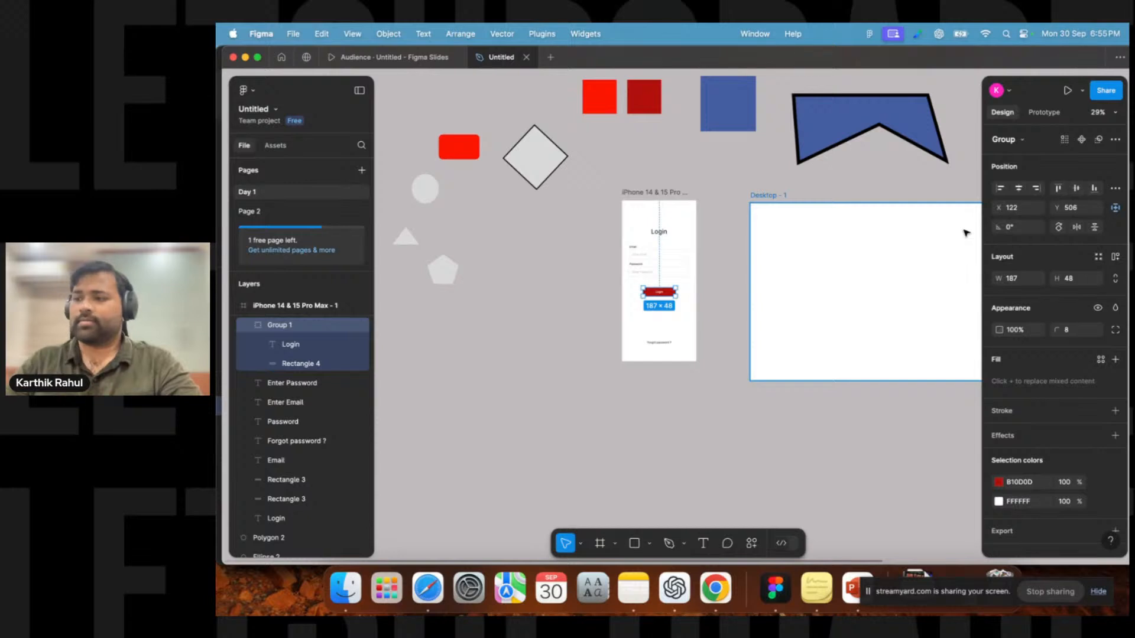
Select the Desktop frame and browse the suggested plugins and widgets in the Actions menu.
{"action": "left_click", "coordinate": [714, 273]}
{"action": "left_click_drag", "start_coordinate": [740, 203], "coordinate": [652, 228]}
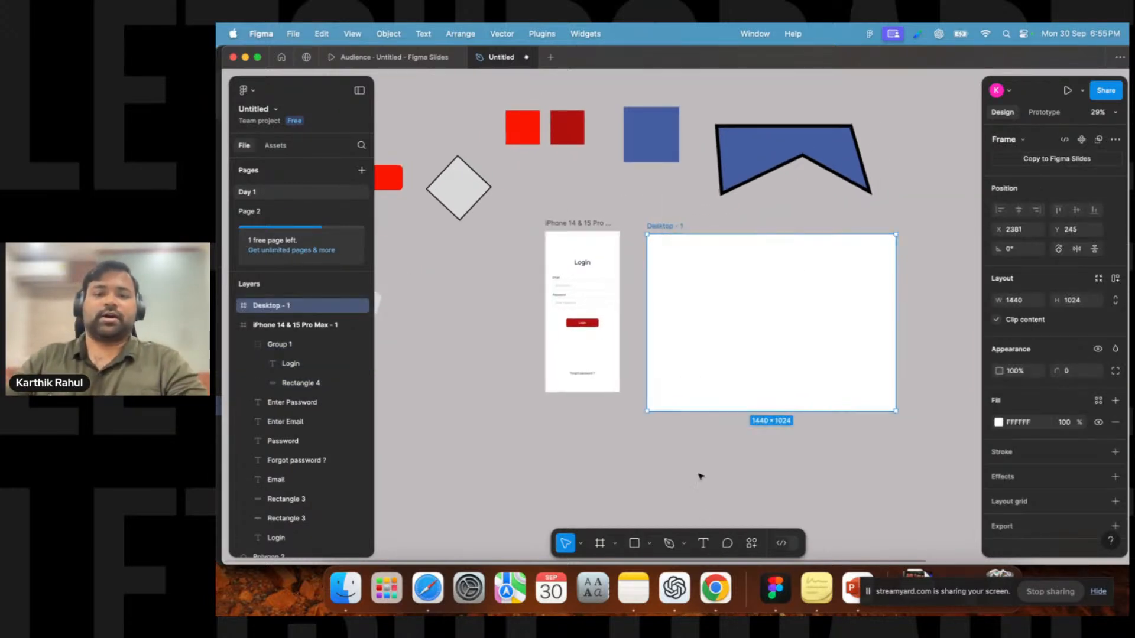
{"action": "left_click", "coordinate": [753, 545]}
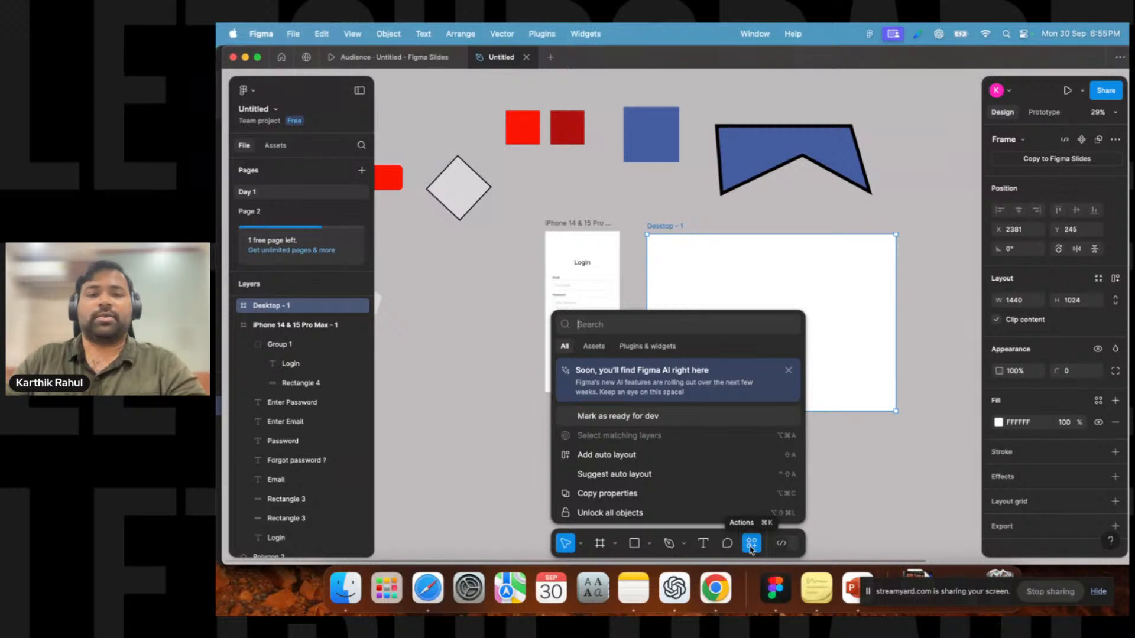
{"action": "left_click", "coordinate": [633, 349]}
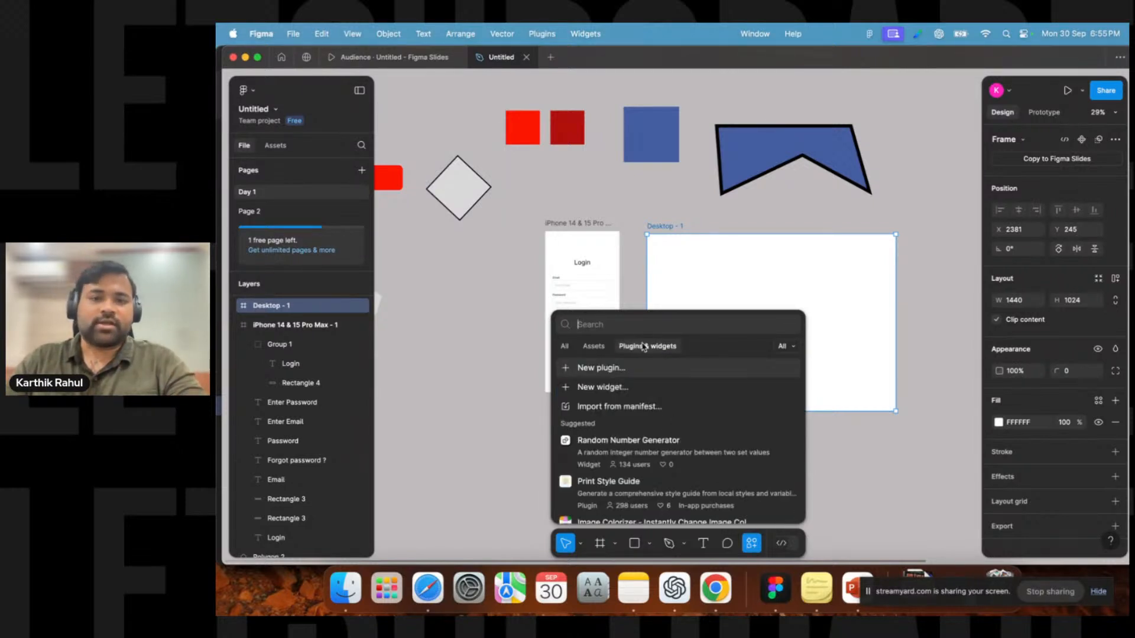
{"action": "scroll", "coordinate": [643, 456], "scroll_direction": "down", "scroll_amount": 3}
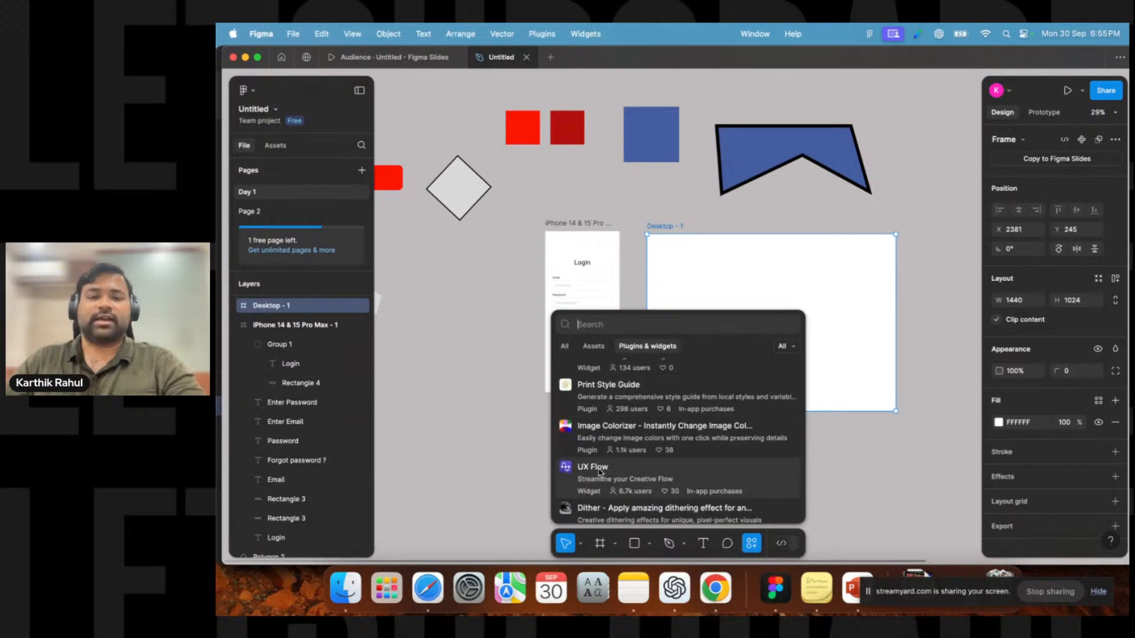
{"action": "scroll", "coordinate": [643, 457], "scroll_direction": "down", "scroll_amount": 2}
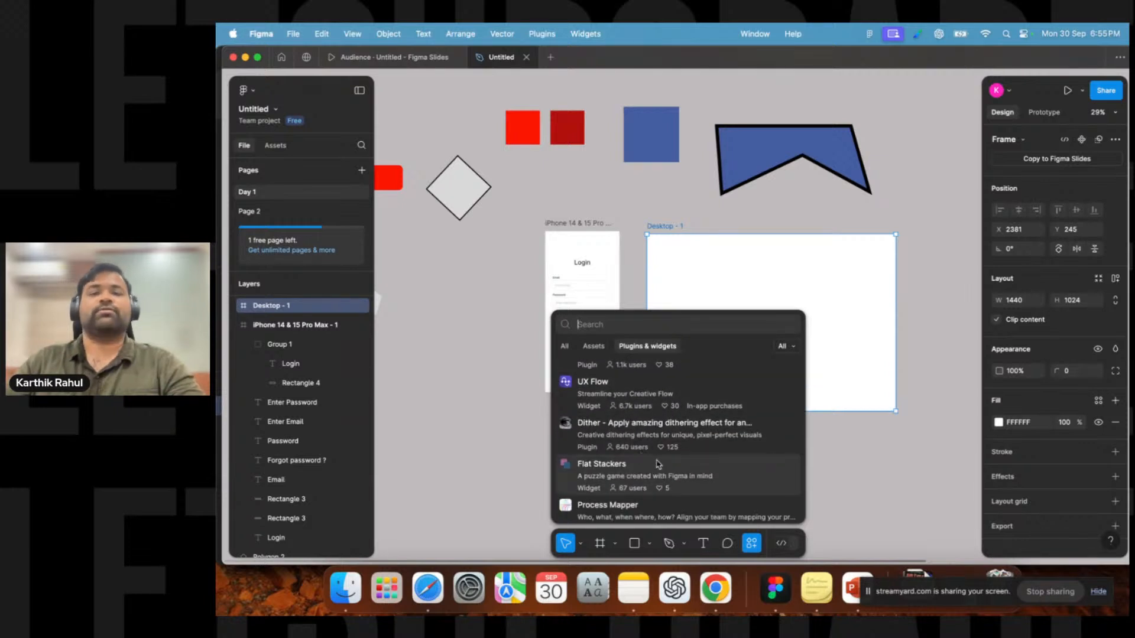
{"action": "scroll", "coordinate": [647, 434], "scroll_direction": "up", "scroll_amount": 5}
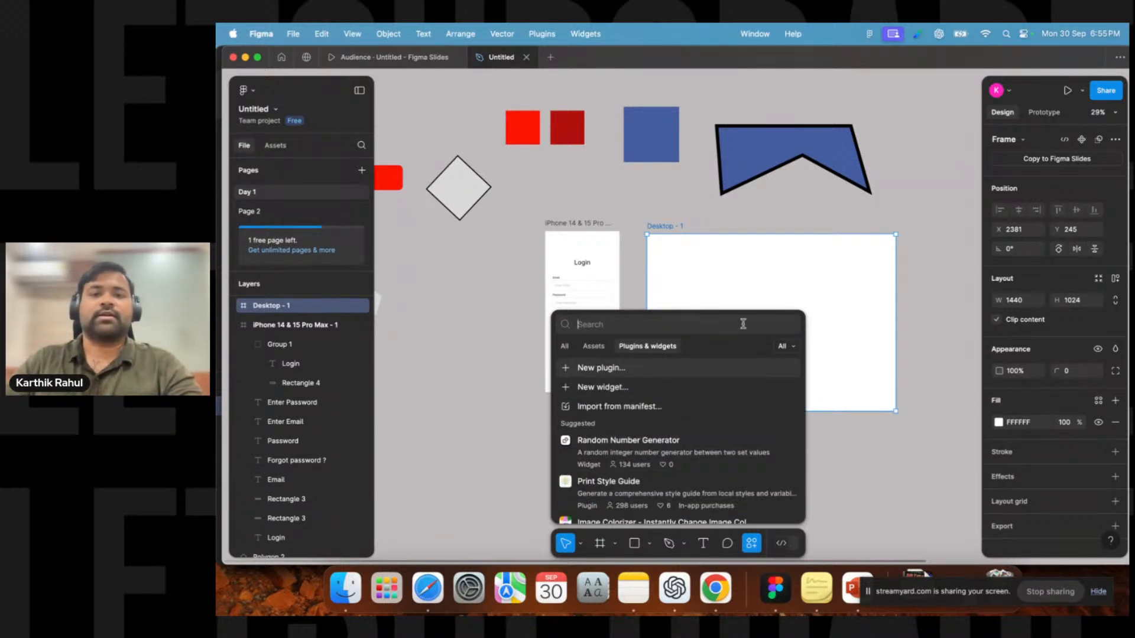
{"action": "left_click", "coordinate": [867, 454]}
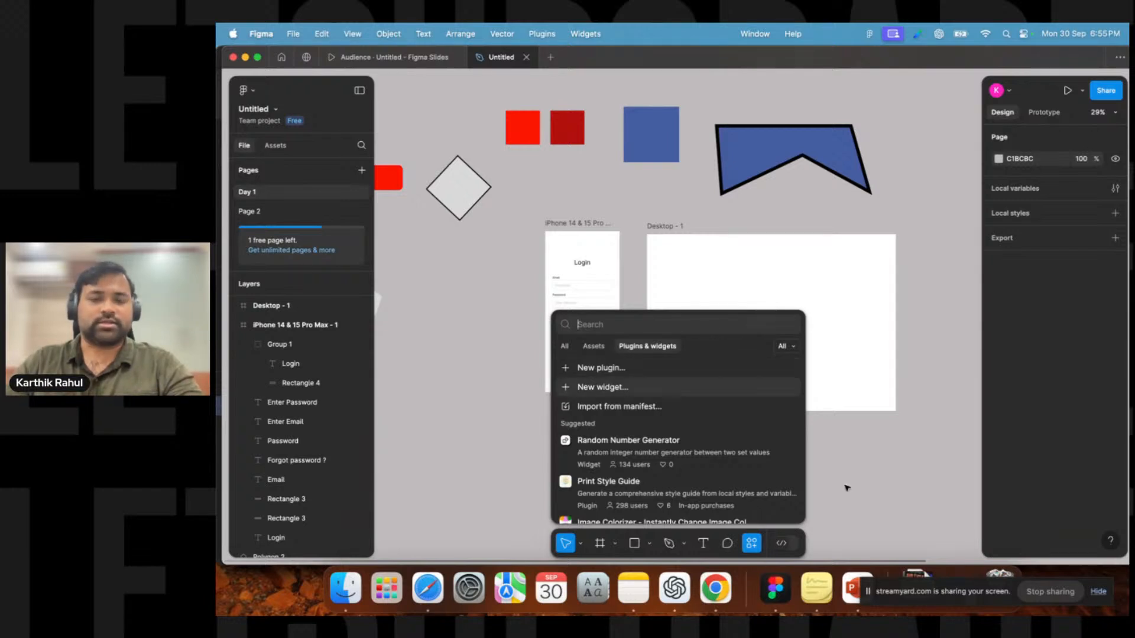
Switch to Chrome, search for pixels and open the Pexels stock photo website.
{"action": "left_click", "coordinate": [752, 543]}
{"action": "left_click", "coordinate": [713, 593]}
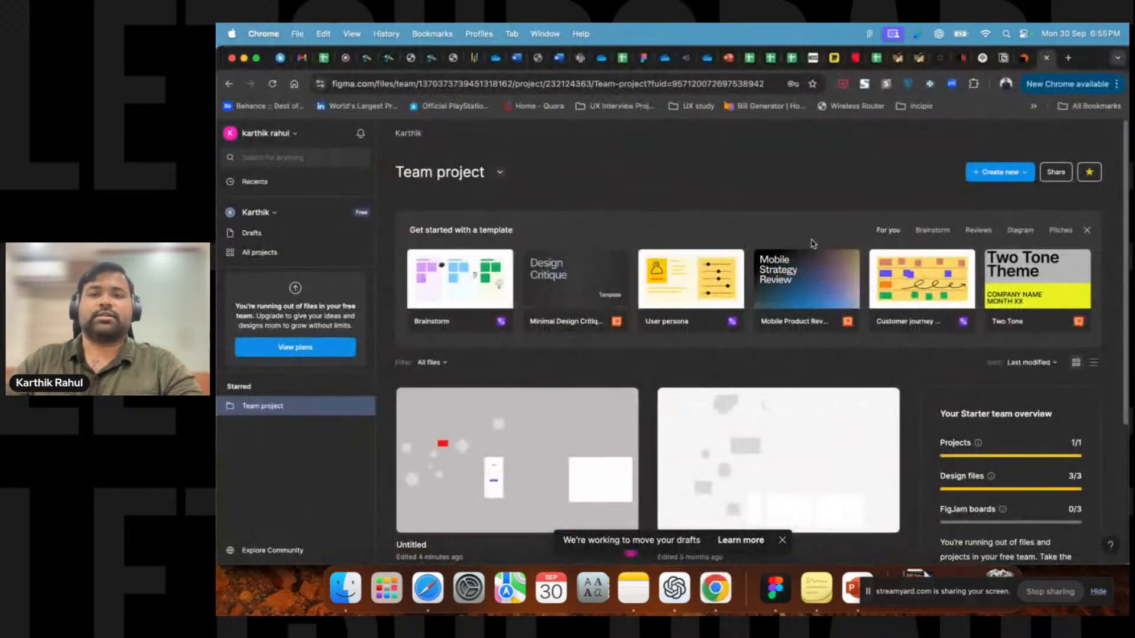
{"action": "left_click", "coordinate": [1068, 57]}
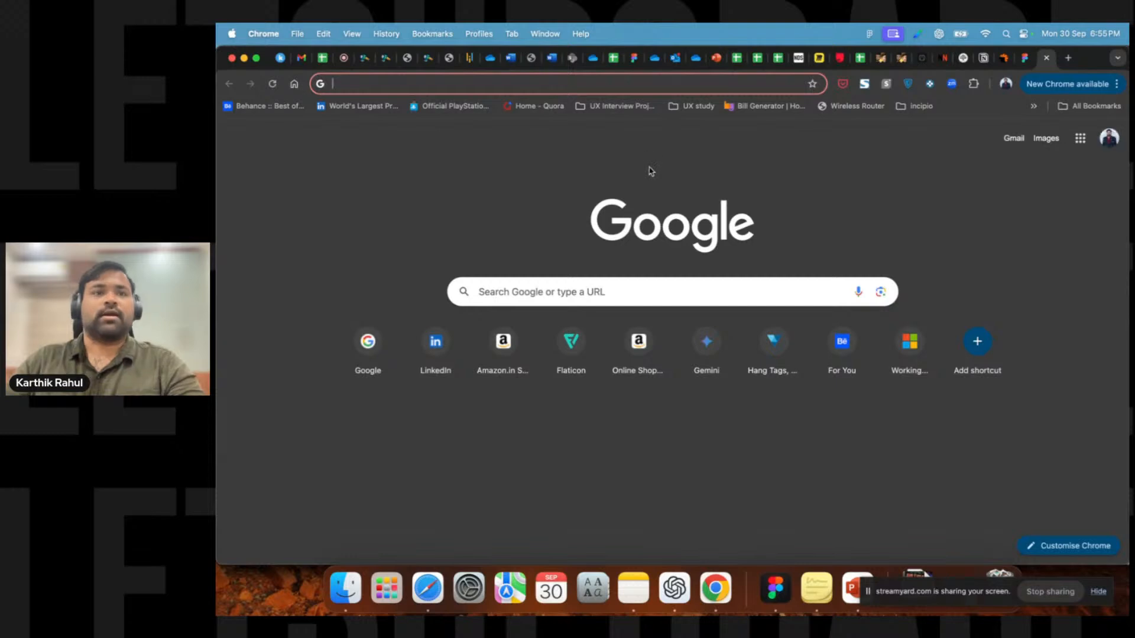
{"action": "type", "text": "pixels"}
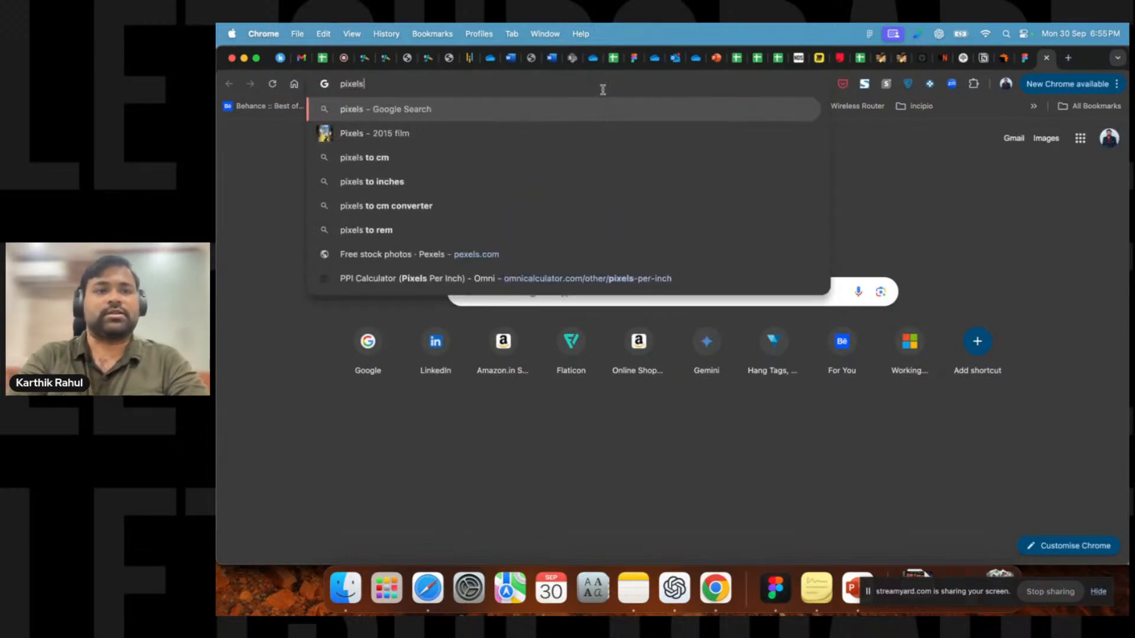
{"action": "key", "text": "Return"}
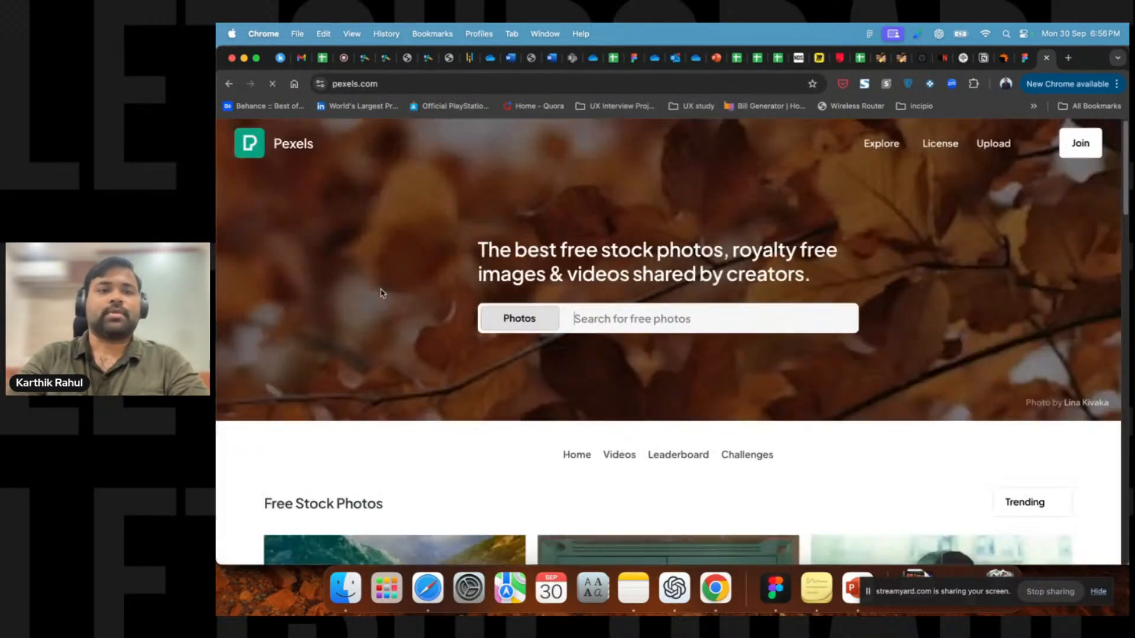
{"action": "left_click", "coordinate": [381, 293]}
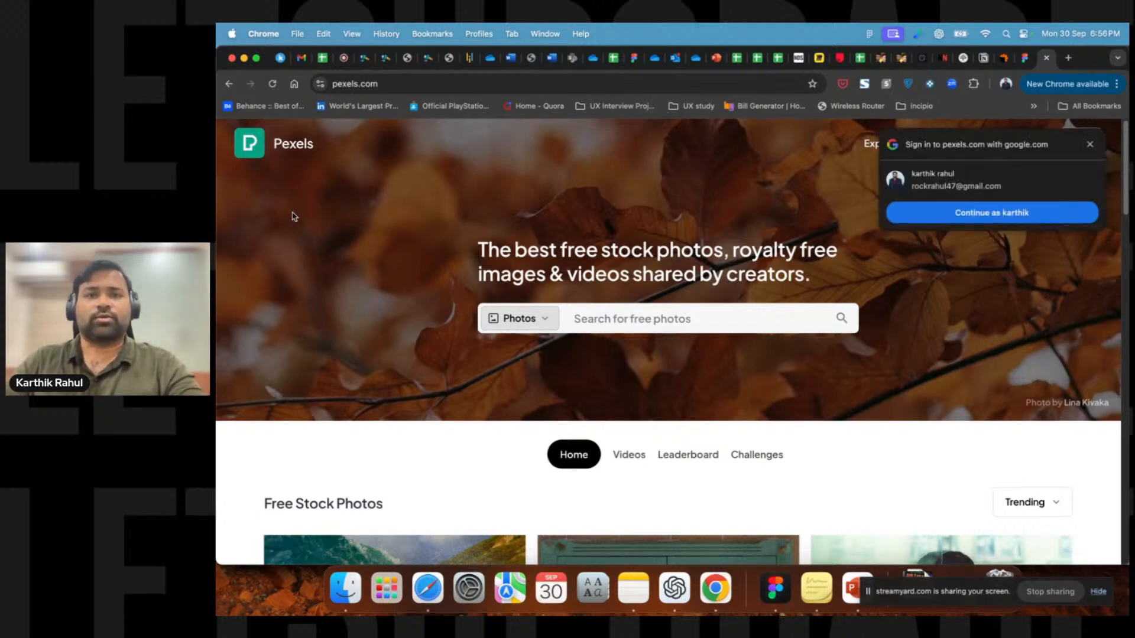
{"action": "left_click", "coordinate": [1090, 144]}
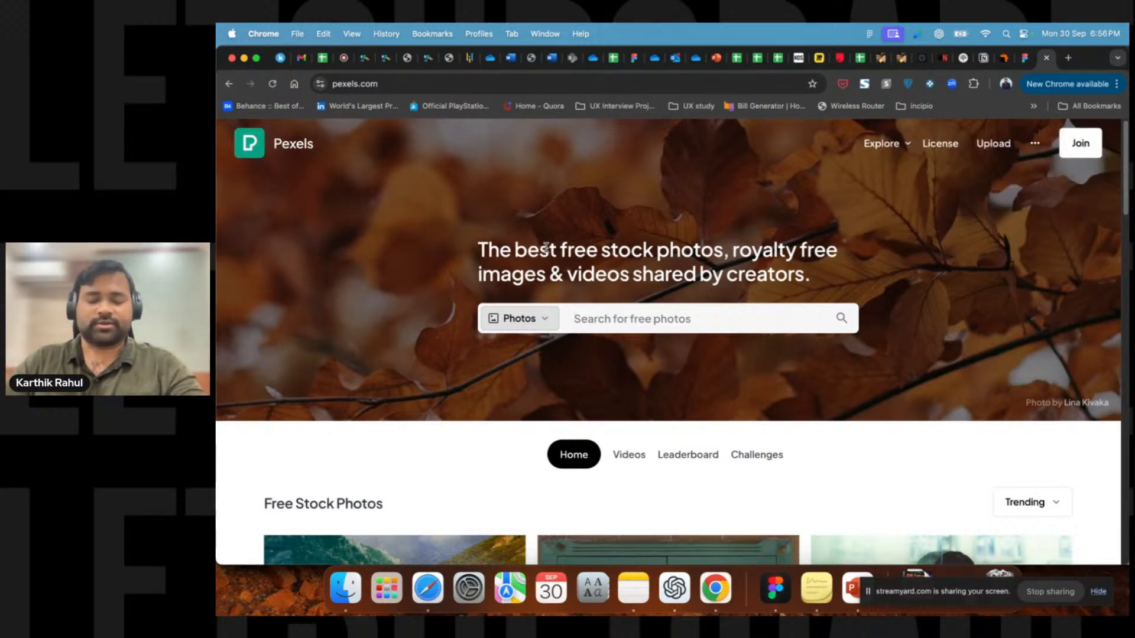
Open the mountain road photo on Pexels and copy the image.
{"action": "scroll", "coordinate": [715, 265], "scroll_direction": "down", "scroll_amount": 6}
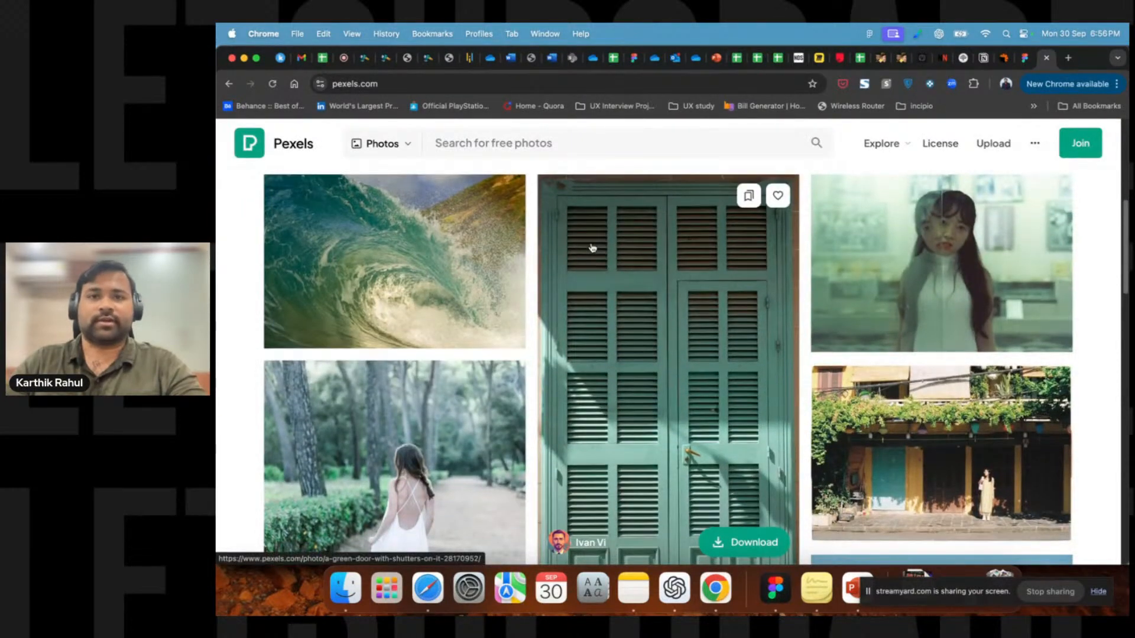
{"action": "scroll", "coordinate": [592, 247], "scroll_direction": "down", "scroll_amount": 5}
{"action": "scroll", "coordinate": [592, 248], "scroll_direction": "up", "scroll_amount": 3}
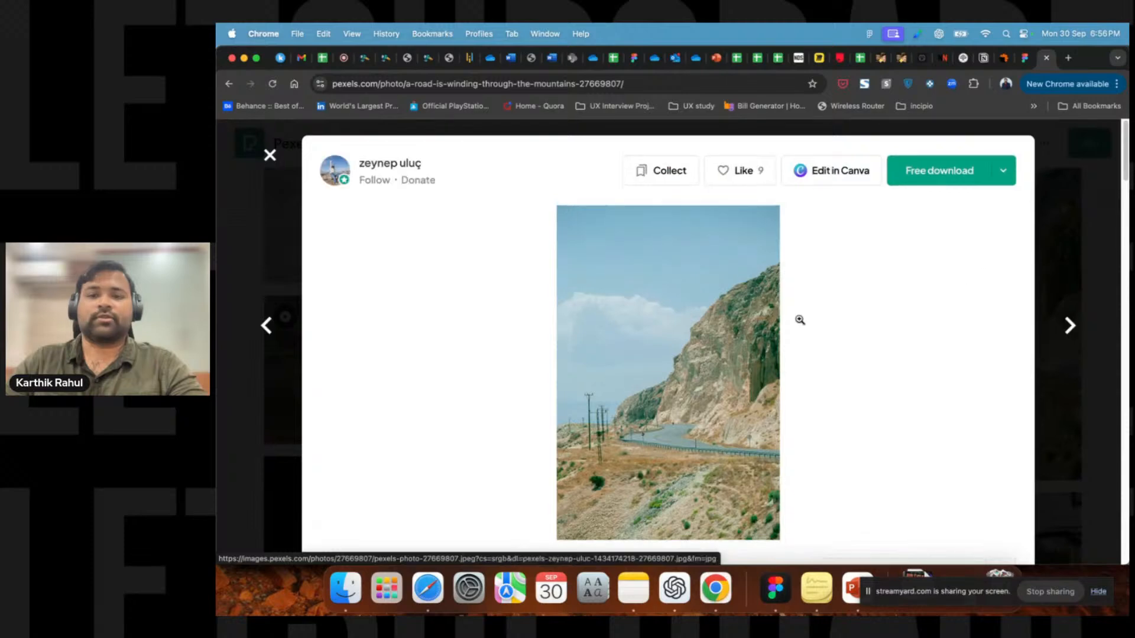
{"action": "right_click", "coordinate": [713, 329]}
{"action": "left_click", "coordinate": [759, 364]}
{"action": "scroll", "coordinate": [756, 362], "scroll_direction": "down", "scroll_amount": 4}
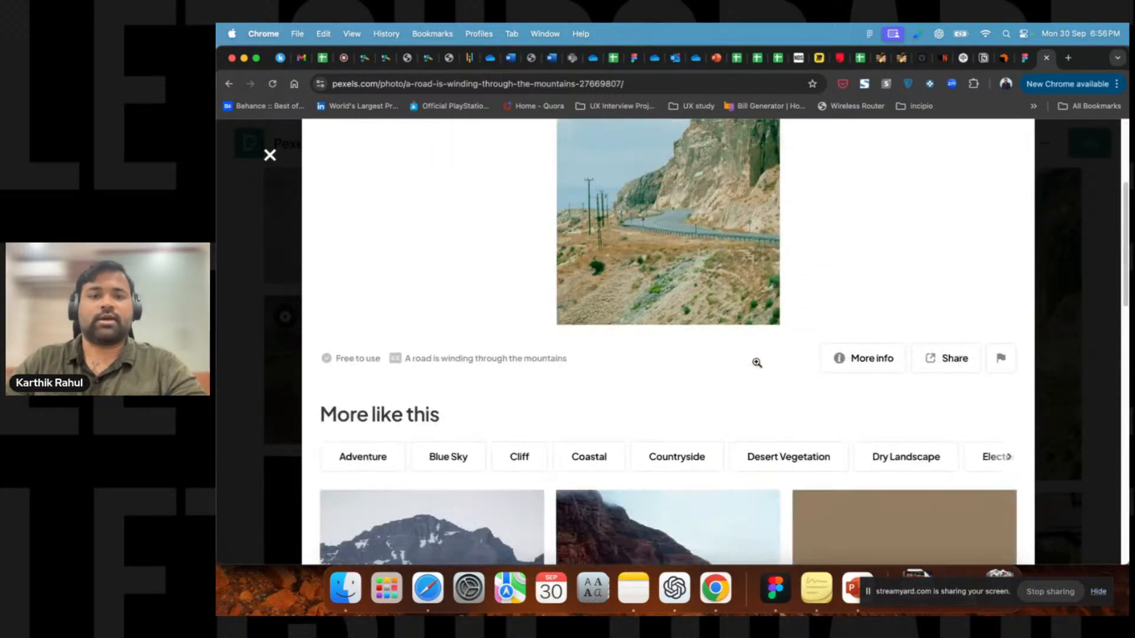
{"action": "scroll", "coordinate": [446, 444], "scroll_direction": "up", "scroll_amount": 4}
{"action": "scroll", "coordinate": [337, 400], "scroll_direction": "down", "scroll_amount": 5}
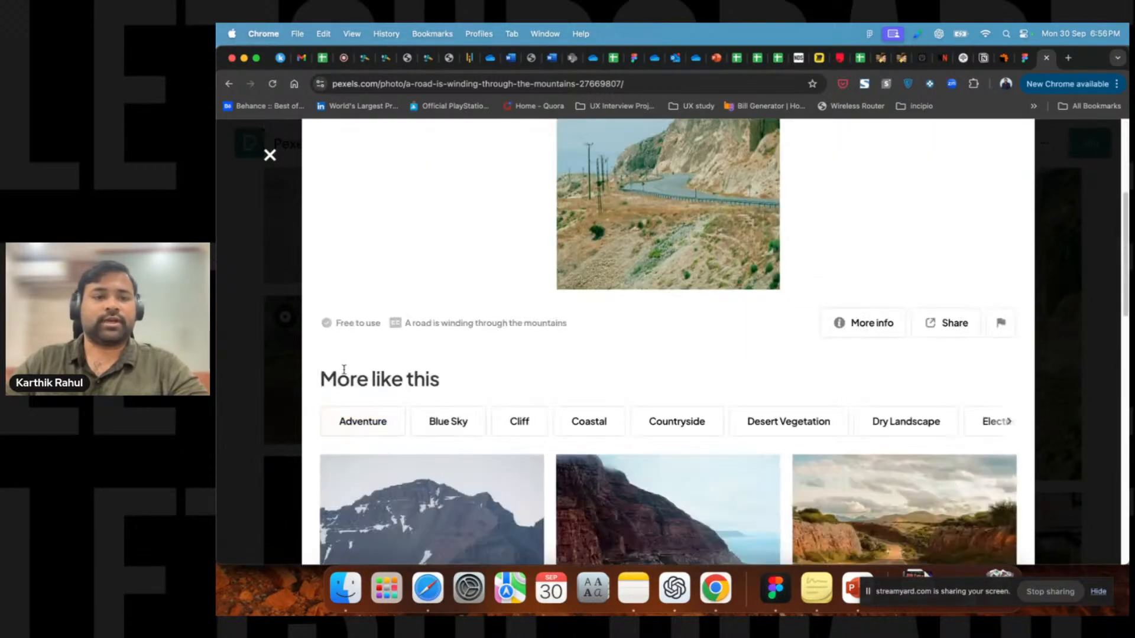
{"action": "scroll", "coordinate": [393, 329], "scroll_direction": "up", "scroll_amount": 5}
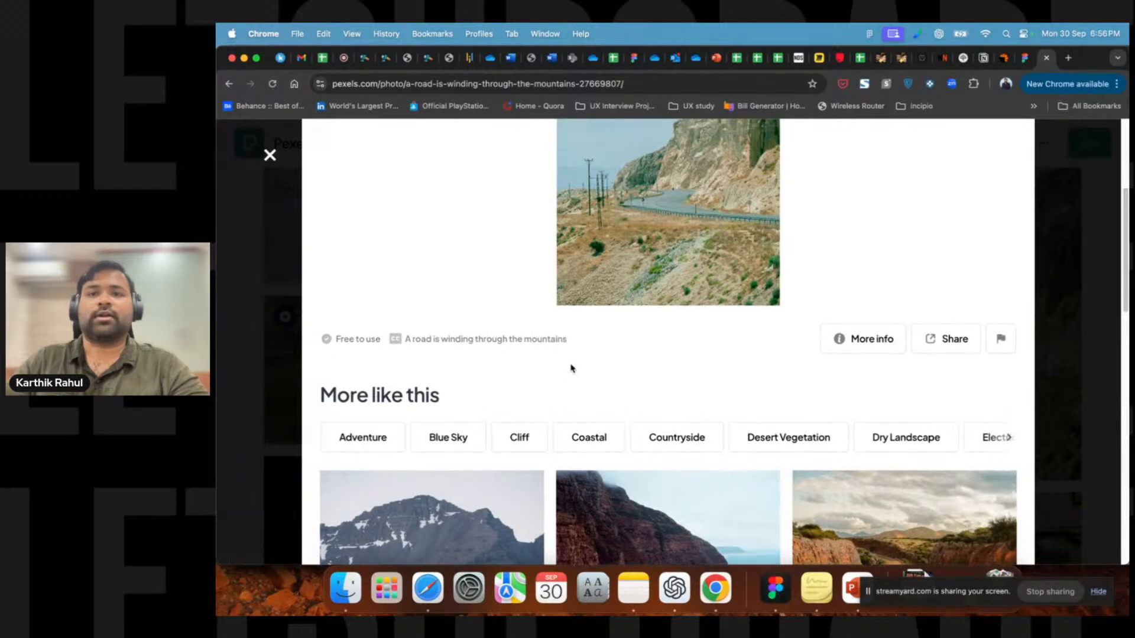
{"action": "scroll", "coordinate": [571, 365], "scroll_direction": "down", "scroll_amount": 1}
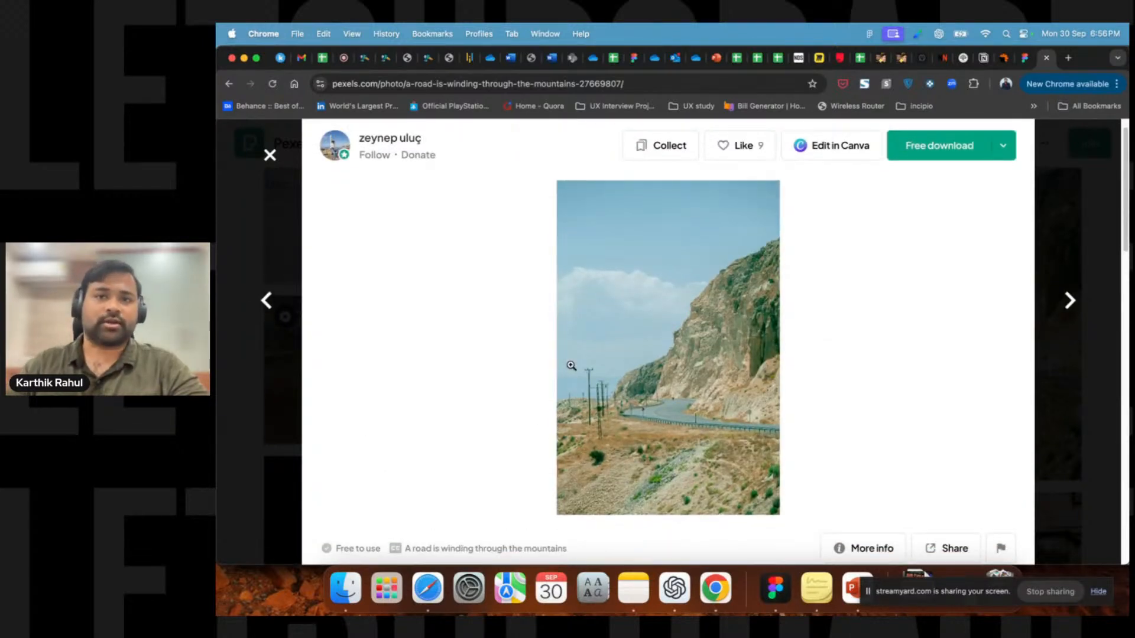
{"action": "right_click", "coordinate": [696, 301]}
{"action": "left_click", "coordinate": [733, 395]}
Return to Figma and paste the copied photo onto an empty area of the canvas.
{"action": "left_click", "coordinate": [775, 588]}
{"action": "left_click", "coordinate": [916, 233]}
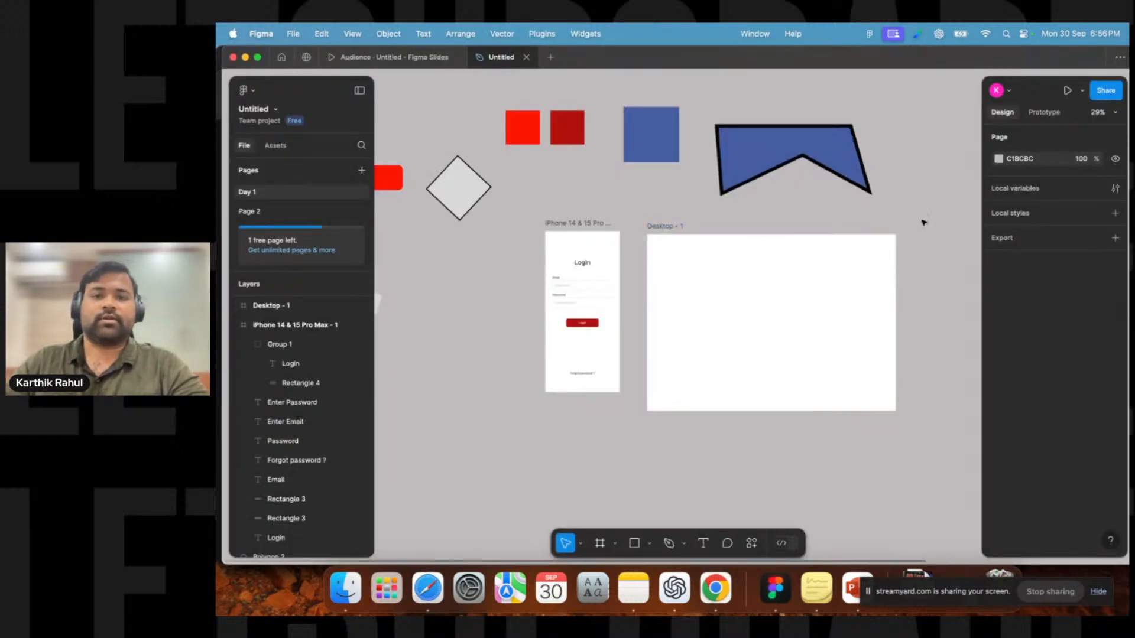
{"action": "left_click_drag", "start_coordinate": [924, 210], "coordinate": [615, 227]}
{"action": "right_click", "coordinate": [799, 235]}
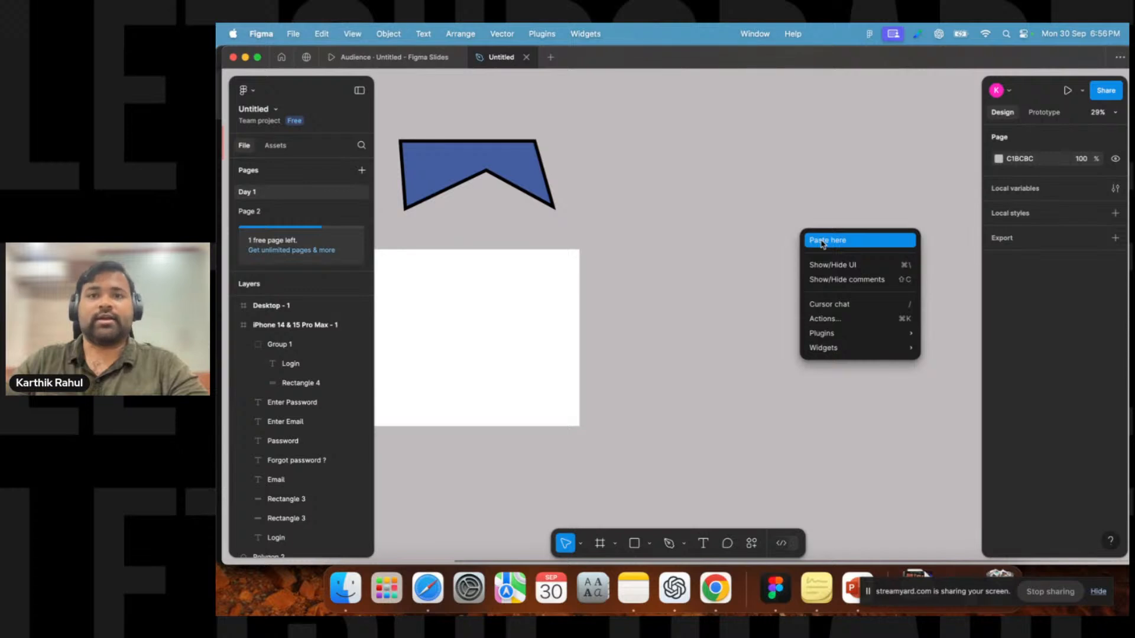
{"action": "left_click", "coordinate": [821, 241]}
{"action": "scroll", "coordinate": [668, 325], "scroll_direction": "up", "scroll_amount": 5}
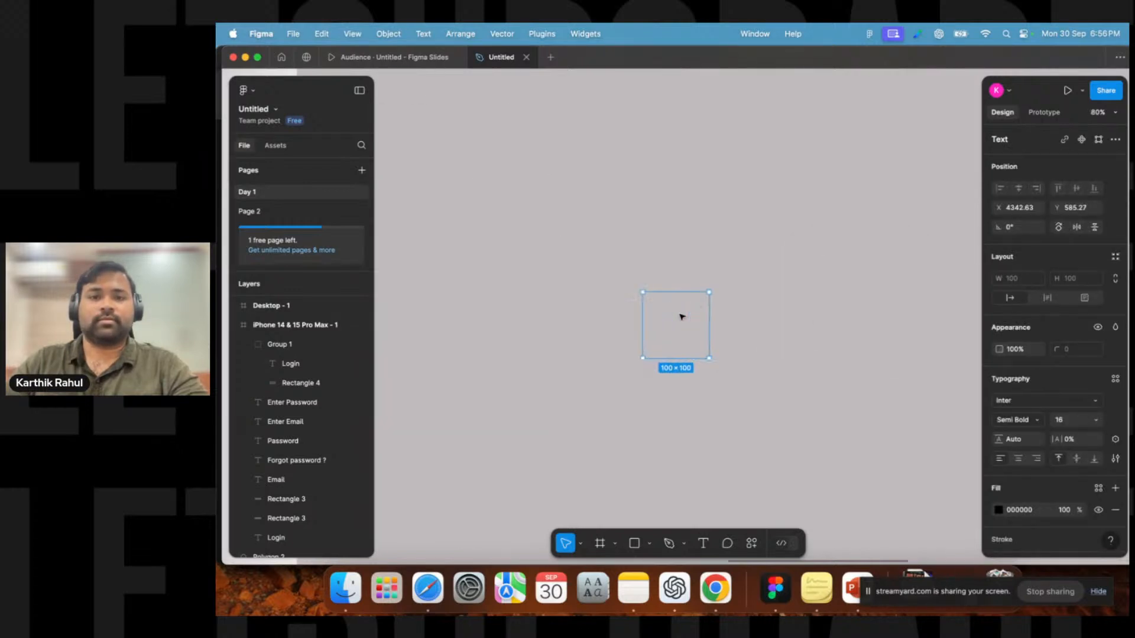
{"action": "left_click_drag", "start_coordinate": [746, 238], "coordinate": [661, 357]}
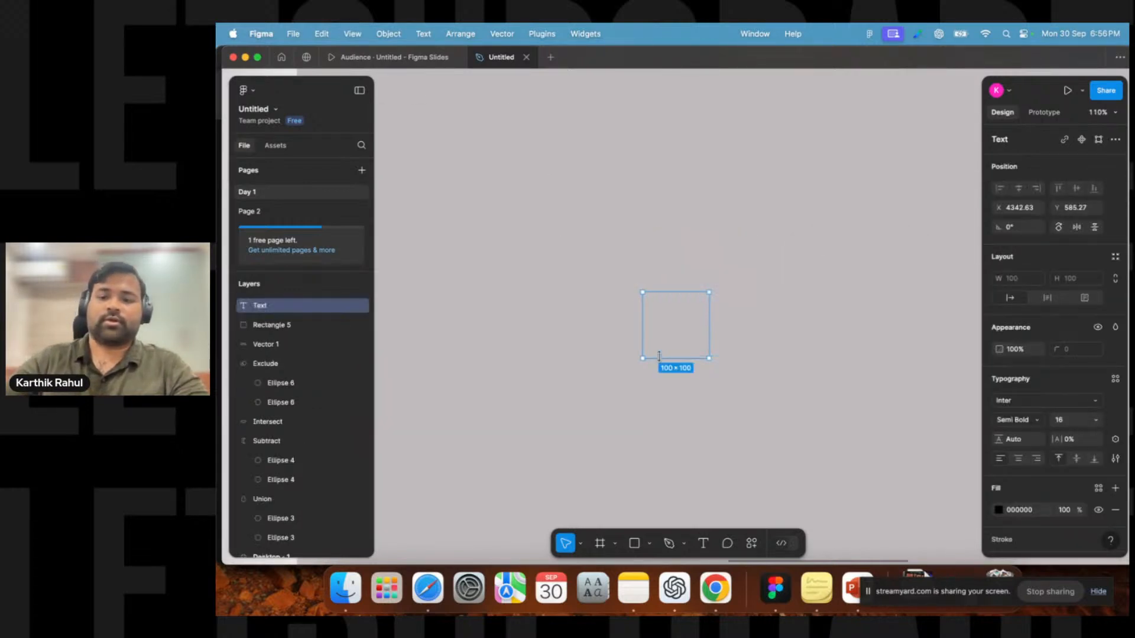
Delete the failed pasted layer and save the Pexels mountain road photo to the Desktop.
{"action": "key", "text": "Delete"}
{"action": "left_click", "coordinate": [716, 588]}
{"action": "right_click", "coordinate": [672, 310]}
{"action": "left_click", "coordinate": [719, 335]}
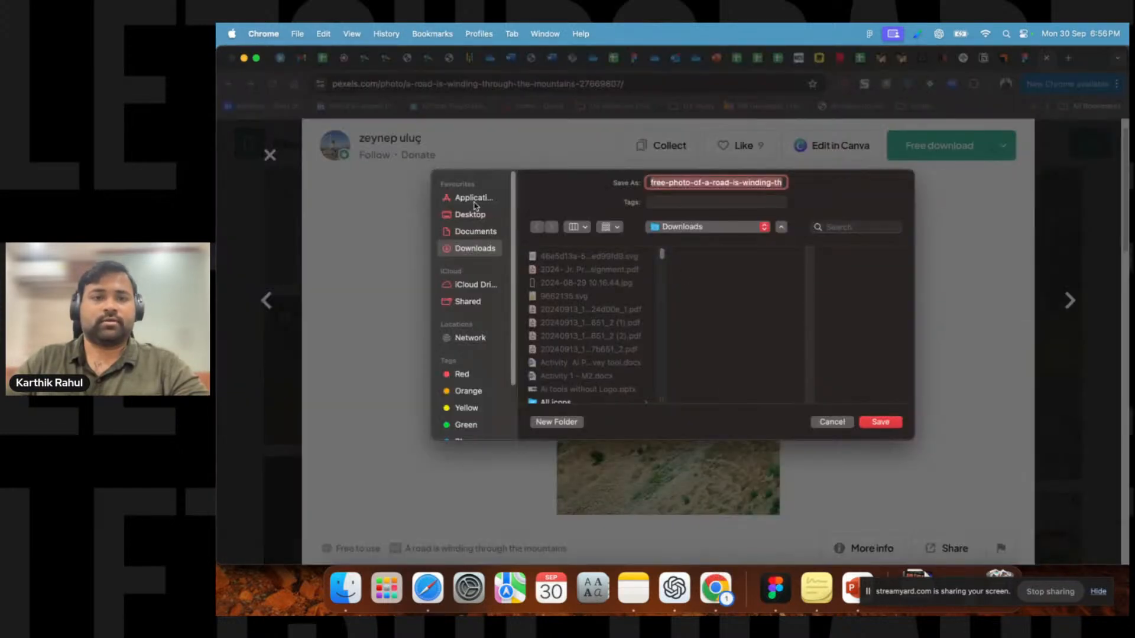
{"action": "left_click", "coordinate": [470, 215]}
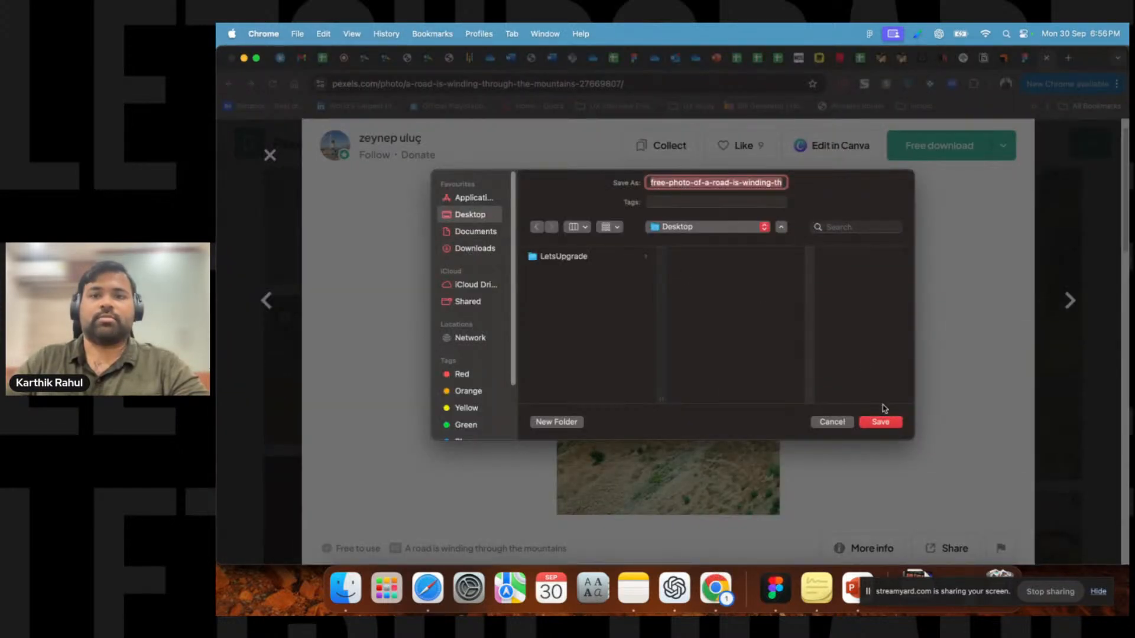
{"action": "left_click", "coordinate": [880, 422]}
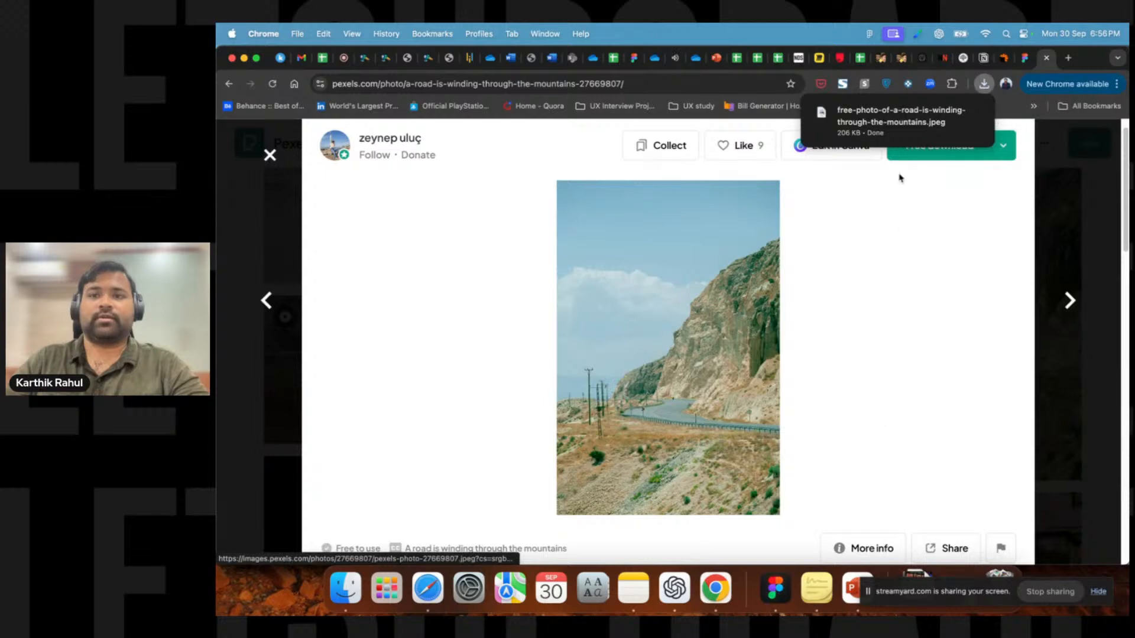
Minimize the browser windows, drag the downloaded photo file from the Desktop onto the Figma canvas and nudge it into place.
{"action": "left_click", "coordinate": [244, 58]}
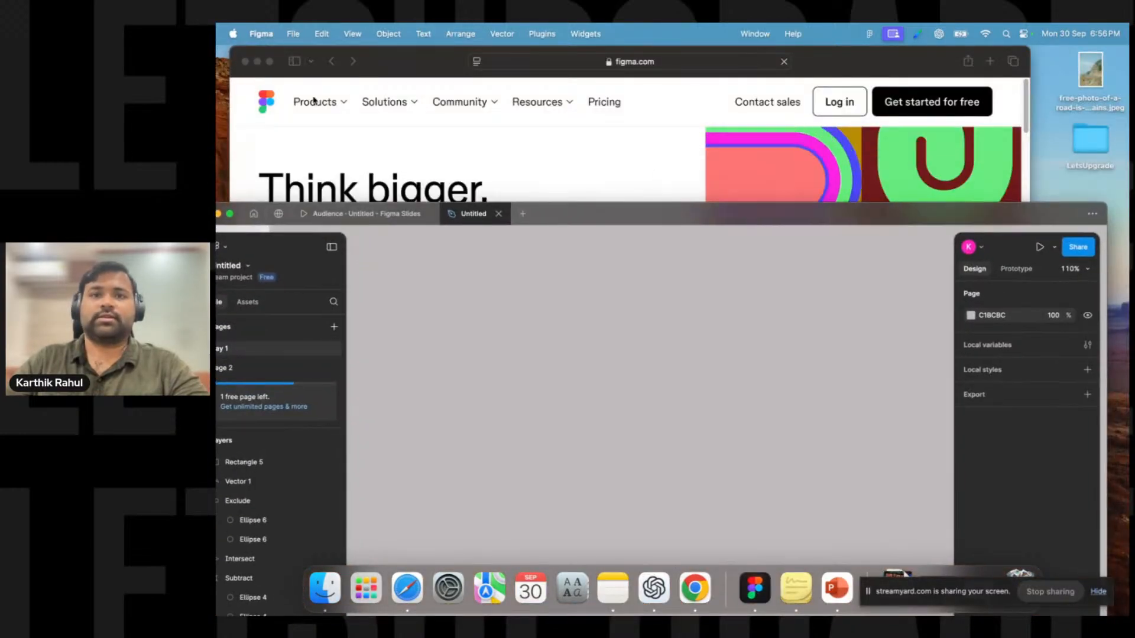
{"action": "left_click", "coordinate": [255, 61]}
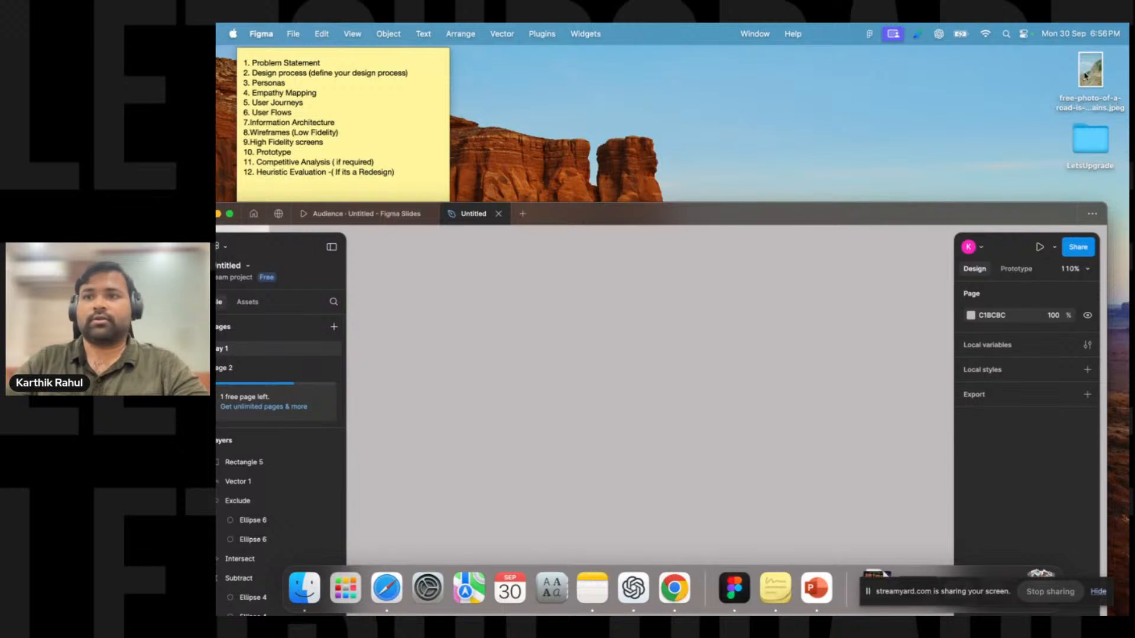
{"action": "left_click_drag", "start_coordinate": [828, 216], "coordinate": [831, 123]}
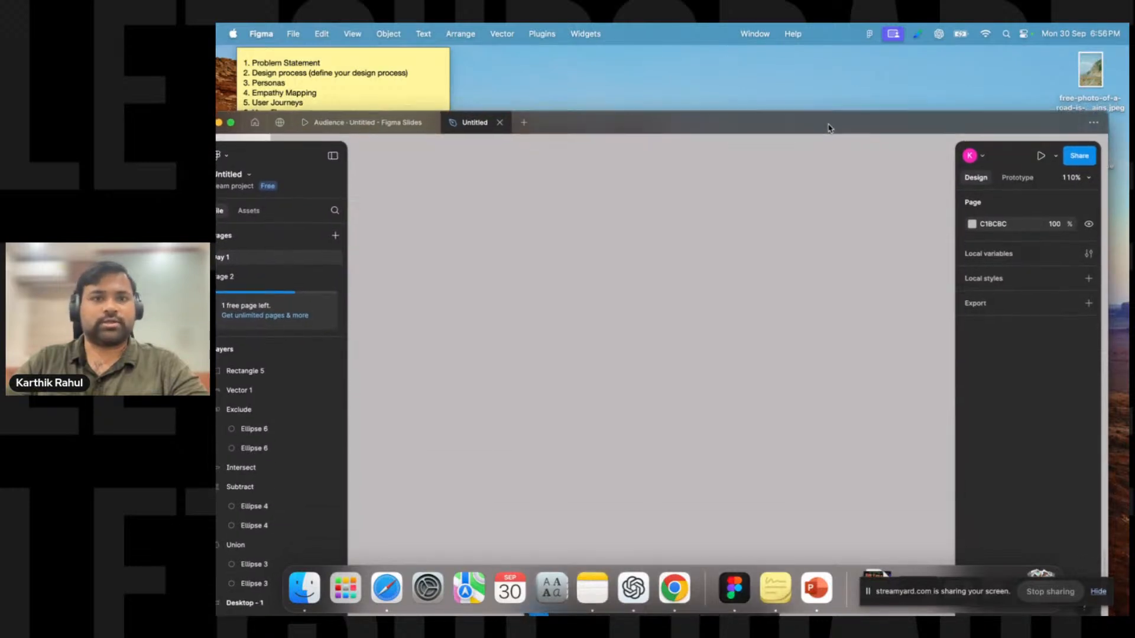
{"action": "left_click_drag", "start_coordinate": [1089, 74], "coordinate": [718, 372]}
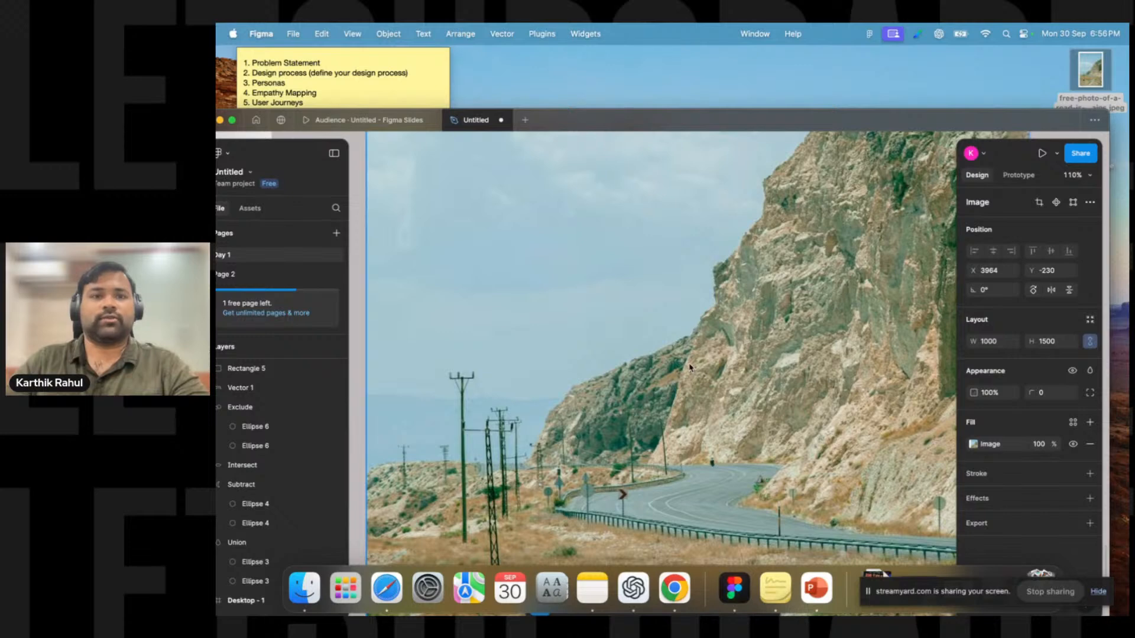
{"action": "scroll", "coordinate": [689, 367], "scroll_direction": "down", "scroll_amount": 5}
{"action": "left_click_drag", "start_coordinate": [655, 278], "coordinate": [684, 294]}
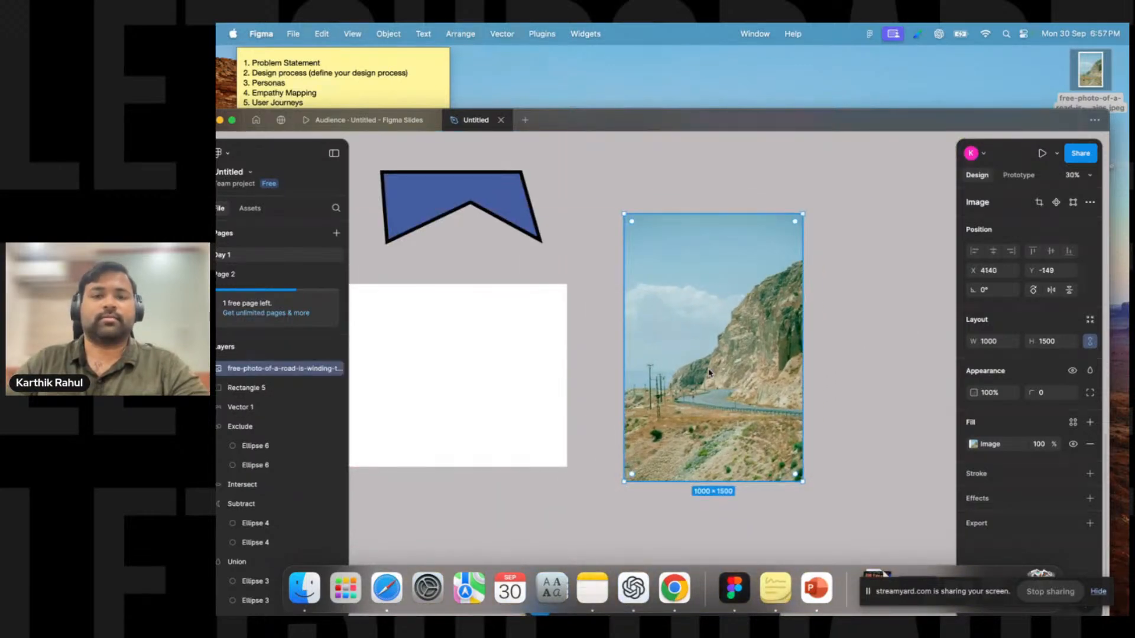
Copy the mountain road image again on Pexels and paste it onto the Figma canvas.
{"action": "left_click", "coordinate": [673, 587]}
{"action": "right_click", "coordinate": [678, 313]}
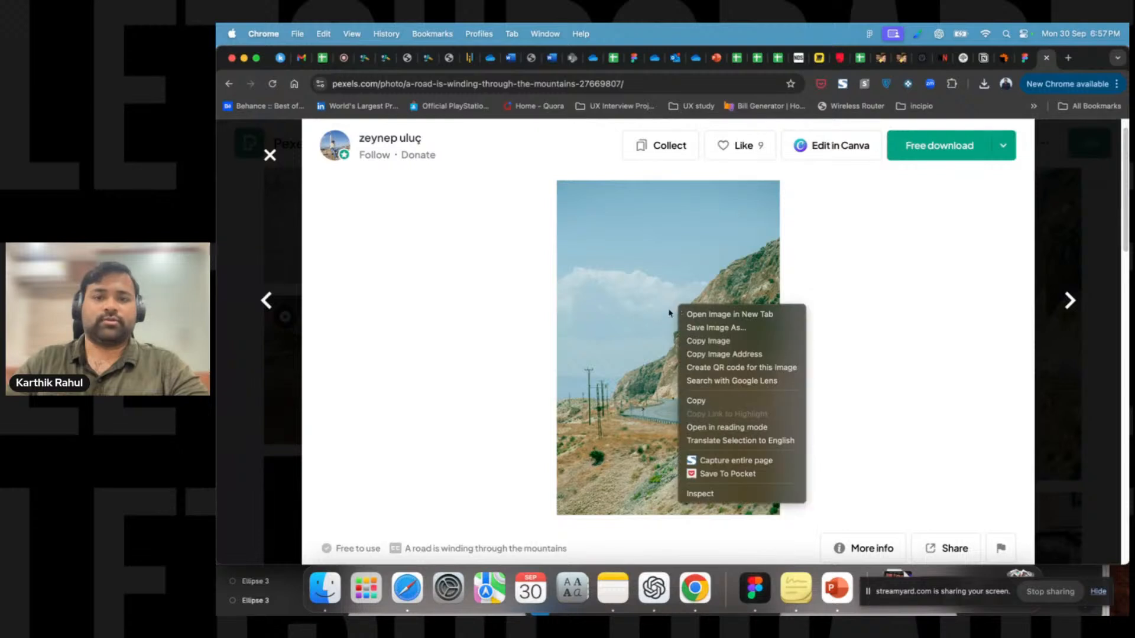
{"action": "left_click", "coordinate": [697, 342]}
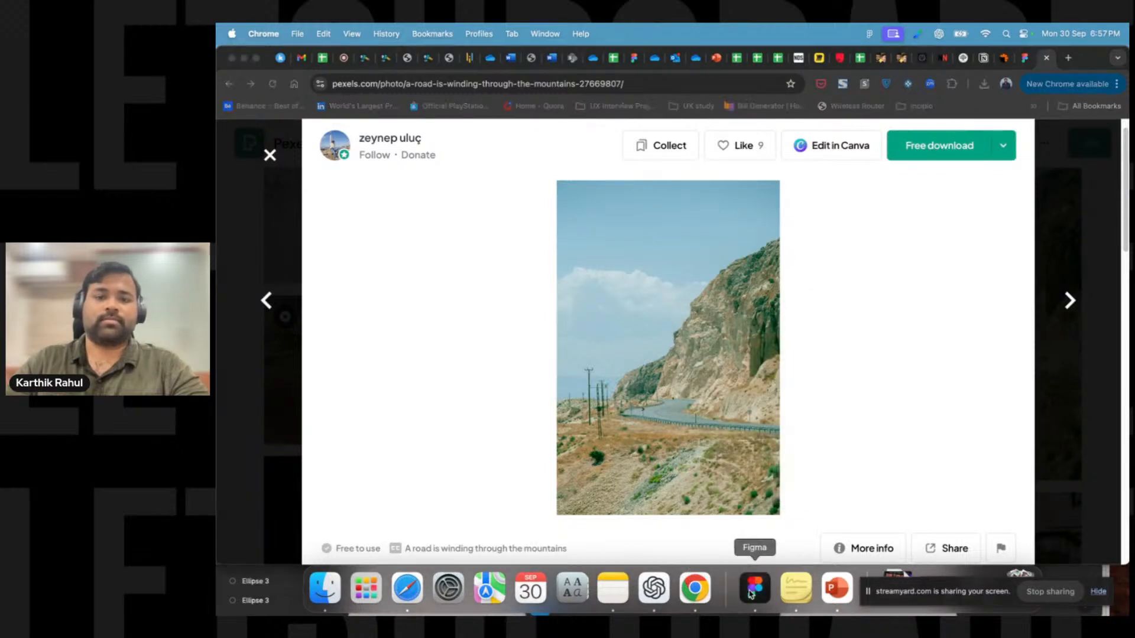
{"action": "left_click", "coordinate": [755, 588]}
{"action": "left_click_drag", "start_coordinate": [849, 294], "coordinate": [362, 286]}
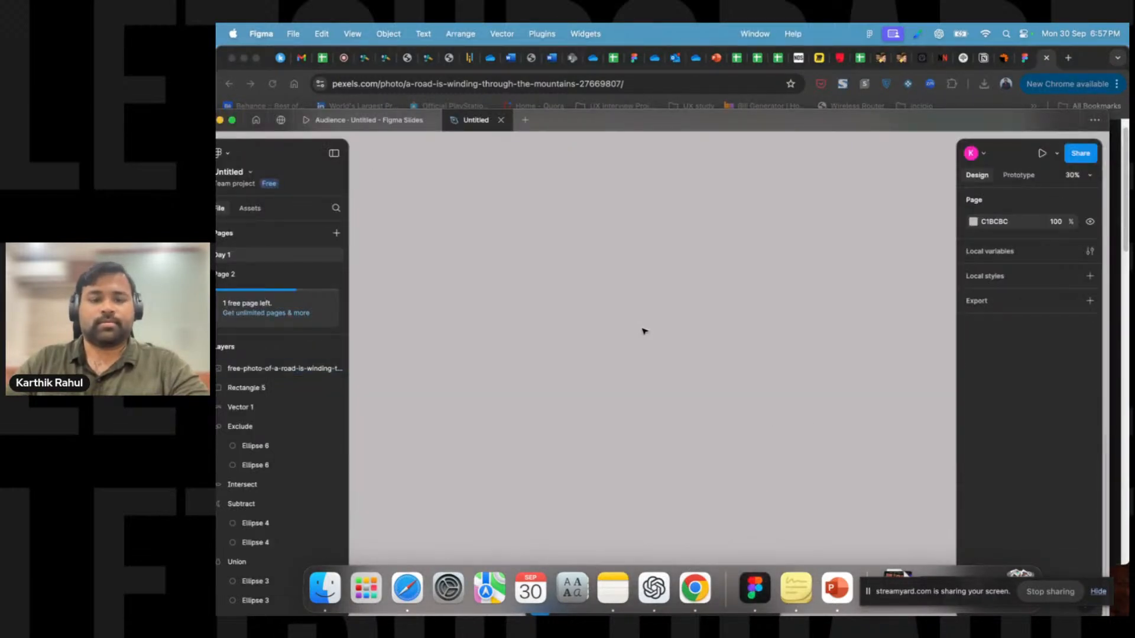
{"action": "key", "text": "super+v"}
{"action": "left_click_drag", "start_coordinate": [497, 412], "coordinate": [647, 347]}
Try pasting the copied image at a chosen spot on the canvas, then delete the extra paste.
{"action": "left_click", "coordinate": [694, 588]}
{"action": "right_click", "coordinate": [750, 350]}
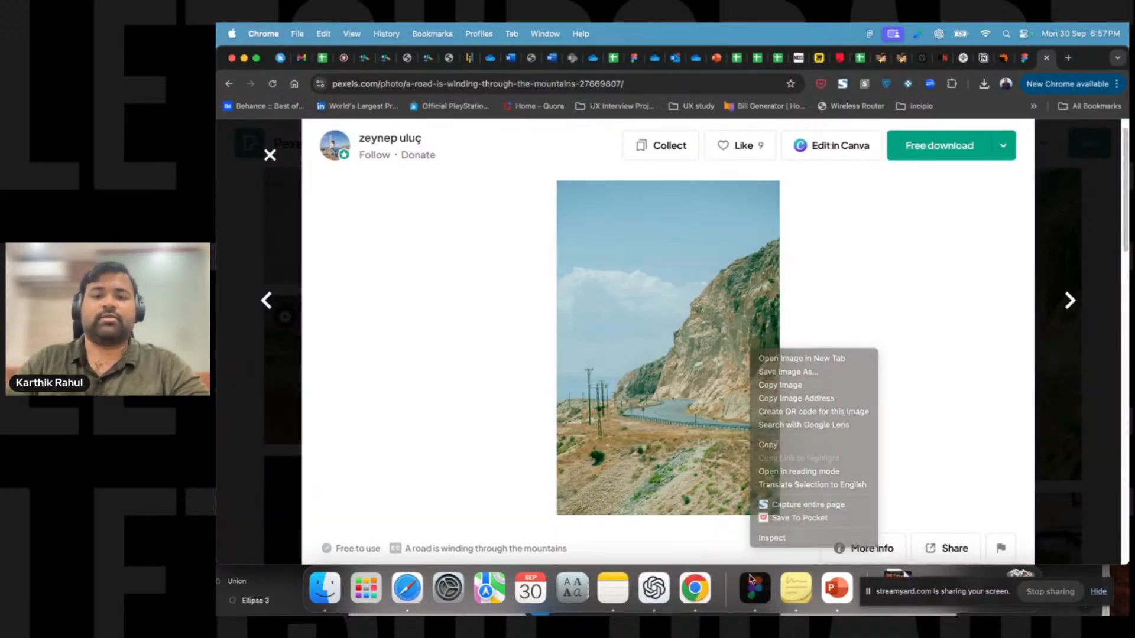
{"action": "left_click", "coordinate": [750, 580]}
{"action": "left_click", "coordinate": [667, 218]}
{"action": "scroll", "coordinate": [669, 256], "scroll_direction": "up", "scroll_amount": 5}
{"action": "right_click", "coordinate": [681, 264]}
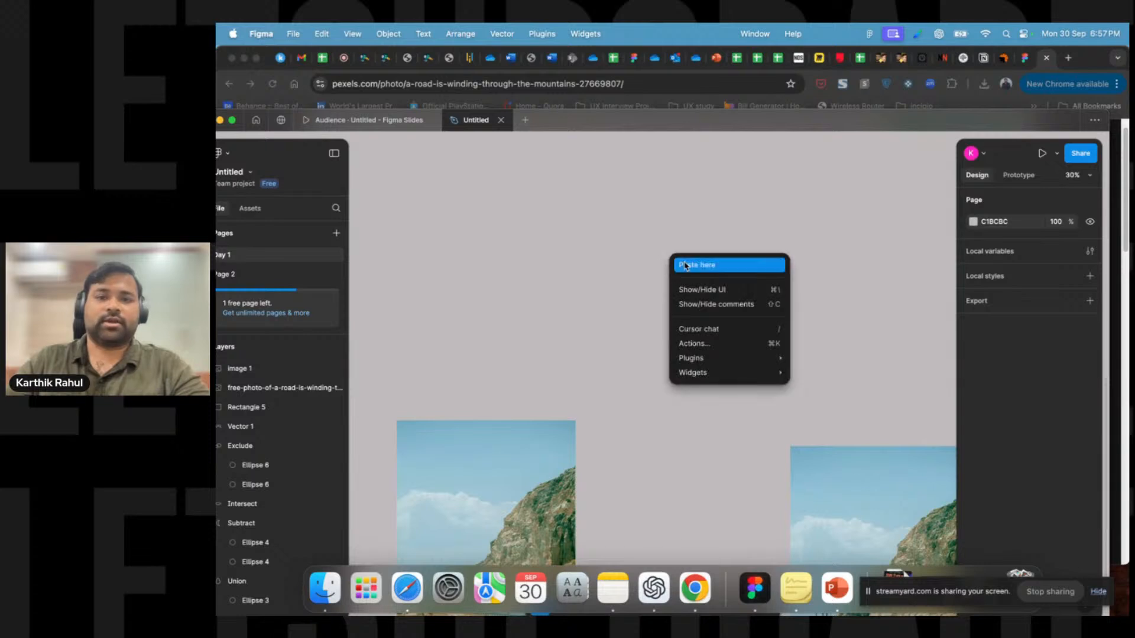
{"action": "left_click", "coordinate": [681, 265]}
{"action": "key", "text": "Delete"}
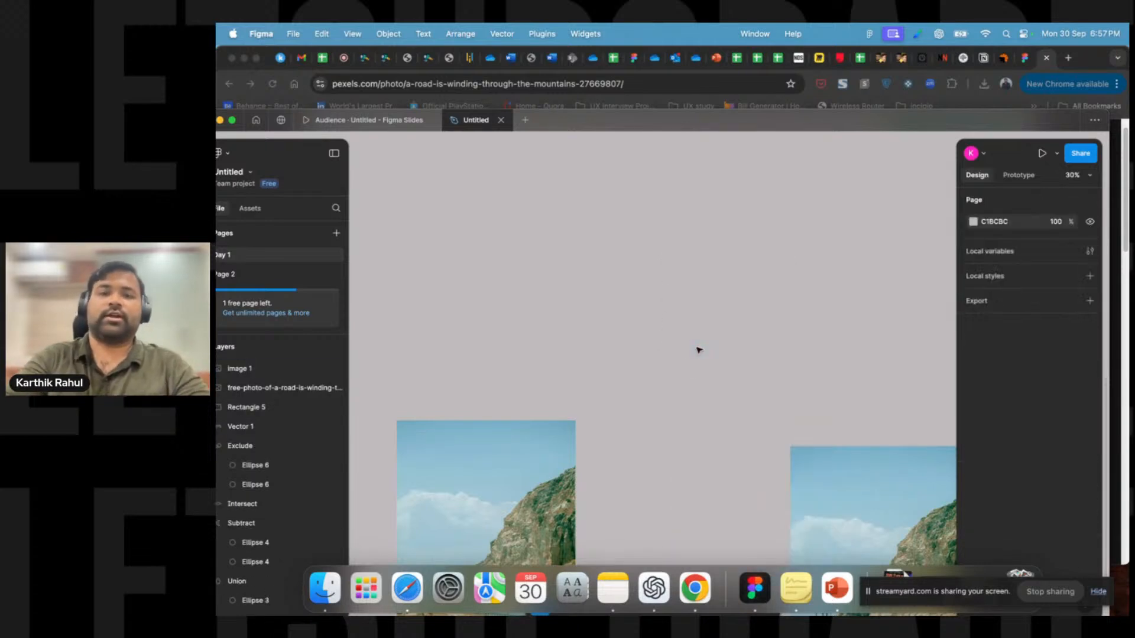
Maximize the Figma window and reposition the imported photo on the canvas.
{"action": "double_click", "coordinate": [693, 123]}
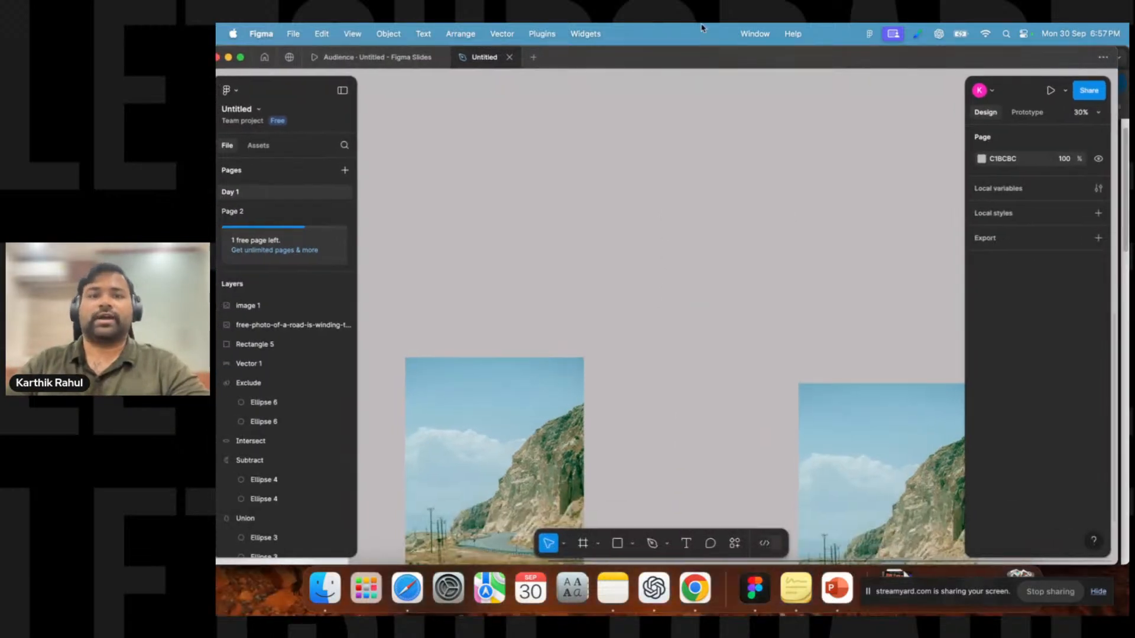
{"action": "scroll", "coordinate": [595, 322], "scroll_direction": "down", "scroll_amount": 5}
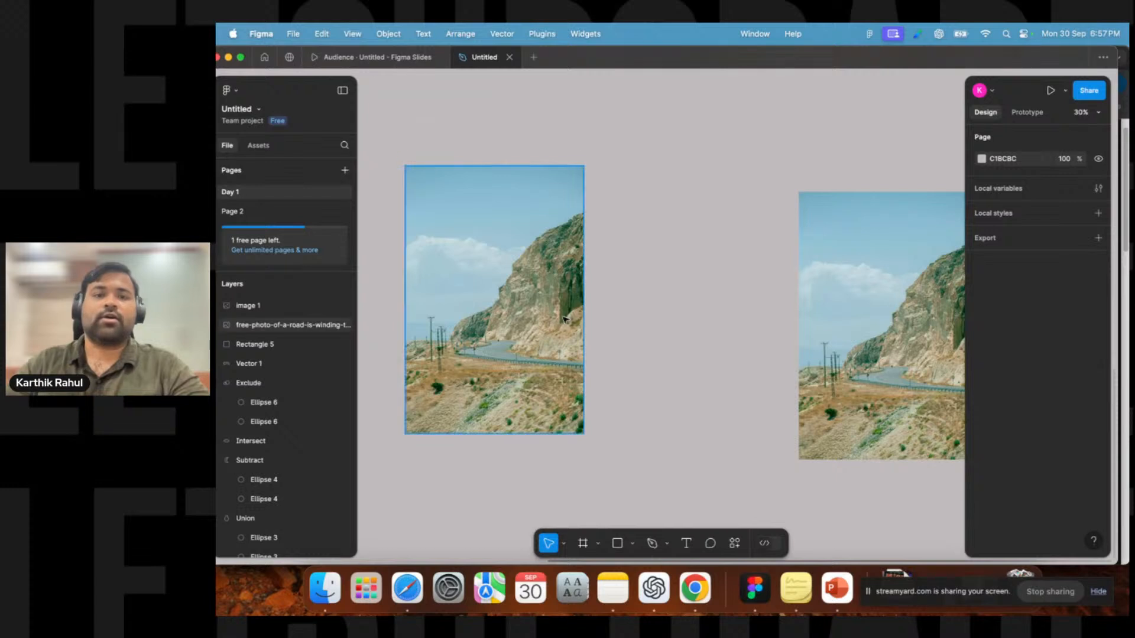
{"action": "left_click_drag", "start_coordinate": [682, 317], "coordinate": [762, 323]}
{"action": "left_click", "coordinate": [633, 372]}
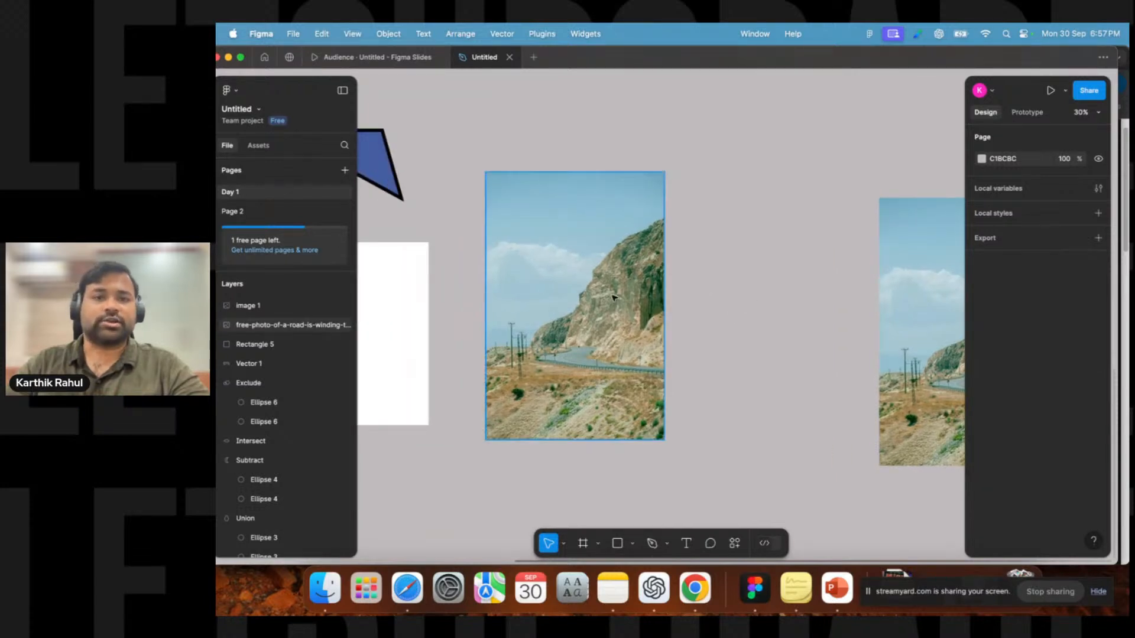
Move the photo to sit beside the iPhone 14 & 15 Pro Max login frame.
{"action": "left_click_drag", "start_coordinate": [572, 306], "coordinate": [836, 271]}
{"action": "left_click_drag", "start_coordinate": [844, 228], "coordinate": [886, 300]}
{"action": "left_click_drag", "start_coordinate": [880, 335], "coordinate": [406, 495]}
{"action": "left_click_drag", "start_coordinate": [446, 354], "coordinate": [664, 346]}
{"action": "left_click", "coordinate": [657, 194]}
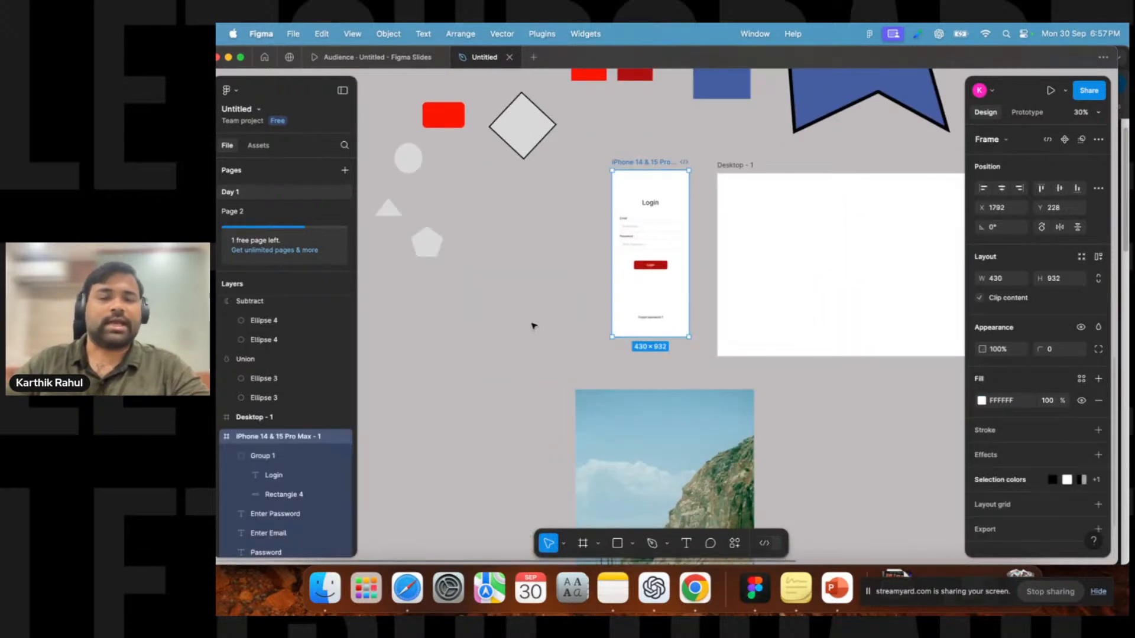
{"action": "left_click_drag", "start_coordinate": [543, 353], "coordinate": [528, 245]}
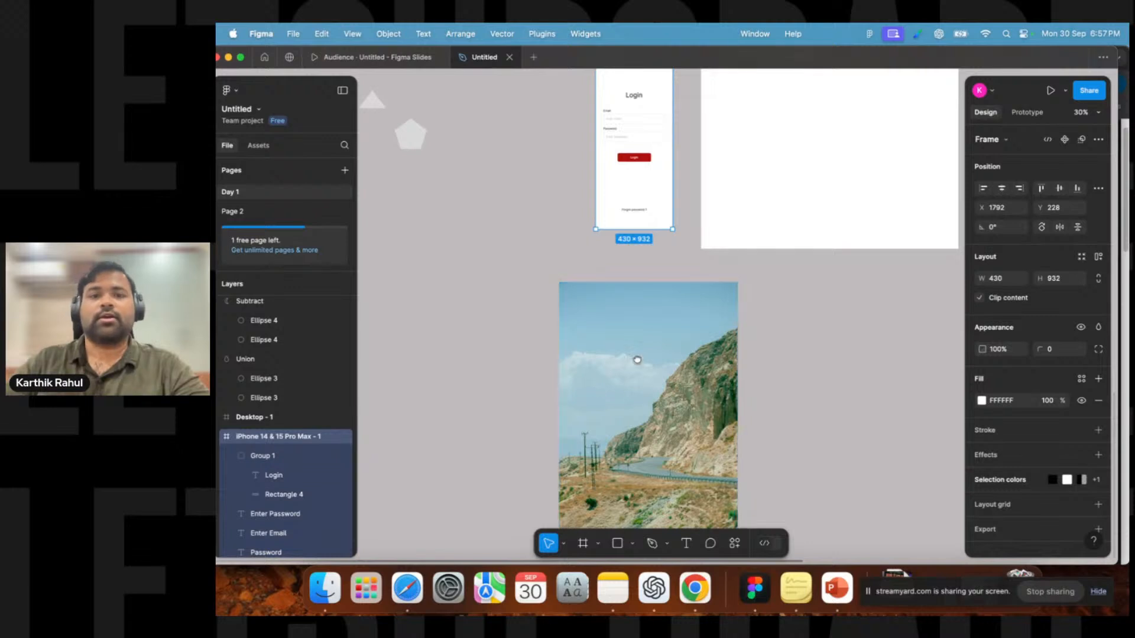
{"action": "left_click_drag", "start_coordinate": [636, 380], "coordinate": [633, 438]}
{"action": "left_click_drag", "start_coordinate": [605, 394], "coordinate": [467, 359]}
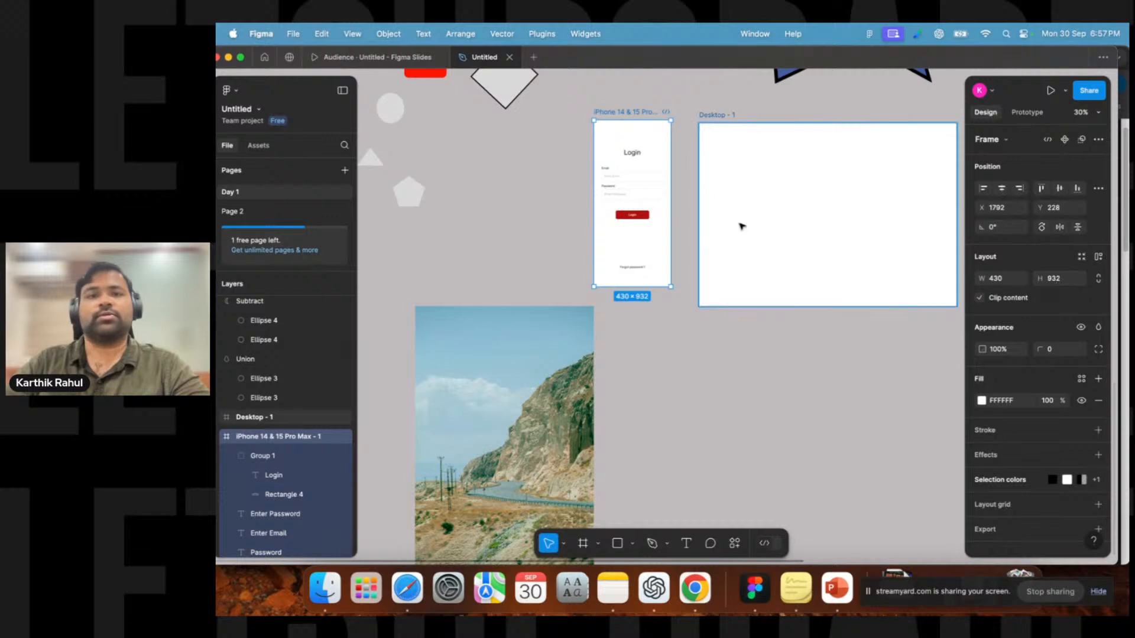
{"action": "left_click", "coordinate": [474, 367]}
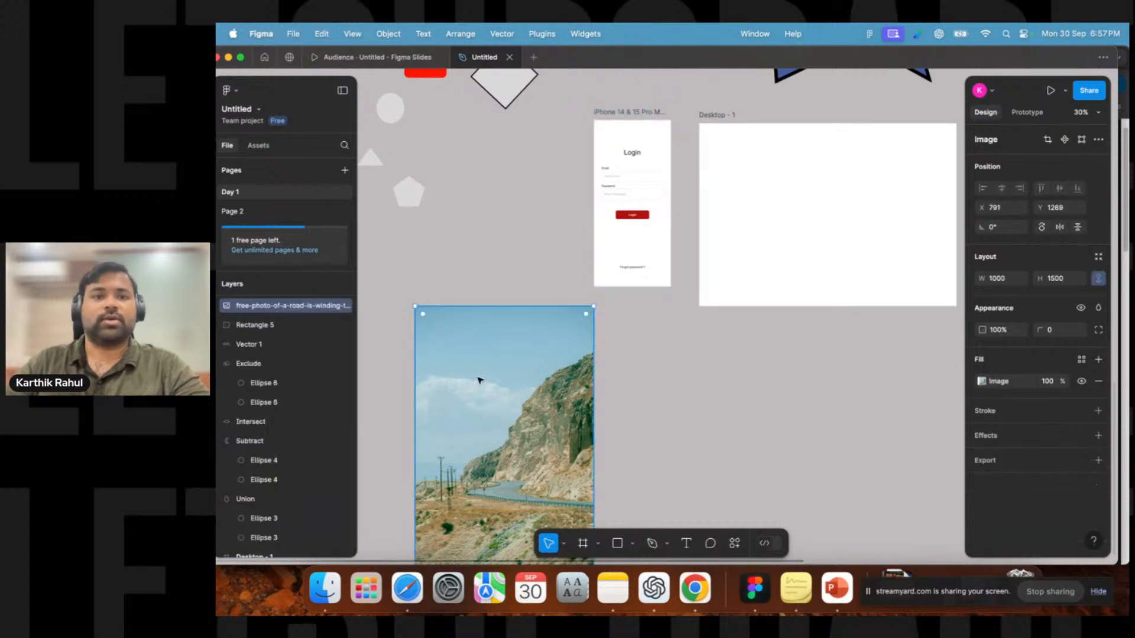
{"action": "left_click_drag", "start_coordinate": [474, 372], "coordinate": [441, 304]}
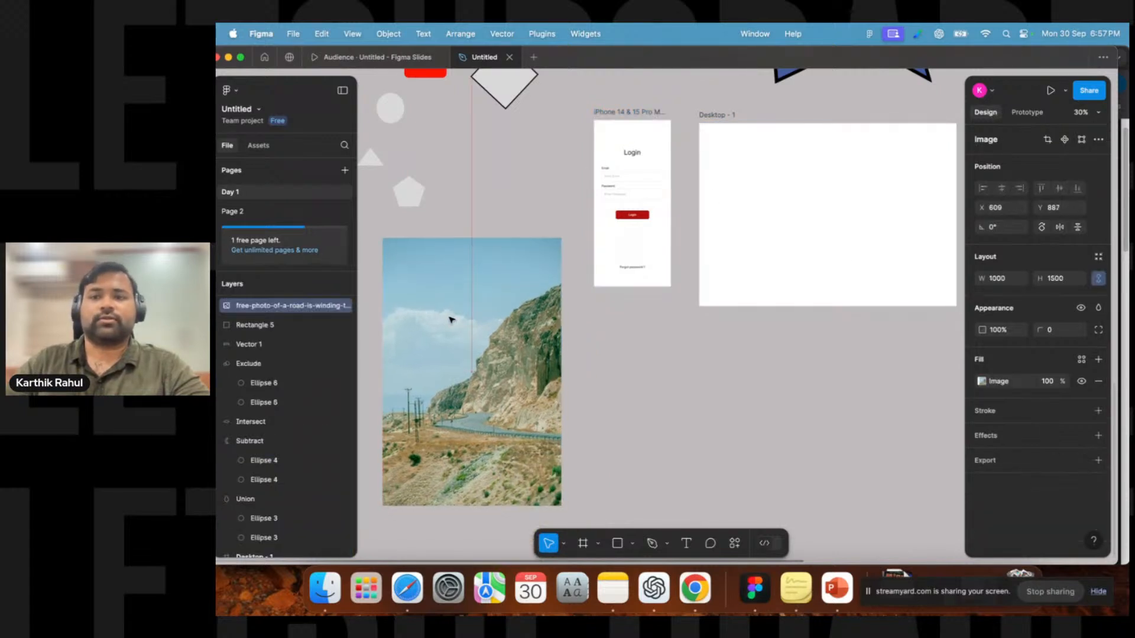
Set the photo's width to 430 to match the iPhone frame and place it beside the frame, aligned to its top.
{"action": "left_click", "coordinate": [631, 113]}
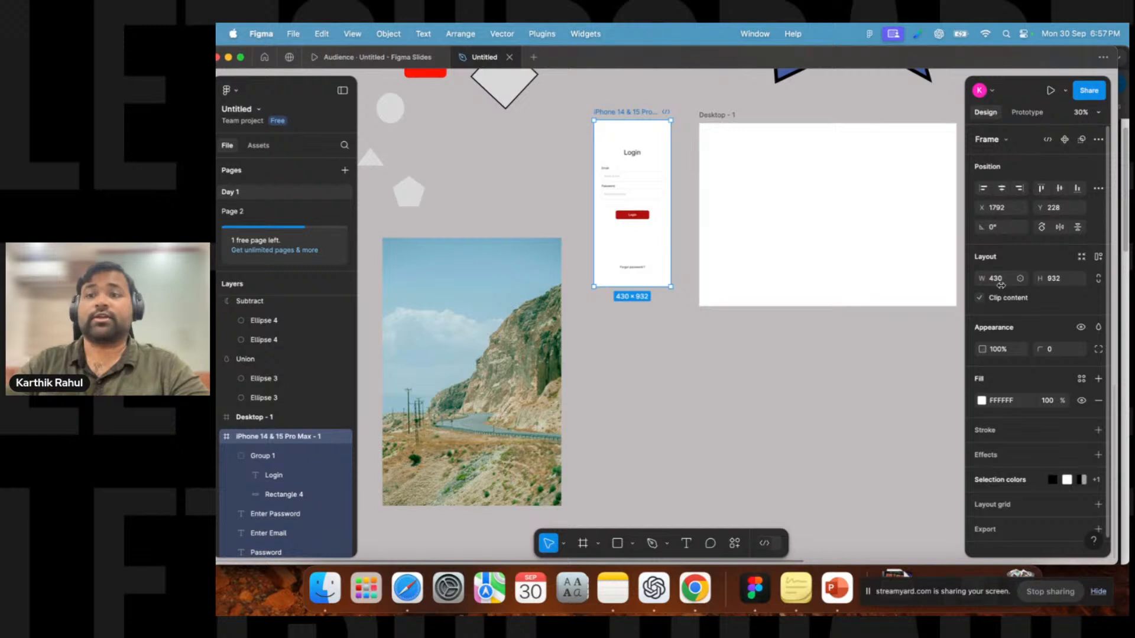
{"action": "left_click", "coordinate": [478, 289]}
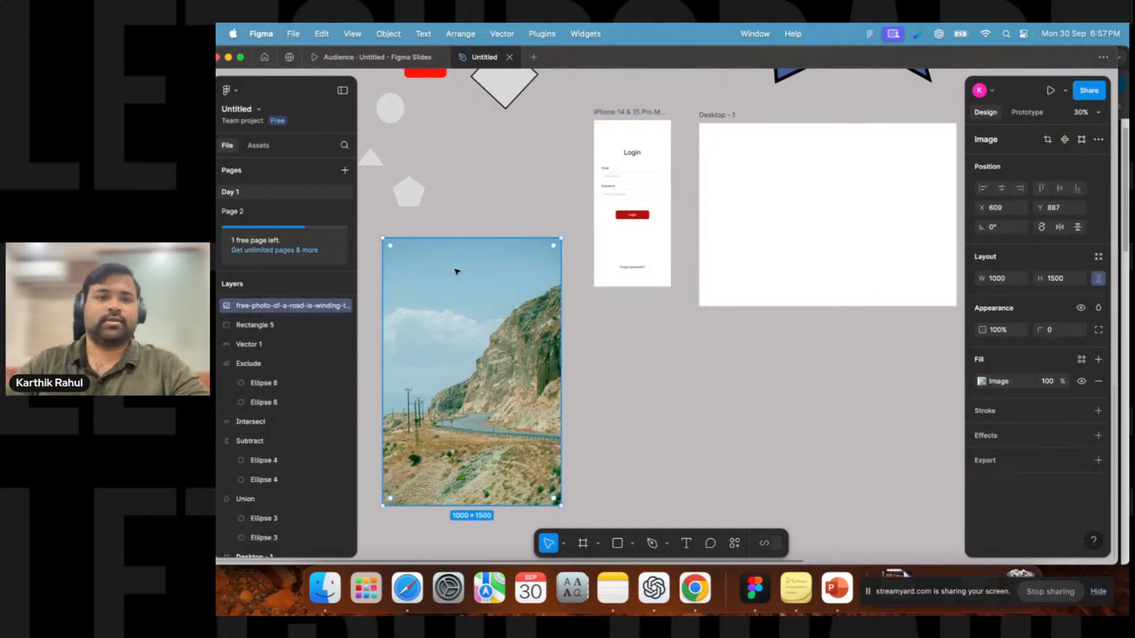
{"action": "left_click", "coordinate": [1010, 283]}
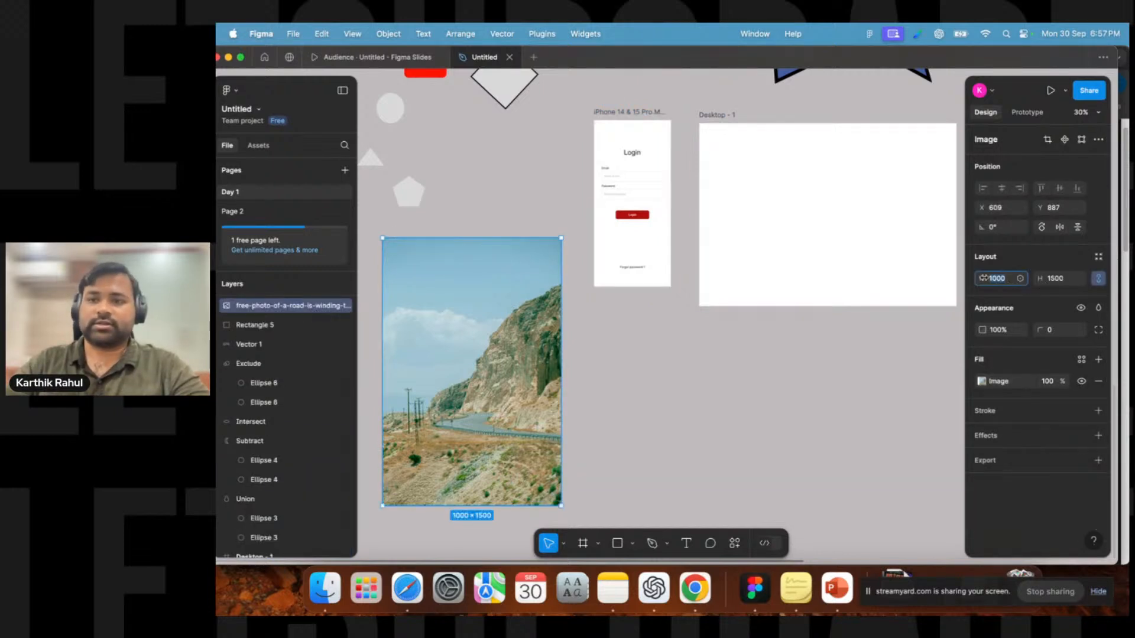
{"action": "type", "text": "430"}
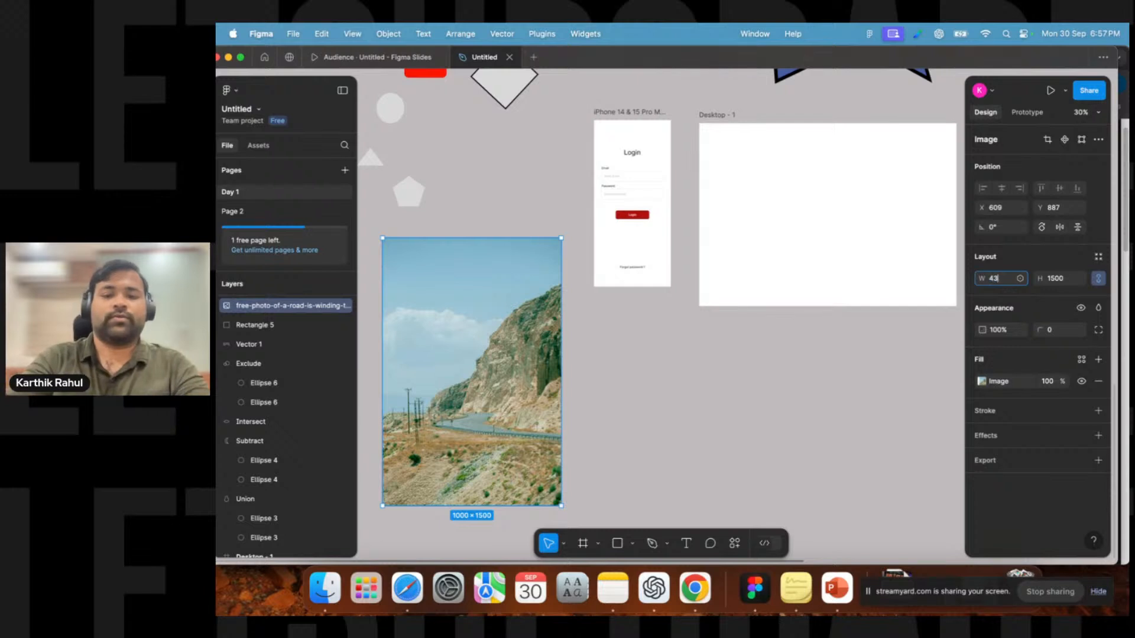
{"action": "key", "text": "Return"}
{"action": "left_click_drag", "start_coordinate": [420, 277], "coordinate": [541, 183]}
{"action": "left_click", "coordinate": [632, 242]}
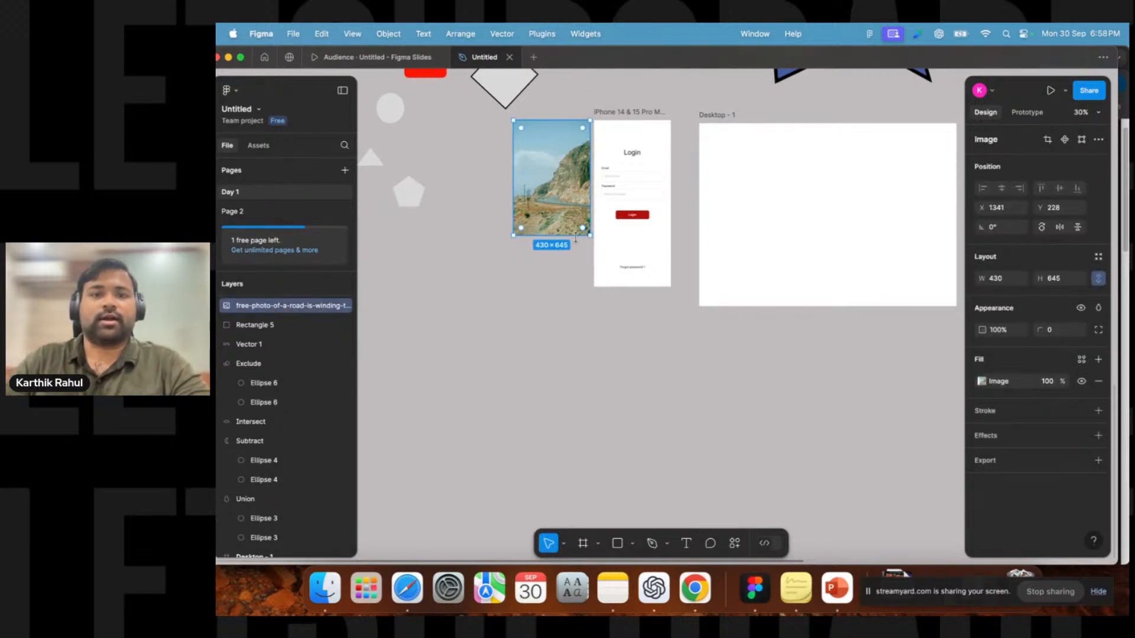
{"action": "left_click_drag", "start_coordinate": [569, 237], "coordinate": [564, 287]}
{"action": "key", "text": "super+z"}
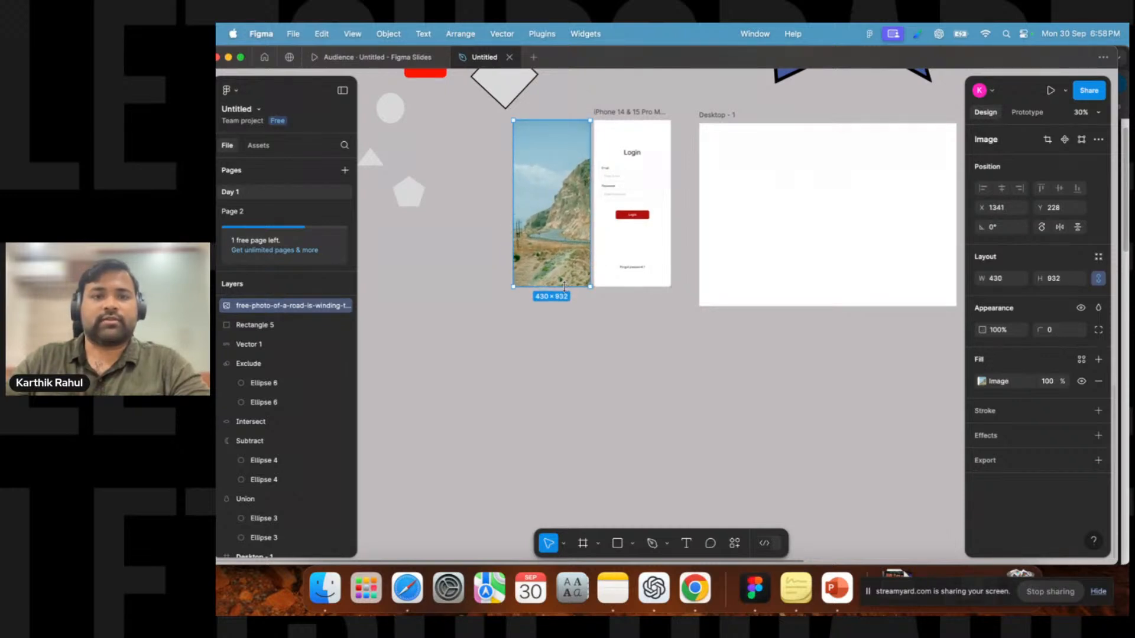
{"action": "key", "text": "super+z"}
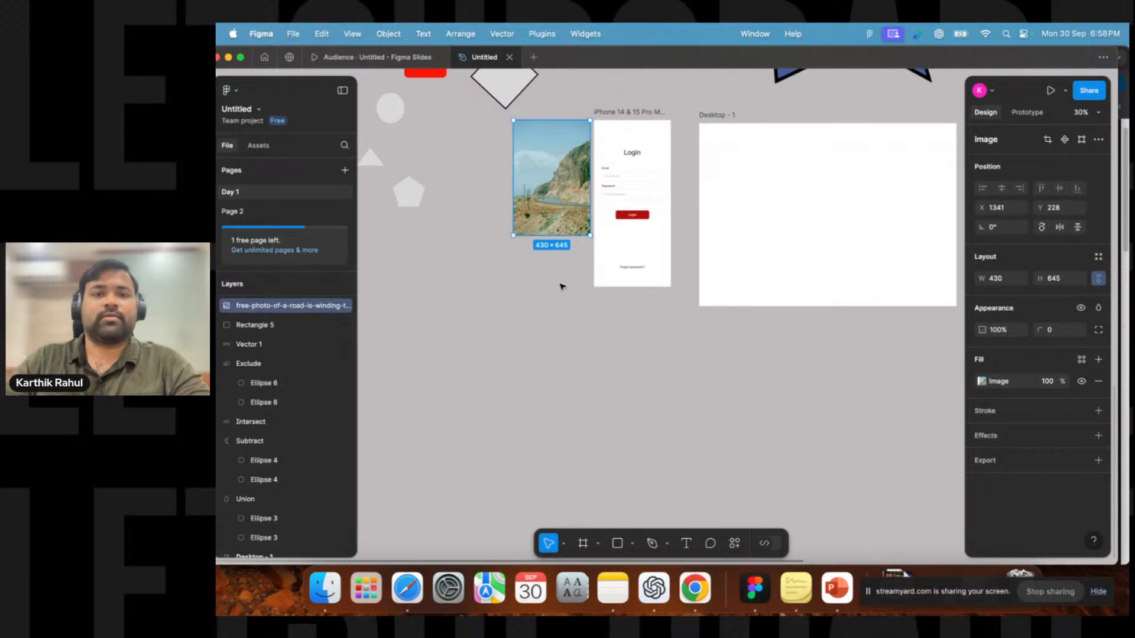
Shift the photo slightly left and stretch its height to 932 to match the login frame.
{"action": "left_click_drag", "start_coordinate": [551, 168], "coordinate": [543, 168]}
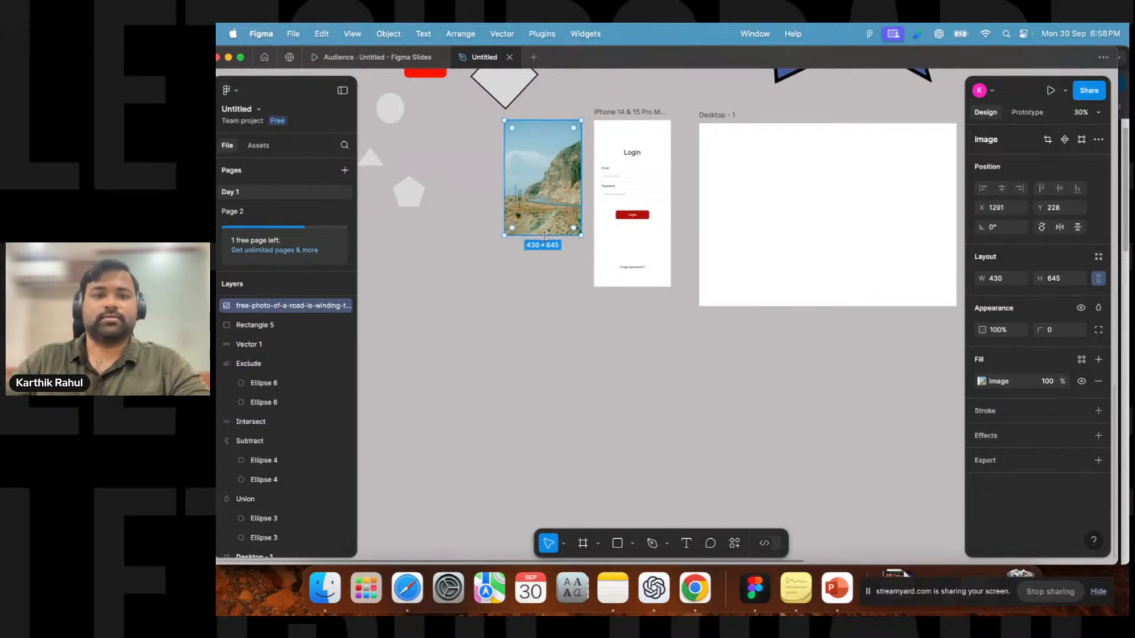
{"action": "scroll", "coordinate": [544, 236], "scroll_direction": "up", "scroll_amount": 5}
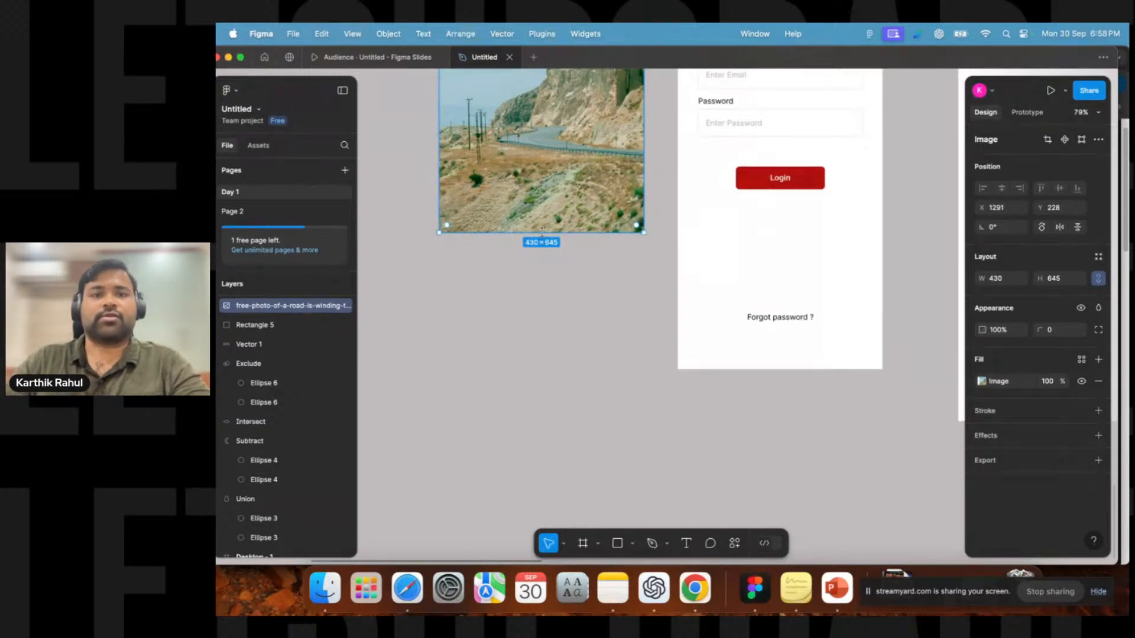
{"action": "scroll", "coordinate": [542, 232], "scroll_direction": "down", "scroll_amount": 4}
{"action": "mouse_move", "coordinate": [542, 233]}
{"action": "left_mouse_down"}
{"action": "mouse_move", "coordinate": [543, 283]}
{"action": "mouse_move", "coordinate": [544, 252]}
{"action": "left_mouse_up"}
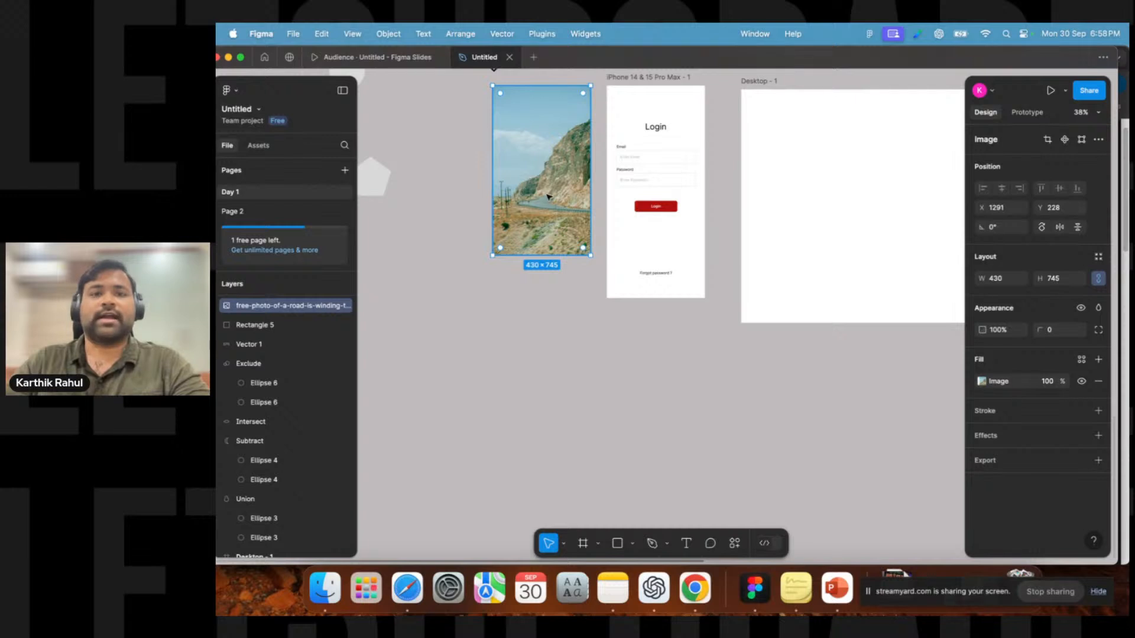
{"action": "left_click", "coordinate": [659, 78]}
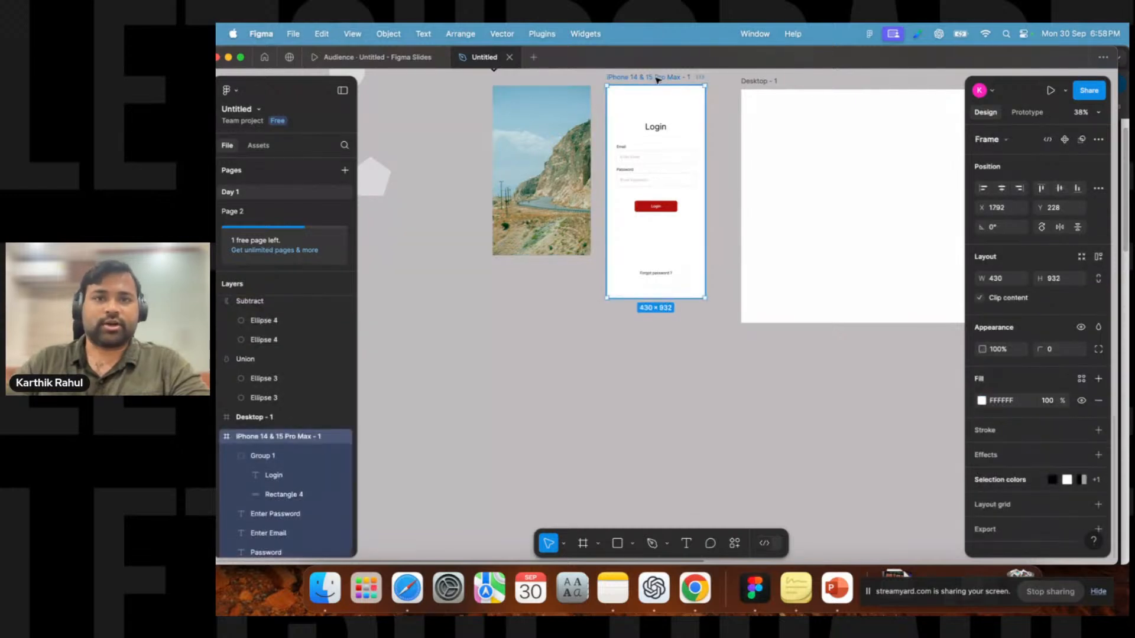
{"action": "left_click", "coordinate": [543, 250]}
{"action": "left_click_drag", "start_coordinate": [538, 257], "coordinate": [536, 298]}
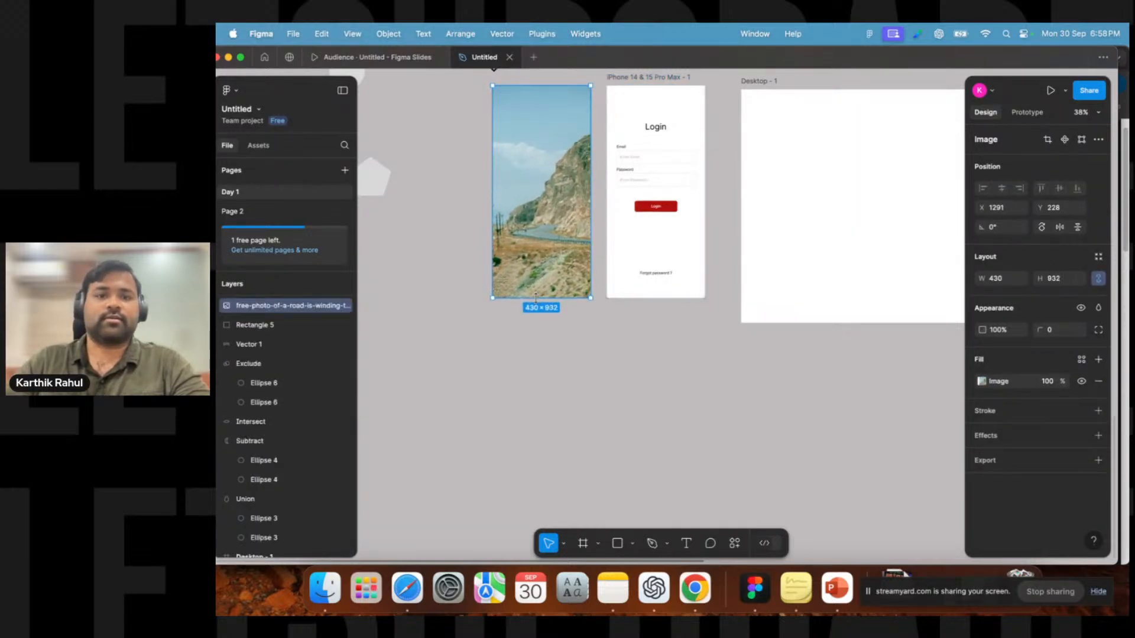
{"action": "left_click", "coordinate": [536, 341]}
{"action": "left_click", "coordinate": [526, 211]}
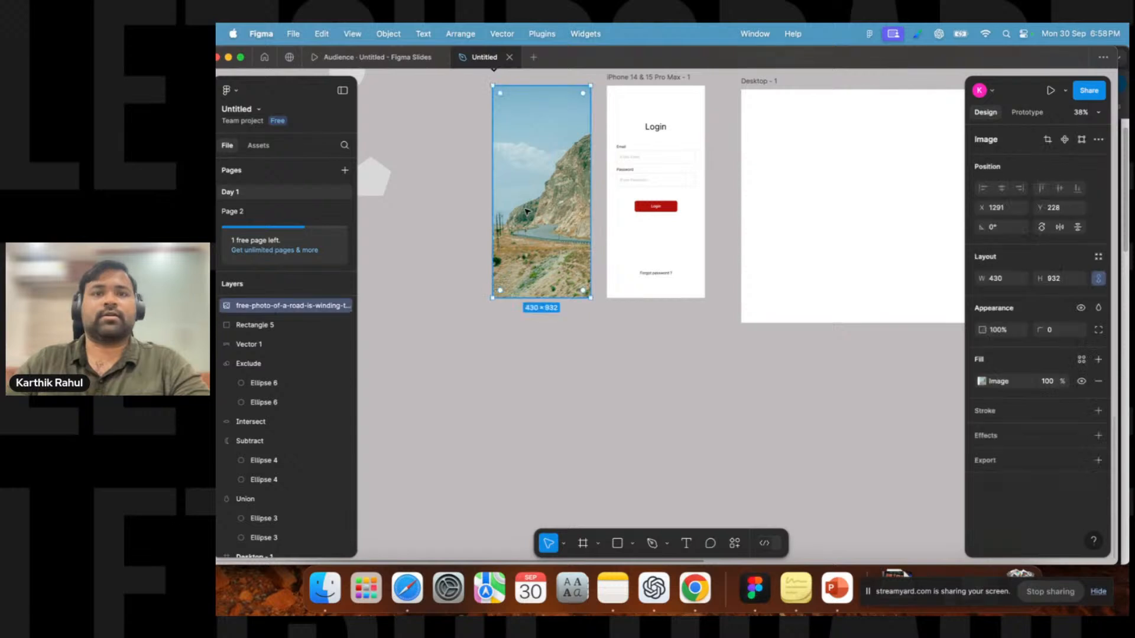
Drag the road photo onto the iPhone 14 & 15 Pro Max login frame, then select the frame.
{"action": "scroll", "coordinate": [538, 192], "scroll_direction": "up", "scroll_amount": 2}
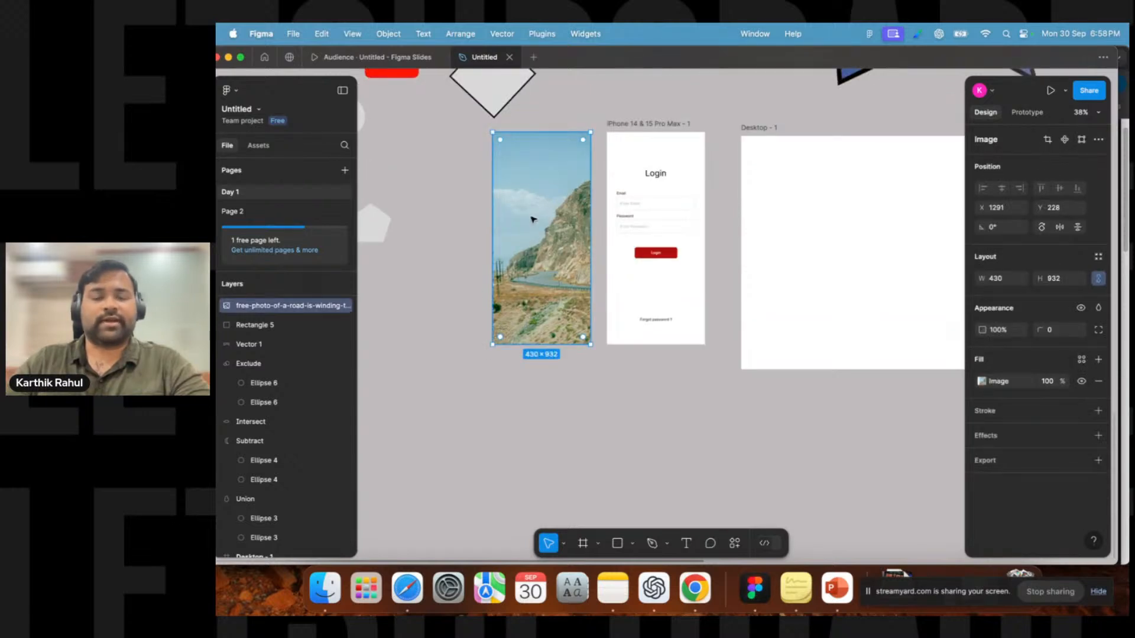
{"action": "left_click_drag", "start_coordinate": [529, 221], "coordinate": [644, 224]}
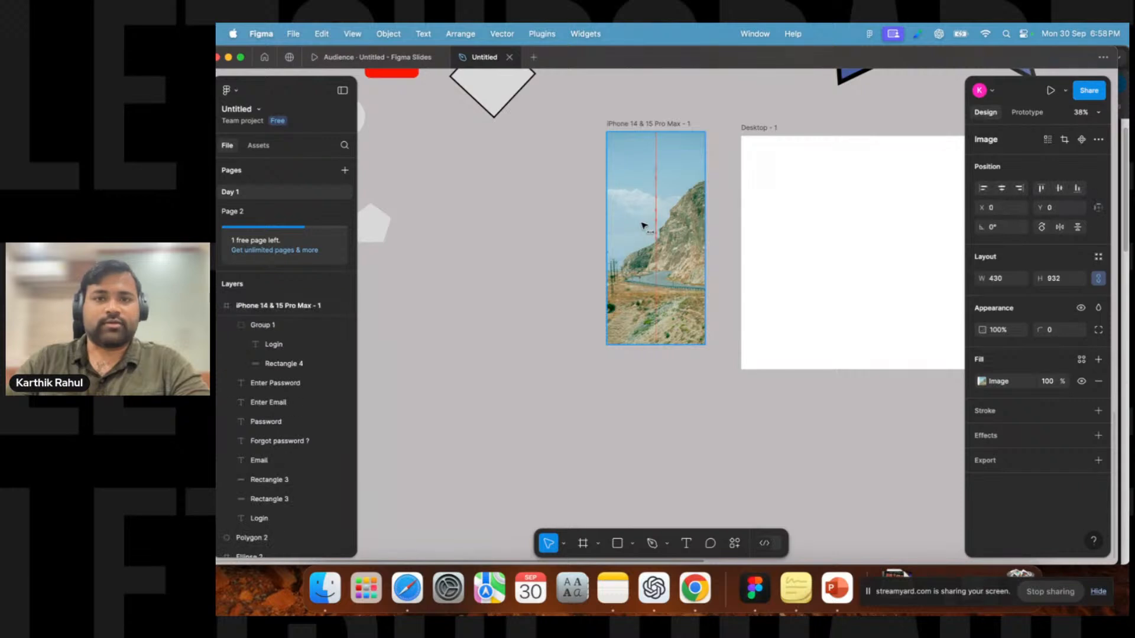
{"action": "left_click", "coordinate": [566, 221]}
{"action": "left_click", "coordinate": [640, 124]}
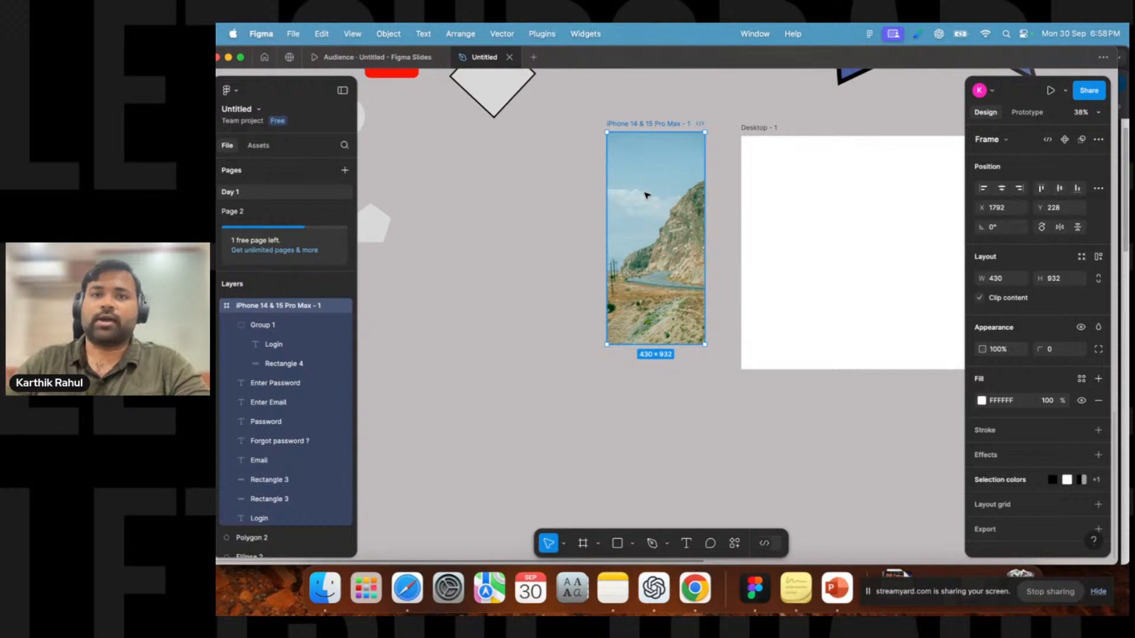
Try to send the login frame to the back with the layer ordering commands.
{"action": "right_click", "coordinate": [665, 179]}
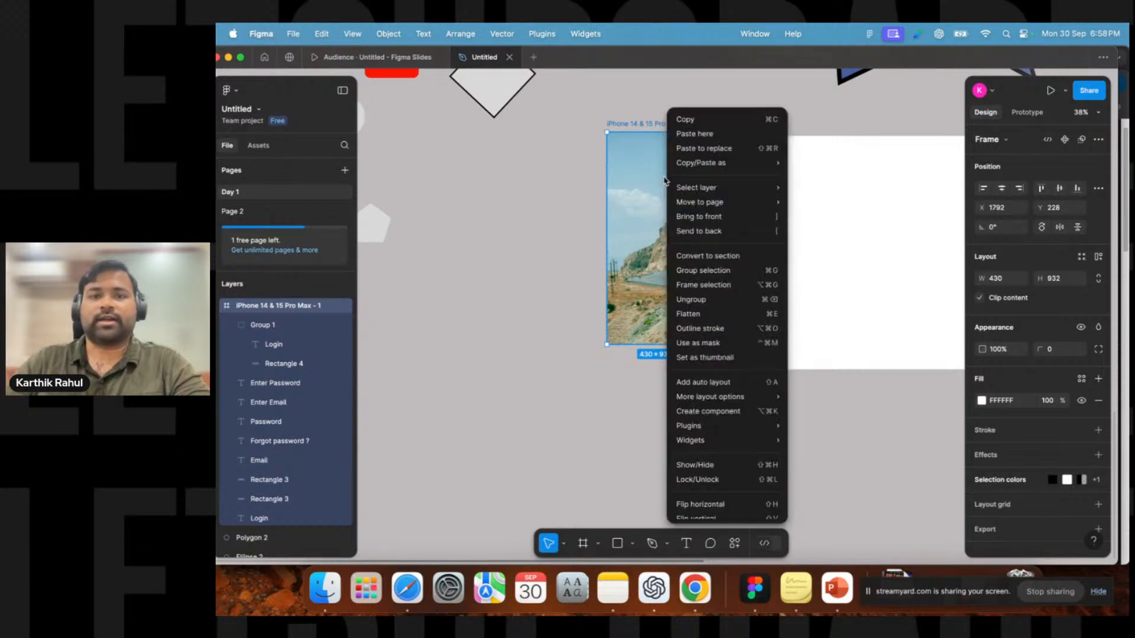
{"action": "left_click", "coordinate": [727, 235]}
{"action": "right_click", "coordinate": [665, 227]}
{"action": "left_click", "coordinate": [743, 236]}
{"action": "left_click", "coordinate": [731, 221]}
{"action": "left_click", "coordinate": [674, 217]}
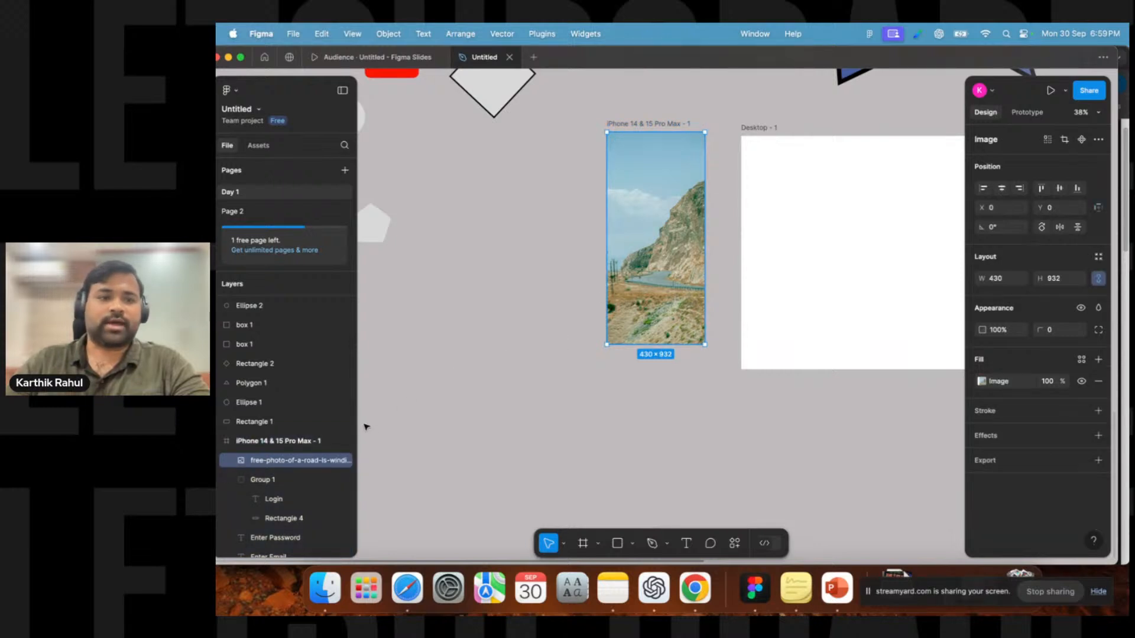
Move the photo out of the frame in the layer list, send it to back, and undo that.
{"action": "left_click_drag", "start_coordinate": [269, 461], "coordinate": [271, 433]}
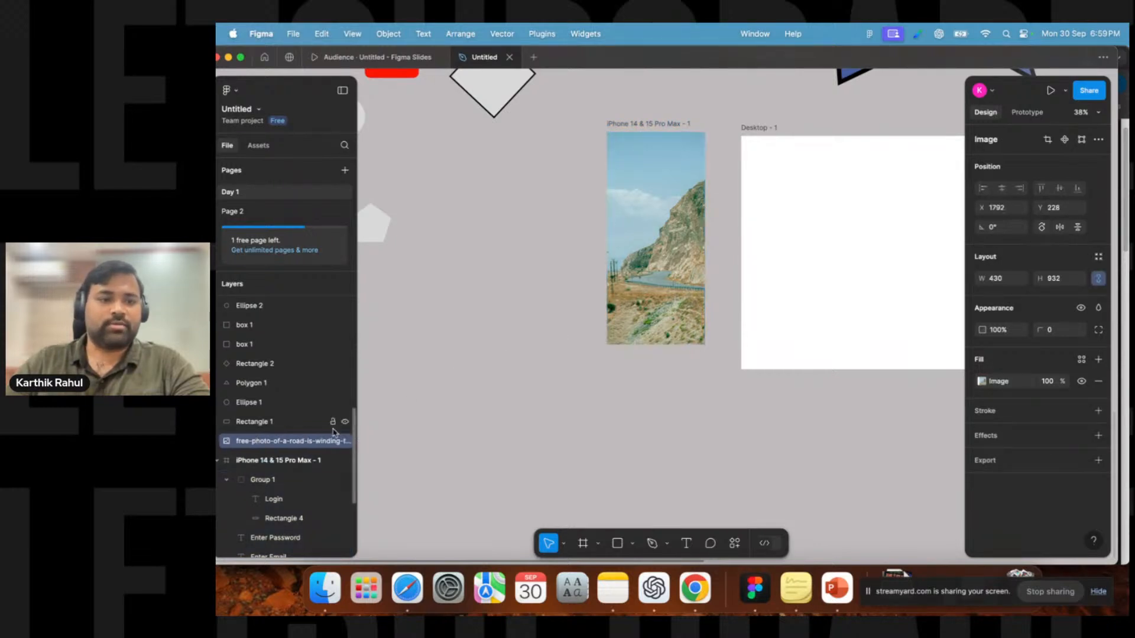
{"action": "right_click", "coordinate": [670, 305]}
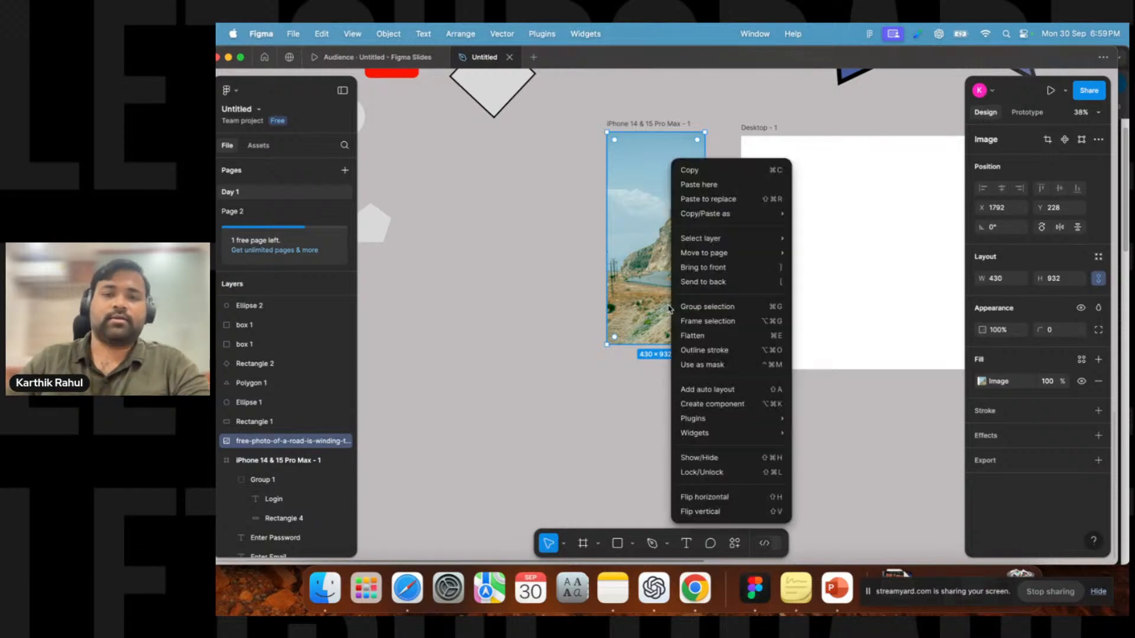
{"action": "left_click", "coordinate": [705, 282]}
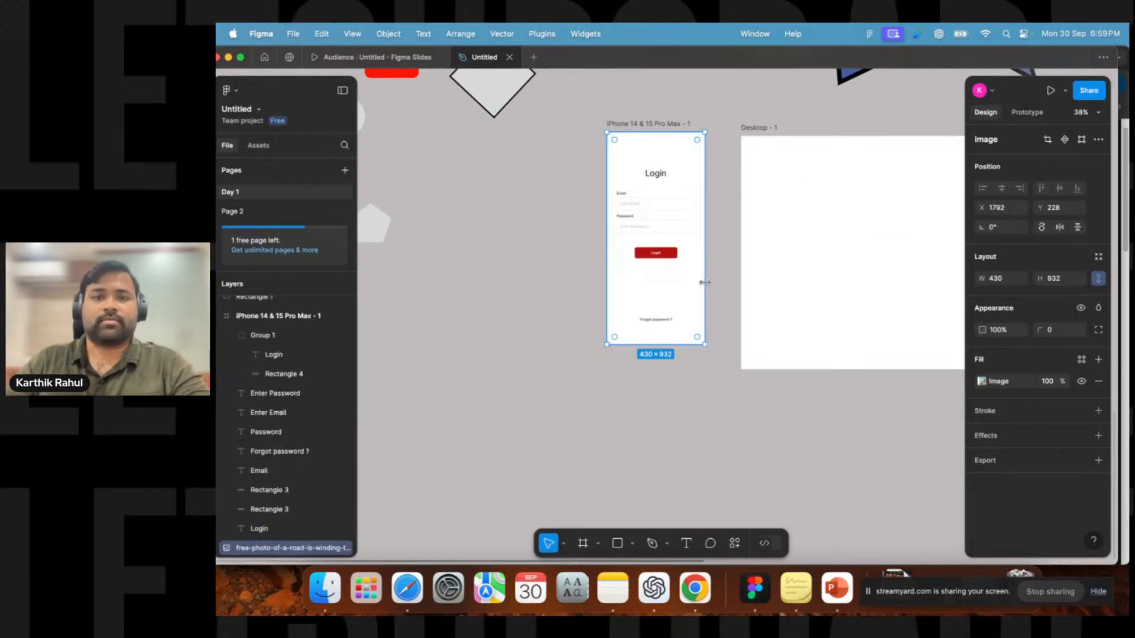
{"action": "key", "text": "super+z"}
{"action": "key", "text": "super+bracketleft"}
{"action": "key", "text": "super+bracketright"}
{"action": "key", "text": "super+bracketright"}
{"action": "key", "text": "super+bracketright"}
{"action": "key", "text": "super+bracketright"}
{"action": "key", "text": "super+bracketleft"}
{"action": "key", "text": "super+bracketleft"}
{"action": "key", "text": "super+bracketleft"}
{"action": "key", "text": "super+bracketleft"}
{"action": "key", "text": "super+bracketright"}
{"action": "key", "text": "super+bracketright"}
{"action": "key", "text": "super+bracketright"}
{"action": "key", "text": "super+bracketright"}
{"action": "key", "text": "super+bracketright"}
{"action": "key", "text": "super+bracketright"}
{"action": "key", "text": "super+bracketright"}
{"action": "key", "text": "super+bracketright"}
{"action": "key", "text": "super+bracketright"}
{"action": "key", "text": "super+bracketright"}
{"action": "key", "text": "super+bracketright"}
{"action": "key", "text": "super+bracketright"}
{"action": "key", "text": "super+bracketright"}
{"action": "key", "text": "super+bracketright"}
{"action": "key", "text": "super+bracketright"}
{"action": "key", "text": "super+bracketright"}
{"action": "key", "text": "super+bracketright"}
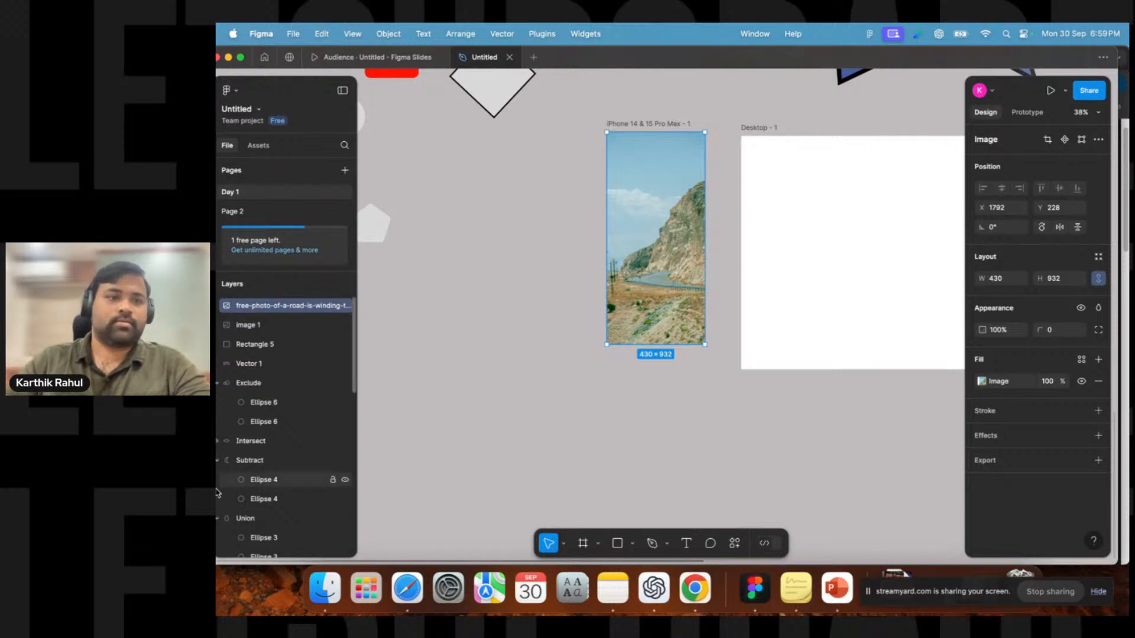
{"action": "scroll", "coordinate": [321, 418], "scroll_direction": "down", "scroll_amount": 8}
Place the photo inside the login frame and step it backward and forward through the frame's layers.
{"action": "mouse_move", "coordinate": [663, 208]}
{"action": "left_mouse_down"}
{"action": "mouse_move", "coordinate": [486, 246]}
{"action": "mouse_move", "coordinate": [617, 213]}
{"action": "mouse_move", "coordinate": [653, 216]}
{"action": "left_mouse_up"}
{"action": "key", "text": "super+bracketleft"}
{"action": "key", "text": "super+bracketleft"}
{"action": "key", "text": "super+bracketleft"}
{"action": "key", "text": "super+bracketleft"}
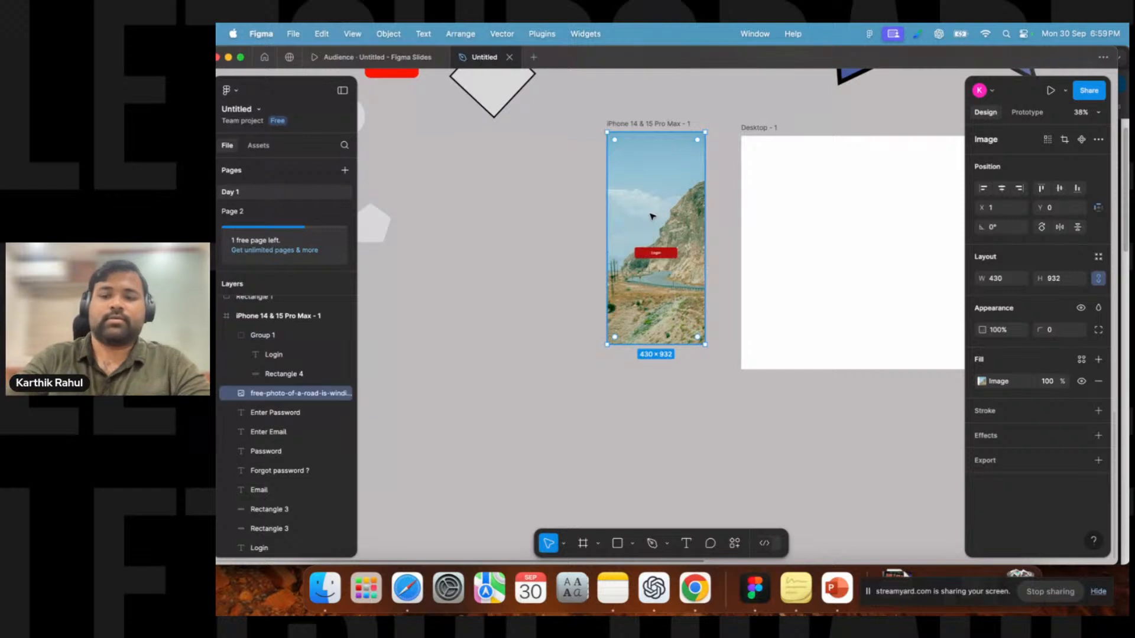
{"action": "key", "text": "super+bracketleft"}
{"action": "key", "text": "super+bracketleft"}
{"action": "key", "text": "super+bracketleft"}
{"action": "key", "text": "super+bracketleft"}
{"action": "key", "text": "super+bracketleft"}
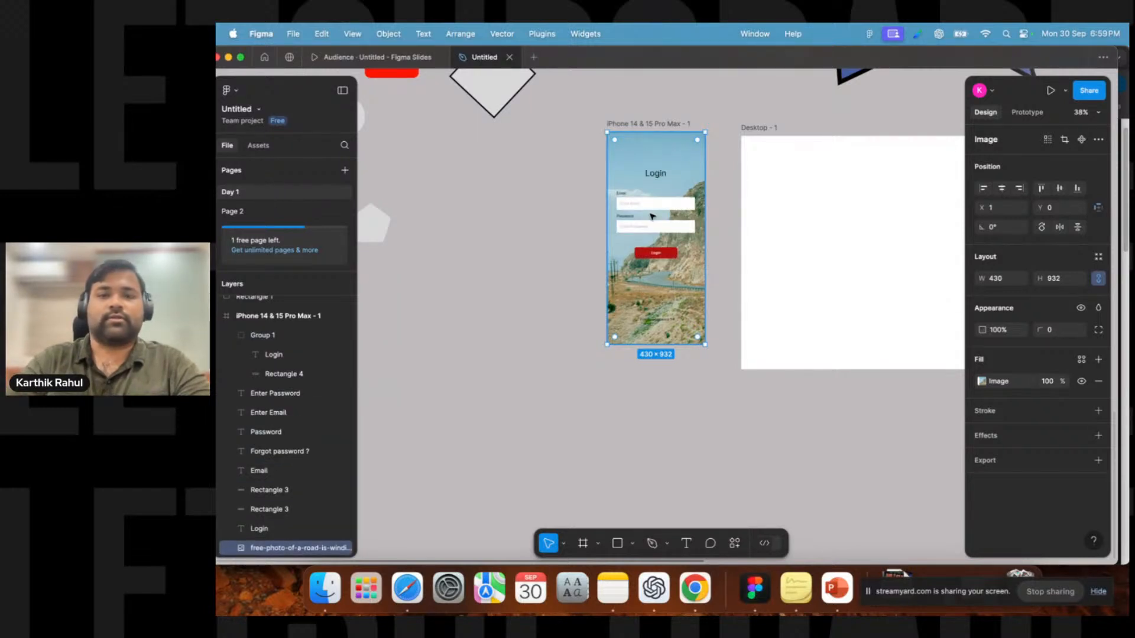
{"action": "key", "text": "super+bracketright"}
{"action": "key", "text": "super+bracketright"}
{"action": "key", "text": "super+bracketright"}
{"action": "key", "text": "super+bracketright"}
{"action": "key", "text": "super+bracketright"}
{"action": "key", "text": "super+bracketright"}
{"action": "key", "text": "super+bracketright"}
{"action": "key", "text": "super+bracketright"}
{"action": "key", "text": "super+bracketright"}
{"action": "key", "text": "super+bracketright"}
{"action": "key", "text": "super+bracketright"}
{"action": "key", "text": "super+bracketright"}
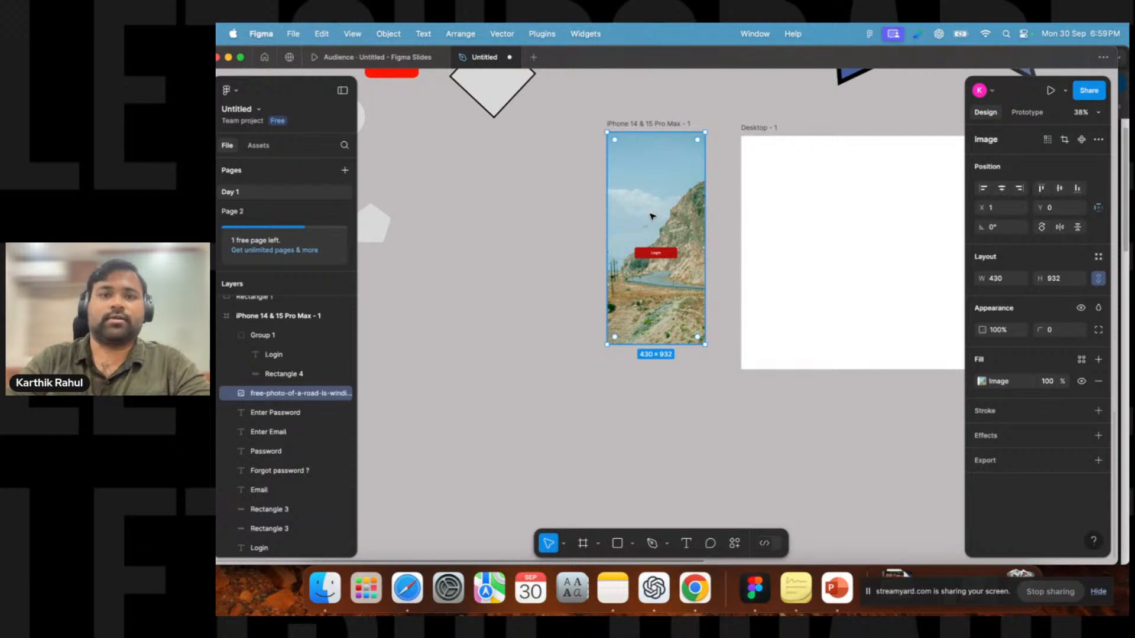
Align the photo to the frame and send it backward until it sits behind all login elements.
{"action": "left_click_drag", "start_coordinate": [650, 215], "coordinate": [662, 188]}
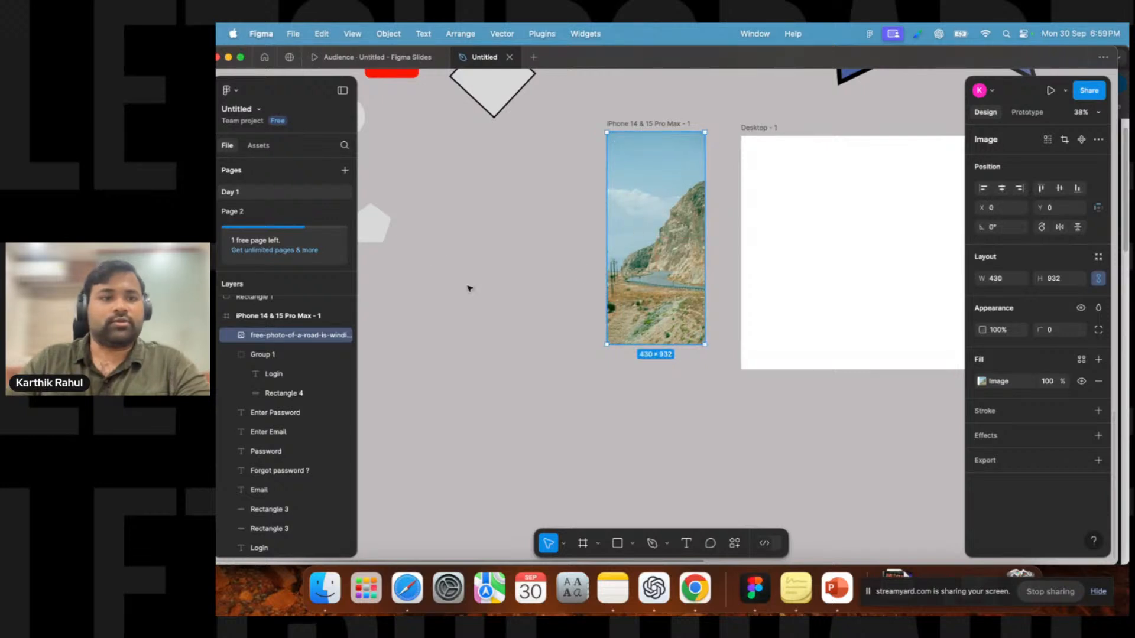
{"action": "scroll", "coordinate": [658, 231], "scroll_direction": "up", "scroll_amount": 3}
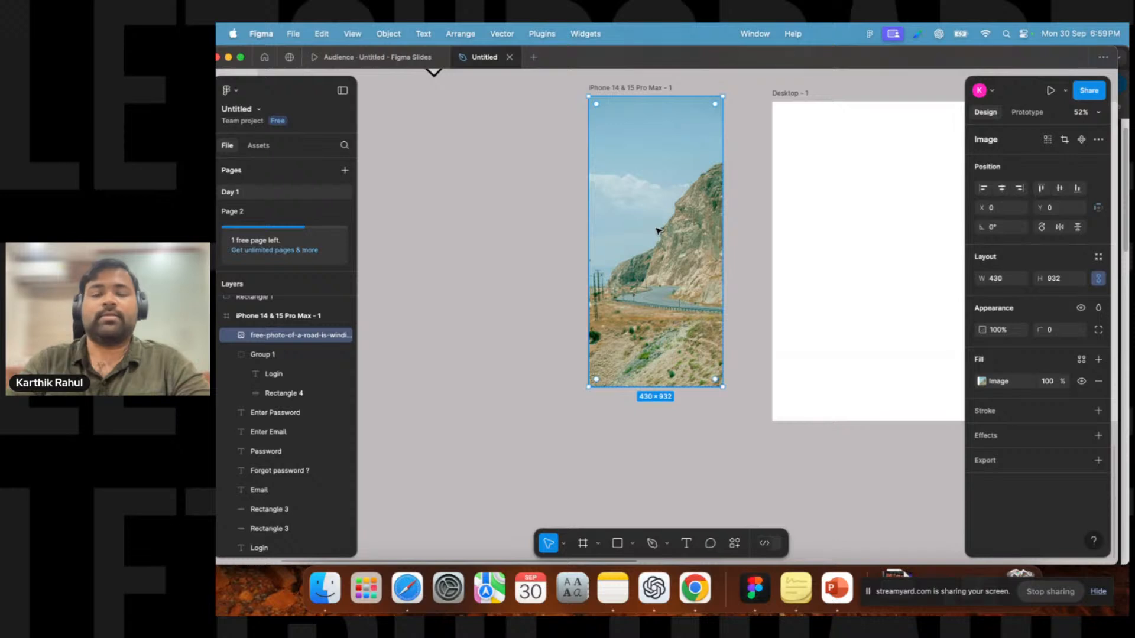
{"action": "key", "text": "super+bracketleft"}
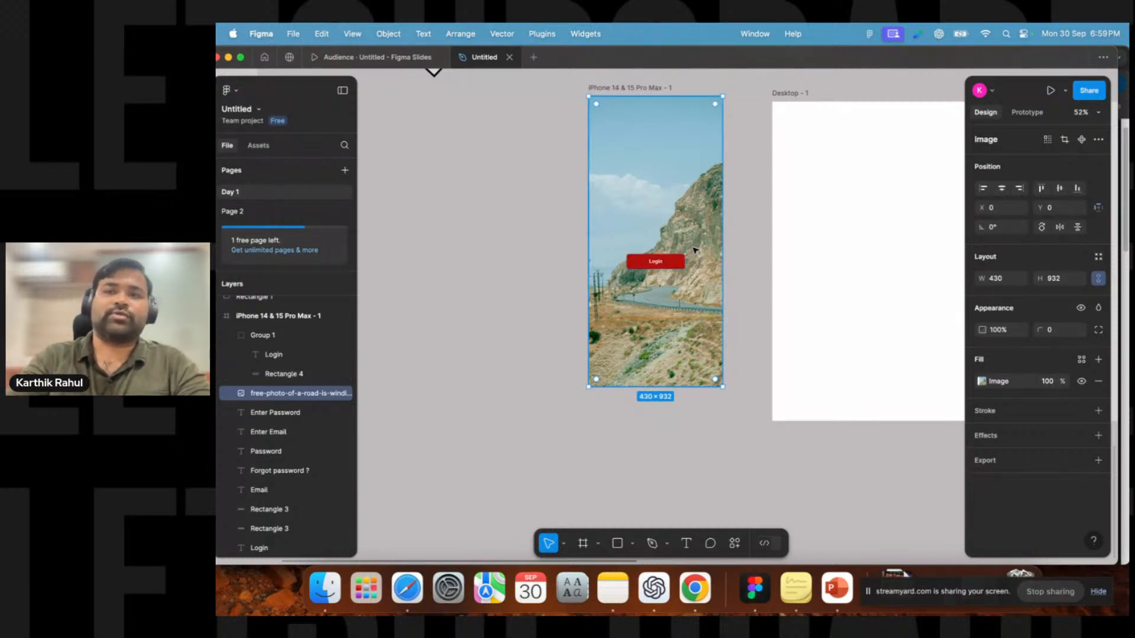
{"action": "key", "text": "super+bracketleft"}
{"action": "key", "text": "super+bracketleft"}
{"action": "key", "text": "super+bracketleft"}
{"action": "key", "text": "super+bracketleft"}
{"action": "key", "text": "super+bracketleft"}
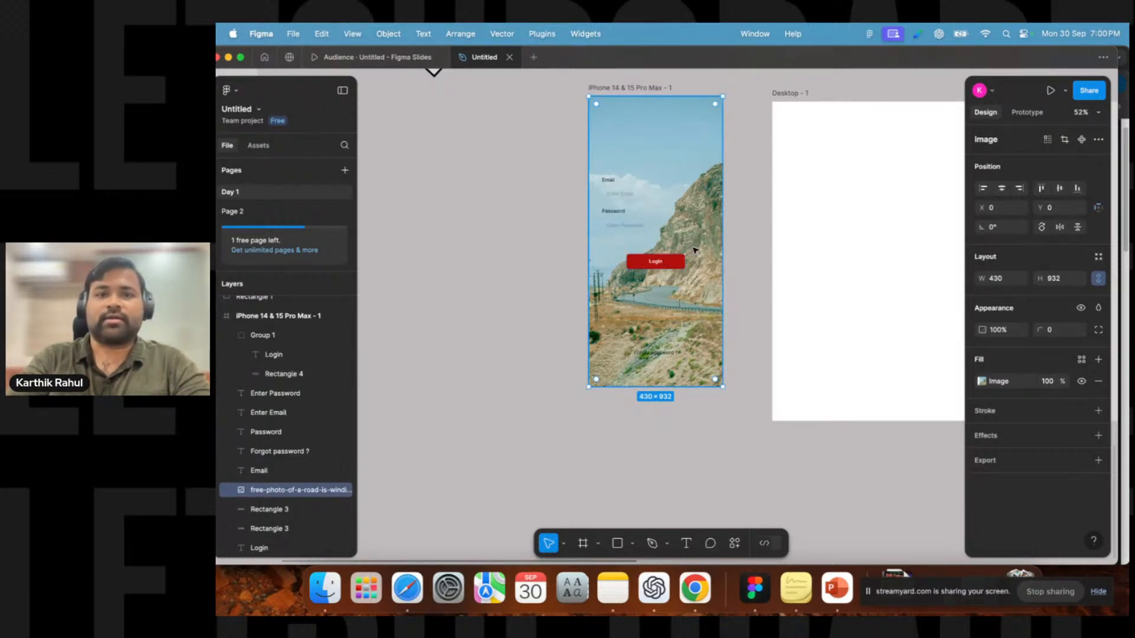
{"action": "key", "text": "super+bracketleft"}
{"action": "key", "text": "super+bracketleft"}
{"action": "key", "text": "super+bracketleft"}
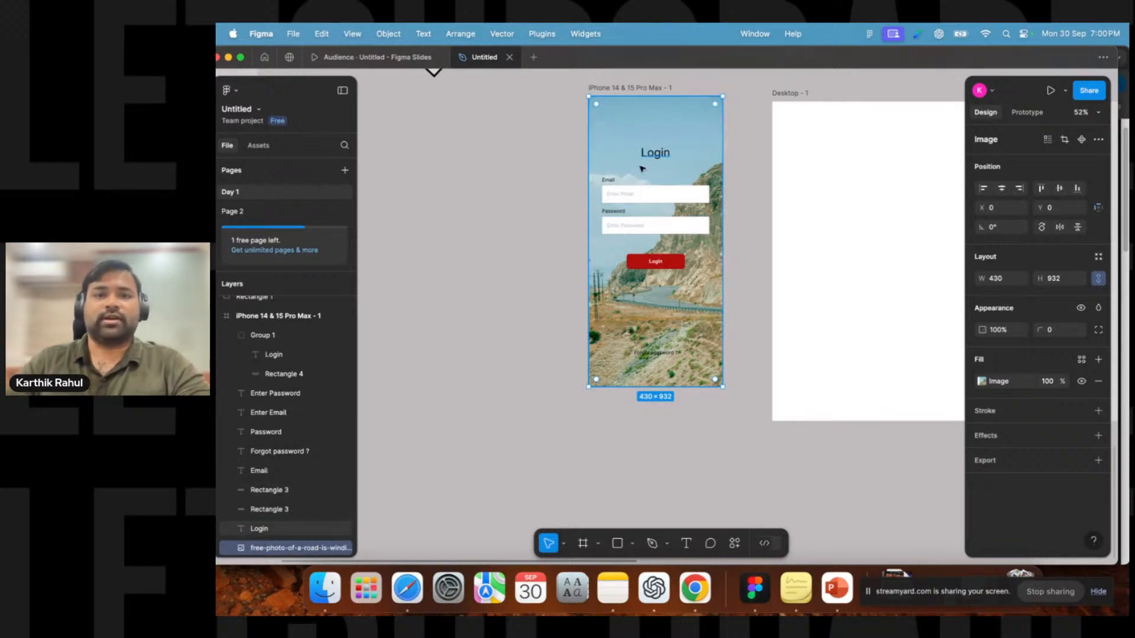
Lower the photo's layer opacity, then reset it to 100%.
{"action": "scroll", "coordinate": [612, 211], "scroll_direction": "up", "scroll_amount": 5}
{"action": "scroll", "coordinate": [601, 220], "scroll_direction": "down", "scroll_amount": 5}
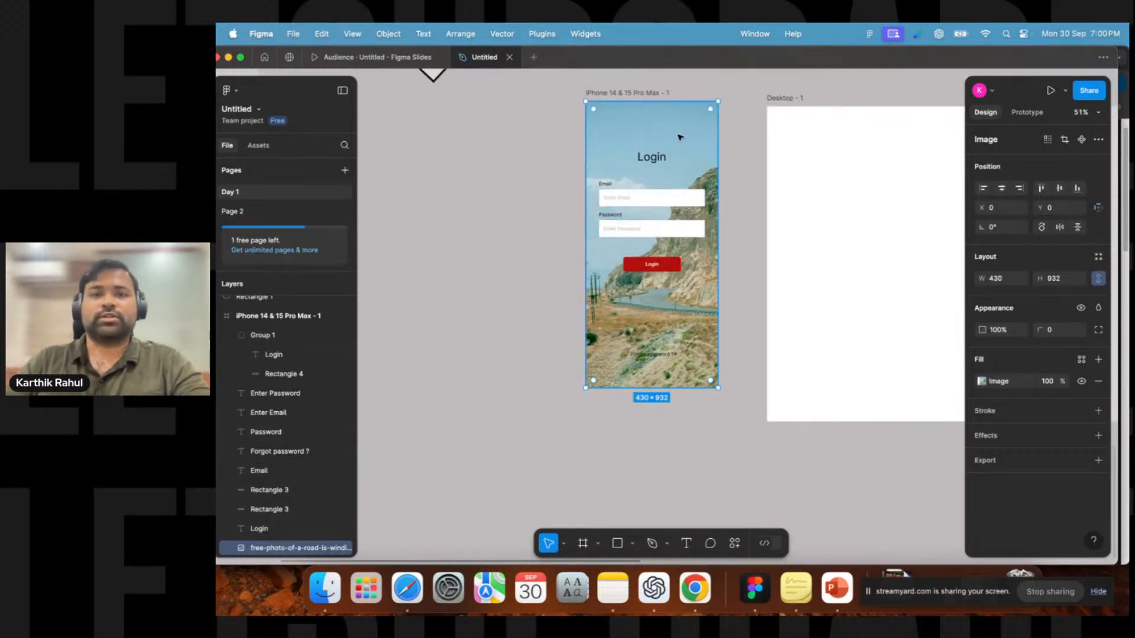
{"action": "left_click", "coordinate": [999, 330]}
{"action": "key", "text": "Down"}
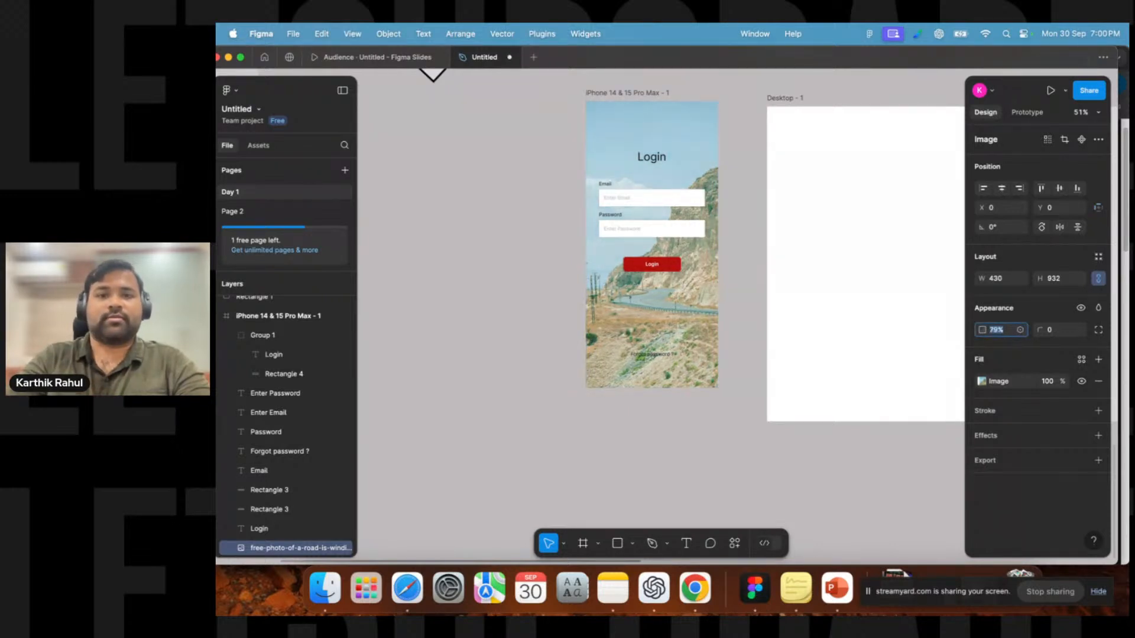
{"action": "key", "text": "Down"}
{"action": "key", "text": "Down"}
{"action": "key", "text": "Down"}
{"action": "key", "text": "Down"}
{"action": "key", "text": "Down"}
{"action": "key", "text": "Down"}
{"action": "key", "text": "Down"}
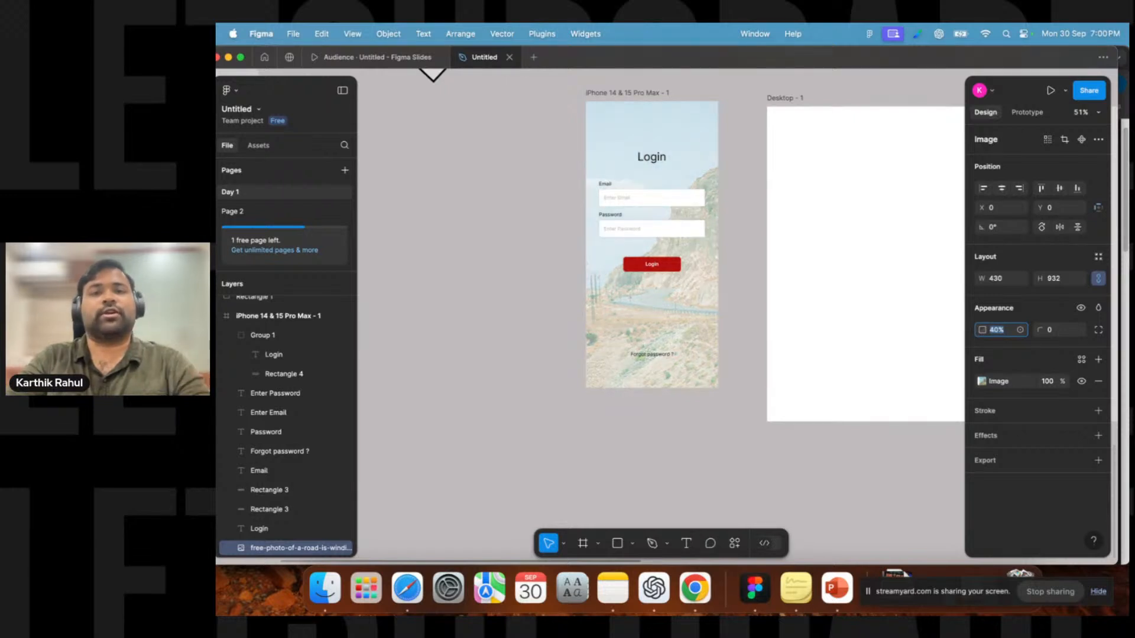
{"action": "type", "text": "100"}
{"action": "key", "text": "Return"}
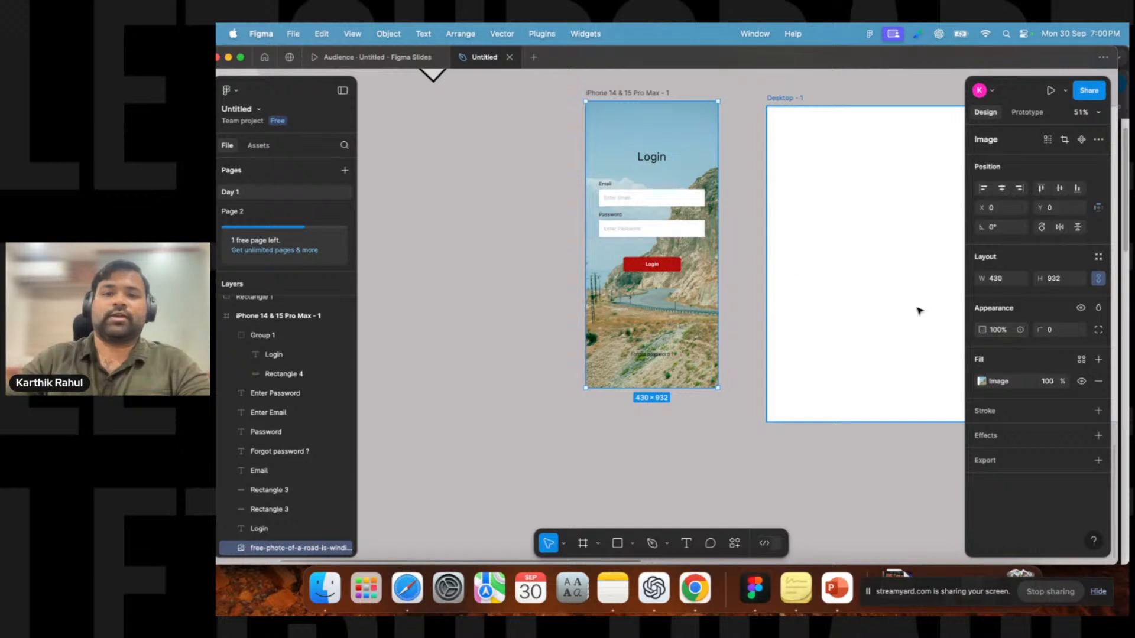
Draw a rectangle beside the login frame at the frame's height and set its width to 430.
{"action": "left_click", "coordinate": [432, 199]}
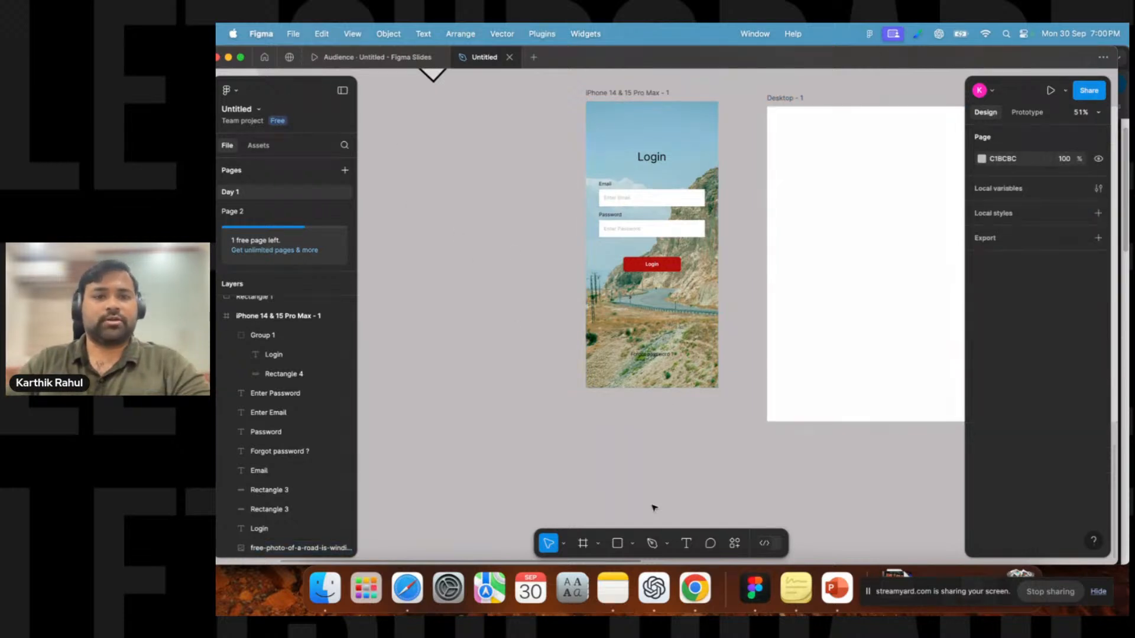
{"action": "left_click", "coordinate": [614, 542]}
{"action": "mouse_move", "coordinate": [418, 131]}
{"action": "left_mouse_down"}
{"action": "mouse_move", "coordinate": [563, 273]}
{"action": "mouse_move", "coordinate": [524, 357]}
{"action": "mouse_move", "coordinate": [570, 398]}
{"action": "mouse_move", "coordinate": [571, 388]}
{"action": "left_mouse_up"}
{"action": "left_click_drag", "start_coordinate": [500, 130], "coordinate": [501, 102]}
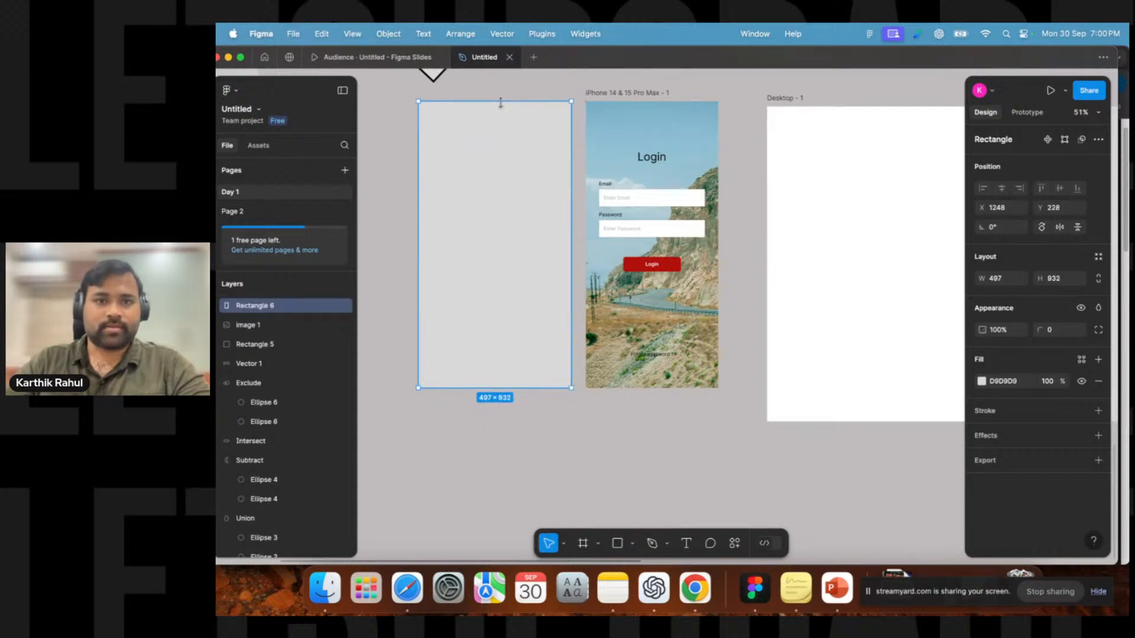
{"action": "left_click_drag", "start_coordinate": [419, 185], "coordinate": [432, 187]}
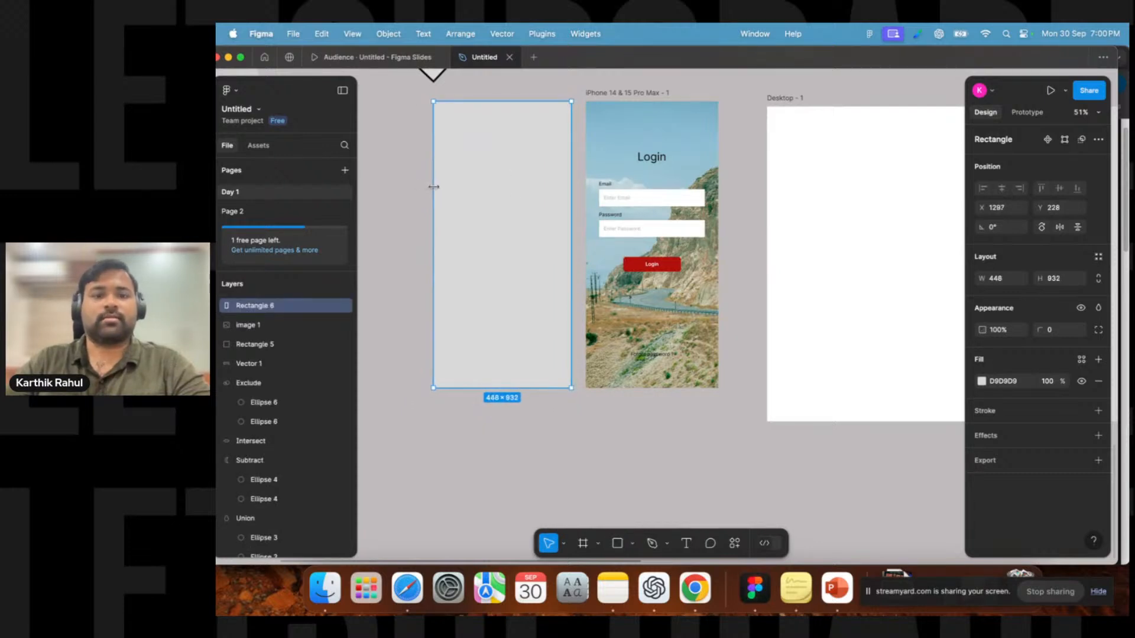
{"action": "left_click", "coordinate": [1013, 276]}
{"action": "type", "text": "430"}
{"action": "key", "text": "Return"}
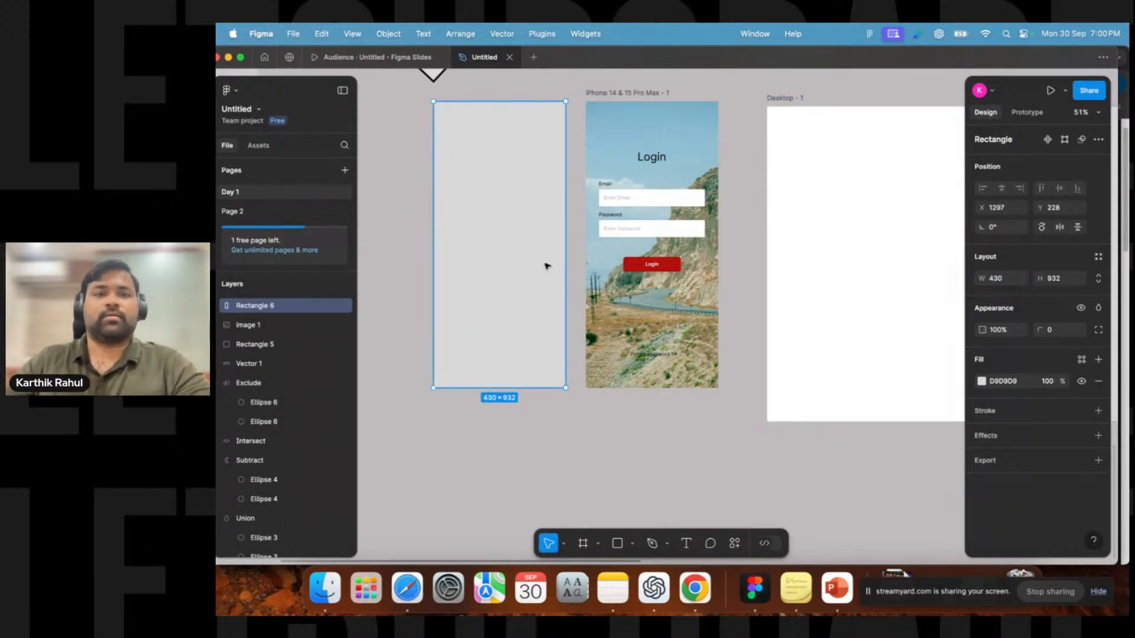
Move the rectangle over the login frame and set its fill opacity to 24%.
{"action": "left_click_drag", "start_coordinate": [509, 250], "coordinate": [662, 257]}
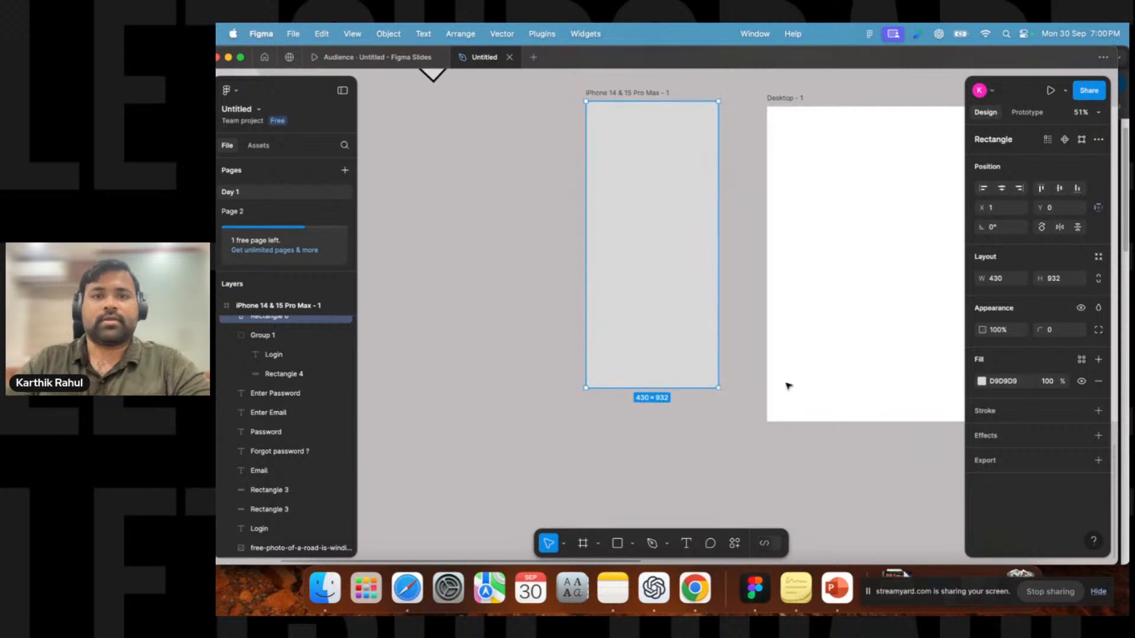
{"action": "left_click", "coordinate": [1048, 383]}
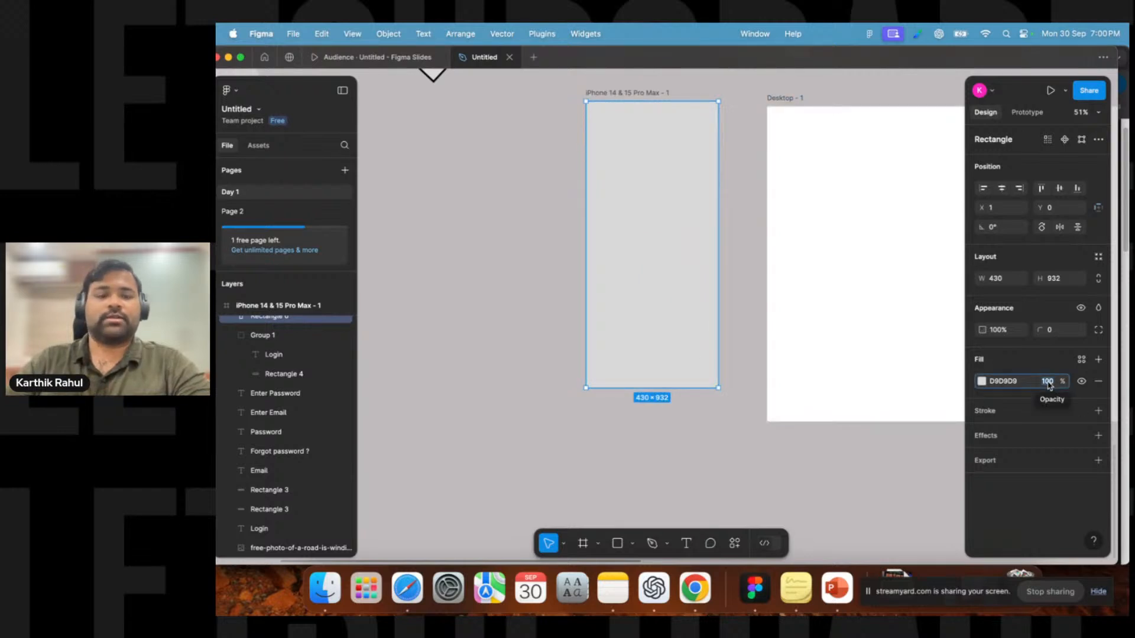
{"action": "type", "text": "24"}
{"action": "key", "text": "Return"}
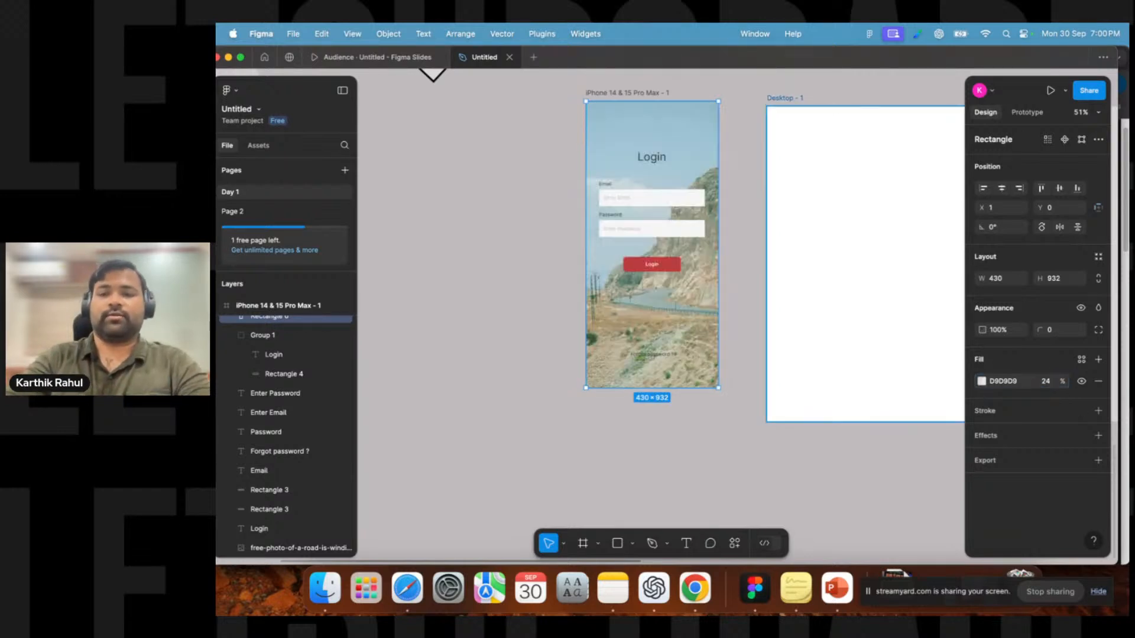
Change the rectangle's fill colour to black, 000000.
{"action": "left_click", "coordinate": [980, 382]}
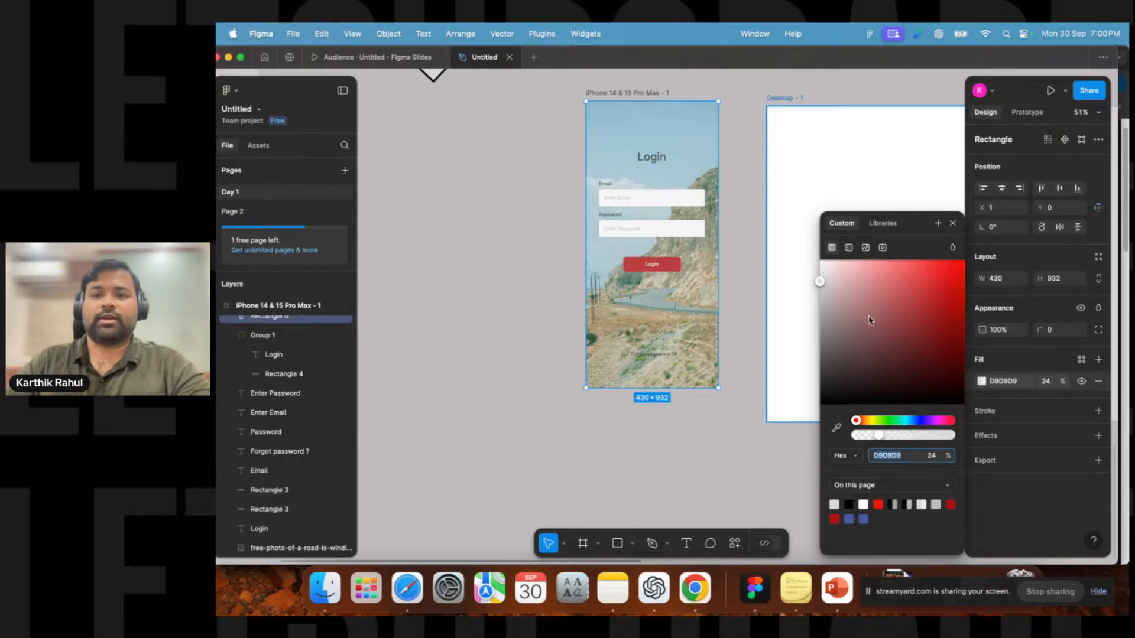
{"action": "left_click_drag", "start_coordinate": [870, 326], "coordinate": [753, 499]}
{"action": "key", "text": "Escape"}
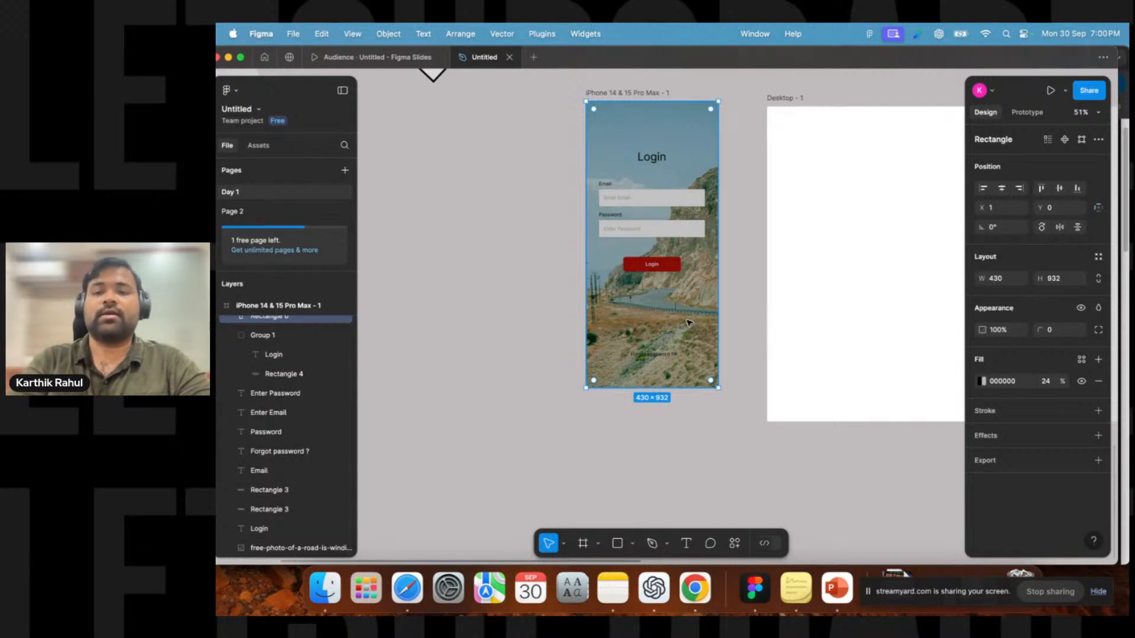
Send the overlay rectangle backward so it sits just above the photo, behind the login elements.
{"action": "key", "text": "super+bracketleft"}
{"action": "key", "text": "super+bracketleft"}
{"action": "key", "text": "super+bracketleft"}
{"action": "key", "text": "super+bracketleft"}
{"action": "key", "text": "super+bracketleft"}
{"action": "key", "text": "super+bracketleft"}
{"action": "key", "text": "super+bracketleft"}
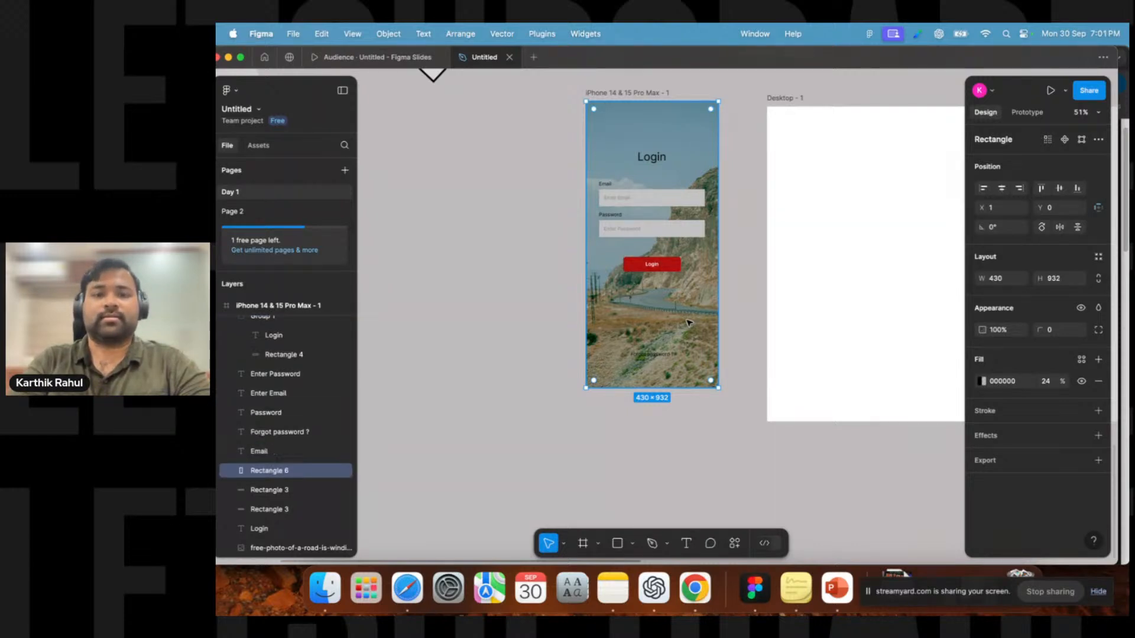
{"action": "key", "text": "super+bracketleft"}
{"action": "key", "text": "super+bracketleft"}
{"action": "key", "text": "super+bracketleft"}
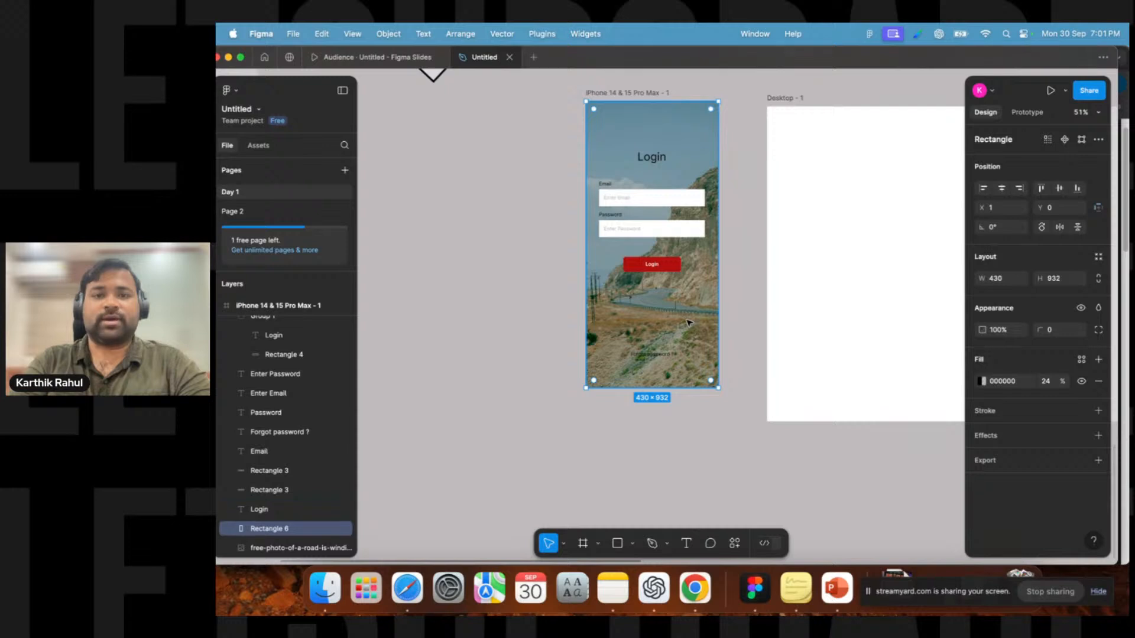
{"action": "key", "text": "super+bracketright"}
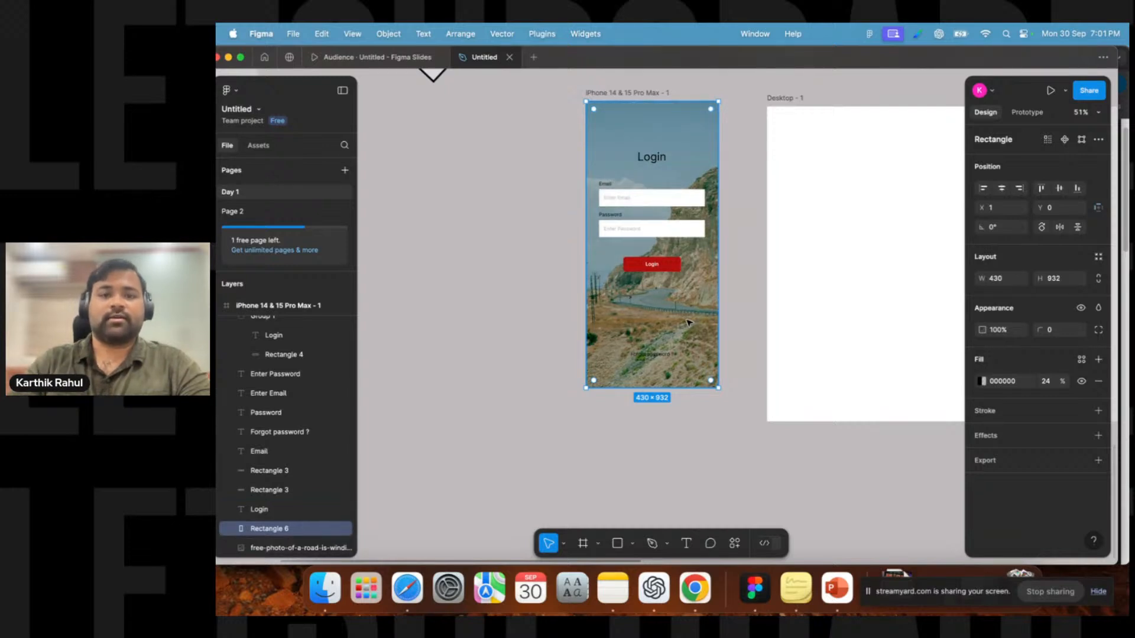
Raise the overlay rectangle's fill opacity to 37%.
{"action": "scroll", "coordinate": [662, 214], "scroll_direction": "up", "scroll_amount": 3}
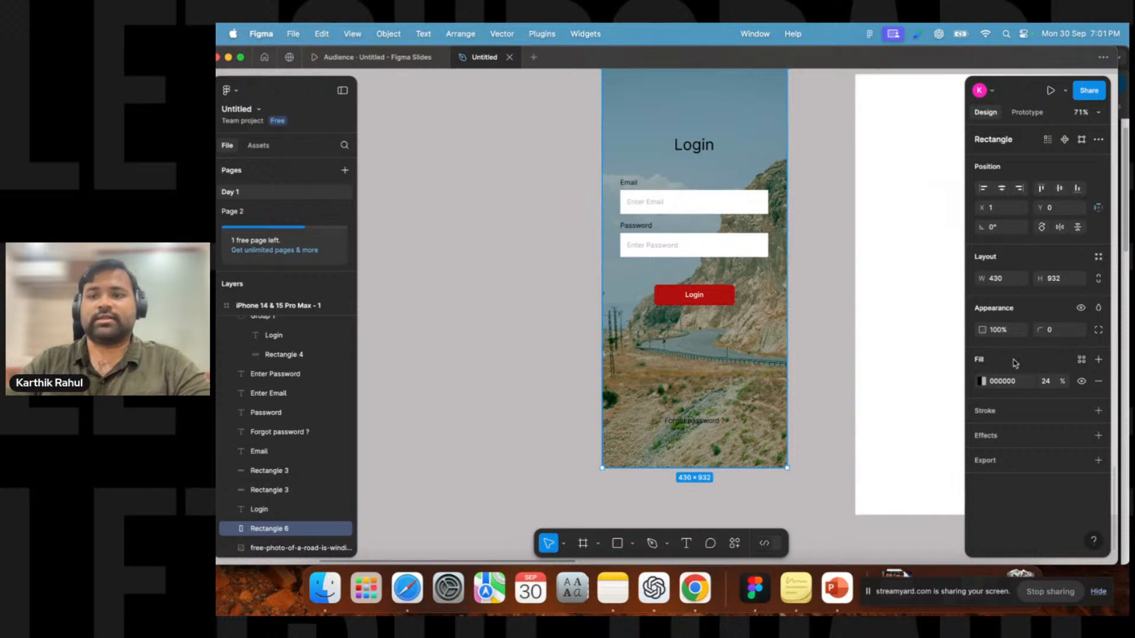
{"action": "left_click", "coordinate": [1051, 384]}
{"action": "key", "text": "Up"}
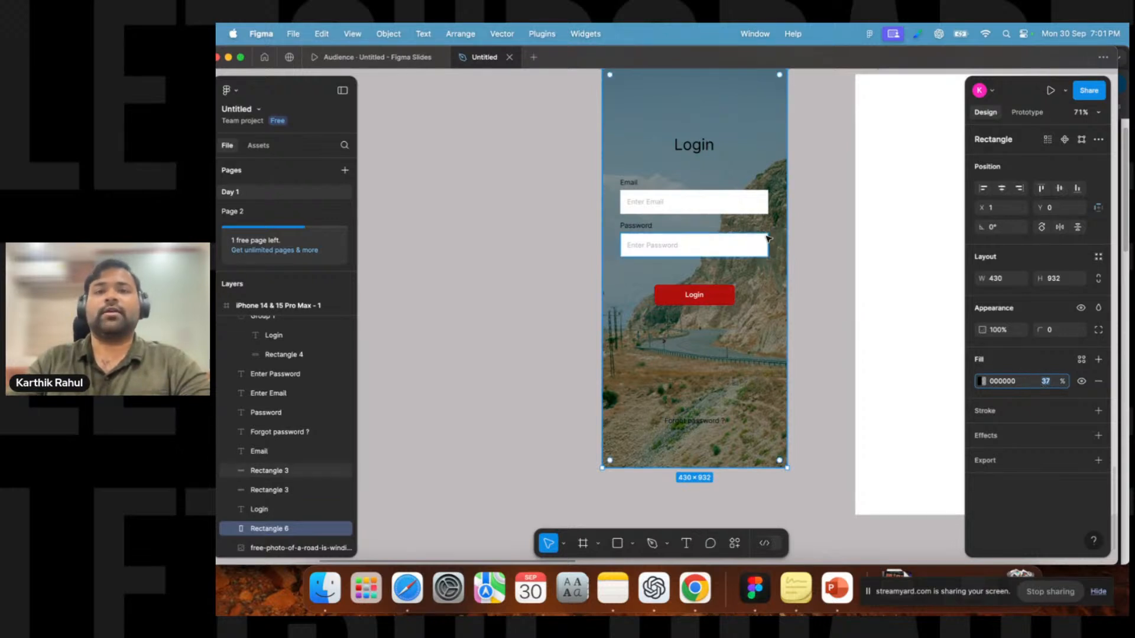
Drag the overlay rectangle out of the login frame and back in, then send it backward to sit just above the photo.
{"action": "scroll", "coordinate": [742, 233], "scroll_direction": "up", "scroll_amount": 4}
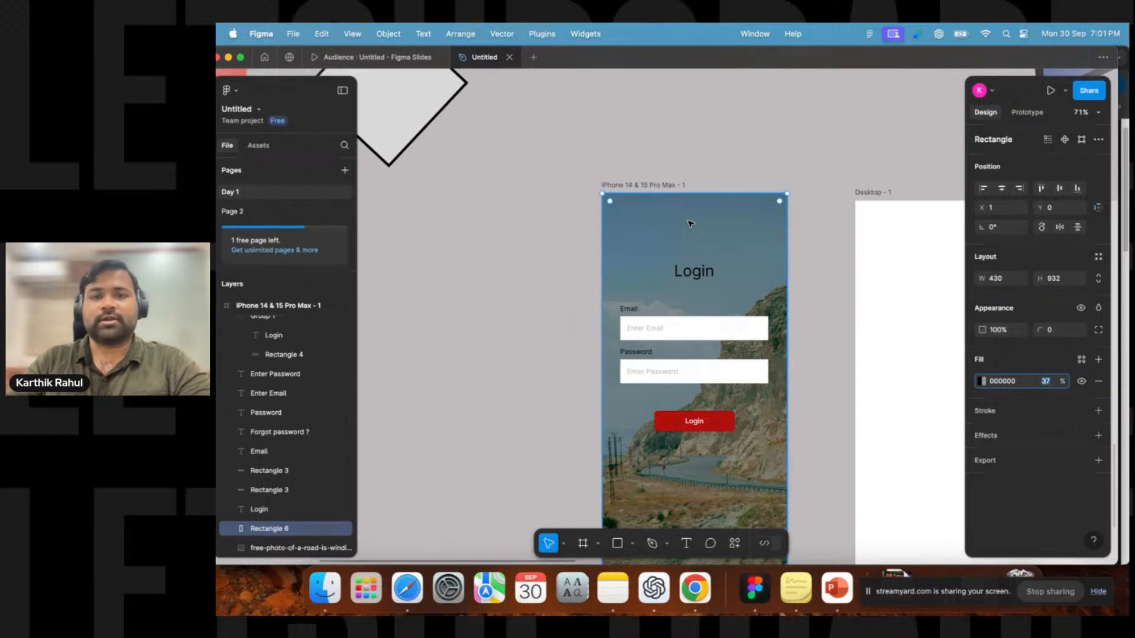
{"action": "left_click_drag", "start_coordinate": [690, 224], "coordinate": [542, 224]}
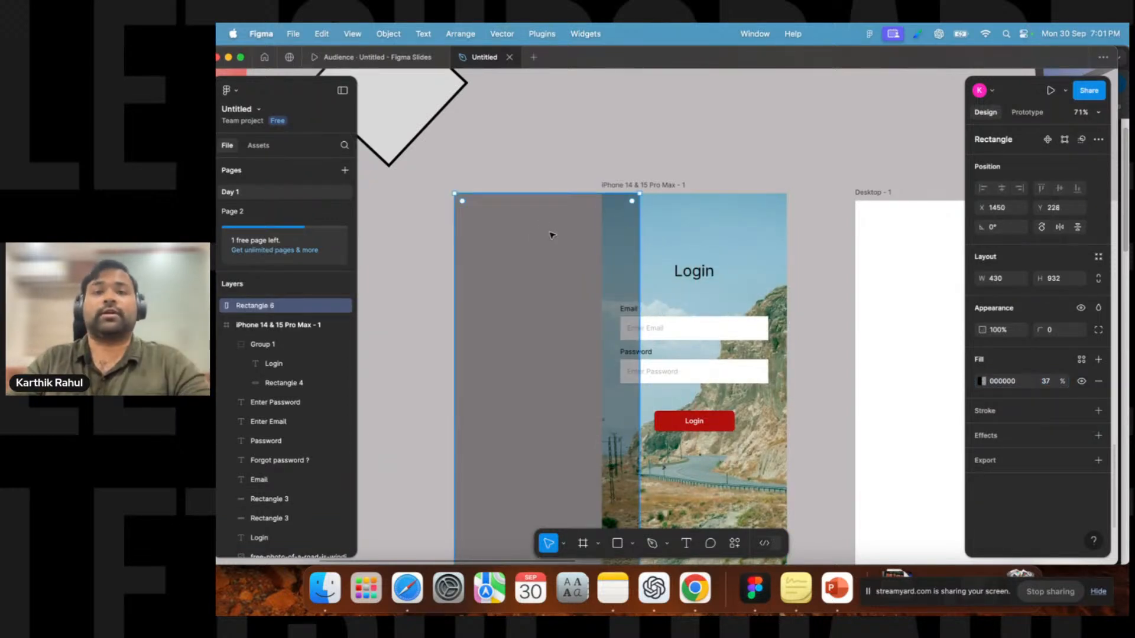
{"action": "left_click_drag", "start_coordinate": [556, 241], "coordinate": [702, 241]}
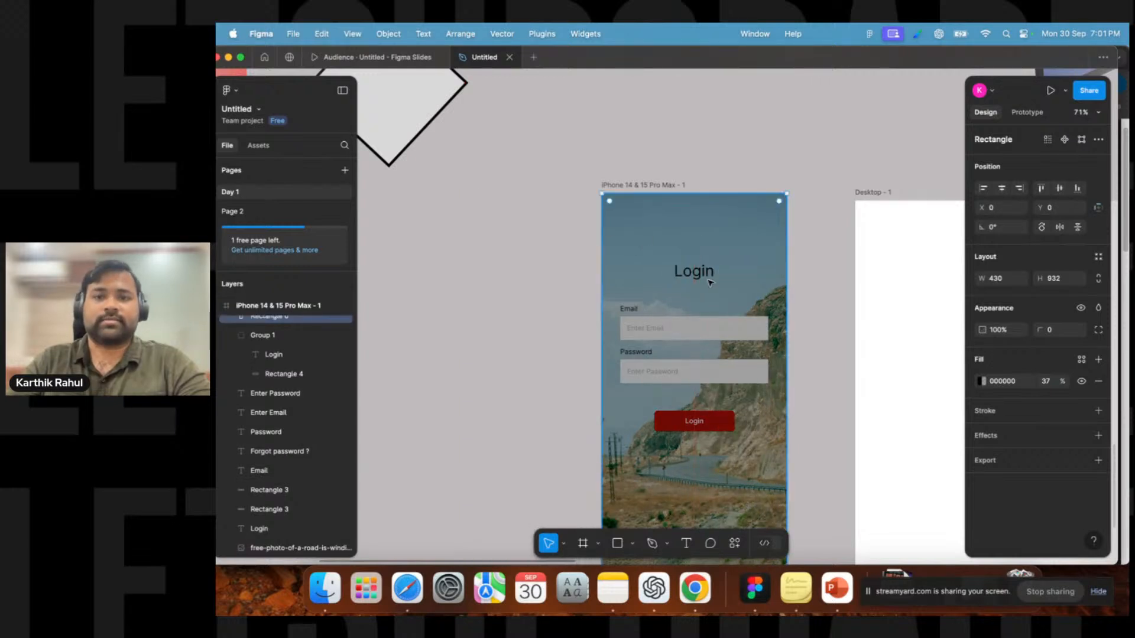
{"action": "key", "text": "super+bracketleft"}
{"action": "key", "text": "super+bracketleft"}
{"action": "key", "text": "super+bracketleft"}
{"action": "key", "text": "super+bracketleft"}
{"action": "key", "text": "super+bracketleft"}
{"action": "key", "text": "super+bracketleft"}
{"action": "key", "text": "super+bracketleft"}
{"action": "key", "text": "super+bracketleft"}
{"action": "key", "text": "super+bracketleft"}
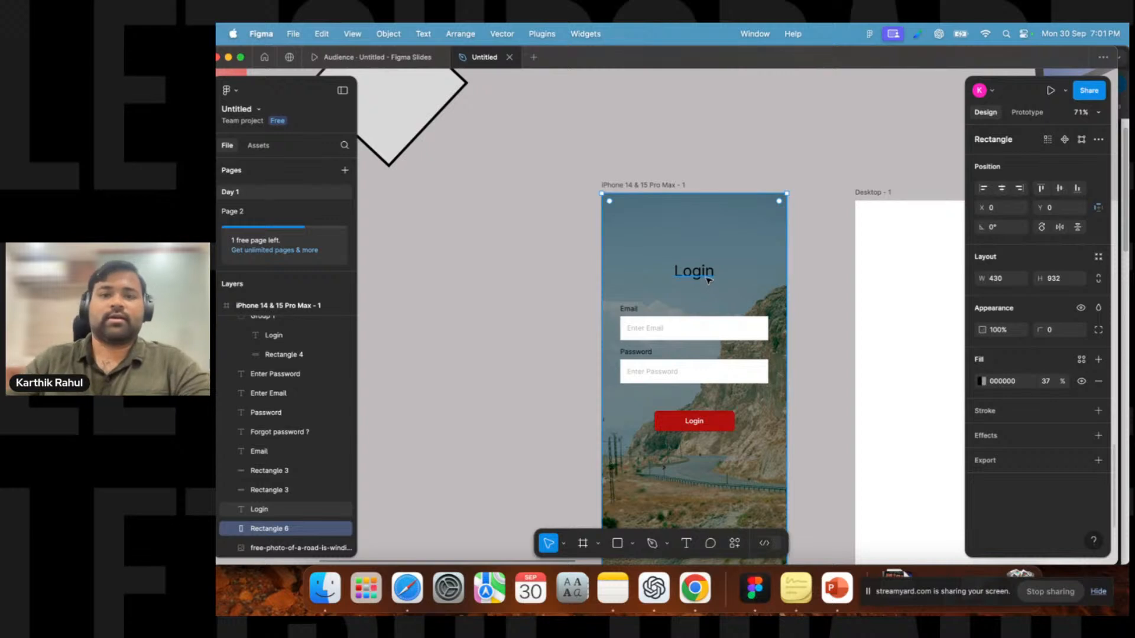
Set the Login title, Email and Password labels' text colour to white, FFFFFF.
{"action": "left_click", "coordinate": [708, 277]}
{"action": "left_click", "coordinate": [629, 308], "text": "shift"}
{"action": "left_click", "coordinate": [636, 352], "text": "shift"}
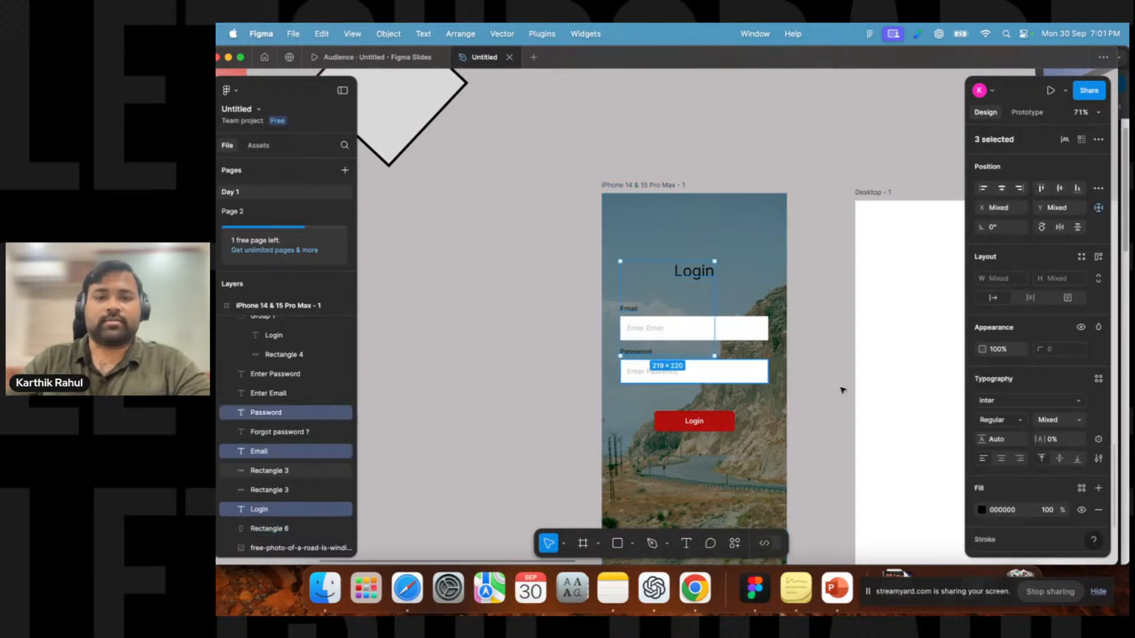
{"action": "left_click", "coordinate": [982, 510]}
{"action": "type", "text": "ffffff"}
{"action": "key", "text": "Return"}
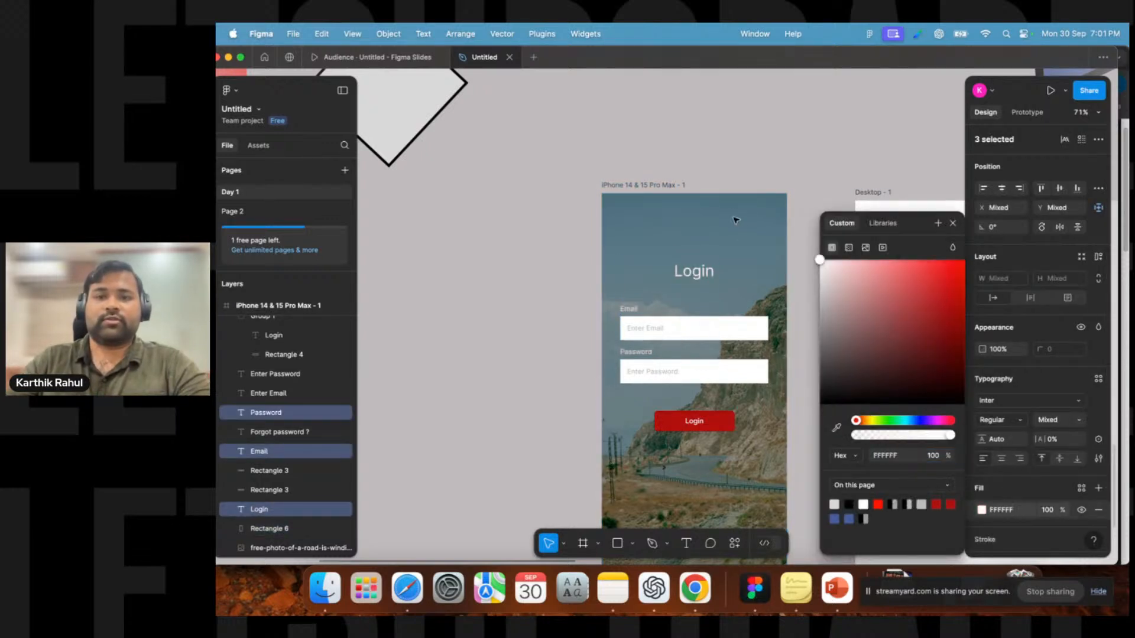
Make the Forgot password text white, FFFFFF, and set its font weight to Bold.
{"action": "left_click", "coordinate": [522, 276]}
{"action": "scroll", "coordinate": [635, 346], "scroll_direction": "down", "scroll_amount": 5}
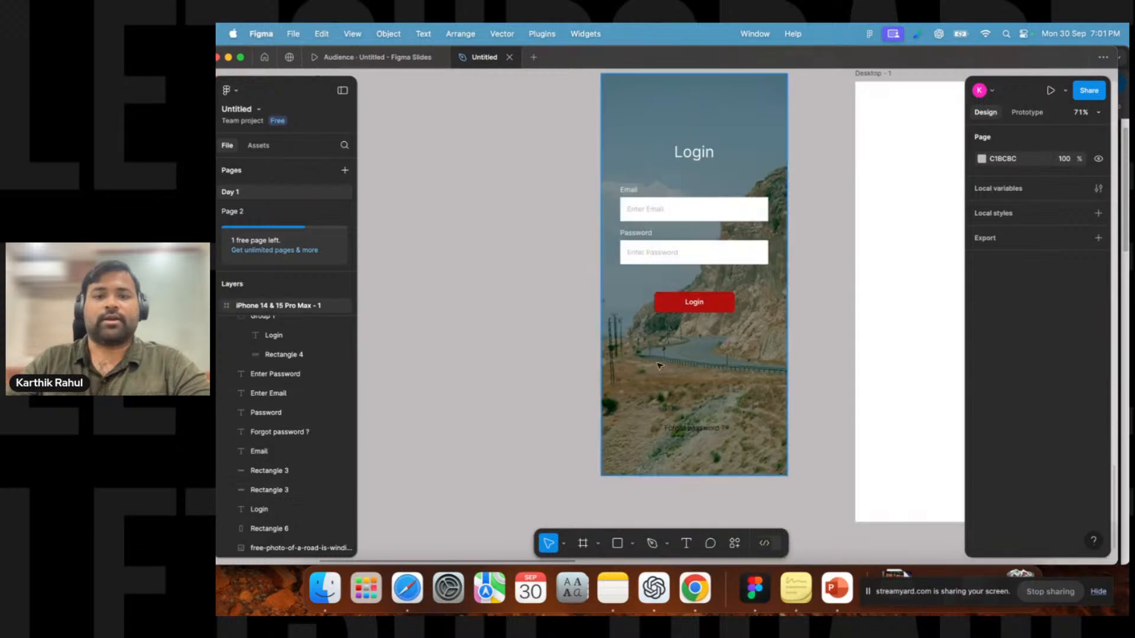
{"action": "left_click", "coordinate": [695, 428]}
{"action": "left_click", "coordinate": [981, 510]}
{"action": "type", "text": "ffffff"}
{"action": "key", "text": "Return"}
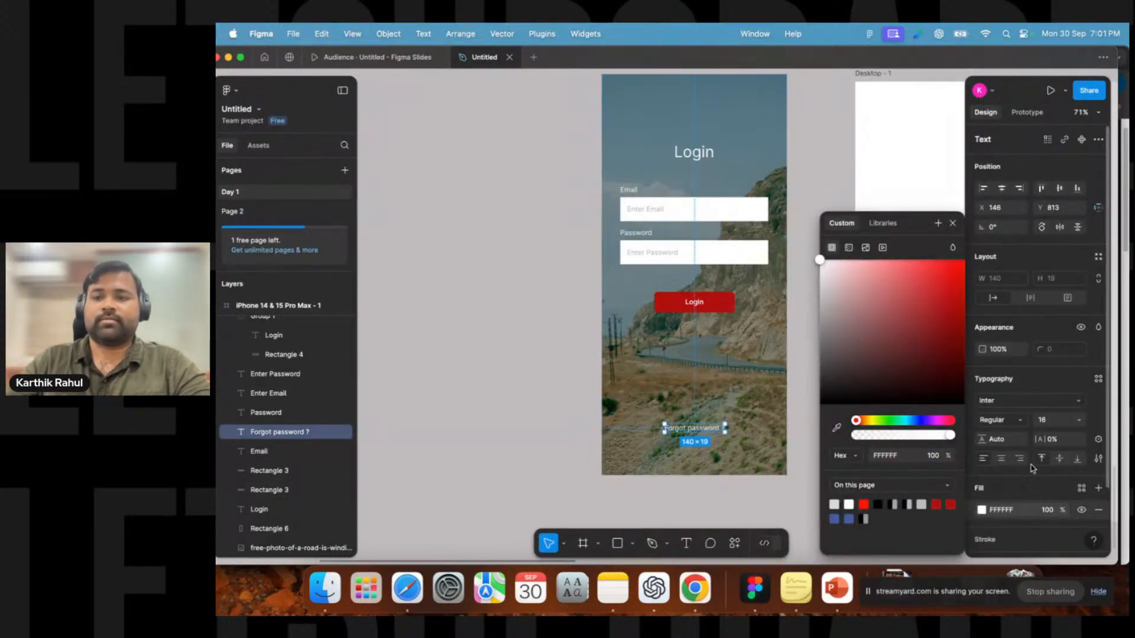
{"action": "left_click", "coordinate": [1003, 421]}
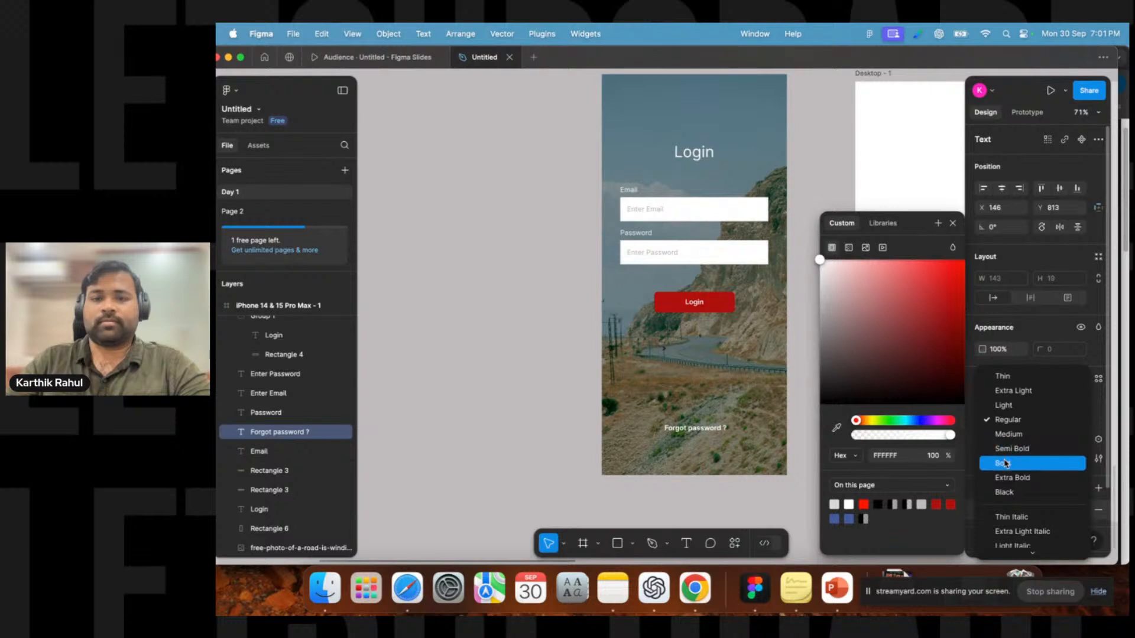
{"action": "left_click", "coordinate": [1007, 459]}
Move the overlay rectangle out of the login frame and send it to the back, behind the whole frame.
{"action": "left_click", "coordinate": [540, 398]}
{"action": "scroll", "coordinate": [540, 335], "scroll_direction": "down", "scroll_amount": 3}
{"action": "scroll", "coordinate": [543, 355], "scroll_direction": "up", "scroll_amount": 1}
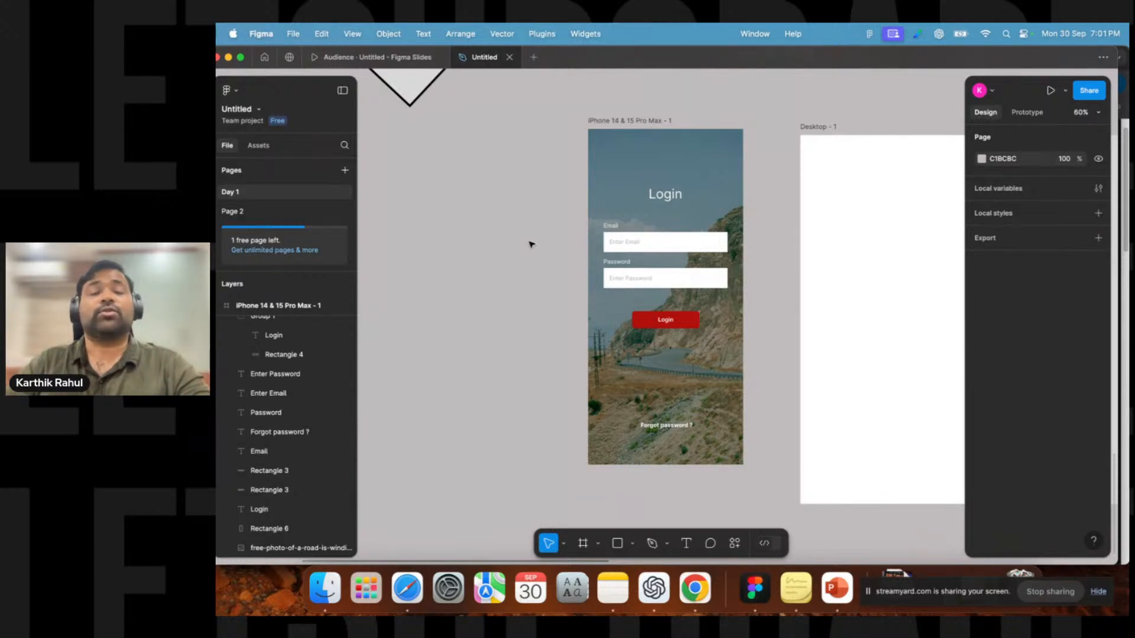
{"action": "mouse_move", "coordinate": [636, 165]}
{"action": "left_mouse_down"}
{"action": "mouse_move", "coordinate": [667, 171]}
{"action": "mouse_move", "coordinate": [618, 177]}
{"action": "left_mouse_up"}
{"action": "left_click", "coordinate": [662, 172]}
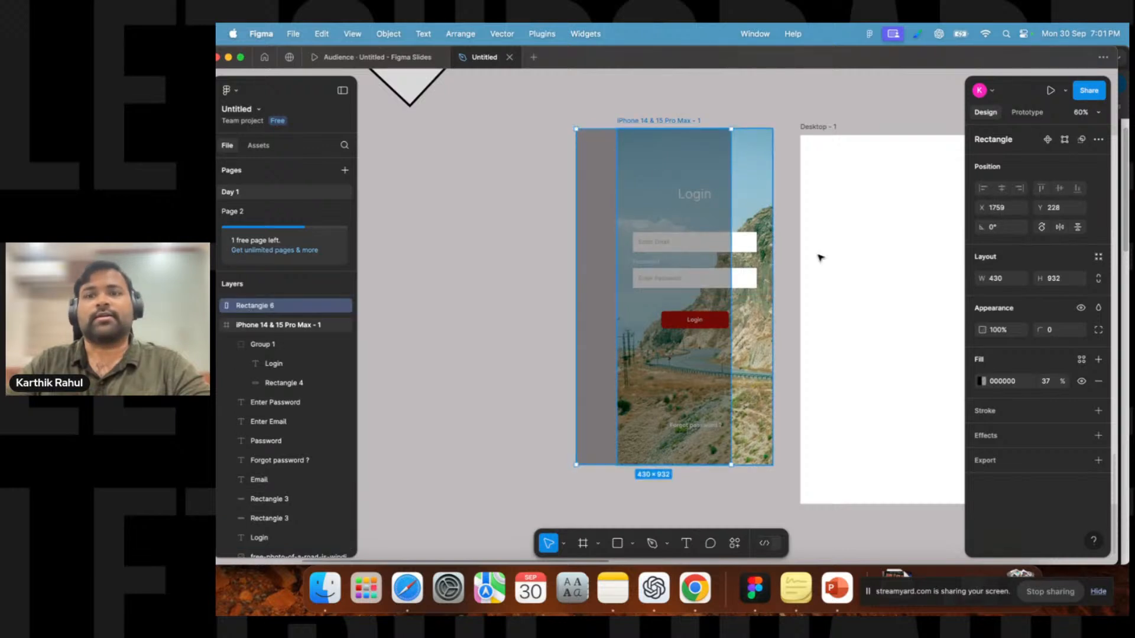
{"action": "left_click_drag", "start_coordinate": [686, 182], "coordinate": [725, 179]}
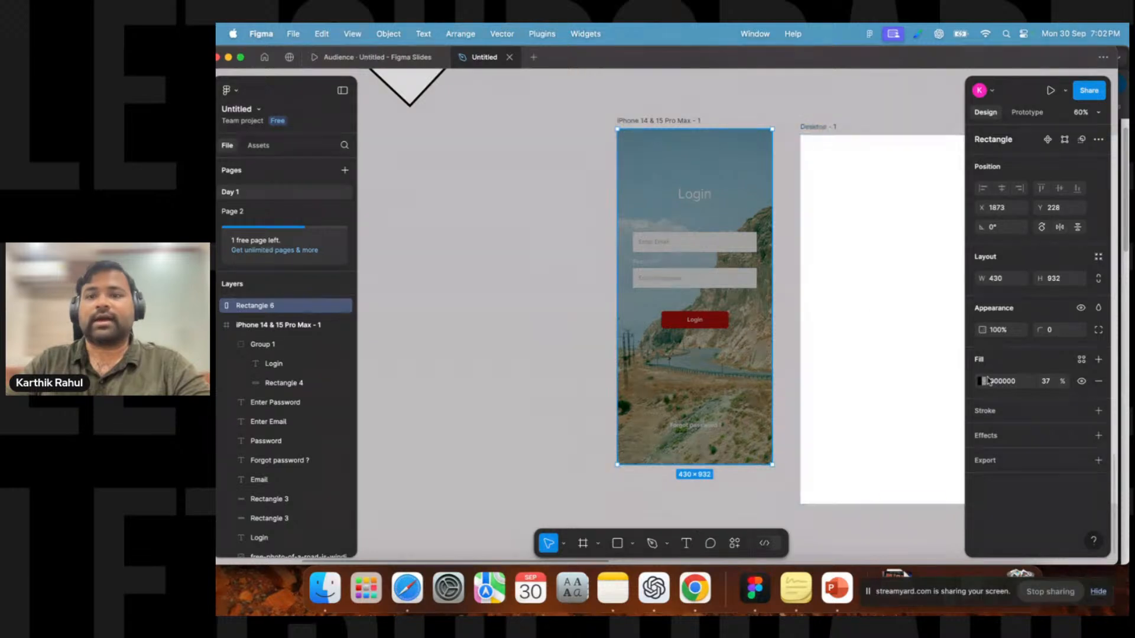
{"action": "key", "text": "super+alt+bracketleft"}
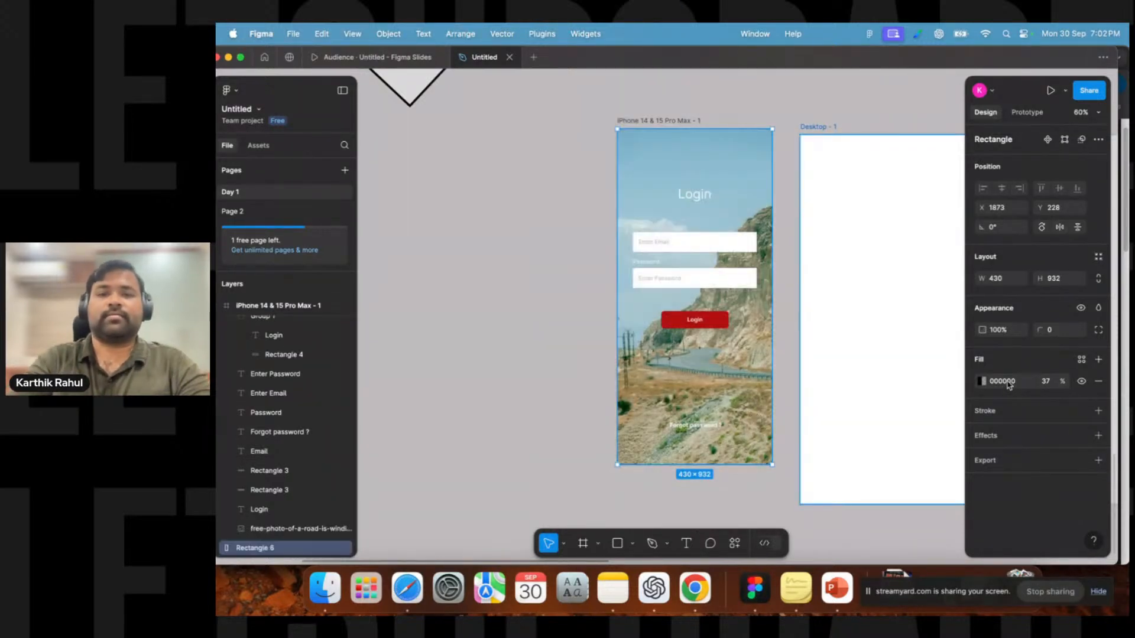
{"action": "key", "text": "super+bracketright"}
{"action": "key", "text": "super+bracketleft"}
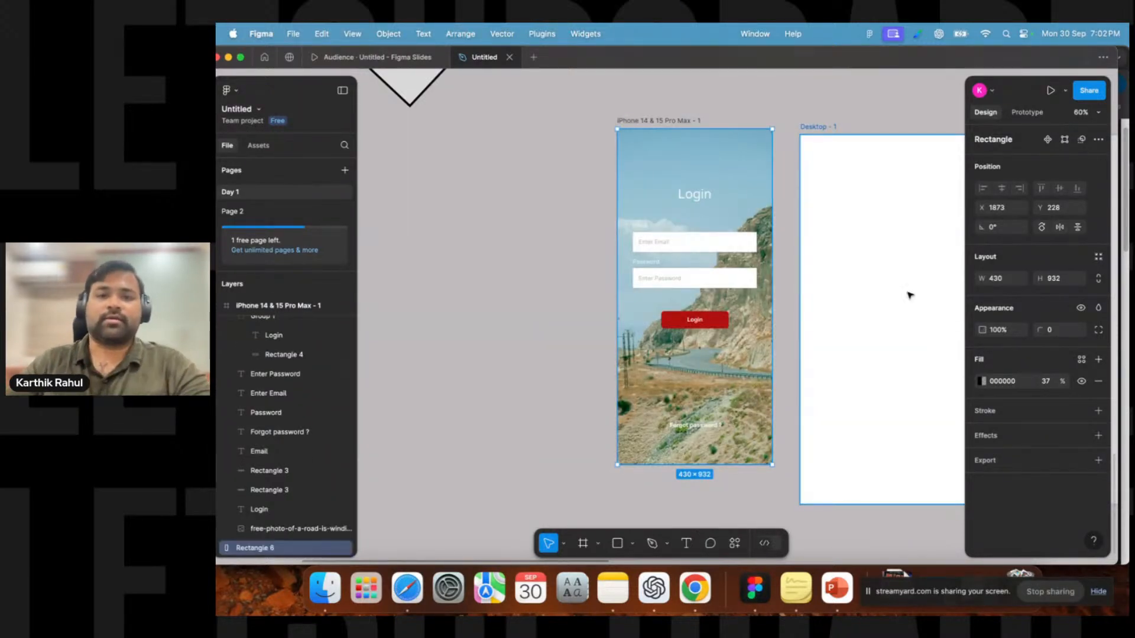
Browse the canvas to locate the standalone road photo outside the login frame.
{"action": "left_click", "coordinate": [572, 363]}
{"action": "scroll", "coordinate": [571, 362], "scroll_direction": "down", "scroll_amount": 5}
{"action": "scroll", "coordinate": [572, 362], "scroll_direction": "up", "scroll_amount": 3}
{"action": "left_click", "coordinate": [629, 394]}
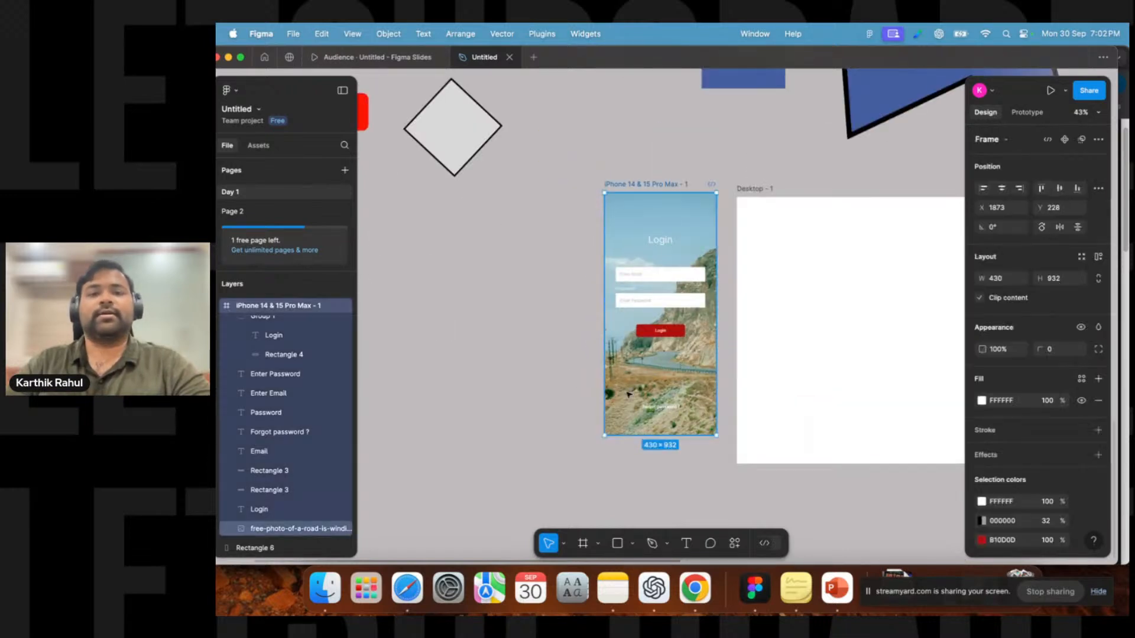
{"action": "scroll", "coordinate": [639, 379], "scroll_direction": "down", "scroll_amount": 5}
{"action": "left_click_drag", "start_coordinate": [772, 350], "coordinate": [491, 307]}
{"action": "left_click", "coordinate": [781, 308]}
{"action": "left_click_drag", "start_coordinate": [781, 319], "coordinate": [738, 306]}
{"action": "left_click_drag", "start_coordinate": [766, 316], "coordinate": [879, 344]}
{"action": "left_click_drag", "start_coordinate": [852, 337], "coordinate": [578, 331]}
{"action": "scroll", "coordinate": [562, 361], "scroll_direction": "up", "scroll_amount": 5}
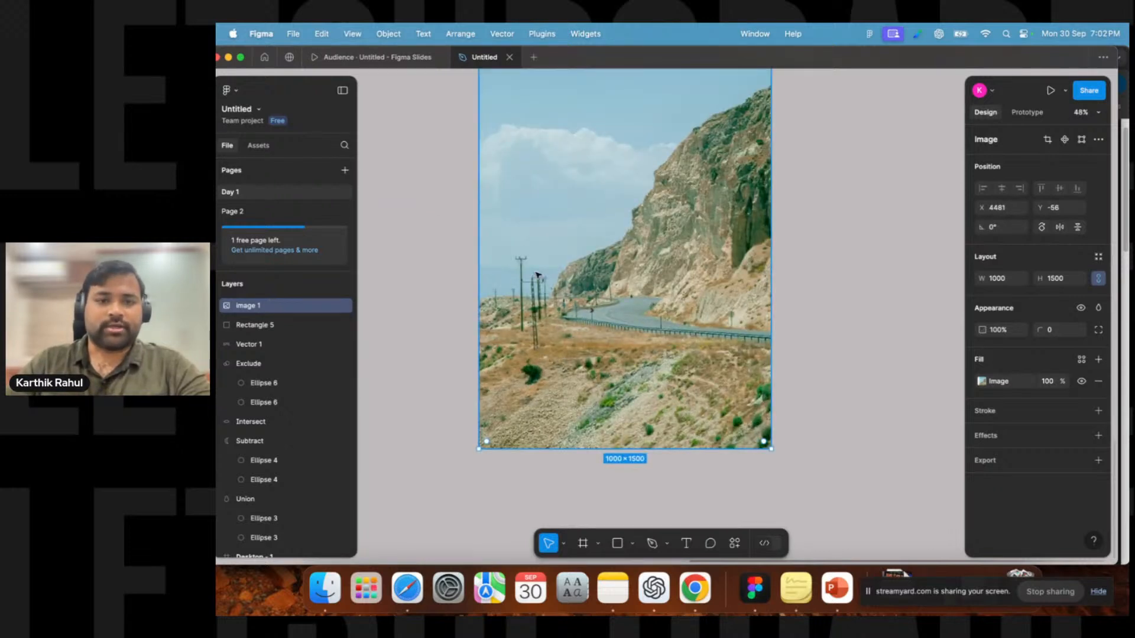
Resize the standalone road photo by dragging its edges to about 477 × 799.
{"action": "scroll", "coordinate": [630, 400], "scroll_direction": "down", "scroll_amount": 3}
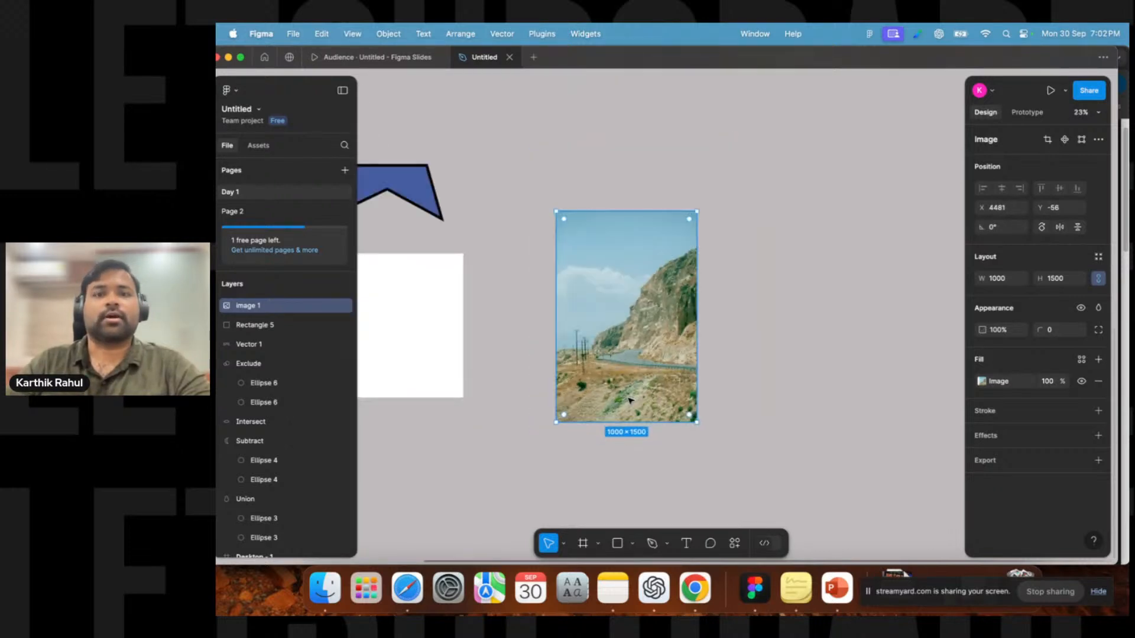
{"action": "left_click", "coordinate": [797, 283]}
{"action": "left_click", "coordinate": [633, 248]}
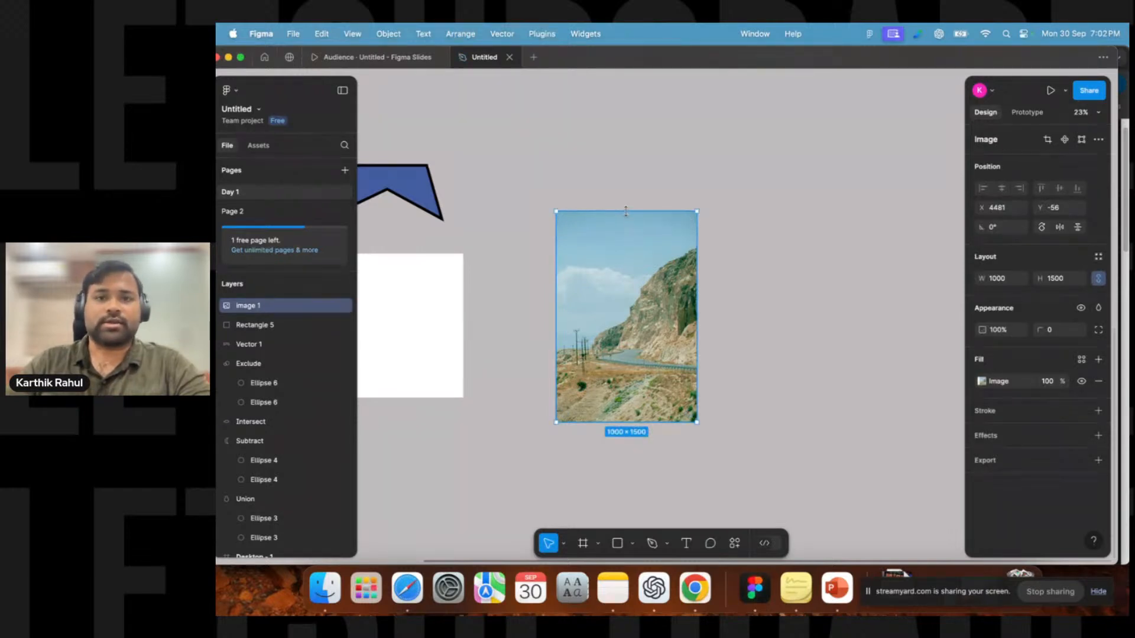
{"action": "left_click_drag", "start_coordinate": [627, 213], "coordinate": [627, 321]}
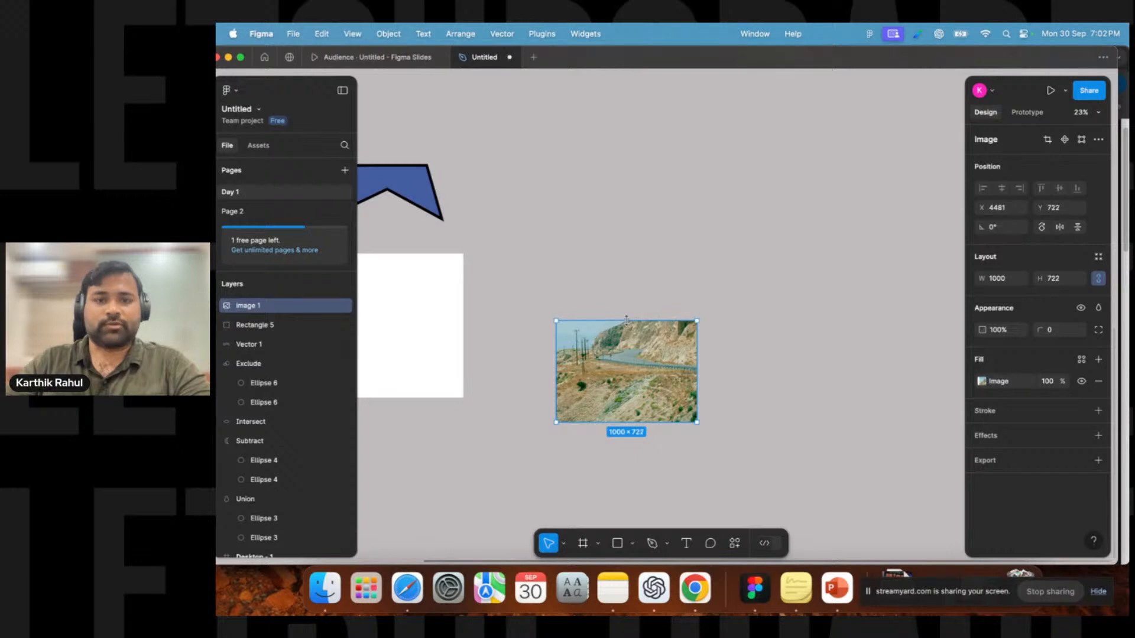
{"action": "left_click_drag", "start_coordinate": [630, 425], "coordinate": [630, 384]}
{"action": "left_click_drag", "start_coordinate": [555, 353], "coordinate": [640, 227]}
{"action": "left_click", "coordinate": [556, 451]}
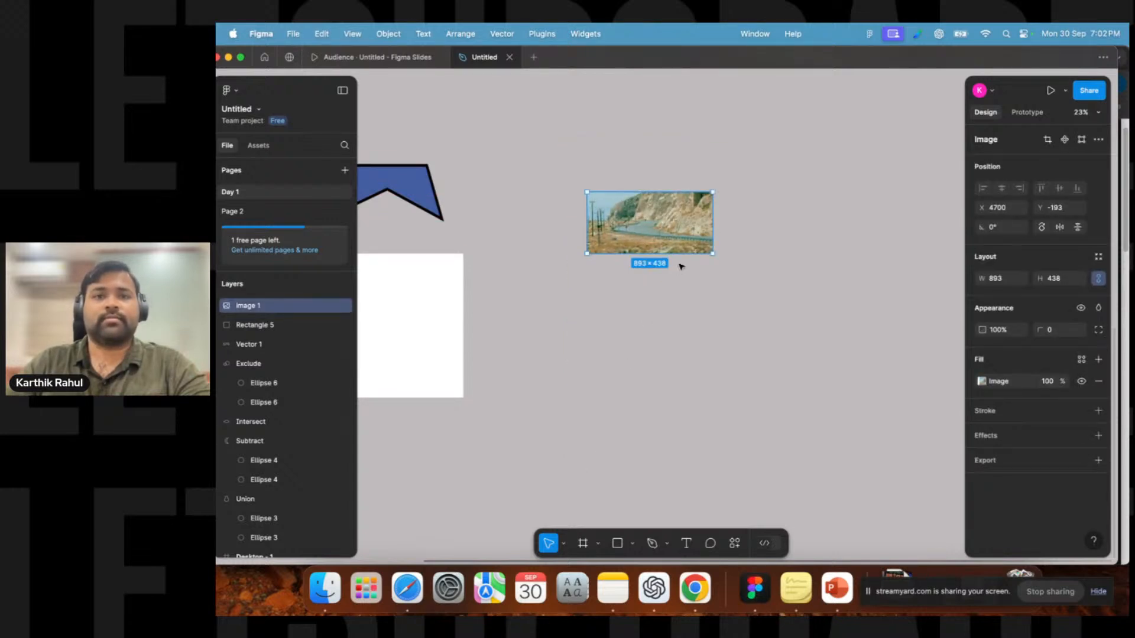
{"action": "left_click_drag", "start_coordinate": [652, 189], "coordinate": [654, 127]}
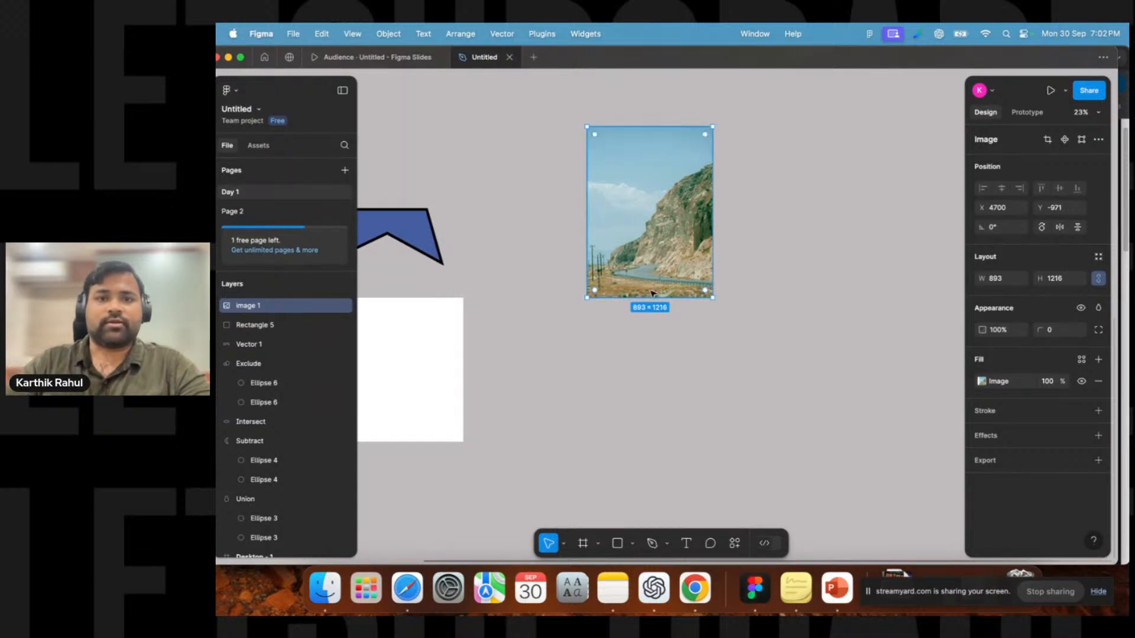
{"action": "left_click_drag", "start_coordinate": [652, 300], "coordinate": [652, 239]}
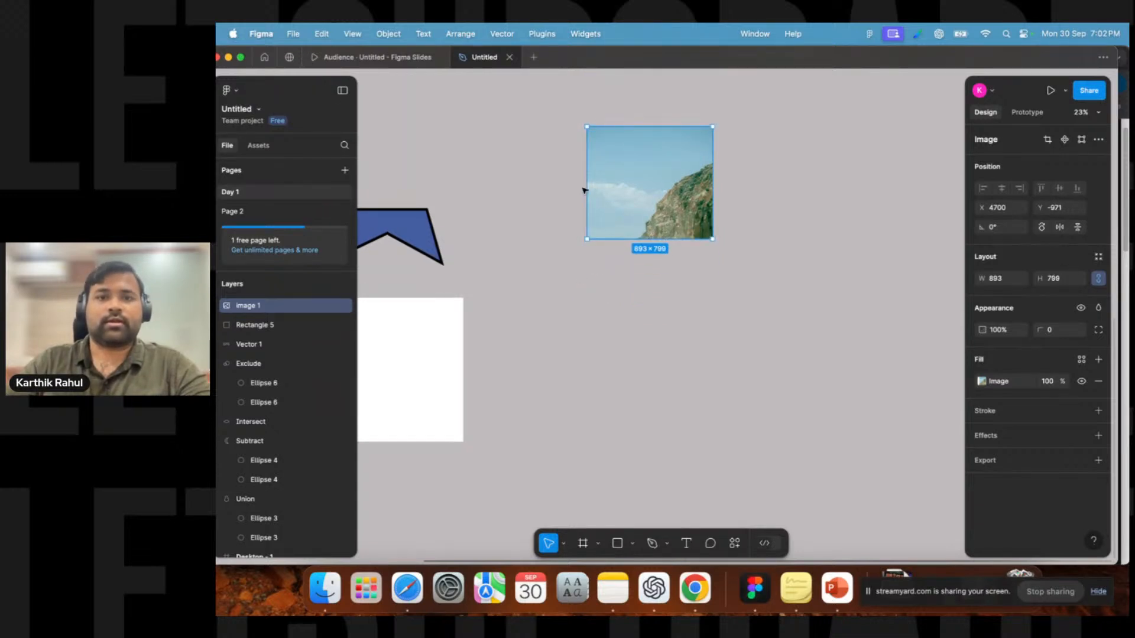
{"action": "left_click_drag", "start_coordinate": [585, 186], "coordinate": [644, 186]}
{"action": "left_click", "coordinate": [582, 393]}
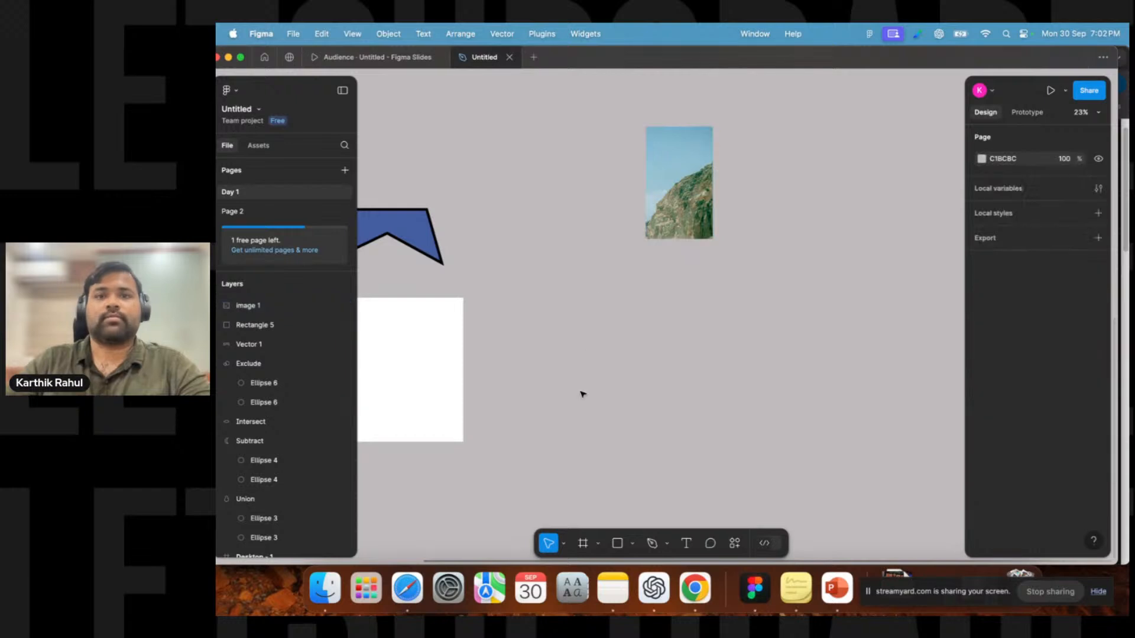
Resize the same road photo again to about 915 × 1514, undoing two trial drags along the way.
{"action": "scroll", "coordinate": [613, 331], "scroll_direction": "down", "scroll_amount": 5}
{"action": "left_click", "coordinate": [657, 259]}
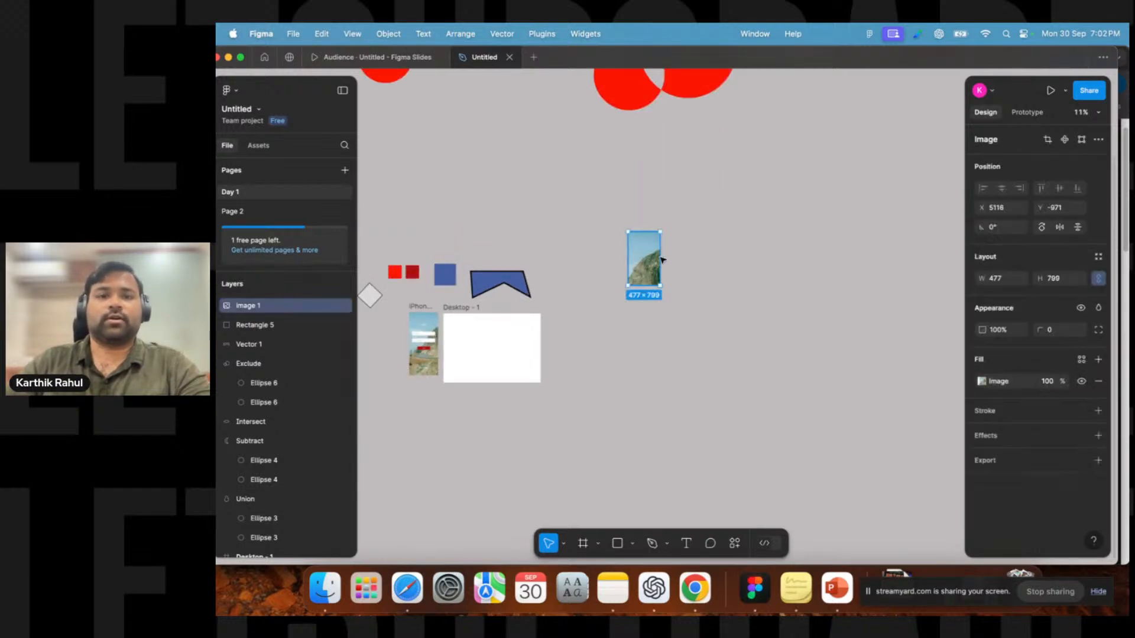
{"action": "left_click_drag", "start_coordinate": [661, 257], "coordinate": [787, 260]}
{"action": "key", "text": "cmd+z"}
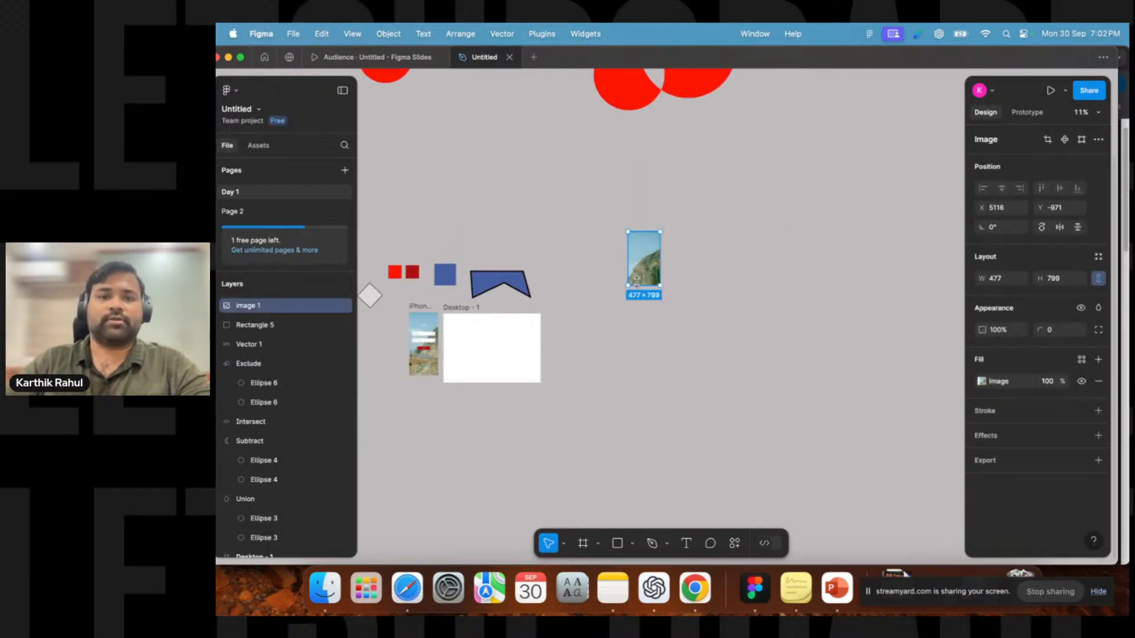
{"action": "left_click_drag", "start_coordinate": [639, 284], "coordinate": [645, 366]}
{"action": "key", "text": "cmd+z"}
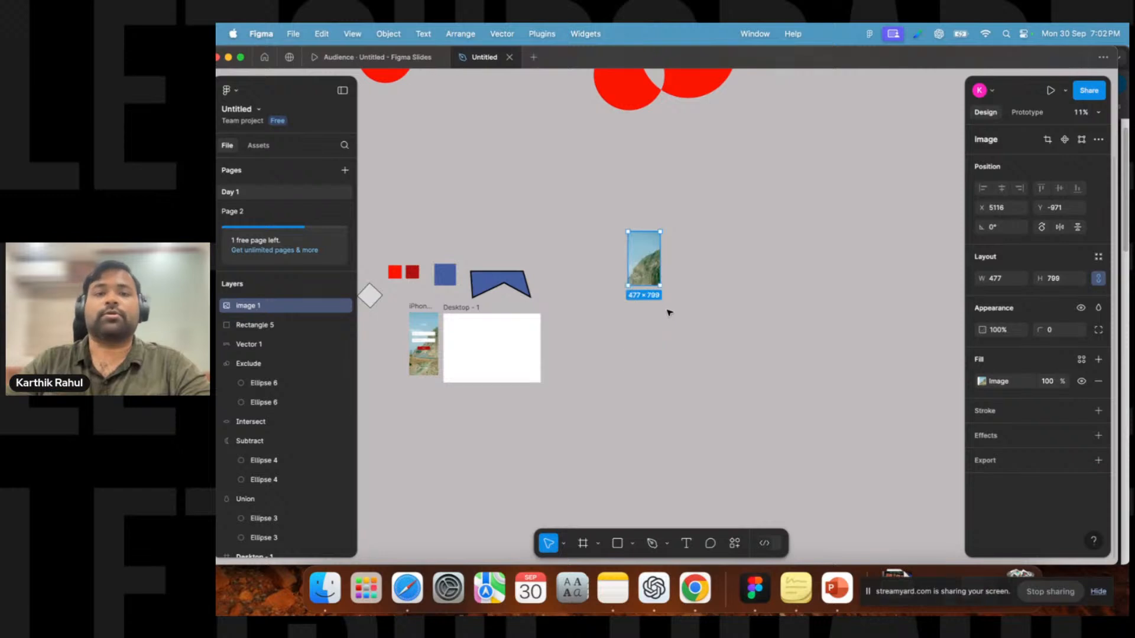
{"action": "left_click_drag", "start_coordinate": [628, 261], "coordinate": [640, 338]}
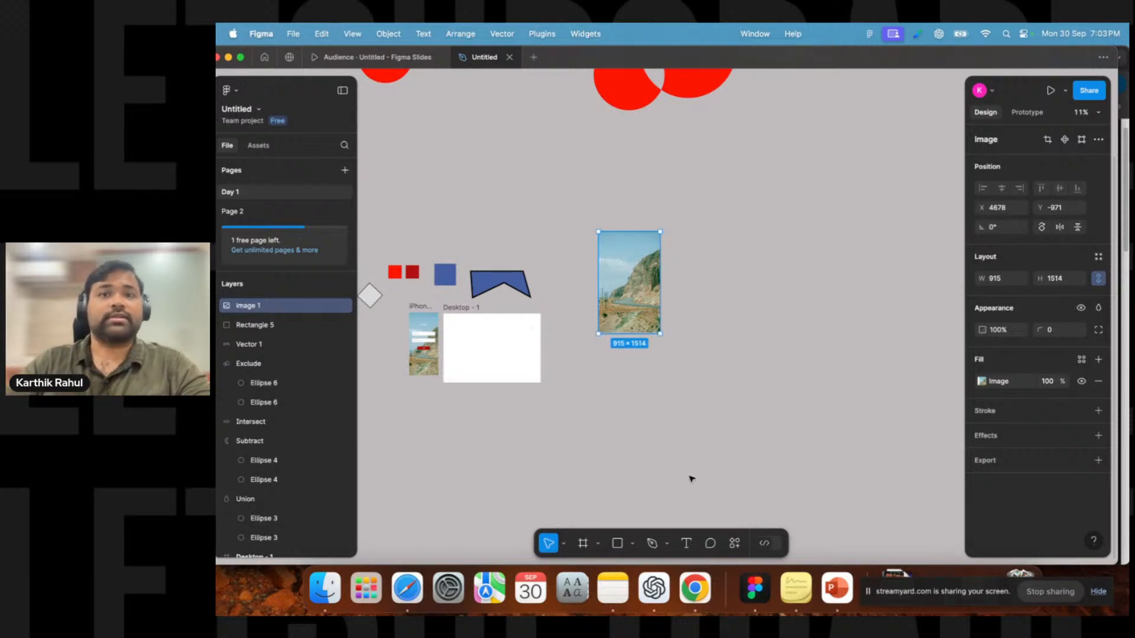
Switch to Chrome and browse Pexels photos, opening a few to preview alternatives.
{"action": "left_click", "coordinate": [695, 588]}
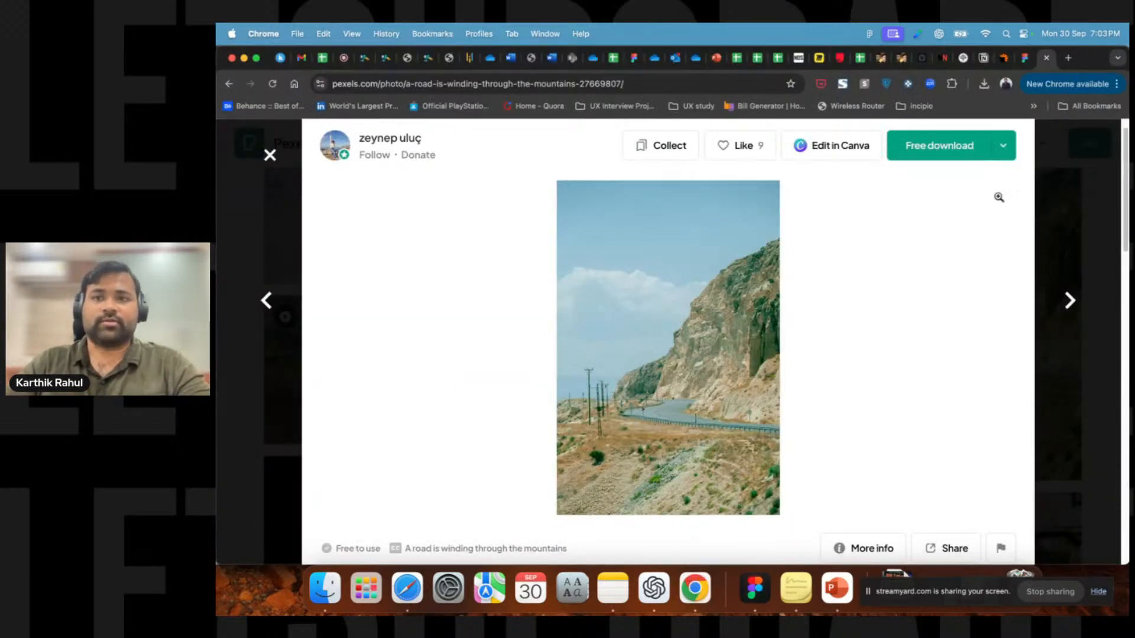
{"action": "scroll", "coordinate": [451, 246], "scroll_direction": "up", "scroll_amount": 1}
{"action": "left_click", "coordinate": [269, 155]}
{"action": "scroll", "coordinate": [512, 340], "scroll_direction": "down", "scroll_amount": 10}
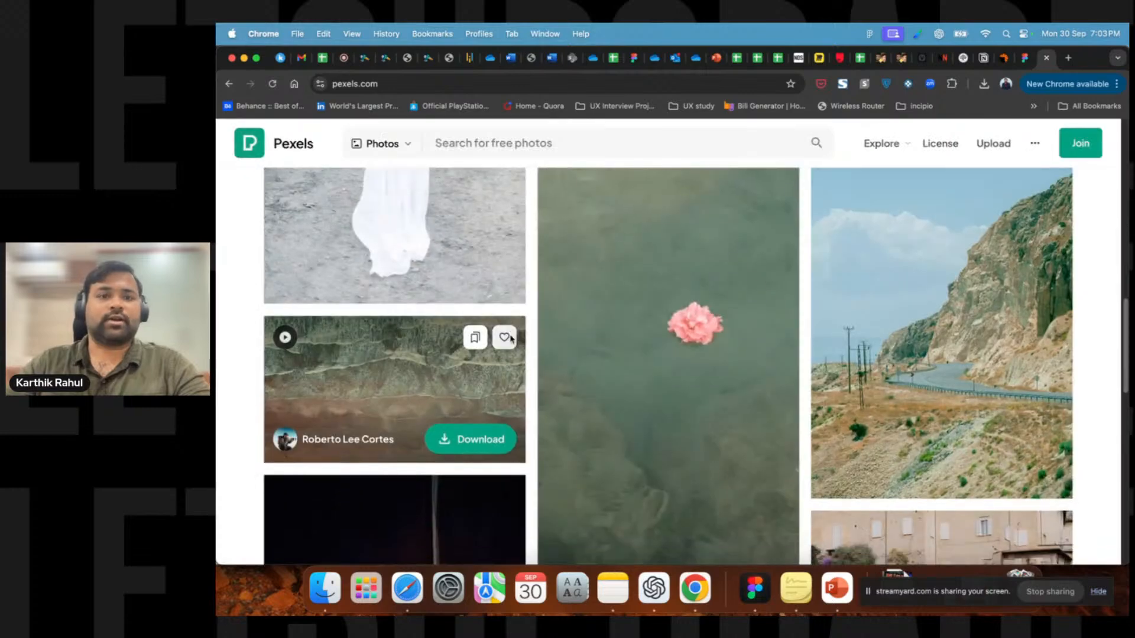
{"action": "scroll", "coordinate": [512, 340], "scroll_direction": "up", "scroll_amount": 3}
{"action": "scroll", "coordinate": [929, 319], "scroll_direction": "down", "scroll_amount": 15}
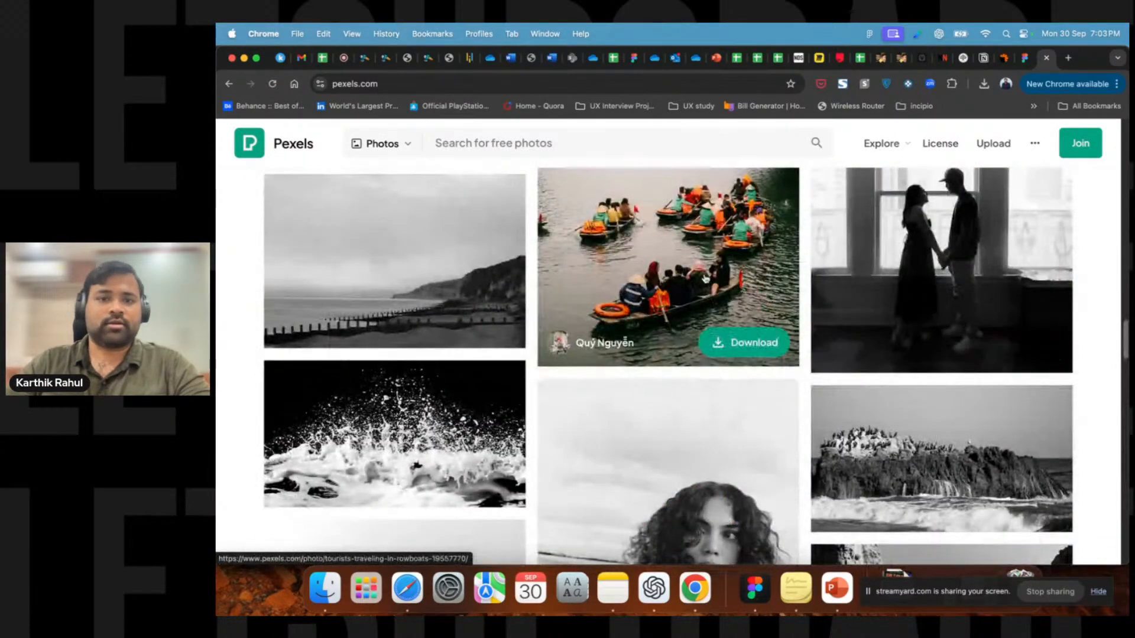
{"action": "left_click", "coordinate": [702, 334]}
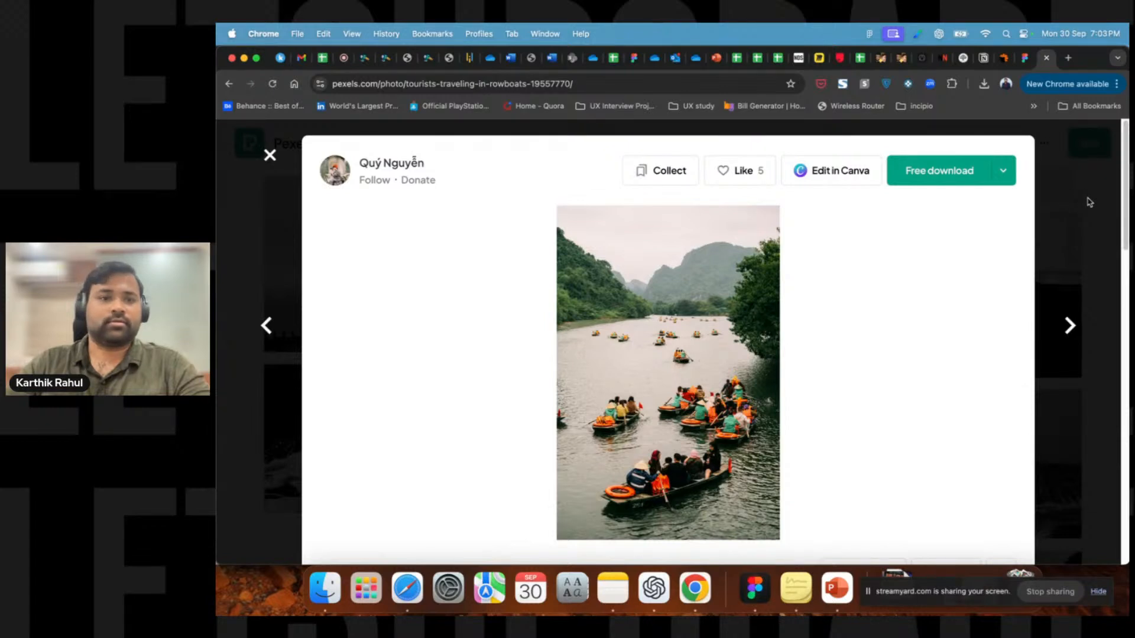
{"action": "left_click", "coordinate": [1090, 202]}
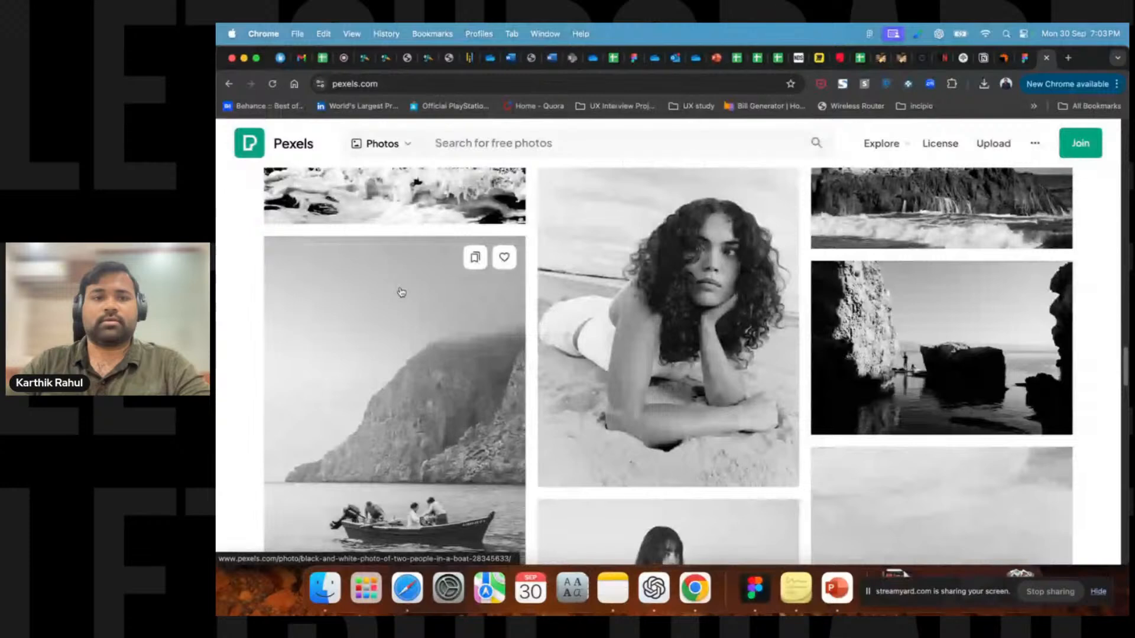
{"action": "scroll", "coordinate": [922, 303], "scroll_direction": "down", "scroll_amount": 5}
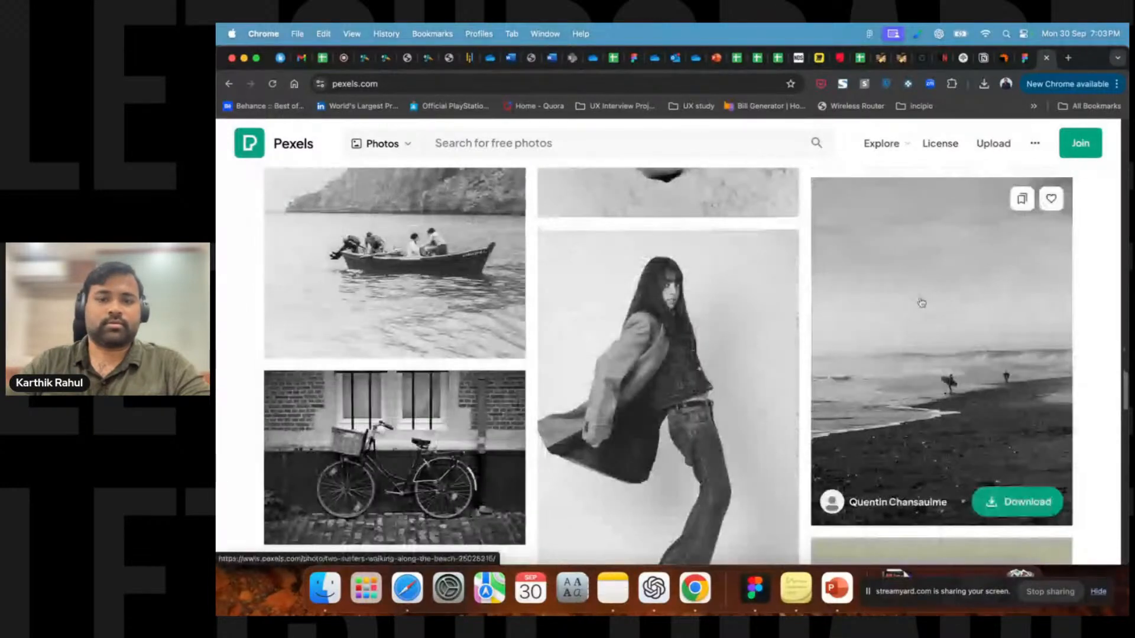
{"action": "scroll", "coordinate": [922, 303], "scroll_direction": "down", "scroll_amount": 5}
{"action": "left_click", "coordinate": [922, 302]}
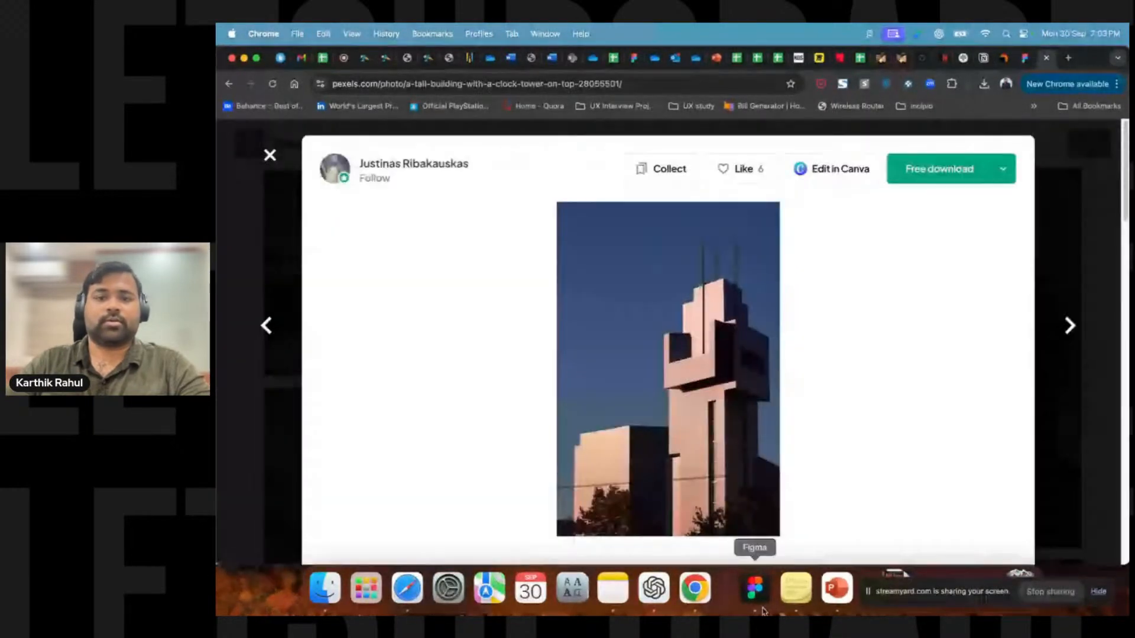
Return to Figma, paste the copied building photo onto the canvas and move it beside the road photo.
{"action": "left_click", "coordinate": [763, 609]}
{"action": "key", "text": "super+v"}
{"action": "left_click_drag", "start_coordinate": [663, 320], "coordinate": [717, 257]}
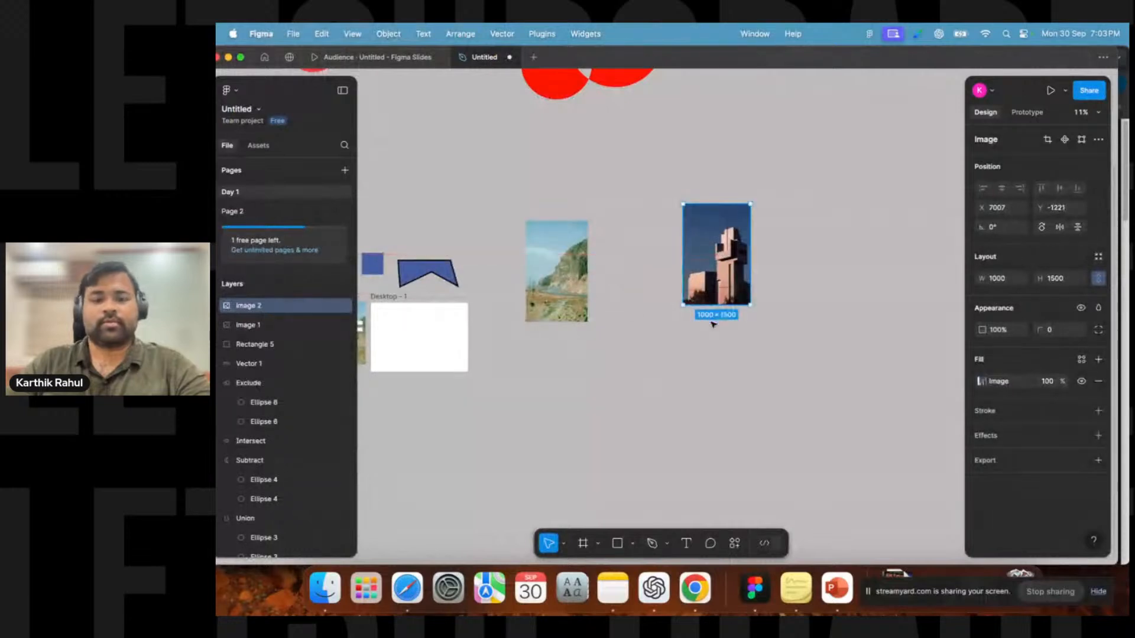
Zoom in on the pasted building photo and narrow it to about 584 wide by pulling its left edge.
{"action": "scroll", "coordinate": [724, 302], "scroll_direction": "up", "scroll_amount": 5}
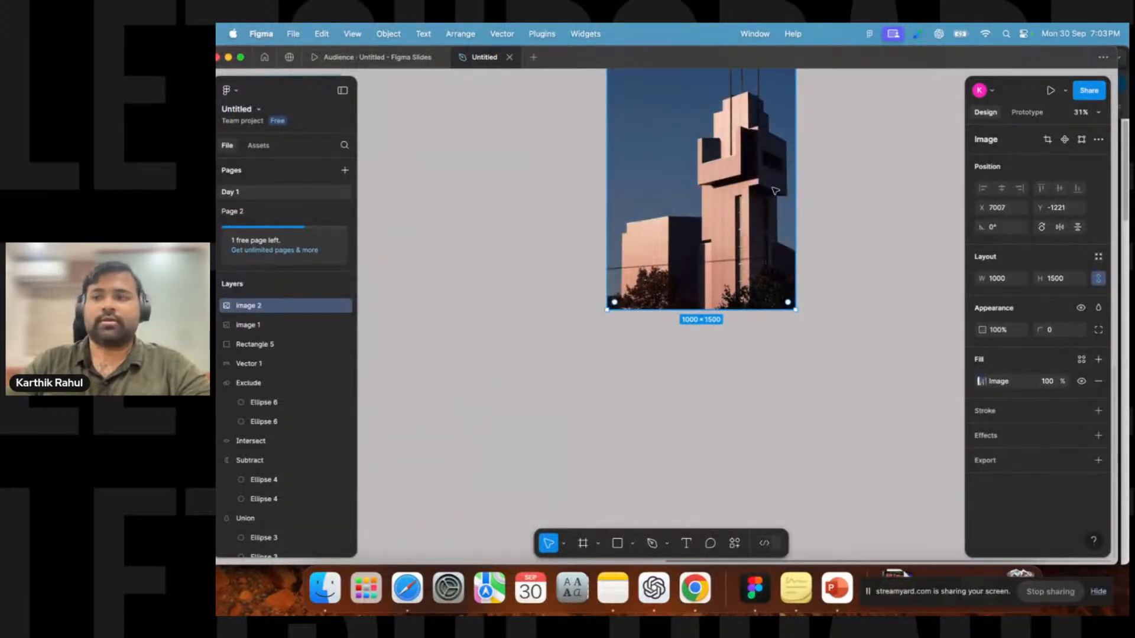
{"action": "scroll", "coordinate": [757, 260], "scroll_direction": "up", "scroll_amount": 3}
{"action": "left_click_drag", "start_coordinate": [612, 279], "coordinate": [685, 287]}
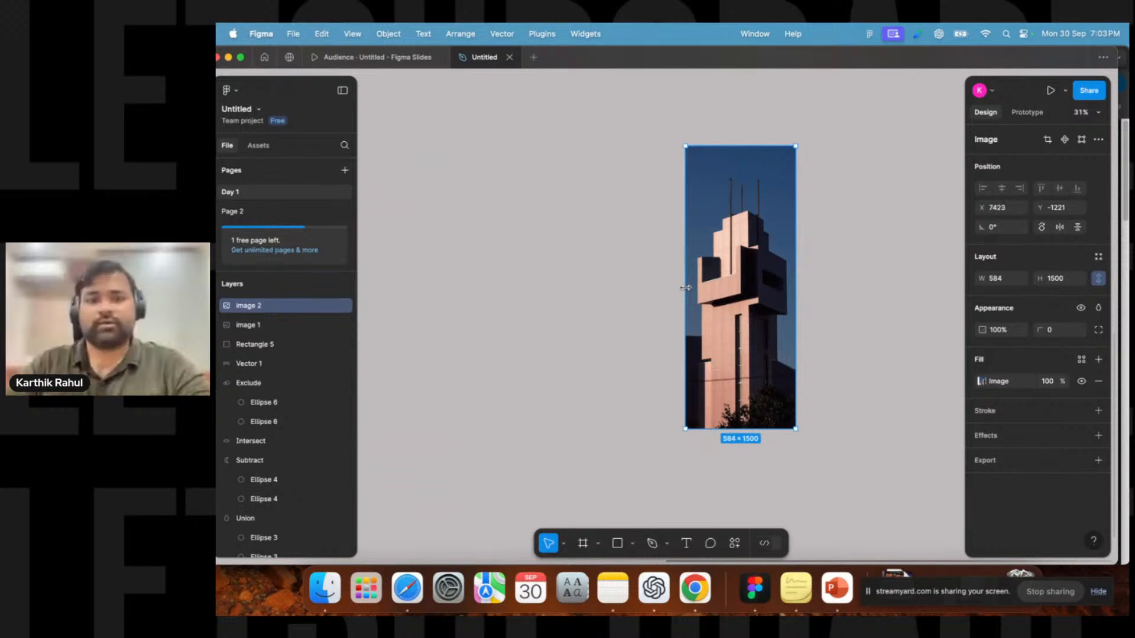
{"action": "left_click", "coordinate": [583, 331]}
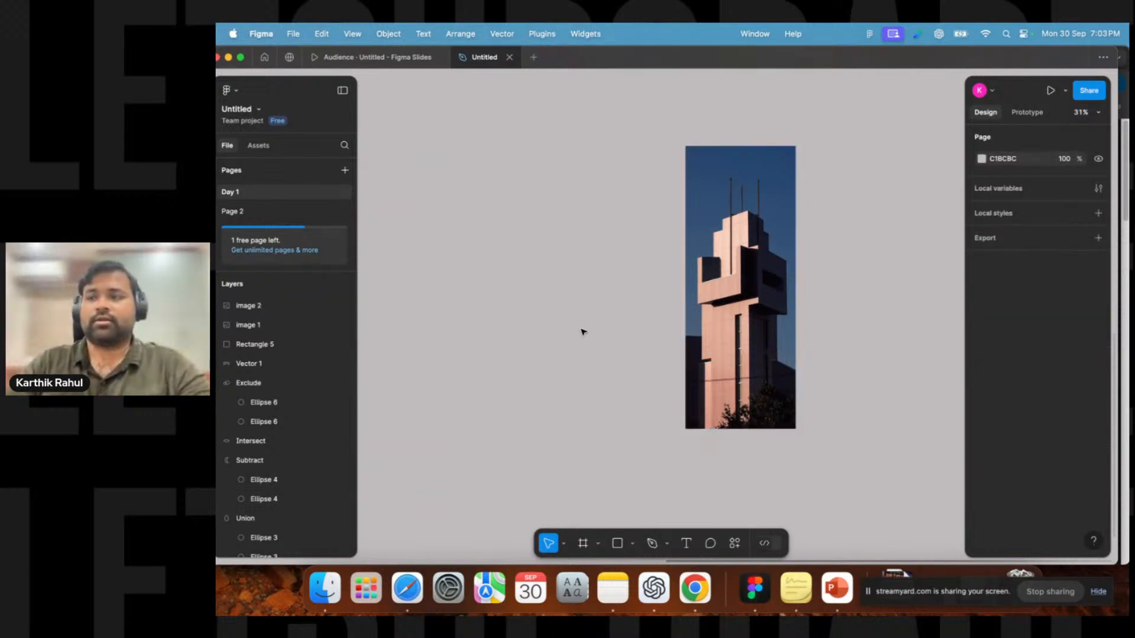
Resize the building photo to about 893 × 1394 and move it next to the road photo.
{"action": "left_click", "coordinate": [734, 156]}
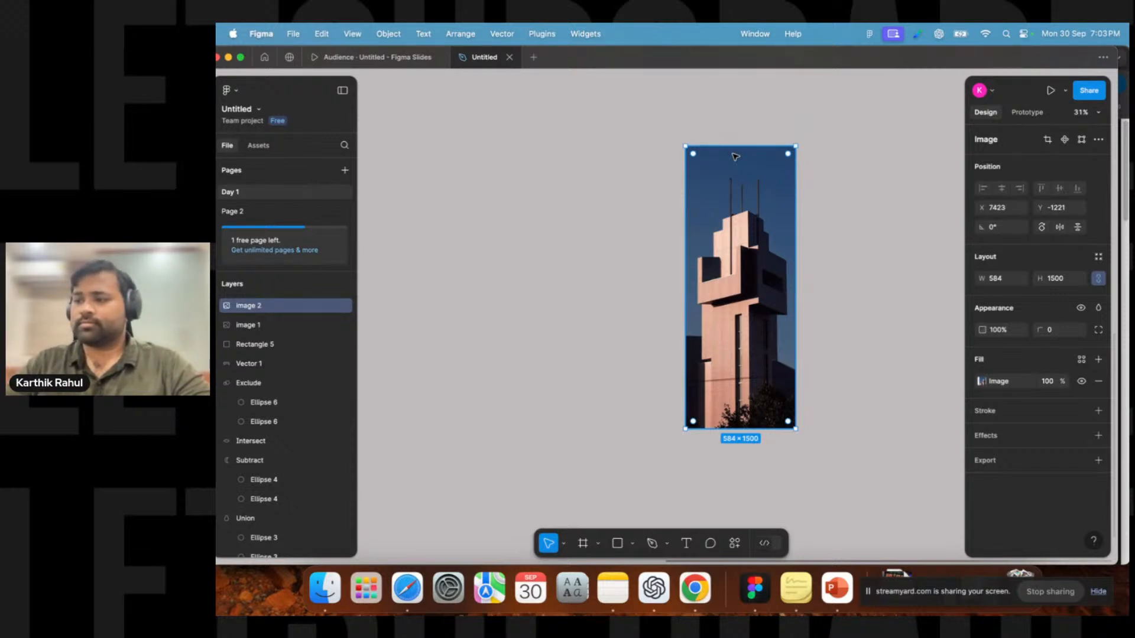
{"action": "left_click_drag", "start_coordinate": [738, 147], "coordinate": [742, 167]}
{"action": "mouse_move", "coordinate": [795, 244]}
{"action": "left_mouse_down"}
{"action": "mouse_move", "coordinate": [830, 249]}
{"action": "mouse_move", "coordinate": [796, 248]}
{"action": "left_mouse_up"}
{"action": "left_click_drag", "start_coordinate": [686, 247], "coordinate": [609, 241]}
{"action": "left_click", "coordinate": [512, 300]}
{"action": "scroll", "coordinate": [512, 300], "scroll_direction": "down", "scroll_amount": 3}
{"action": "left_click_drag", "start_coordinate": [642, 281], "coordinate": [501, 289]}
{"action": "scroll", "coordinate": [502, 290], "scroll_direction": "left", "scroll_amount": 5}
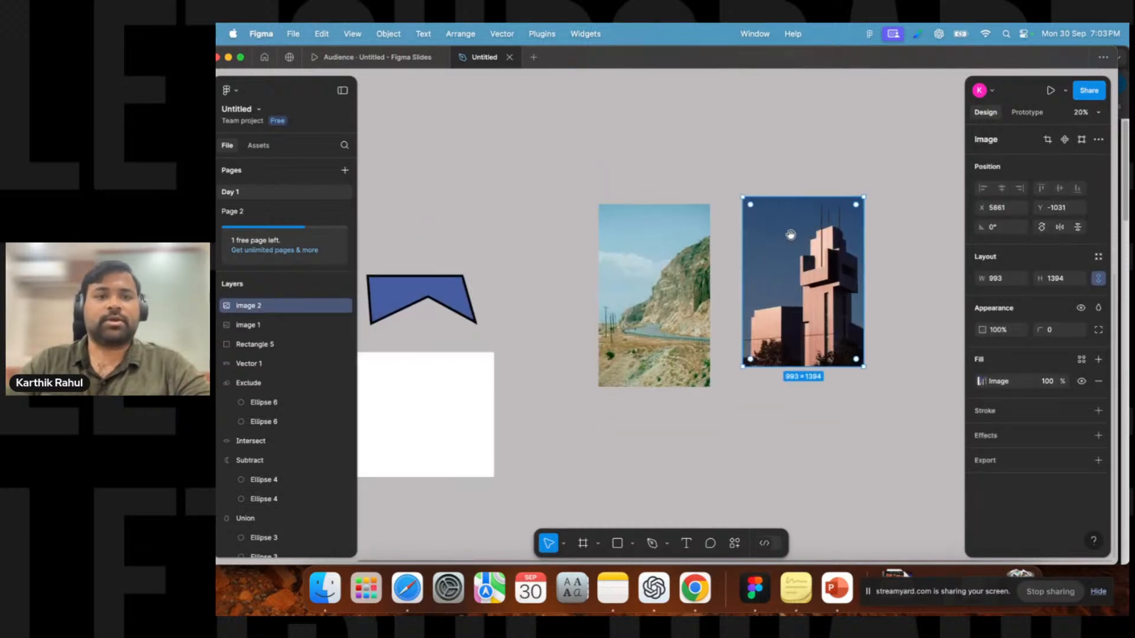
Navigate back to the login screen and inspect its Login button group.
{"action": "left_click", "coordinate": [651, 263]}
{"action": "scroll", "coordinate": [713, 236], "scroll_direction": "left", "scroll_amount": 2}
{"action": "scroll", "coordinate": [713, 236], "scroll_direction": "left", "scroll_amount": 5}
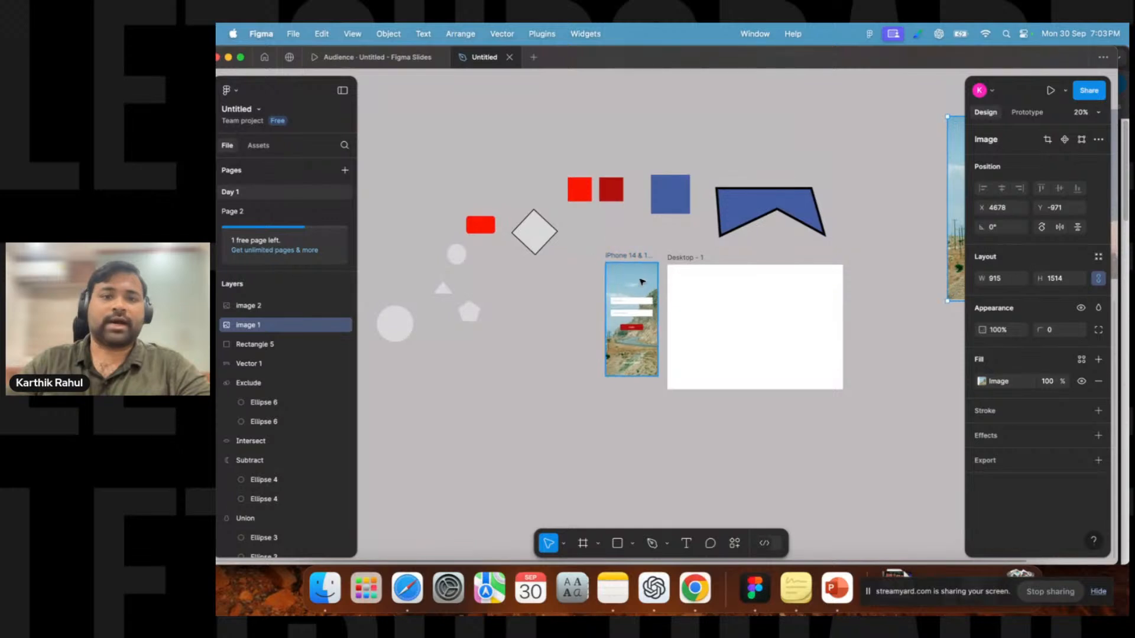
{"action": "scroll", "coordinate": [651, 280], "scroll_direction": "up", "scroll_amount": 5}
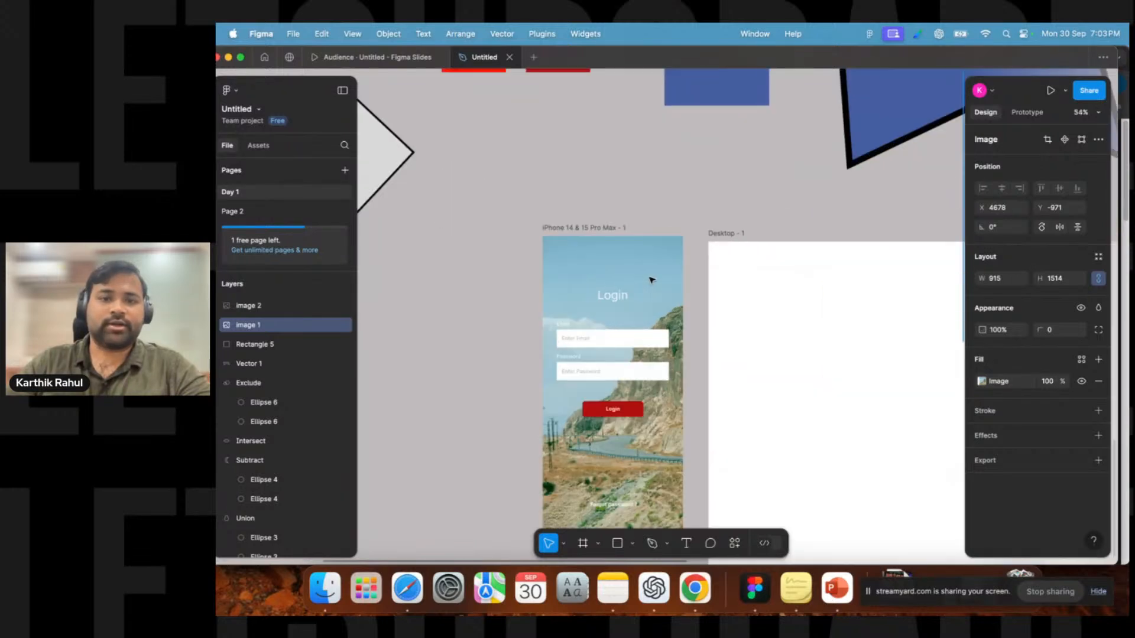
{"action": "left_click", "coordinate": [613, 410]}
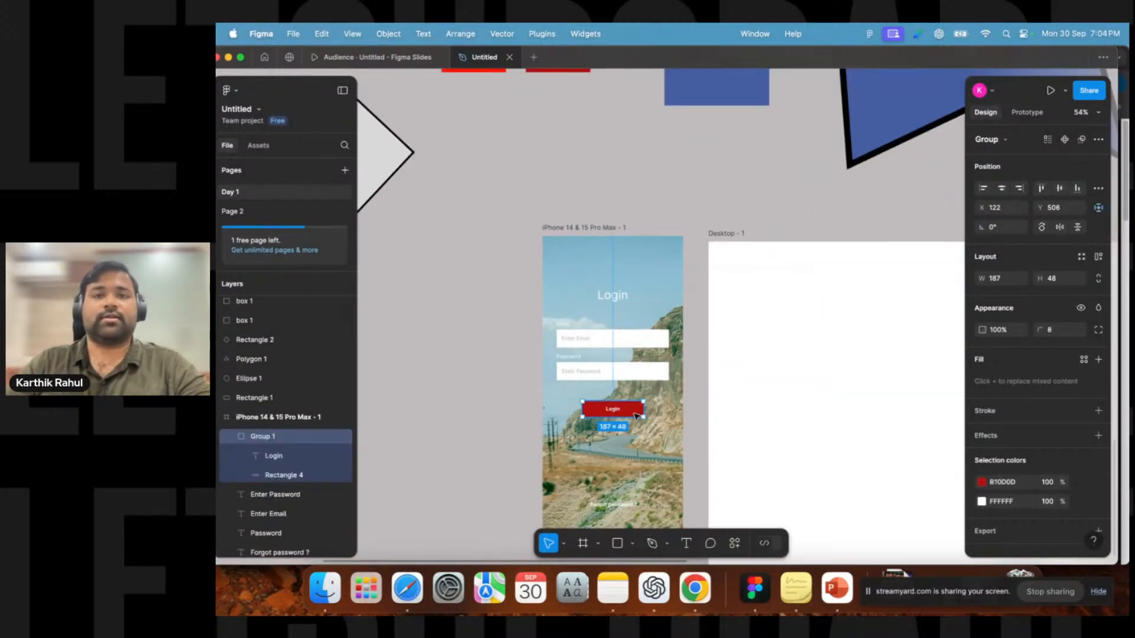
{"action": "scroll", "coordinate": [684, 329], "scroll_direction": "down", "scroll_amount": 5}
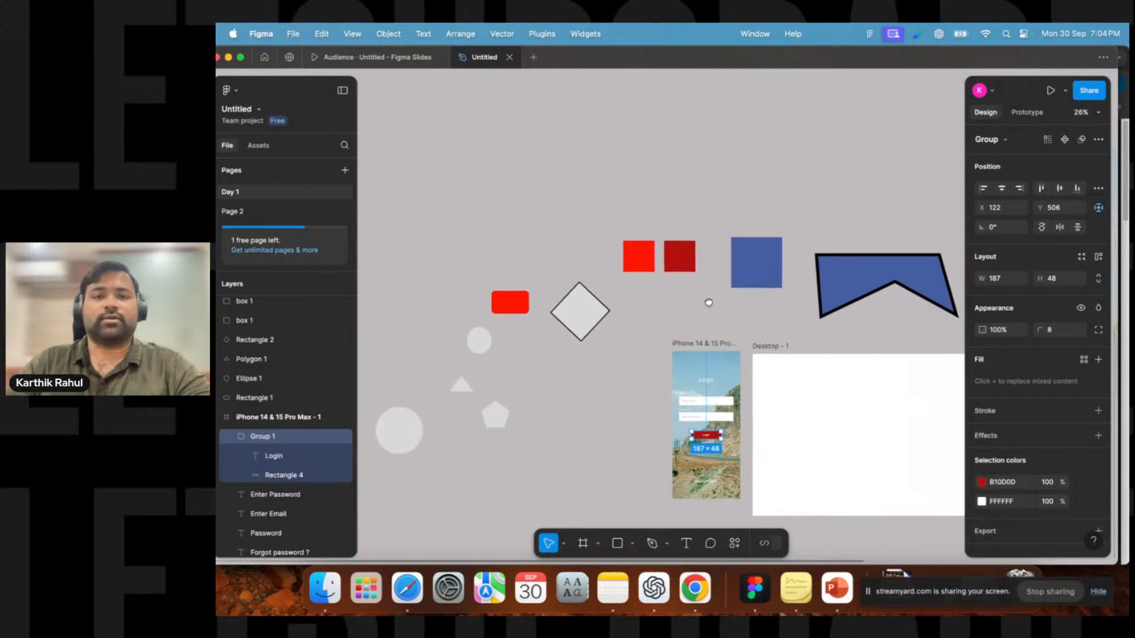
{"action": "scroll", "coordinate": [629, 260], "scroll_direction": "up", "scroll_amount": 2}
Duplicate the red square and move the copy above the other shapes.
{"action": "left_click", "coordinate": [645, 313]}
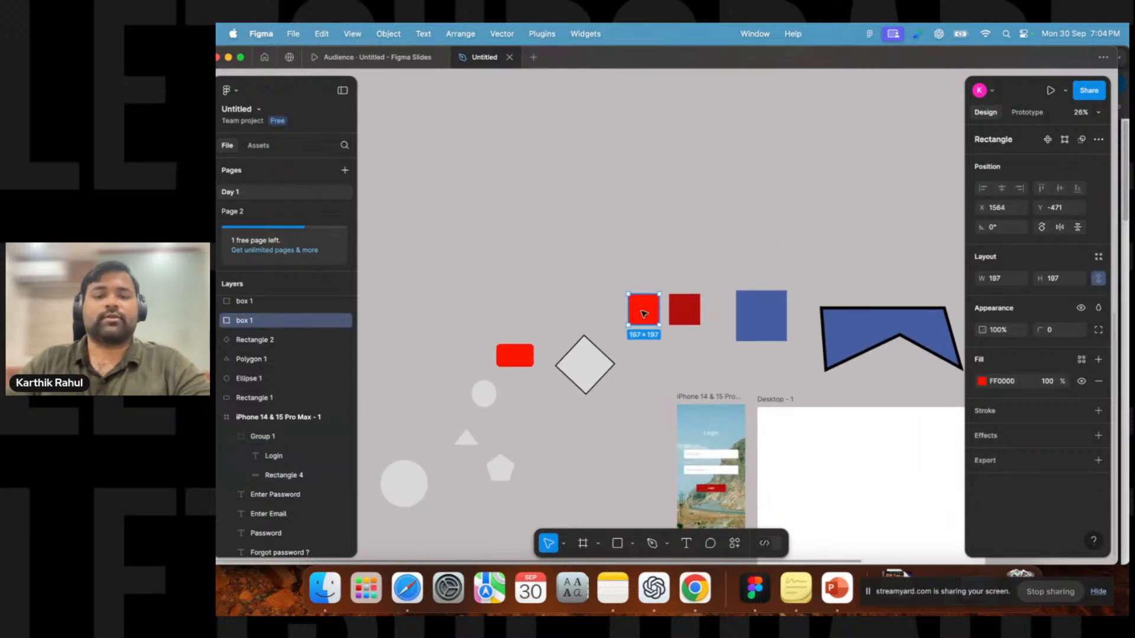
{"action": "key", "text": "ctrl+d"}
{"action": "left_click_drag", "start_coordinate": [645, 313], "coordinate": [730, 199]}
{"action": "scroll", "coordinate": [646, 264], "scroll_direction": "up", "scroll_amount": 5}
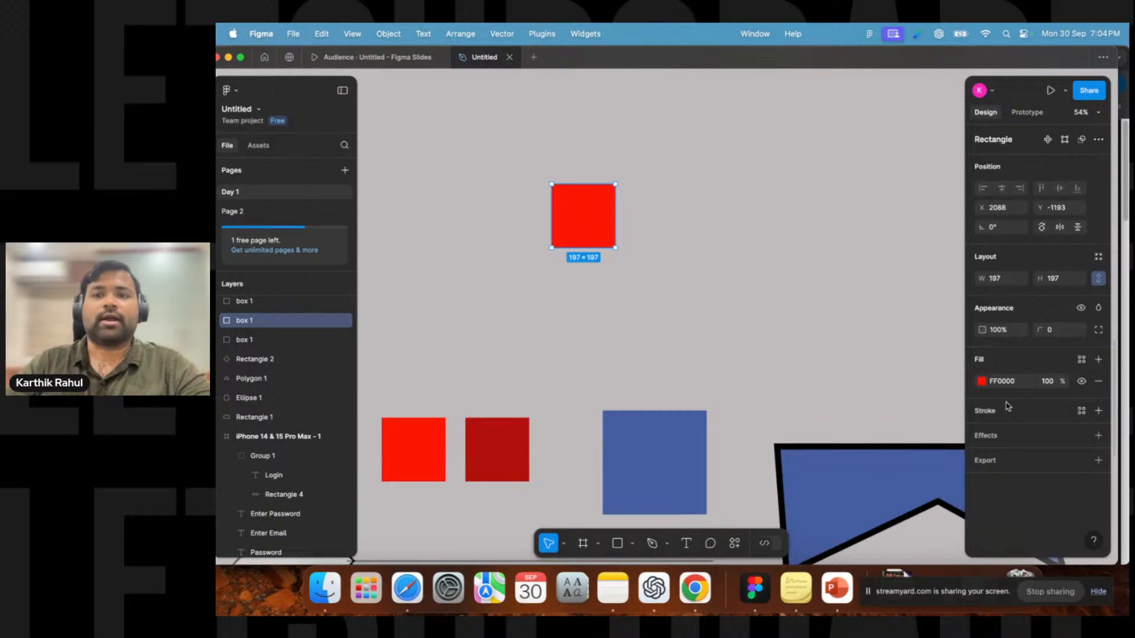
Change the copied square's fill to a linear gradient running diagonally from its top-left to bottom-right corner.
{"action": "left_click", "coordinate": [980, 382]}
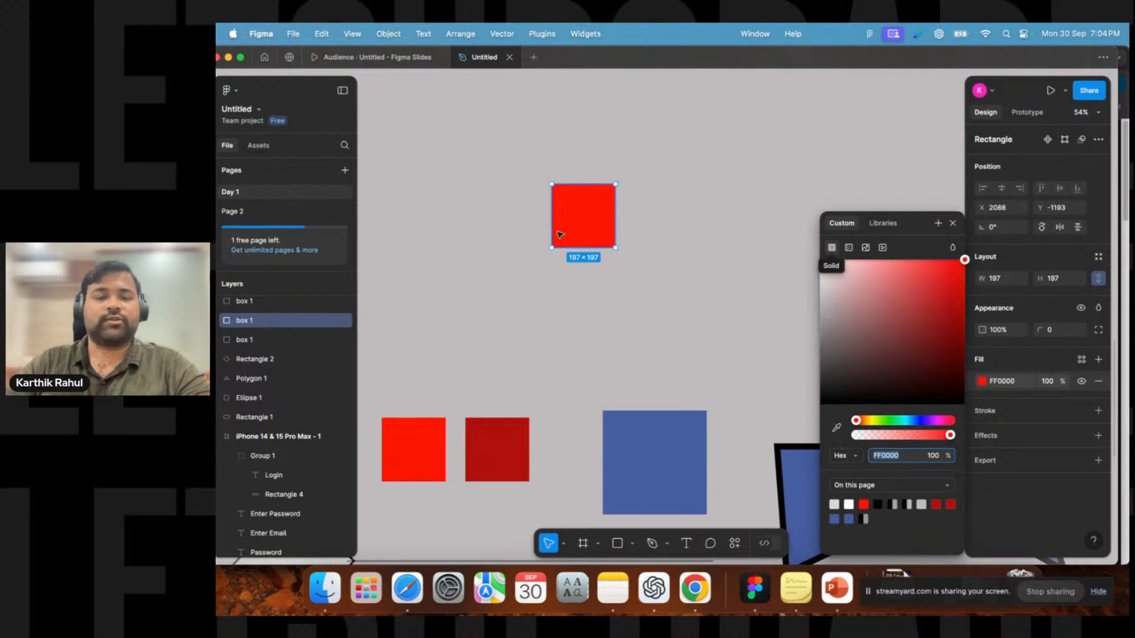
{"action": "left_click_drag", "start_coordinate": [584, 225], "coordinate": [519, 309]}
{"action": "scroll", "coordinate": [482, 334], "scroll_direction": "up", "scroll_amount": 5}
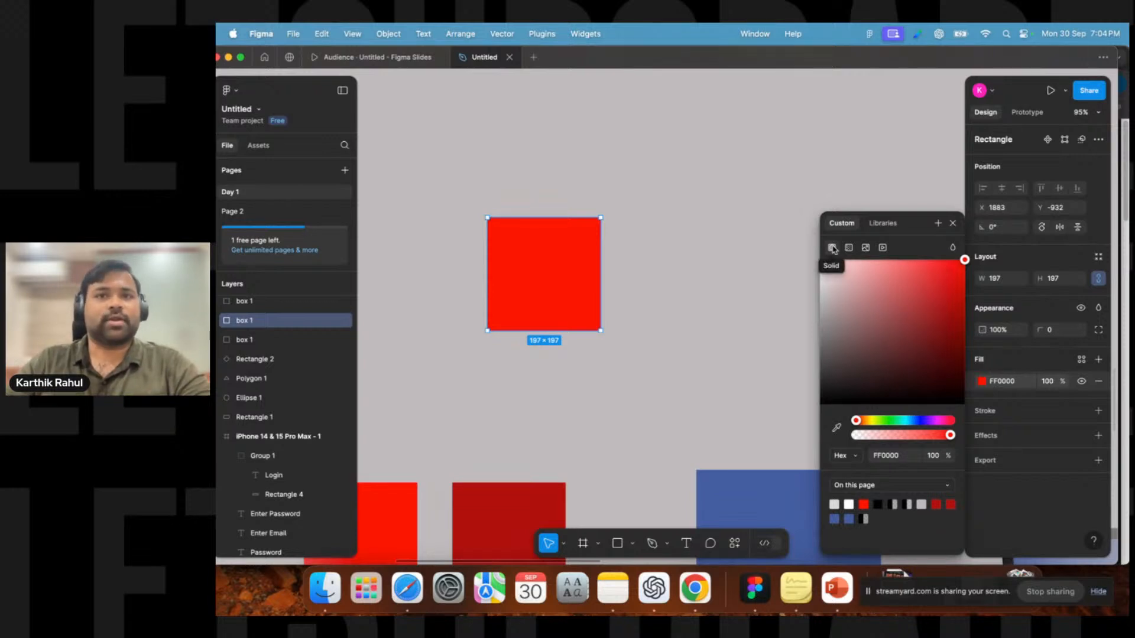
{"action": "left_click", "coordinate": [849, 249]}
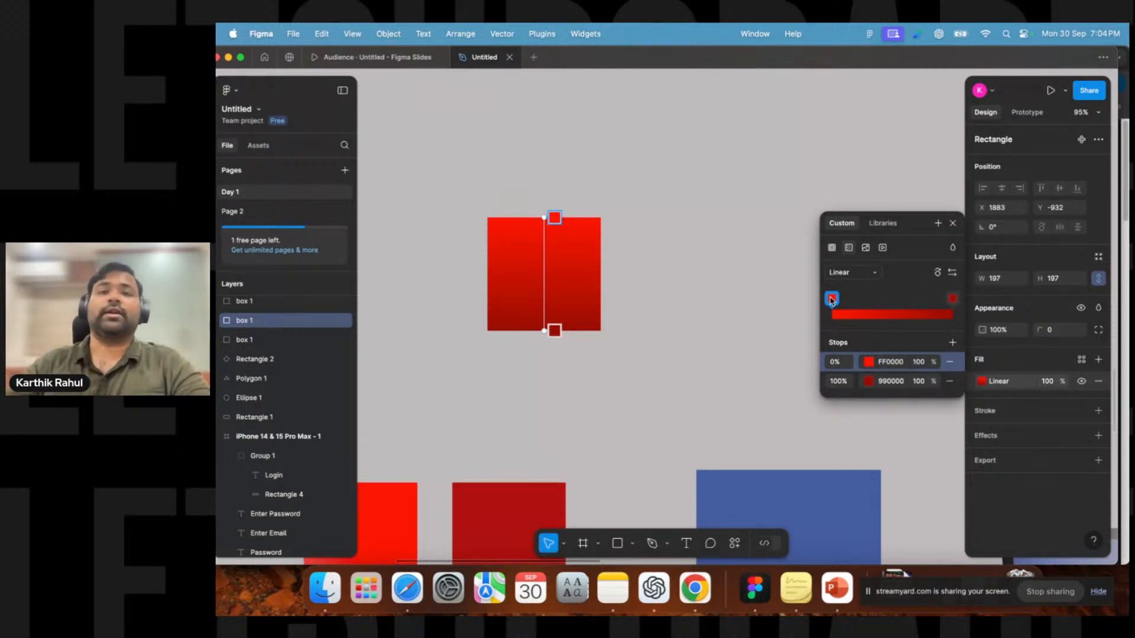
{"action": "left_click", "coordinate": [875, 272]}
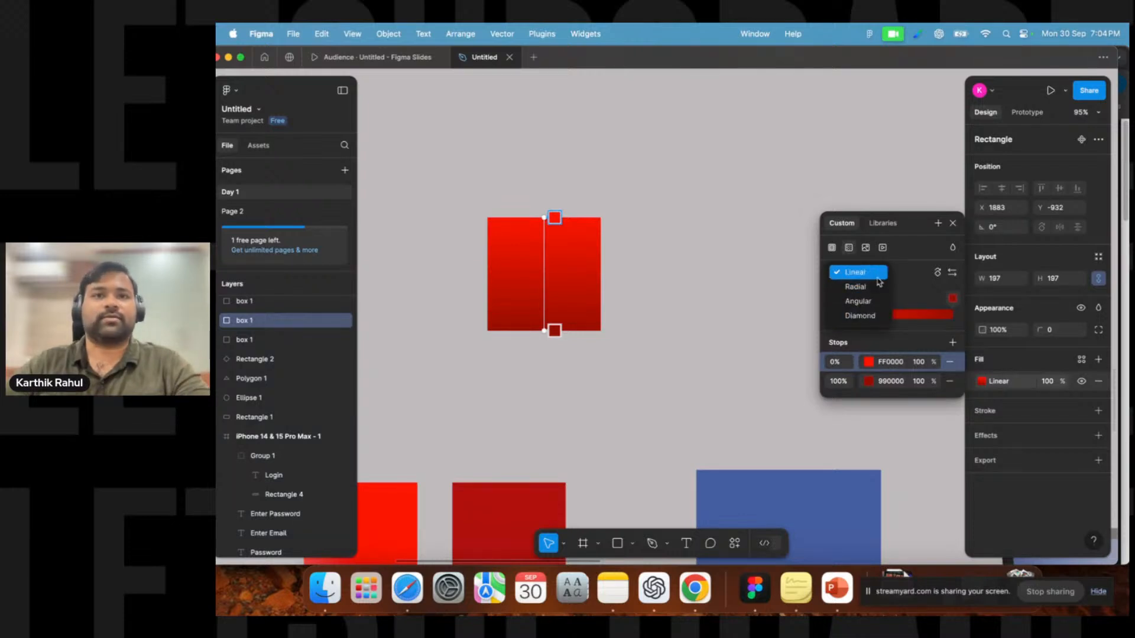
{"action": "left_click", "coordinate": [910, 276]}
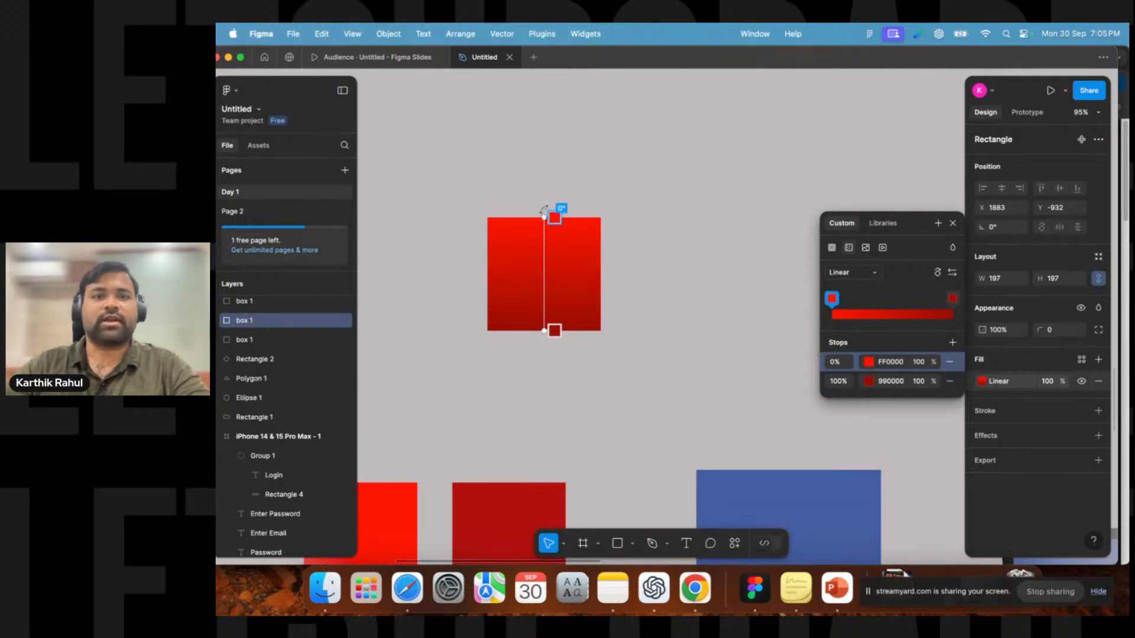
{"action": "left_click_drag", "start_coordinate": [542, 219], "coordinate": [486, 217]}
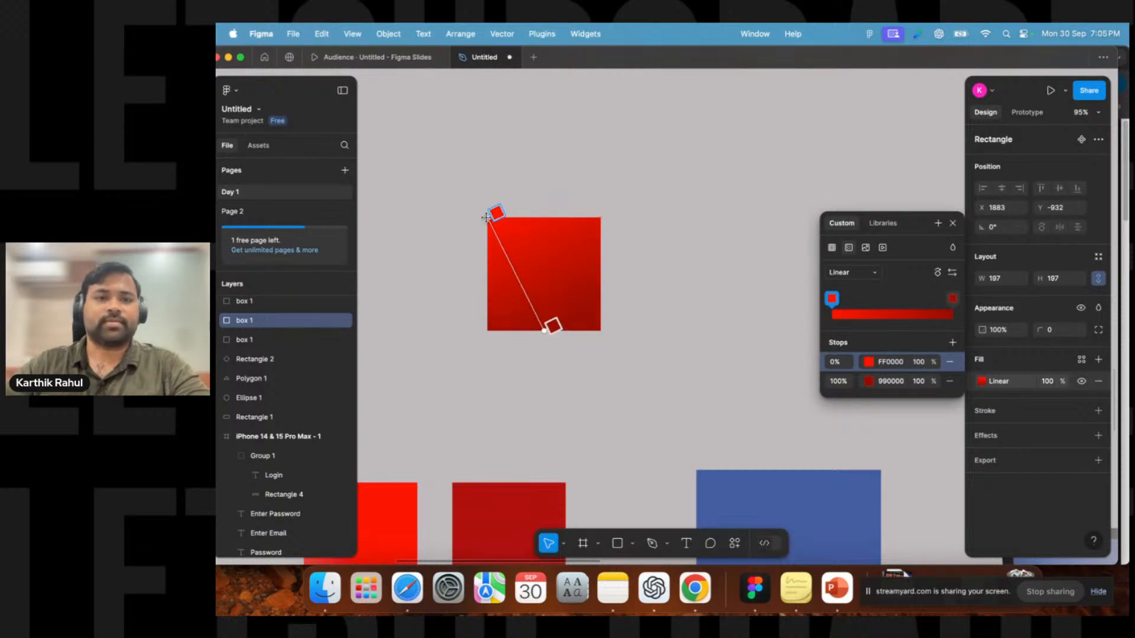
{"action": "left_click_drag", "start_coordinate": [545, 331], "coordinate": [600, 332]}
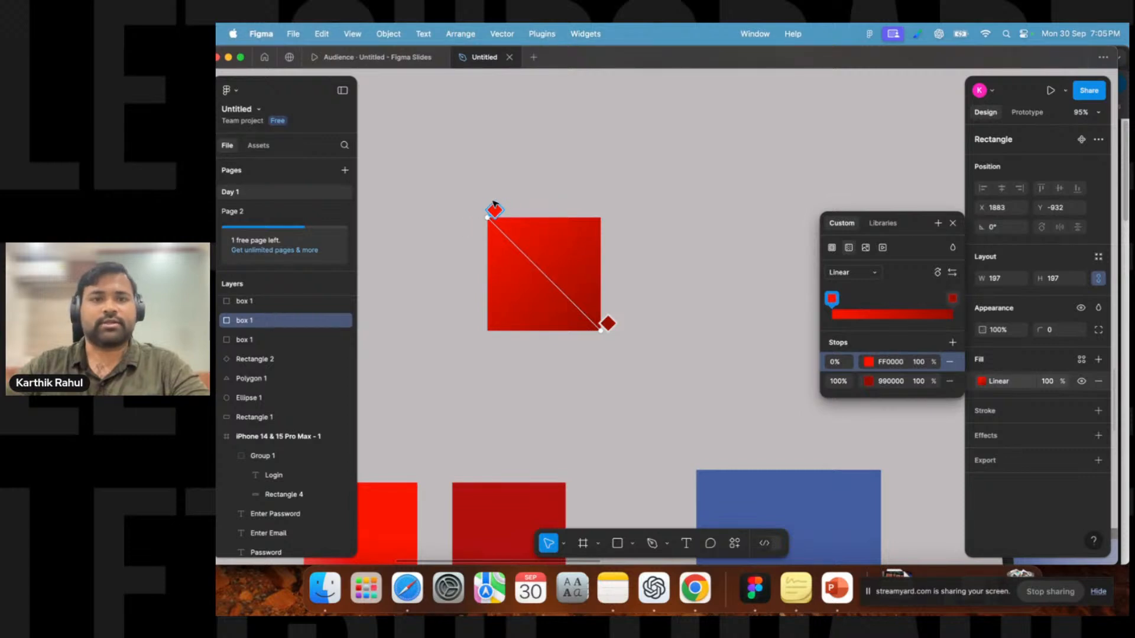
Set the gradient's starting stop colour to blue 0037FF.
{"action": "left_click", "coordinate": [868, 364]}
{"action": "left_click", "coordinate": [771, 420]}
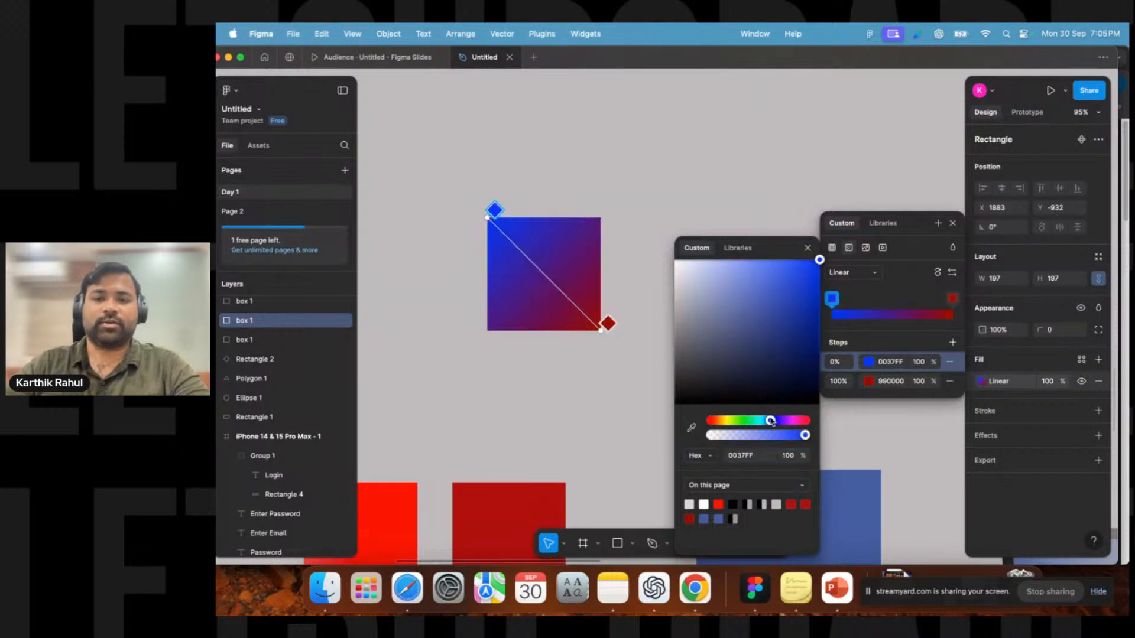
{"action": "left_click_drag", "start_coordinate": [818, 263], "coordinate": [842, 252]}
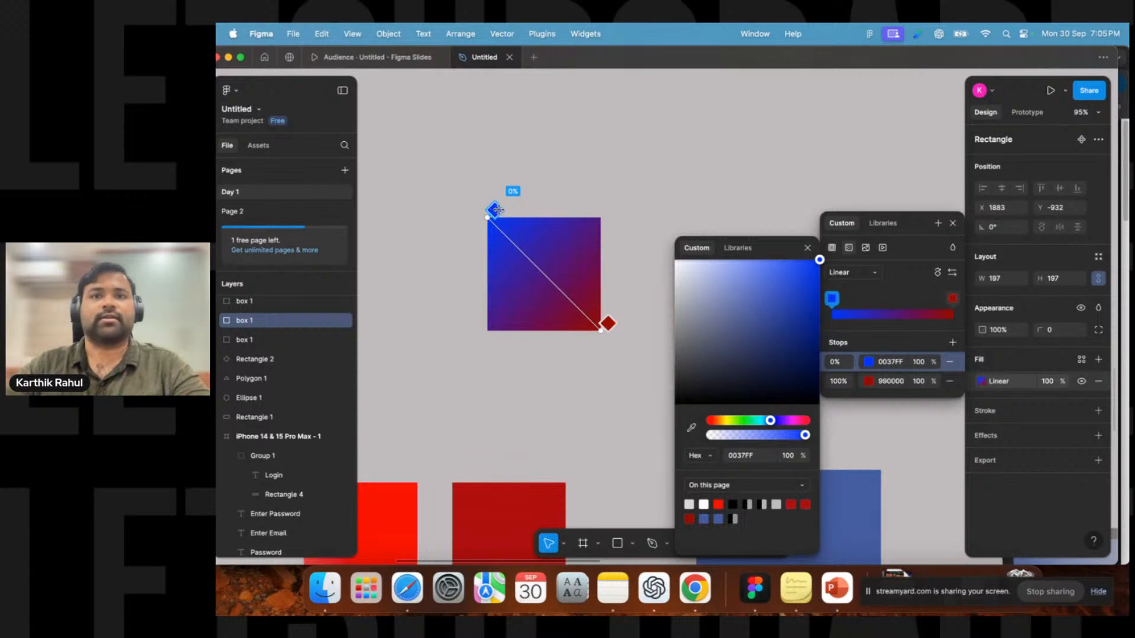
Set the gradient's end stop colour to yellow FFF700.
{"action": "left_click", "coordinate": [608, 323]}
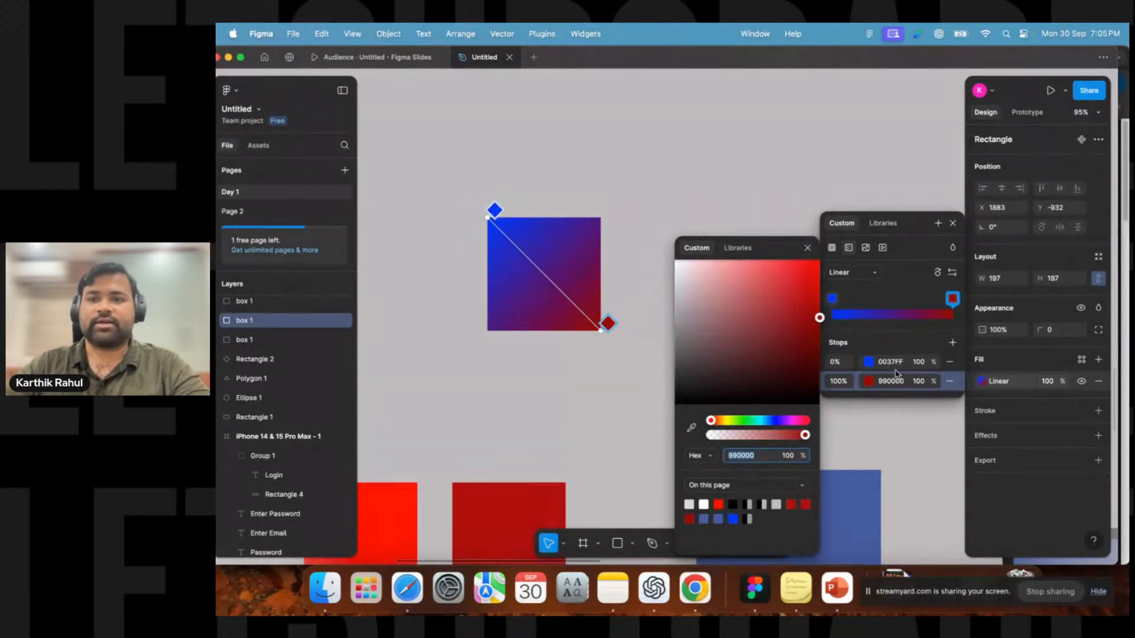
{"action": "left_click", "coordinate": [726, 421]}
{"action": "left_click_drag", "start_coordinate": [780, 308], "coordinate": [834, 252]}
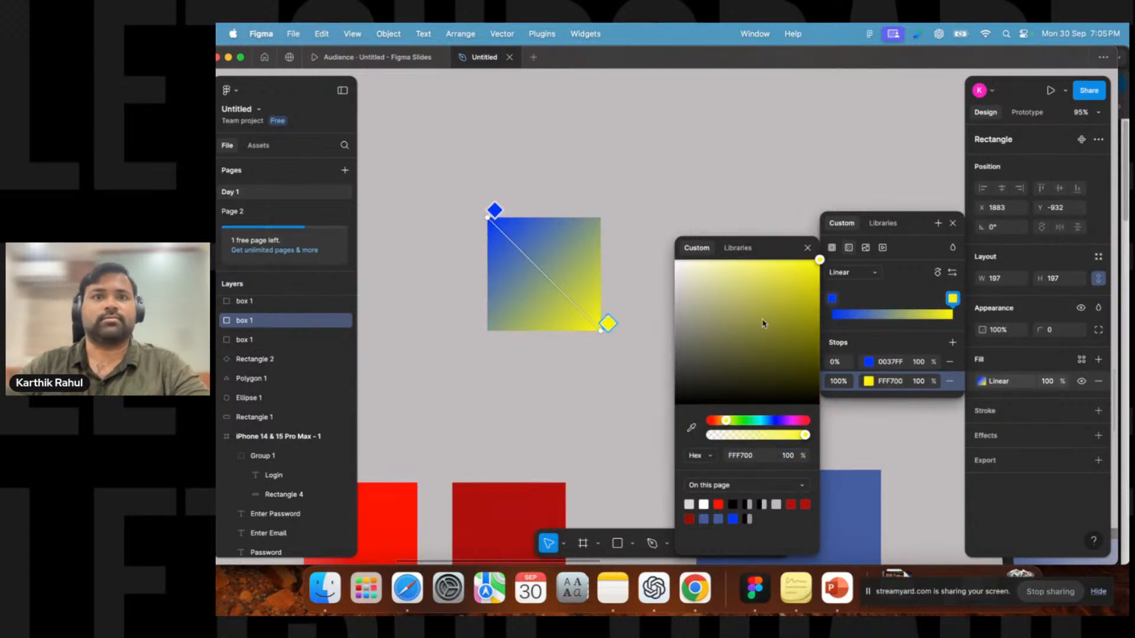
{"action": "left_click", "coordinate": [808, 248]}
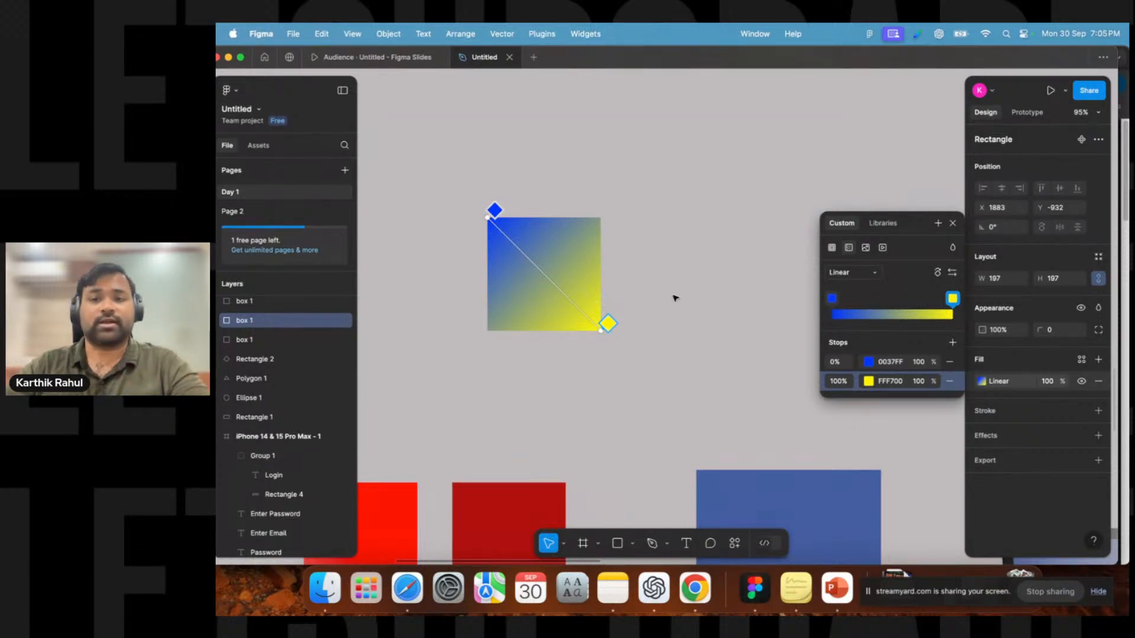
Add a middle gradient stop at 55% and colour it pink F60084.
{"action": "left_click", "coordinate": [863, 301]}
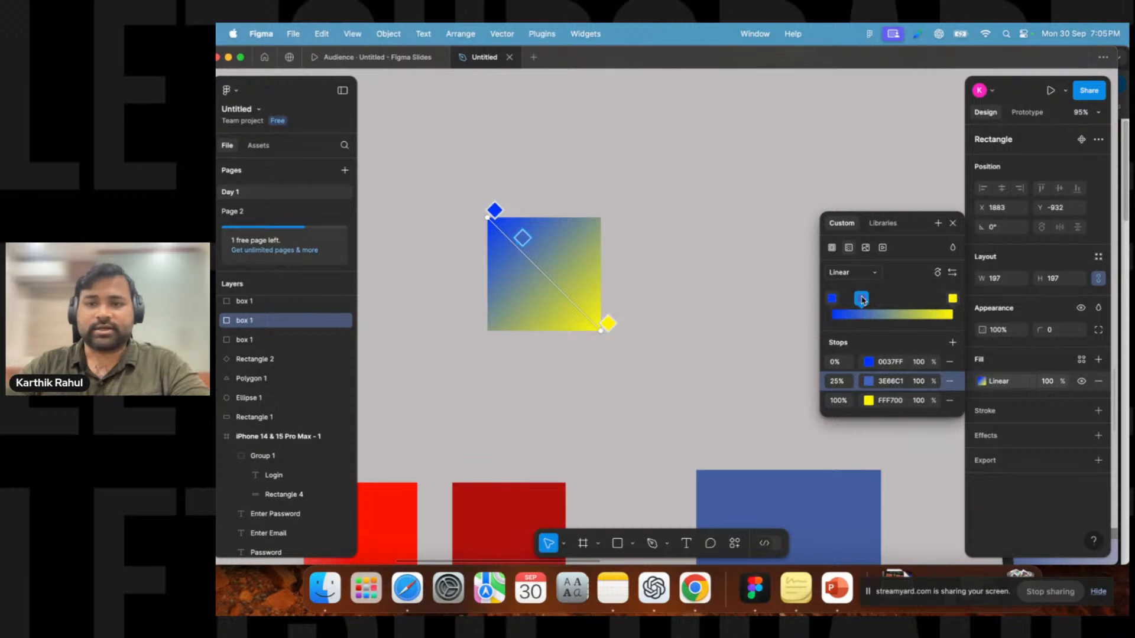
{"action": "left_click_drag", "start_coordinate": [863, 300], "coordinate": [897, 306]}
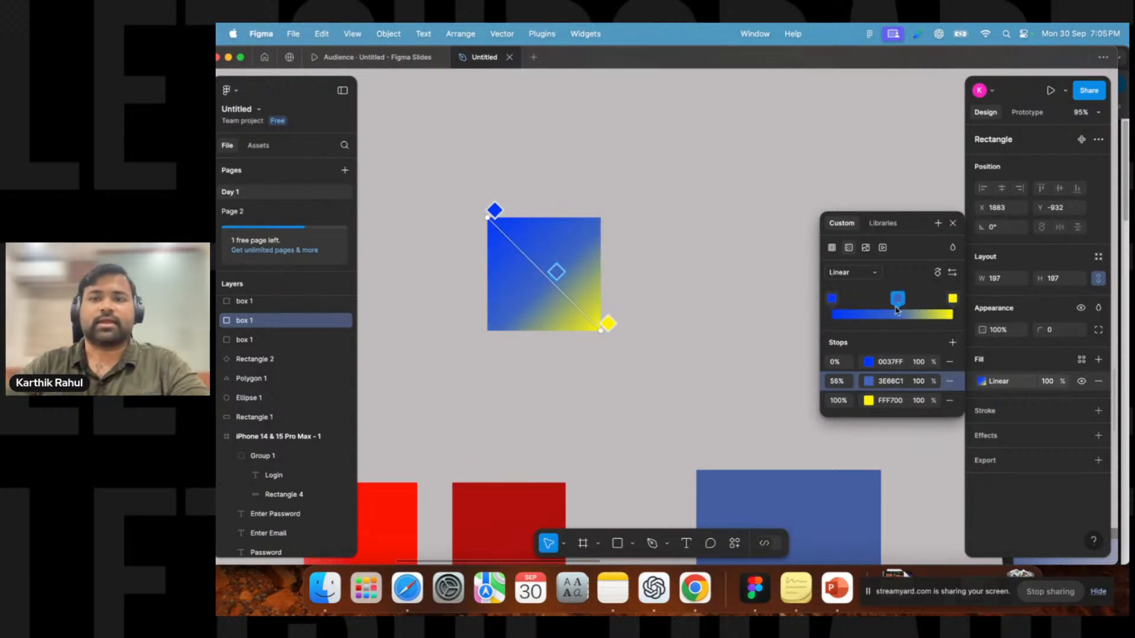
{"action": "left_click", "coordinate": [868, 382]}
{"action": "left_click_drag", "start_coordinate": [764, 421], "coordinate": [796, 421]}
{"action": "left_click_drag", "start_coordinate": [811, 296], "coordinate": [822, 264]}
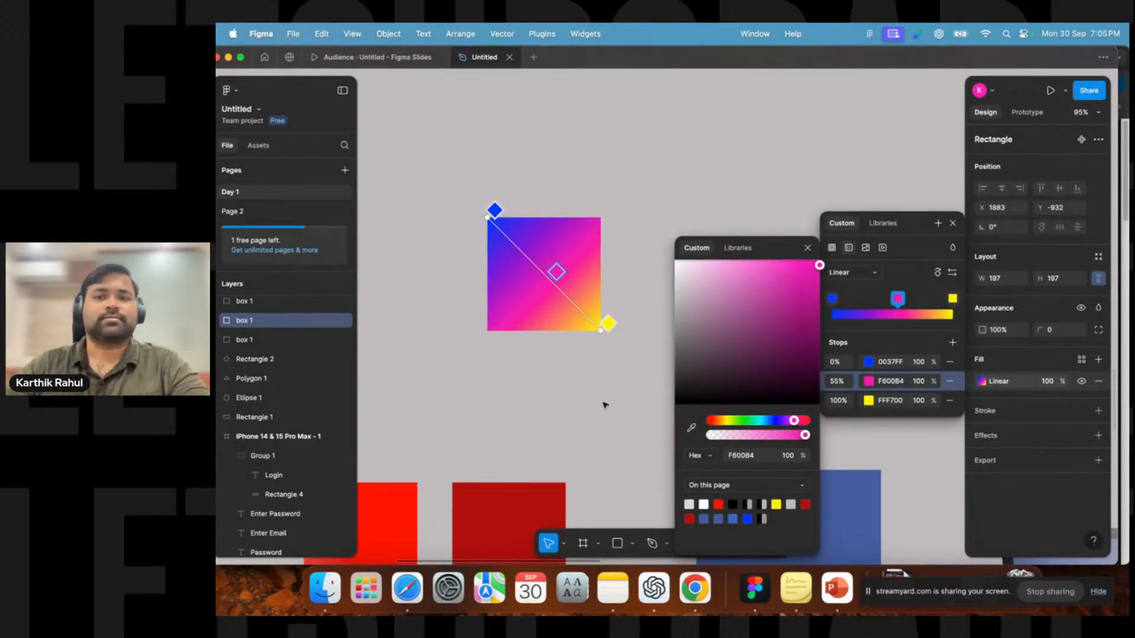
{"action": "key", "text": "Escape"}
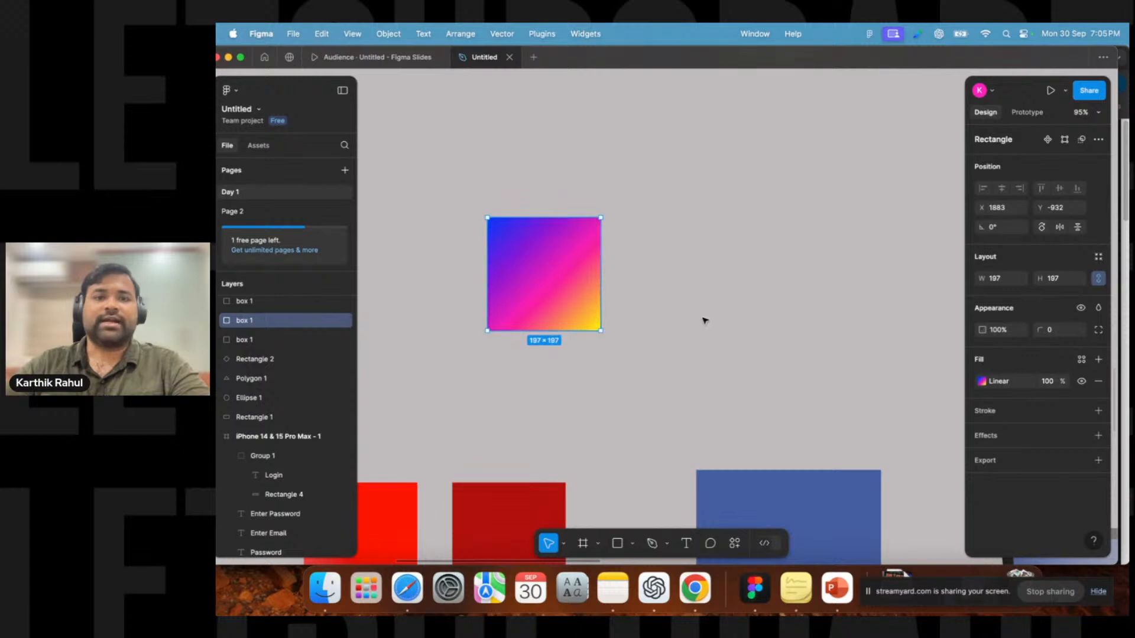
Move the pink stop to 29% and add another stop at 67% coloured green 31FF0C.
{"action": "left_click", "coordinate": [982, 381]}
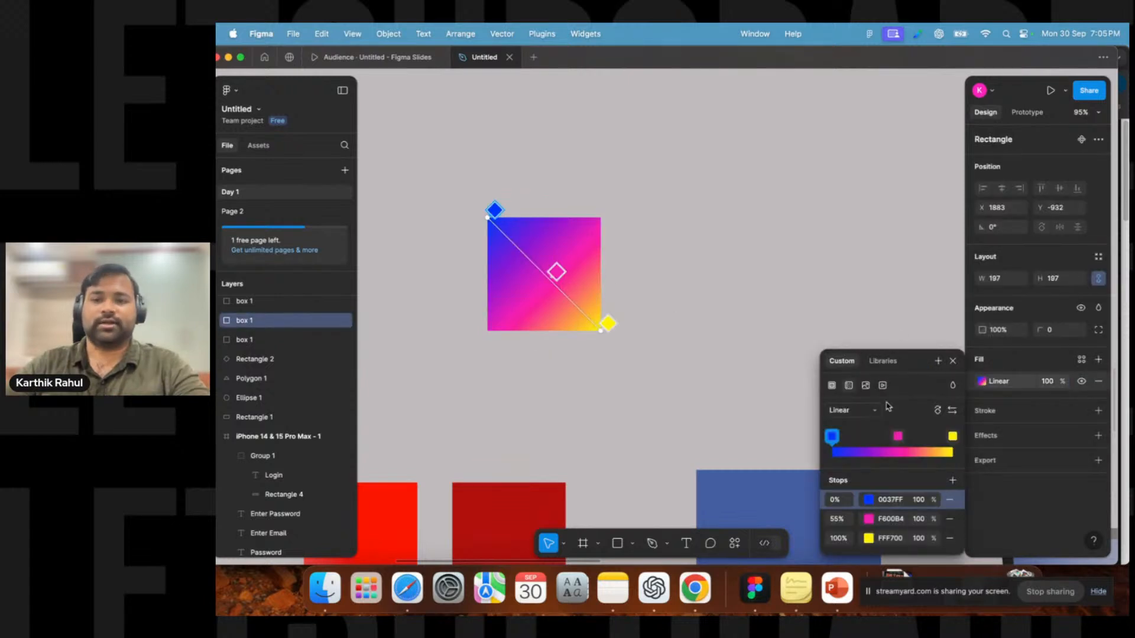
{"action": "left_click_drag", "start_coordinate": [898, 436], "coordinate": [868, 441]}
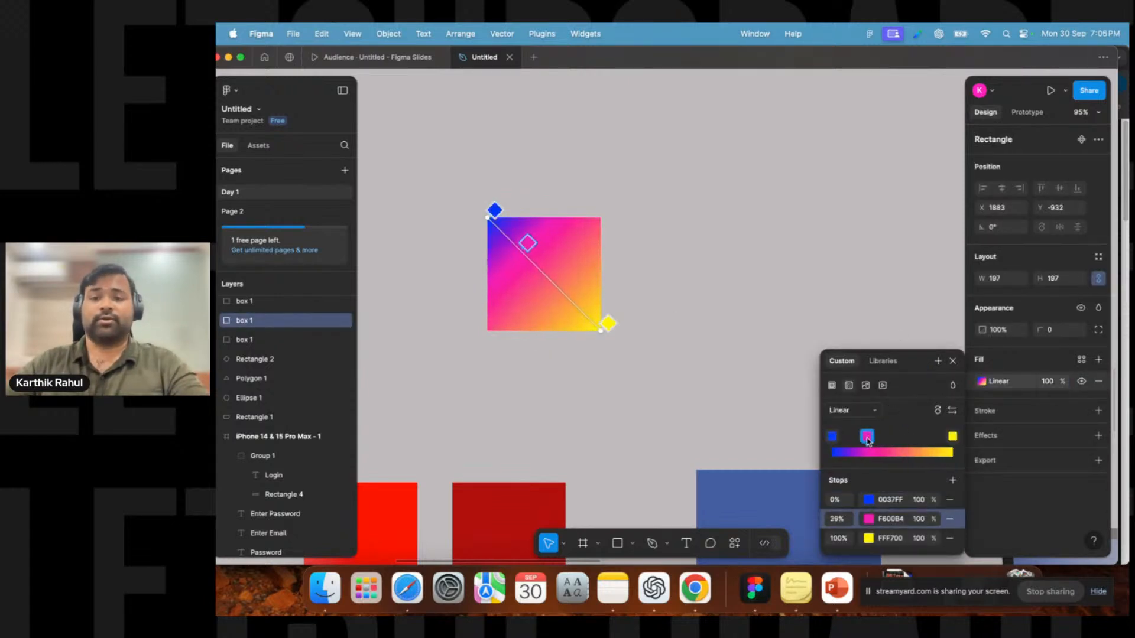
{"action": "left_click", "coordinate": [900, 441]}
{"action": "left_click_drag", "start_coordinate": [901, 418], "coordinate": [914, 421]}
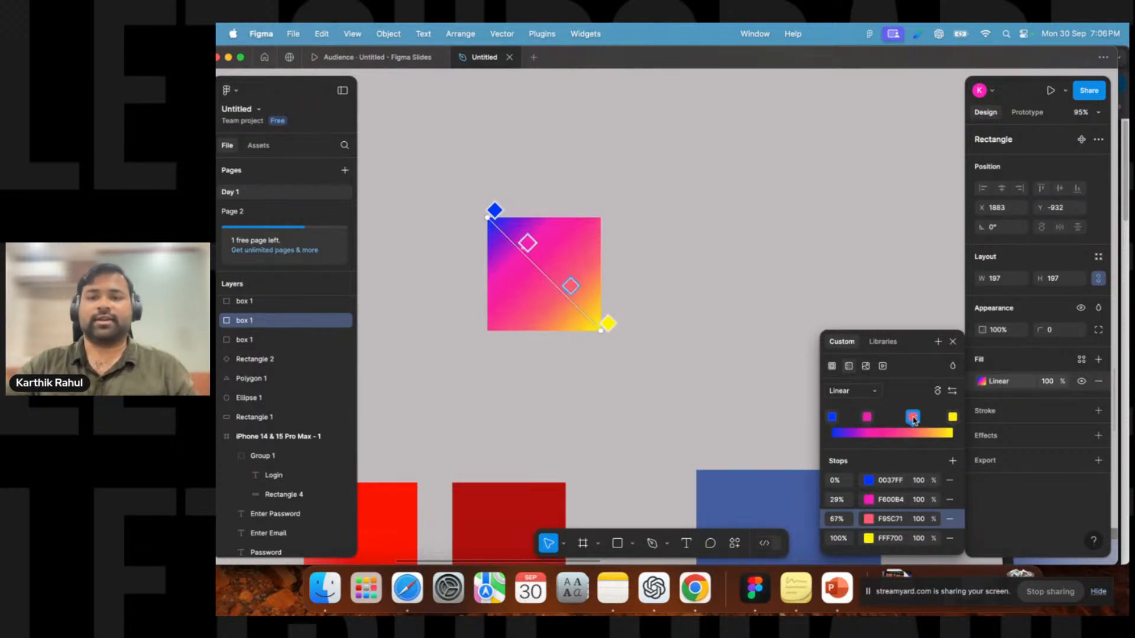
{"action": "left_click", "coordinate": [872, 519]}
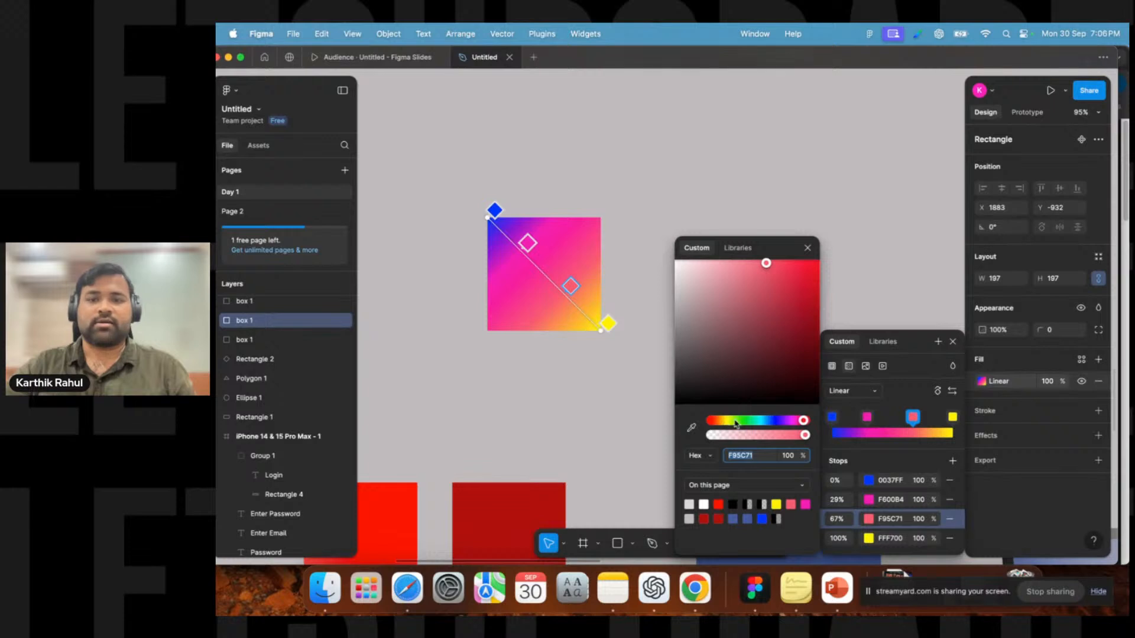
{"action": "left_click", "coordinate": [778, 424]}
{"action": "left_click_drag", "start_coordinate": [767, 270], "coordinate": [819, 312]}
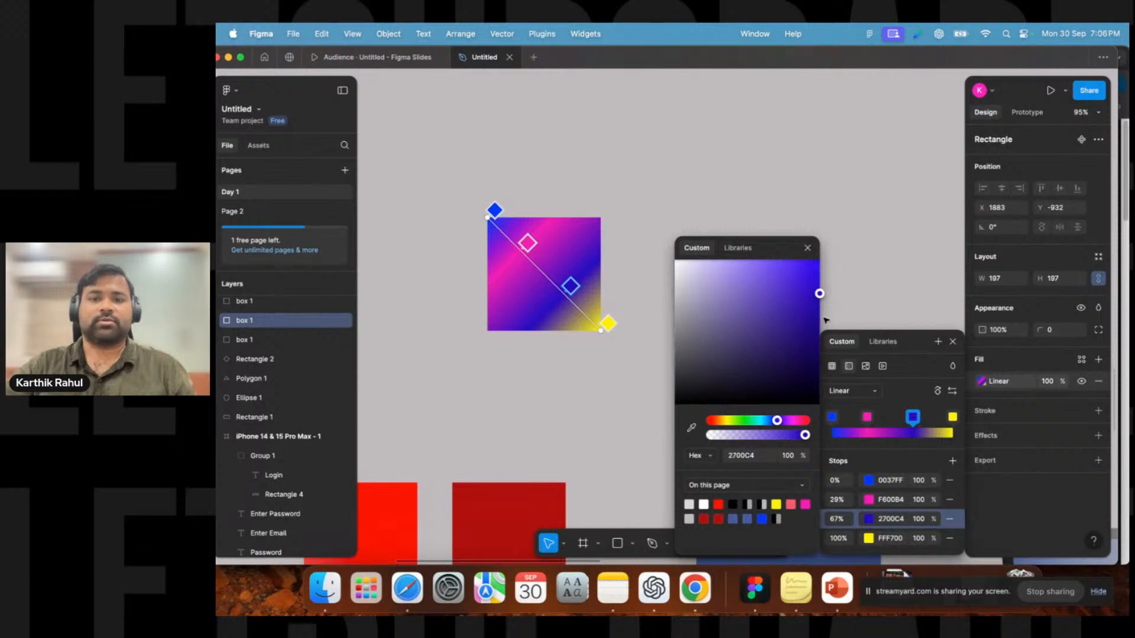
{"action": "left_click_drag", "start_coordinate": [778, 419], "coordinate": [741, 424]}
{"action": "left_click_drag", "start_coordinate": [819, 294], "coordinate": [813, 260]}
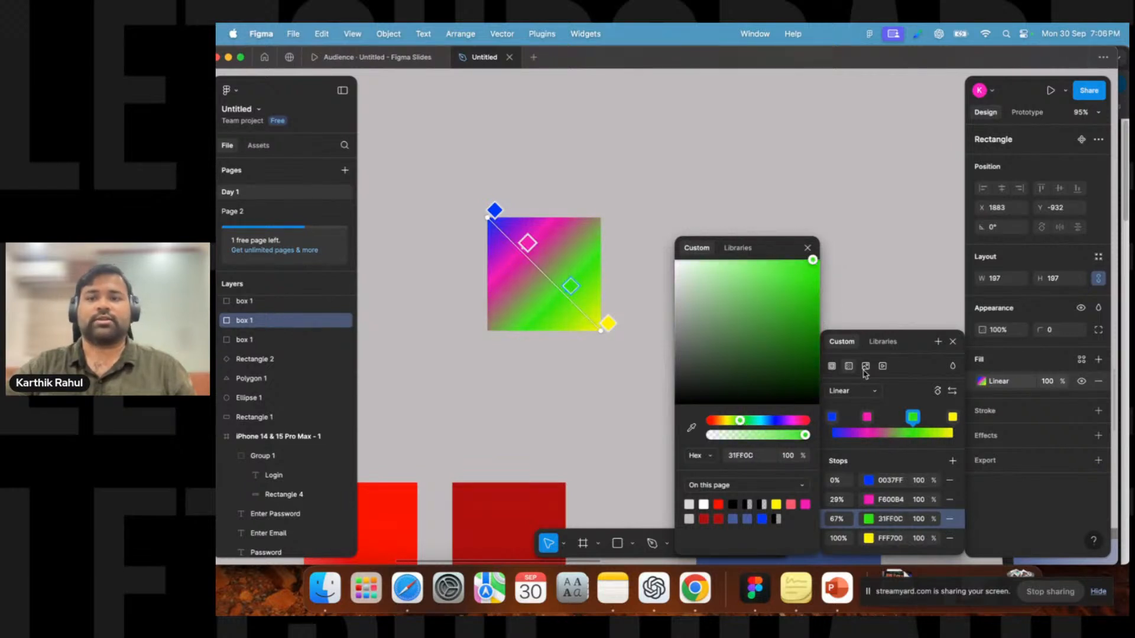
{"action": "left_click", "coordinate": [887, 421]}
{"action": "mouse_move", "coordinate": [886, 400]}
{"action": "left_mouse_down"}
{"action": "mouse_move", "coordinate": [903, 399]}
{"action": "mouse_move", "coordinate": [888, 401]}
{"action": "left_mouse_up"}
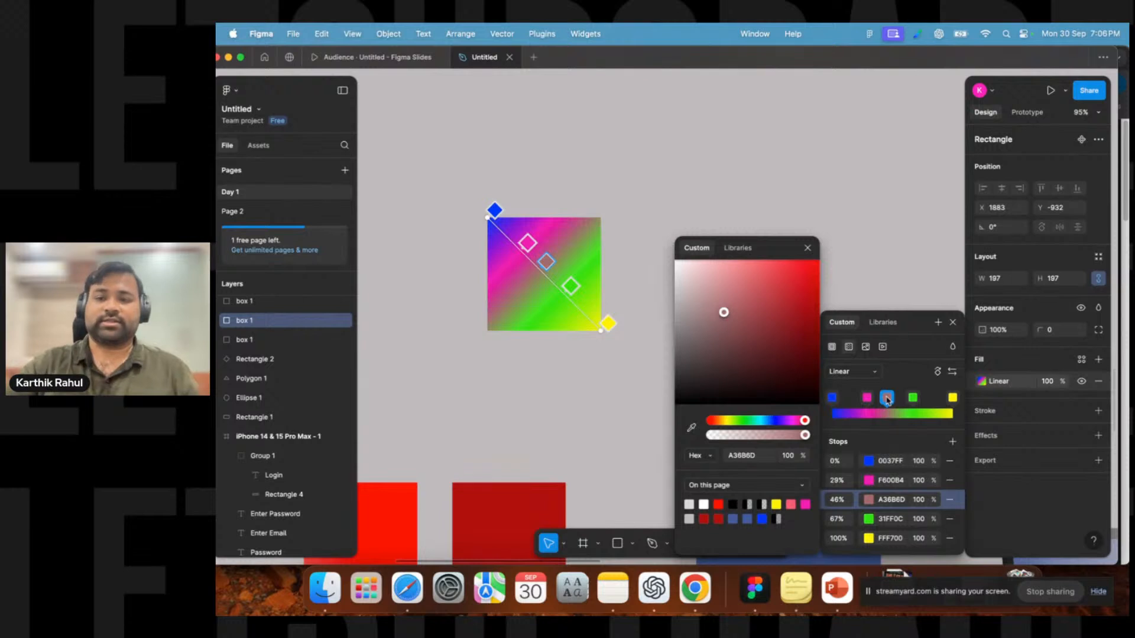
{"action": "left_click", "coordinate": [949, 501]}
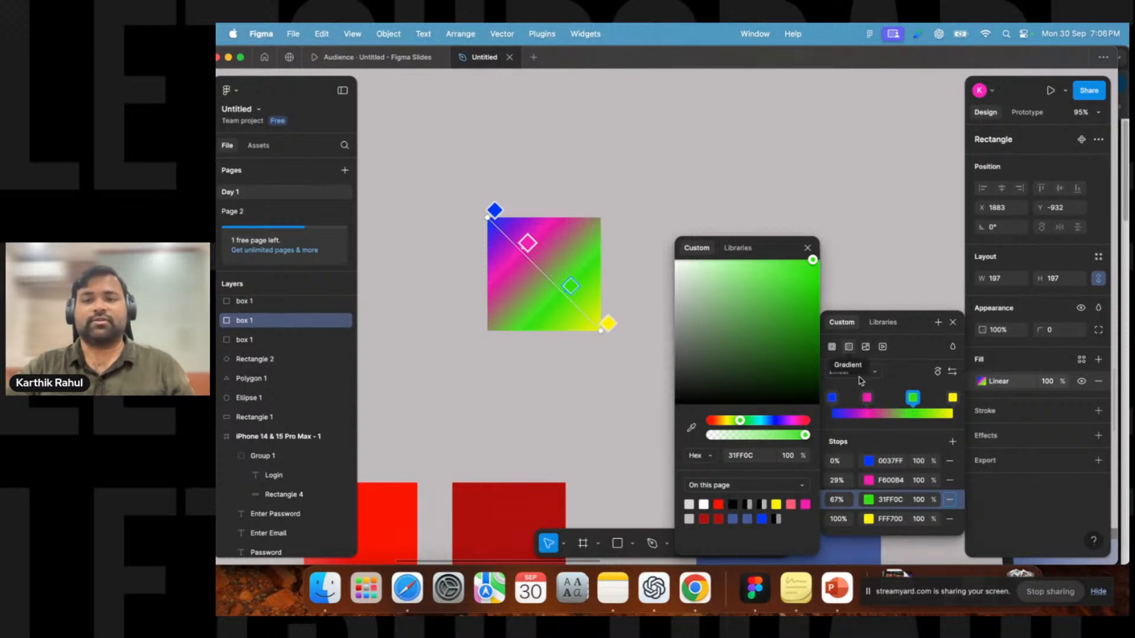
Remove the extra gradient stops, keeping blue and pink, and drag the pink stop to the gradient's end at 100%.
{"action": "left_click", "coordinate": [950, 480]}
{"action": "left_click", "coordinate": [950, 461]}
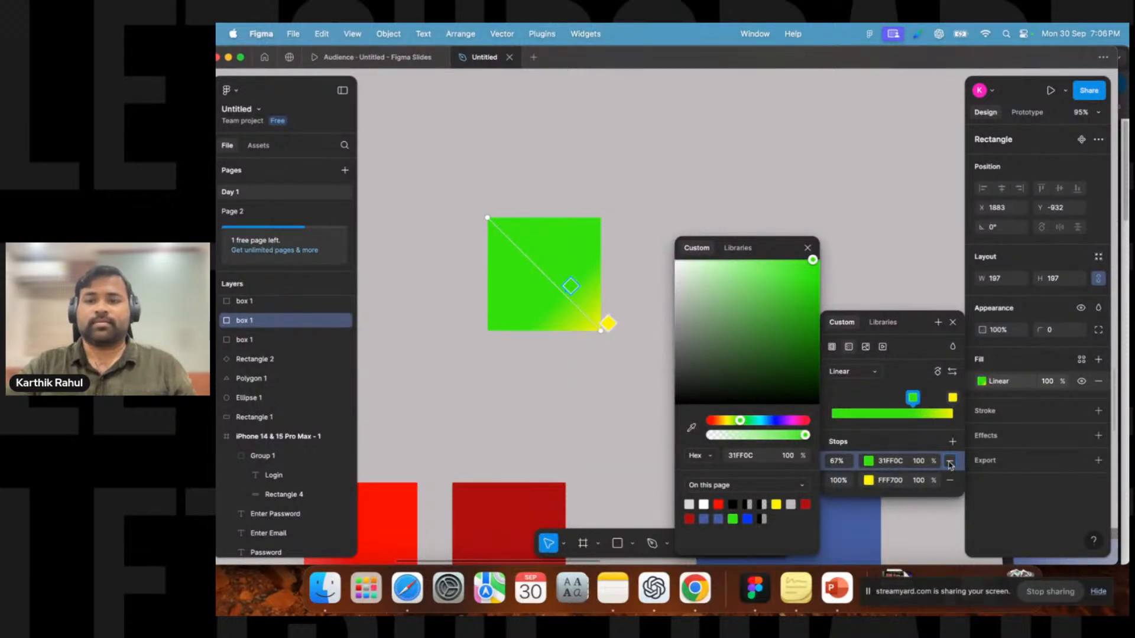
{"action": "left_click", "coordinate": [951, 444]}
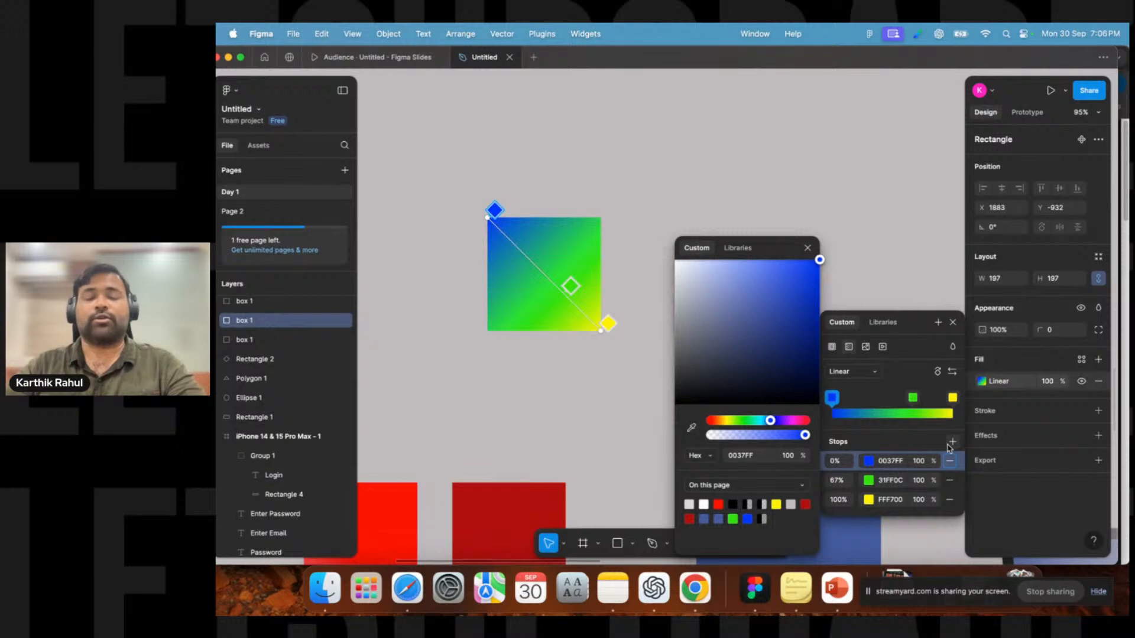
{"action": "left_click", "coordinate": [950, 444]}
{"action": "left_click", "coordinate": [950, 445]}
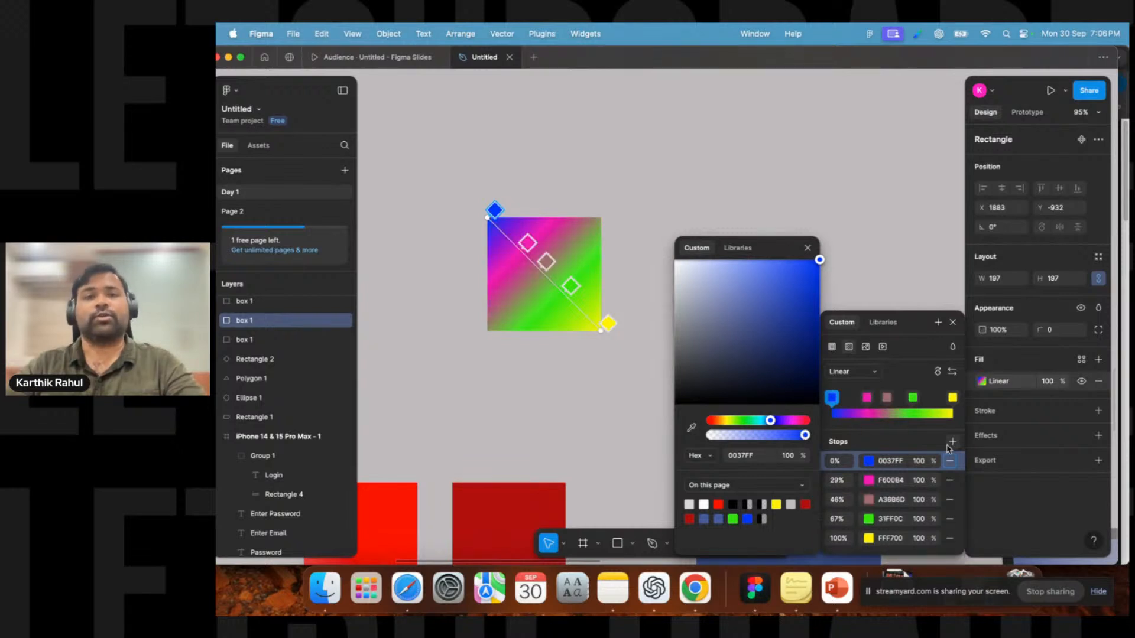
{"action": "left_click", "coordinate": [951, 519]}
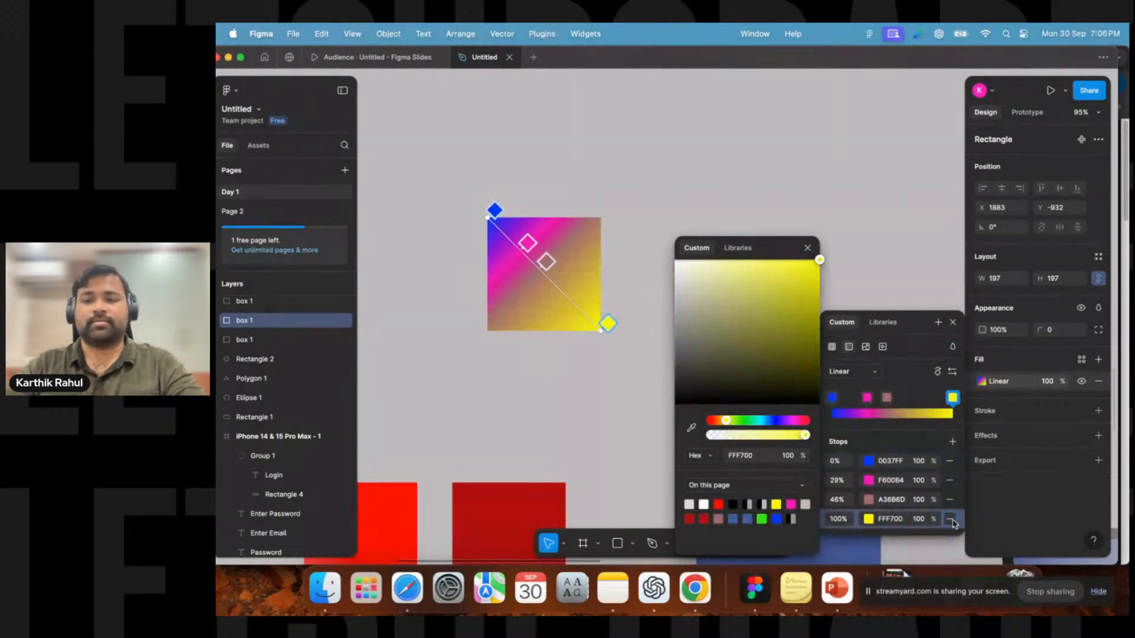
{"action": "left_click", "coordinate": [950, 520]}
{"action": "left_click", "coordinate": [950, 500]}
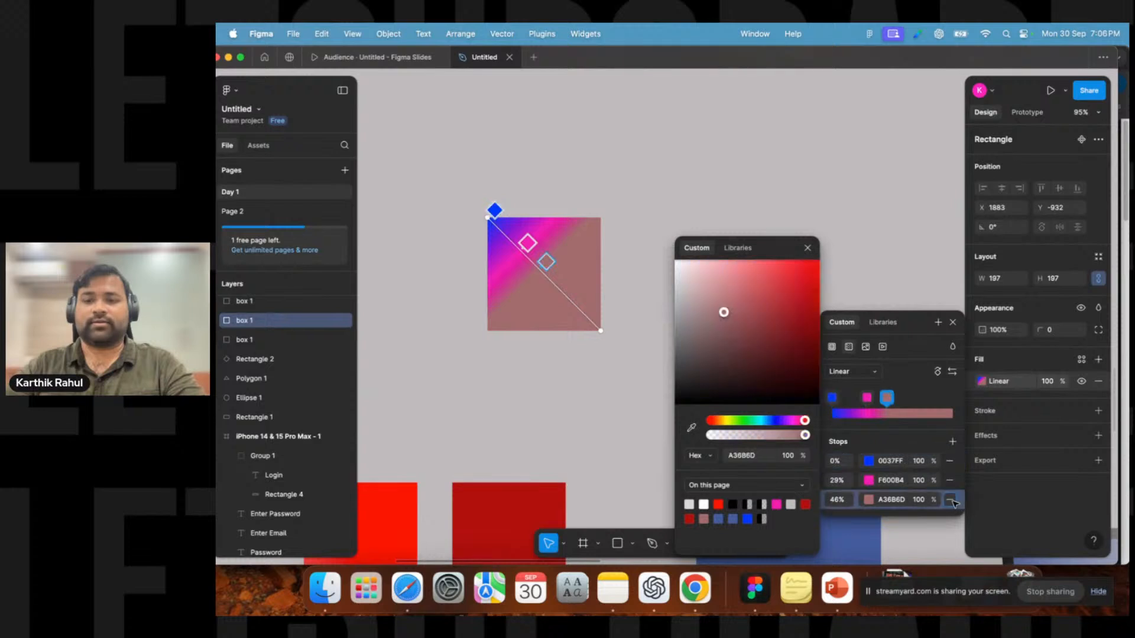
{"action": "left_click_drag", "start_coordinate": [532, 250], "coordinate": [550, 278]}
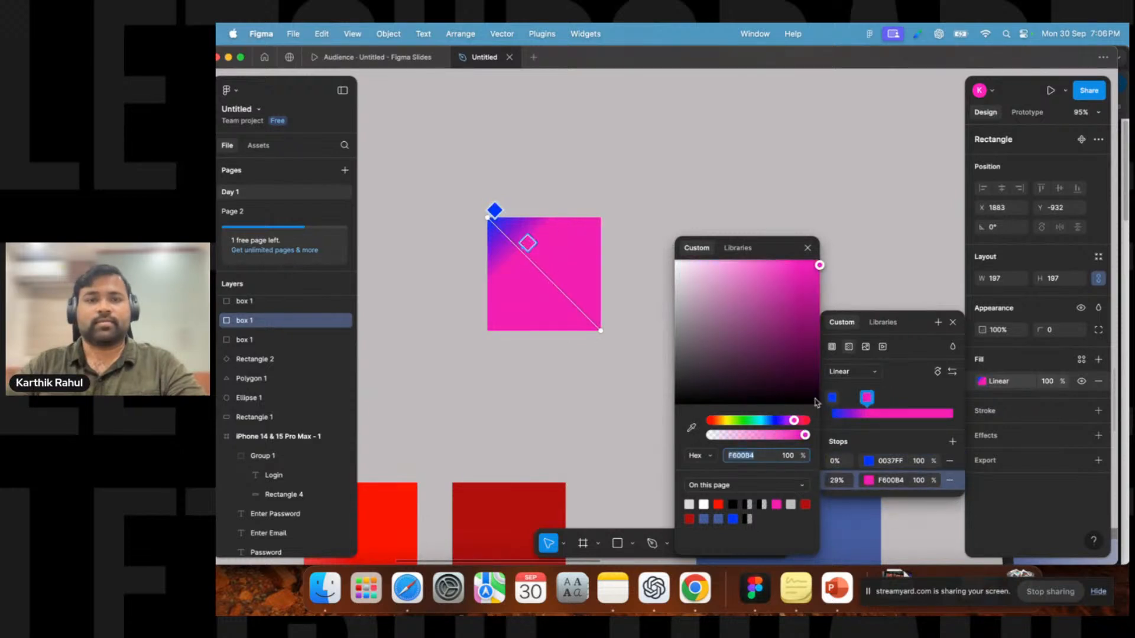
{"action": "left_click_drag", "start_coordinate": [534, 239], "coordinate": [607, 323]}
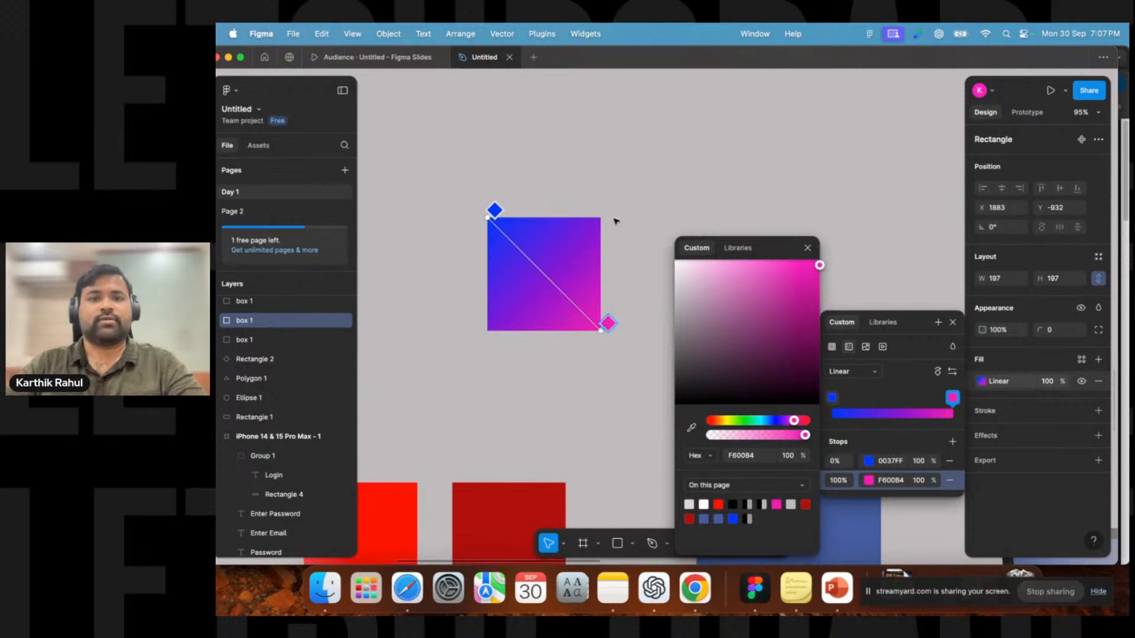
{"action": "key", "text": "Escape"}
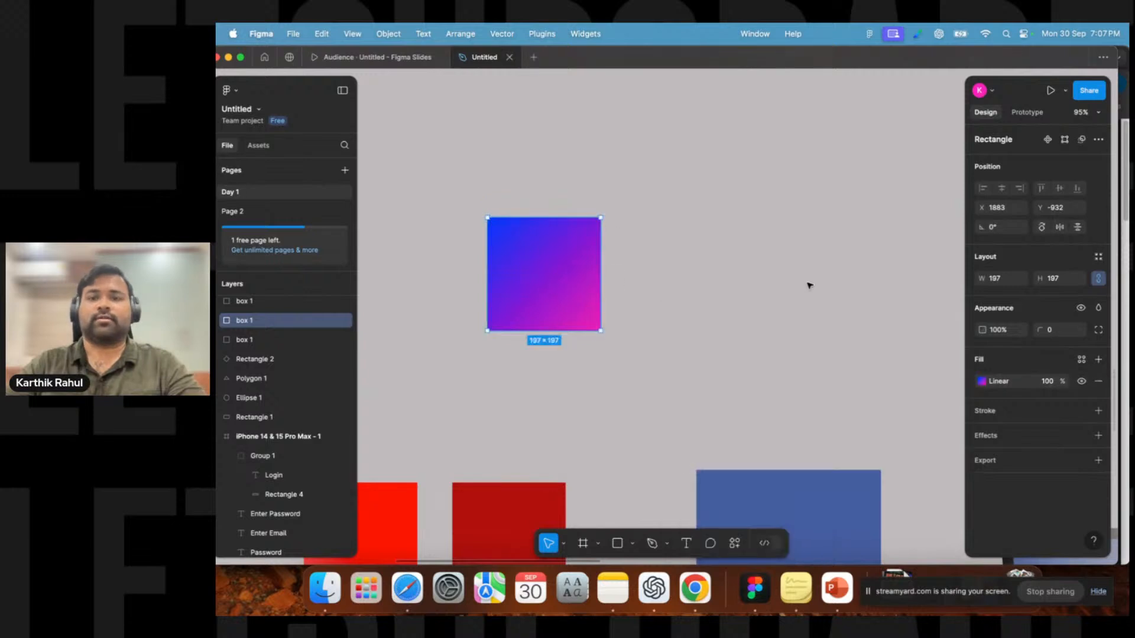
Change the rectangle's gradient type from Linear to Radial.
{"action": "left_click", "coordinate": [982, 381]}
{"action": "left_click", "coordinate": [867, 432]}
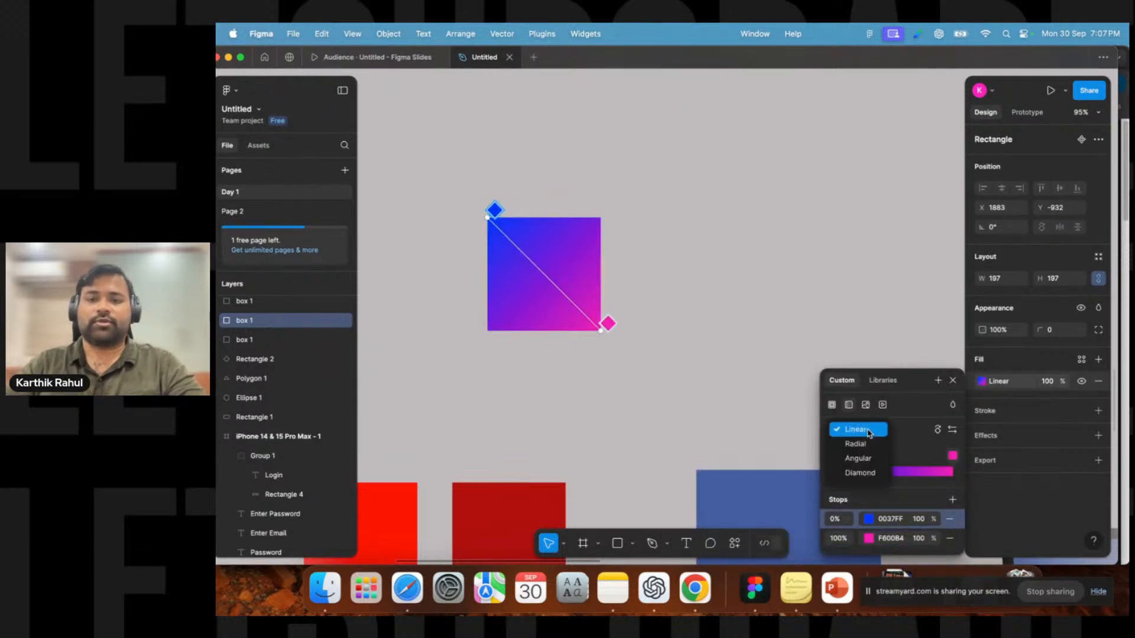
{"action": "key", "text": "Escape"}
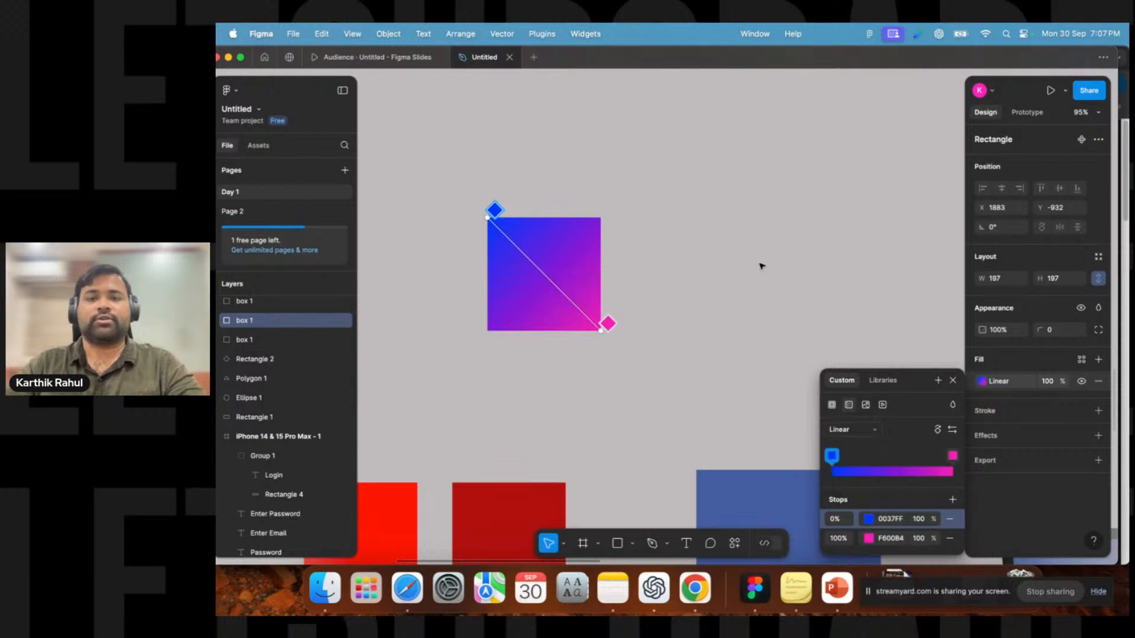
{"action": "key", "text": "Escape"}
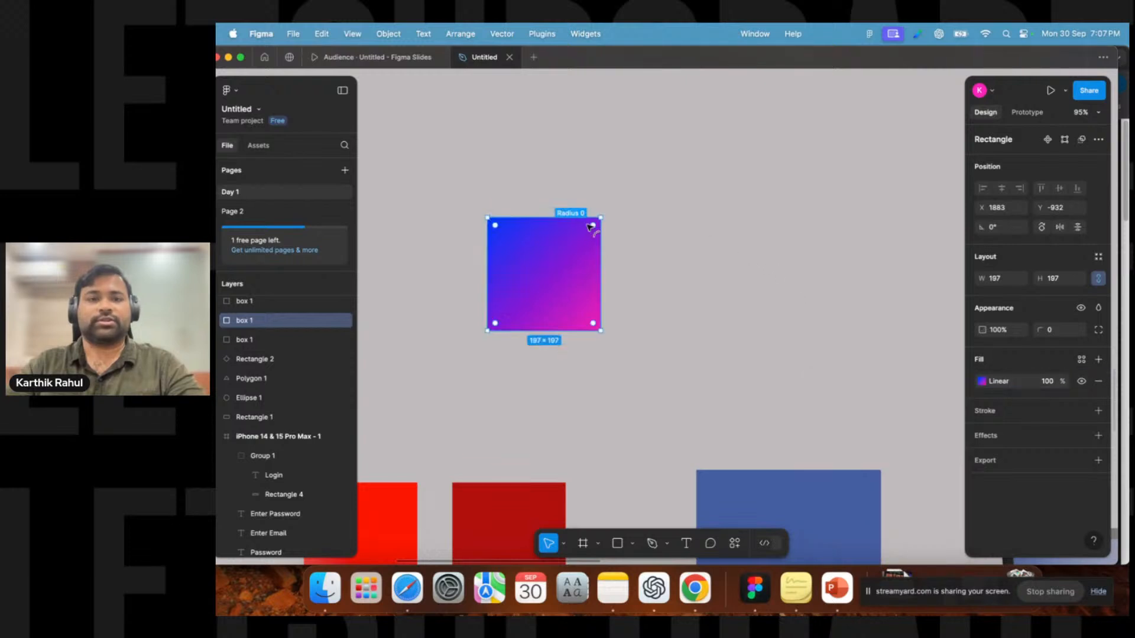
{"action": "left_click", "coordinate": [982, 381]}
{"action": "left_click", "coordinate": [874, 433]}
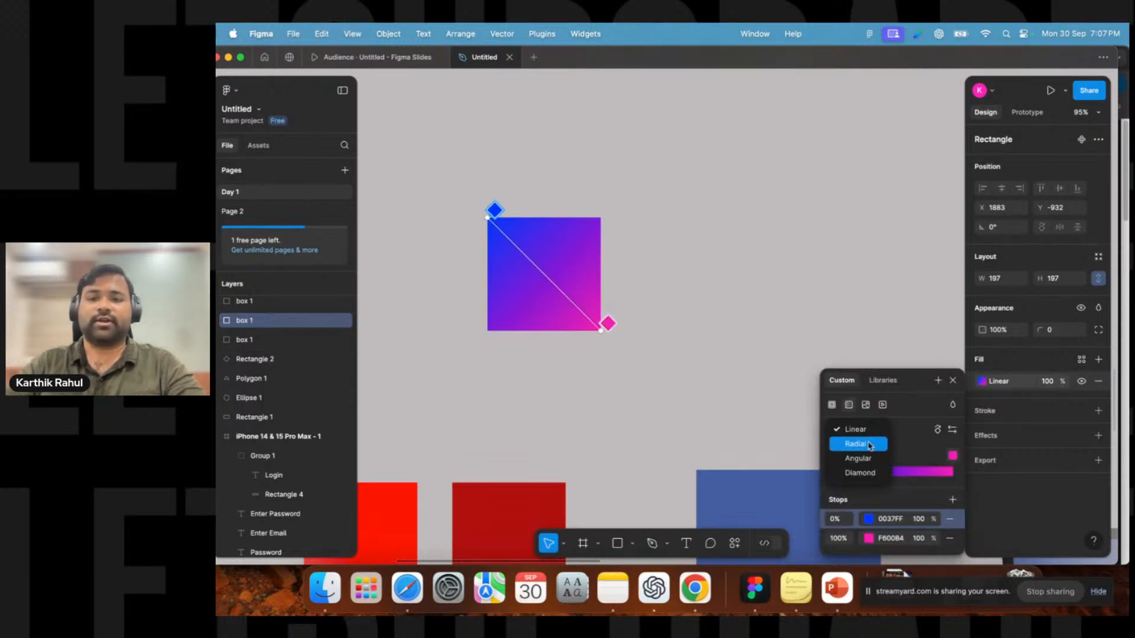
{"action": "left_click", "coordinate": [870, 447]}
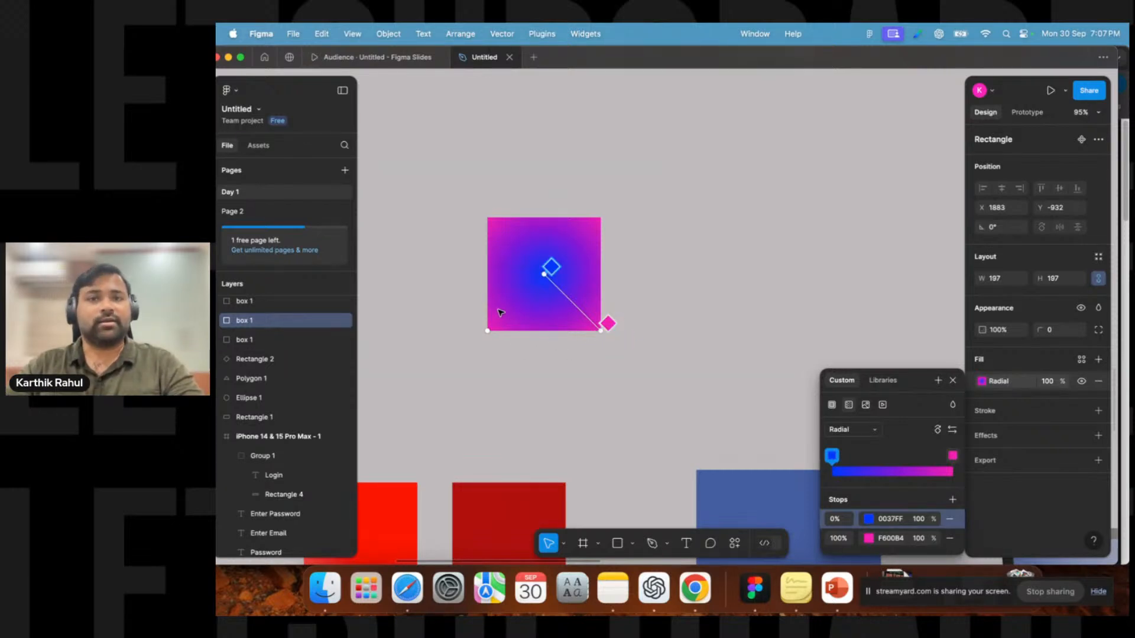
Adjust the radial gradient's centre and end handles, placing the pink stop at about 74%.
{"action": "left_click_drag", "start_coordinate": [551, 267], "coordinate": [575, 281]}
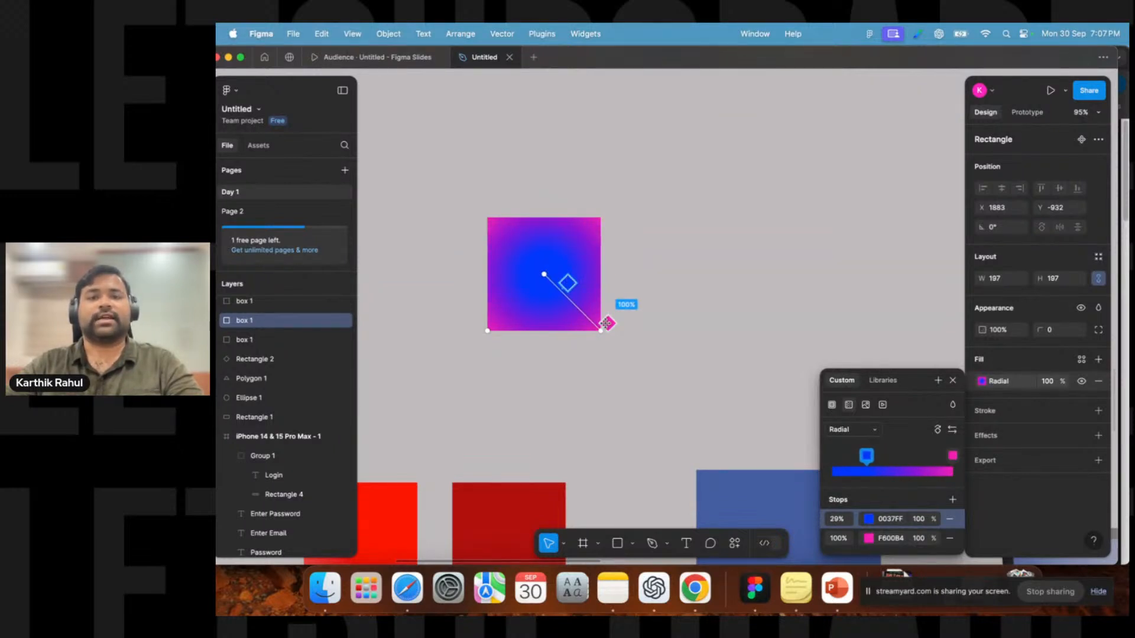
{"action": "left_click_drag", "start_coordinate": [607, 323], "coordinate": [553, 263]}
{"action": "left_click", "coordinate": [562, 274]}
{"action": "left_click_drag", "start_coordinate": [590, 307], "coordinate": [593, 308]}
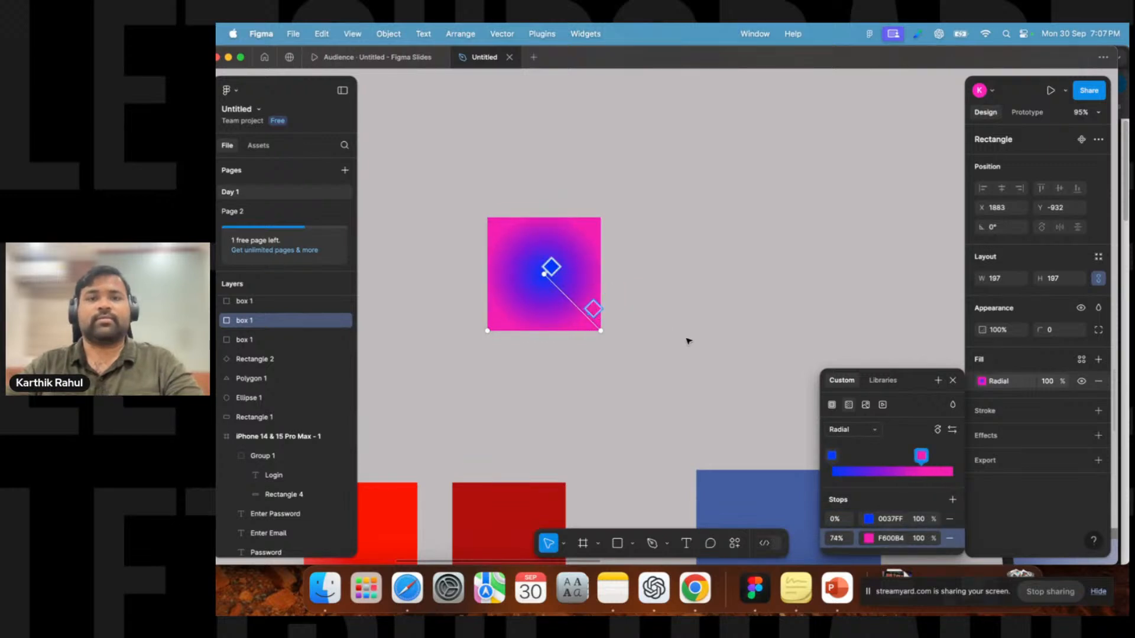
Switch the gradient type to Angular and rotate its handles around the rectangle.
{"action": "left_click", "coordinate": [848, 434]}
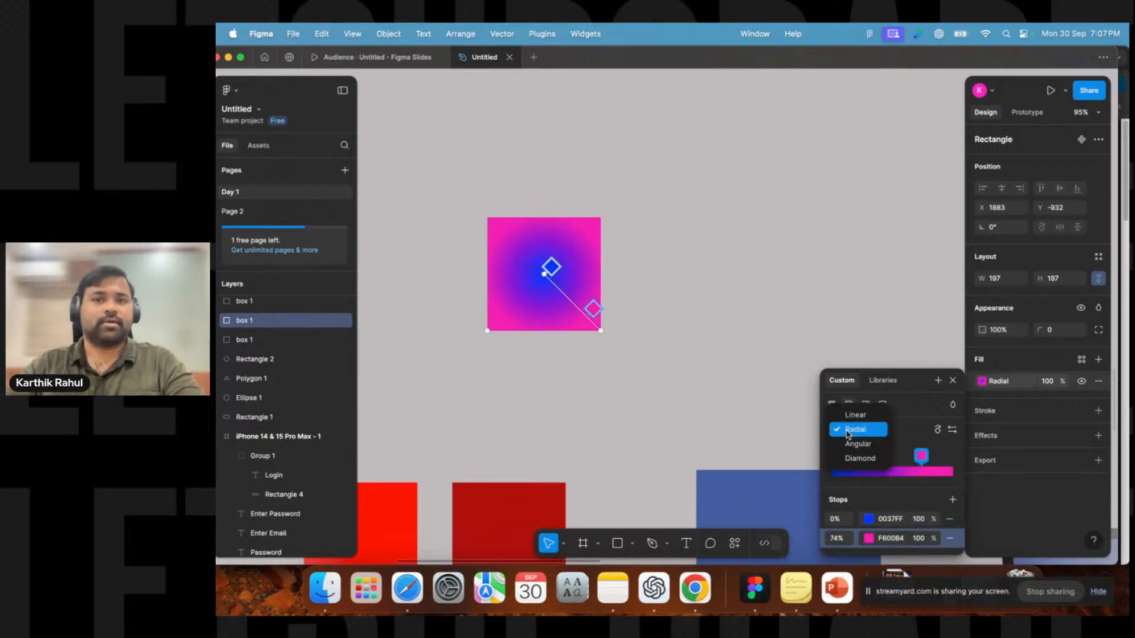
{"action": "left_click", "coordinate": [845, 444]}
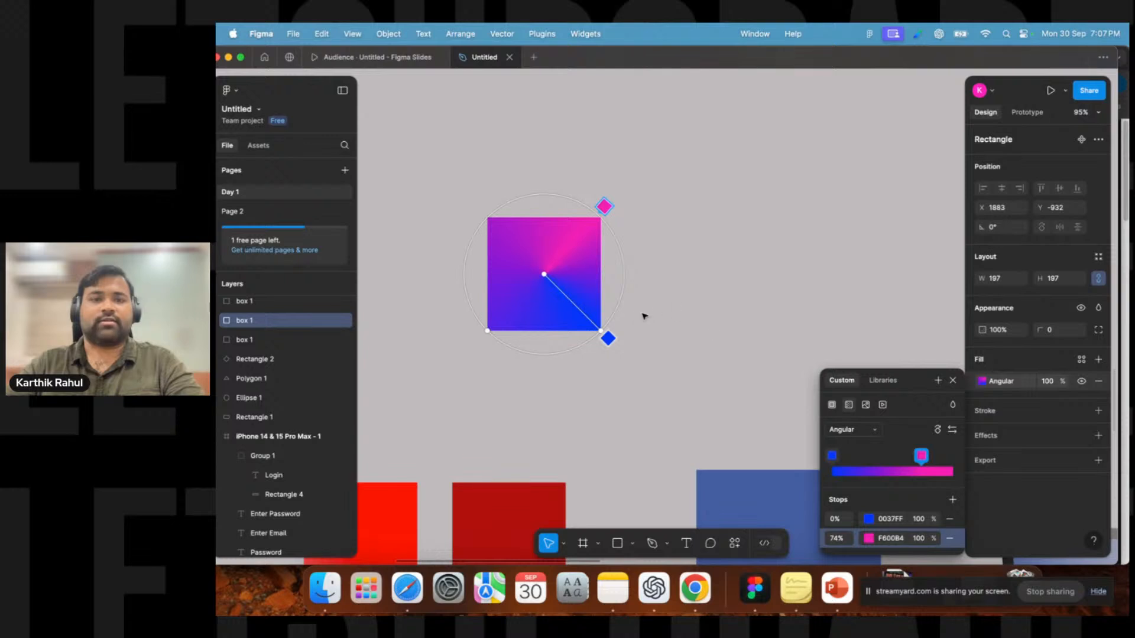
{"action": "left_click_drag", "start_coordinate": [607, 337], "coordinate": [449, 168]}
{"action": "mouse_move", "coordinate": [603, 204]}
{"action": "left_mouse_down"}
{"action": "mouse_move", "coordinate": [565, 182]}
{"action": "mouse_move", "coordinate": [527, 182]}
{"action": "mouse_move", "coordinate": [588, 195]}
{"action": "left_mouse_up"}
{"action": "left_click_drag", "start_coordinate": [652, 165], "coordinate": [658, 208]}
{"action": "key", "text": "Escape"}
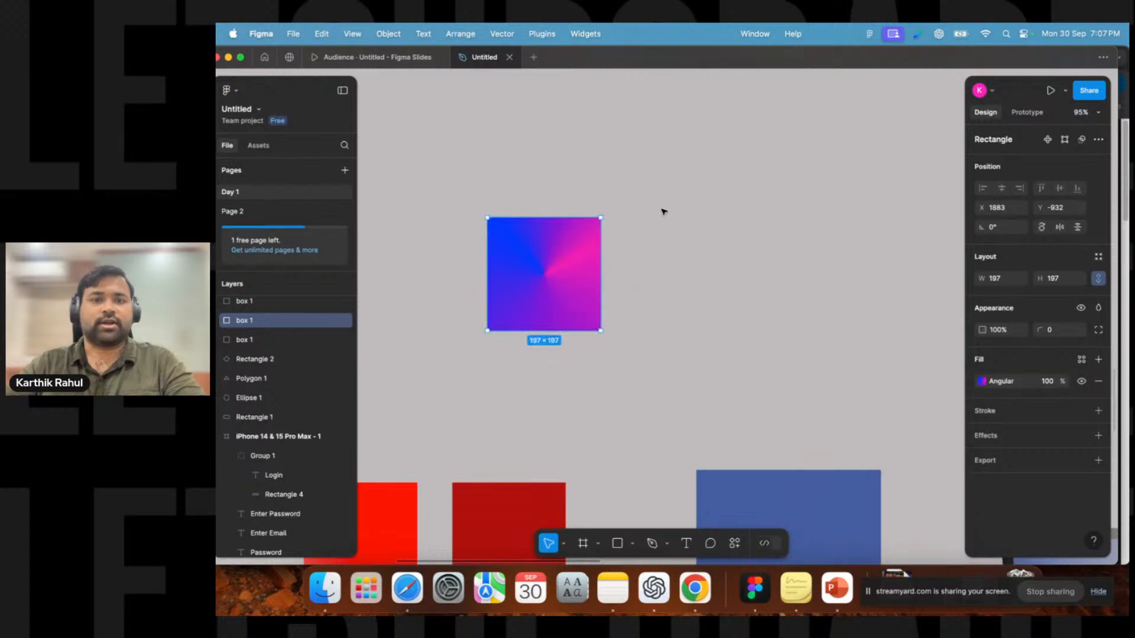
Move the rectangle right and adjust the angular gradient, placing blue at about 41% and pink at 92%.
{"action": "left_click_drag", "start_coordinate": [567, 258], "coordinate": [726, 249]}
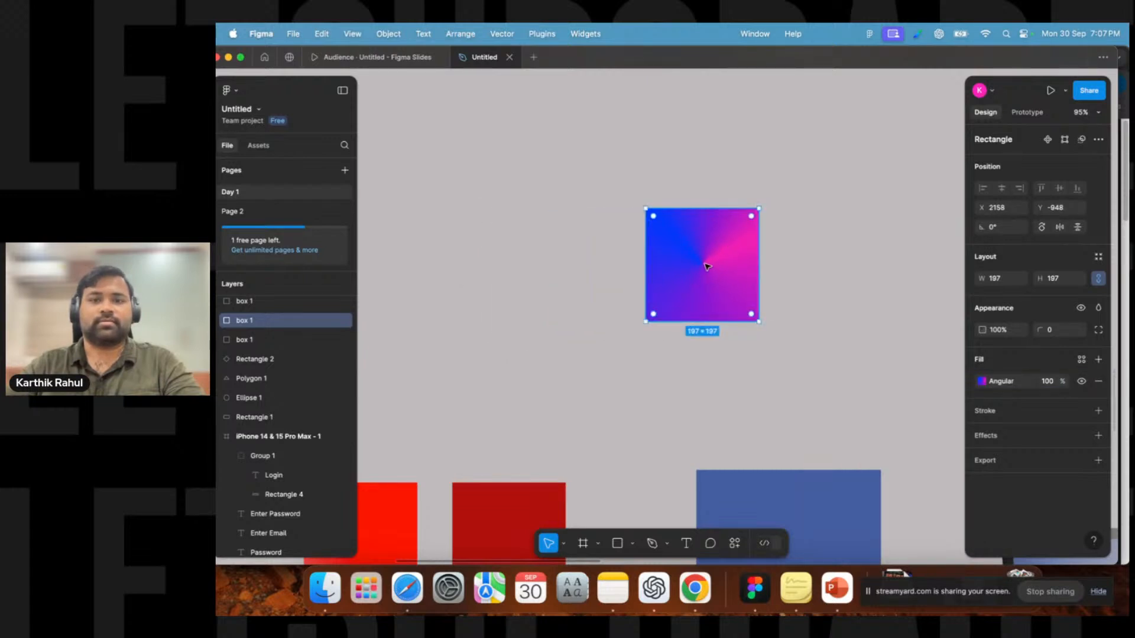
{"action": "left_click", "coordinate": [981, 382]}
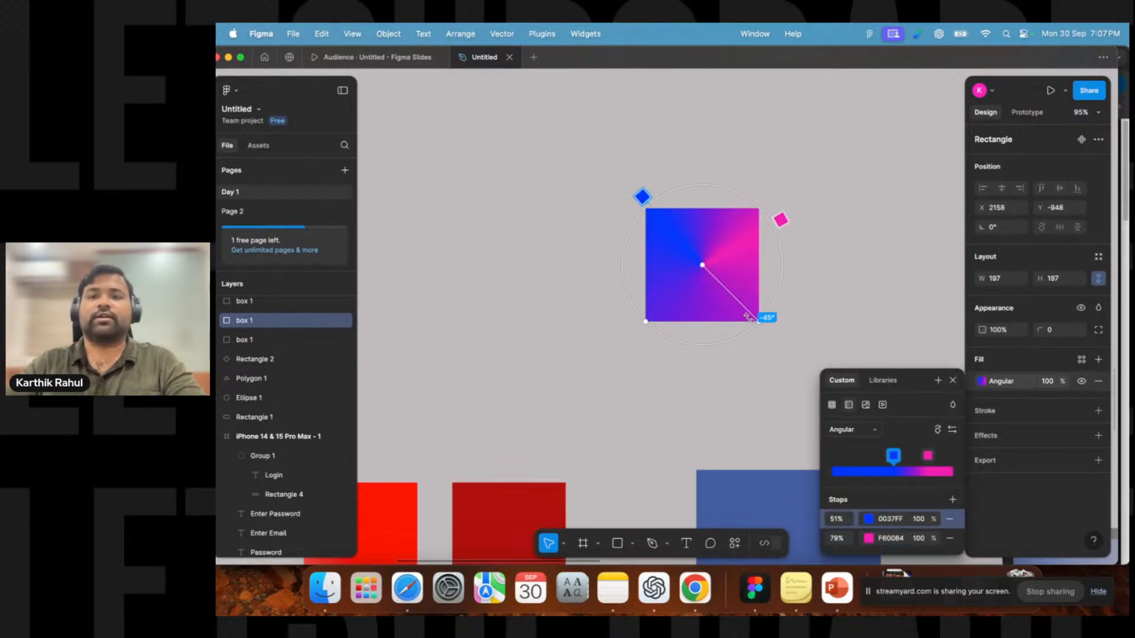
{"action": "left_click_drag", "start_coordinate": [703, 264], "coordinate": [666, 262]}
{"action": "left_click_drag", "start_coordinate": [752, 182], "coordinate": [785, 268]}
{"action": "left_click_drag", "start_coordinate": [567, 195], "coordinate": [581, 350]}
{"action": "left_click_drag", "start_coordinate": [631, 302], "coordinate": [598, 268]}
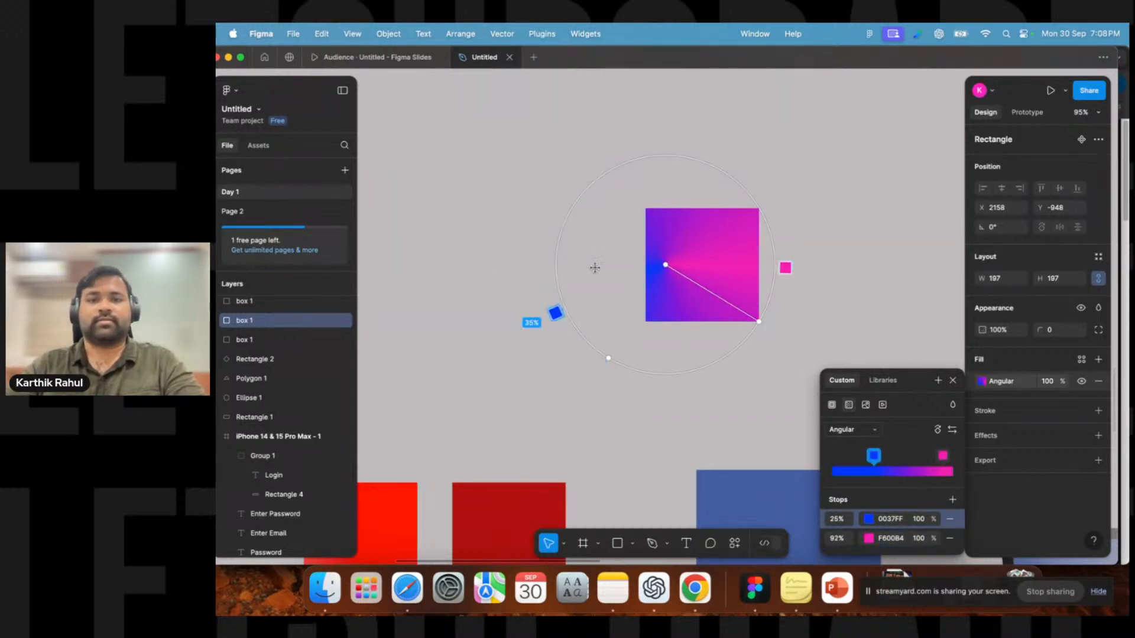
{"action": "mouse_move", "coordinate": [608, 360]}
{"action": "left_mouse_down"}
{"action": "mouse_move", "coordinate": [757, 195]}
{"action": "mouse_move", "coordinate": [698, 281]}
{"action": "mouse_move", "coordinate": [638, 307]}
{"action": "mouse_move", "coordinate": [633, 223]}
{"action": "mouse_move", "coordinate": [580, 329]}
{"action": "mouse_move", "coordinate": [609, 357]}
{"action": "left_mouse_up"}
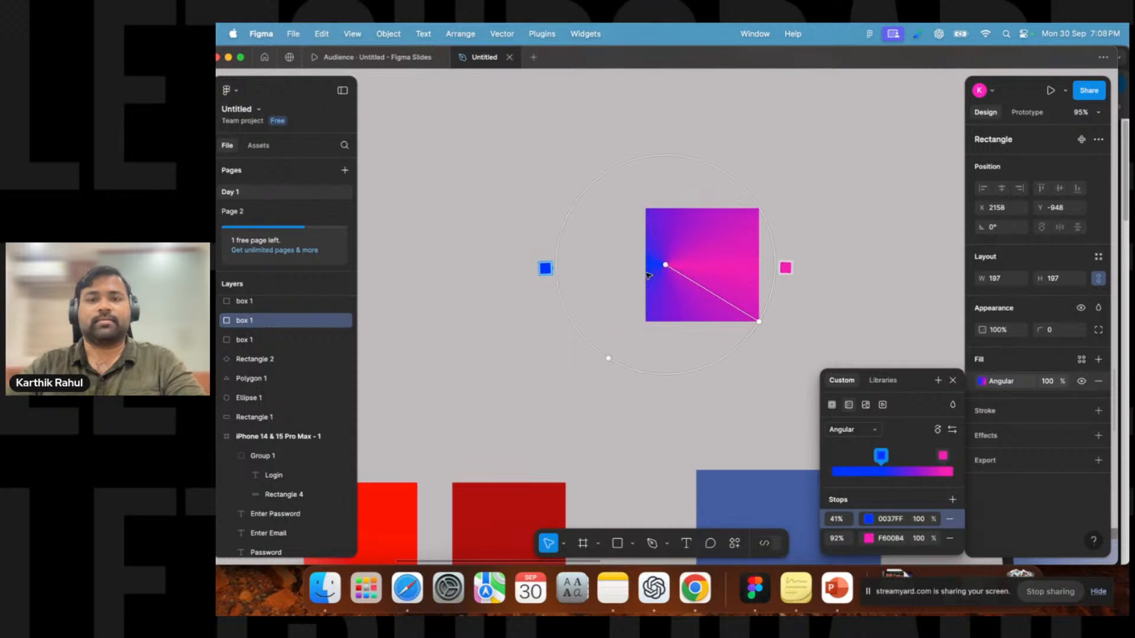
{"action": "left_click_drag", "start_coordinate": [666, 265], "coordinate": [705, 261]}
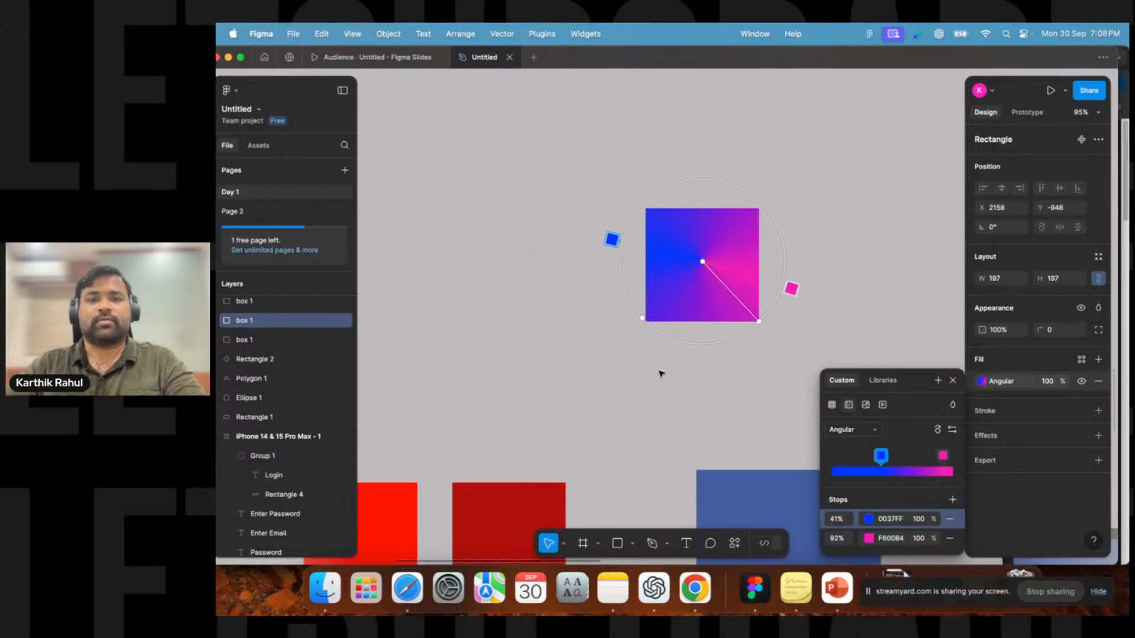
{"action": "key", "text": "Escape"}
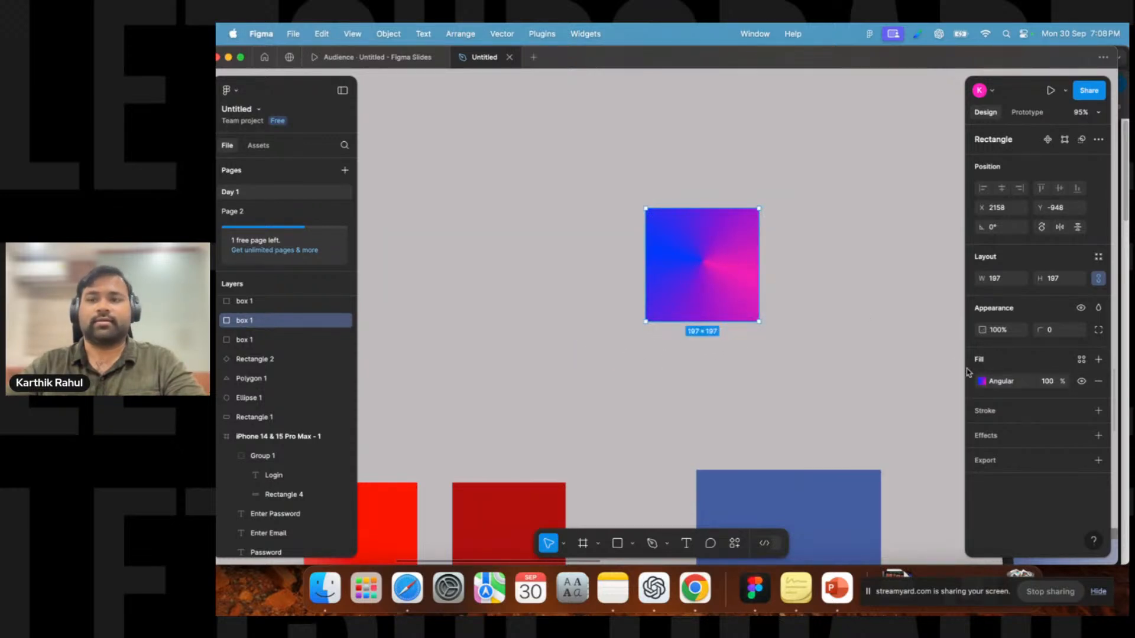
Switch the gradient type to Diamond and reposition its handles.
{"action": "left_click", "coordinate": [981, 381]}
{"action": "left_click", "coordinate": [854, 430]}
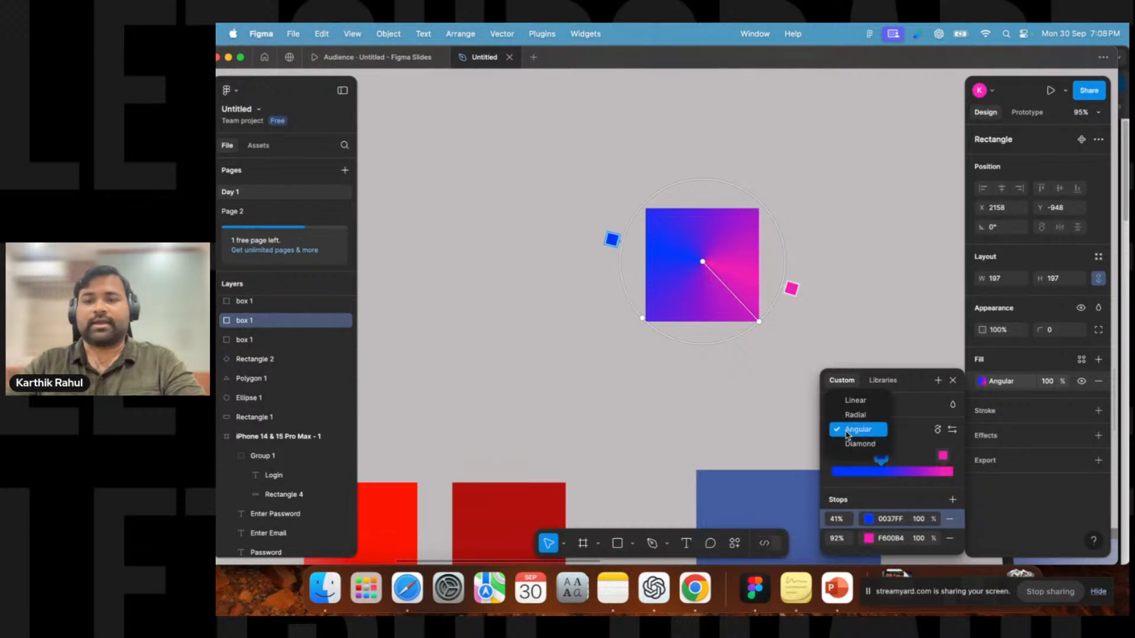
{"action": "left_click", "coordinate": [858, 445]}
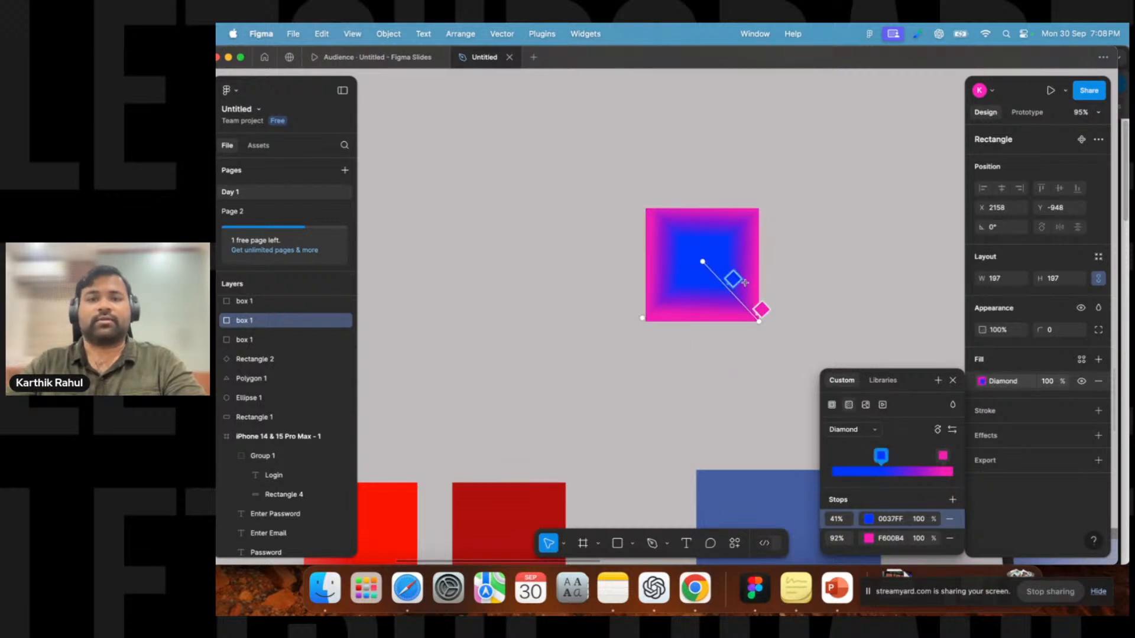
{"action": "left_click_drag", "start_coordinate": [747, 285], "coordinate": [702, 260]}
{"action": "left_click_drag", "start_coordinate": [756, 322], "coordinate": [638, 296]}
Replace the 41% blue stop with a new 0C35FB stop dragged to the diamond's centre.
{"action": "left_click", "coordinate": [880, 437]}
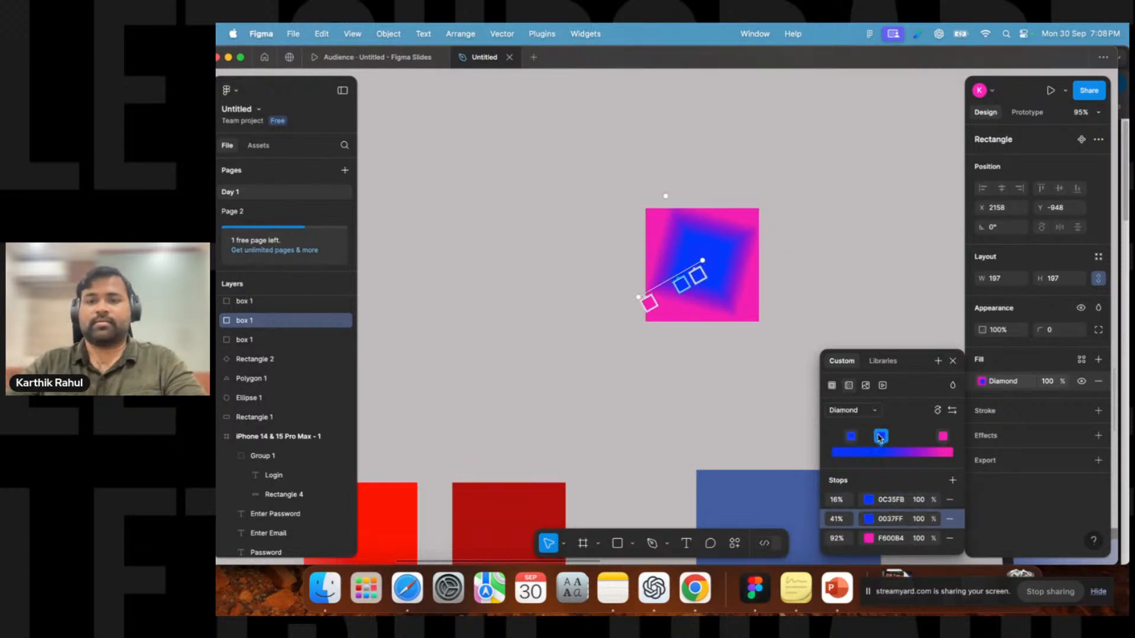
{"action": "left_click", "coordinate": [950, 519]}
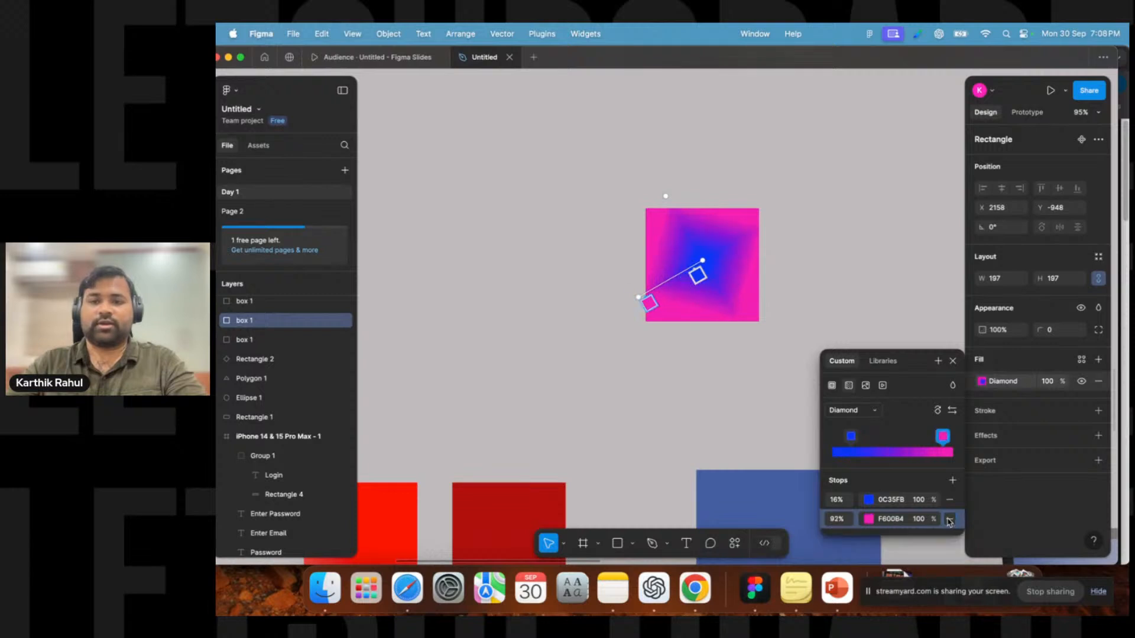
{"action": "left_click_drag", "start_coordinate": [702, 283], "coordinate": [669, 293]}
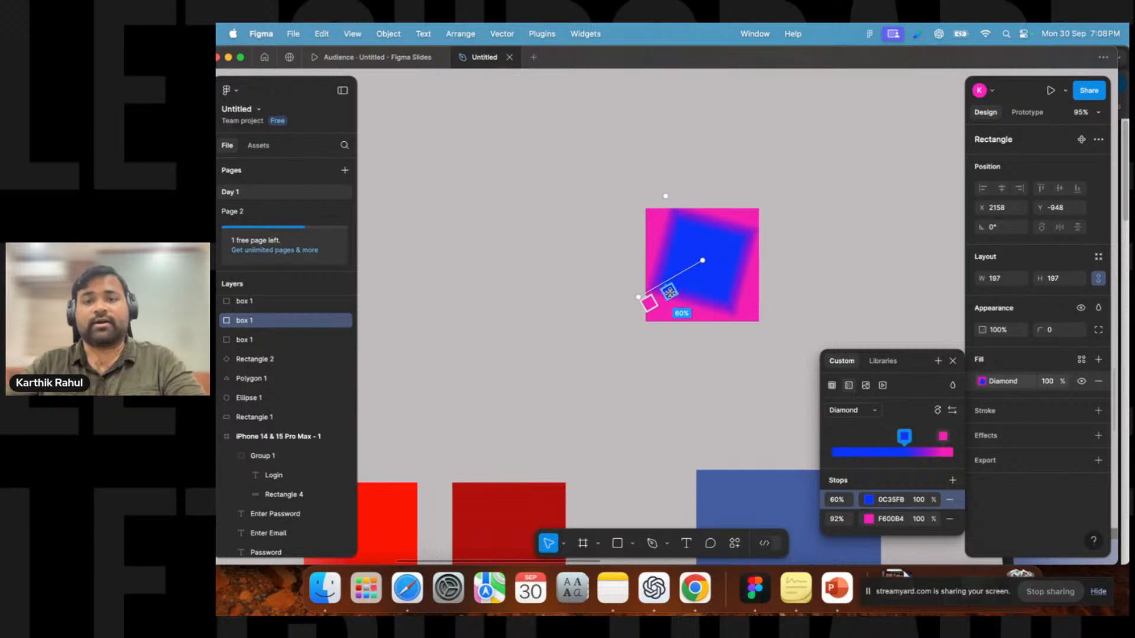
{"action": "left_click_drag", "start_coordinate": [670, 293], "coordinate": [745, 271]}
{"action": "key", "text": "Escape"}
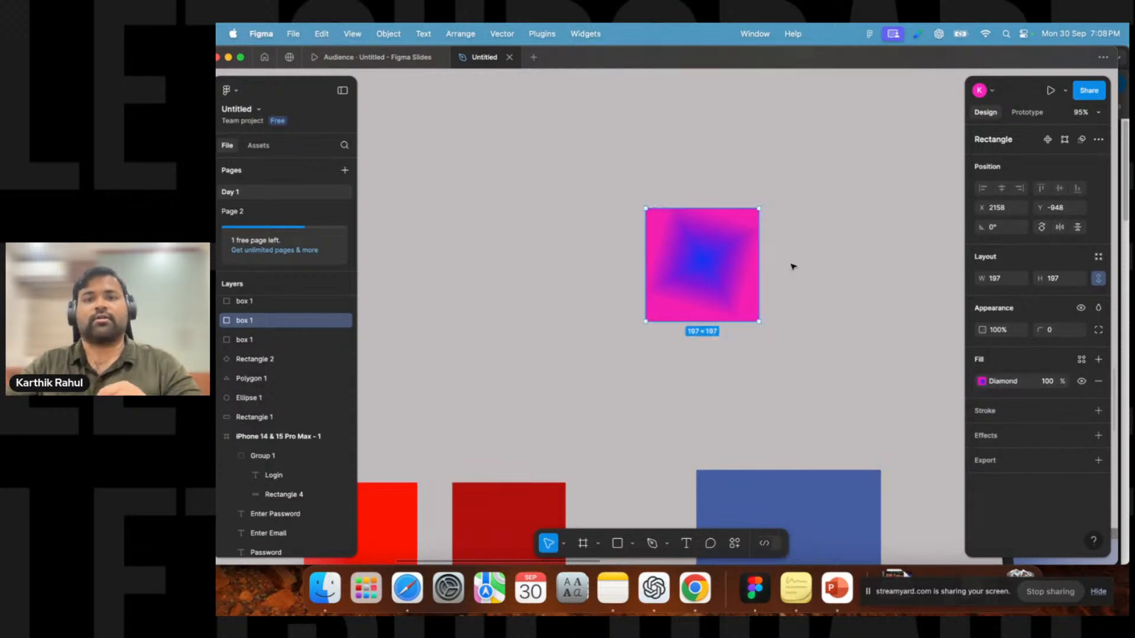
Switch the rectangle's fill back to a Linear gradient.
{"action": "left_click", "coordinate": [982, 382]}
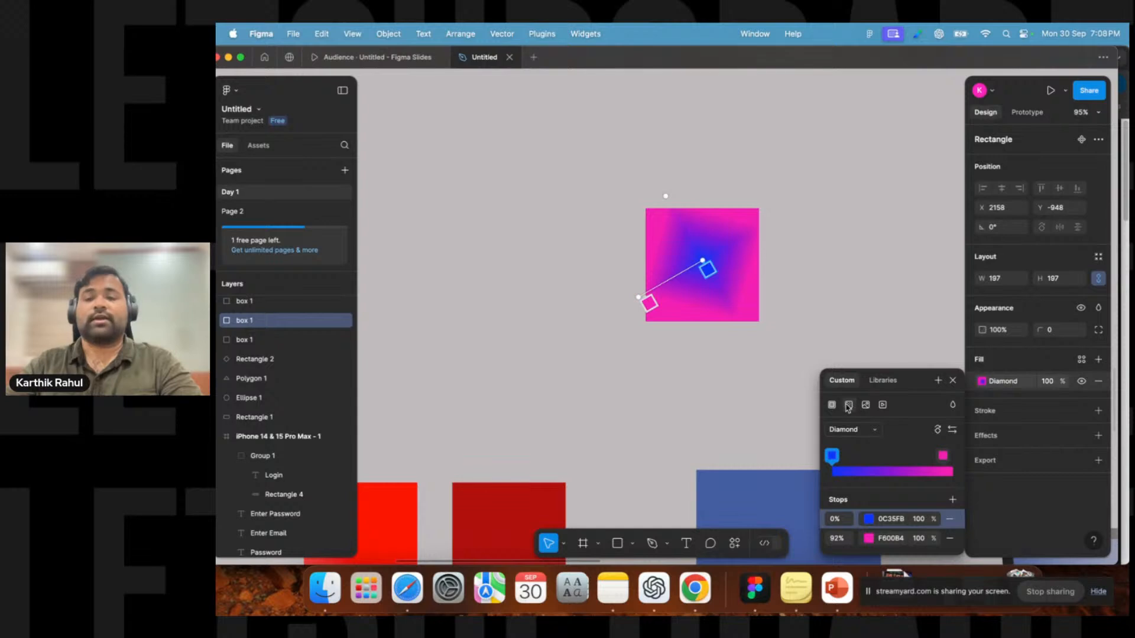
{"action": "left_click", "coordinate": [854, 429]}
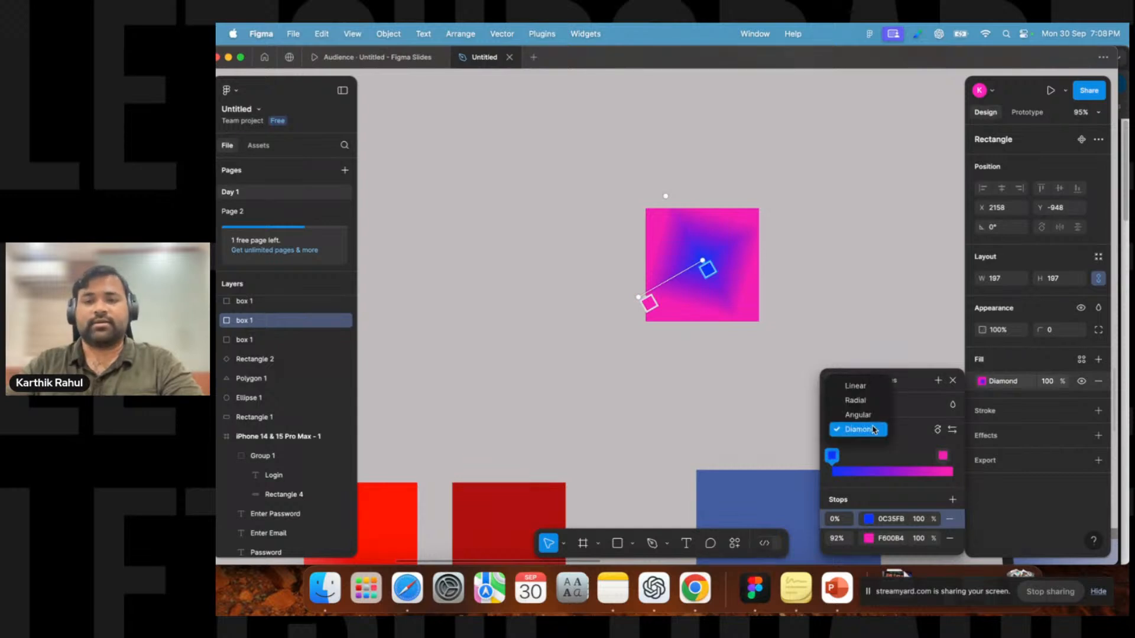
{"action": "left_click", "coordinate": [853, 385]}
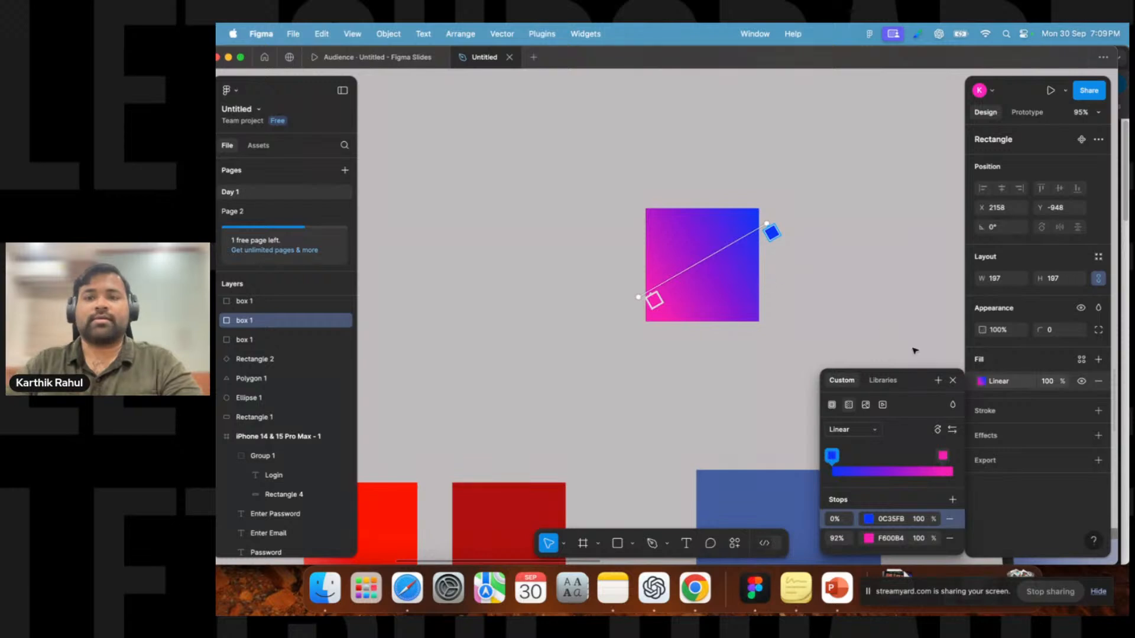
{"action": "left_click", "coordinate": [952, 381]}
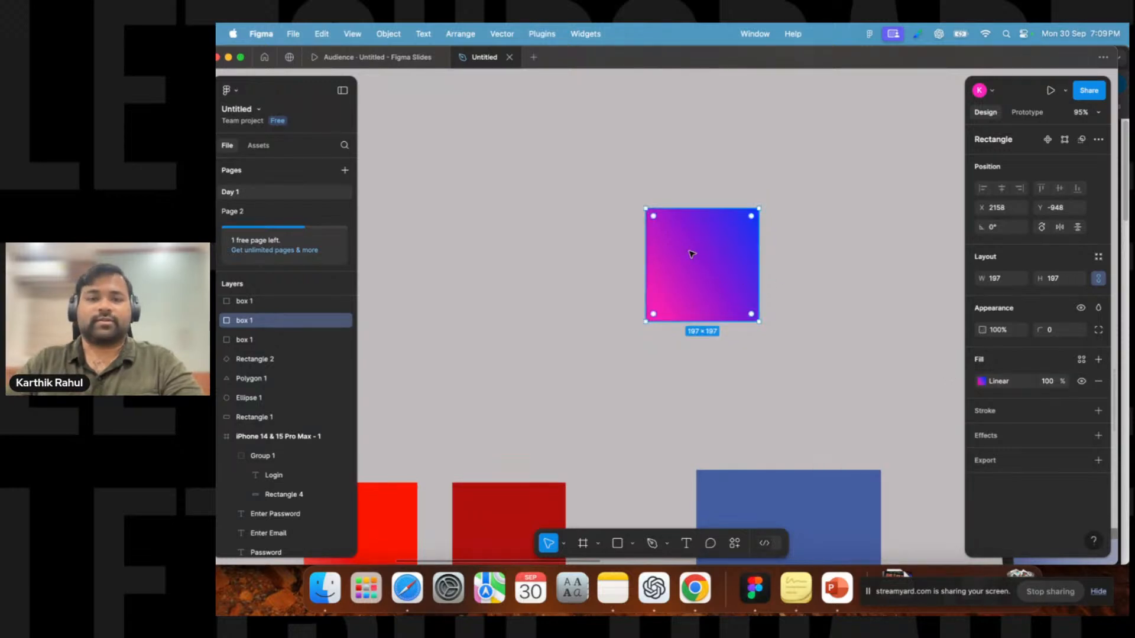
Move the gradient rectangle above the red squares and deselect it.
{"action": "scroll", "coordinate": [603, 262], "scroll_direction": "down", "scroll_amount": 5}
{"action": "left_click_drag", "start_coordinate": [658, 261], "coordinate": [564, 334]}
{"action": "left_click", "coordinate": [604, 287]}
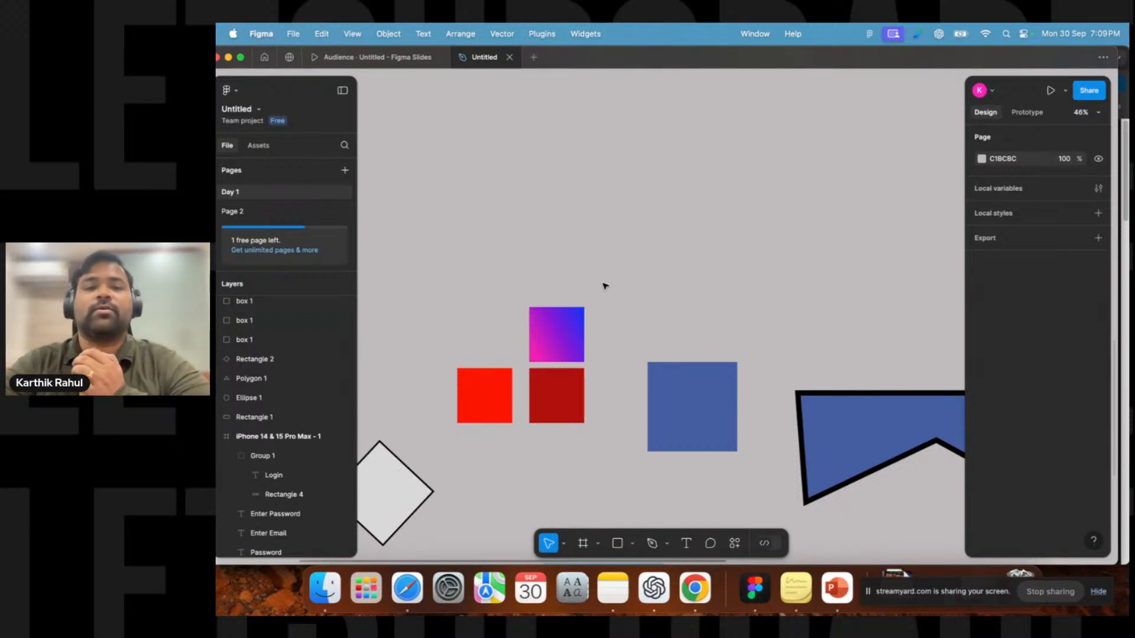
Select the iPhone login frame and open its prototype preview, moving the preview window aside.
{"action": "scroll", "coordinate": [604, 286], "scroll_direction": "down", "scroll_amount": 6}
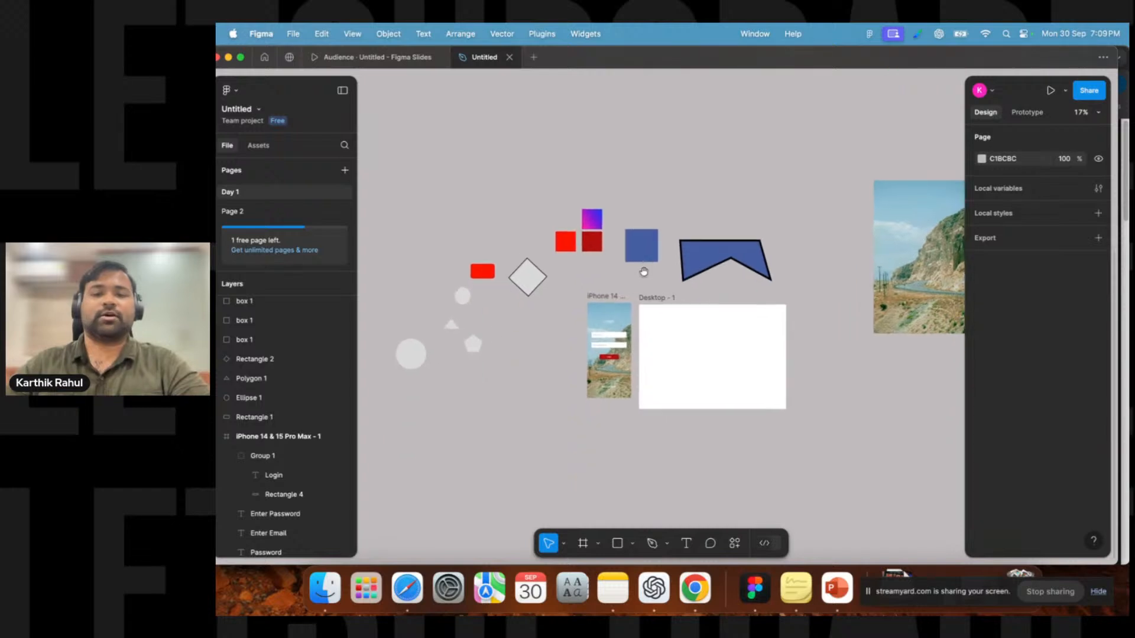
{"action": "scroll", "coordinate": [613, 293], "scroll_direction": "up", "scroll_amount": 4}
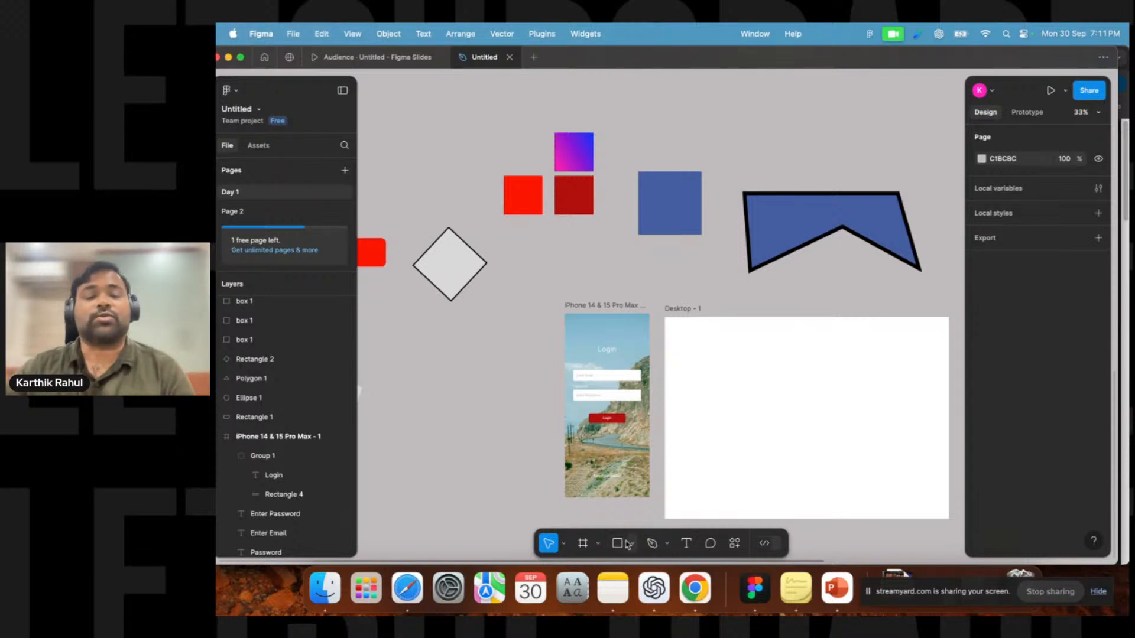
{"action": "left_click", "coordinate": [582, 307]}
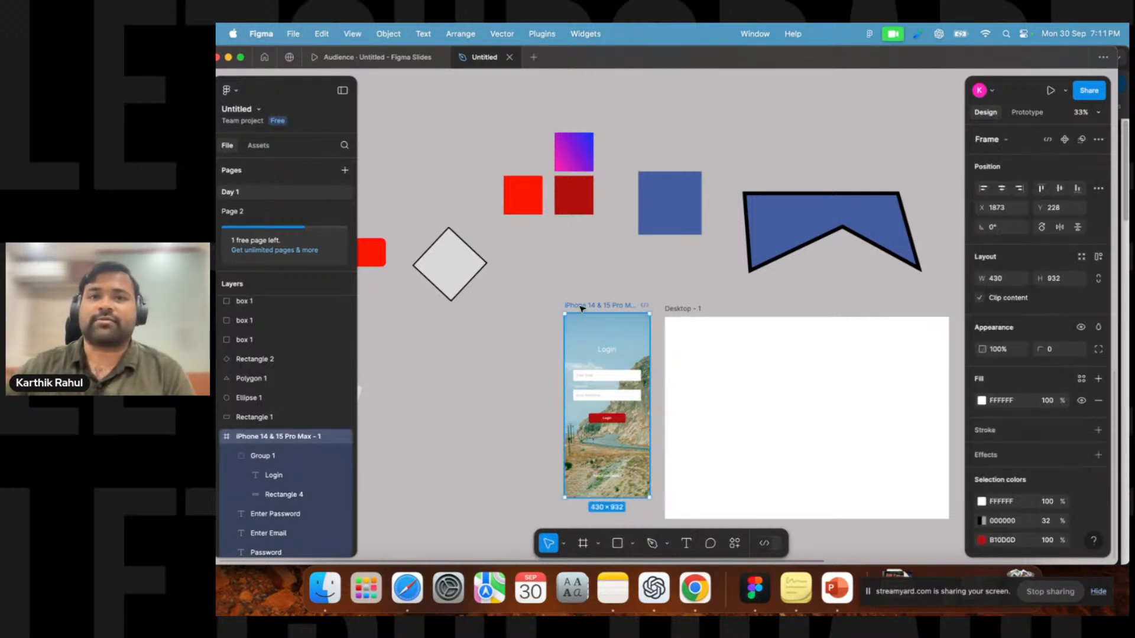
{"action": "left_click", "coordinate": [667, 284]}
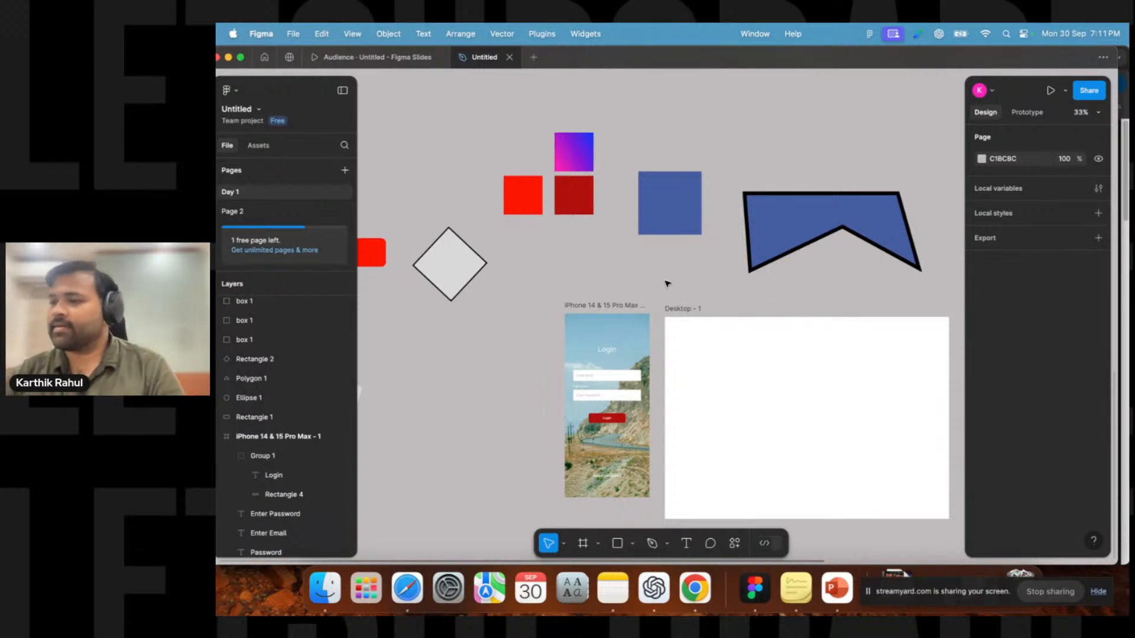
{"action": "left_click", "coordinate": [579, 376]}
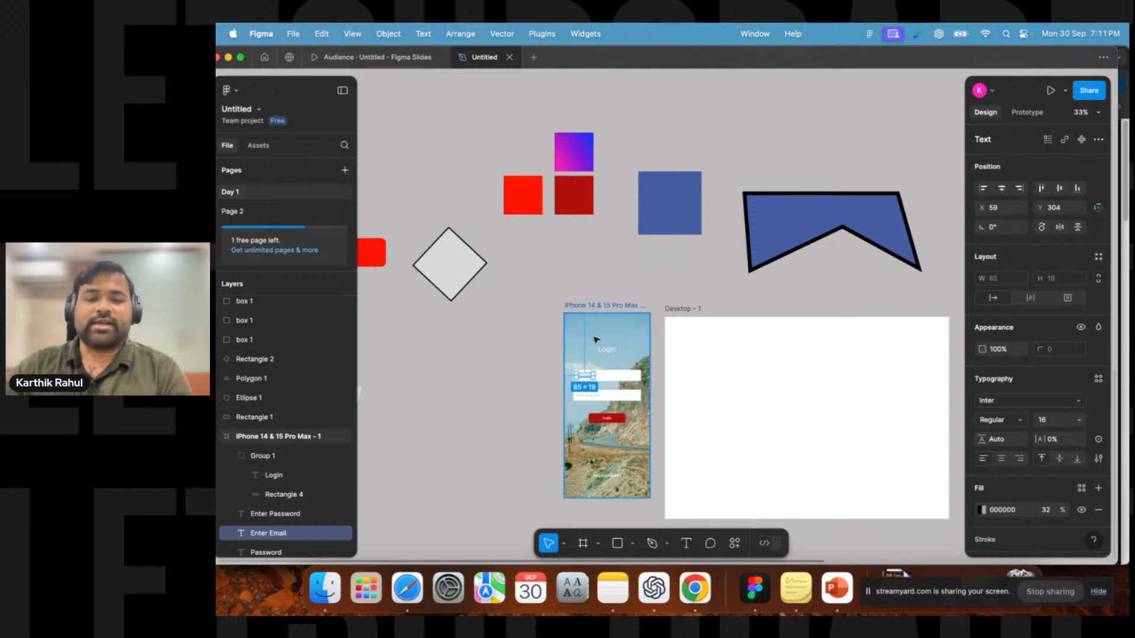
{"action": "left_click", "coordinate": [599, 308]}
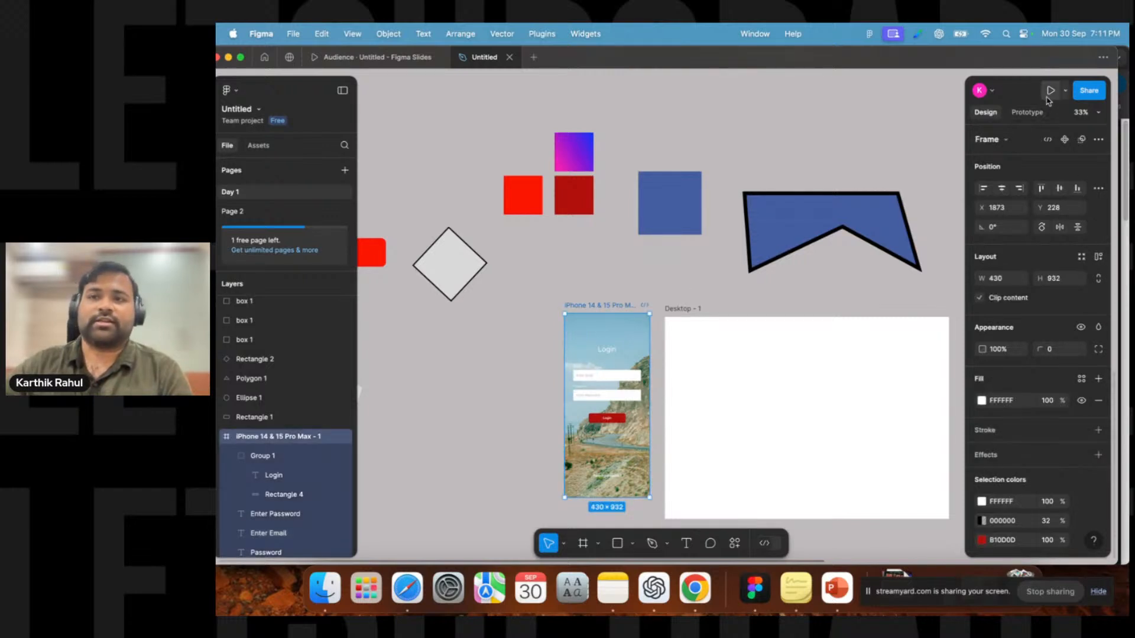
{"action": "left_click", "coordinate": [827, 301]}
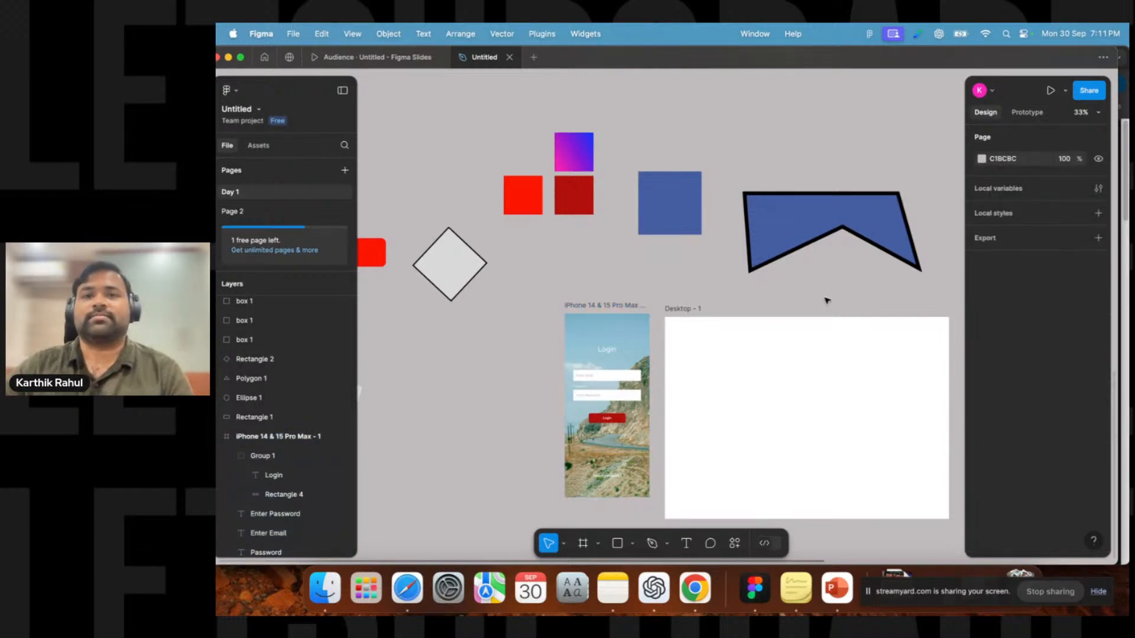
{"action": "left_click", "coordinate": [600, 308]}
{"action": "left_click", "coordinate": [1050, 90]}
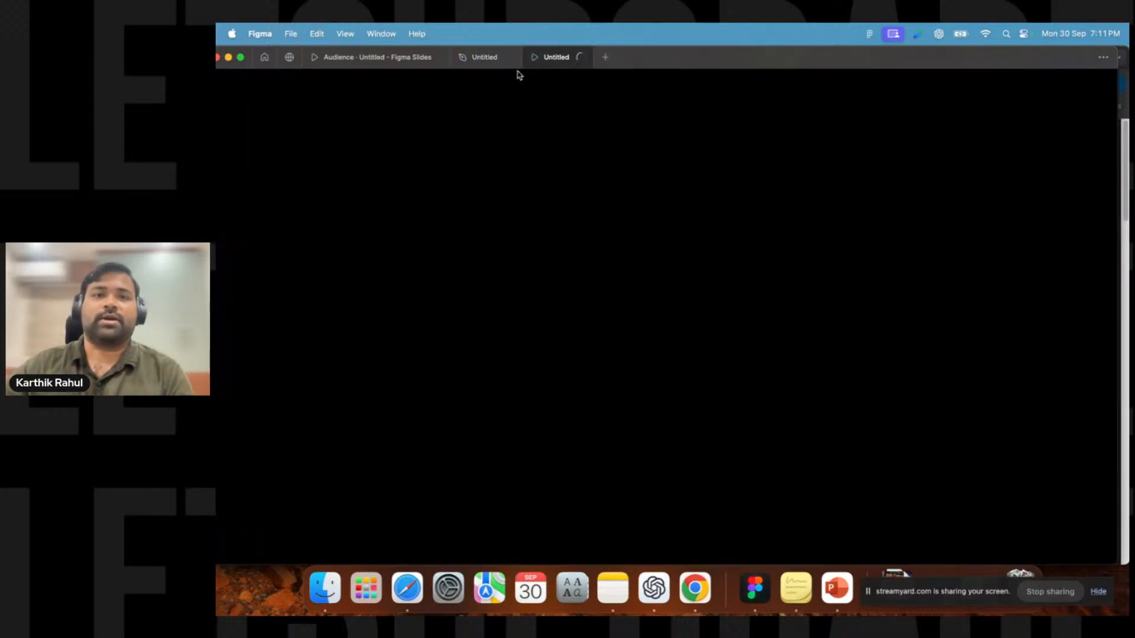
{"action": "left_click", "coordinate": [480, 61]}
{"action": "key", "text": "shift+e"}
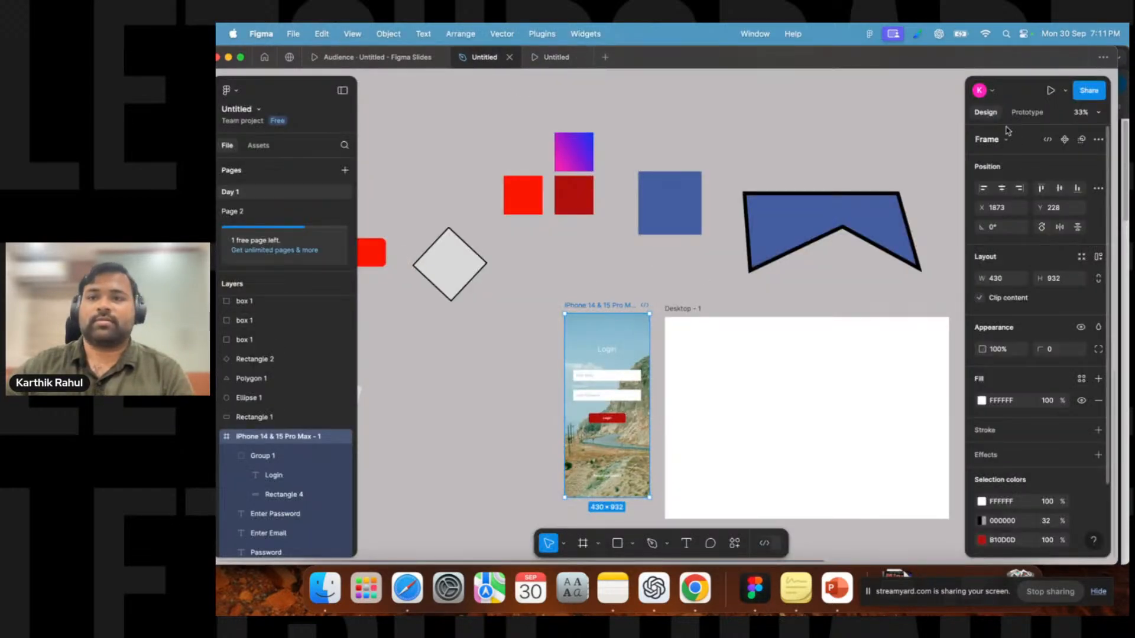
{"action": "left_click", "coordinate": [558, 321]}
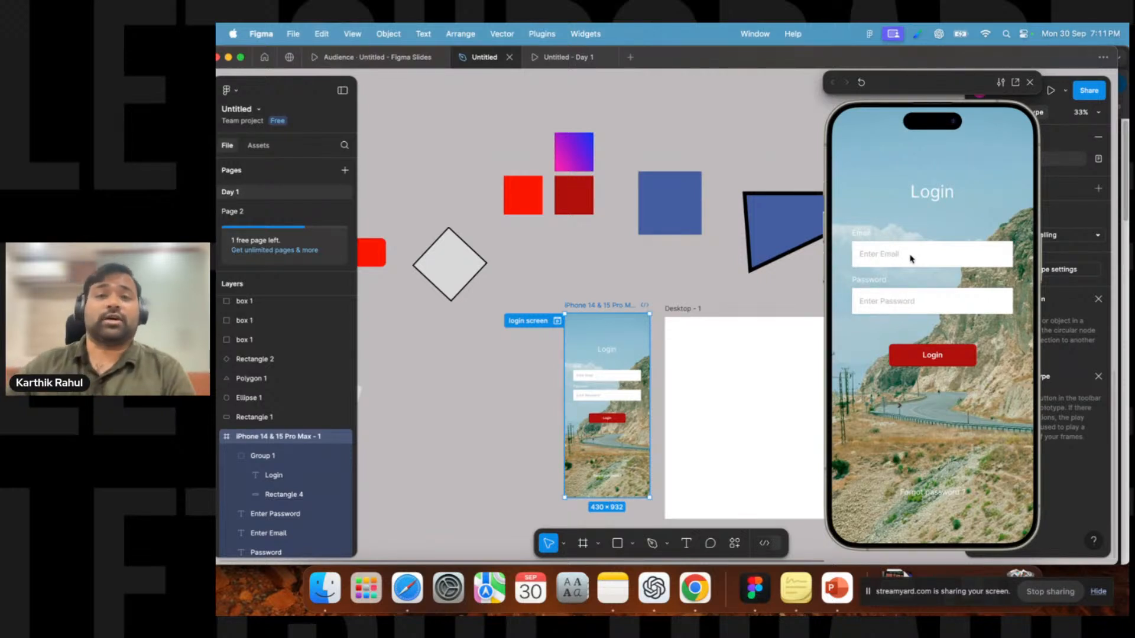
{"action": "left_click_drag", "start_coordinate": [910, 87], "coordinate": [859, 87]}
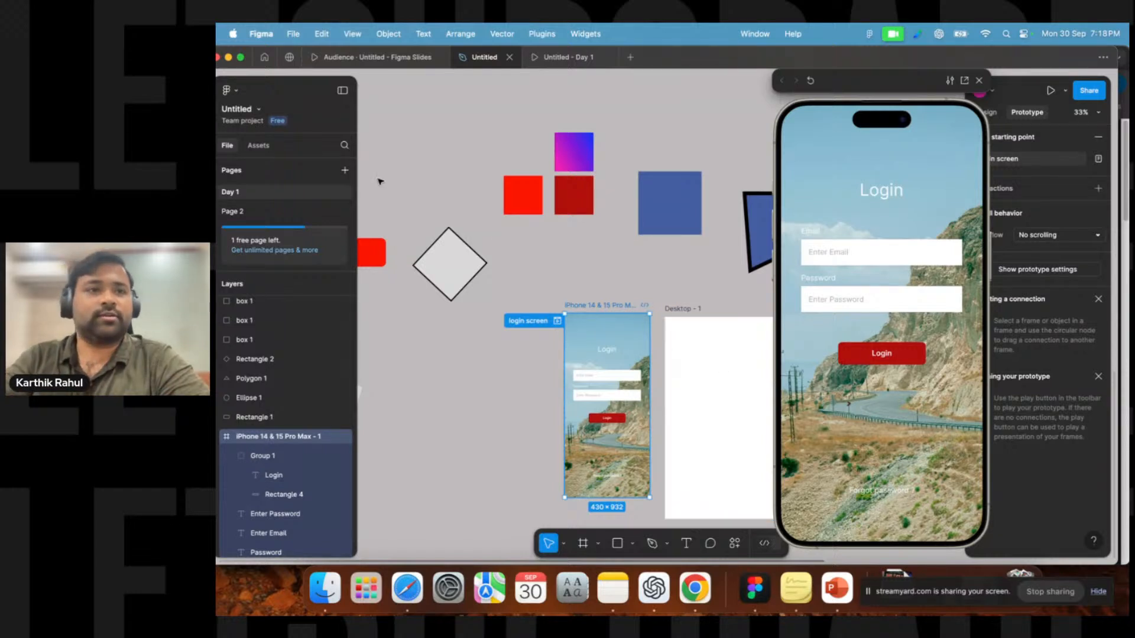
Browse the Figma Community pages of design kits and search results.
{"action": "left_click", "coordinate": [289, 57]}
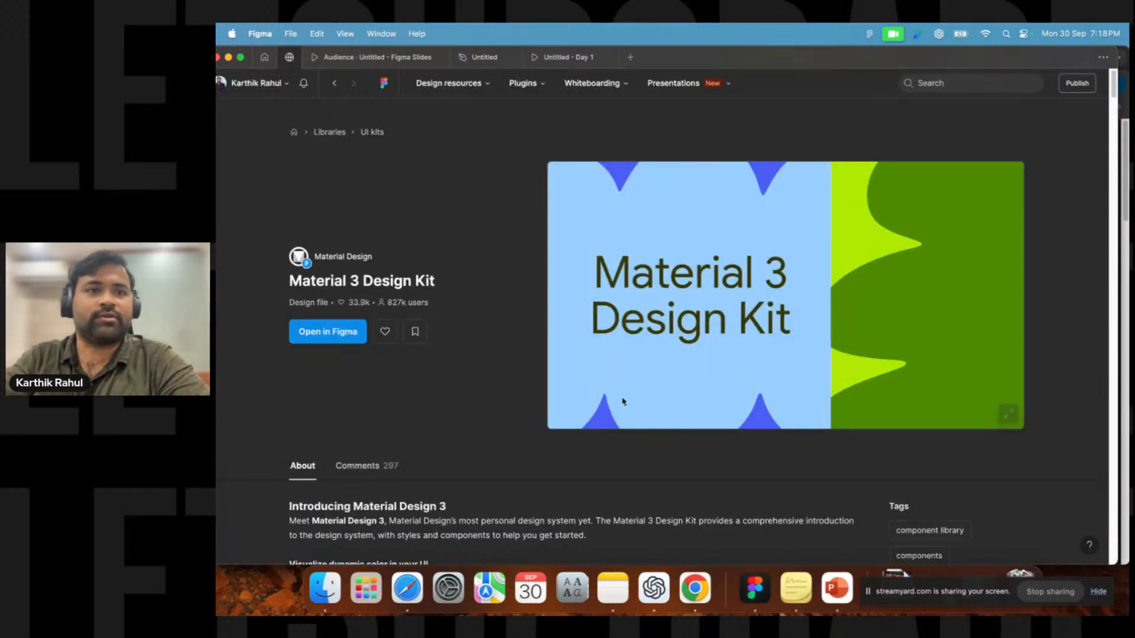
{"action": "left_click", "coordinate": [343, 91]}
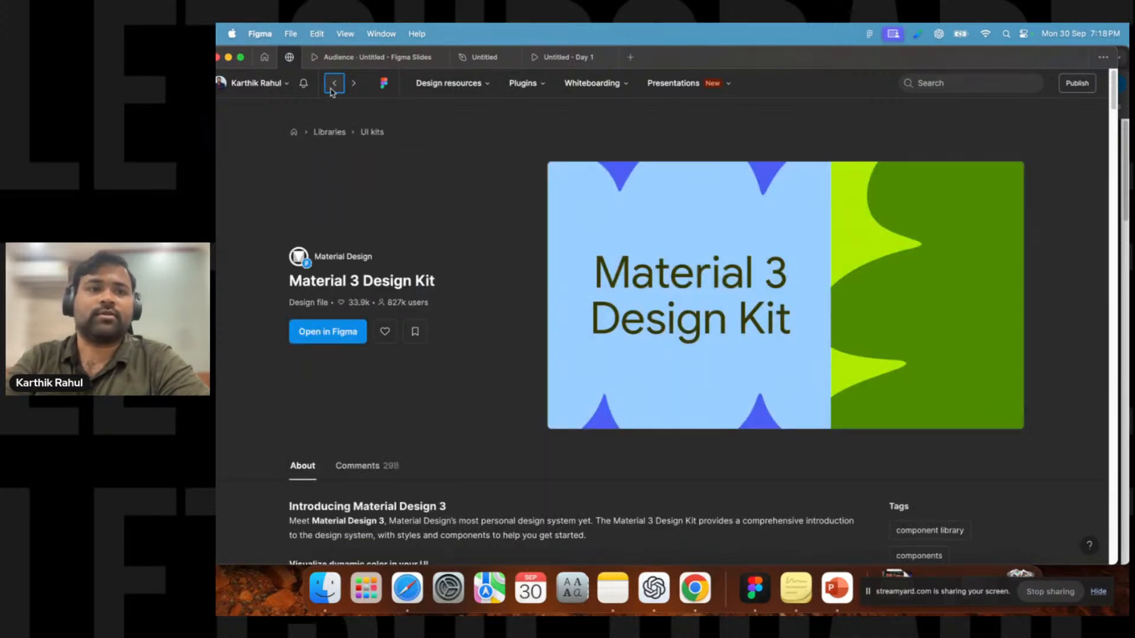
{"action": "left_click", "coordinate": [333, 86]}
{"action": "left_click", "coordinate": [332, 92]}
{"action": "left_click", "coordinate": [333, 92]}
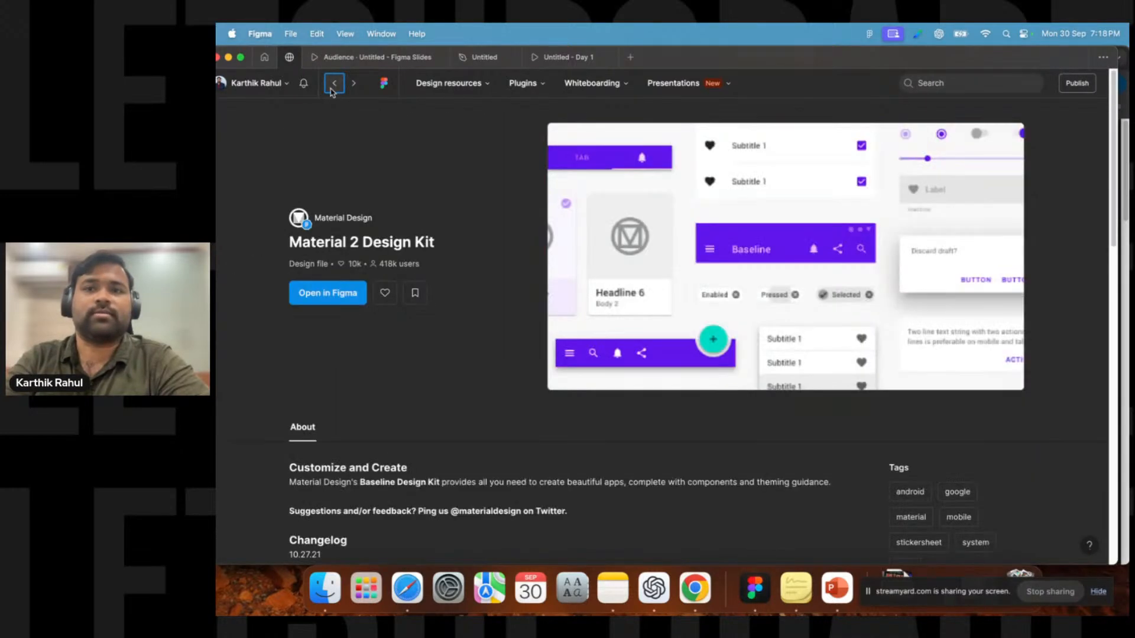
{"action": "left_click", "coordinate": [333, 93]}
{"action": "left_click", "coordinate": [964, 83]}
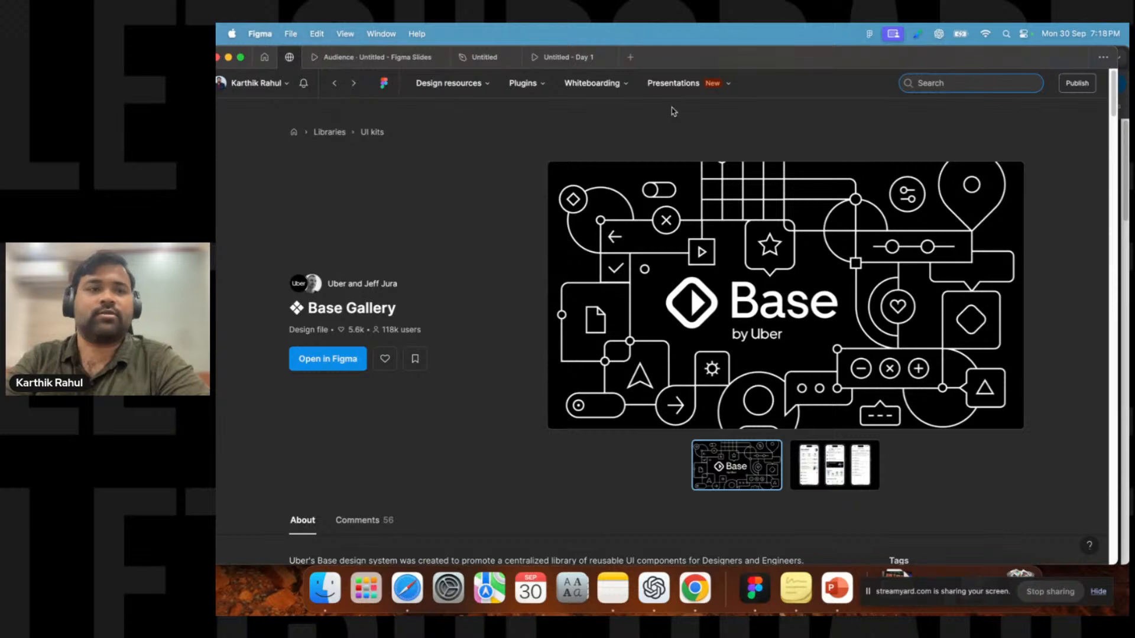
{"action": "left_click", "coordinate": [340, 88]}
{"action": "left_click", "coordinate": [334, 86]}
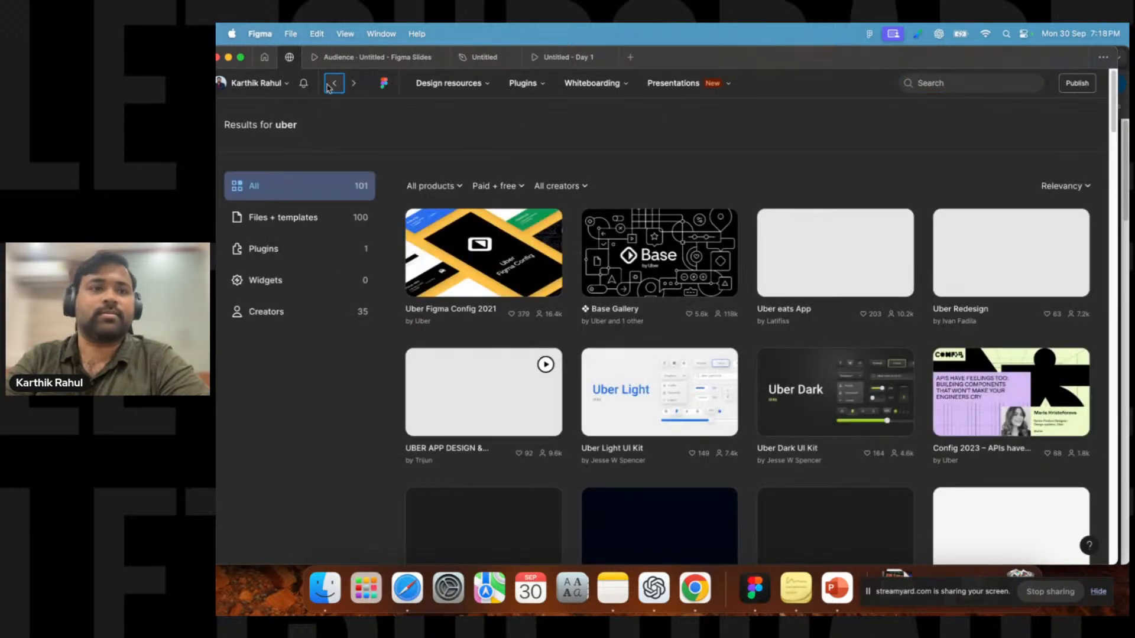
{"action": "left_click", "coordinate": [295, 132]}
{"action": "left_click", "coordinate": [736, 232]}
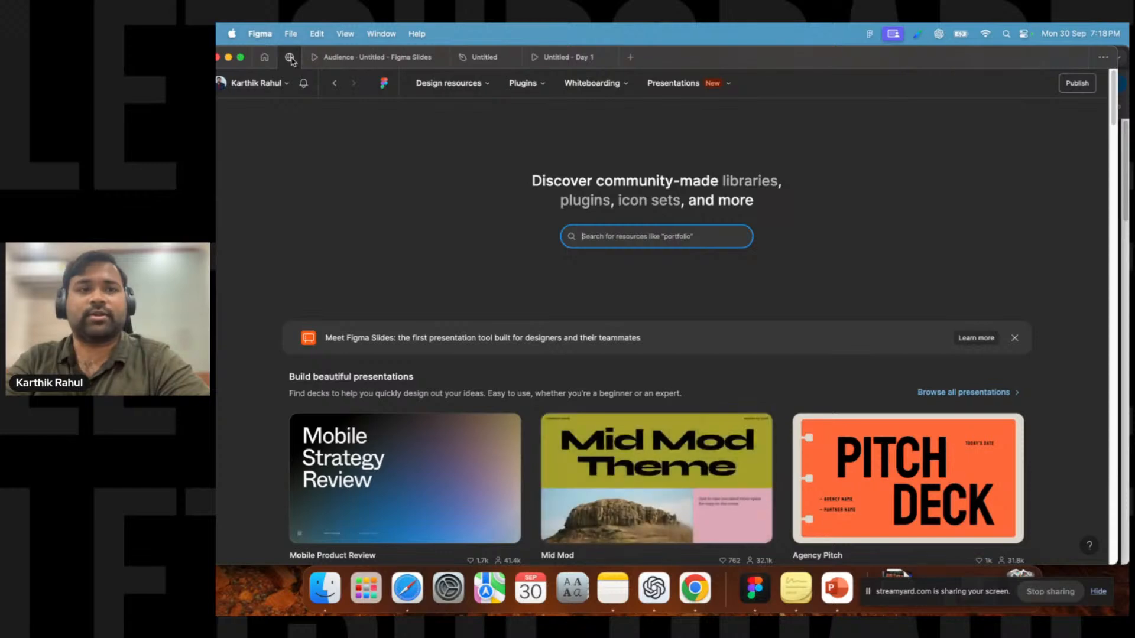
{"action": "scroll", "coordinate": [768, 236], "scroll_direction": "down", "scroll_amount": 5}
{"action": "scroll", "coordinate": [816, 185], "scroll_direction": "up", "scroll_amount": 5}
{"action": "left_click", "coordinate": [822, 184]}
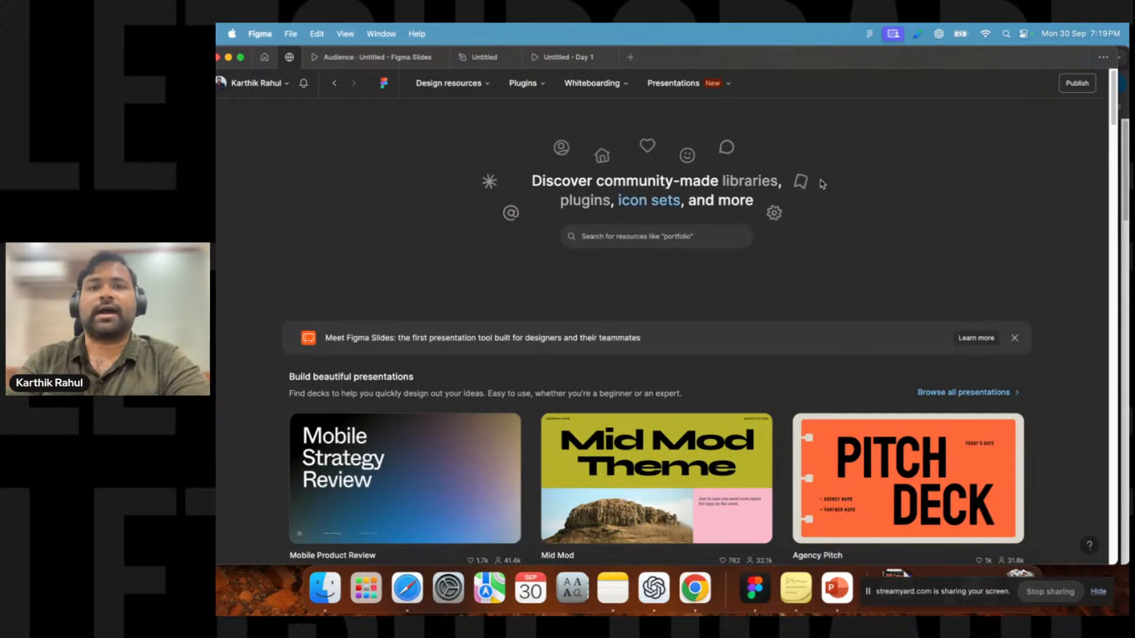
Return to the design file, shift the preview window, and browse the Frame tool's preset size categories.
{"action": "left_click", "coordinate": [568, 57]}
{"action": "left_click", "coordinate": [505, 64]}
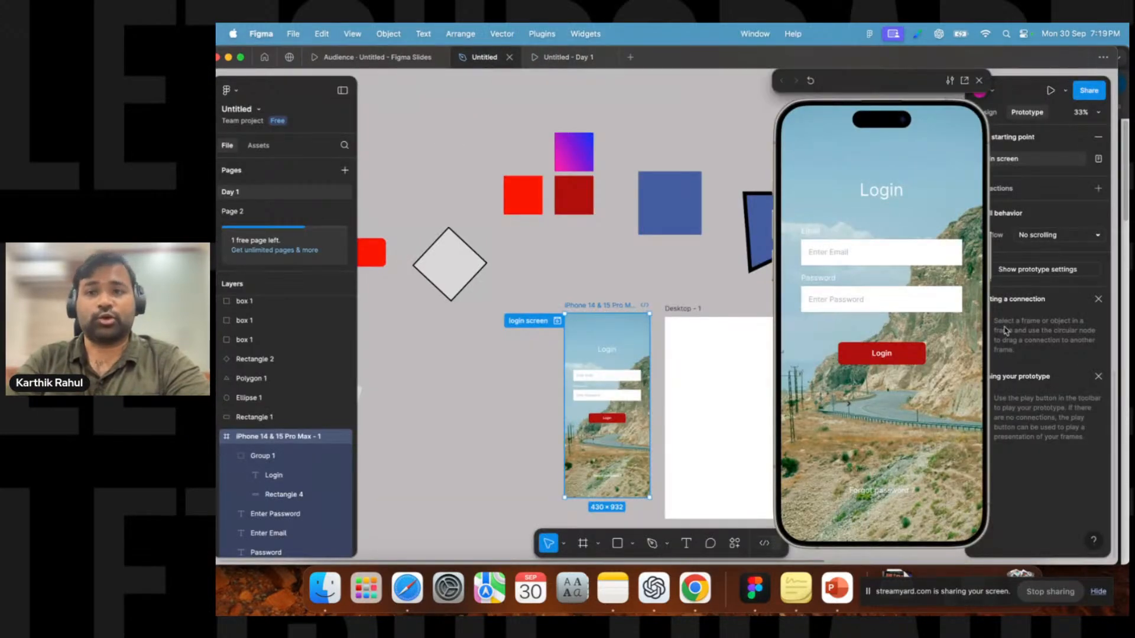
{"action": "left_click_drag", "start_coordinate": [856, 90], "coordinate": [794, 90]}
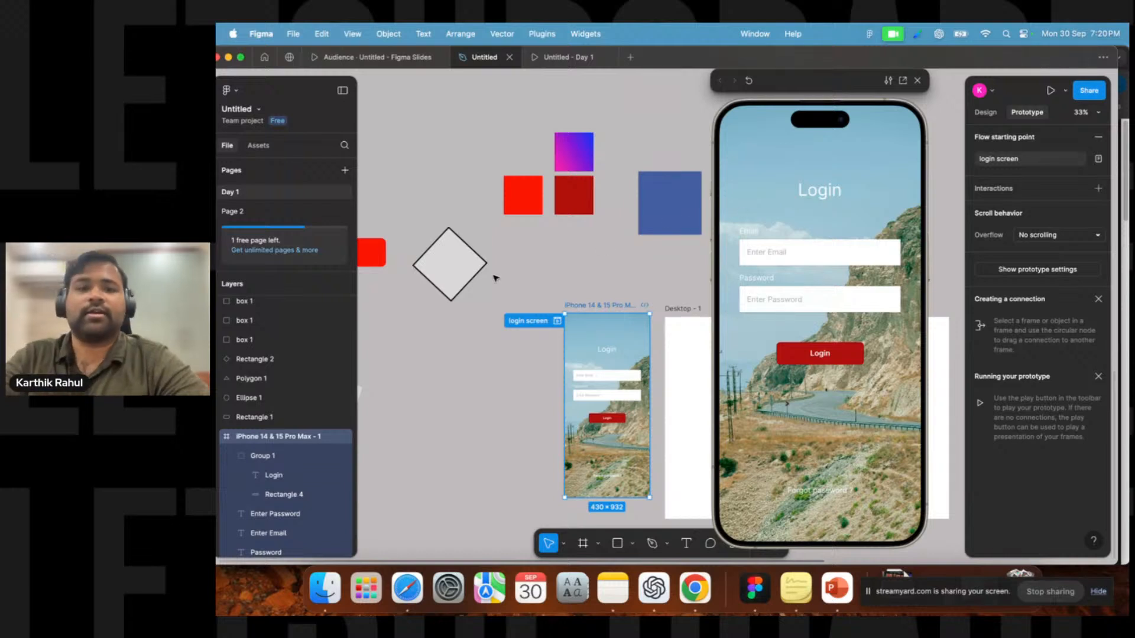
{"action": "left_click", "coordinate": [584, 546]}
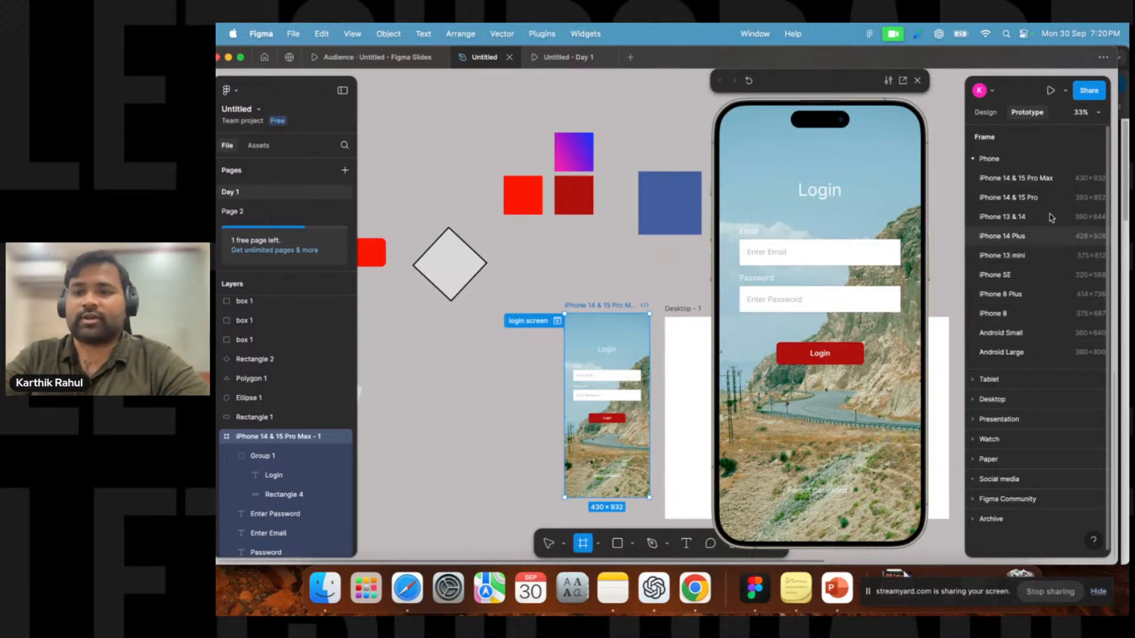
{"action": "left_click", "coordinate": [975, 159]}
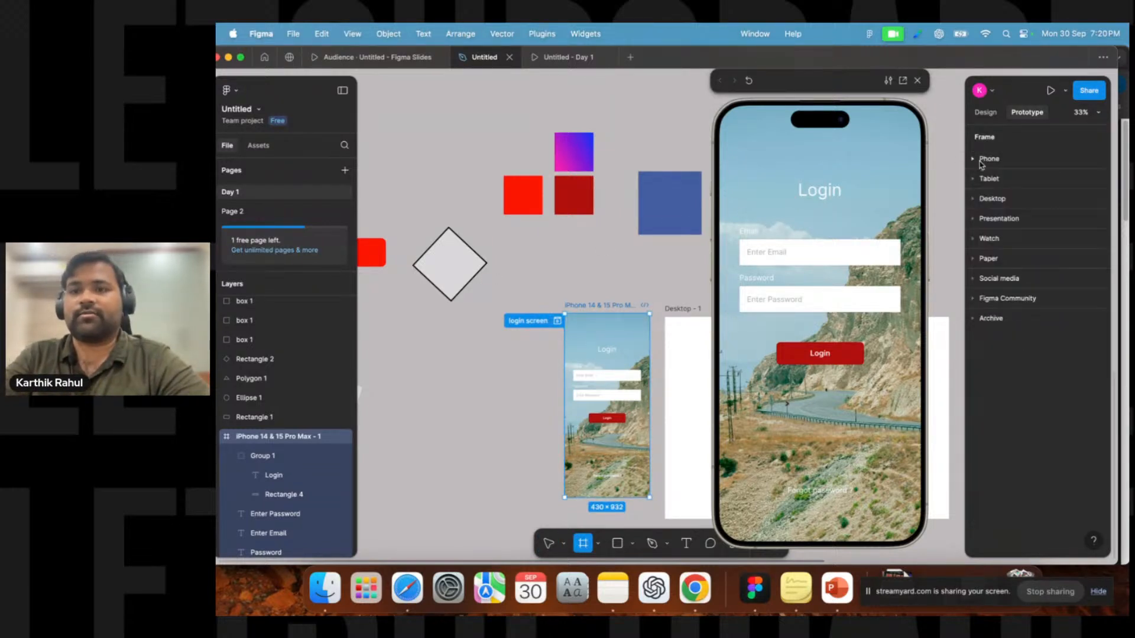
{"action": "left_click", "coordinate": [973, 240]}
{"action": "left_click", "coordinate": [973, 239]}
{"action": "left_click", "coordinate": [974, 259]}
{"action": "left_click", "coordinate": [974, 259]}
{"action": "left_click", "coordinate": [974, 279]}
{"action": "left_click", "coordinate": [974, 279]}
{"action": "left_click", "coordinate": [974, 299]}
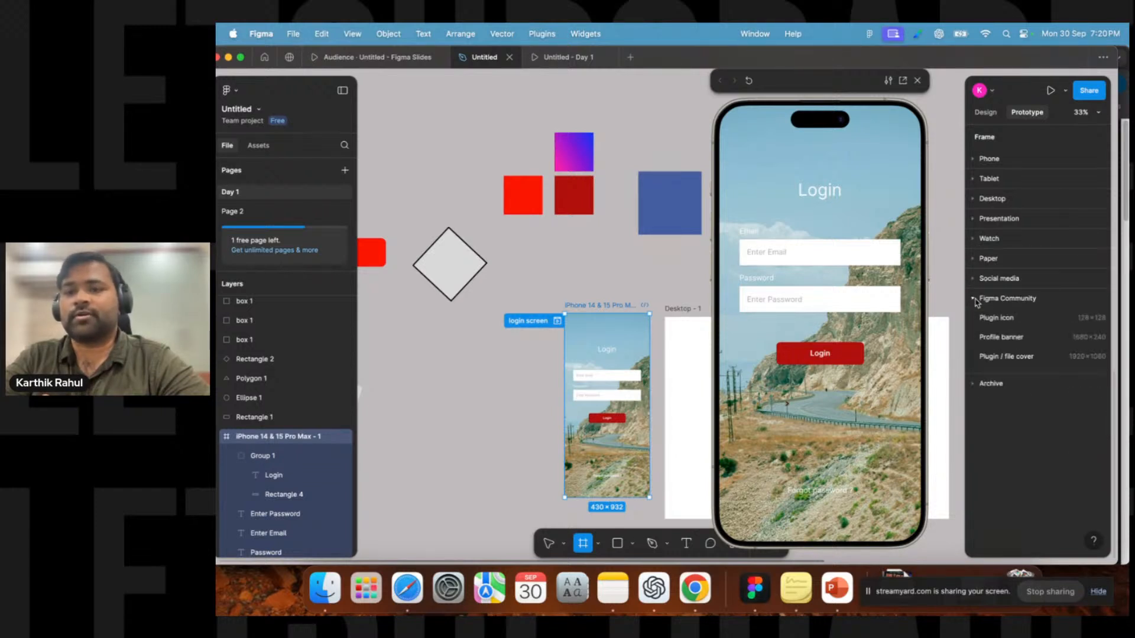